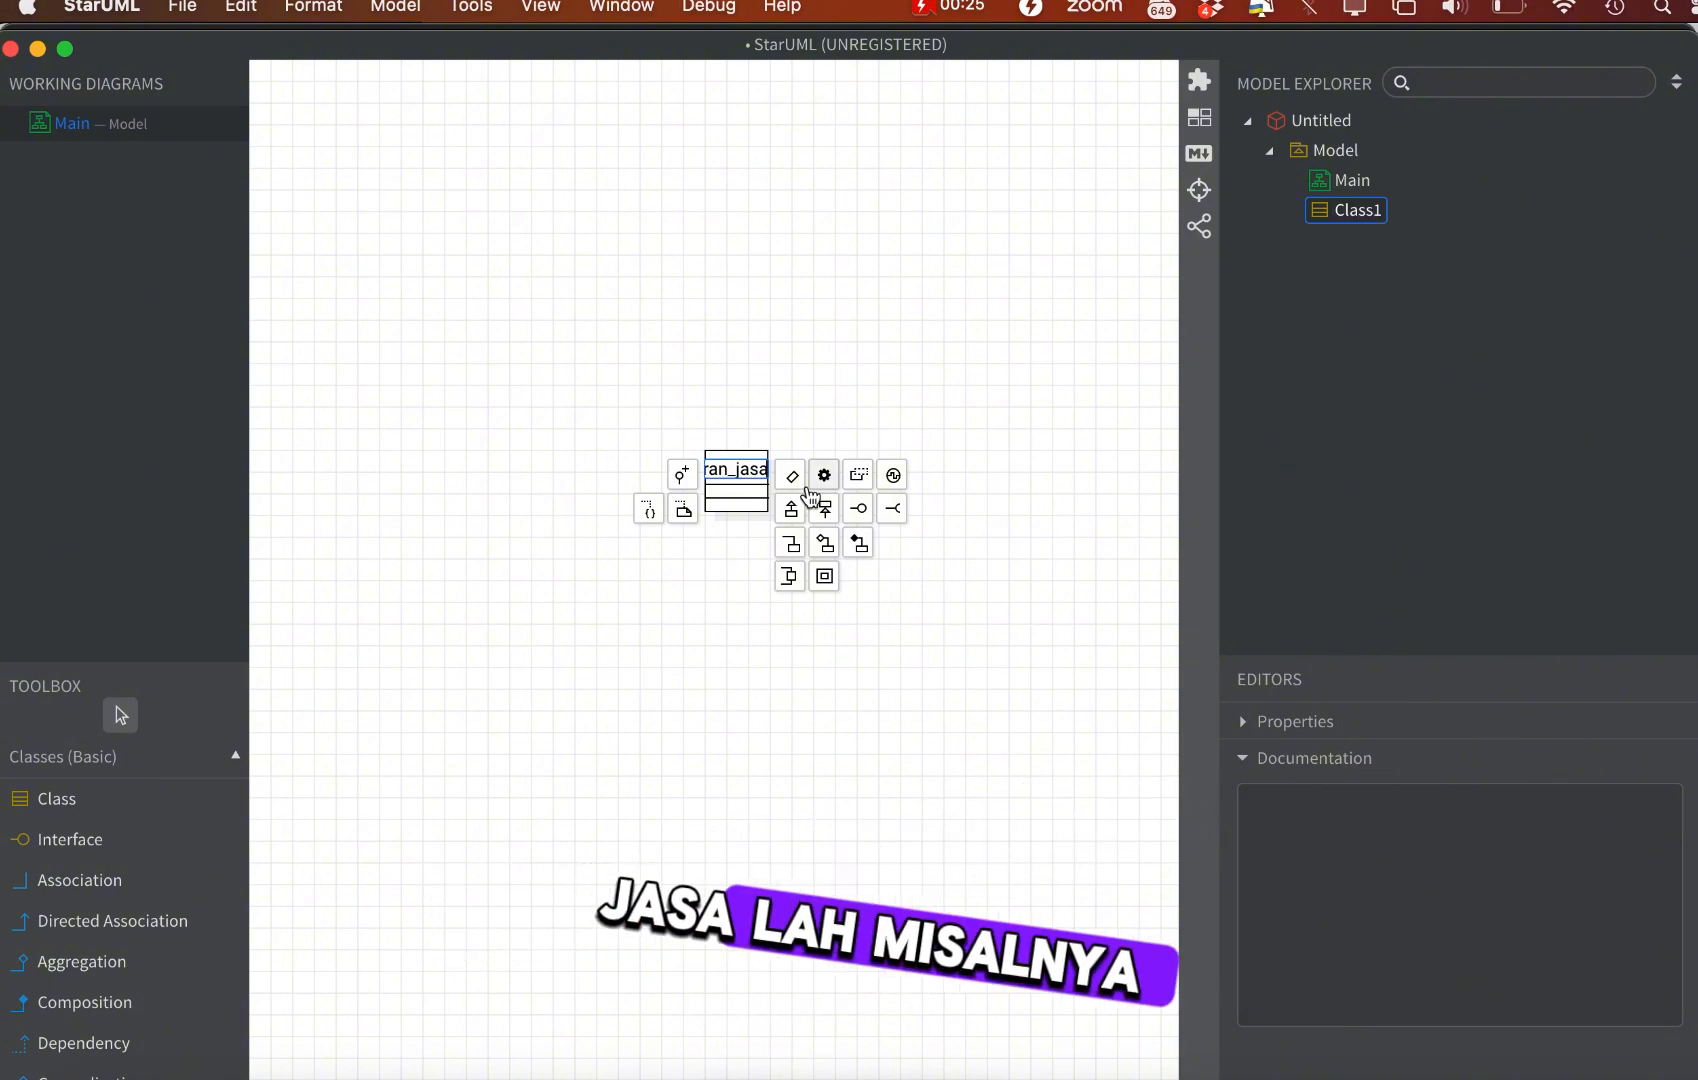
Add the attributes name: Char, date: Date and notes: Text to the penawaran_jasa class and shift the class slightly up and left
left_click(791, 475)
type("name: Char")
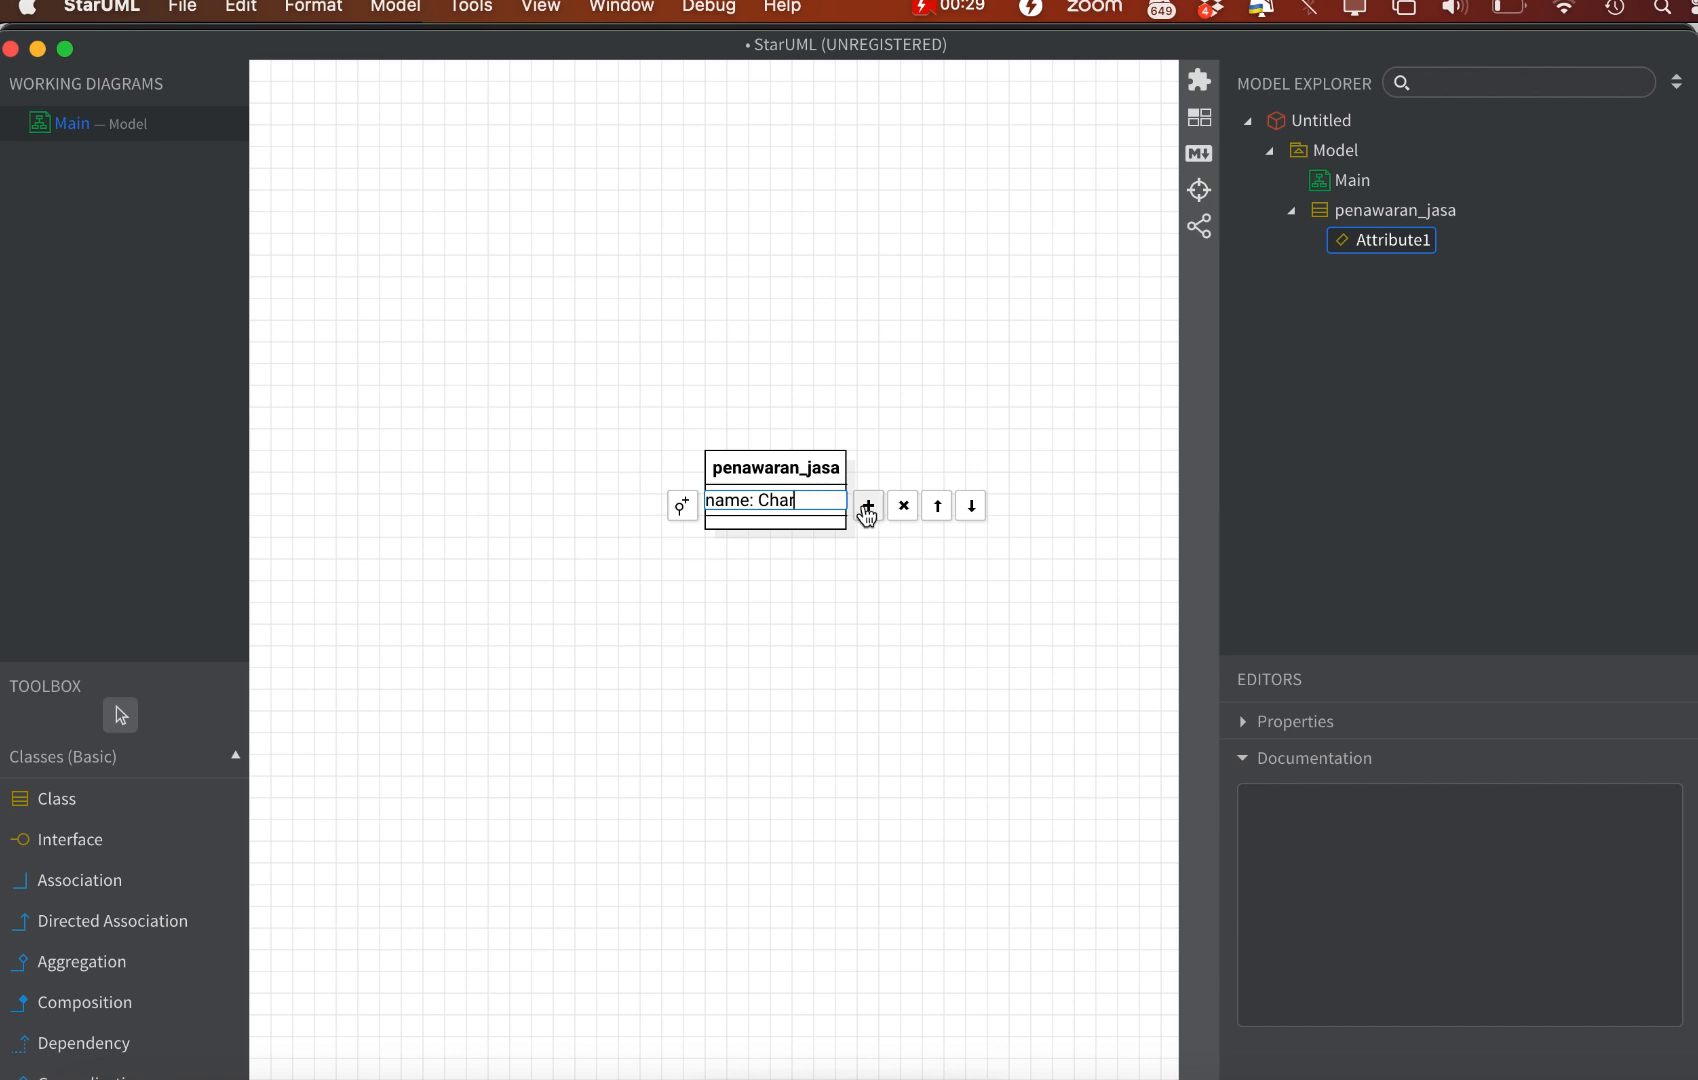
left_click(867, 506)
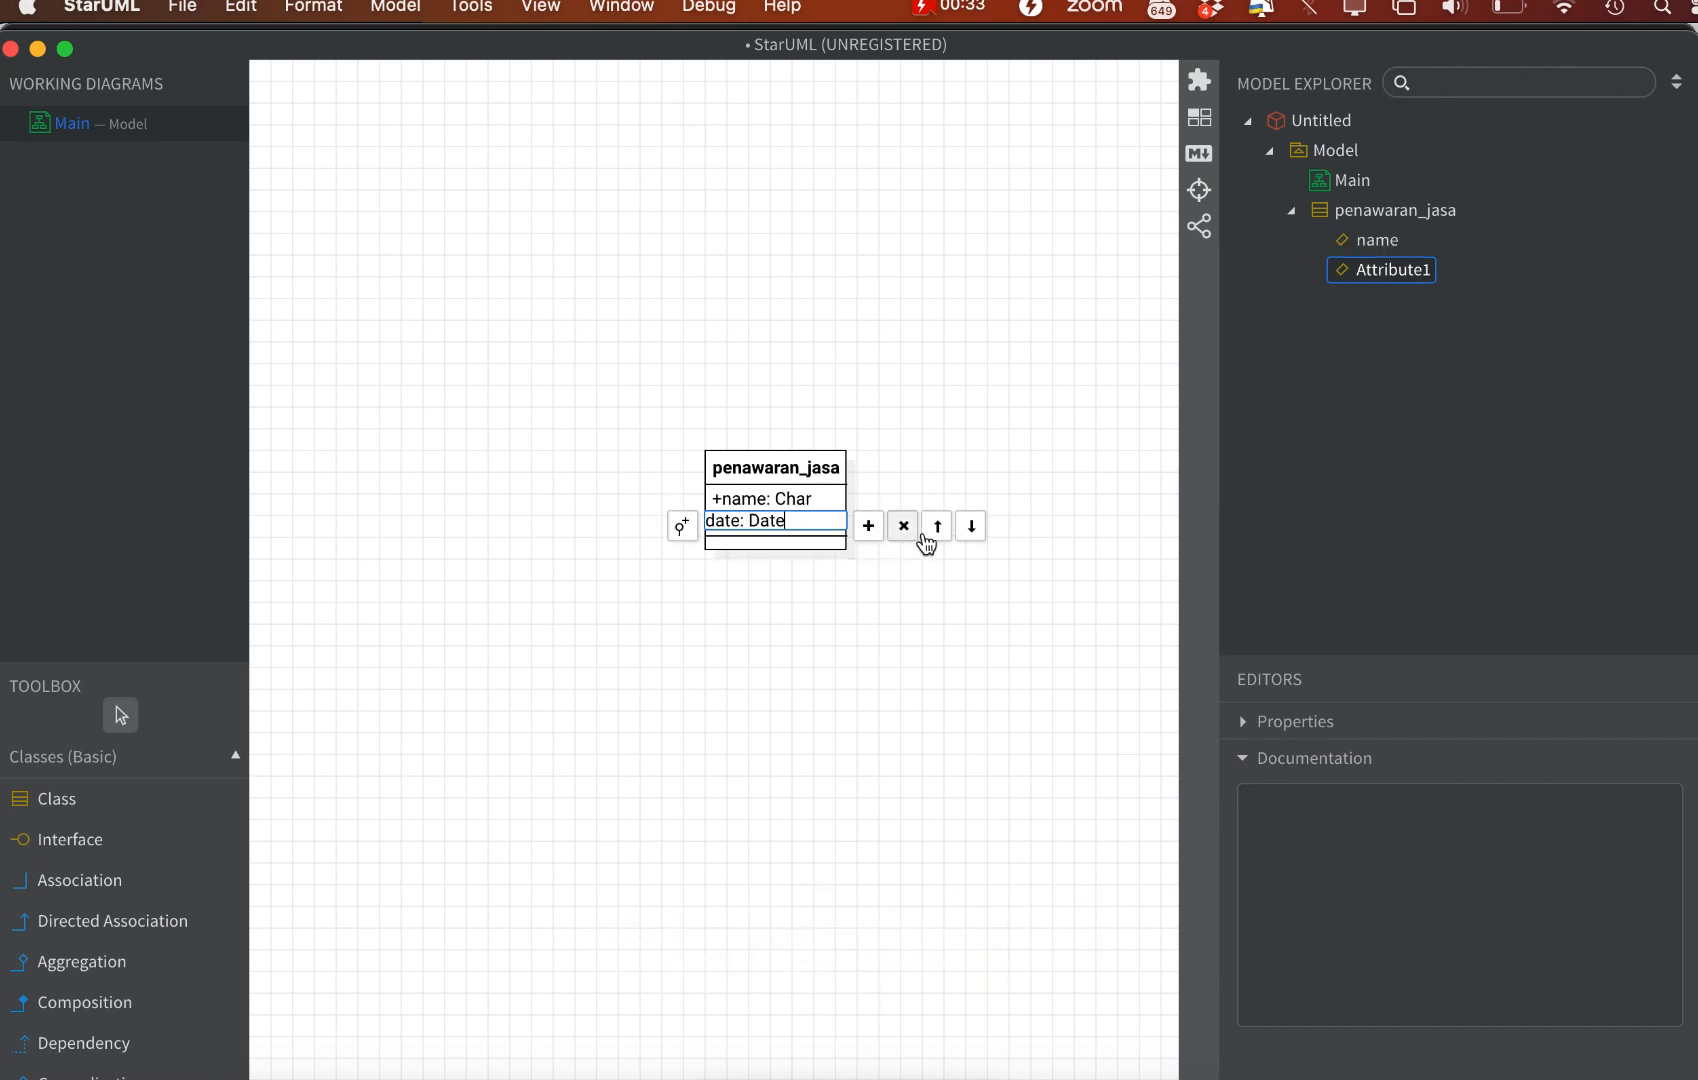
left_click(868, 526)
type("notes: Te")
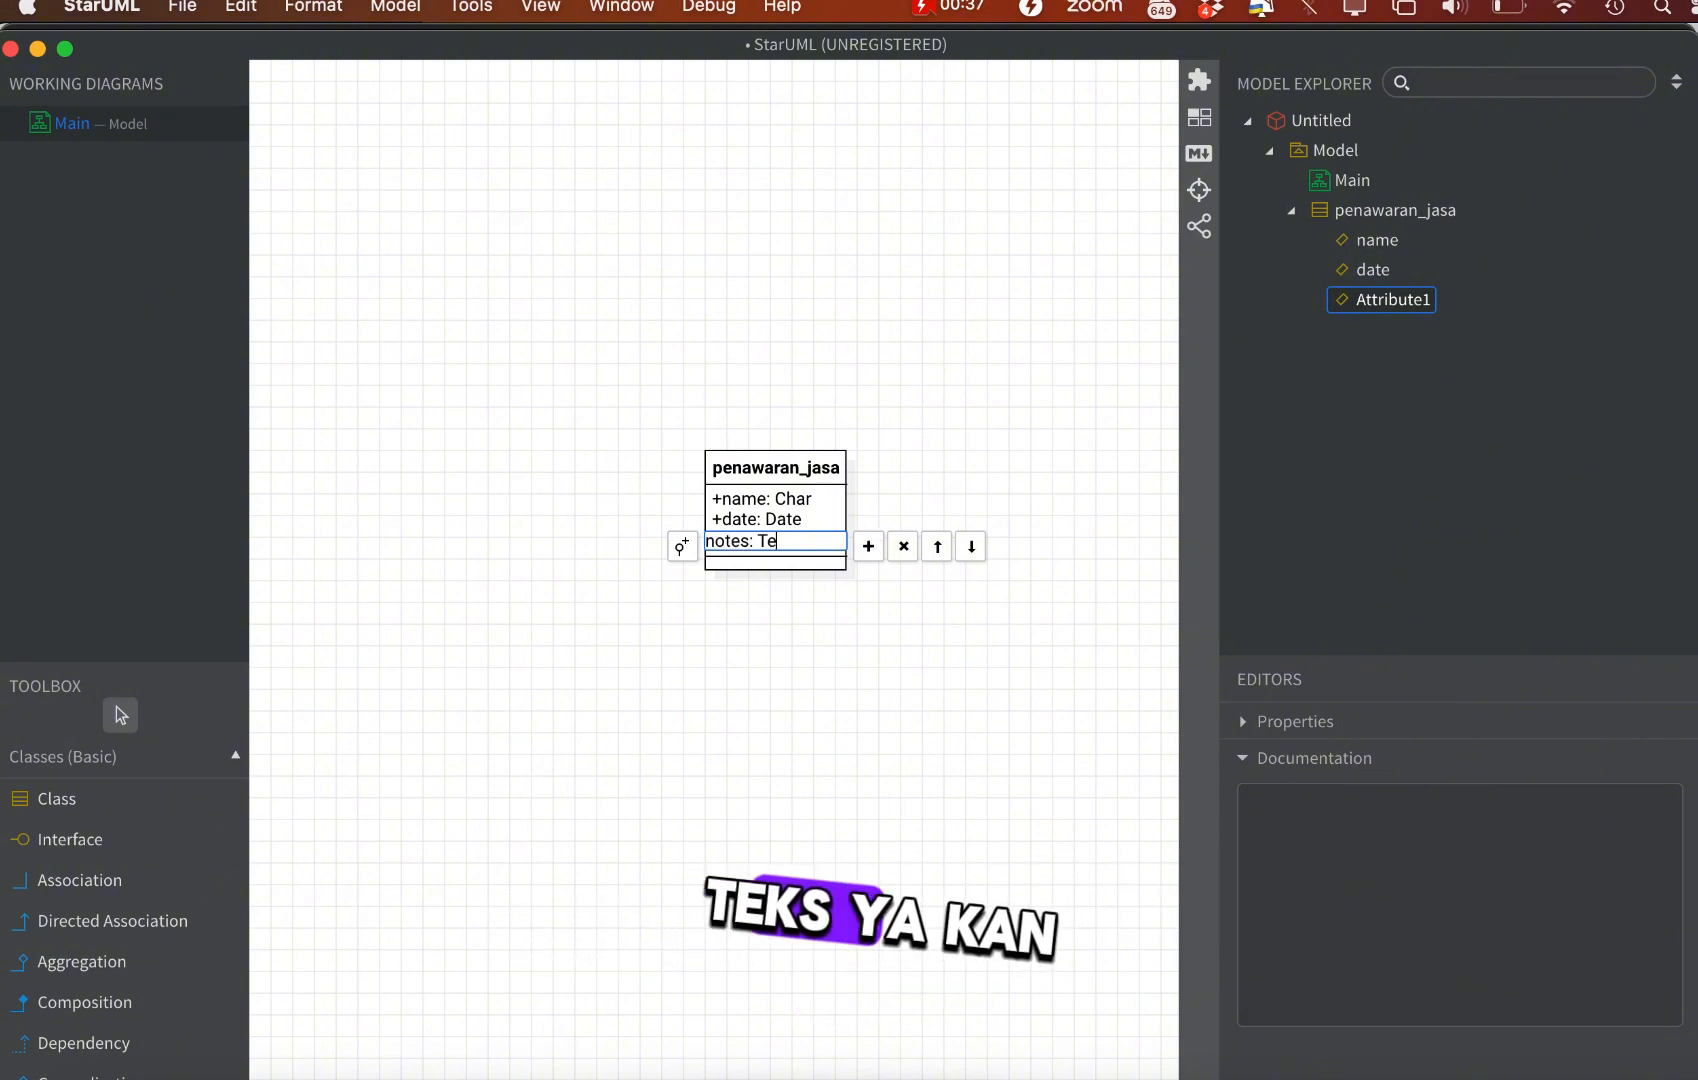
type("xt")
key("Return")
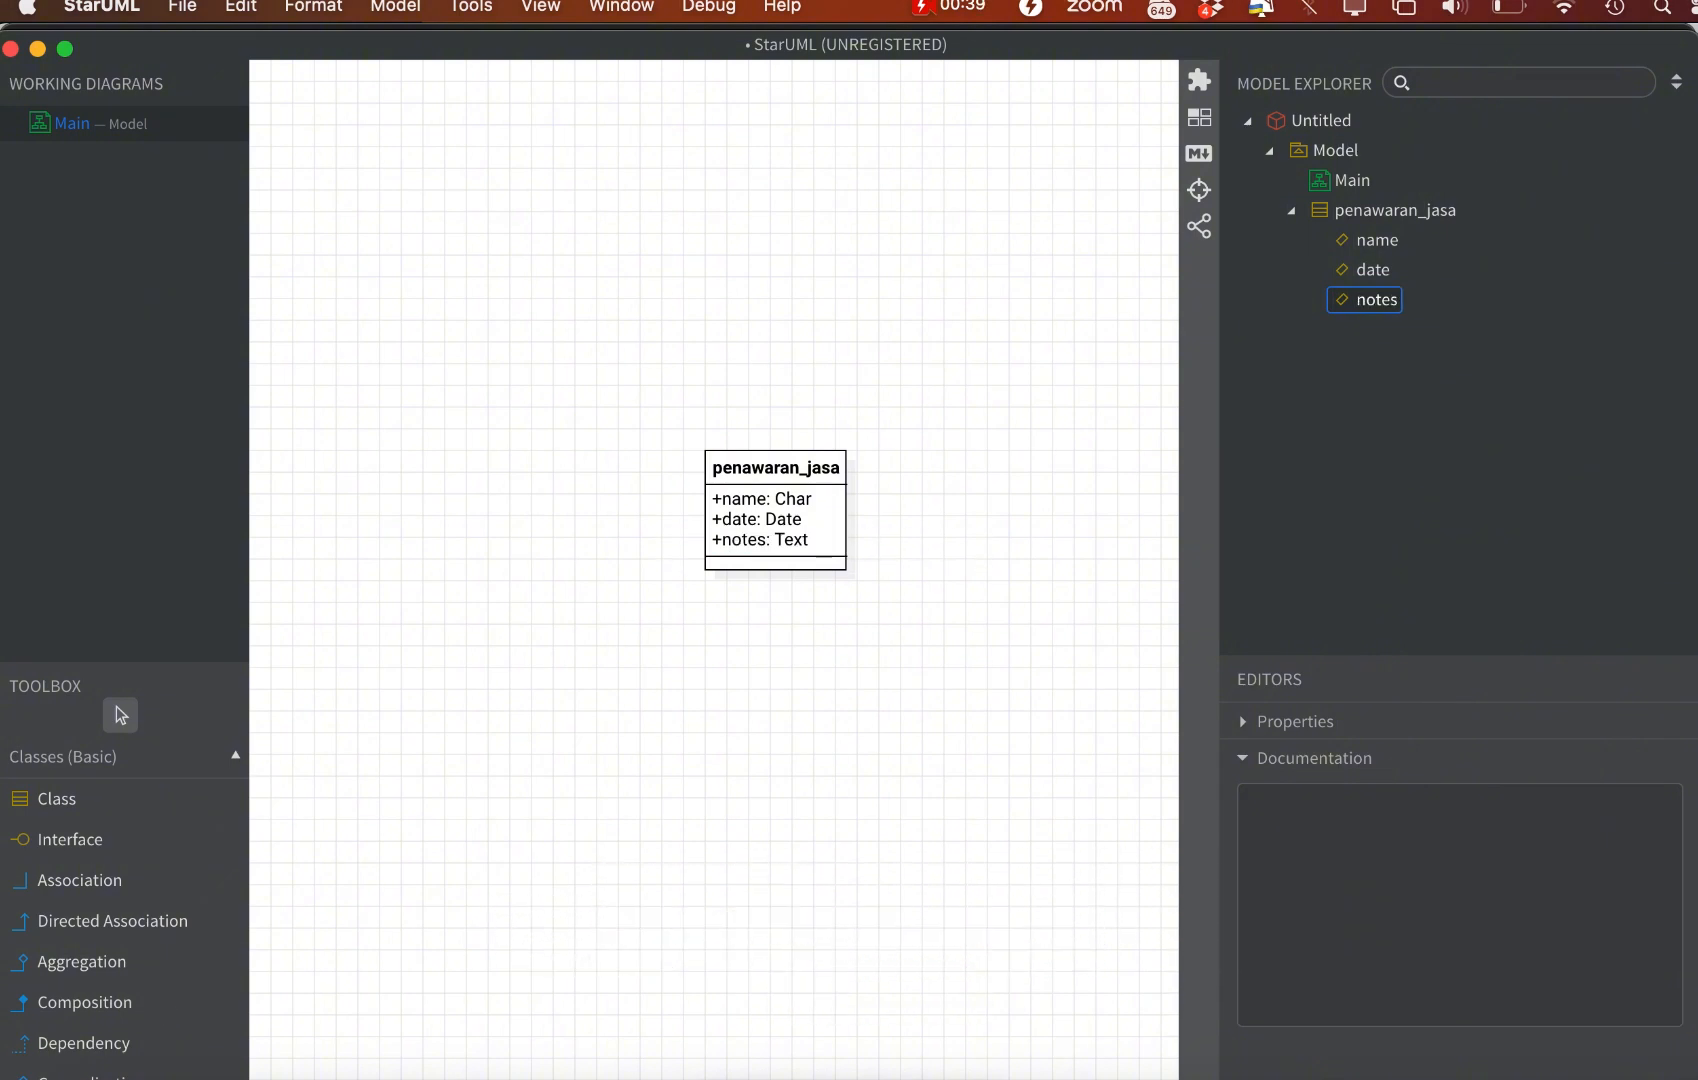
left_click_drag(747, 462, 638, 440)
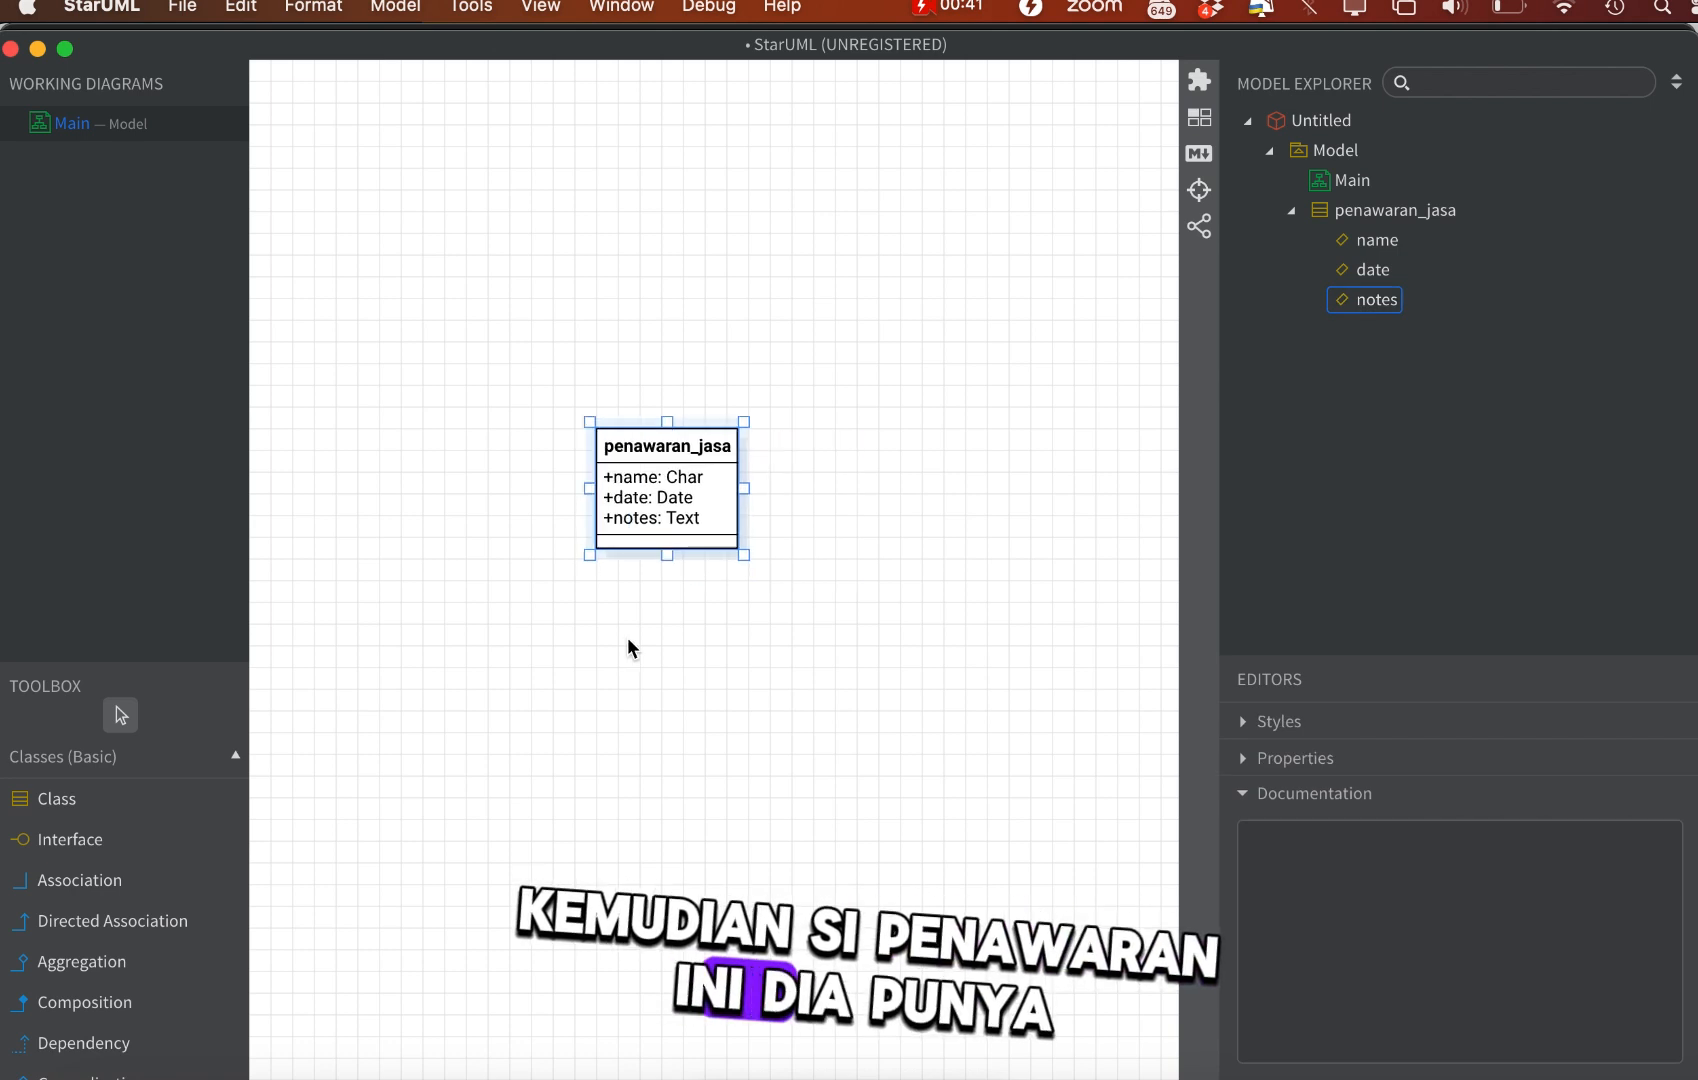
left_click(628, 641)
Add a new class named penawaran_detail below the penawaran_jasa class
left_click(106, 800)
left_click(692, 690)
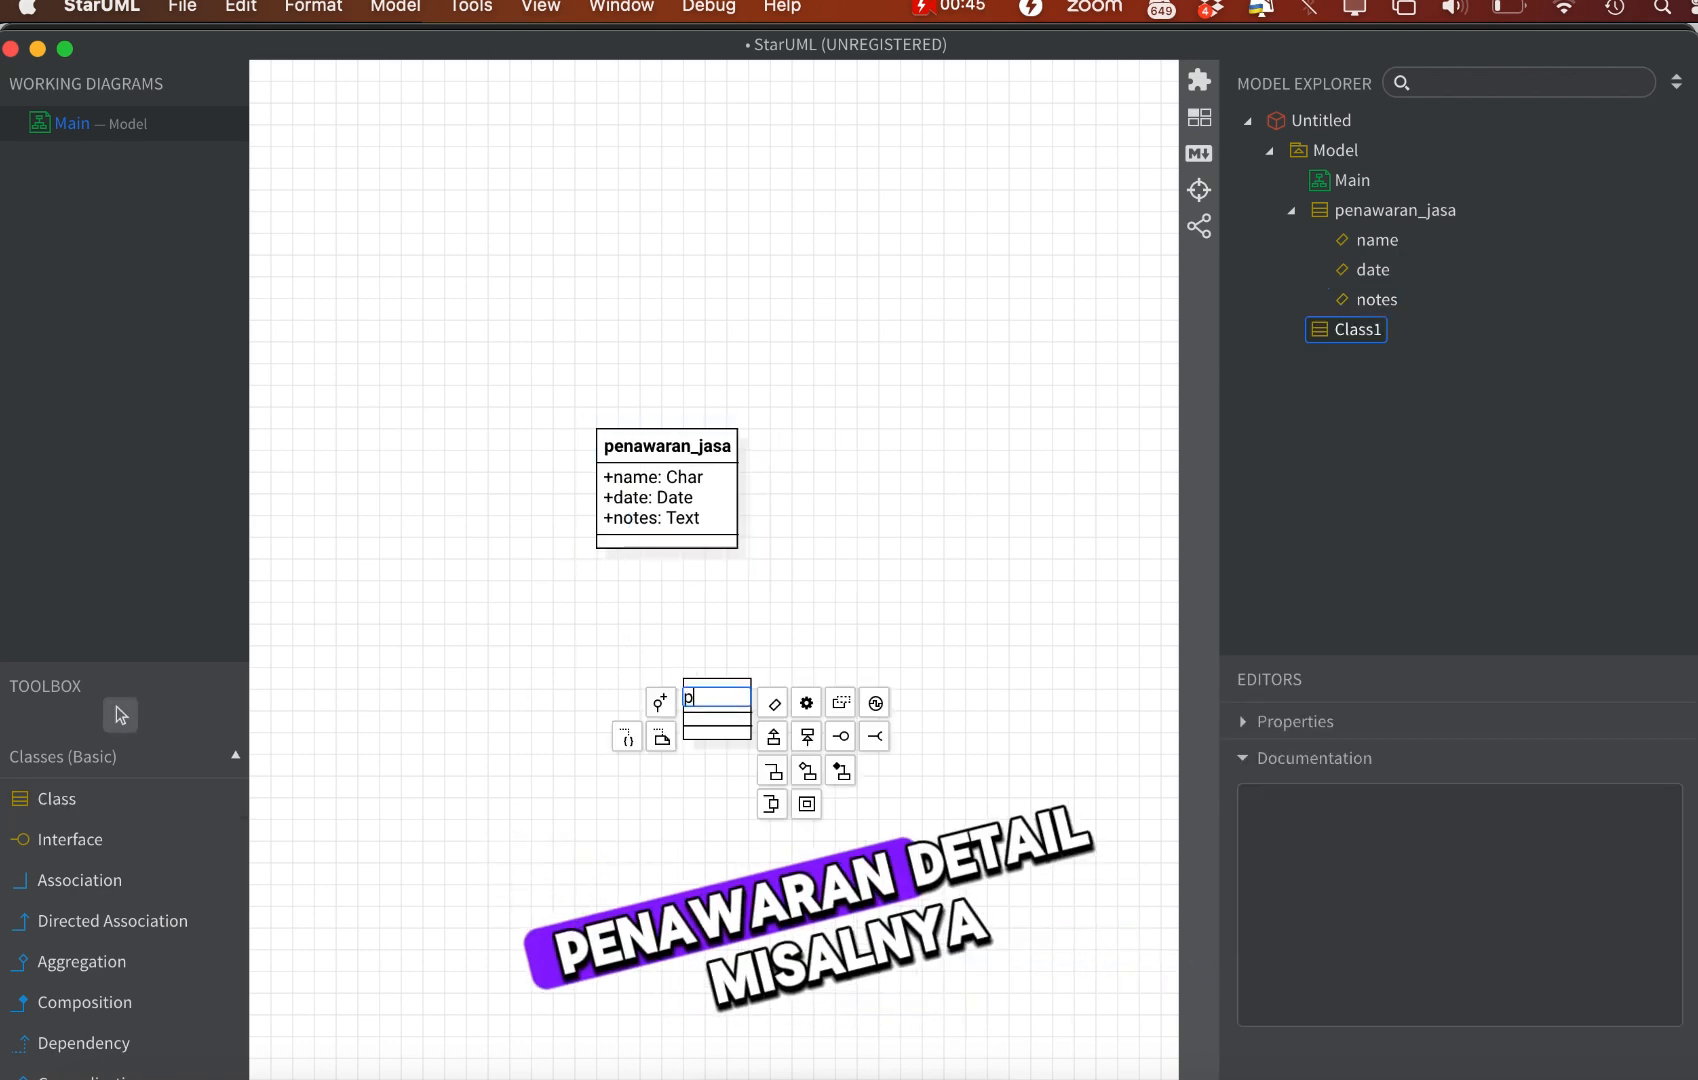
type("pena")
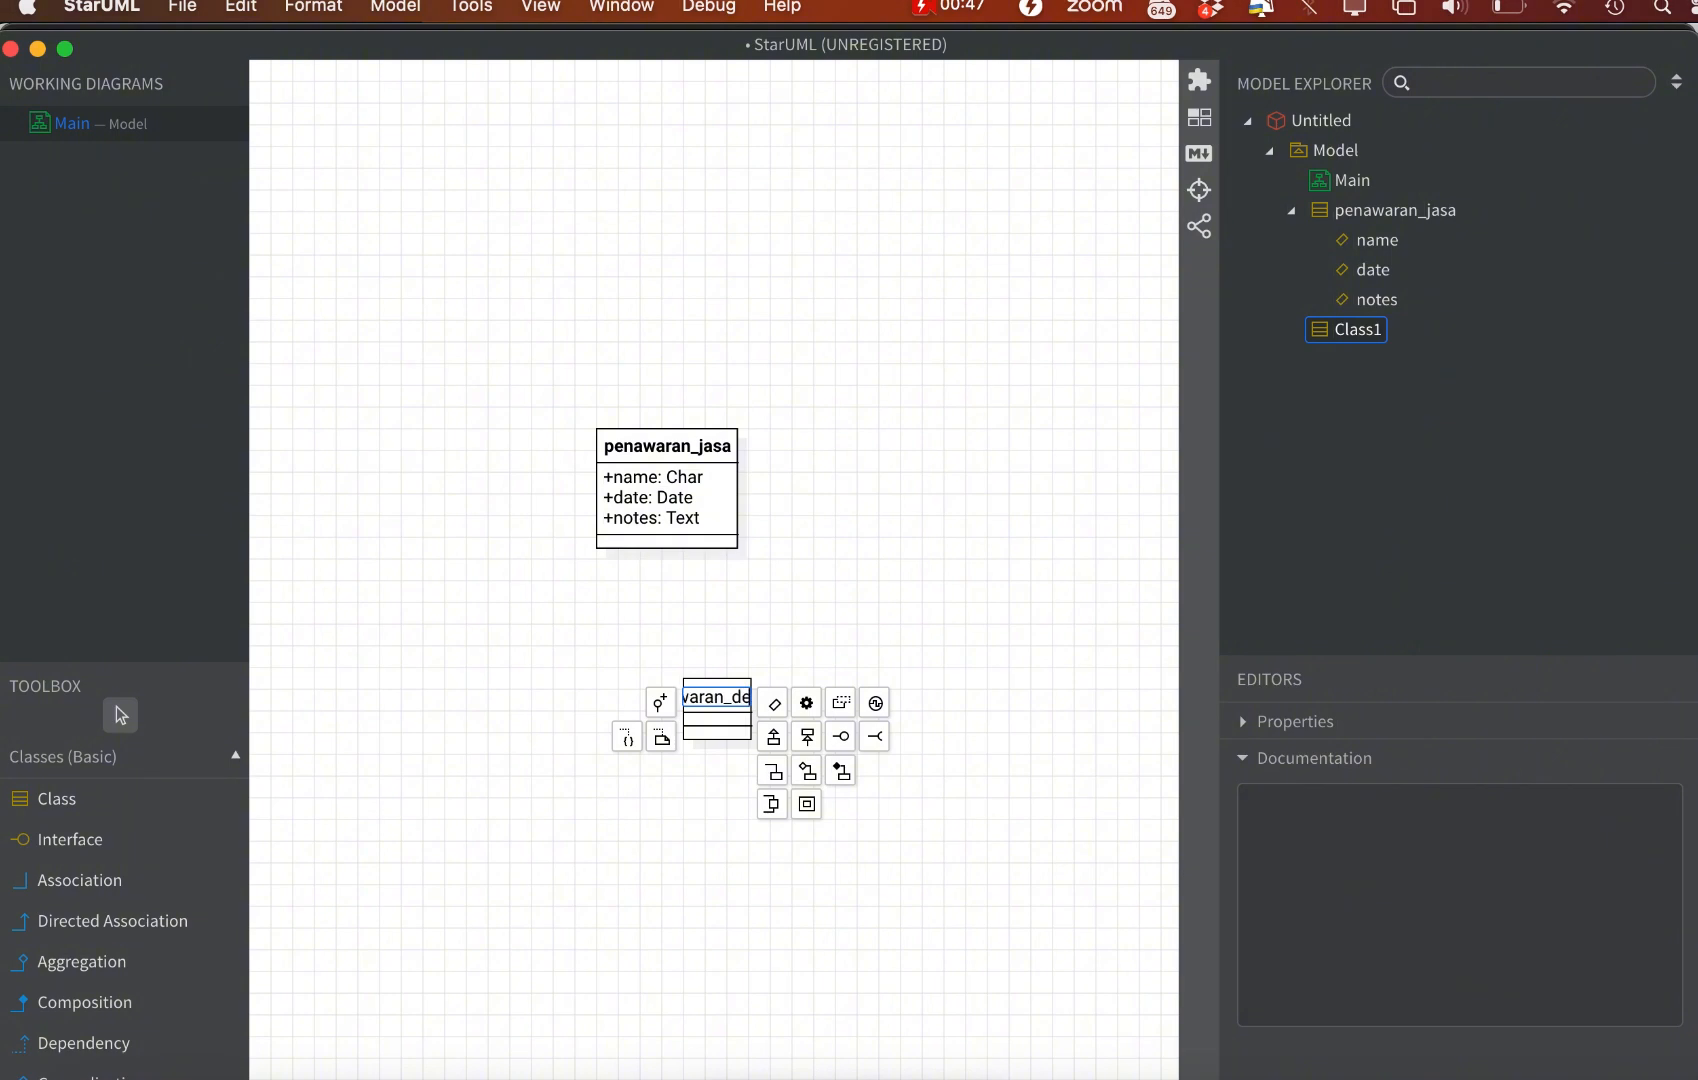
left_click(777, 703)
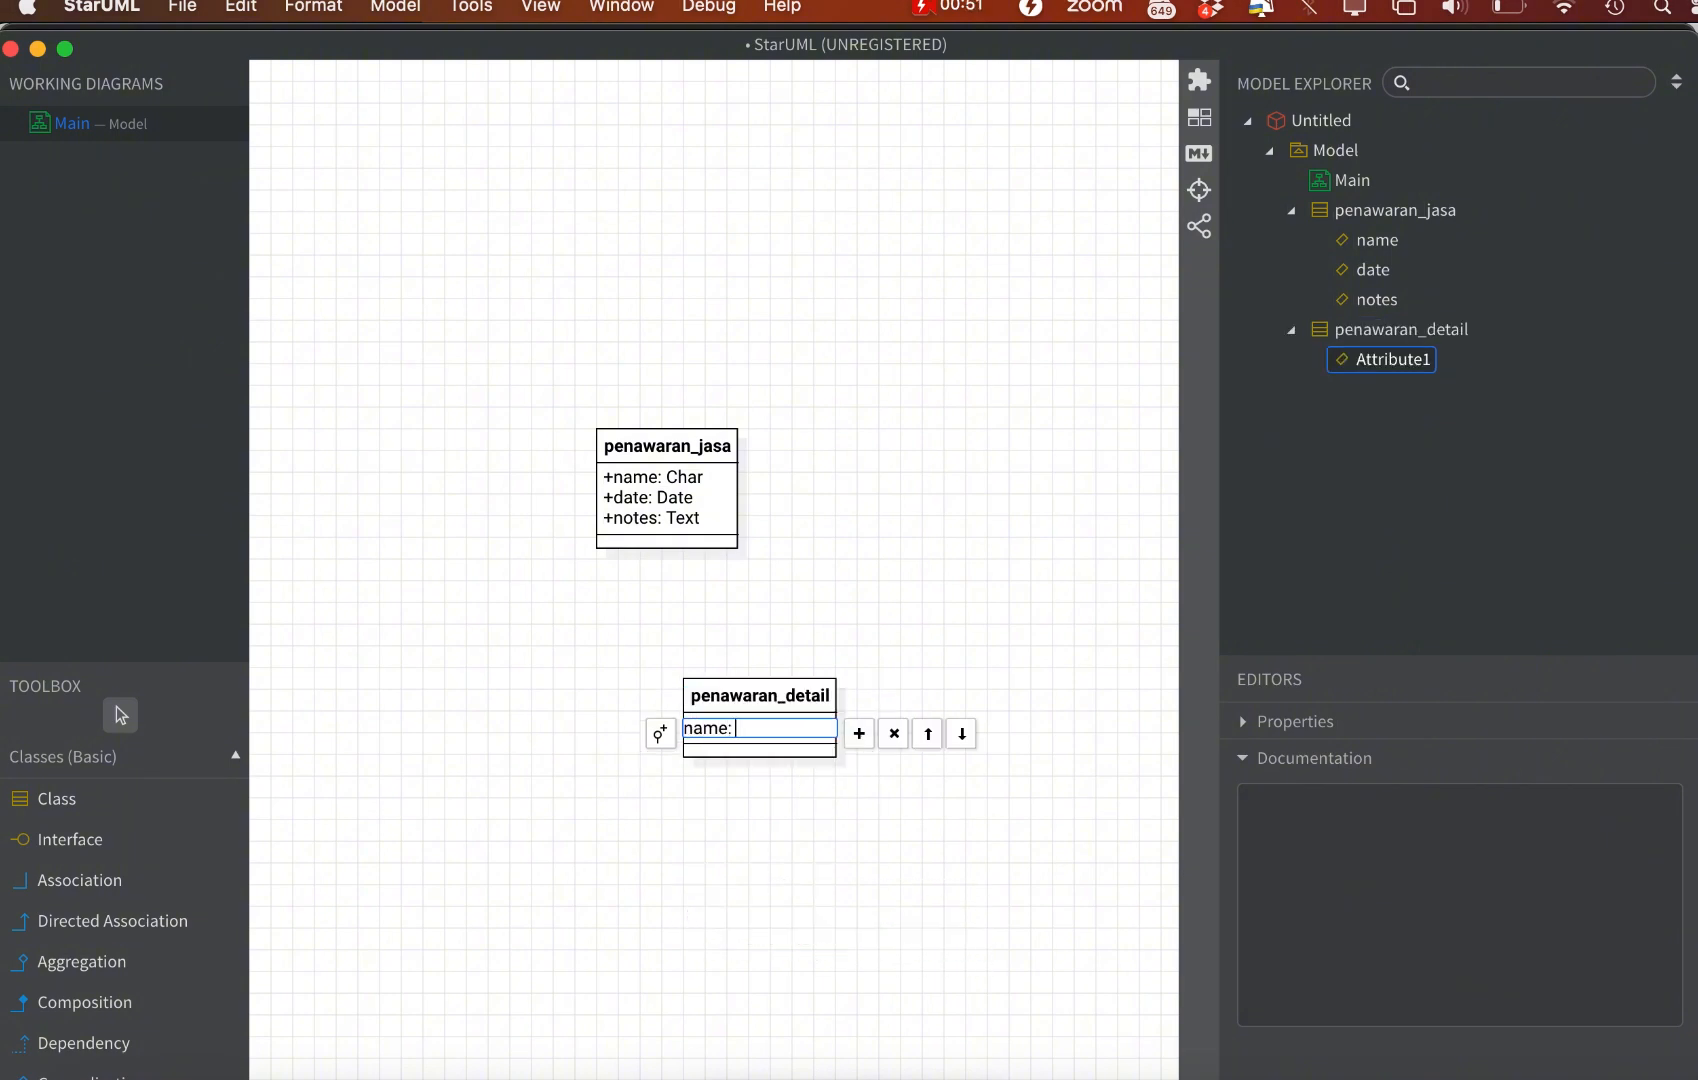
type("name: Char")
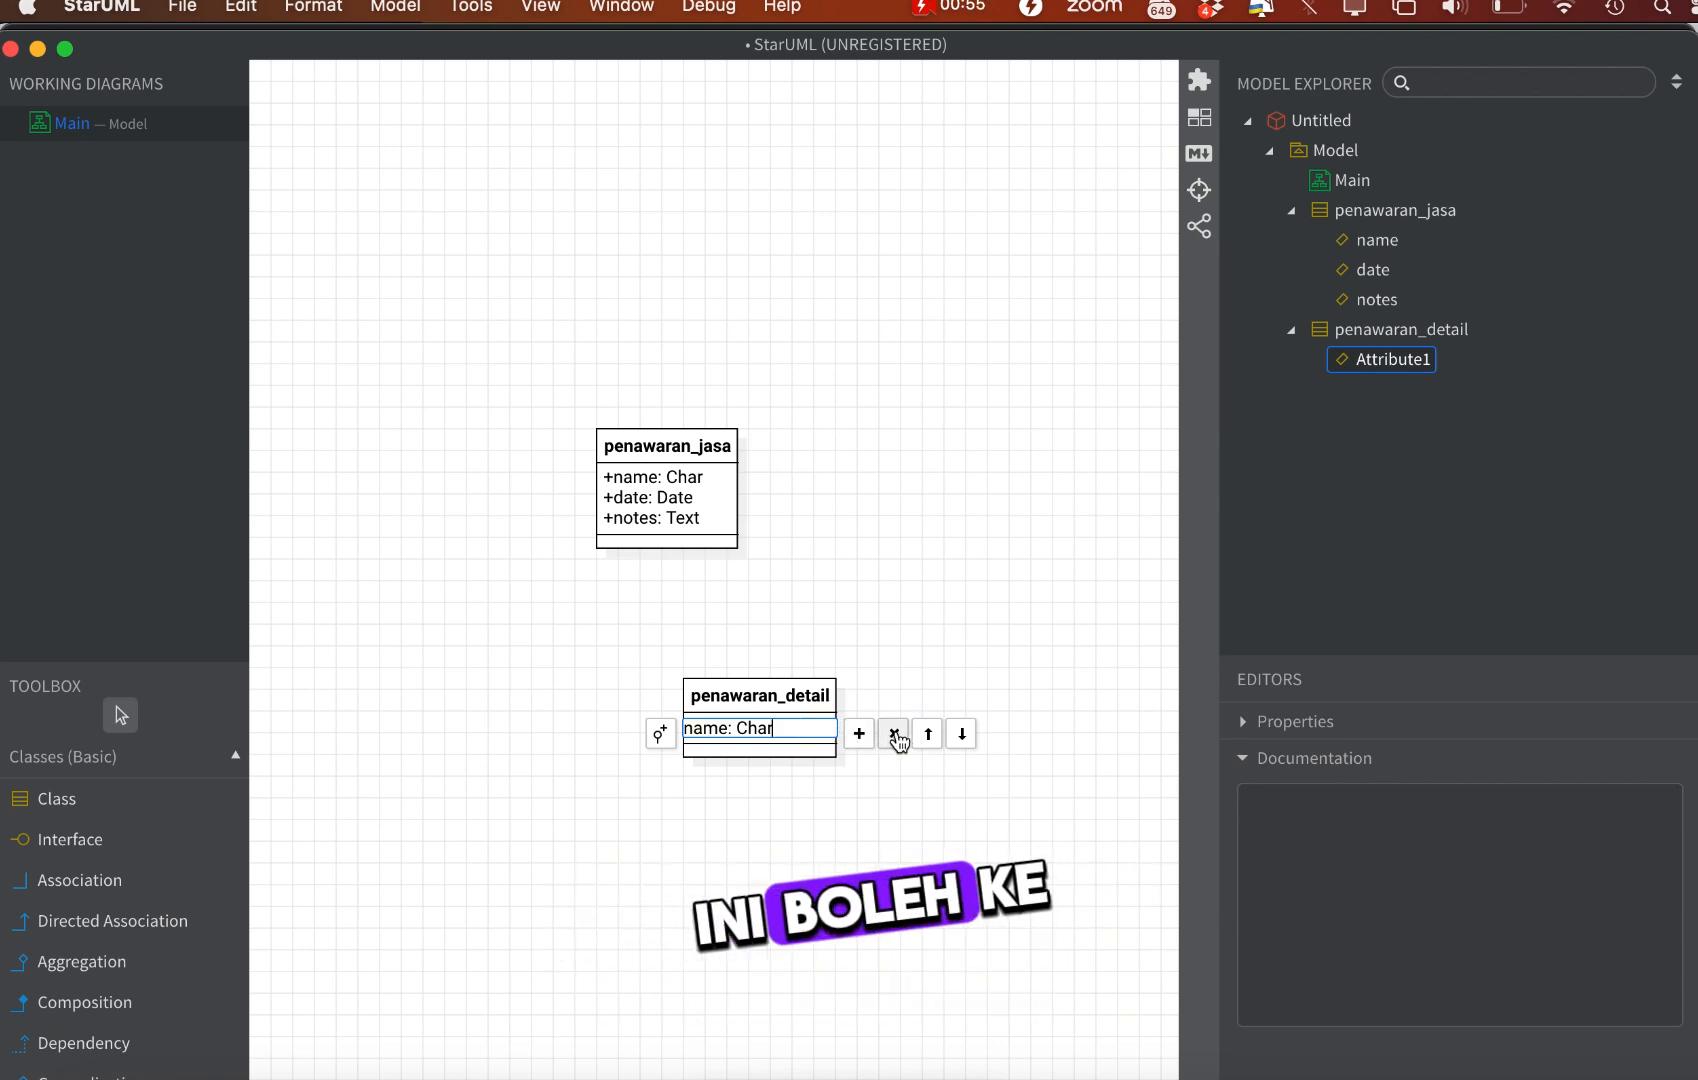
left_click(896, 737)
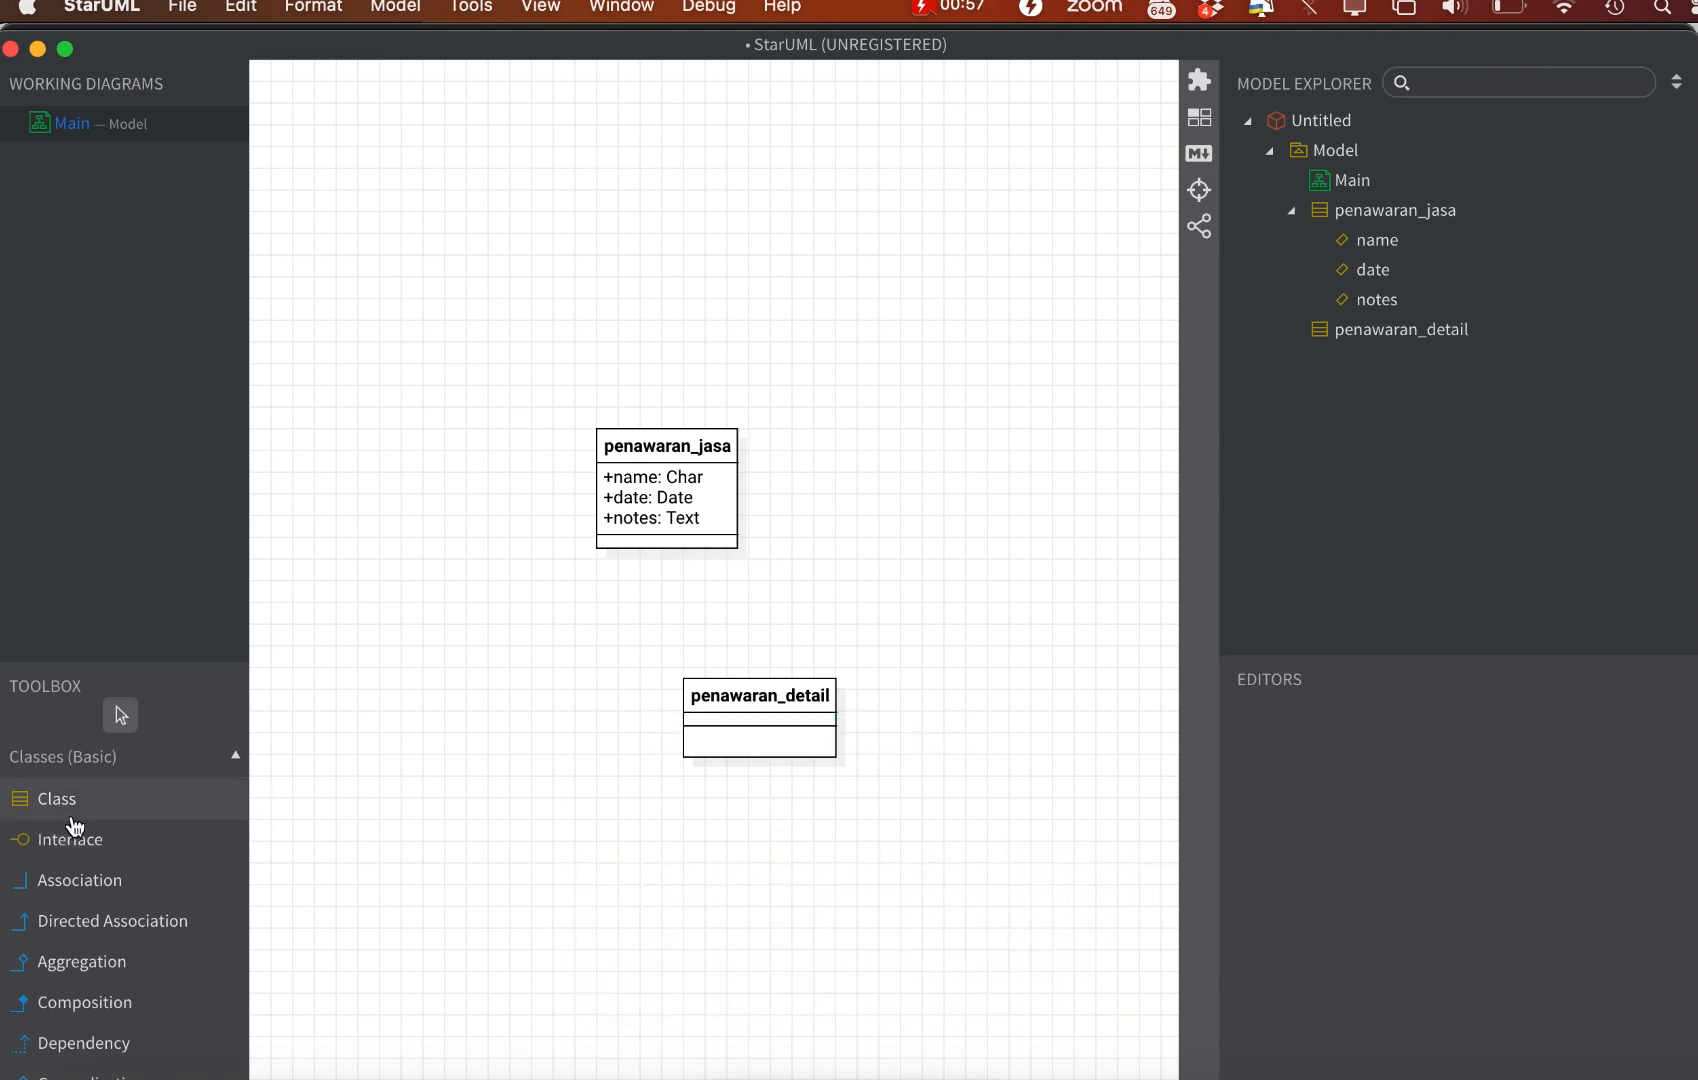
Add a class named product to the right of penawaran_detail, with the attribute _name = product.product
left_click(78, 810)
left_click(967, 631)
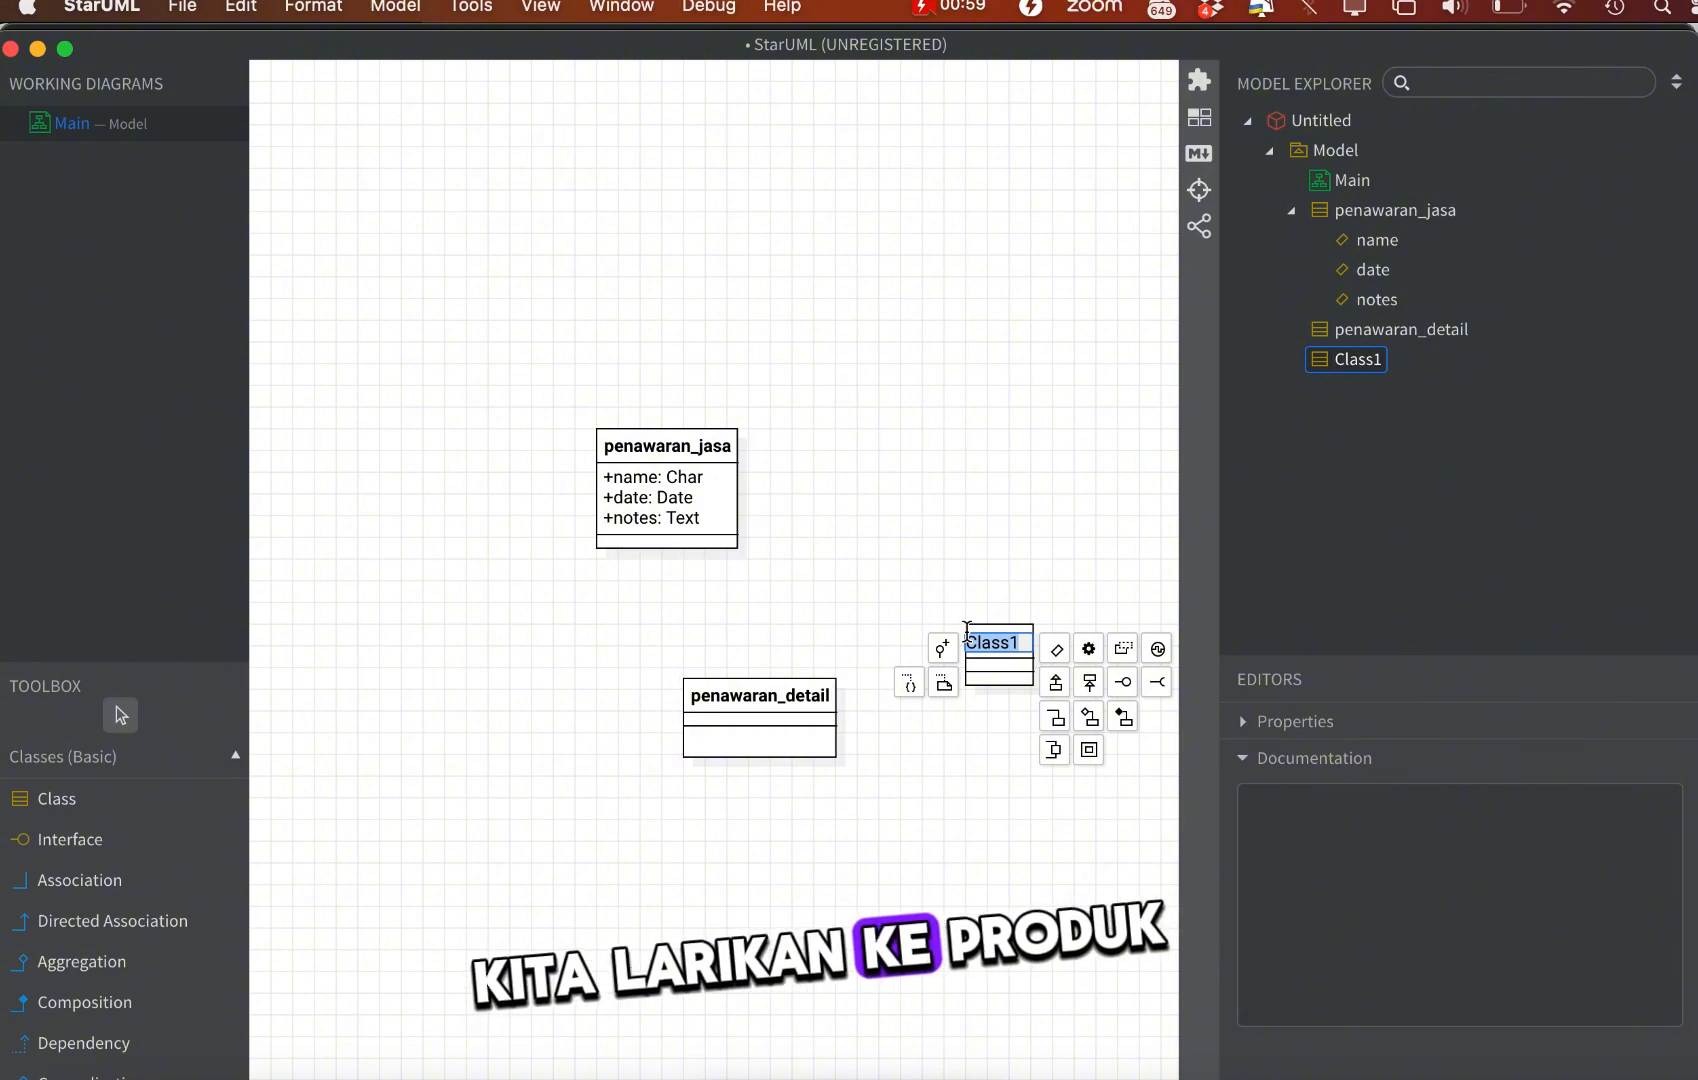
type("product")
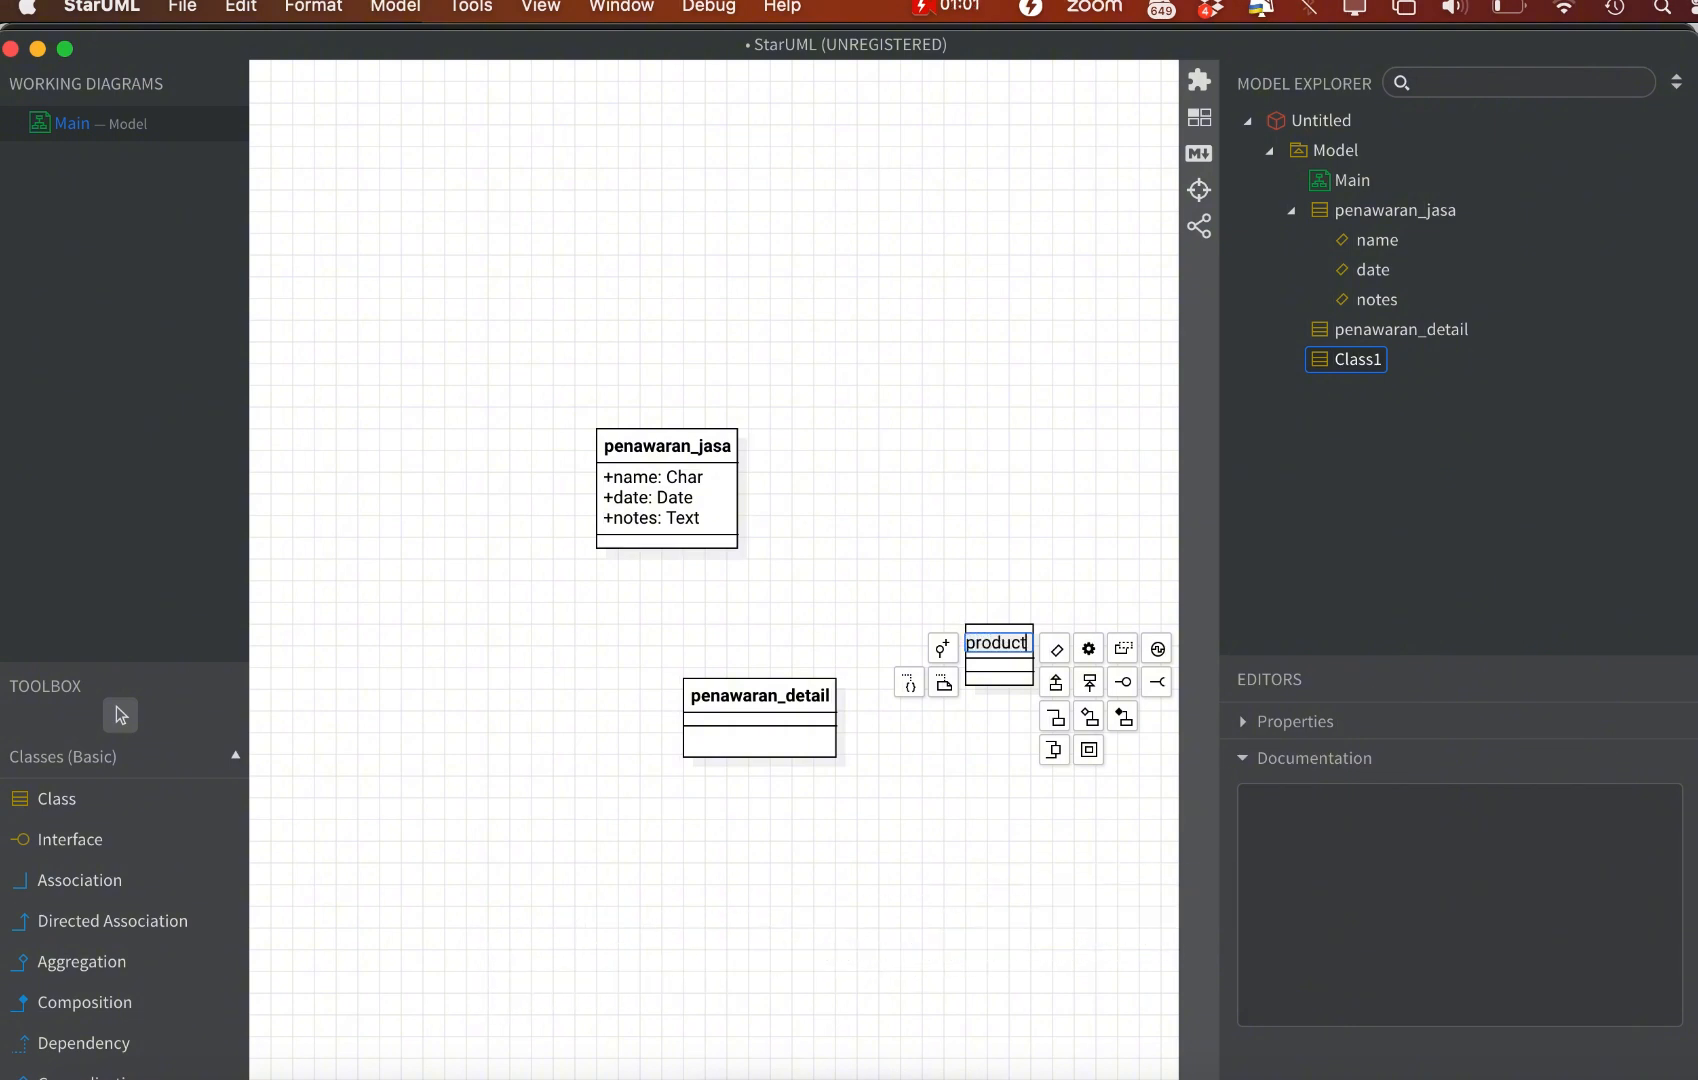
left_click(1053, 652)
type("_n")
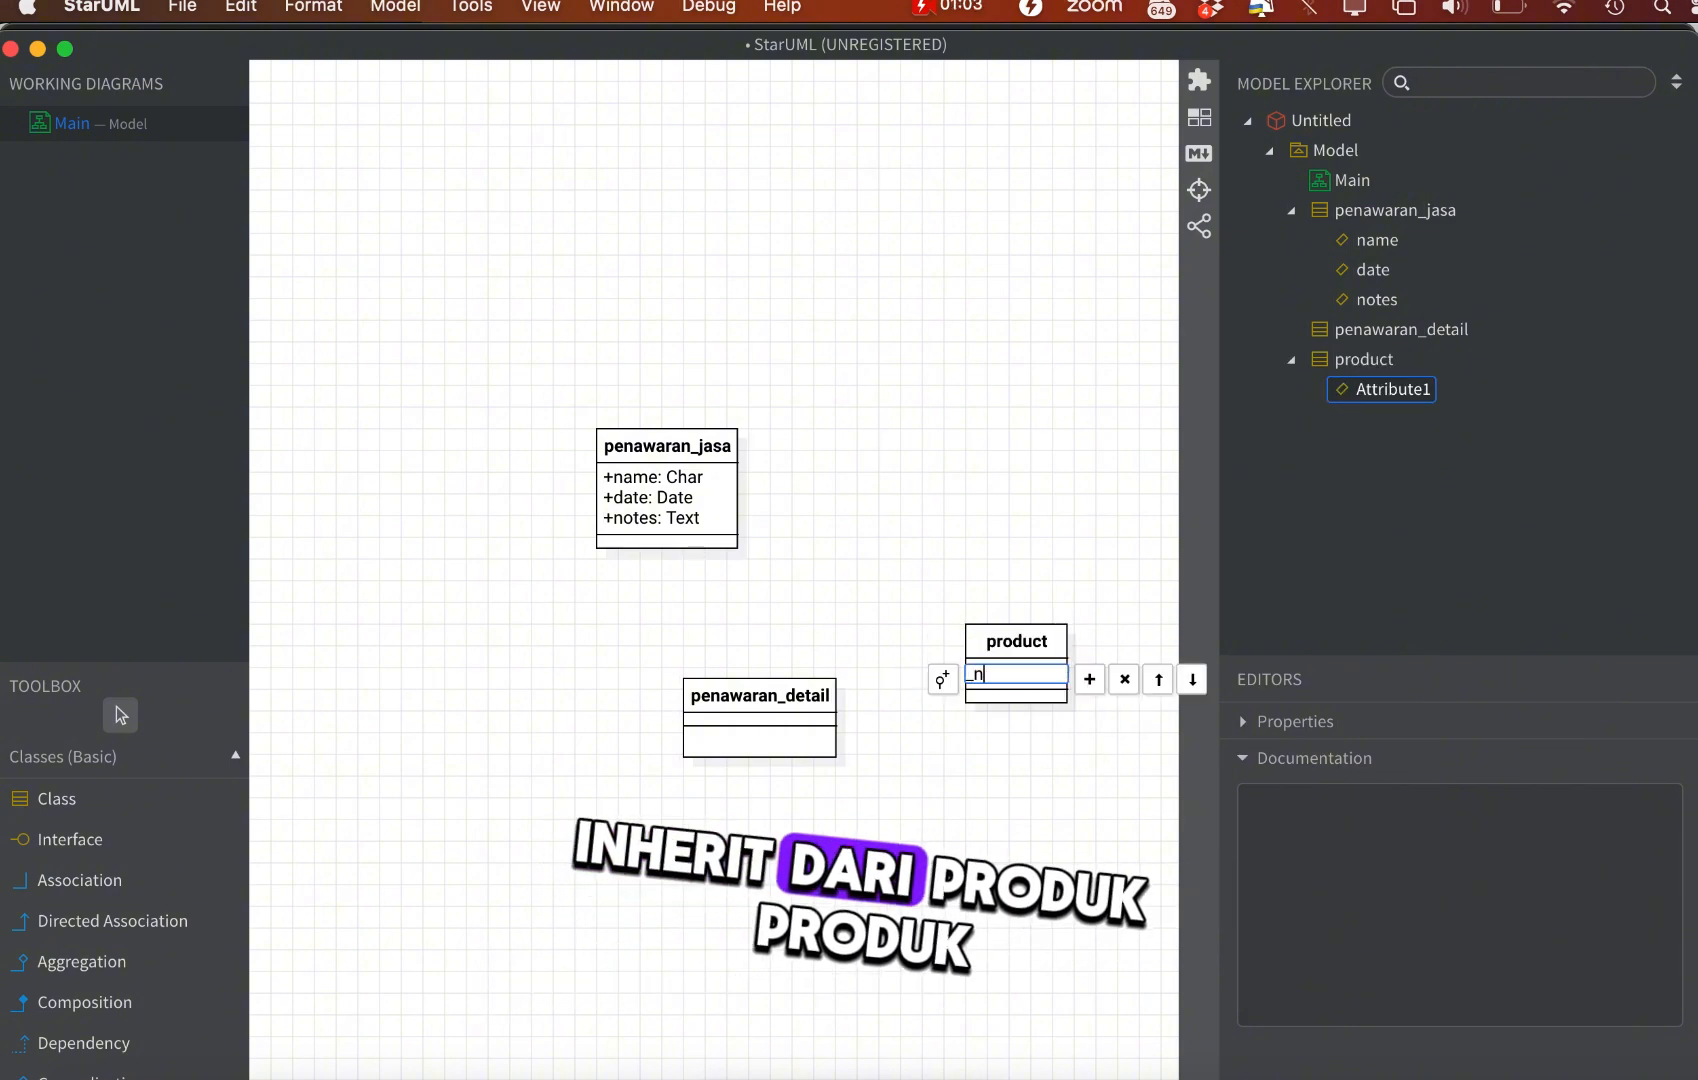
type("ame ")
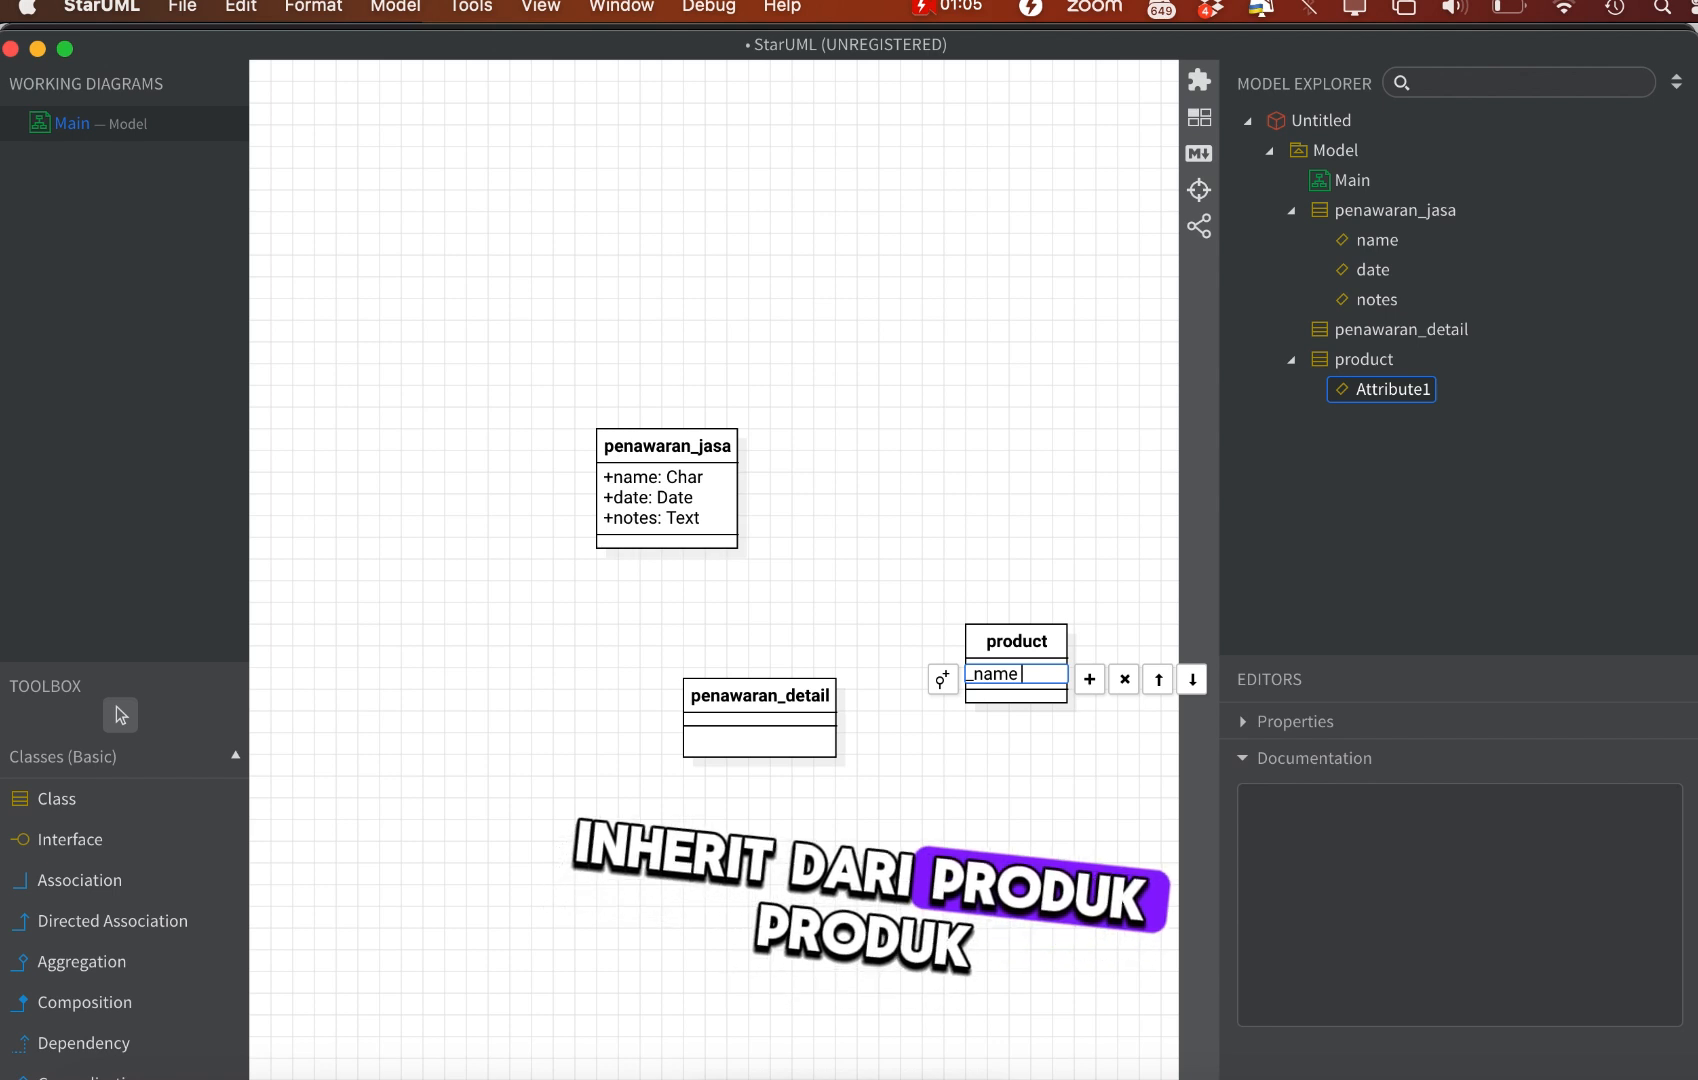
type("= product")
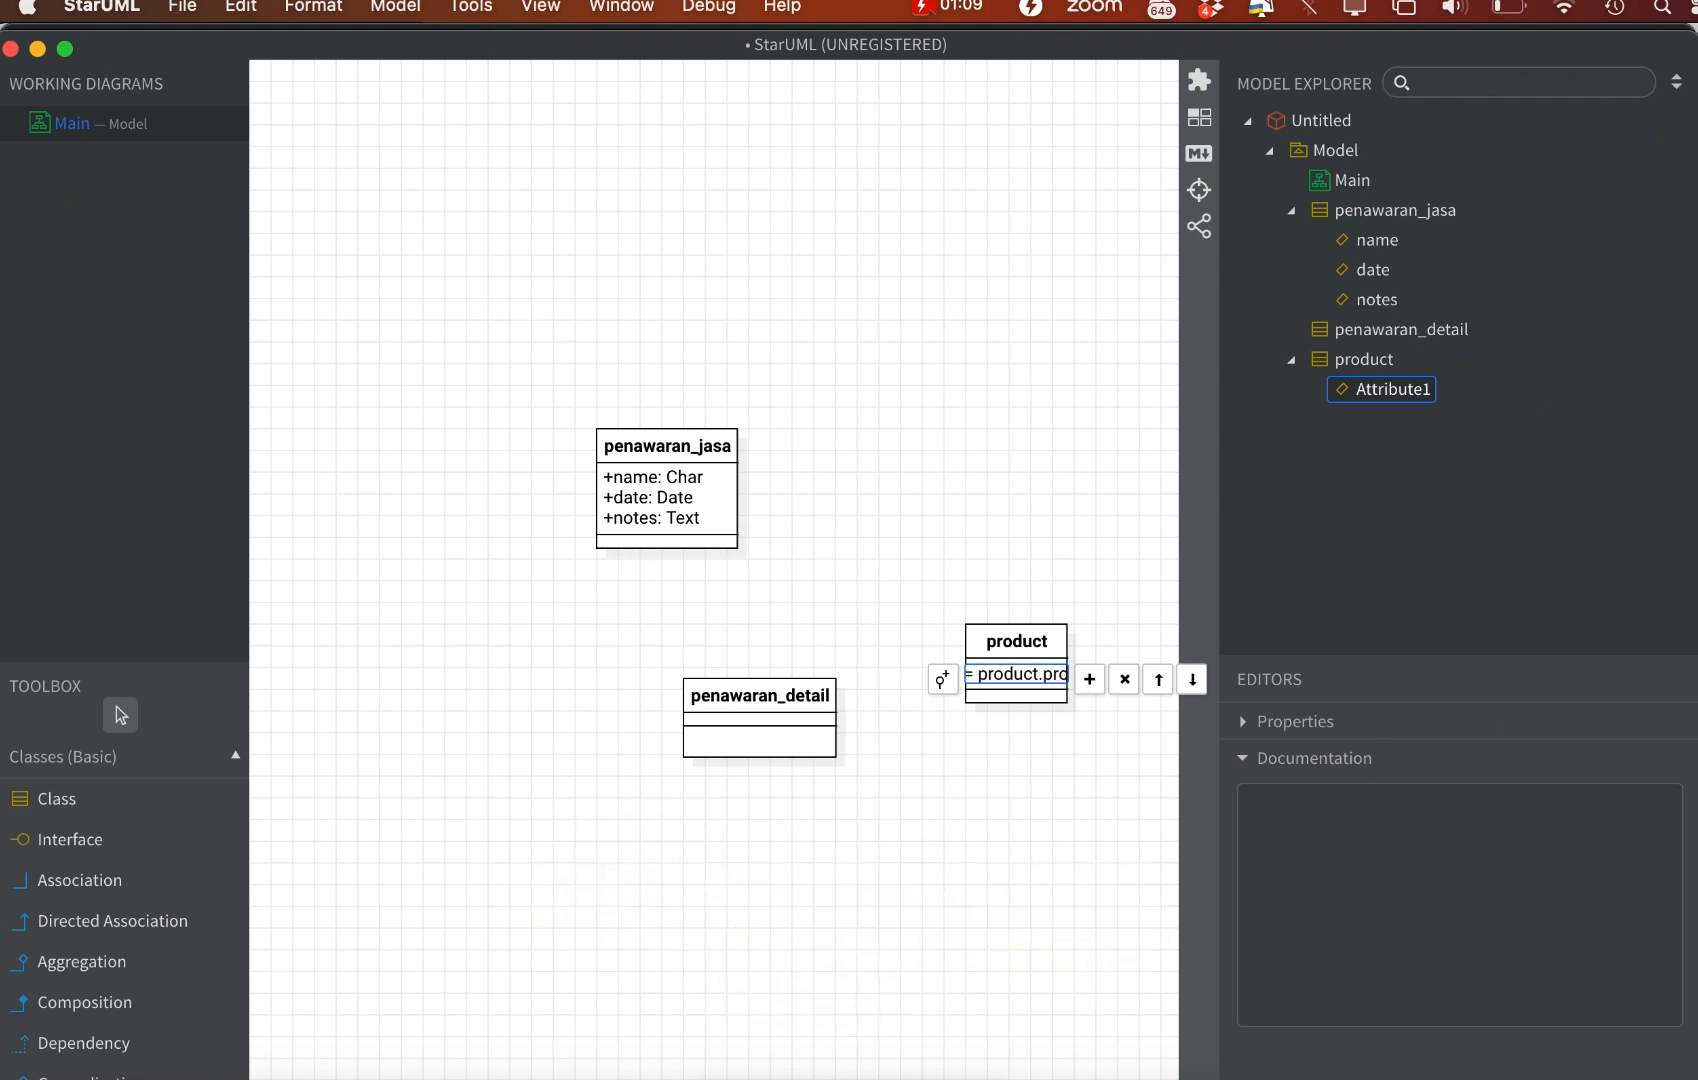
Add the attribute _inherit = product.product to the product class and move the class up and left so it fits the canvas
left_click(1091, 681)
type("_inherit=")
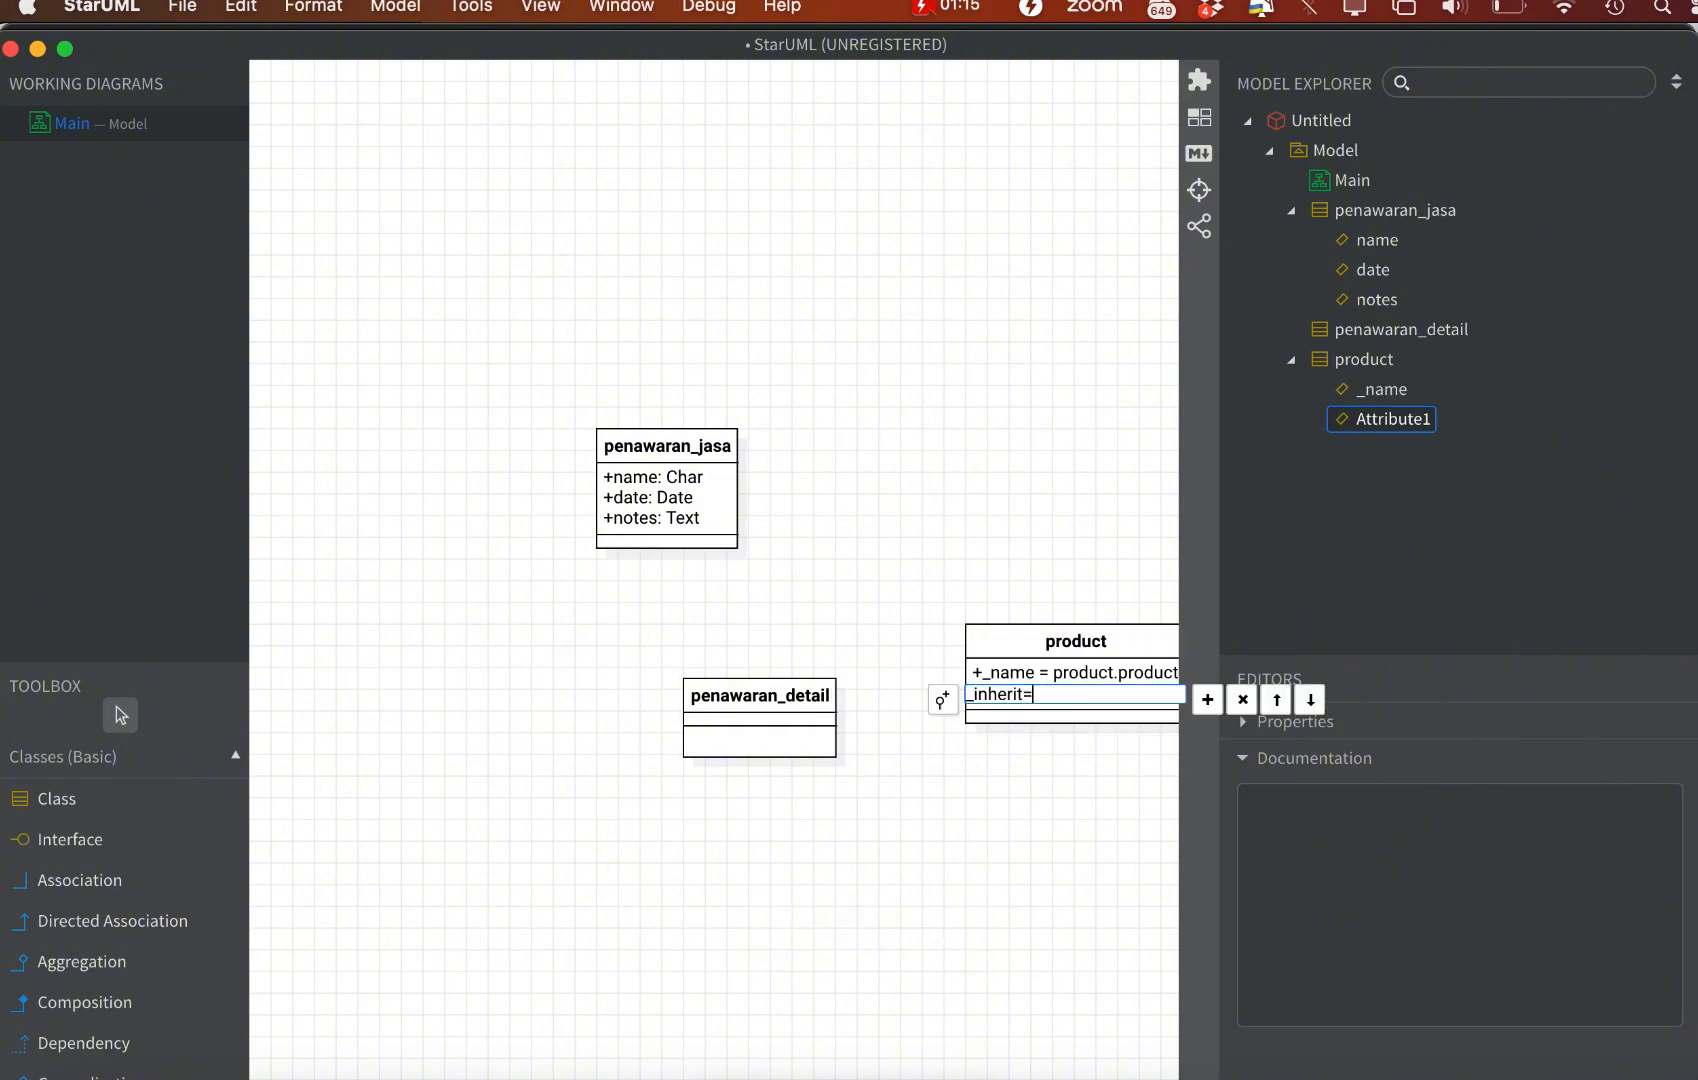
type("product.pro")
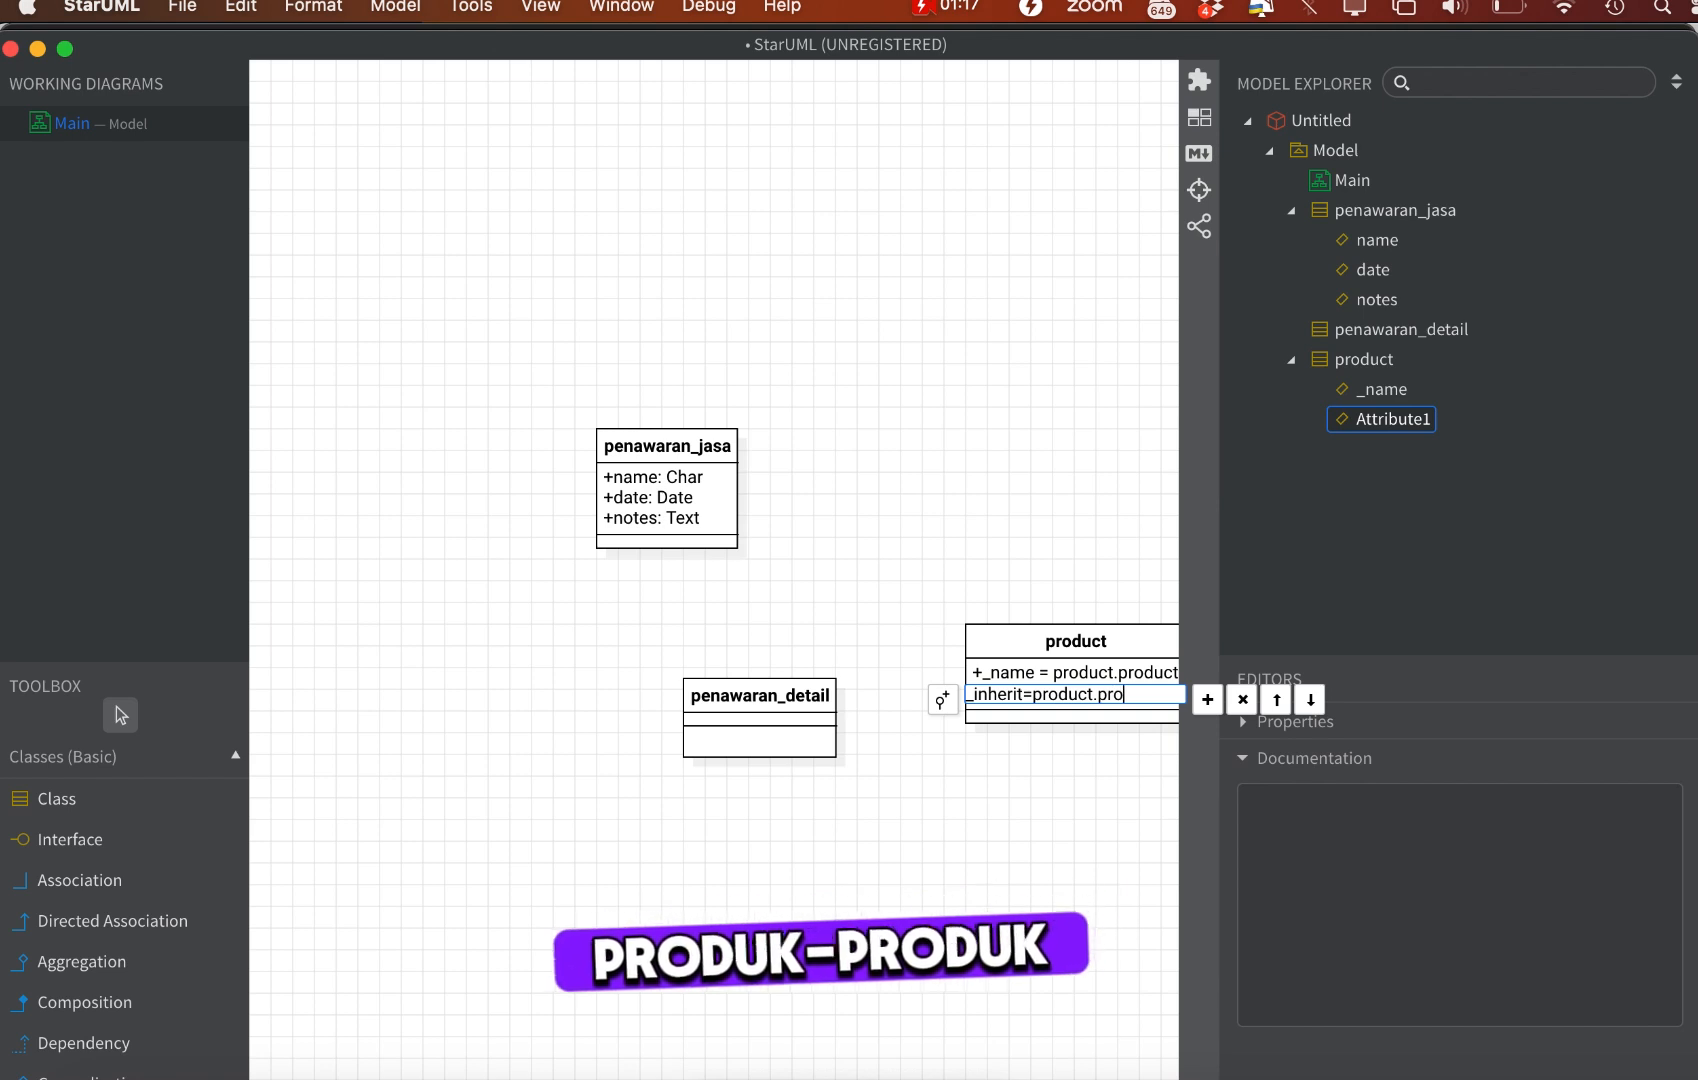
type("duct")
key("Return")
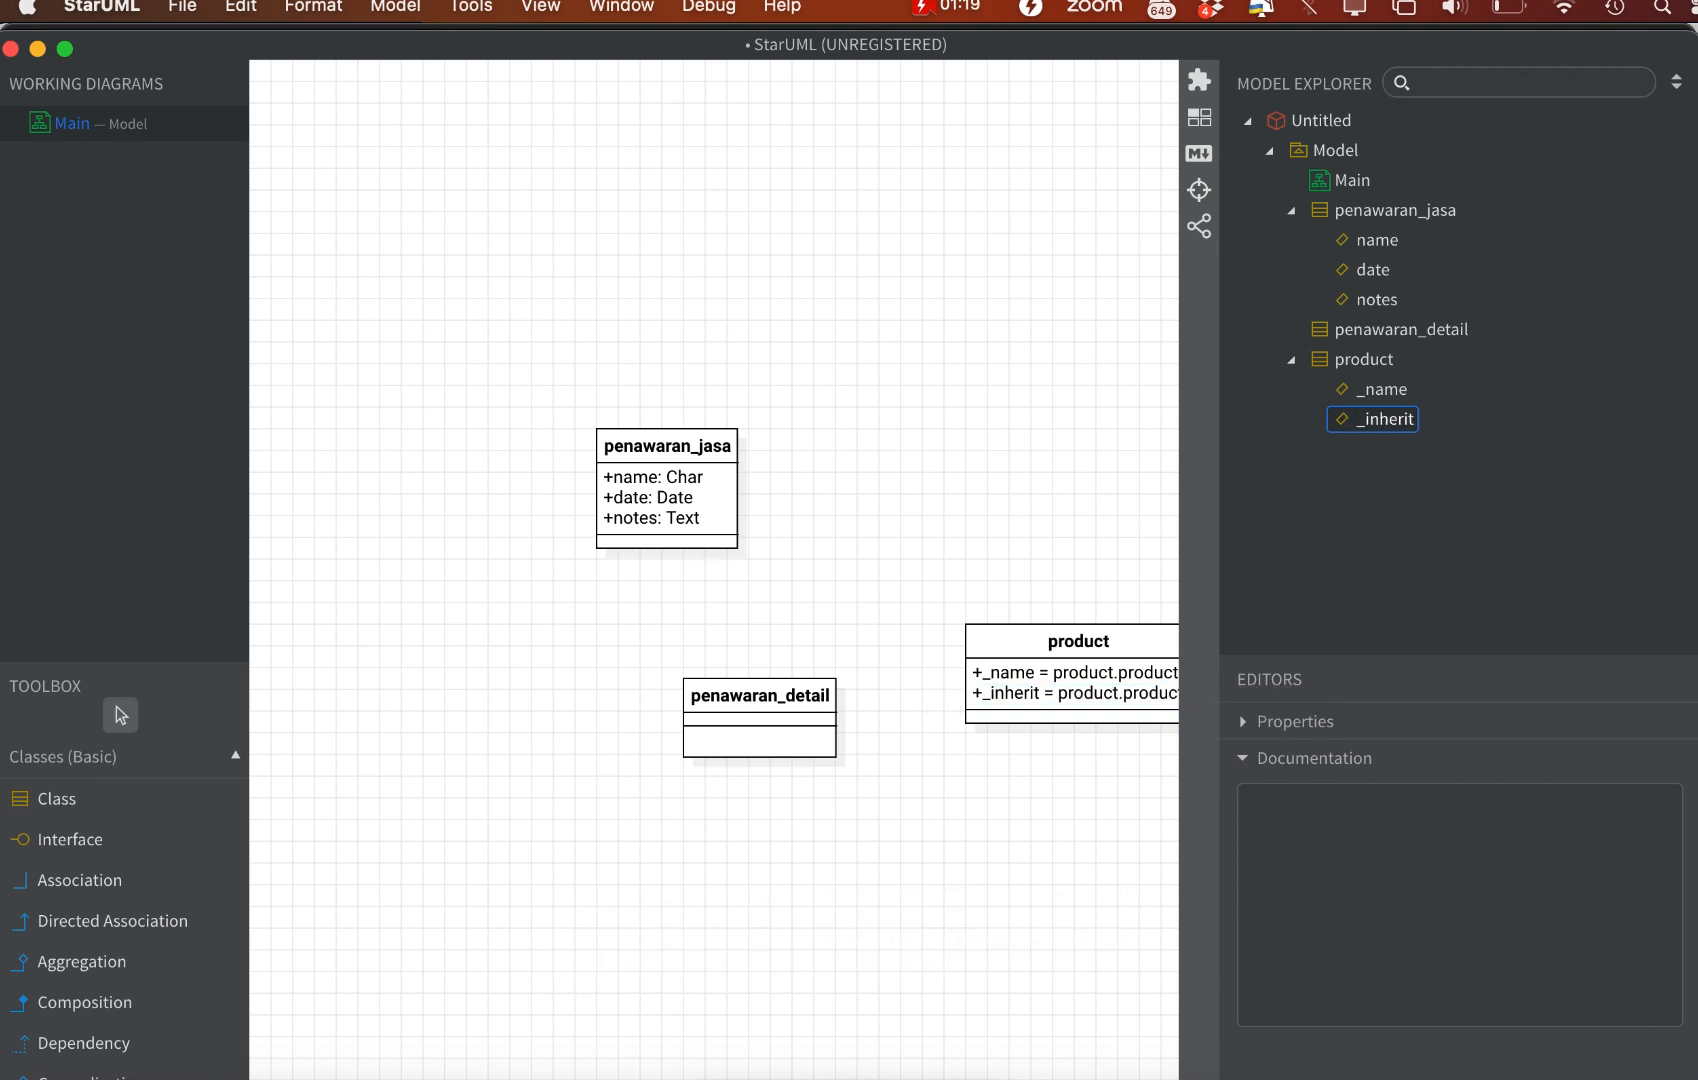
left_click_drag(1066, 660, 1011, 595)
left_click(1054, 758)
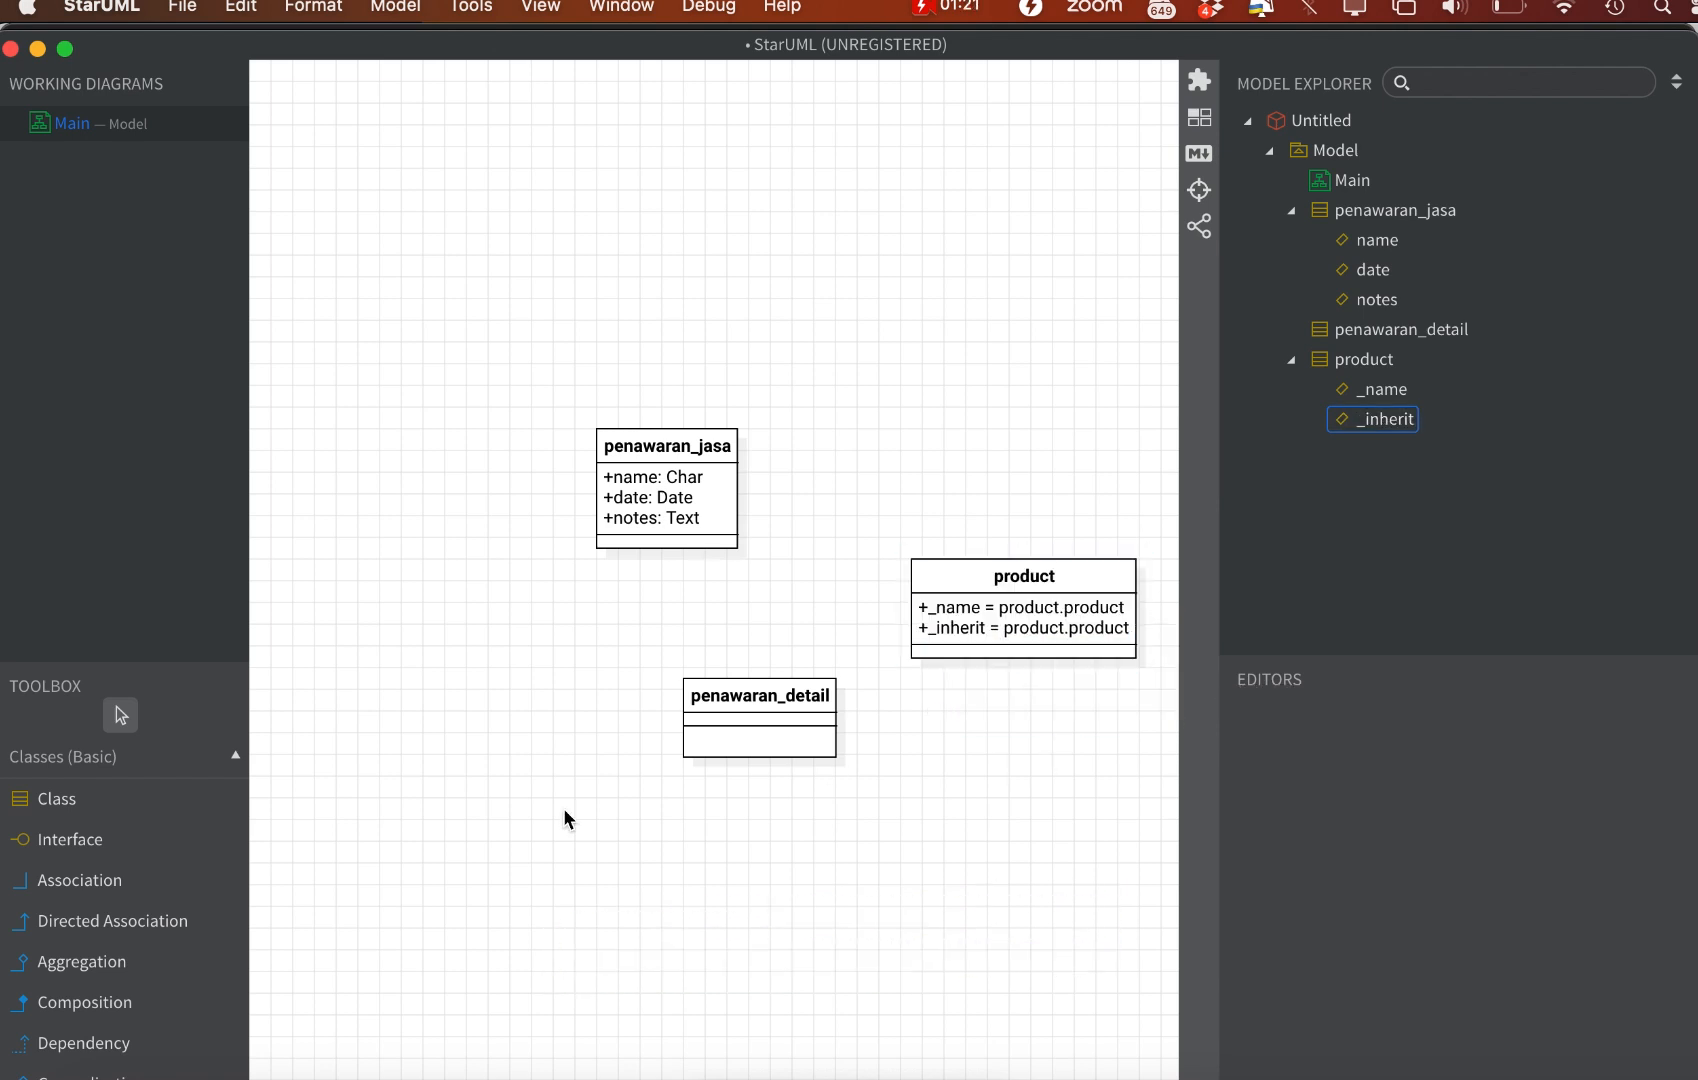
Draw an aggregation from penawaran_detail to product and move the penawaran_detail class further left
left_click(102, 962)
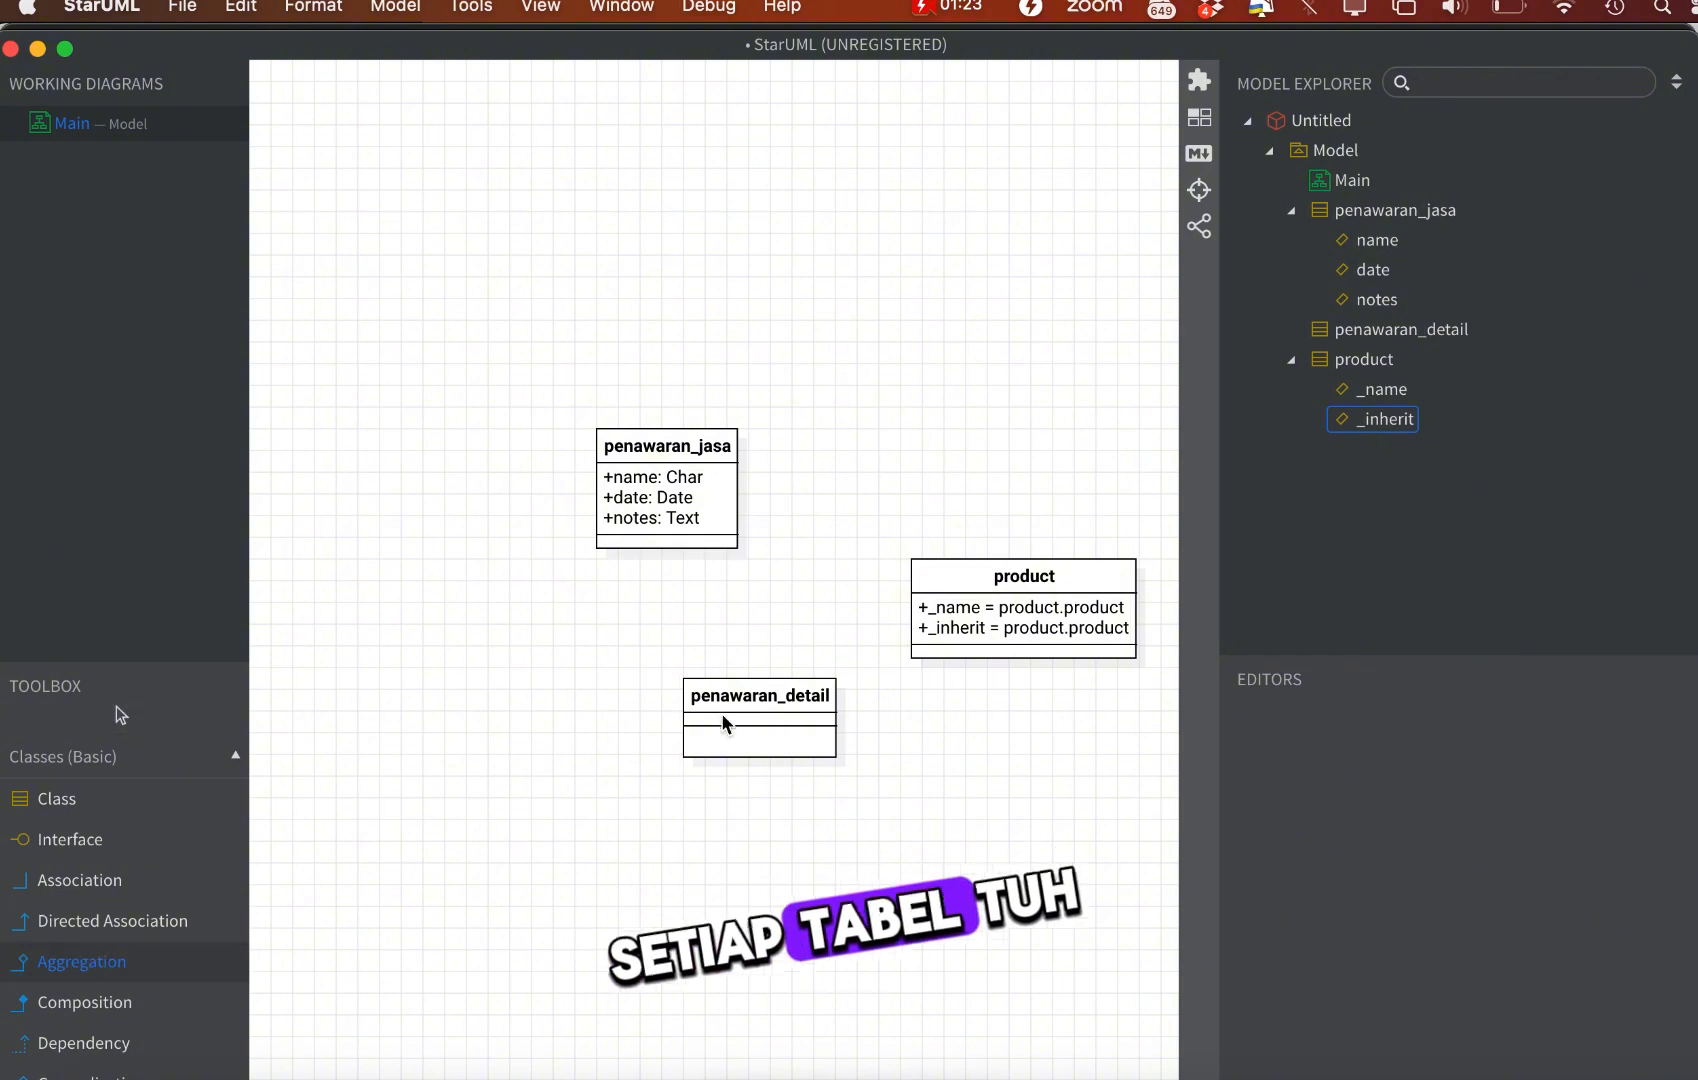
left_click_drag(966, 610, 966, 610)
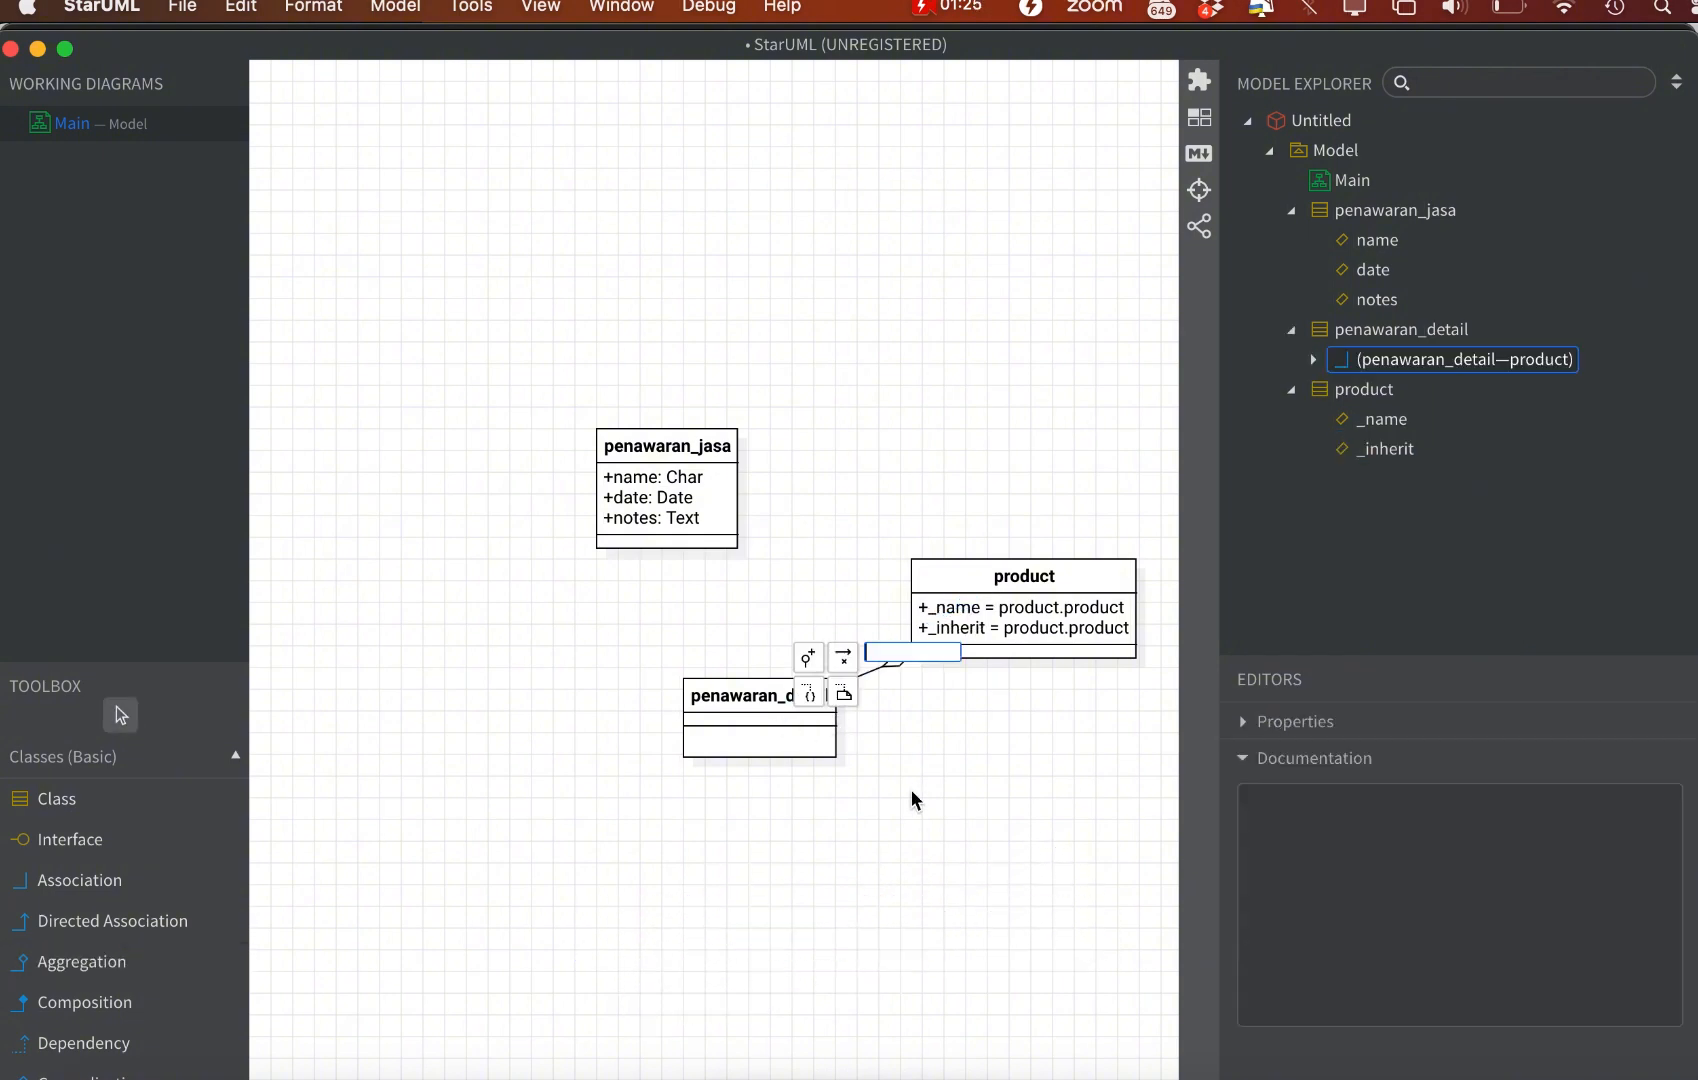
left_click_drag(785, 696, 677, 718)
left_click(869, 838)
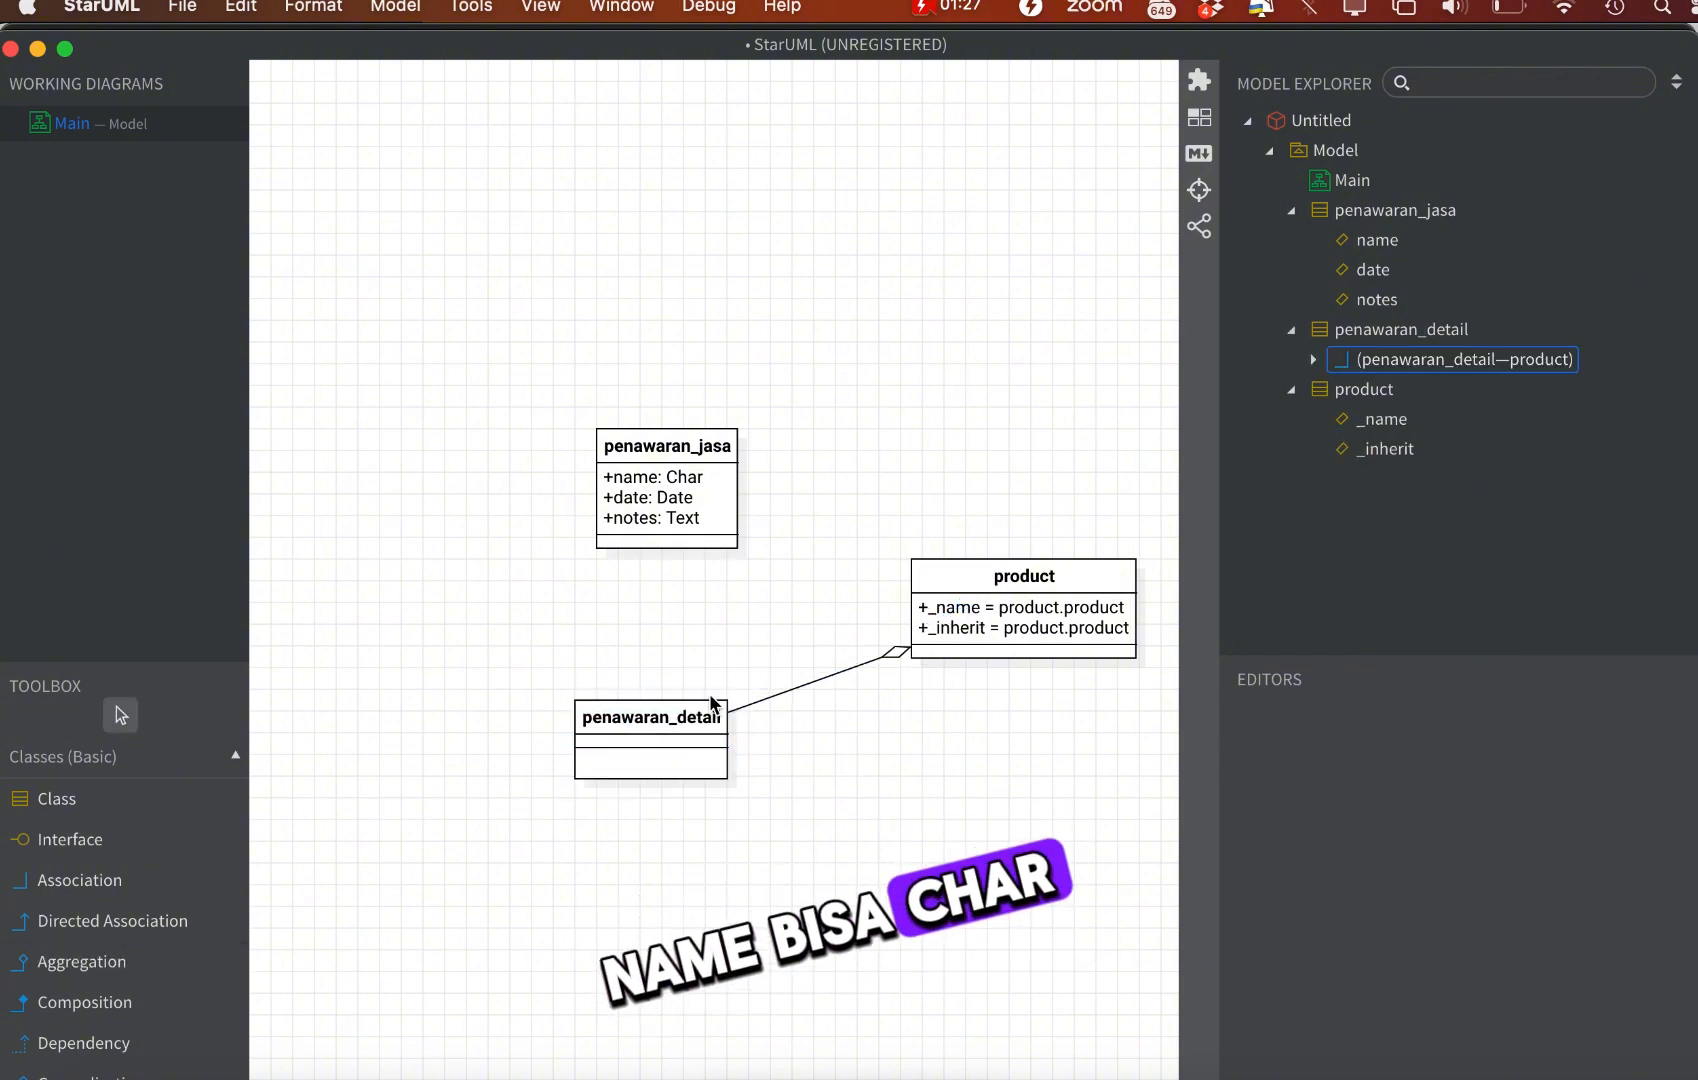
Name the aggregation's penawaran_detail end name_id with multiplicity 0..*, and move the product class upward
left_click(734, 711)
type("name")
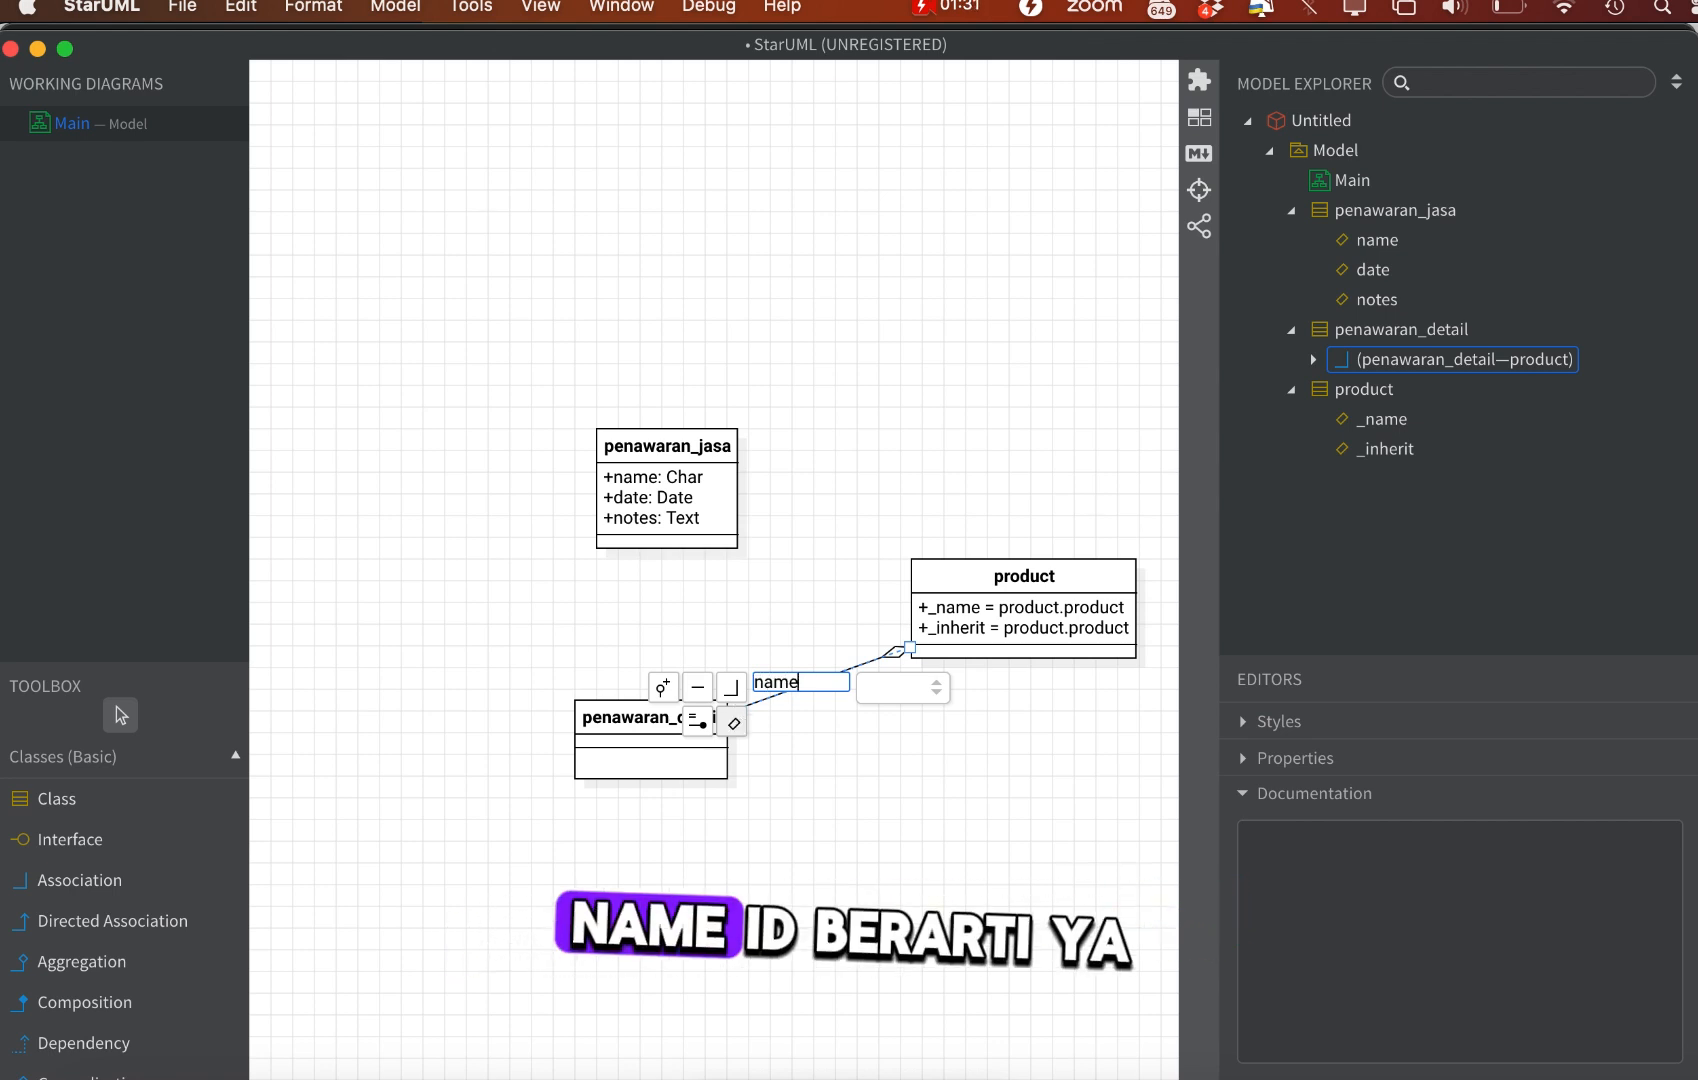
type("_id")
left_click(929, 700)
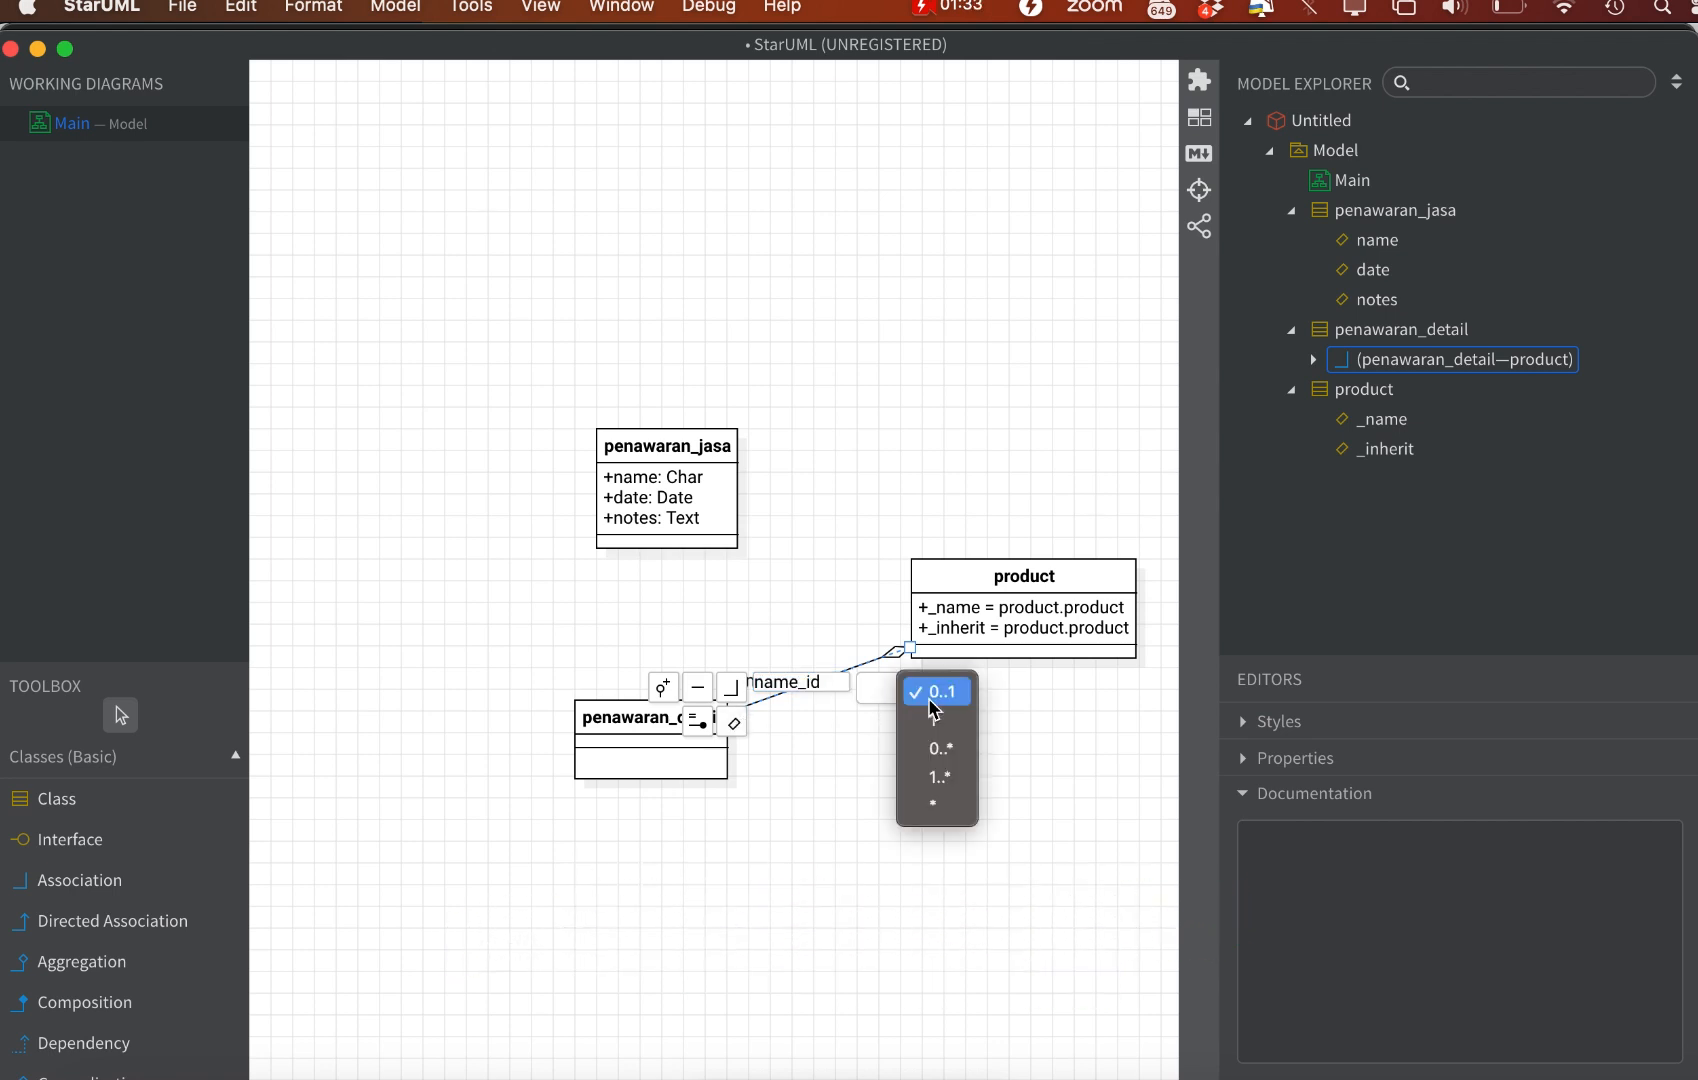
left_click(947, 750)
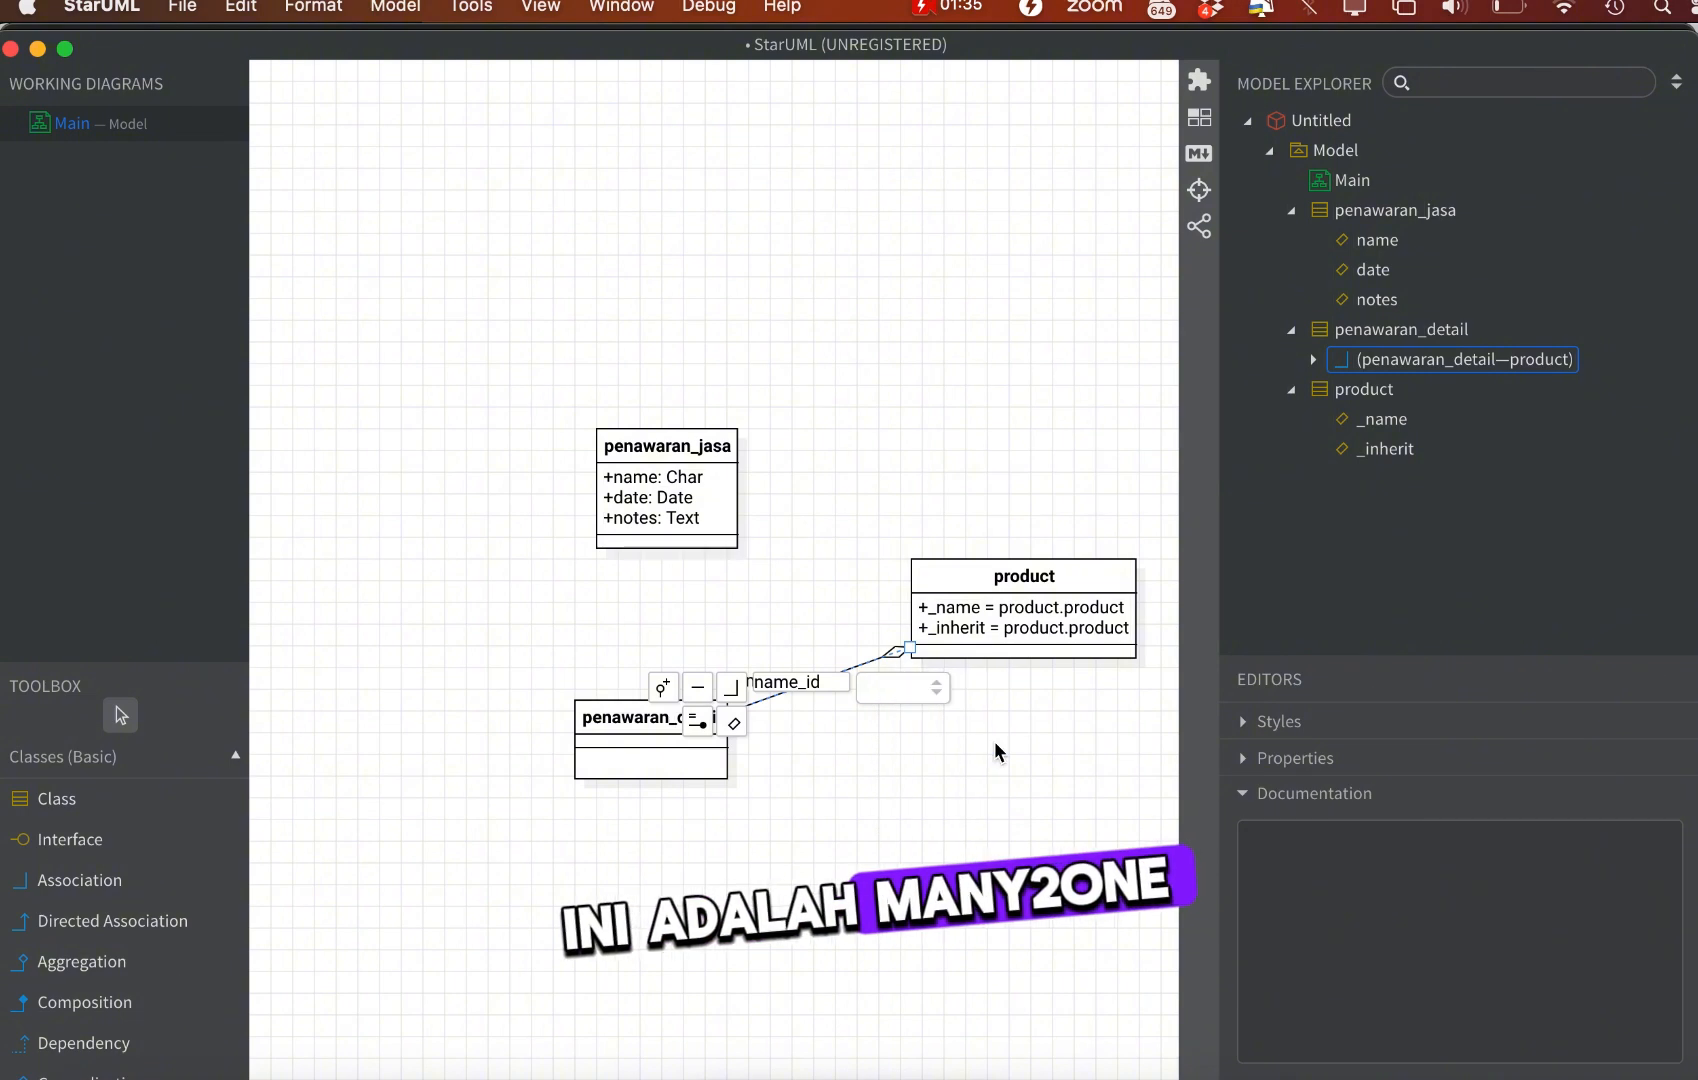
left_click_drag(1031, 557, 1042, 481)
left_click(901, 801)
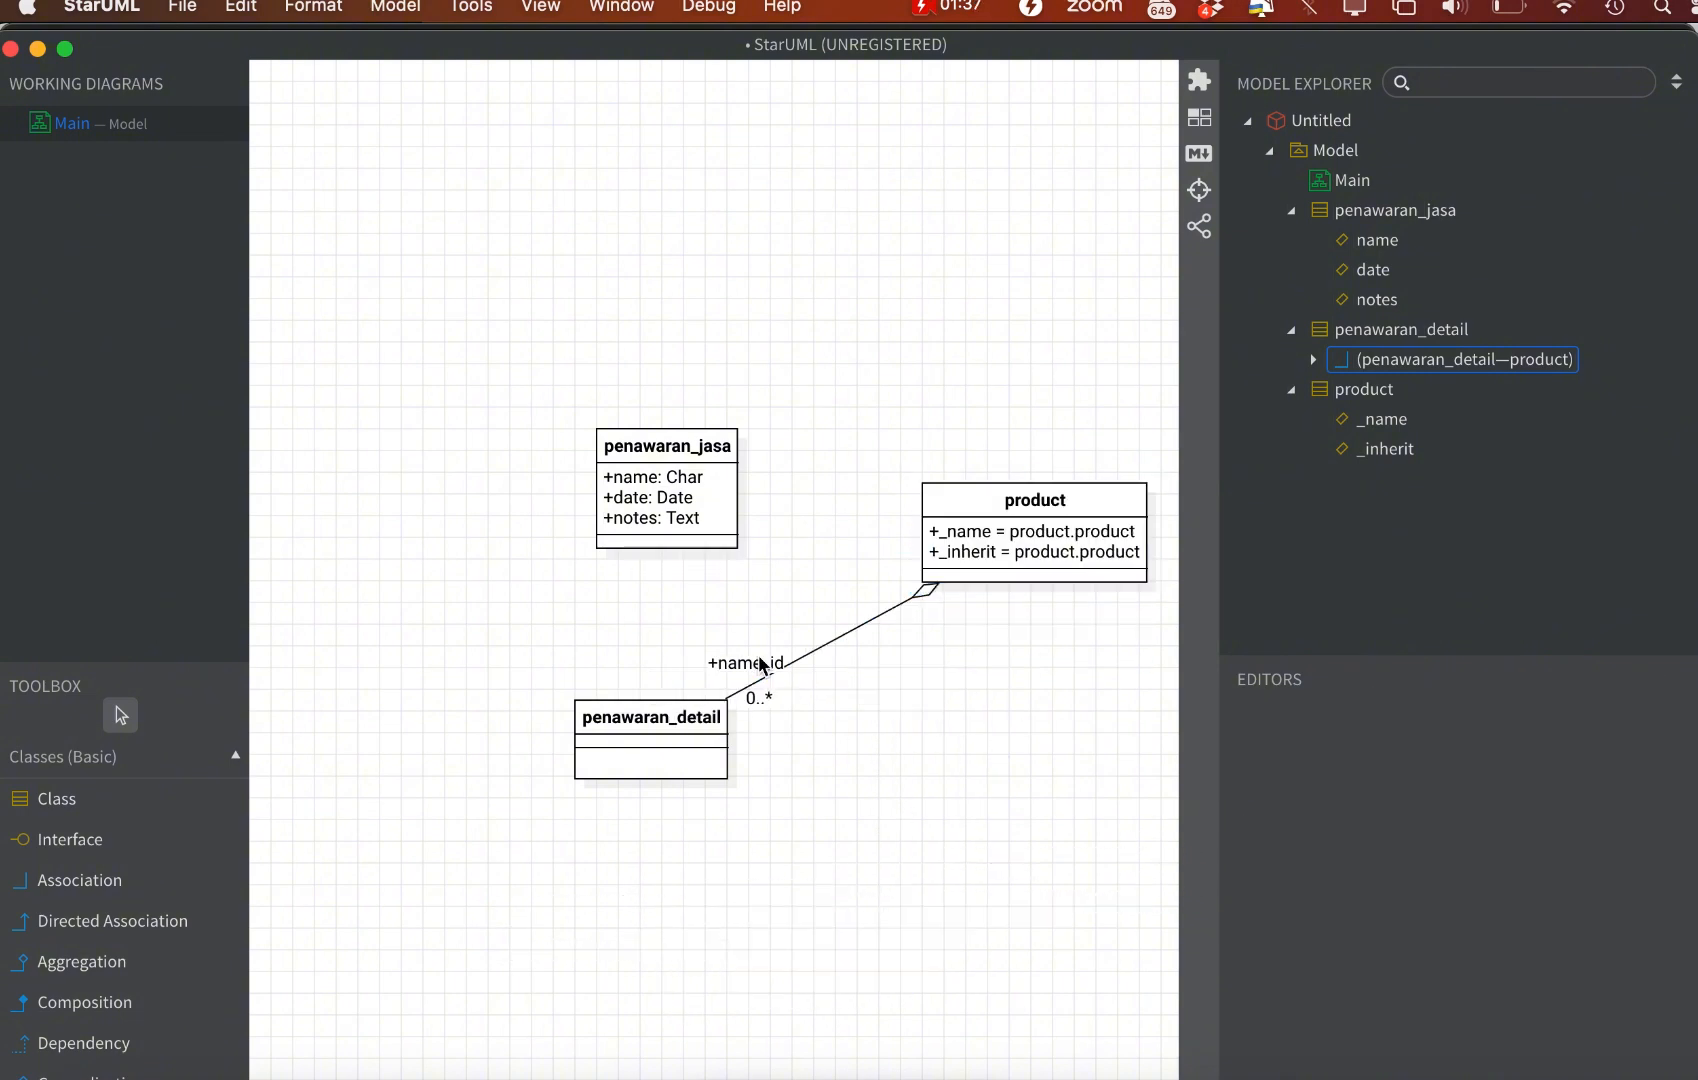
Rename the aggregation's end at the penawaran_detail class to name
left_click(750, 665)
double_click(750, 665)
type("name")
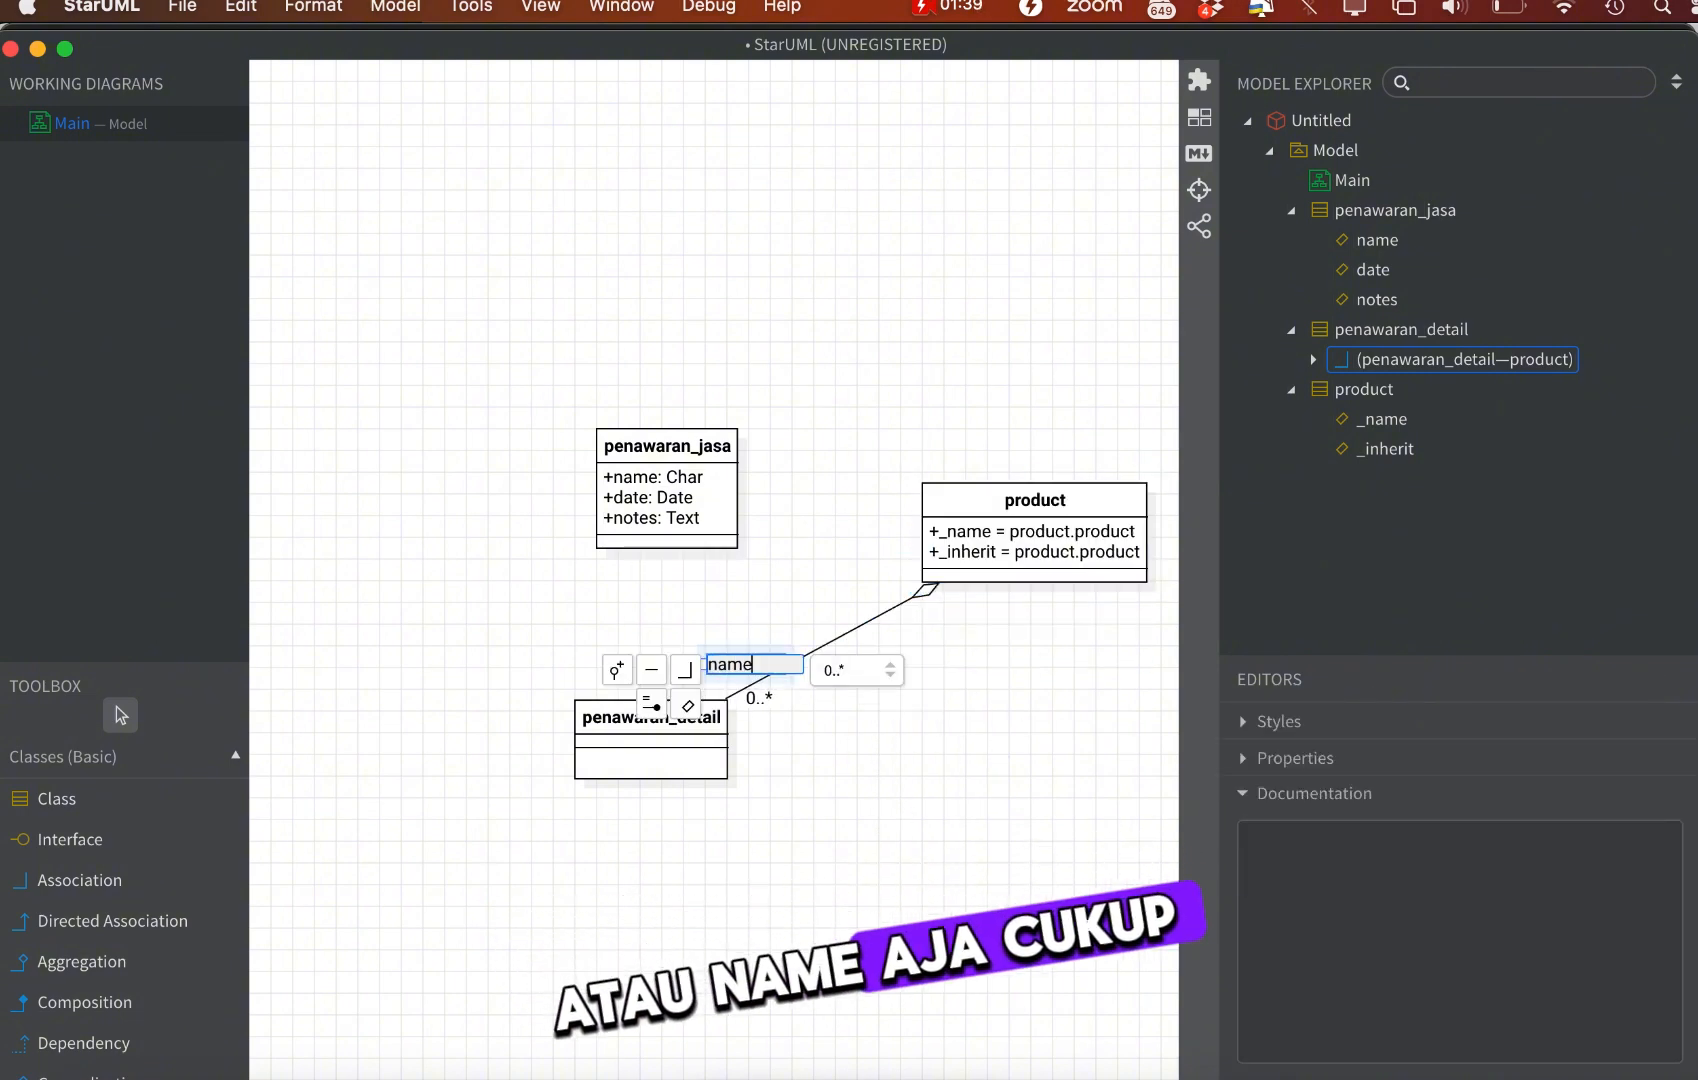
key("Return")
left_click(940, 793)
Add the attributes unit_price: Float, quantity: Float and subtotal: Float to the penawaran_detail class
double_click(651, 718)
left_click(819, 723)
type("unit_price: Float")
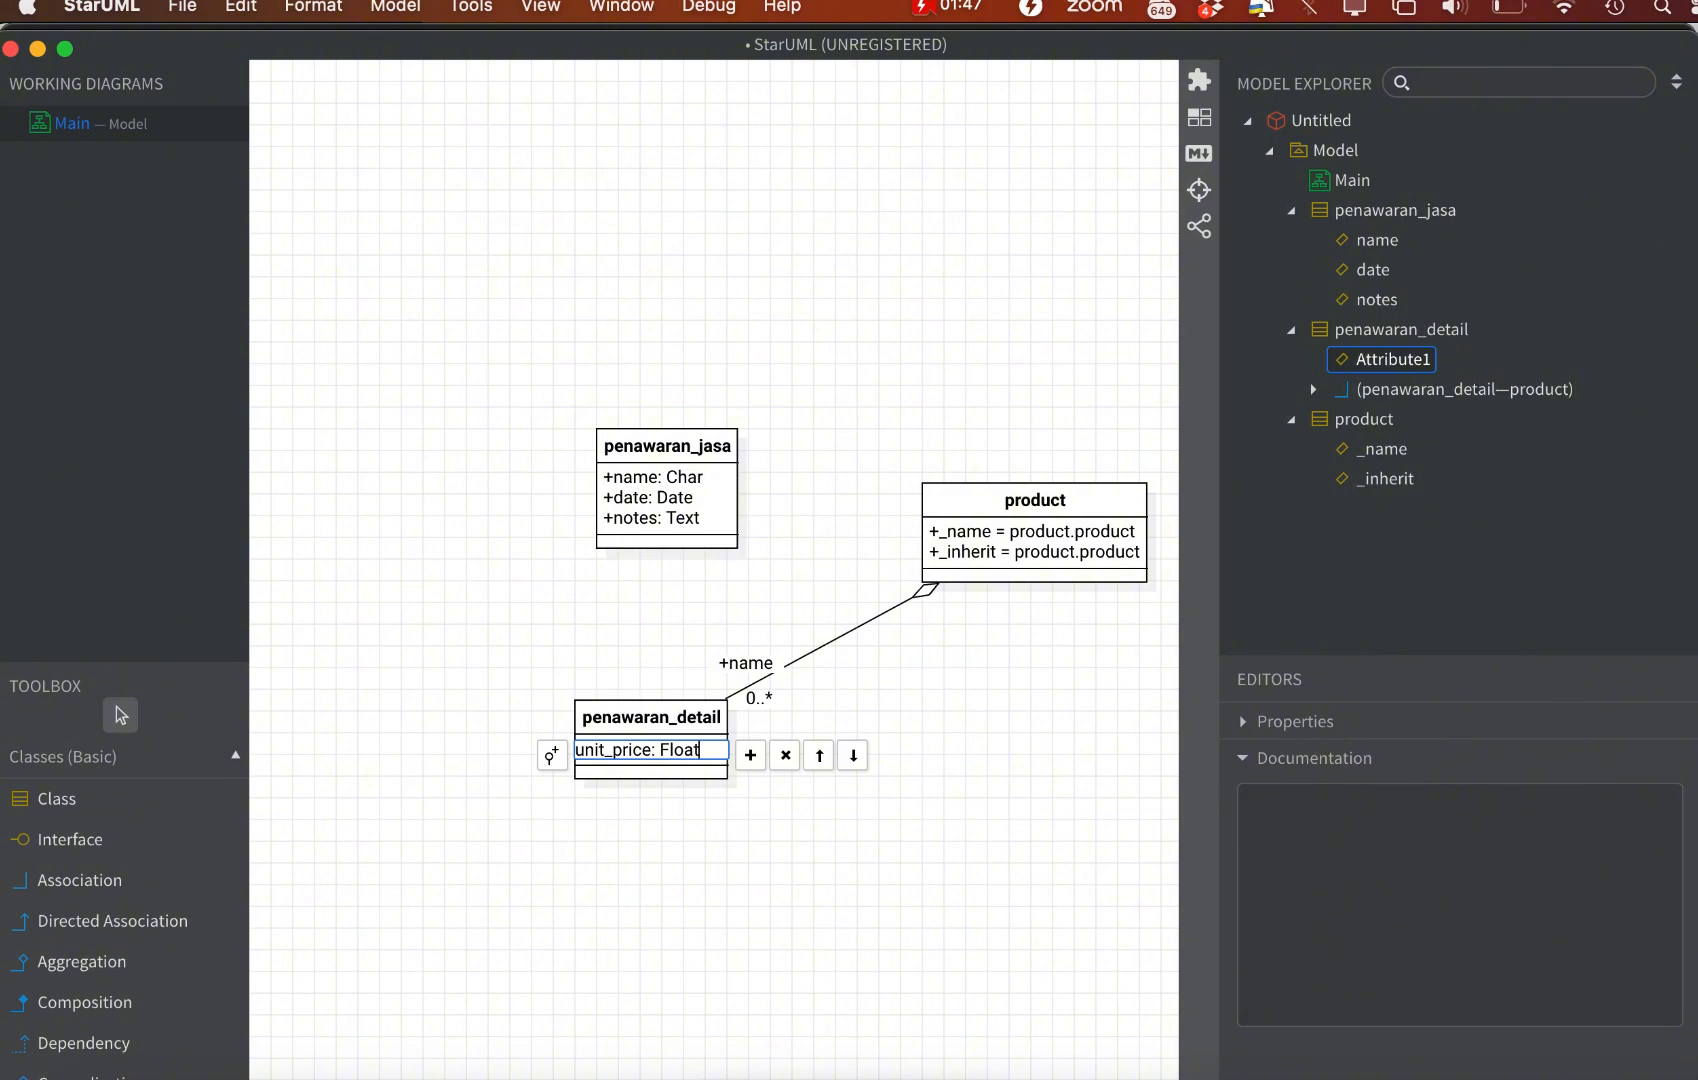
left_click(755, 755)
type("q")
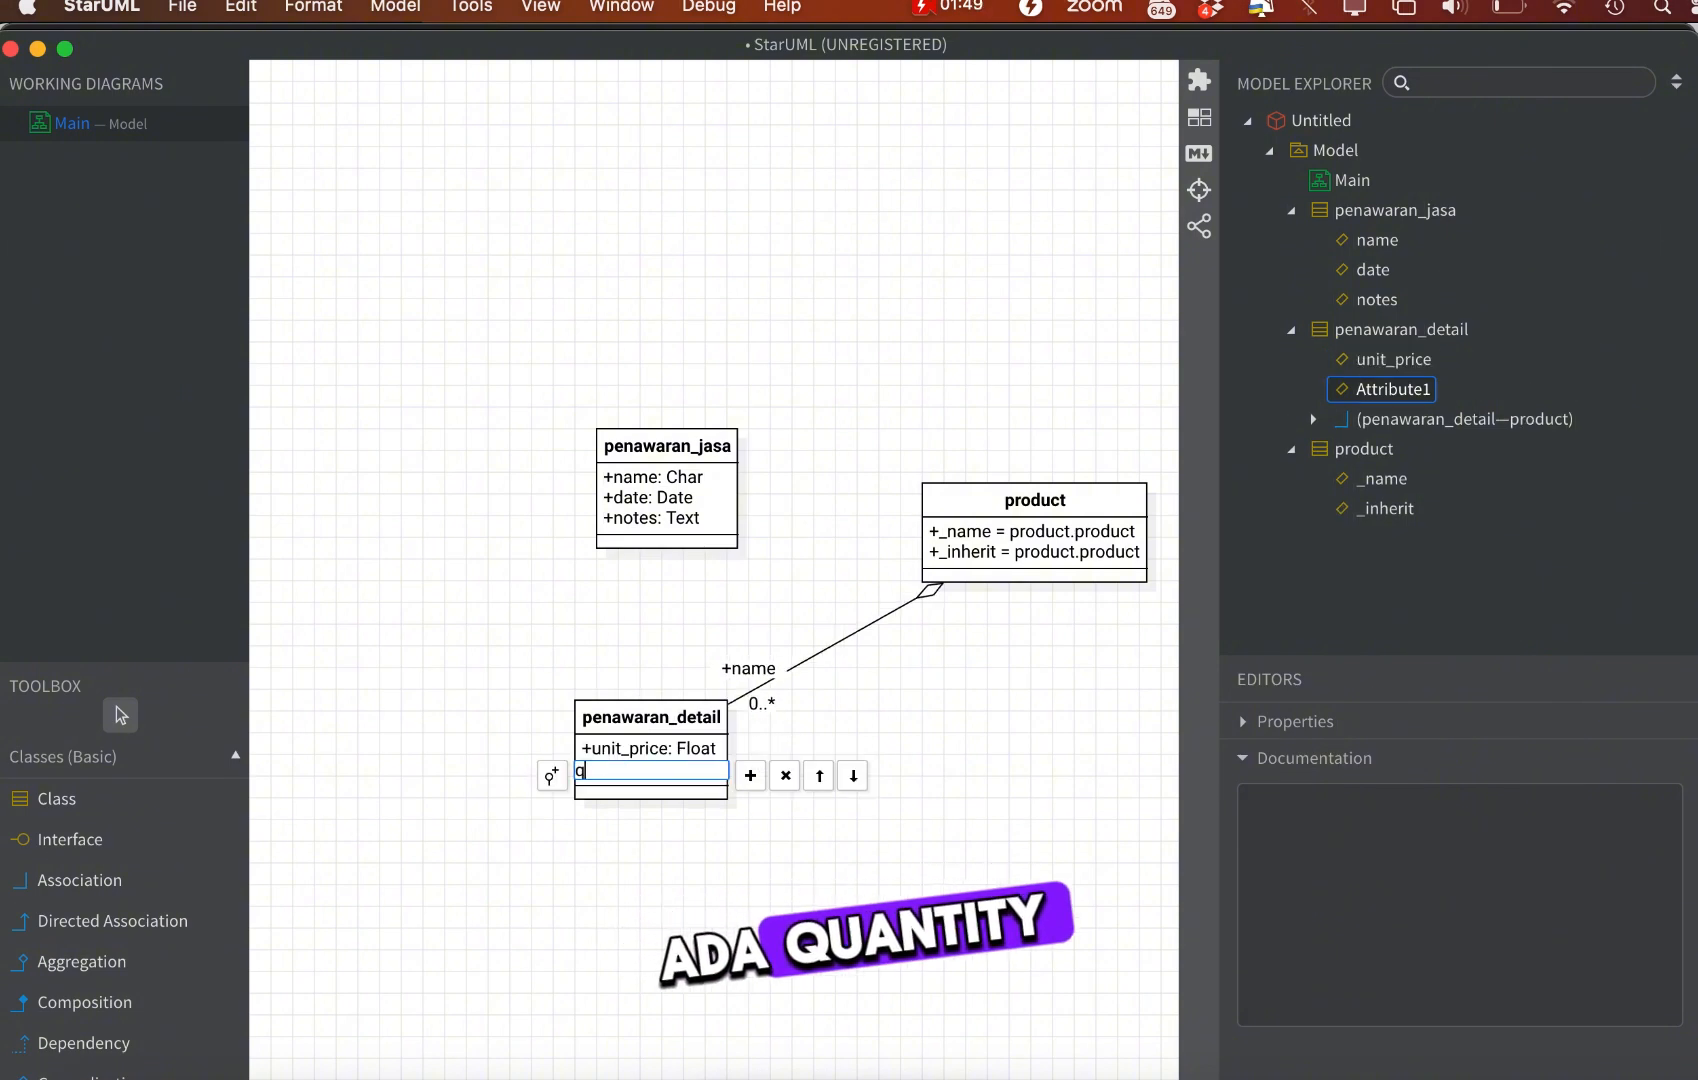
type("uantity: ")
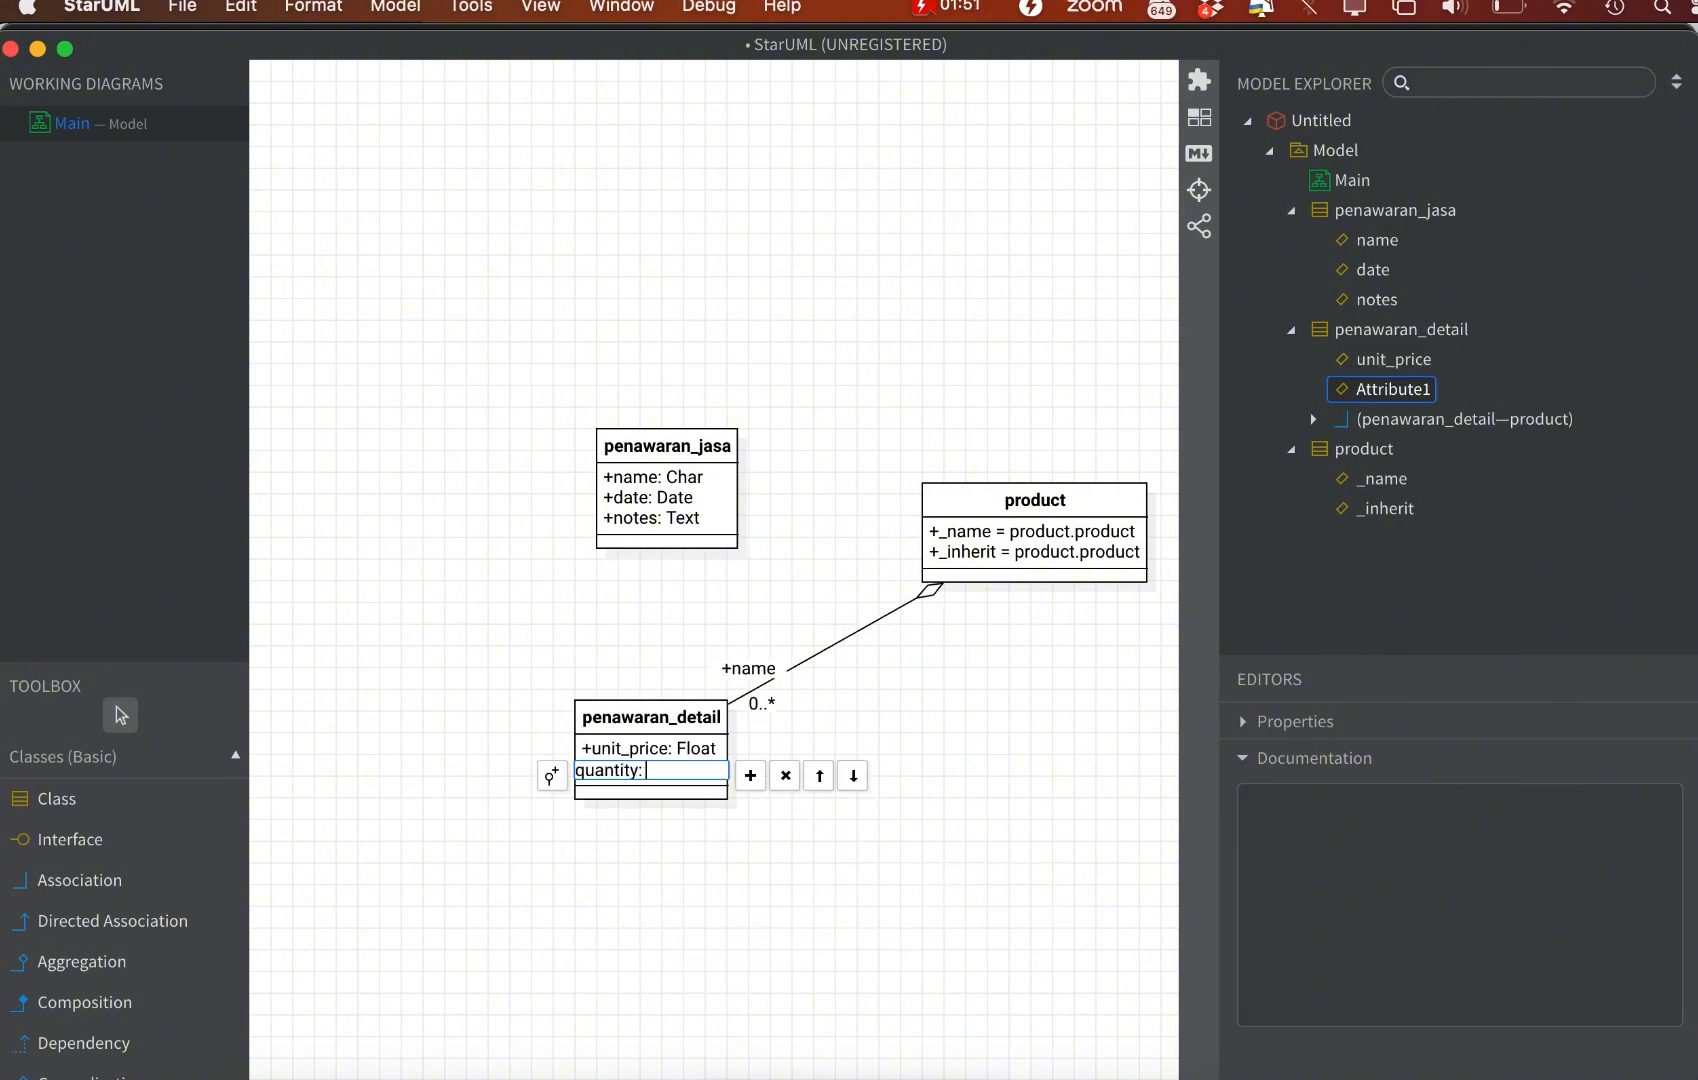
type("Float")
left_click(748, 778)
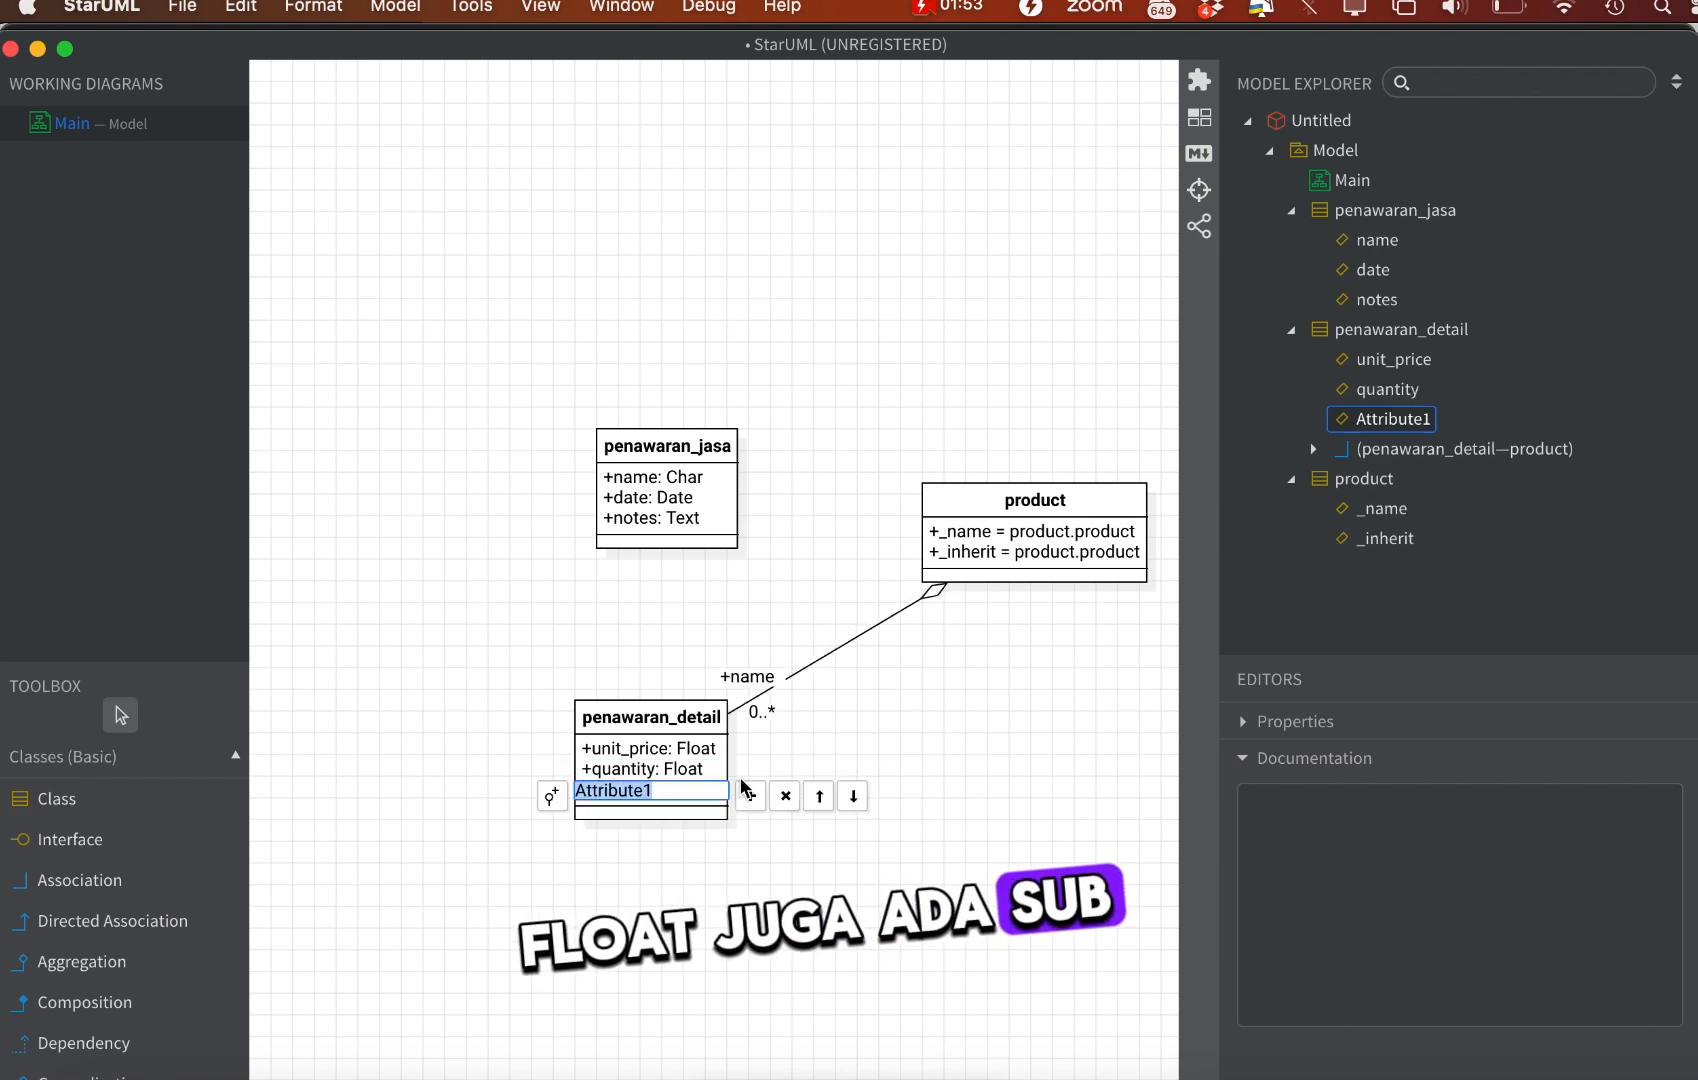
type("subtotal:")
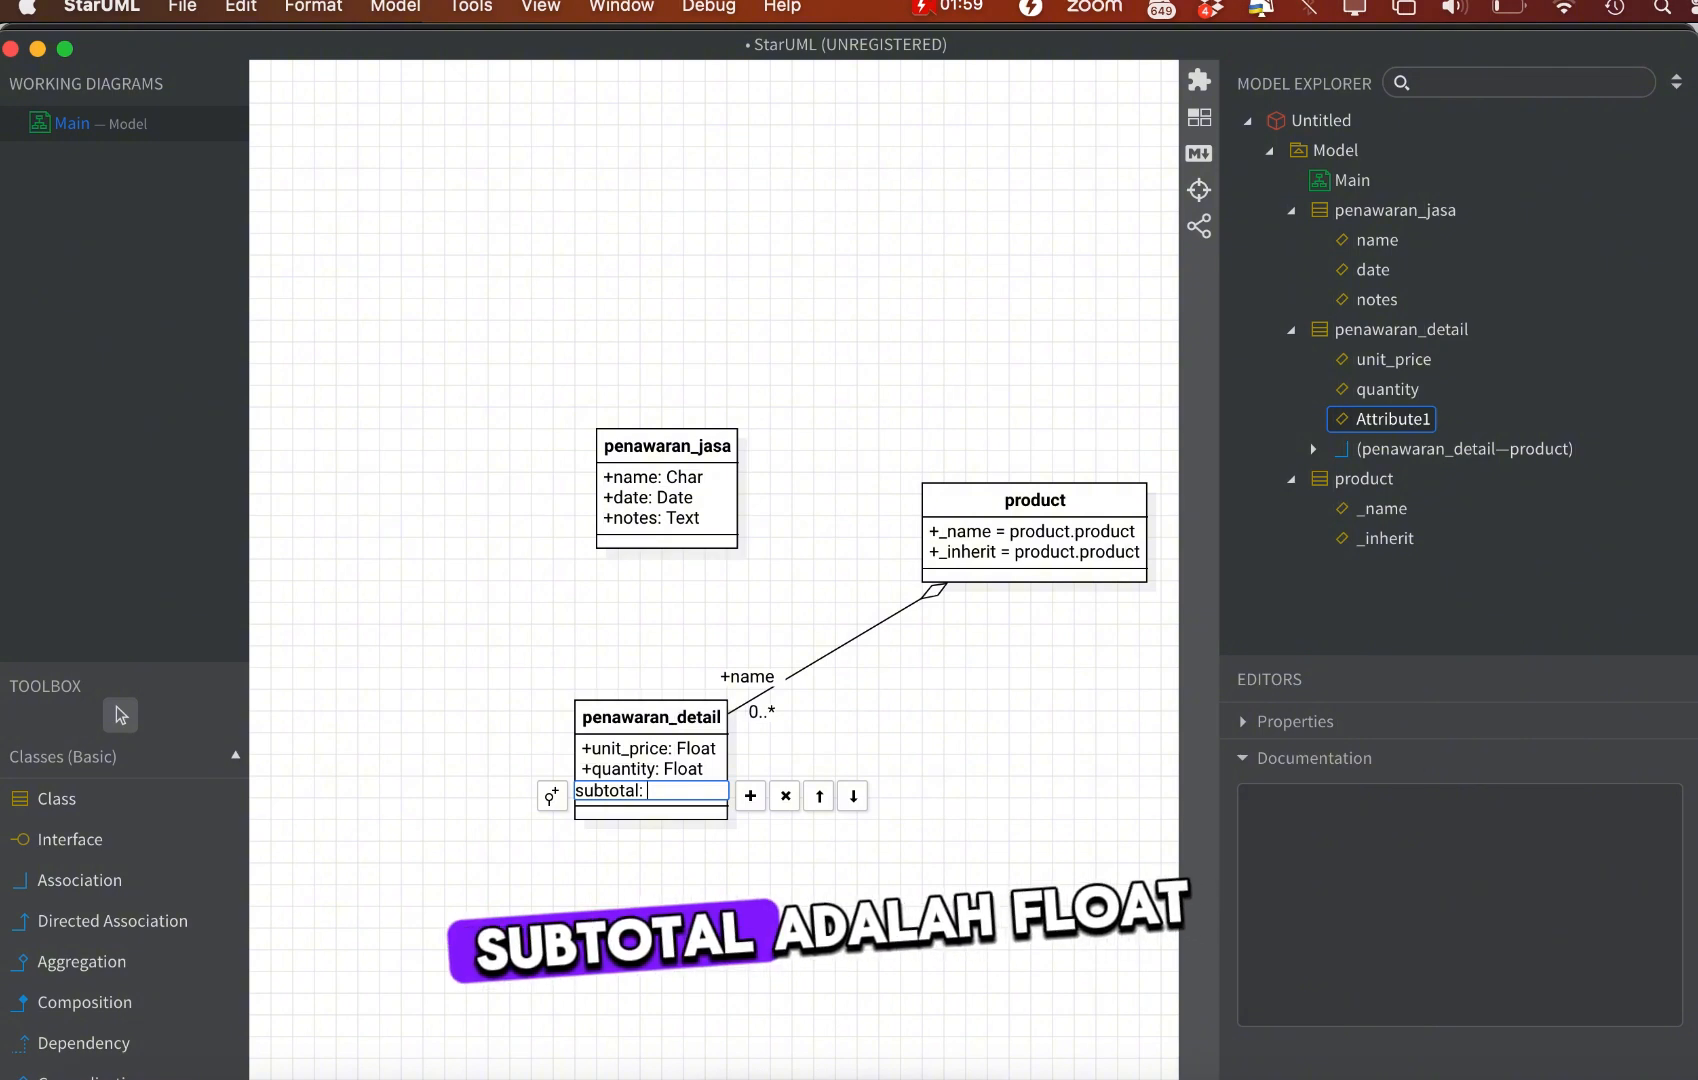
type(" Float")
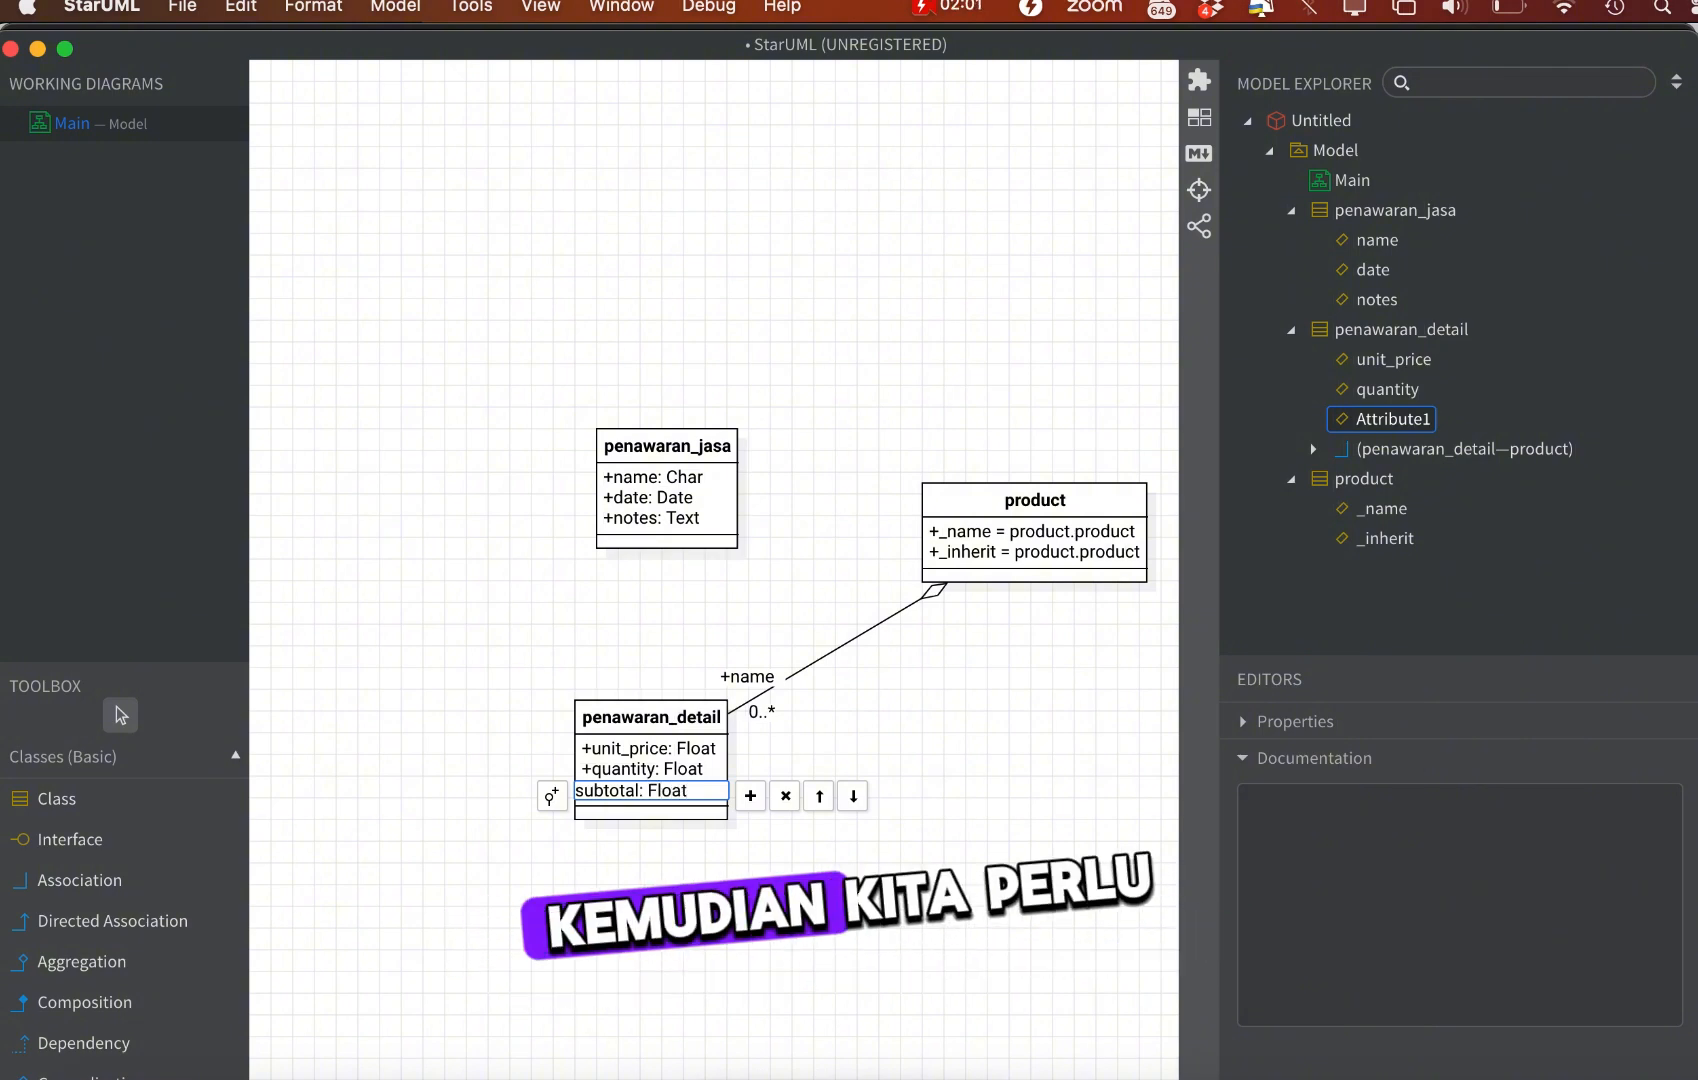
key("Return")
Add a class named uom below the product class and give it the attribute _name = uom.uom
left_click(160, 805)
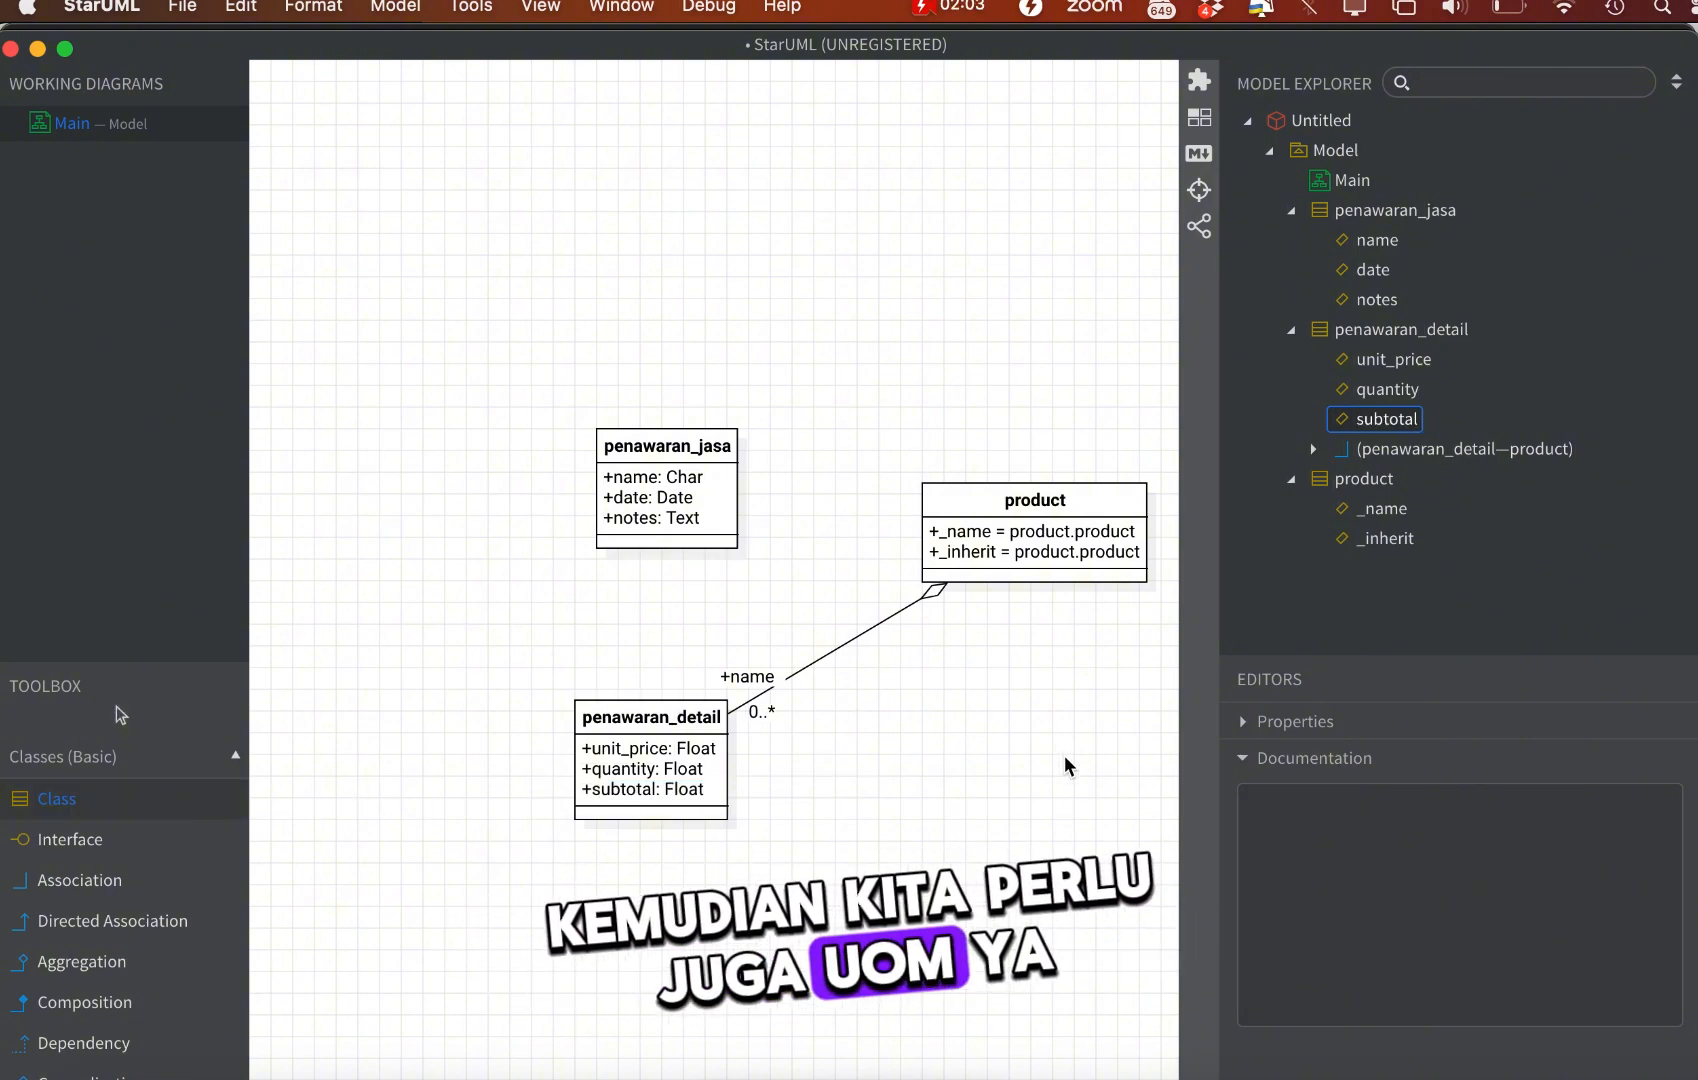
left_click(896, 808)
type("uom")
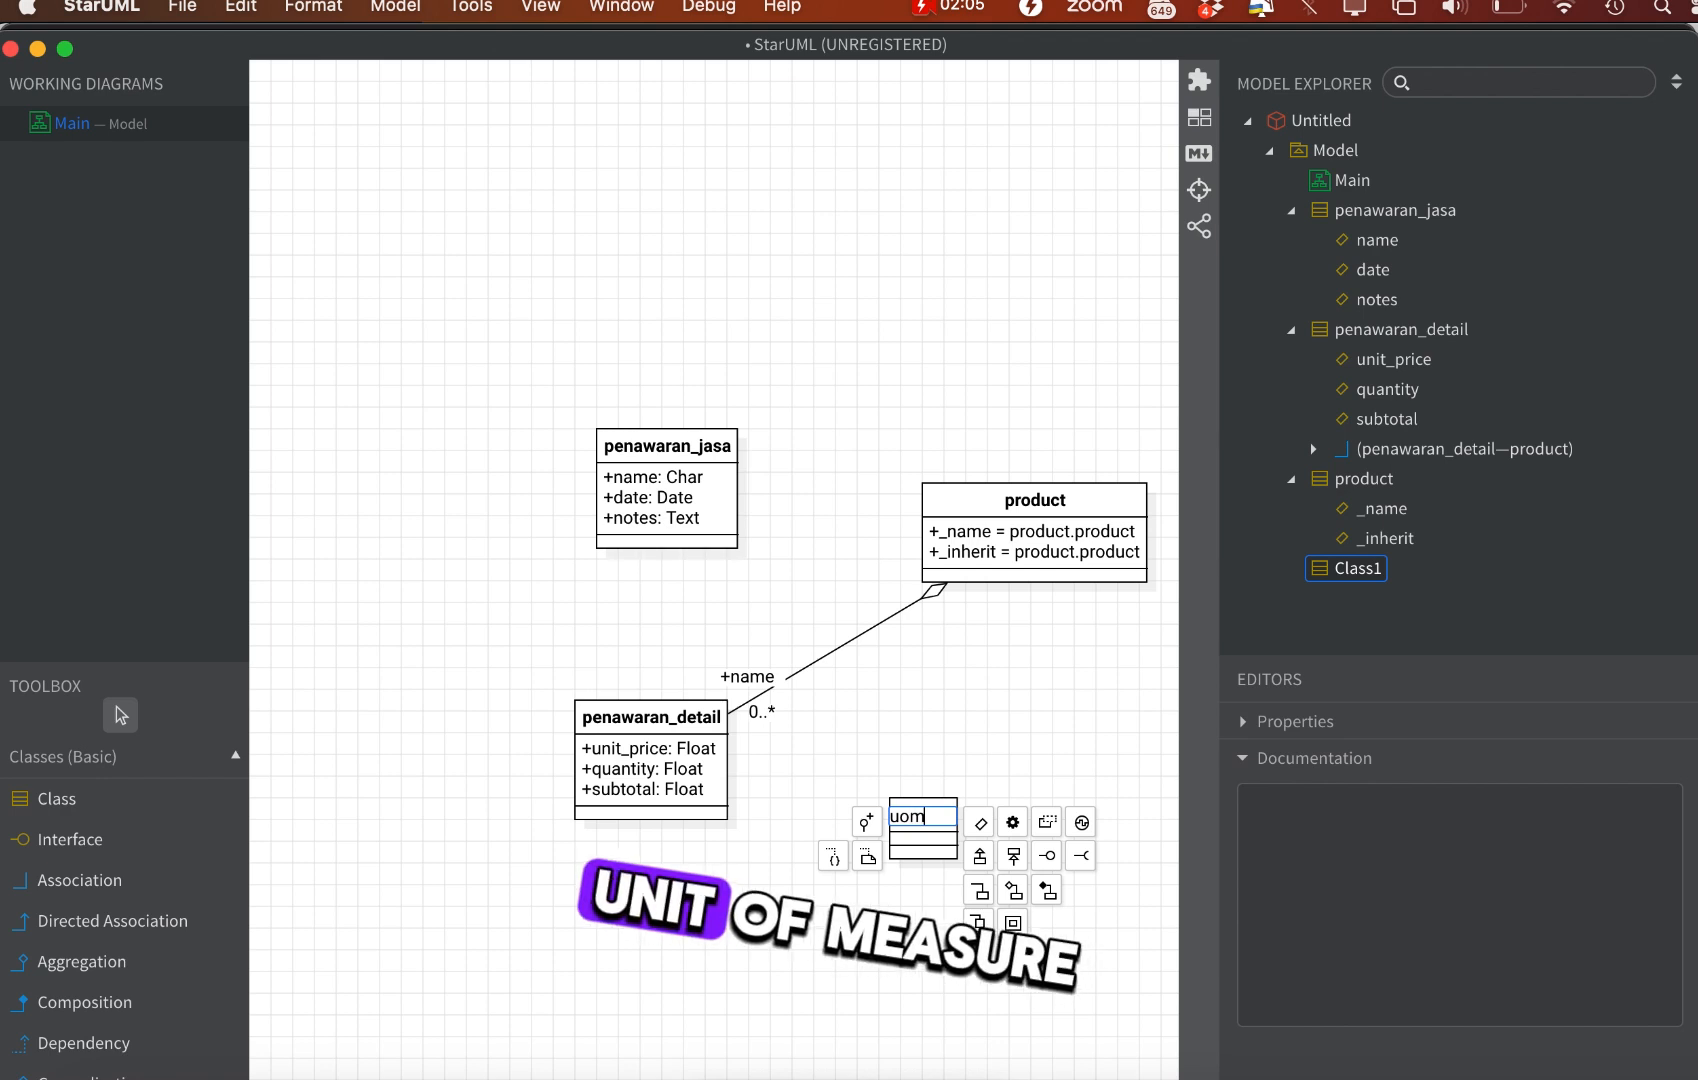
left_click(980, 822)
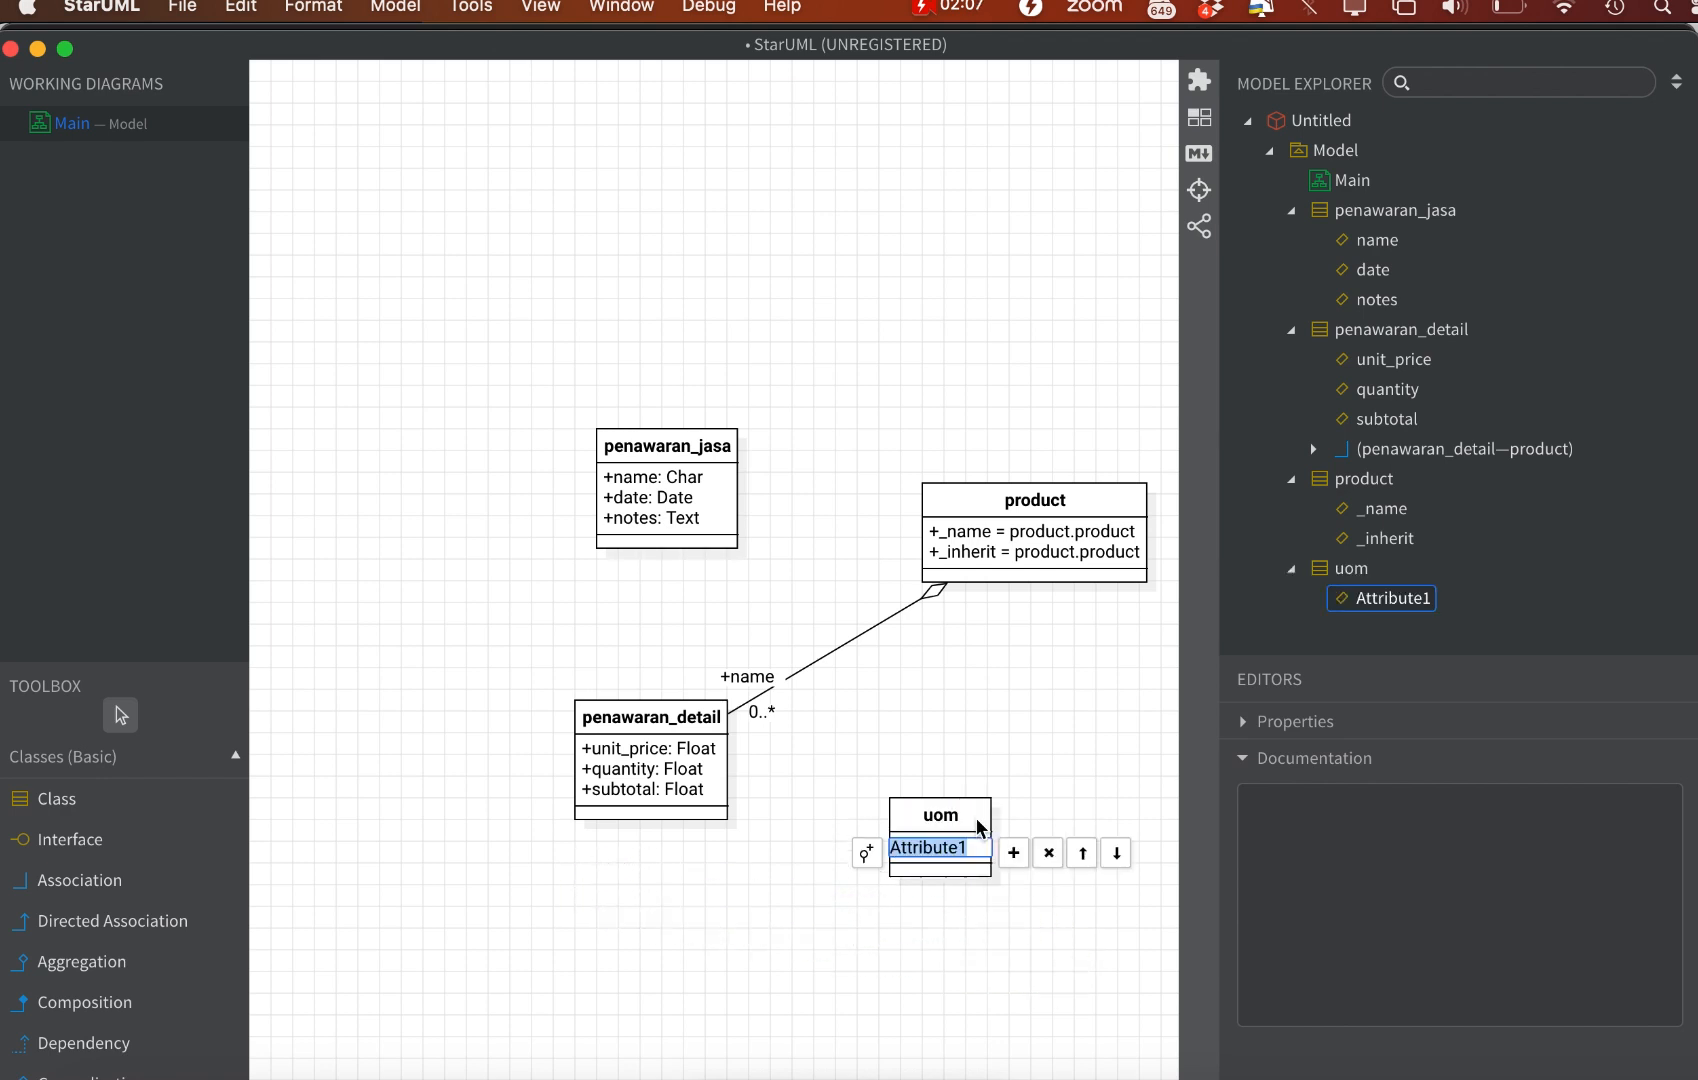
type("_name =")
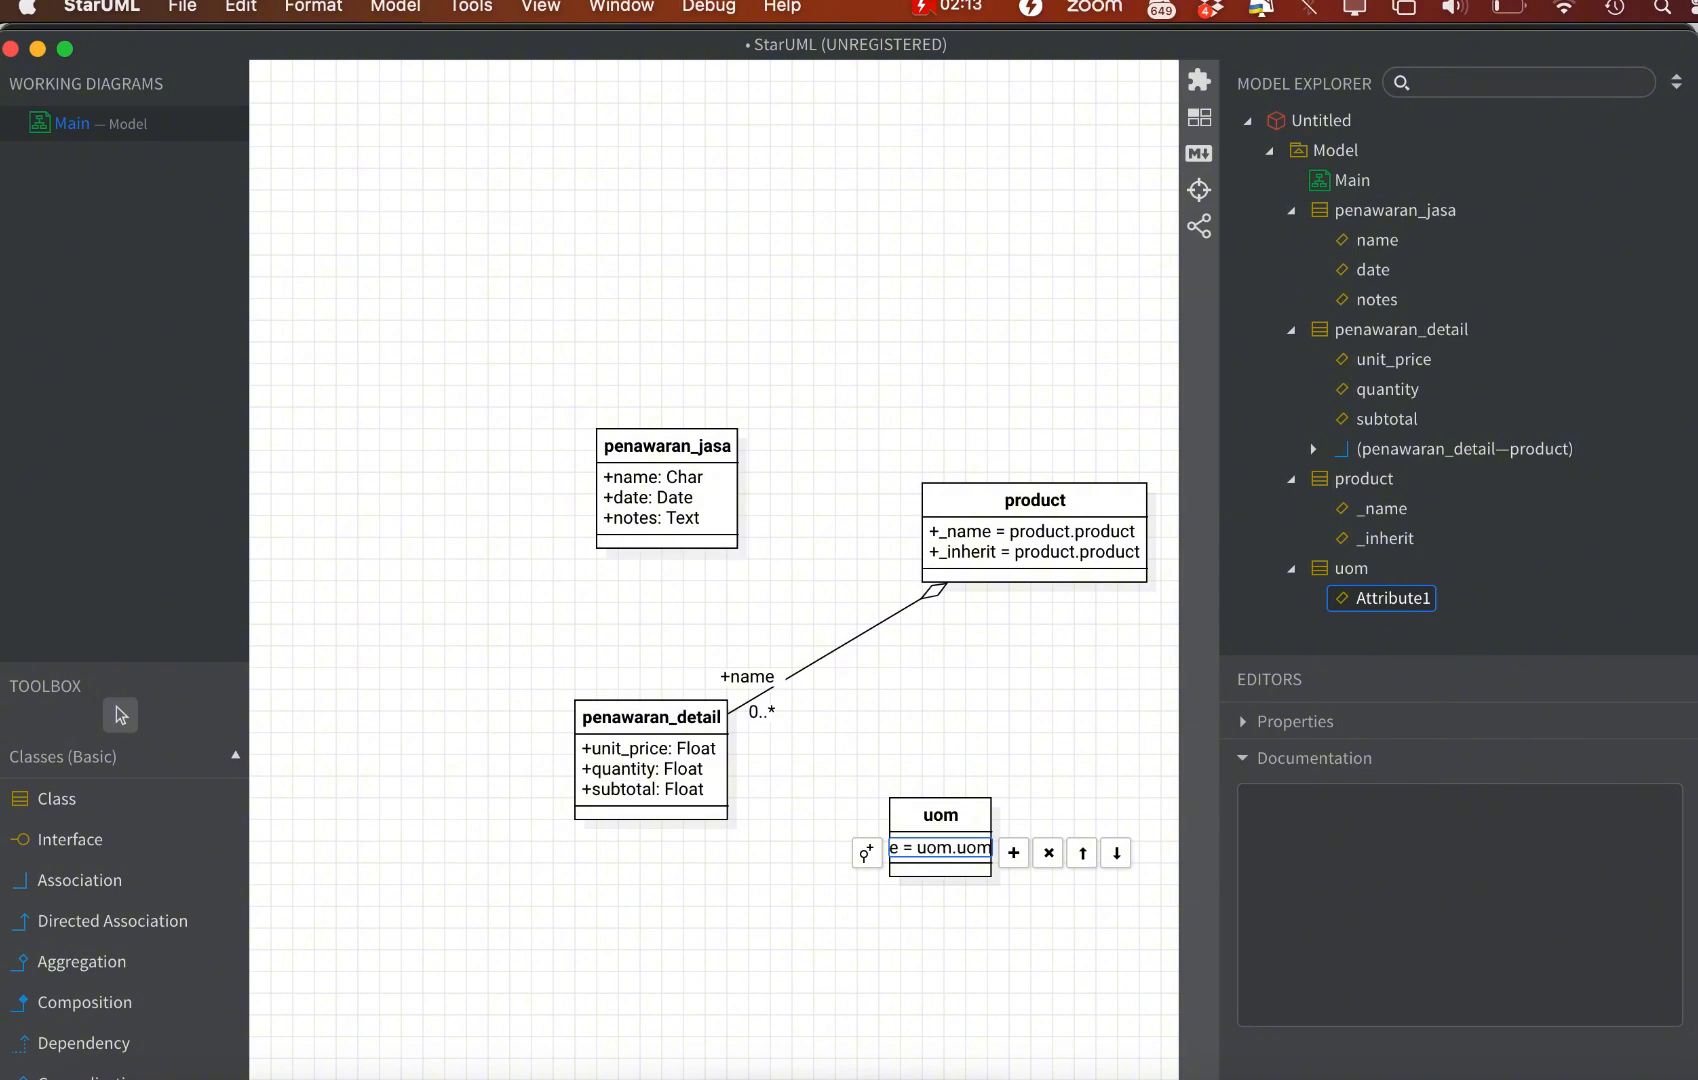
key("Return")
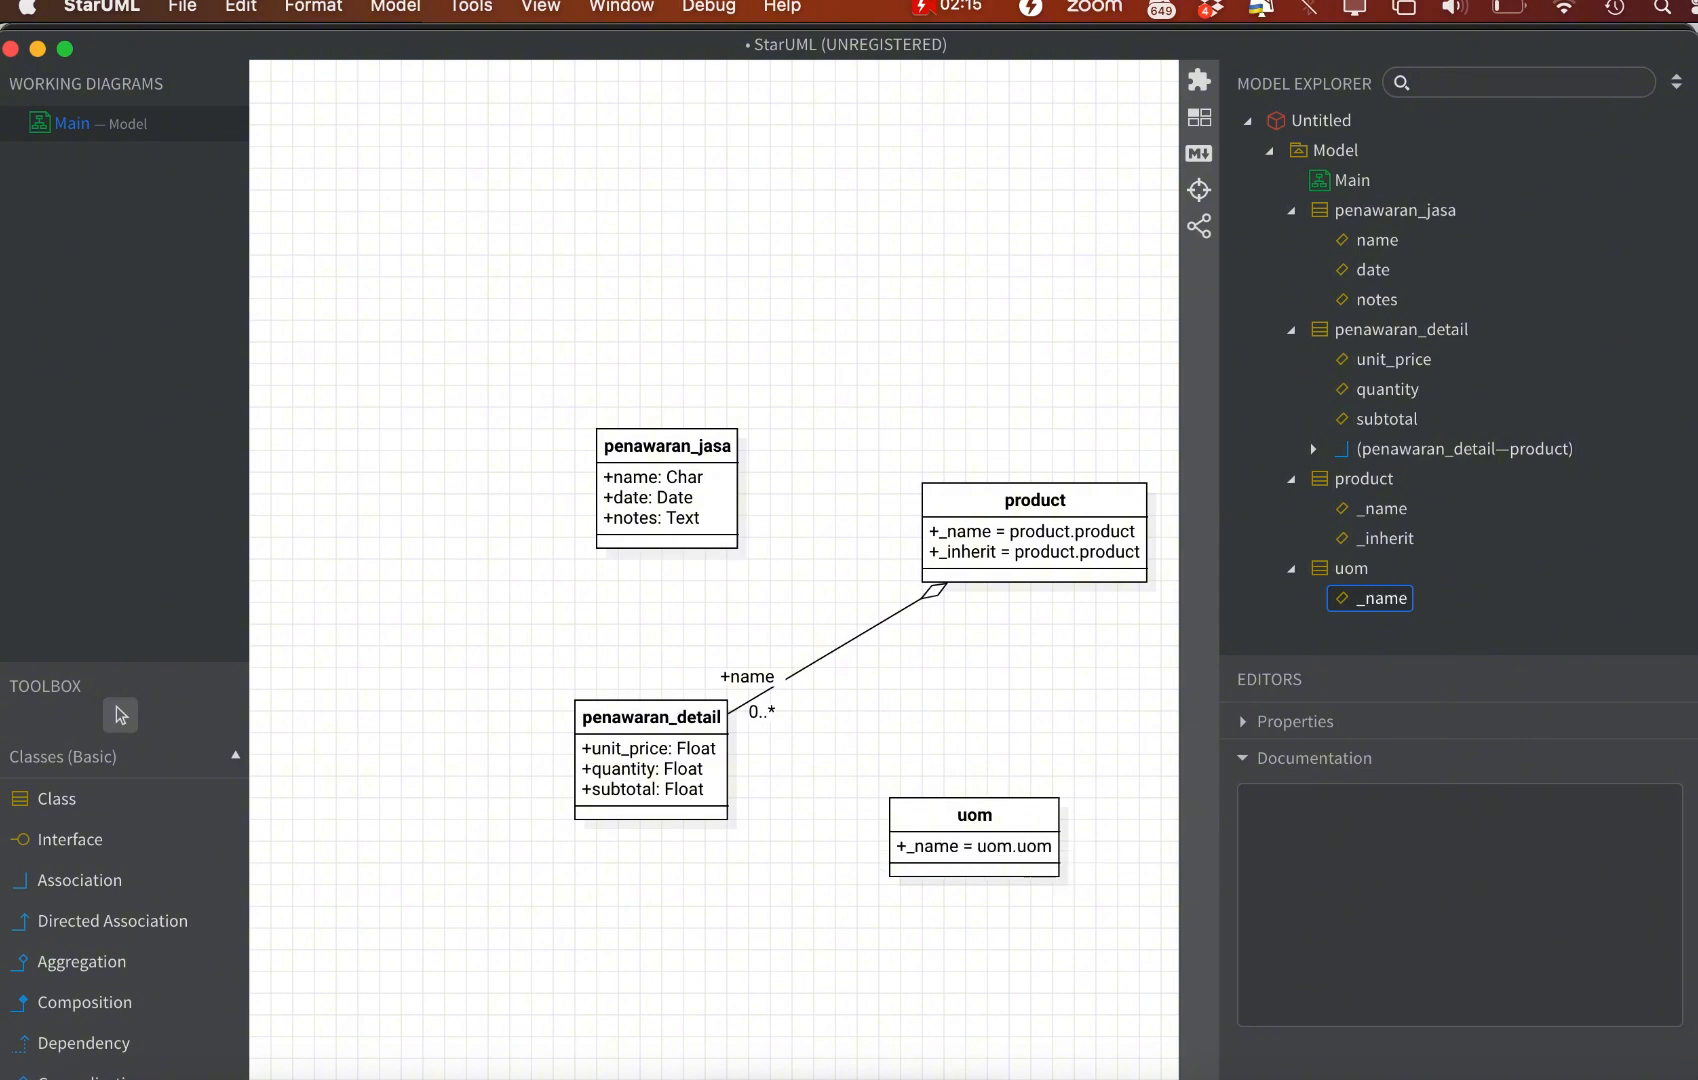
Add a second attribute, _inherit = uom.uom, to the uom class
double_click(978, 847)
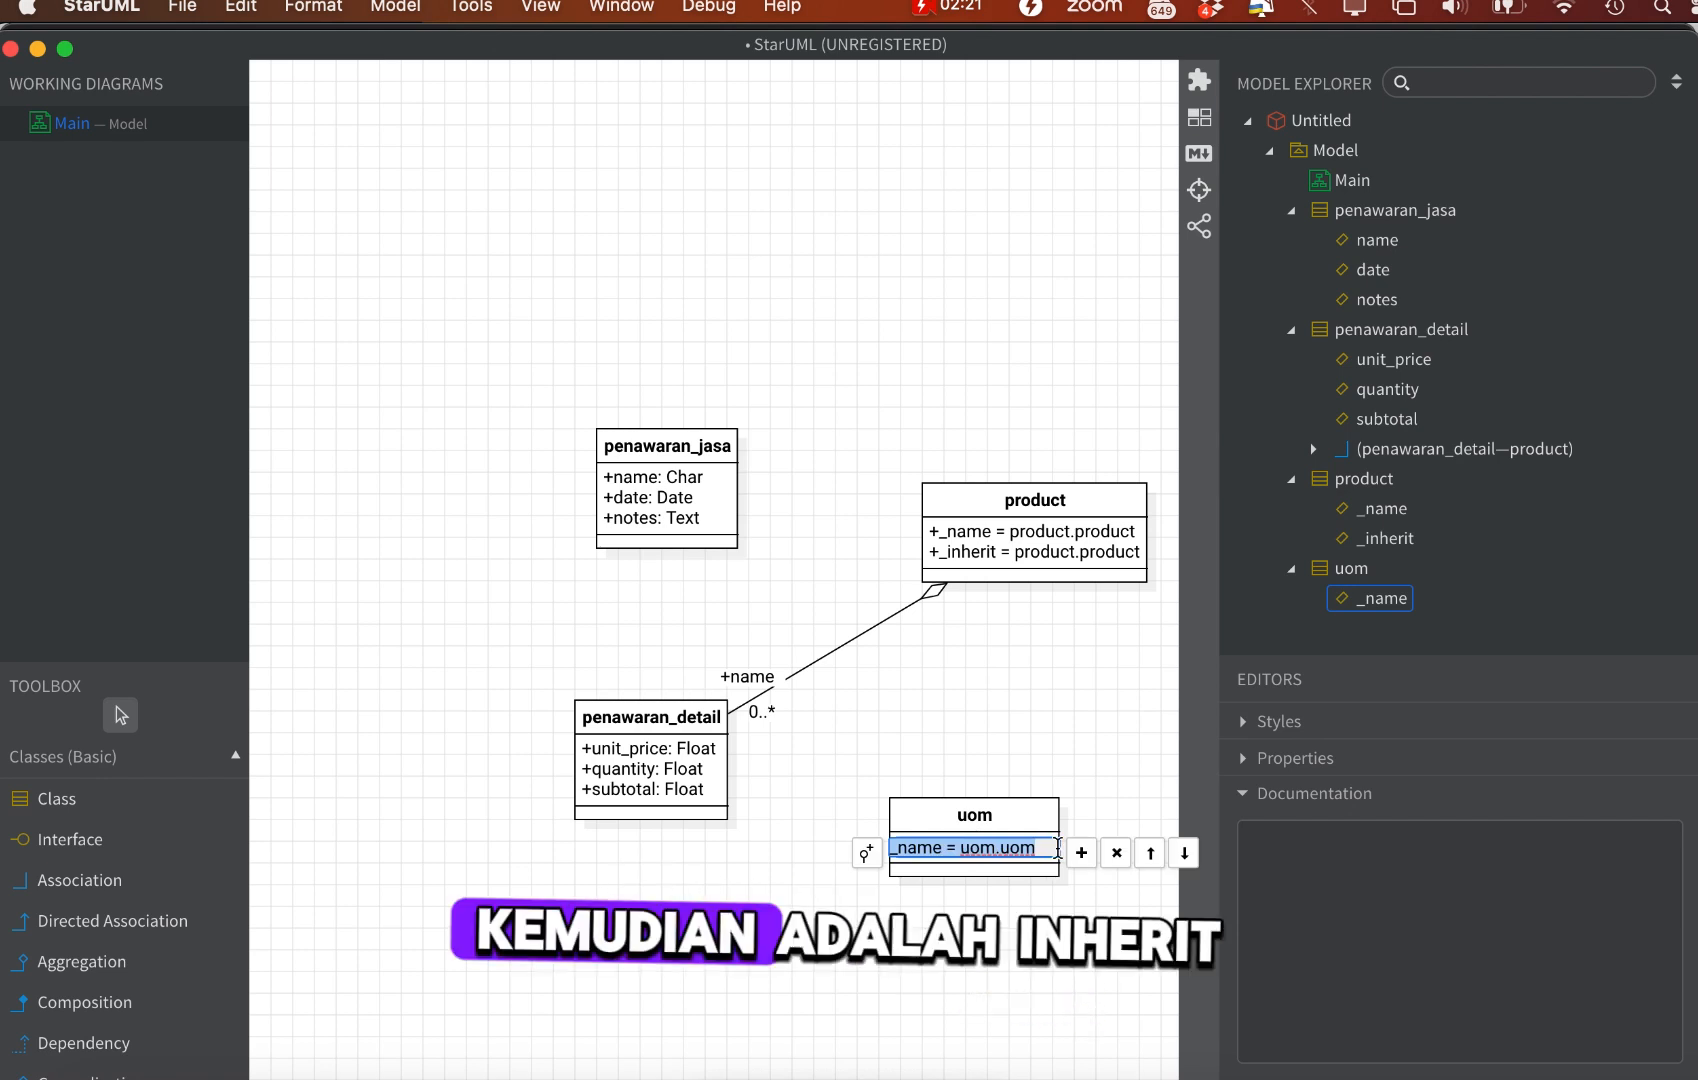
left_click(1083, 855)
type("_inherit = uom.")
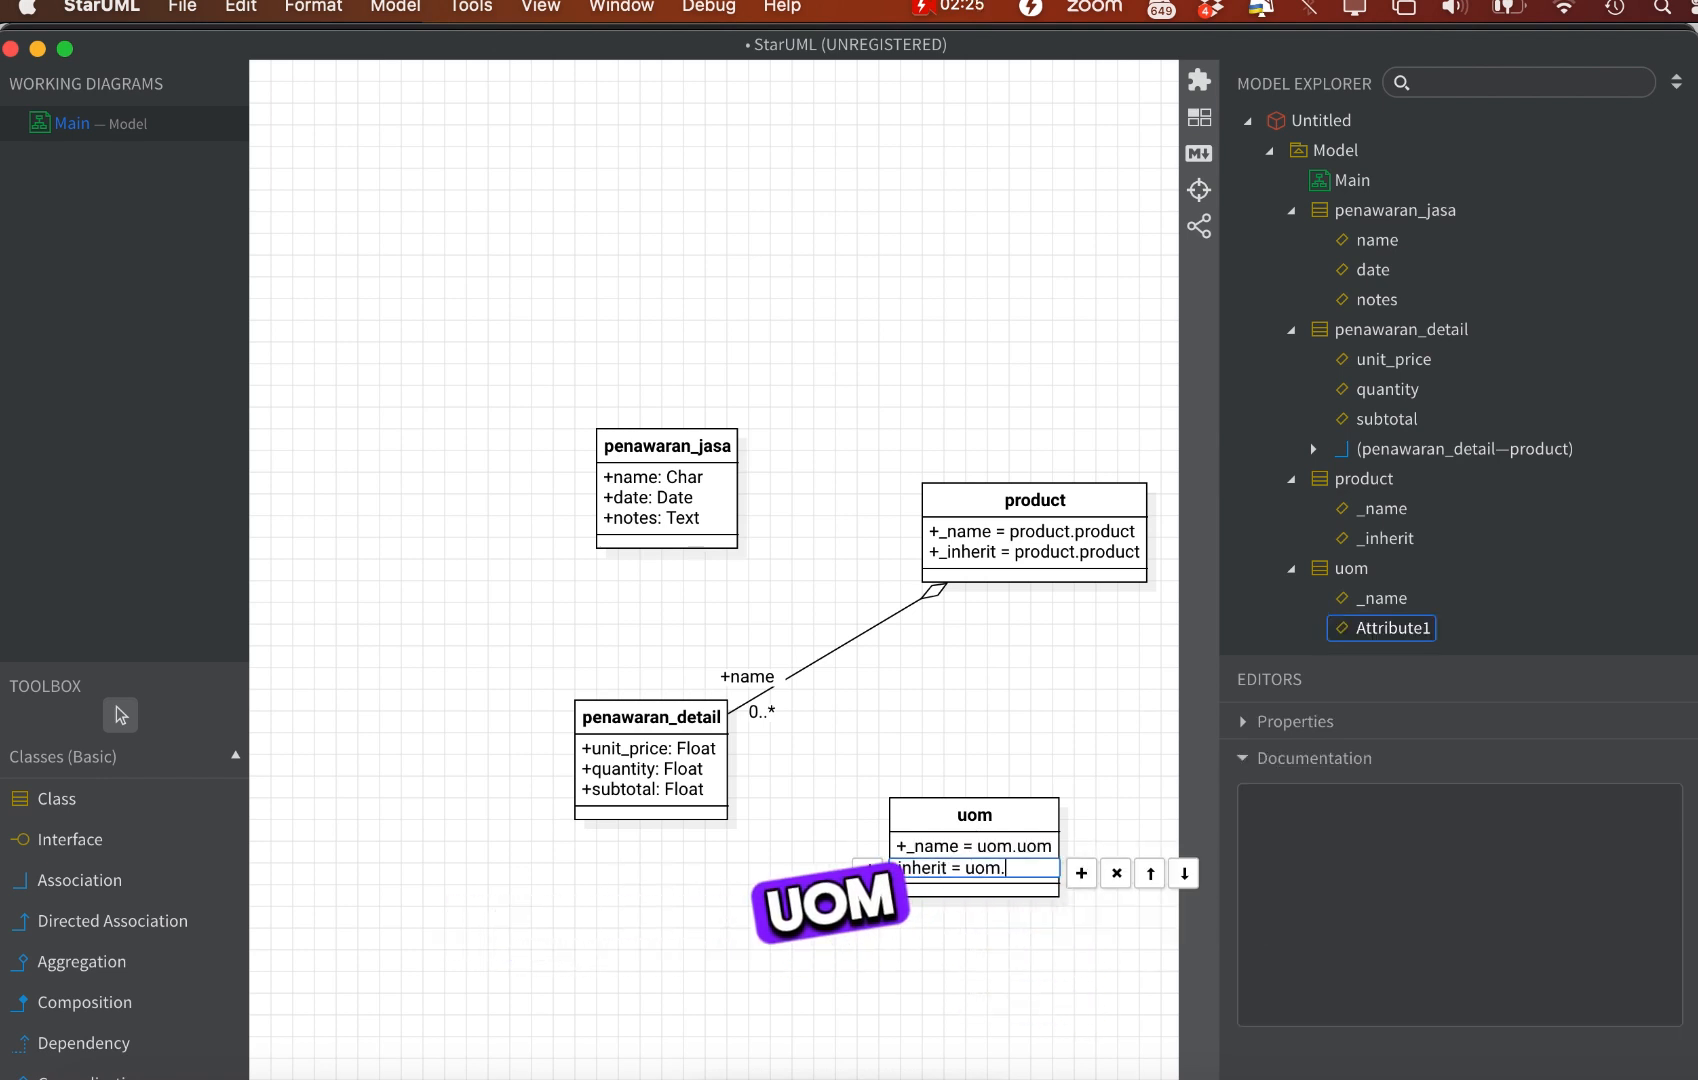
type("uo")
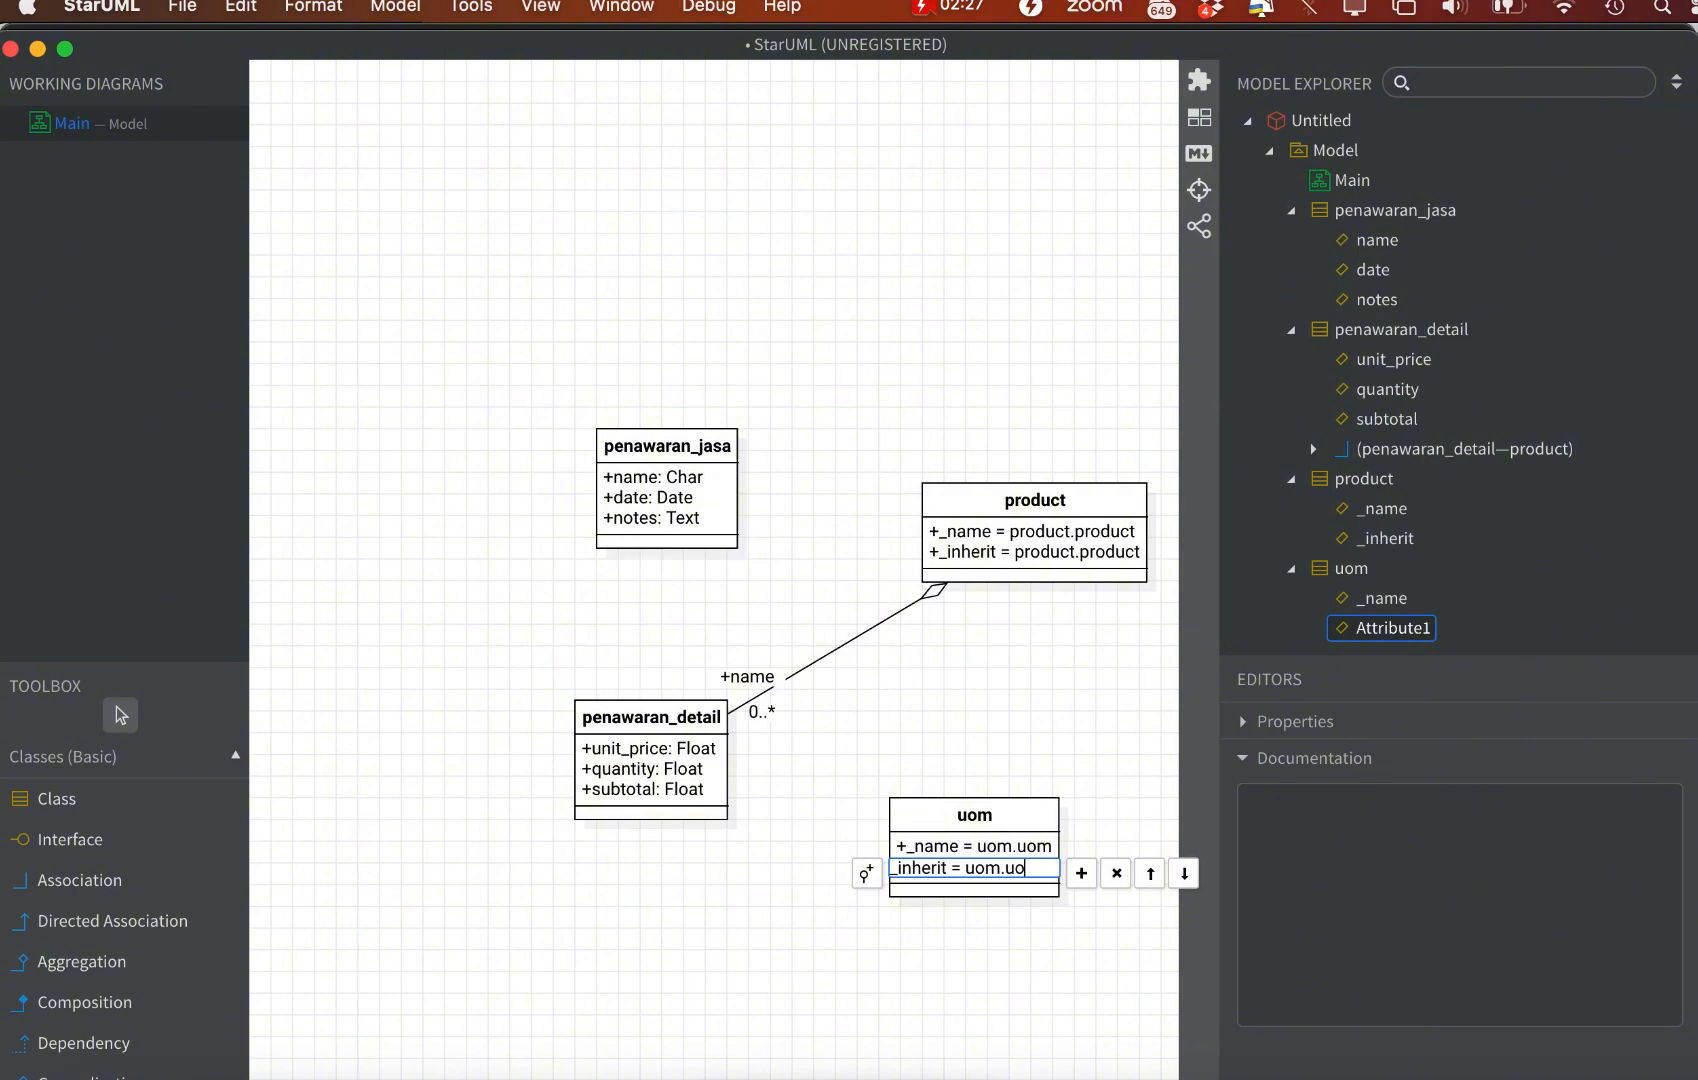
type("m")
key("Return")
Draw an aggregation from penawaran_detail to uom and name its penawaran_detail end uom_id with multiplicity 0..*
left_click(136, 958)
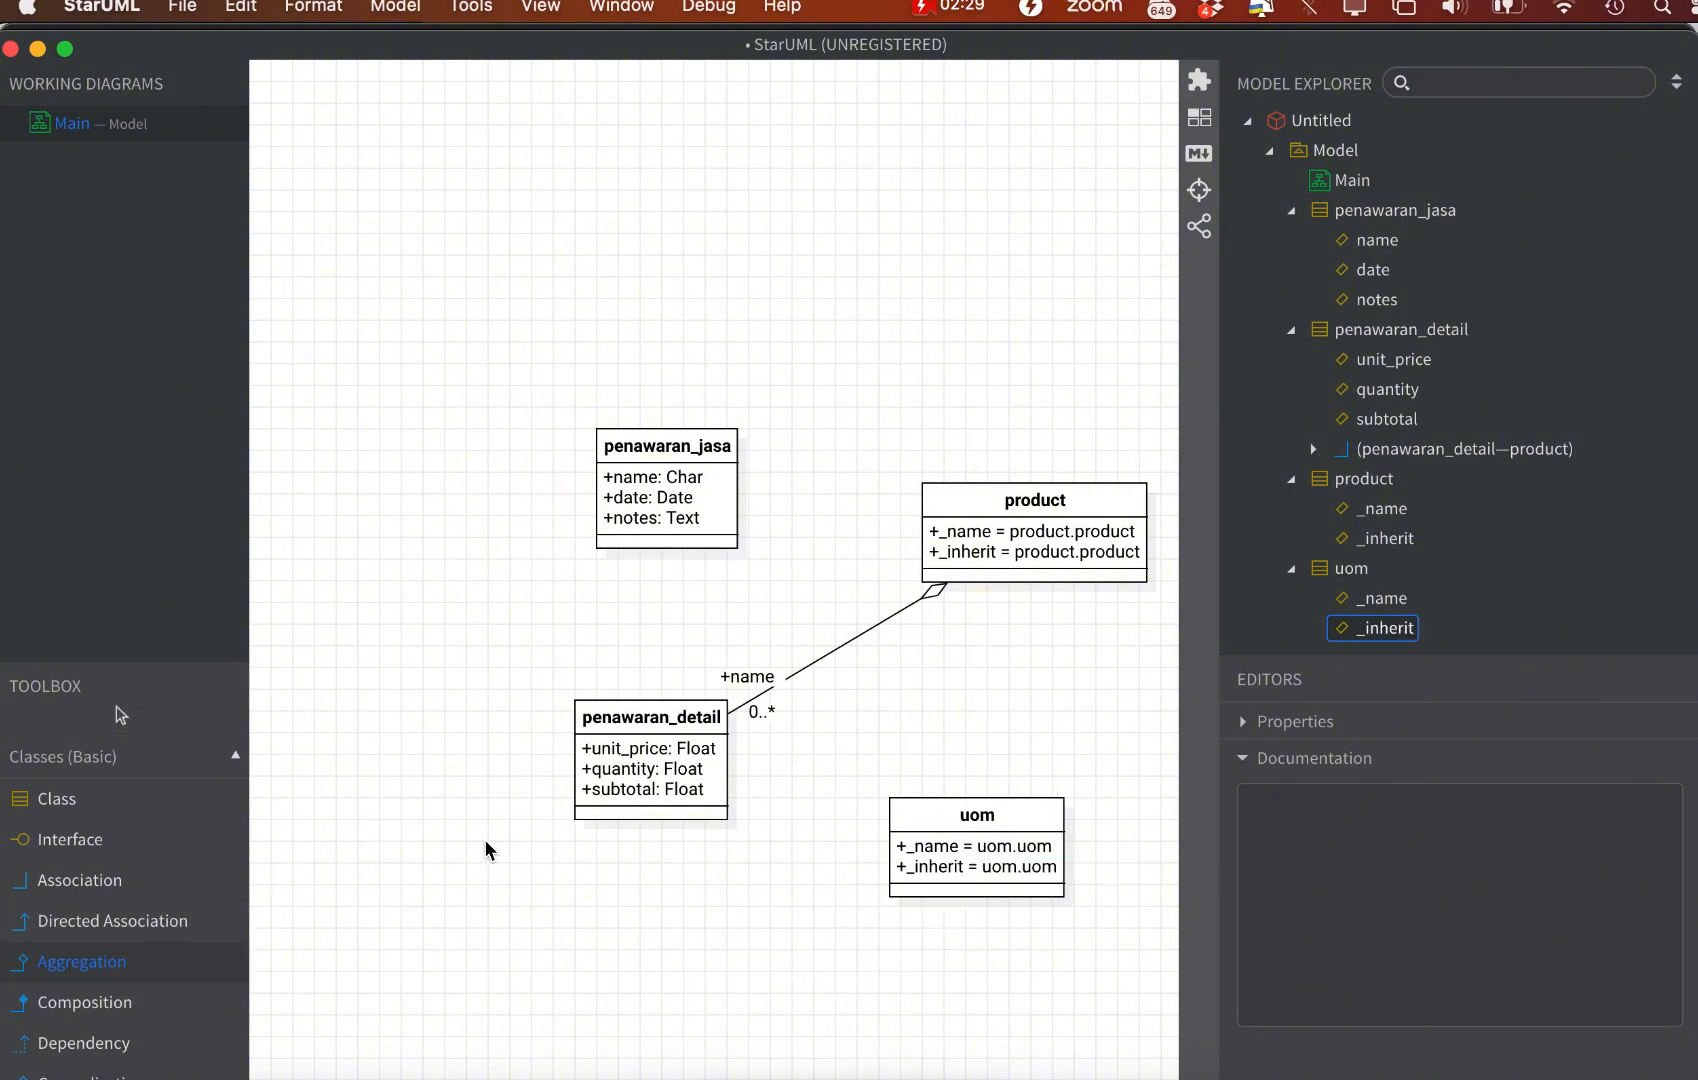
left_click_drag(915, 845, 912, 843)
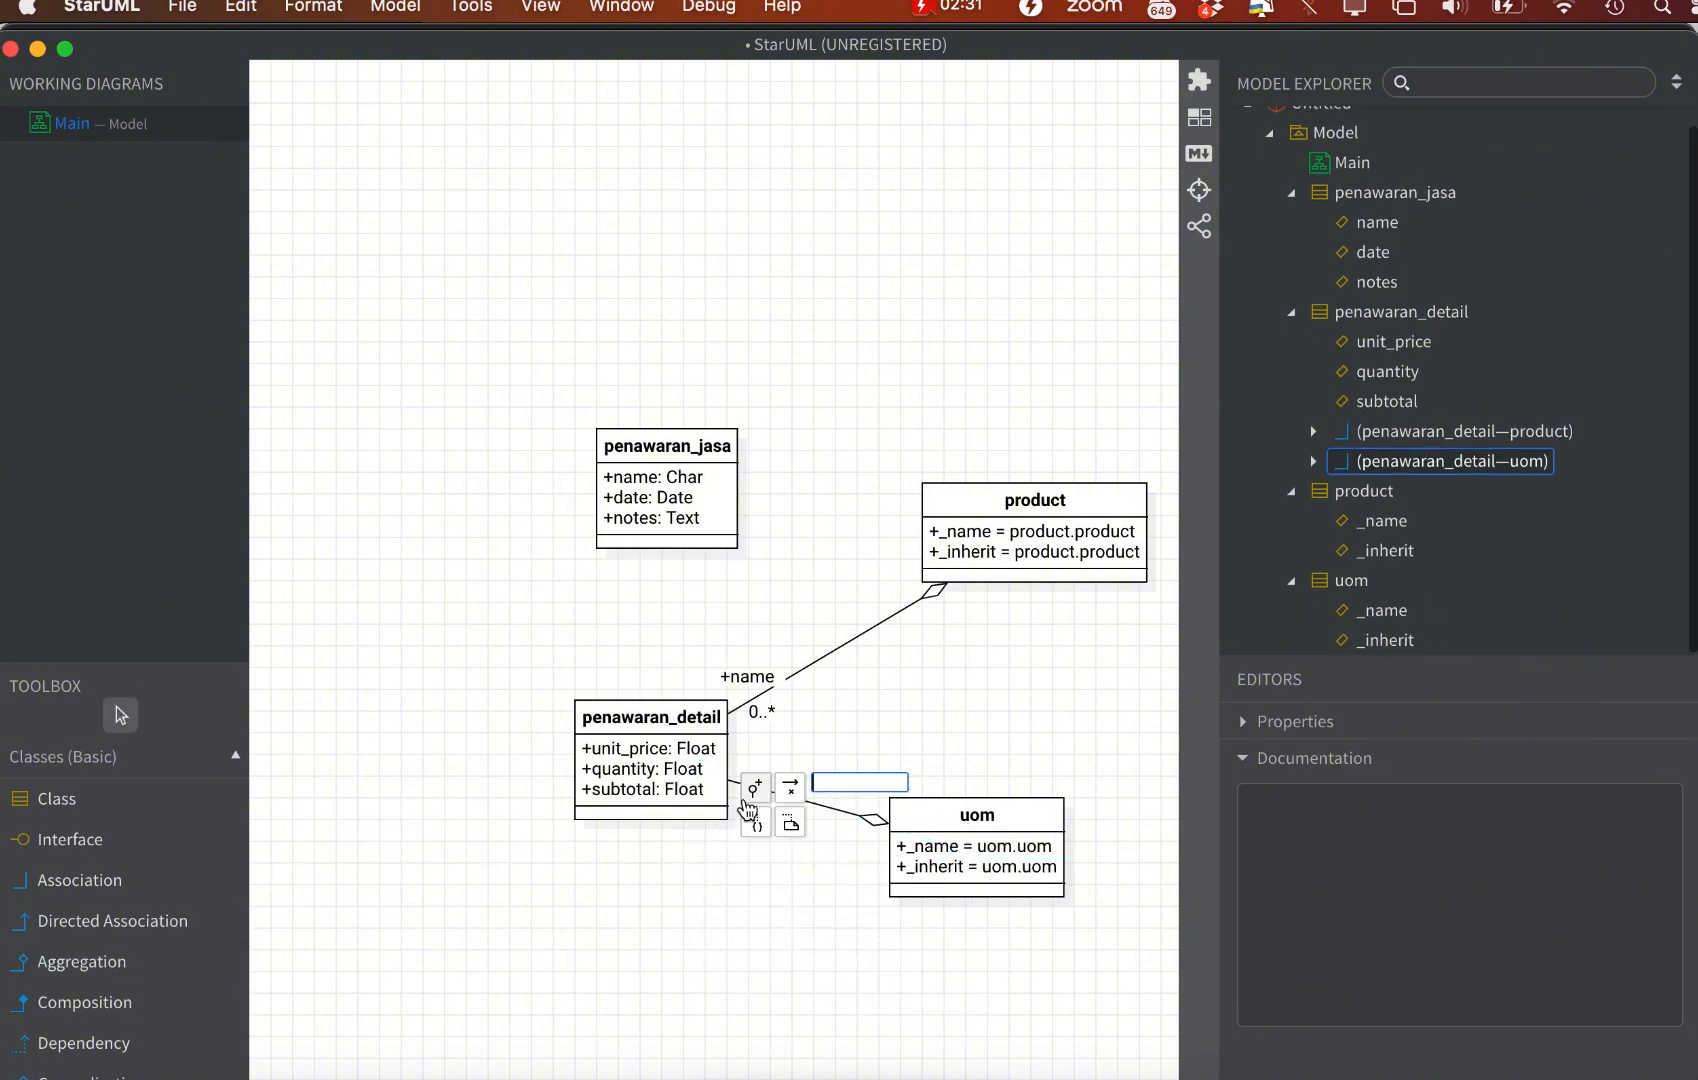
double_click(741, 795)
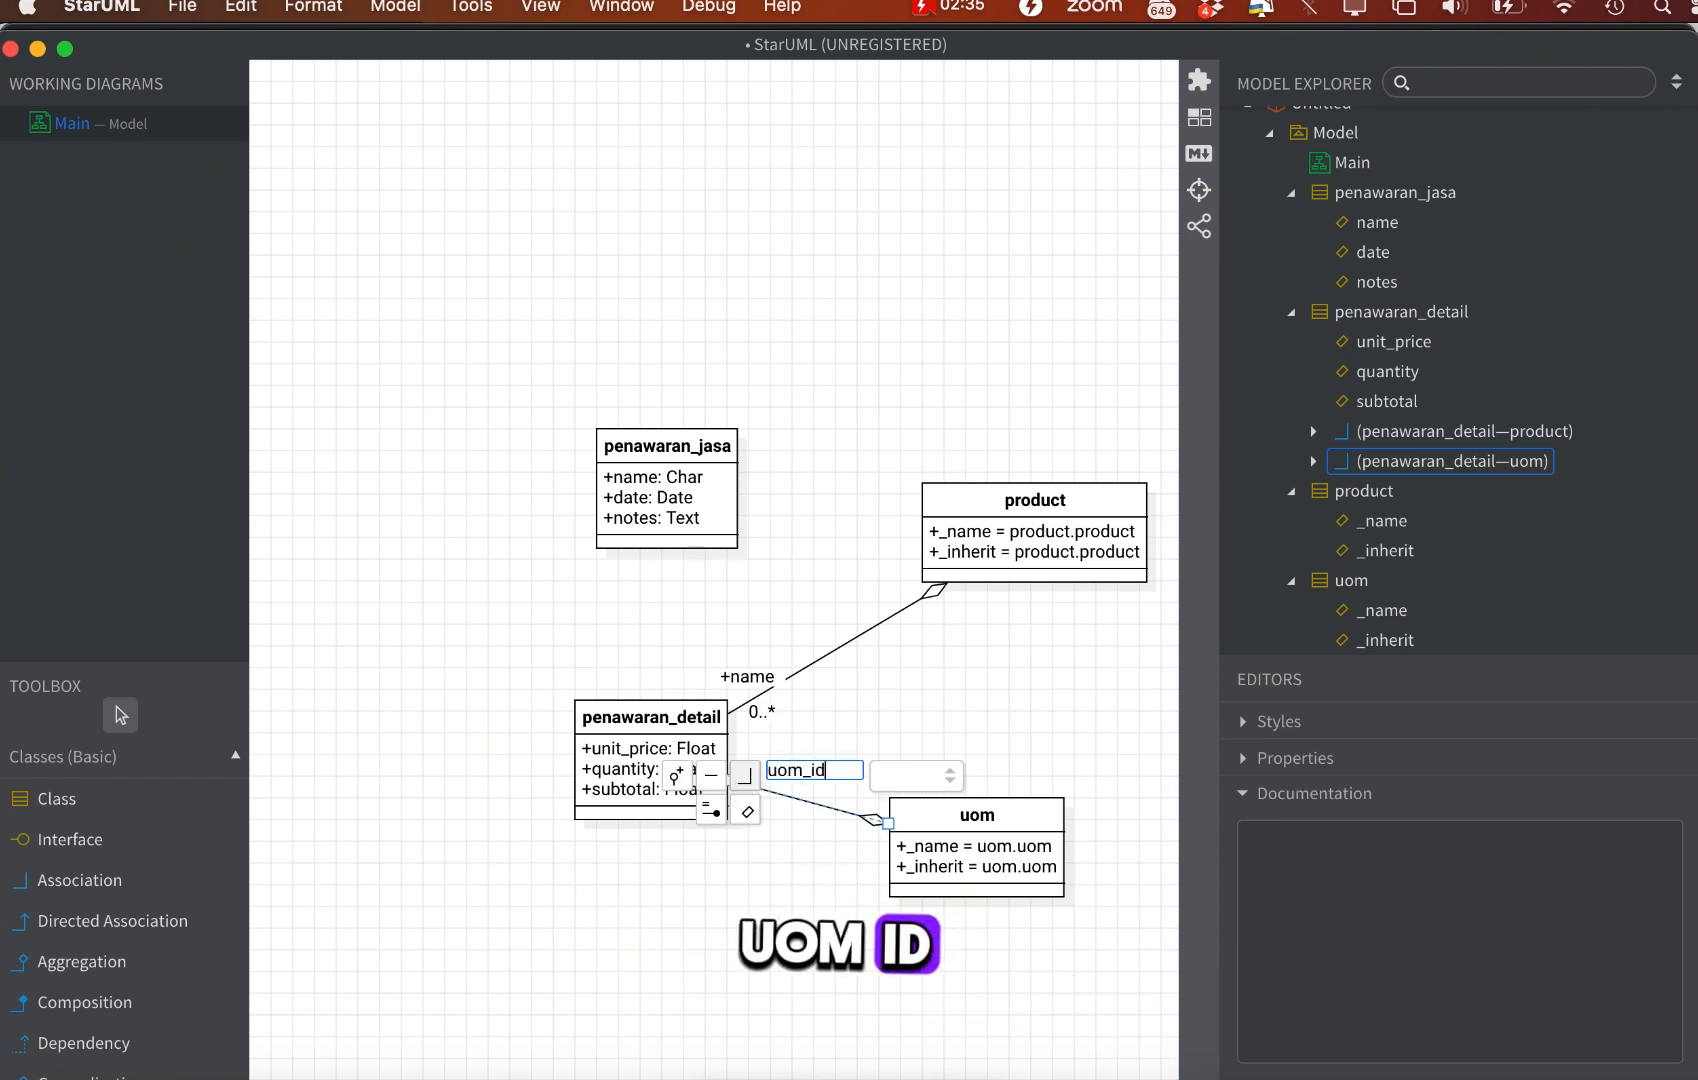
type("uom_id")
left_click(951, 777)
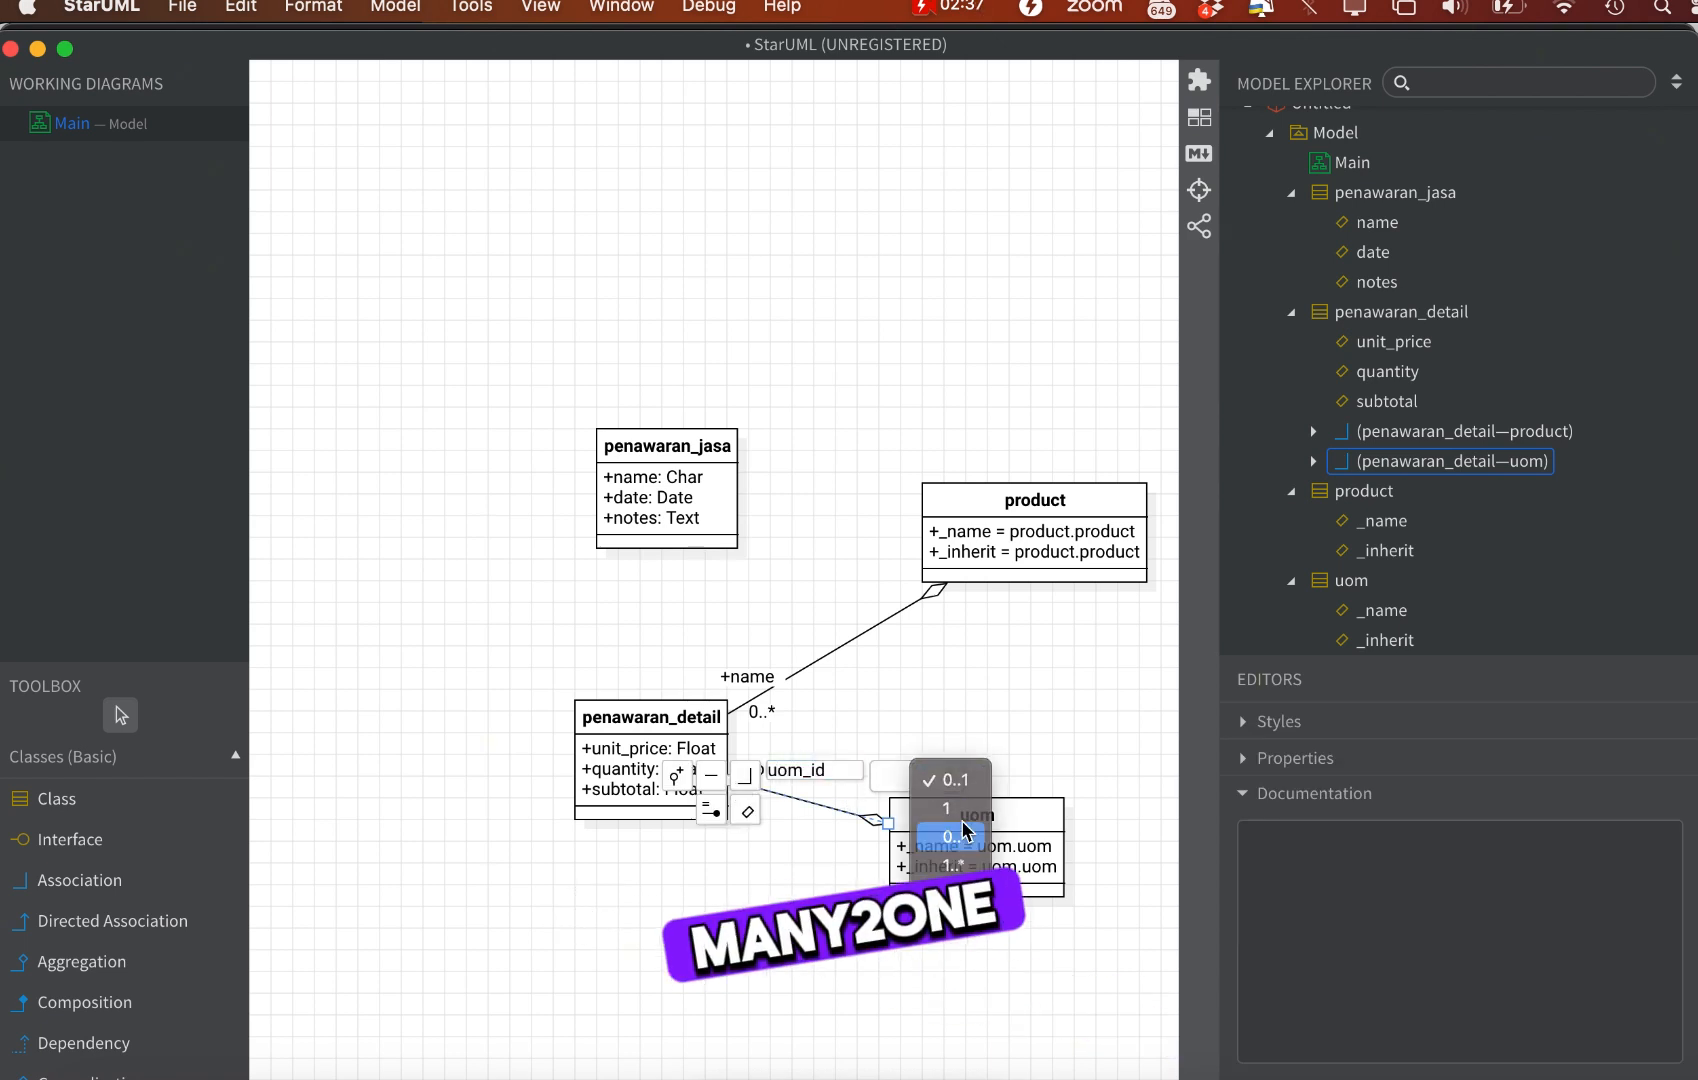
left_click(963, 841)
left_click(975, 655)
Move the penawaran_jasa class further left and draw an aggregation from penawaran_detail to it
left_click_drag(709, 463, 557, 463)
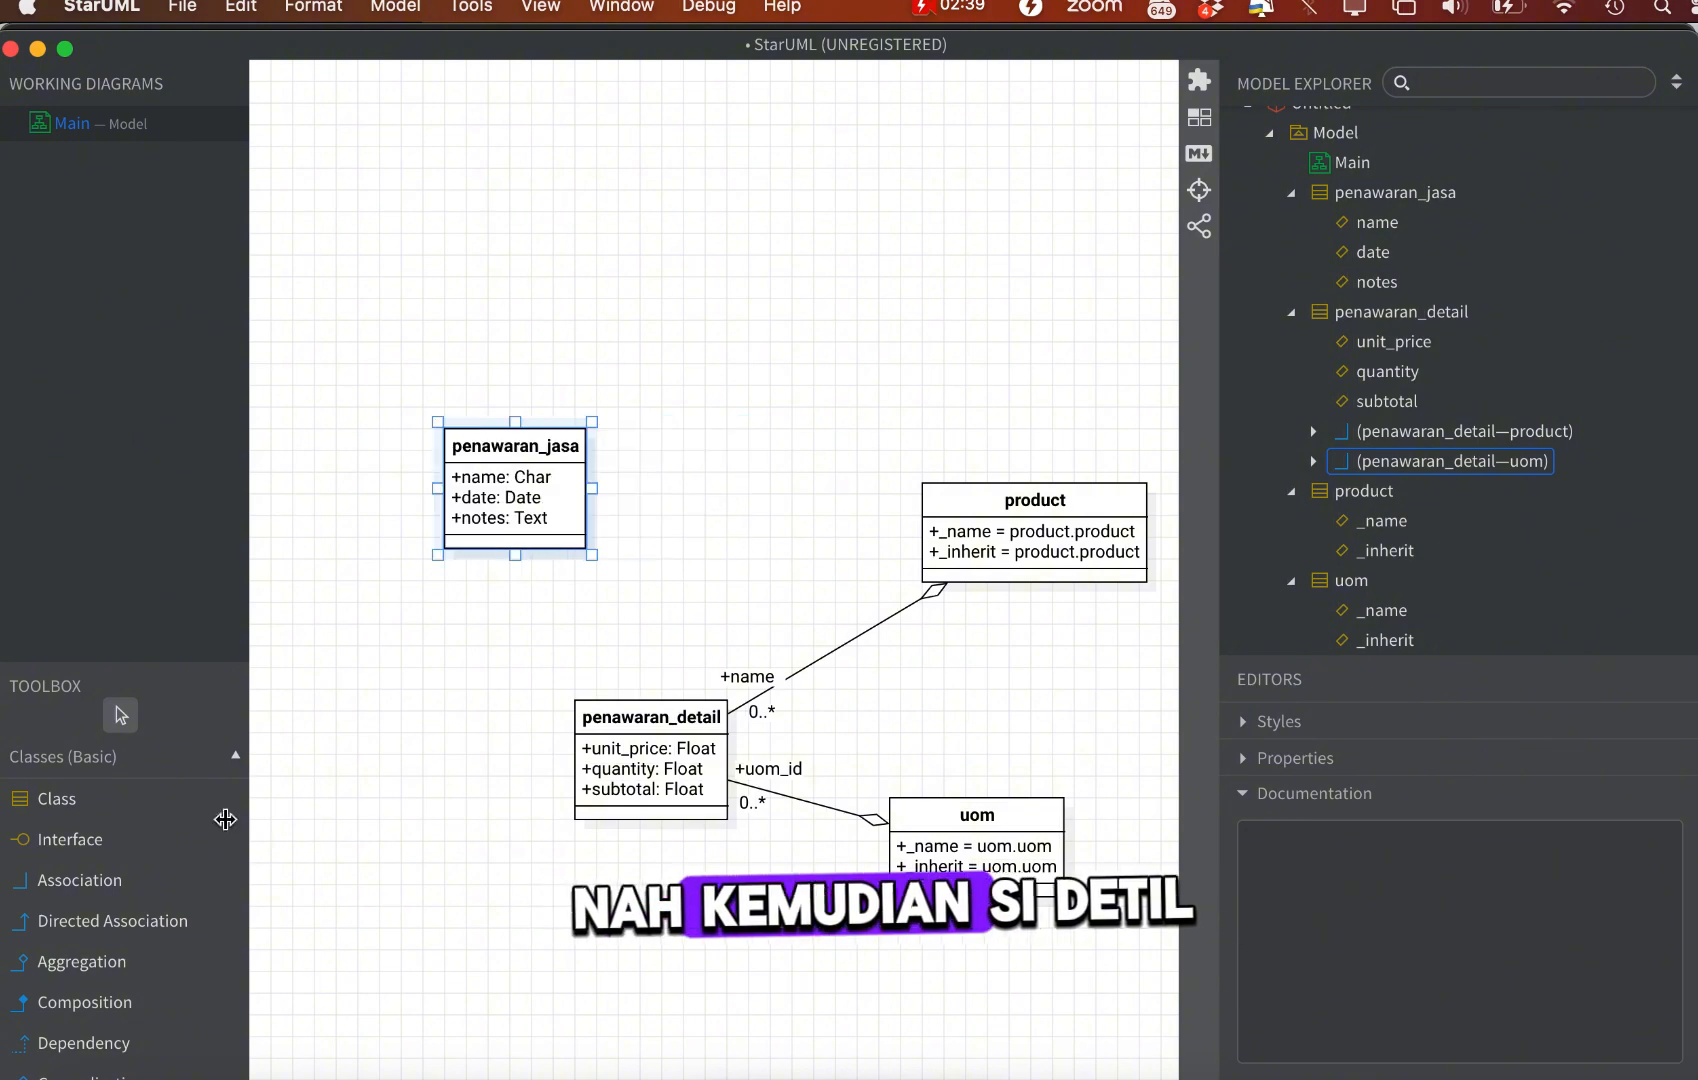
left_click(110, 962)
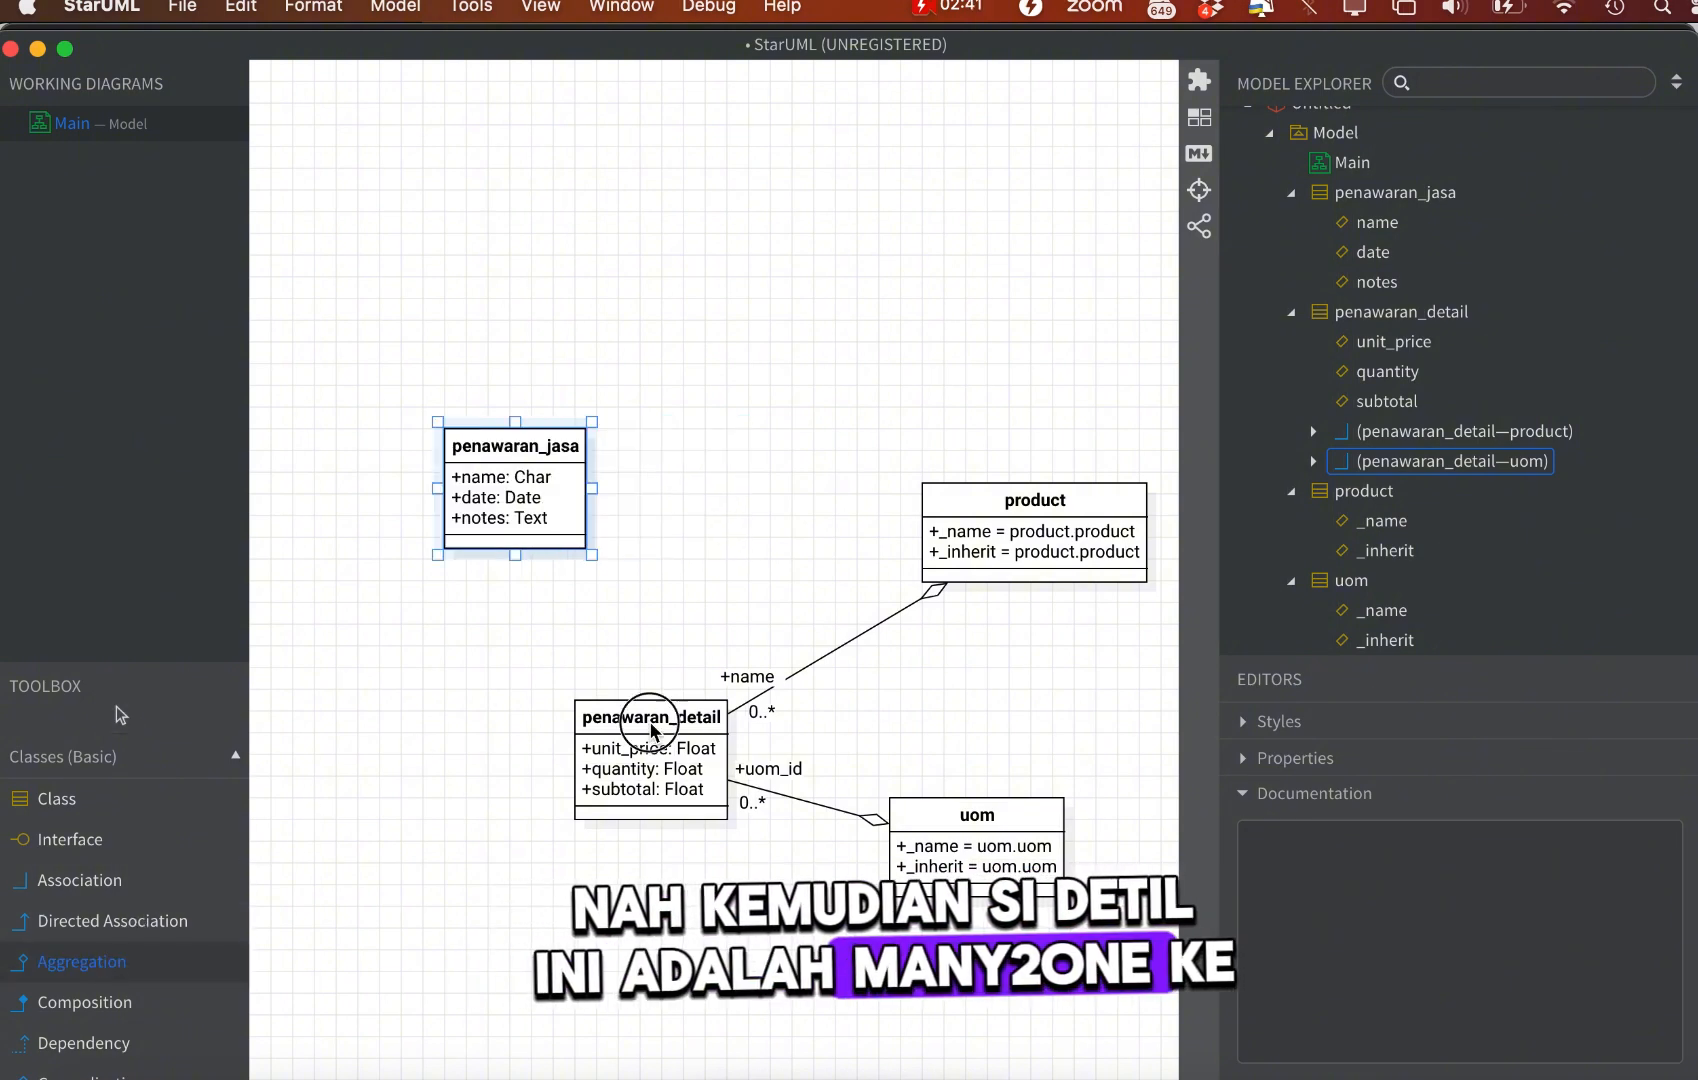
left_click_drag(650, 712, 525, 440)
left_click(703, 517)
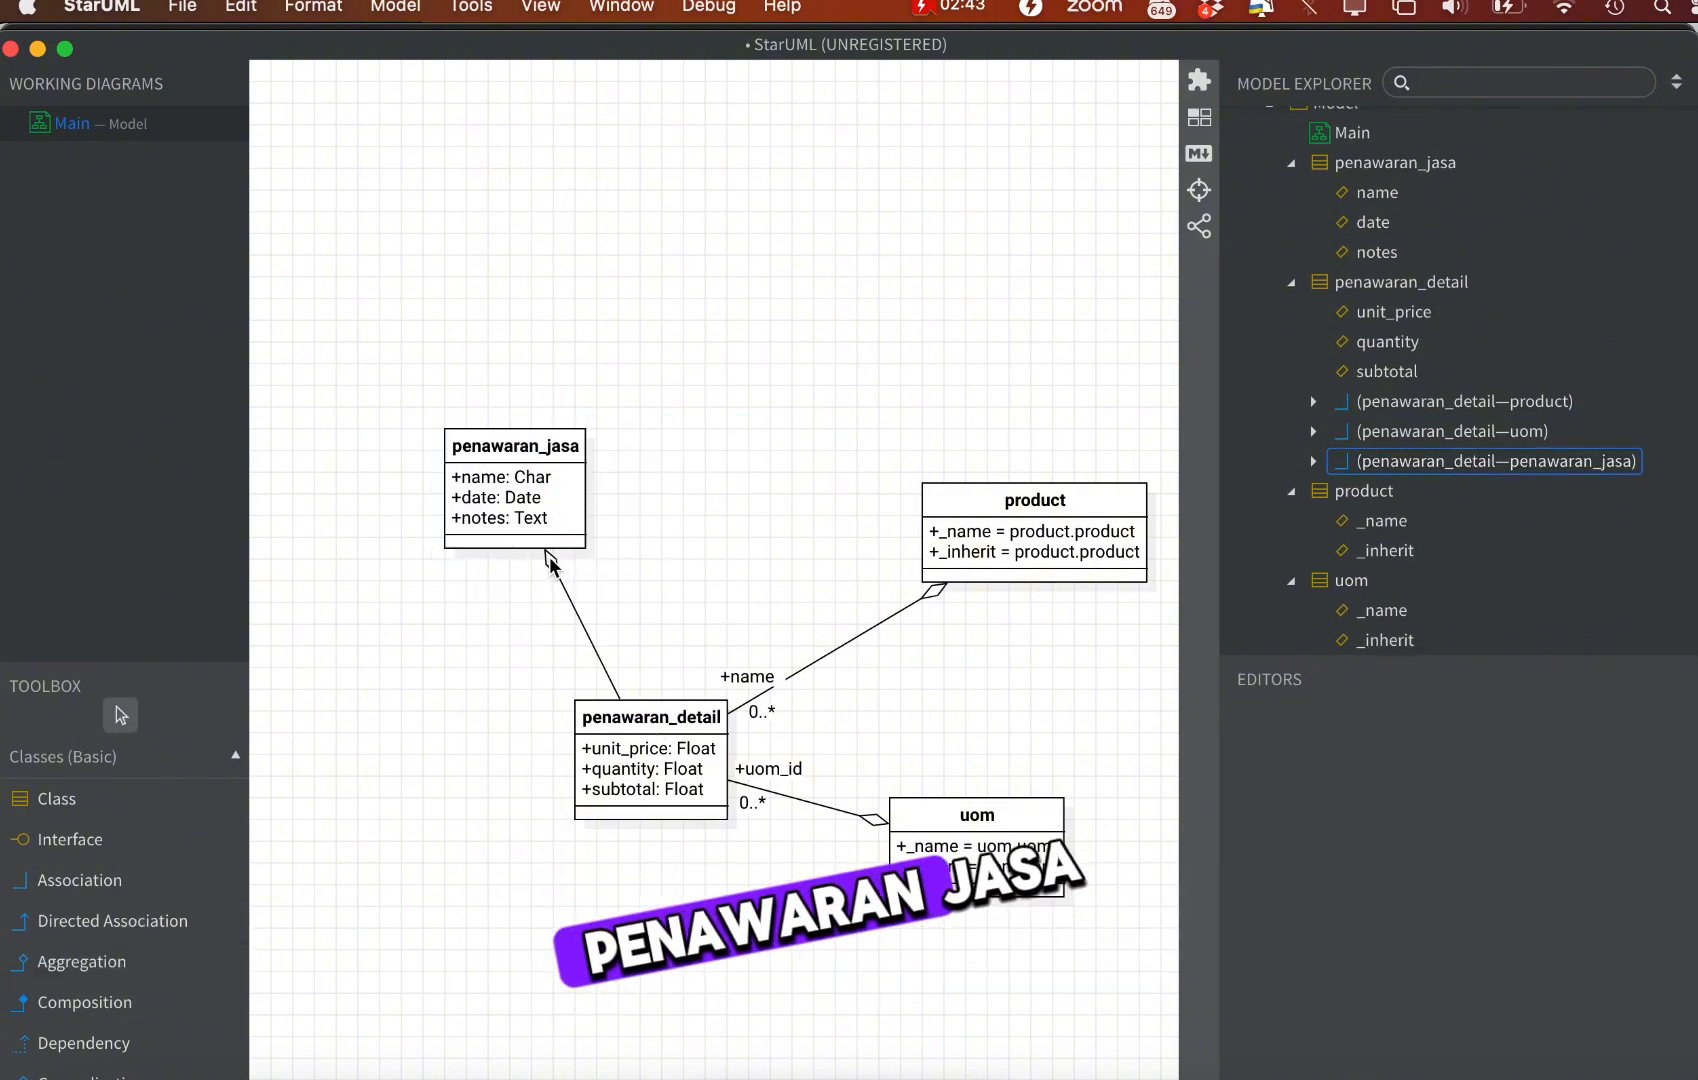
Name the new aggregation's penawaran_jasa end detail_ids and set its multiplicity to 1
left_click(552, 561)
type("detail_ids")
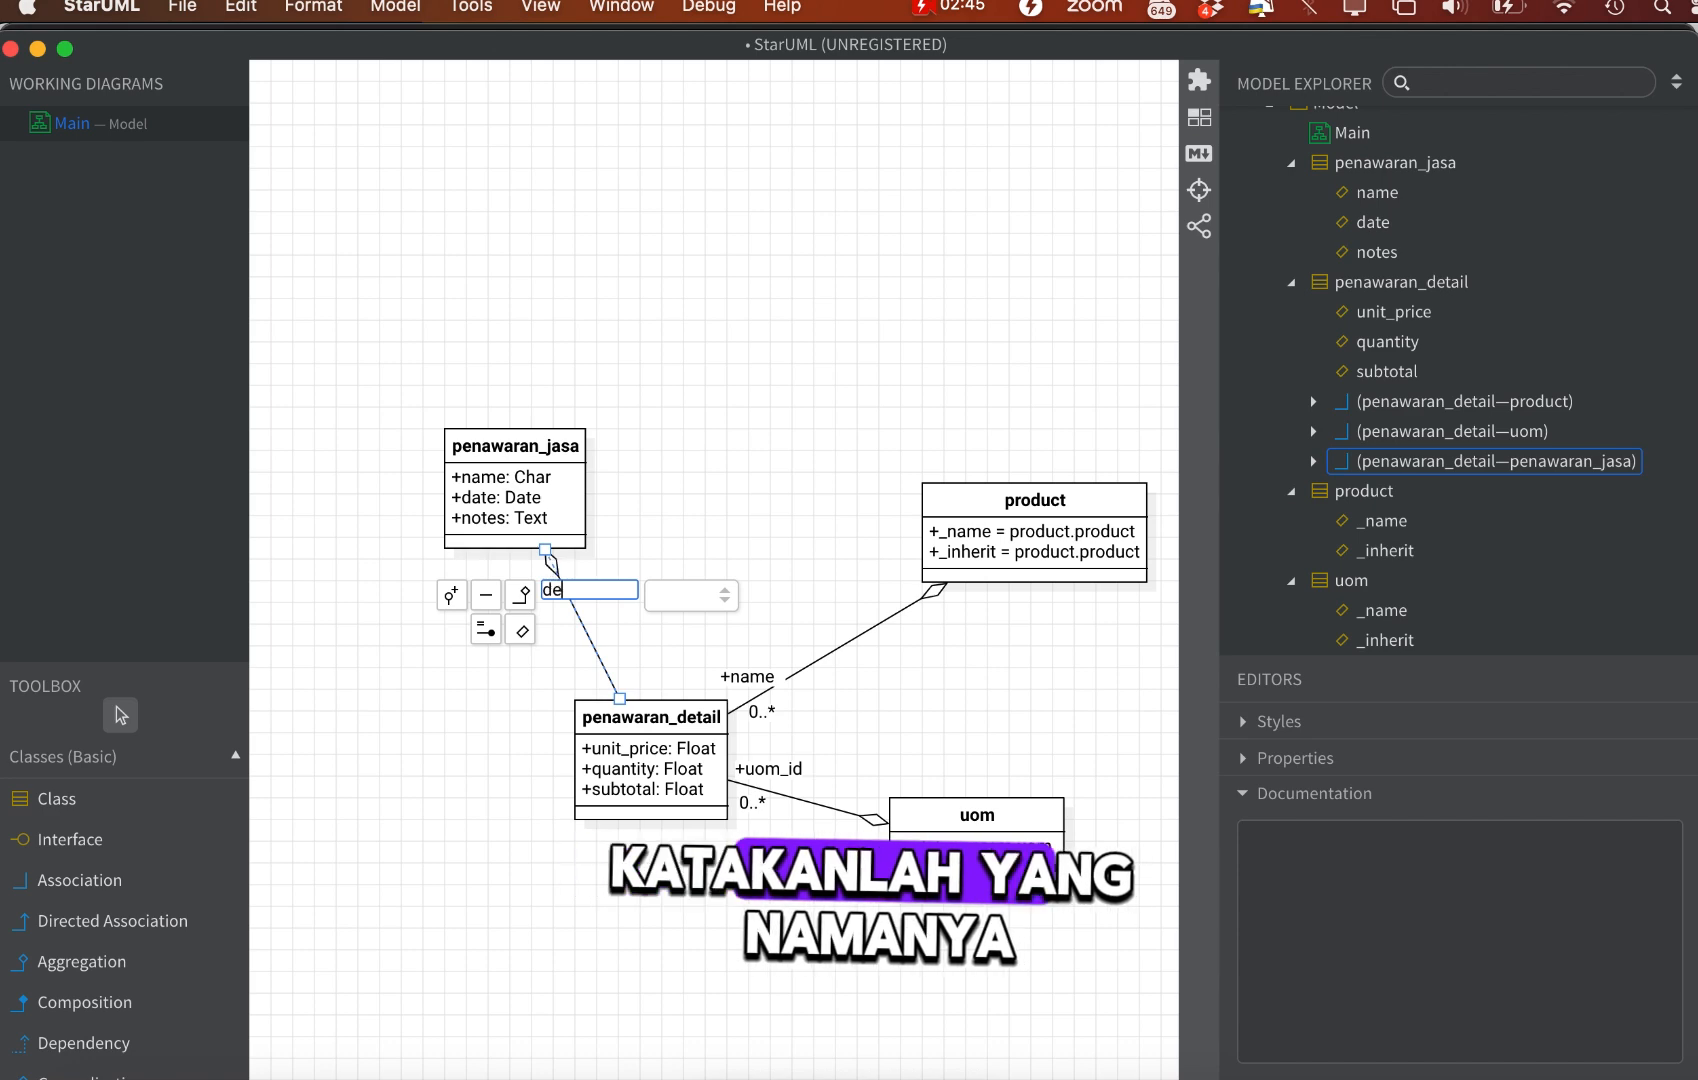
left_click(719, 600)
left_click(725, 628)
left_click(705, 610)
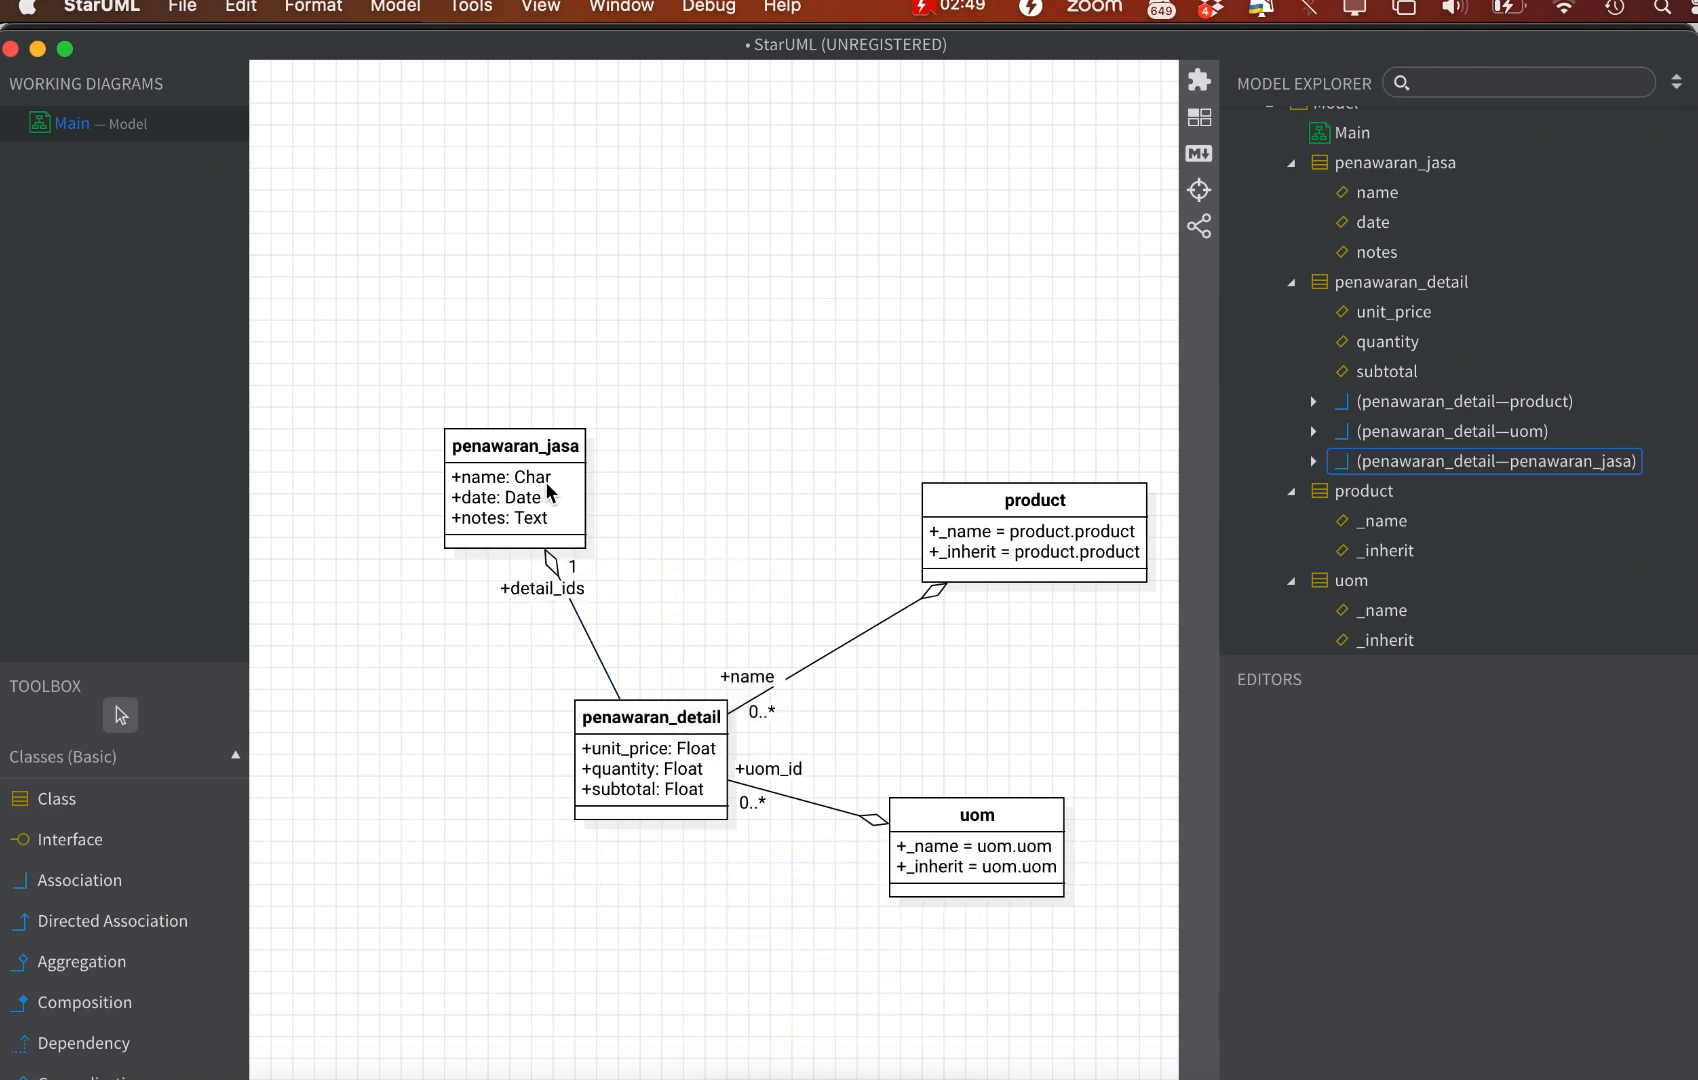
double_click(549, 455)
left_click(737, 372)
Name the same aggregation's penawaran_detail end penawaran_jasa_id with multiplicity 0..*, and move penawaran_jasa right to sit above penawaran_detail
double_click(621, 695)
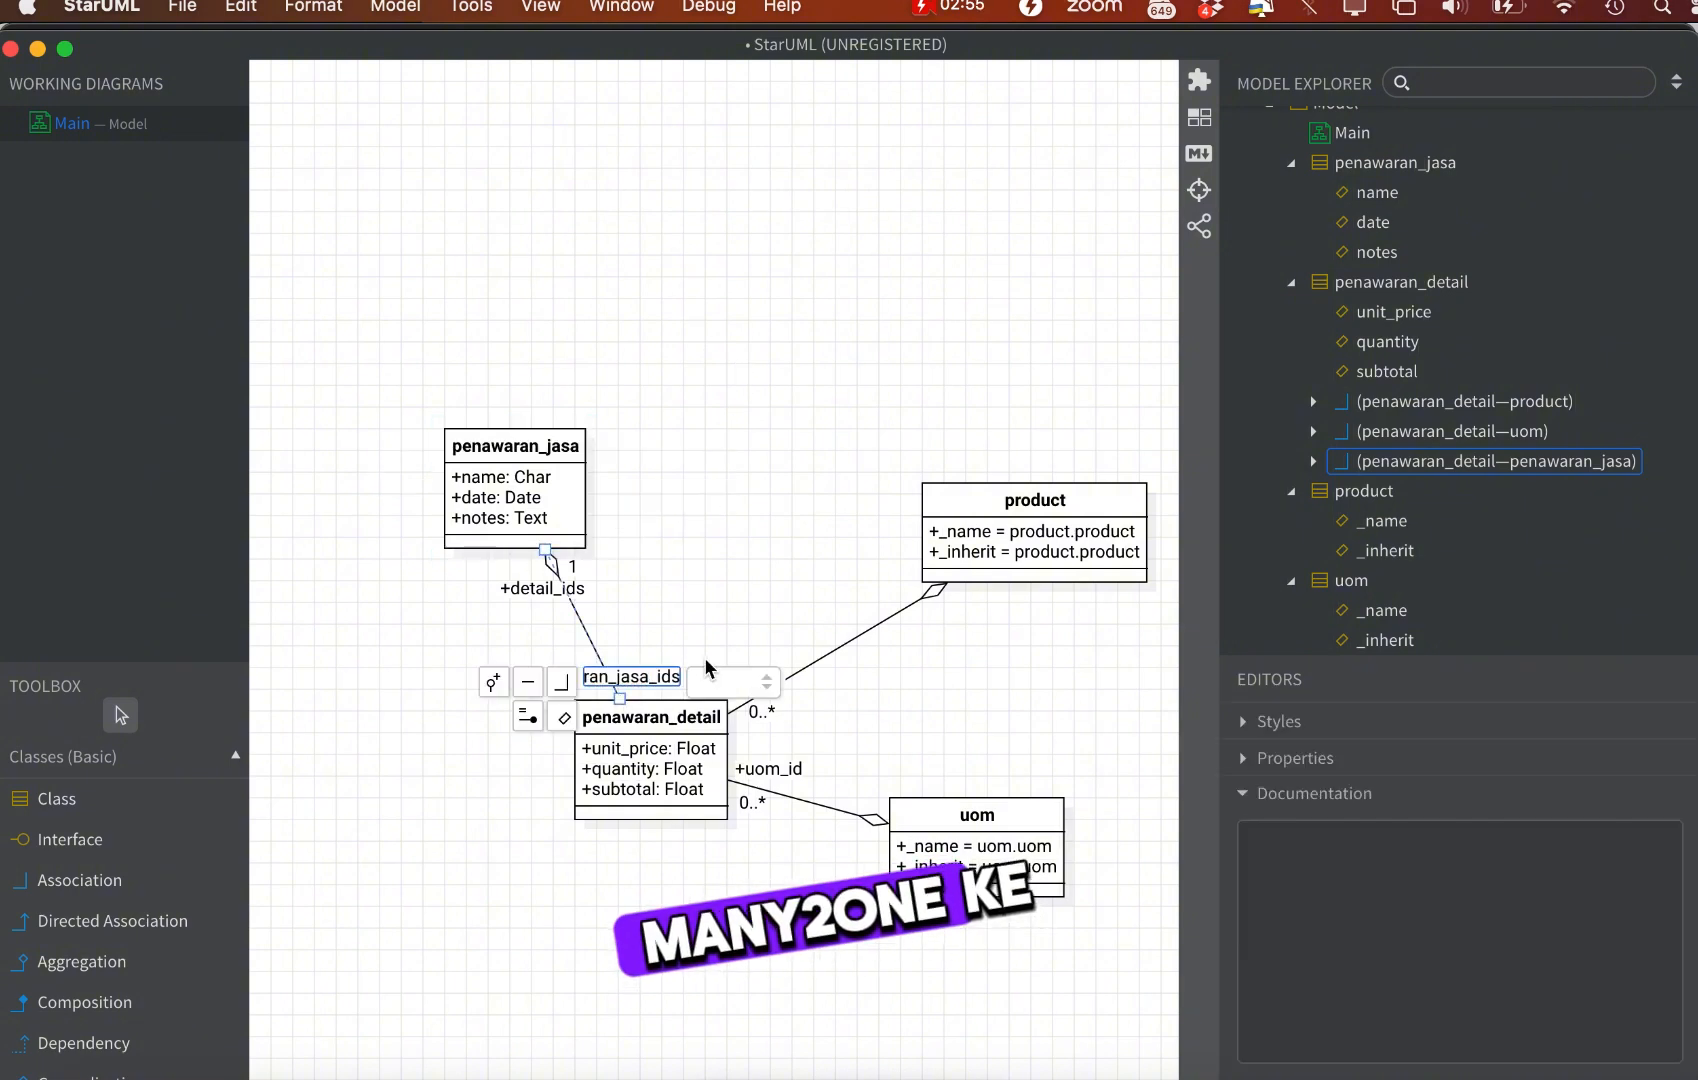
left_click(771, 688)
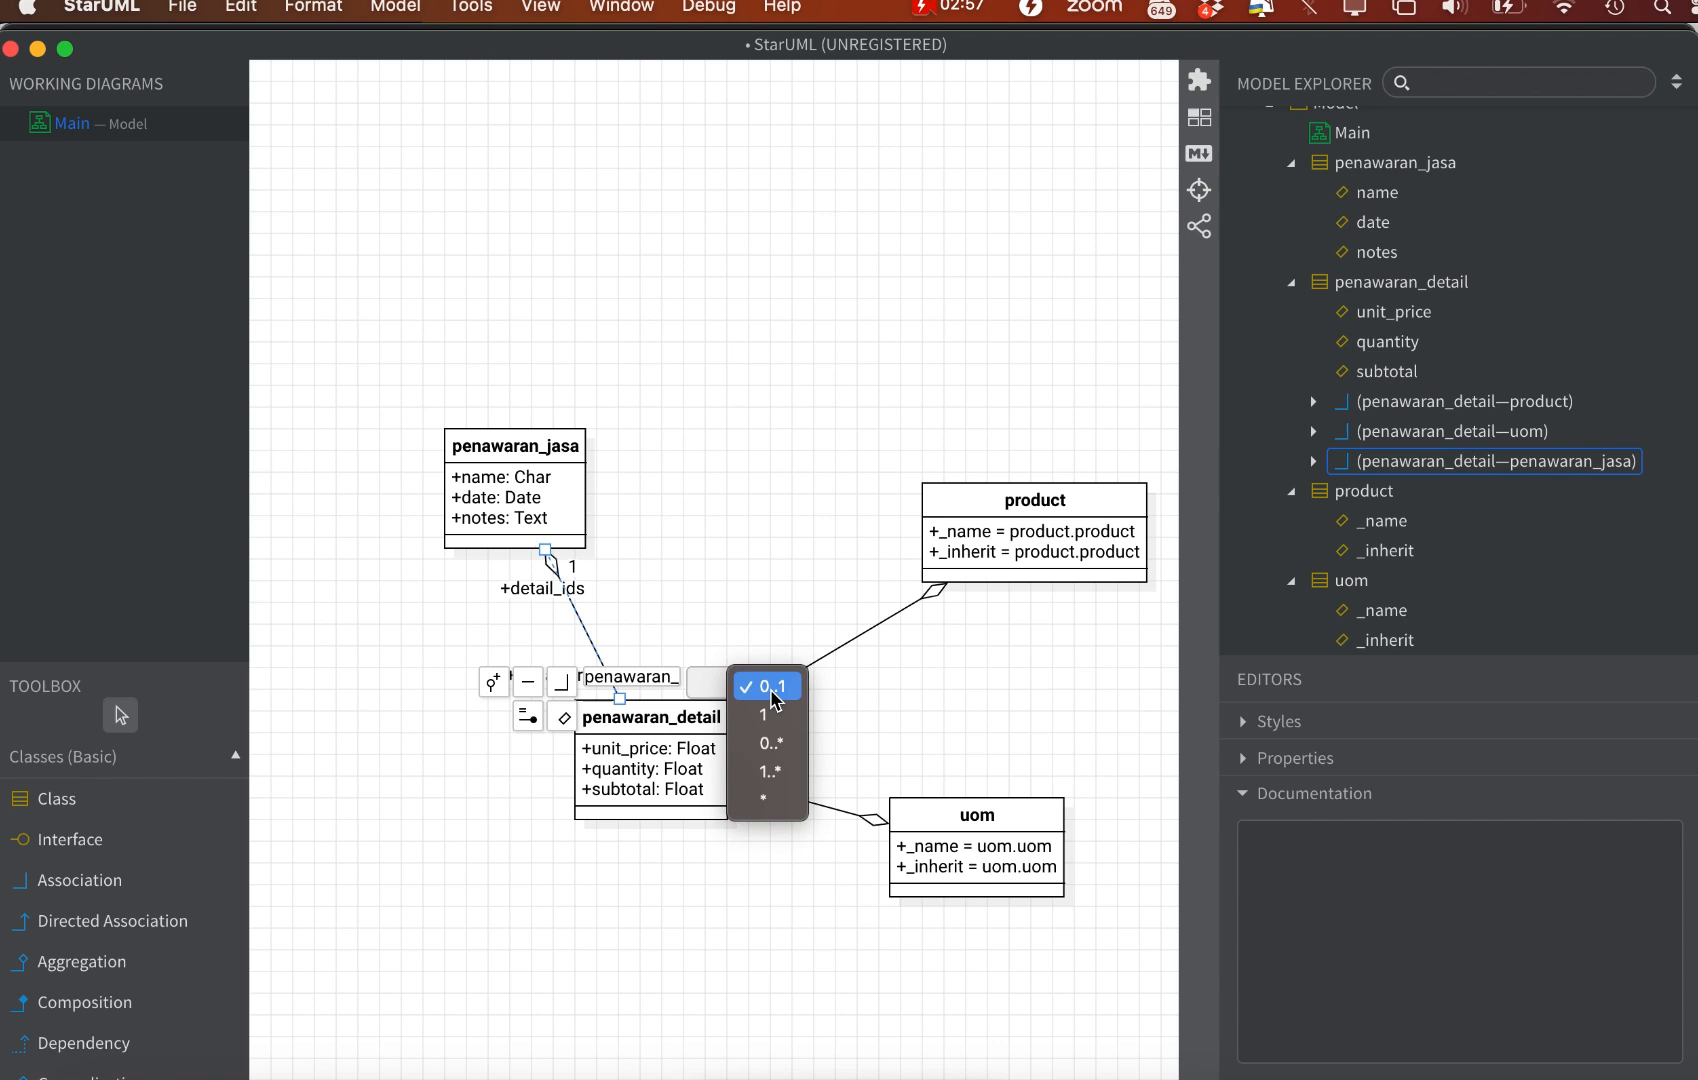
left_click(775, 745)
left_click(763, 545)
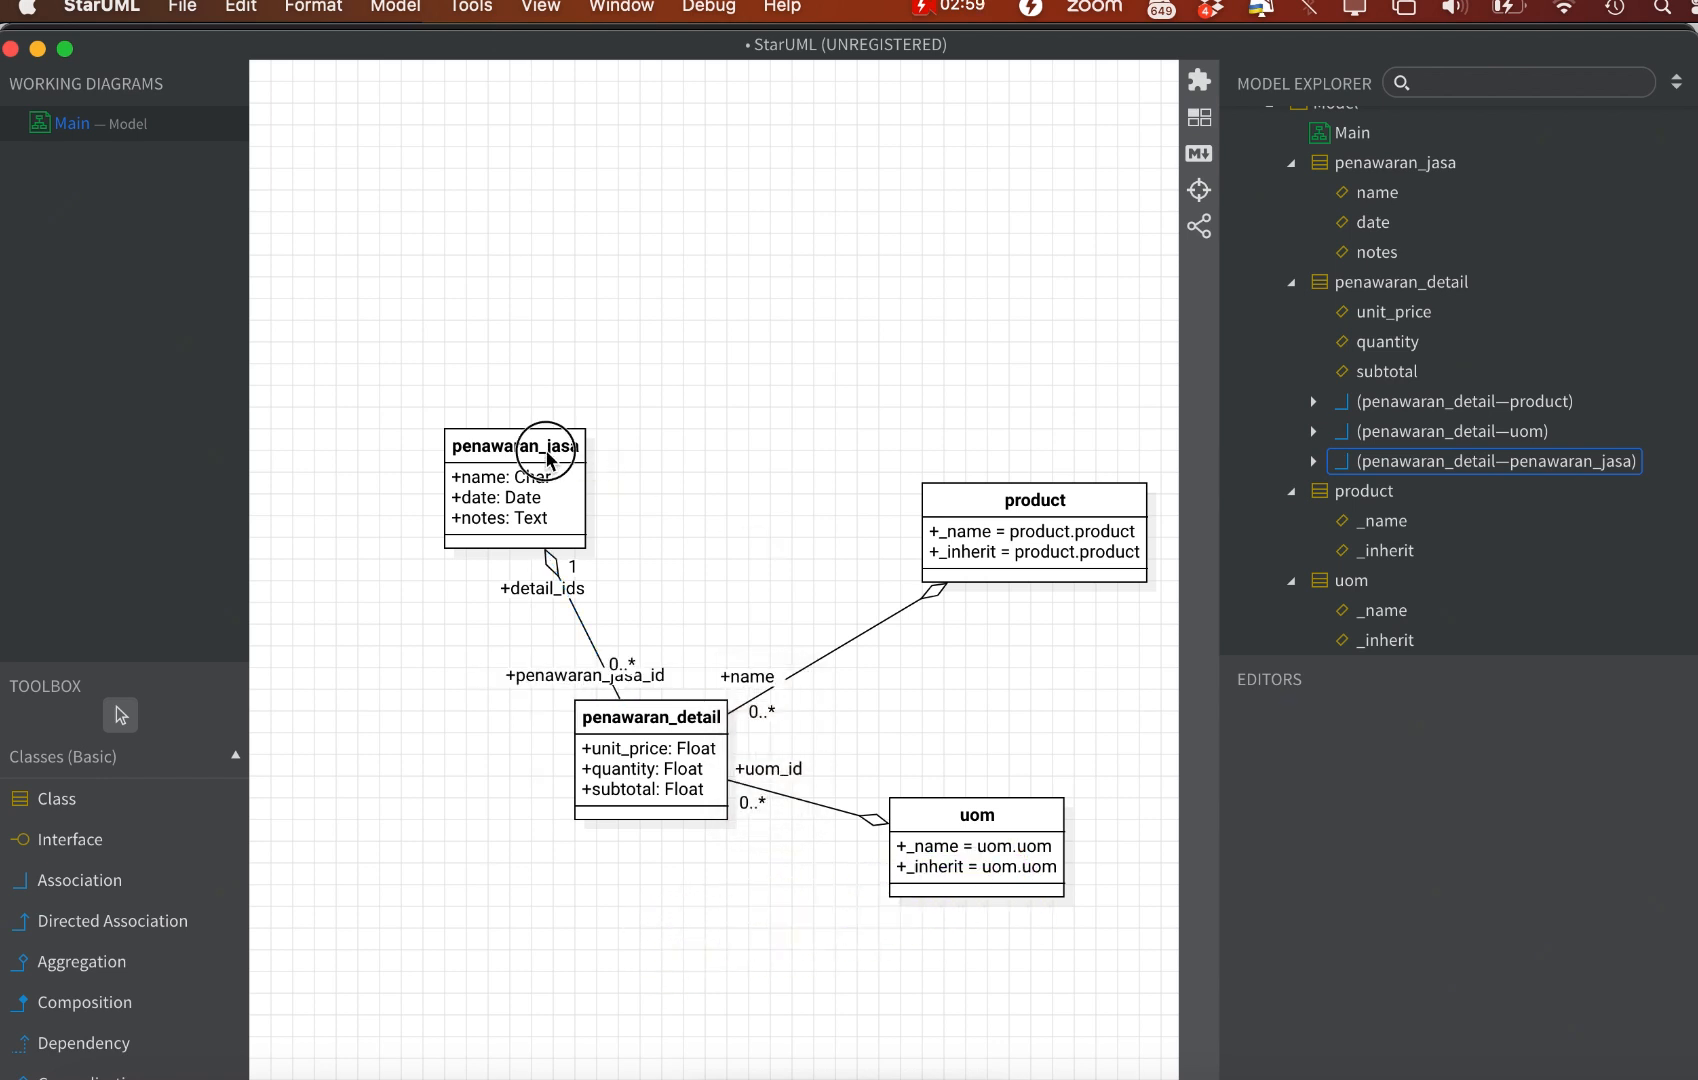
left_click_drag(547, 460, 699, 427)
left_click(929, 322)
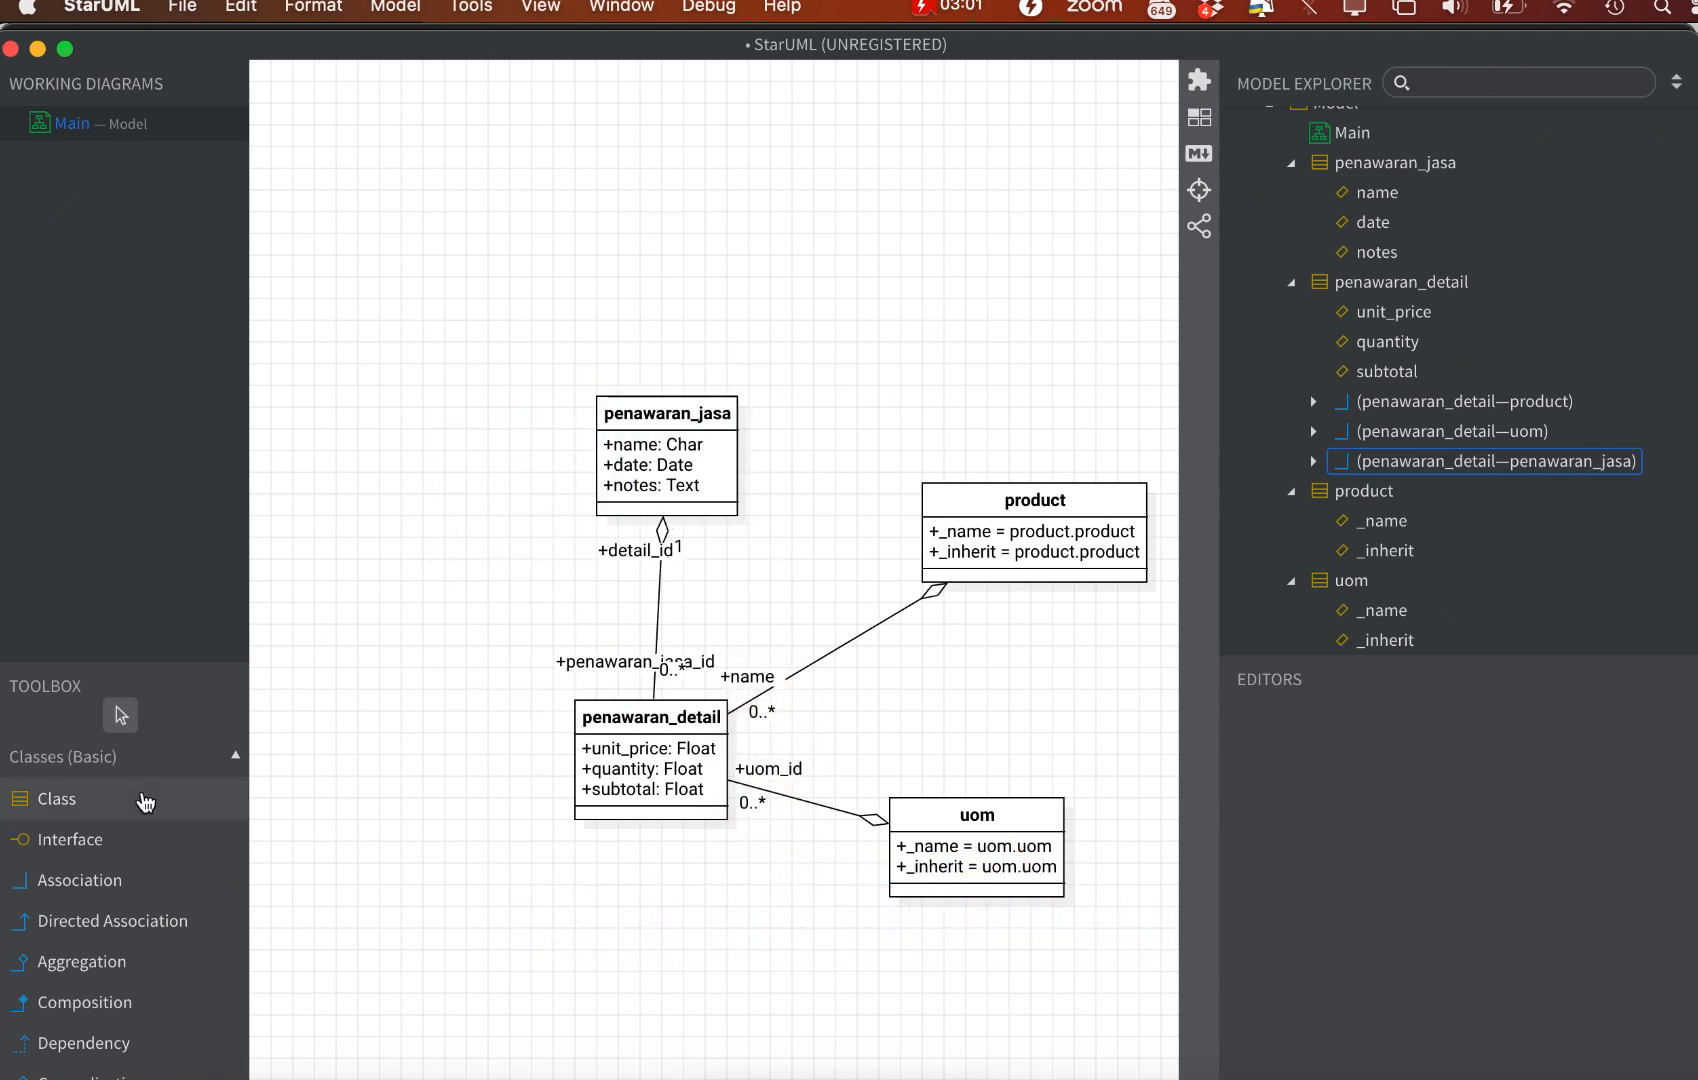
Add a class named penawaran_stage above and left of penawaran_jasa, with the attribute name: Char
left_click(145, 800)
left_click(375, 292)
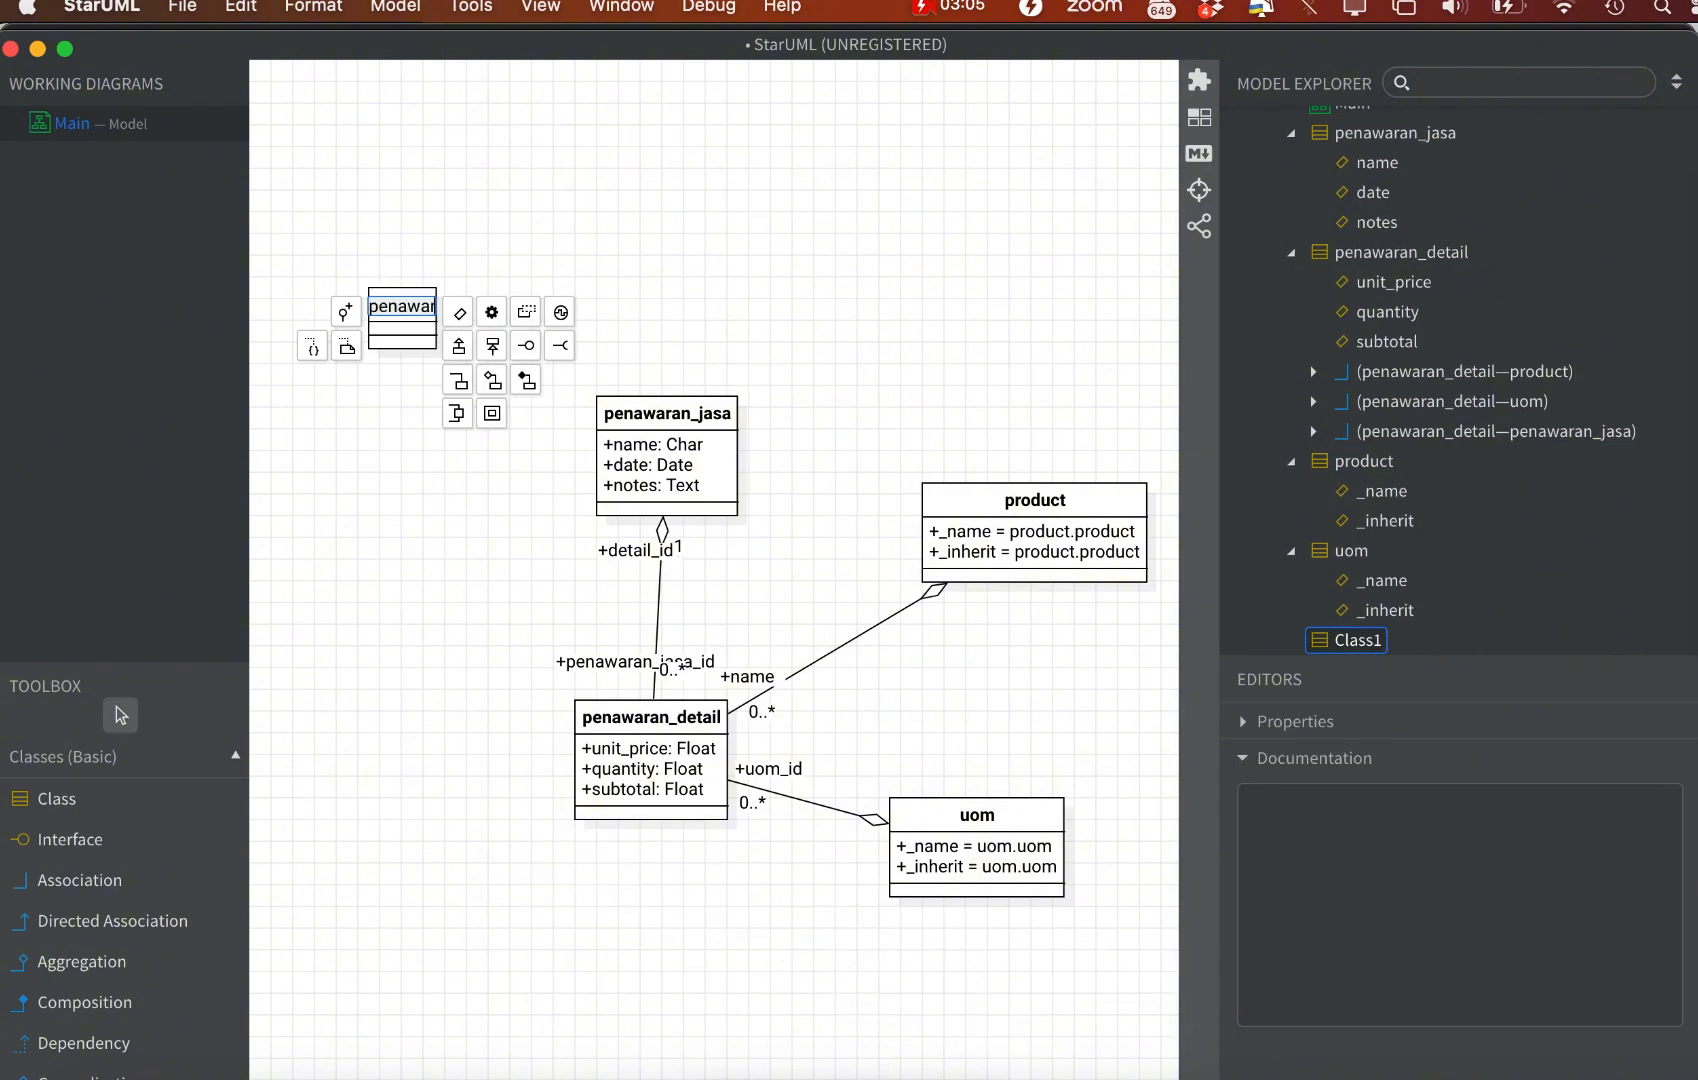
type("penawaran_s")
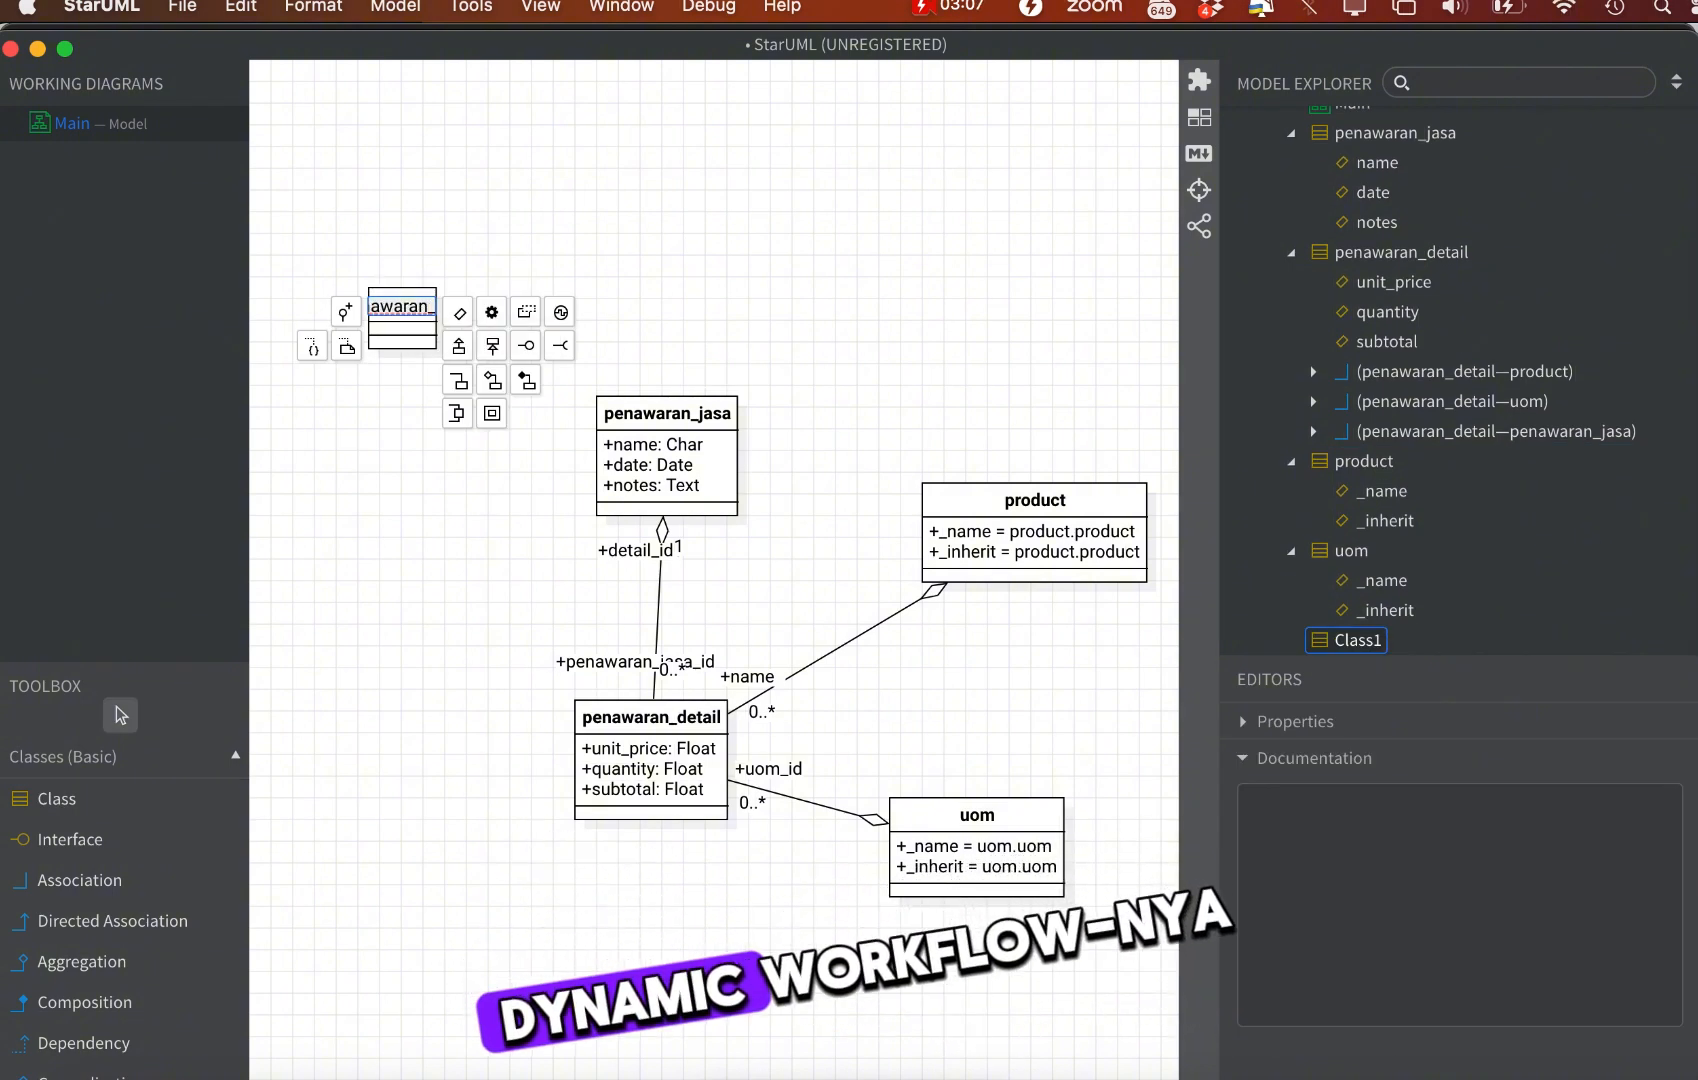
type("tage")
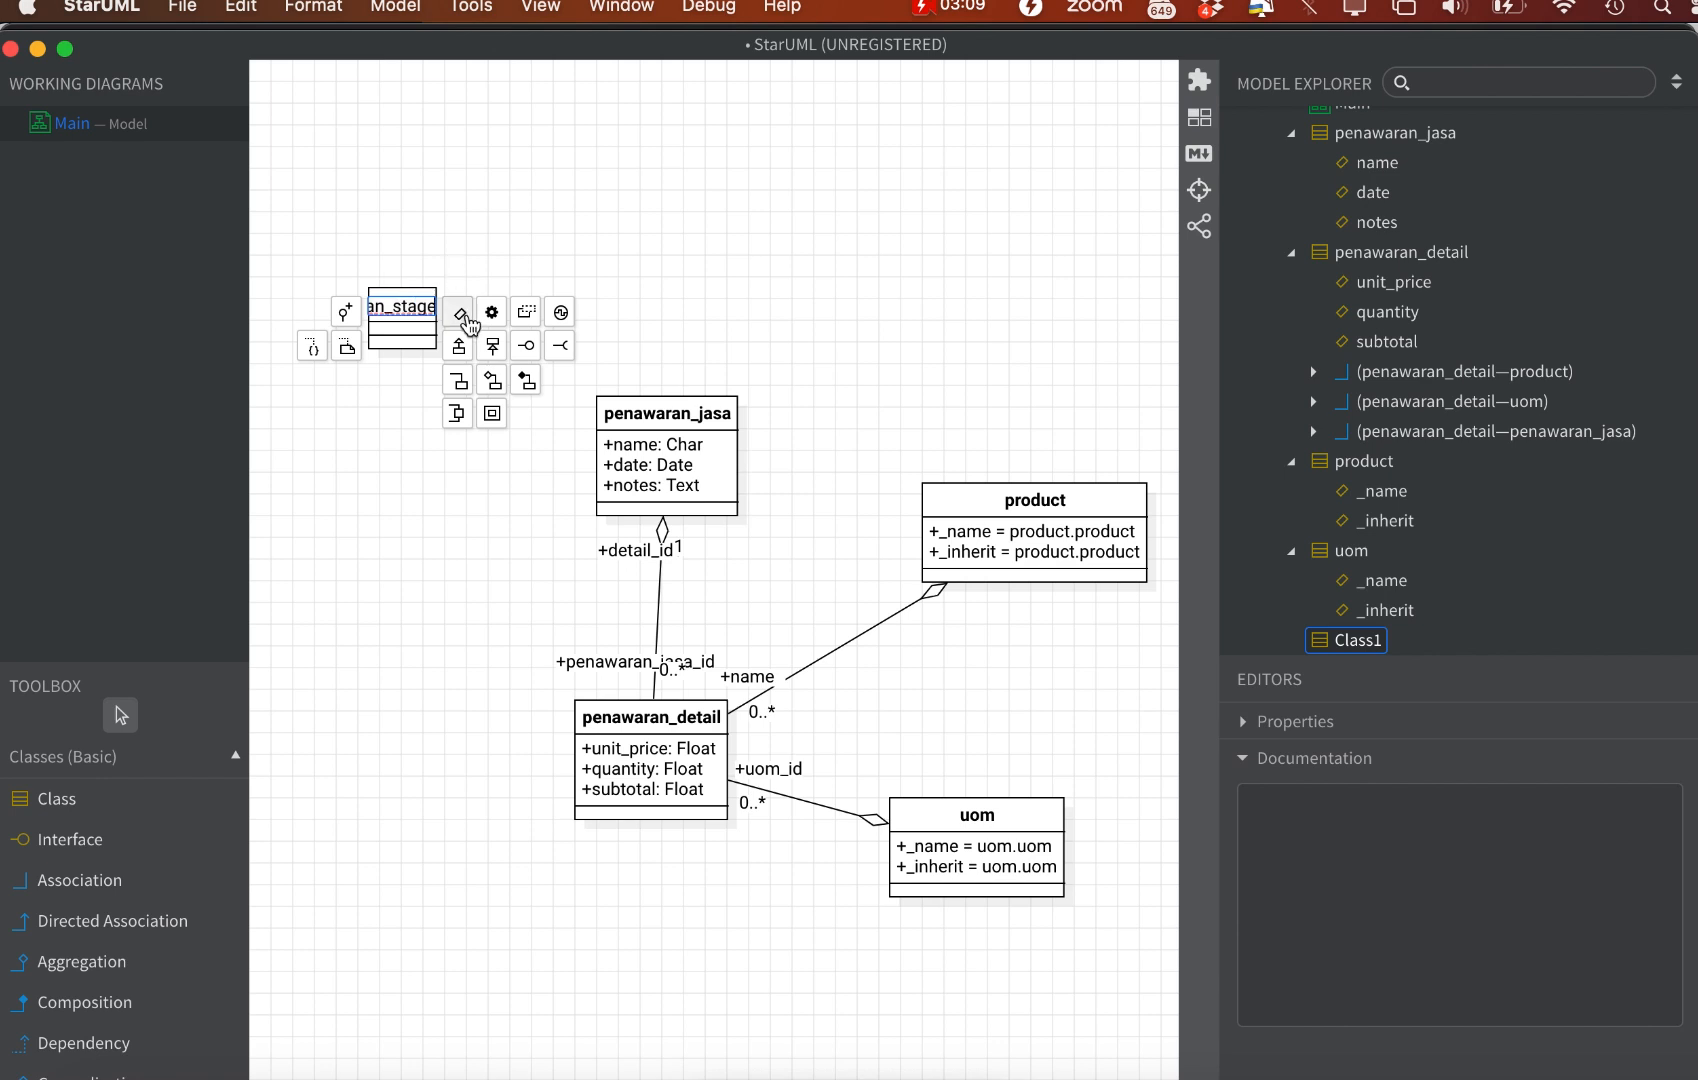
left_click(459, 314)
type("name:")
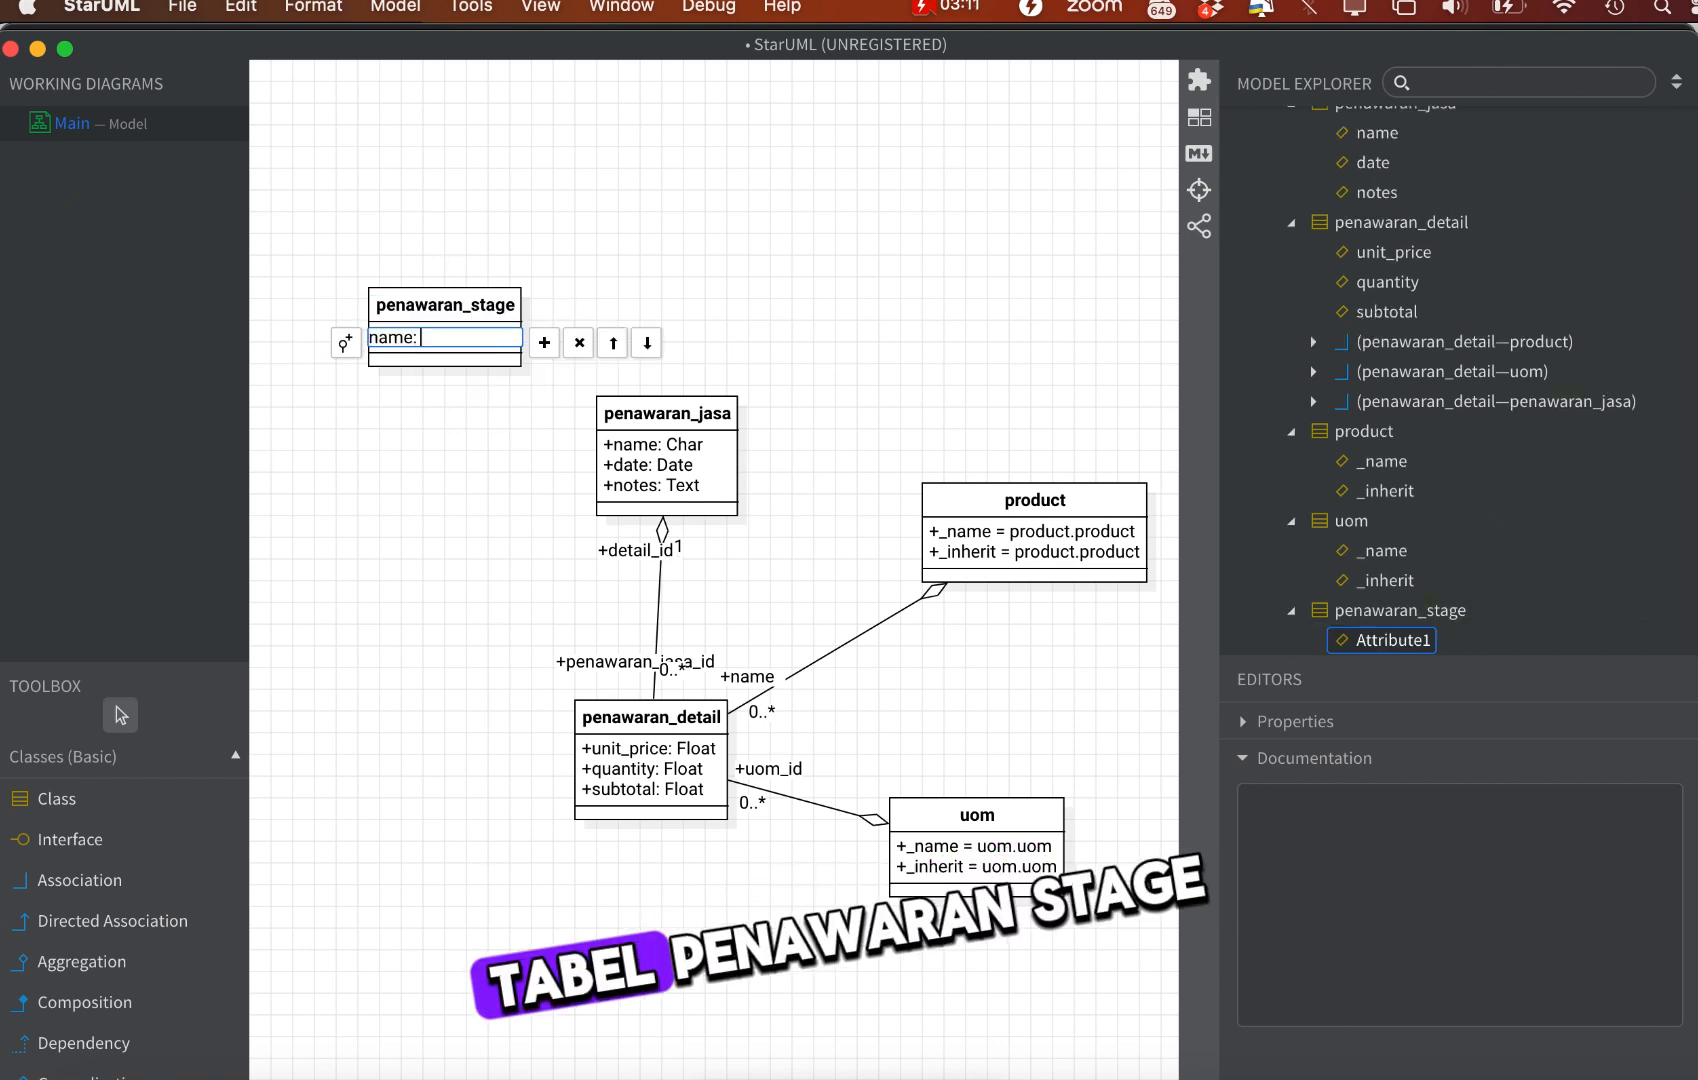
type(" Char")
key("Return")
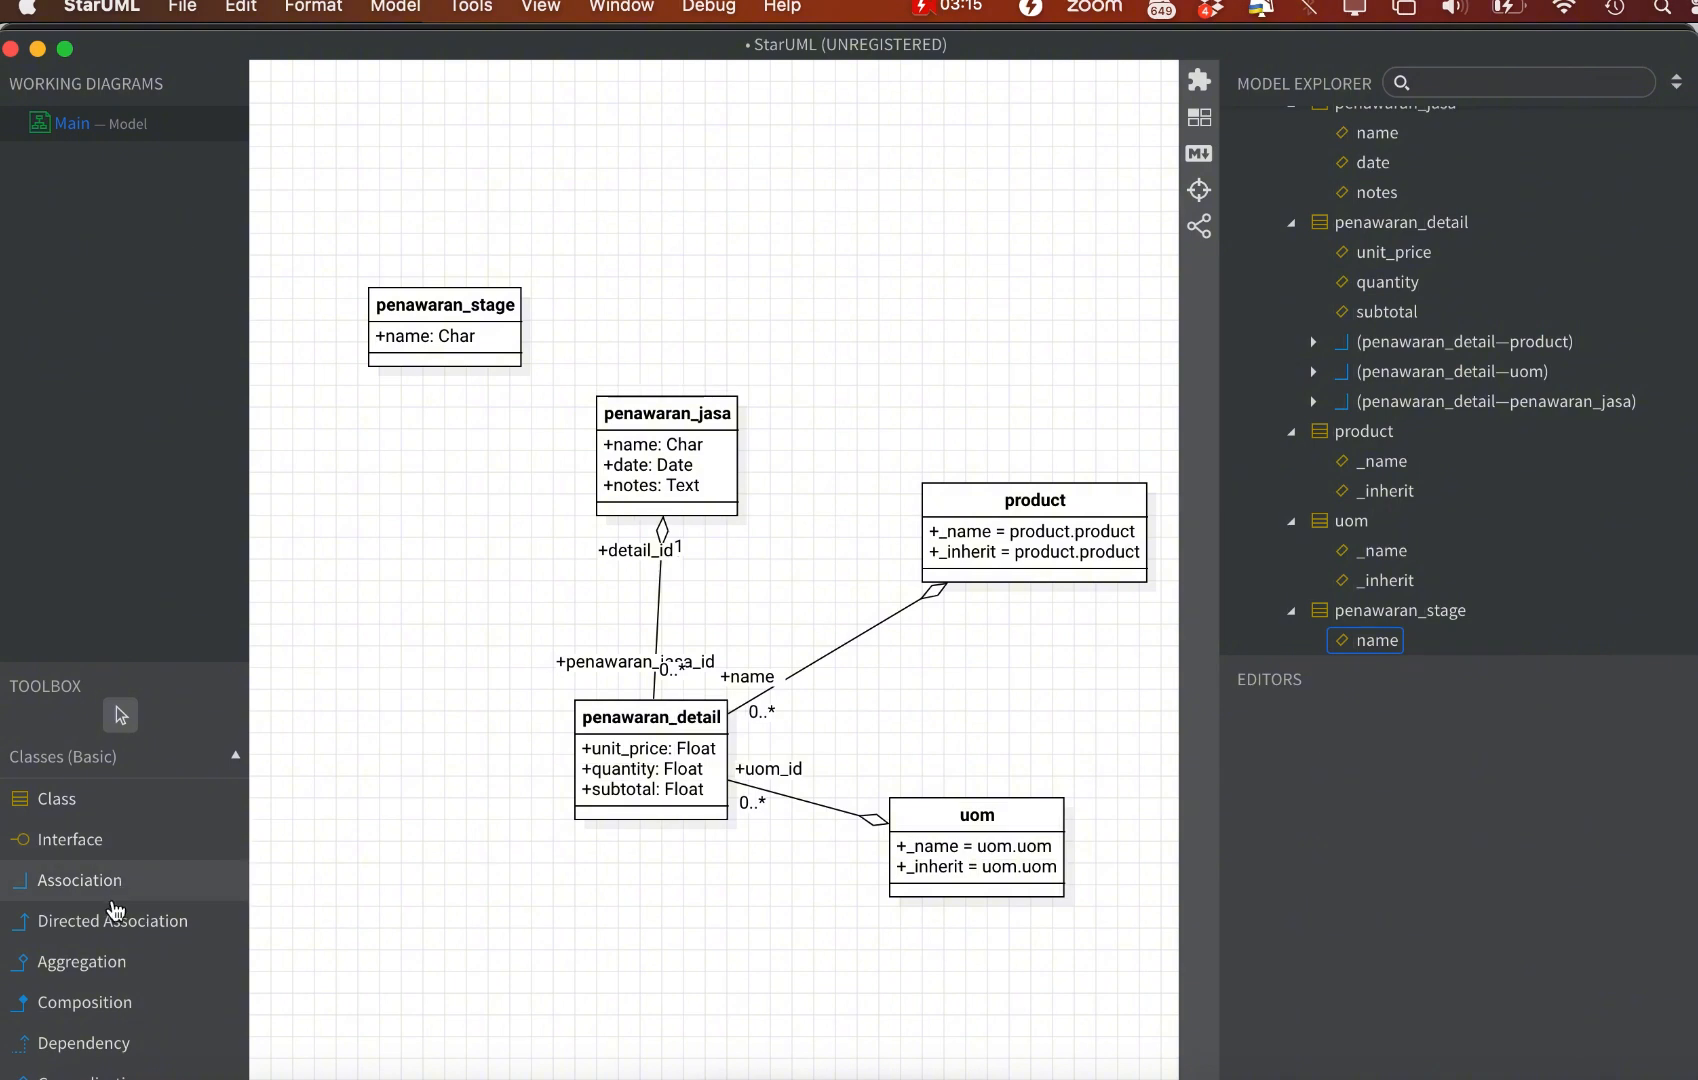
Draw an aggregation from penawaran_jasa to penawaran_stage and move the penawaran_jasa class further right
left_click(100, 962)
left_click_drag(632, 474, 474, 303)
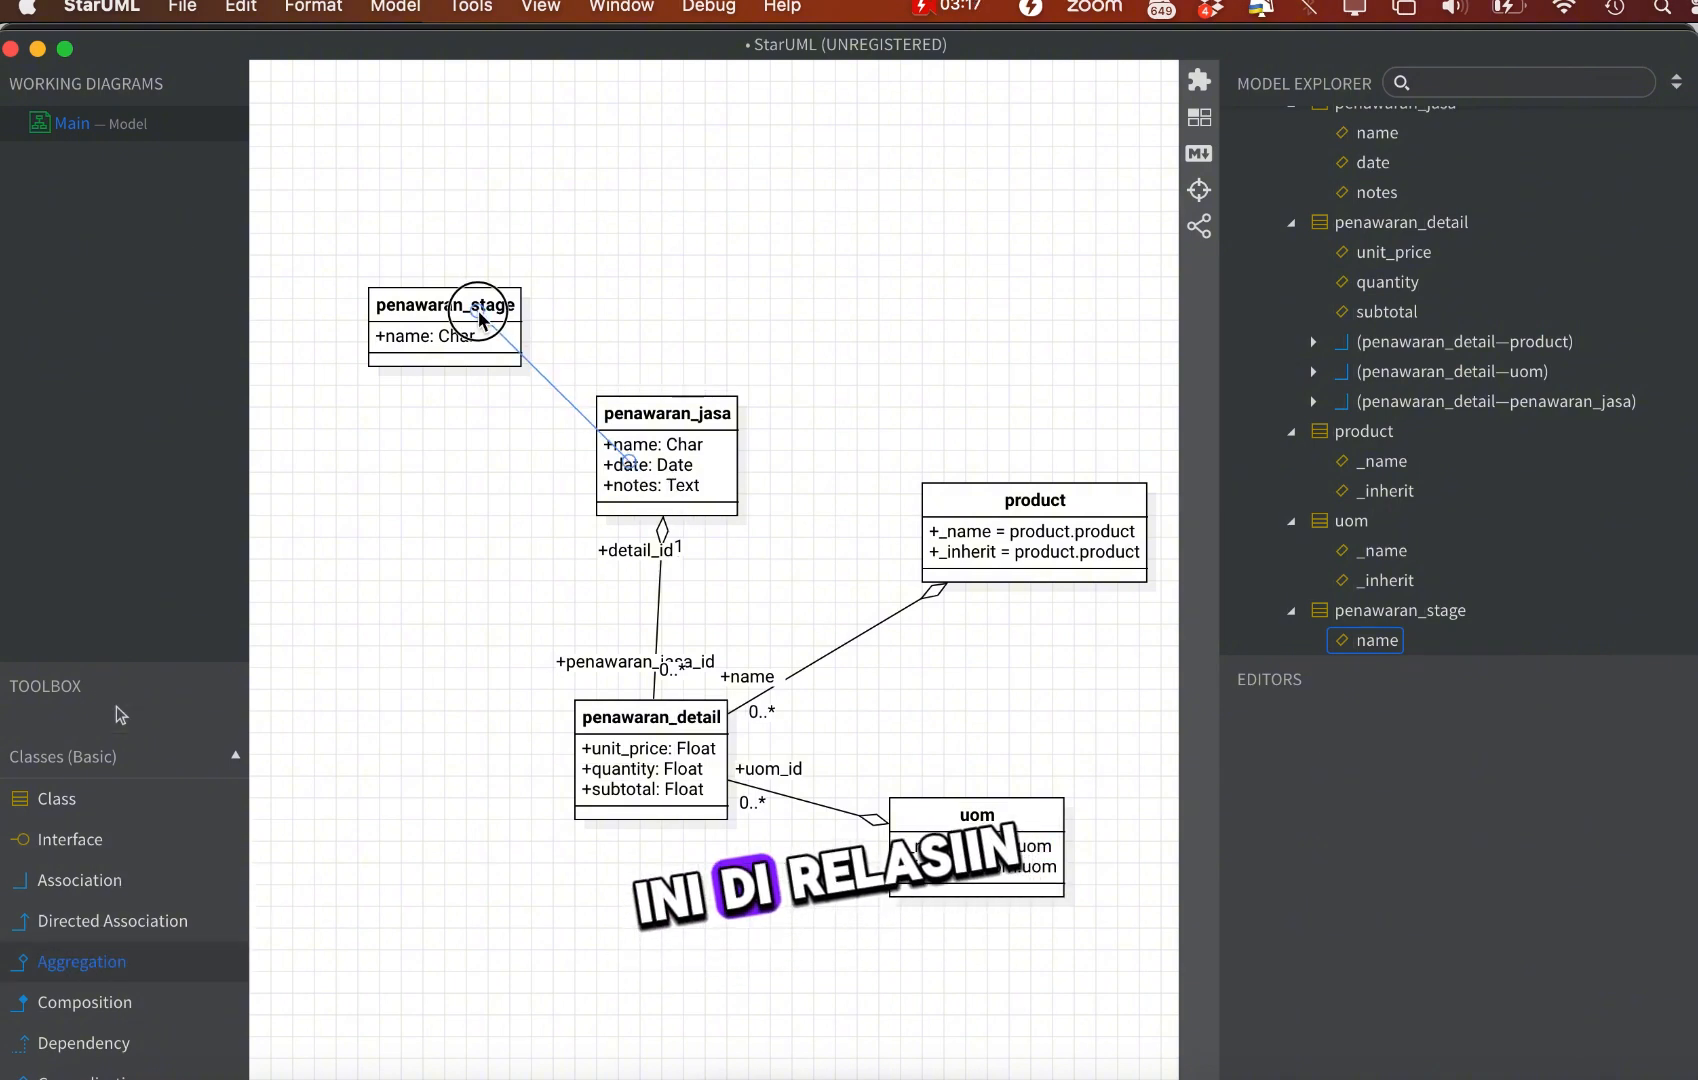
left_click_drag(676, 422, 806, 389)
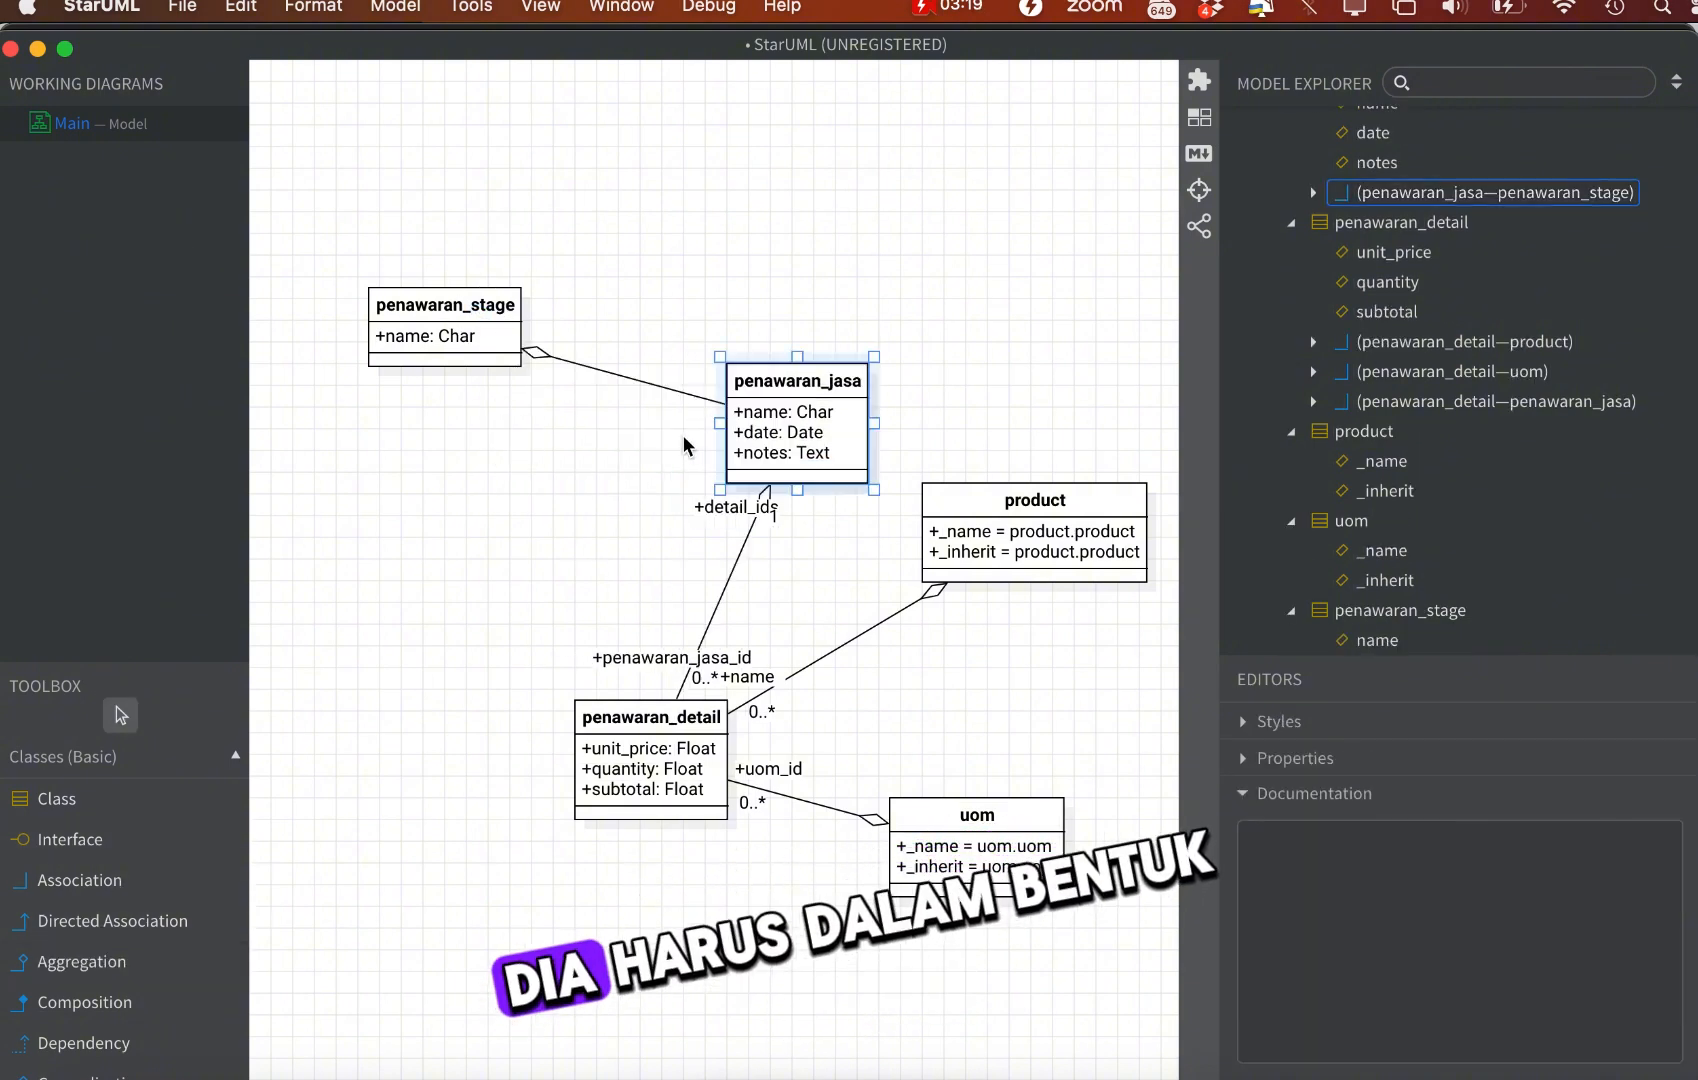
Name the aggregation's penawaran_jasa end stage_id and set its multiplicity to 0..*
left_click(706, 406)
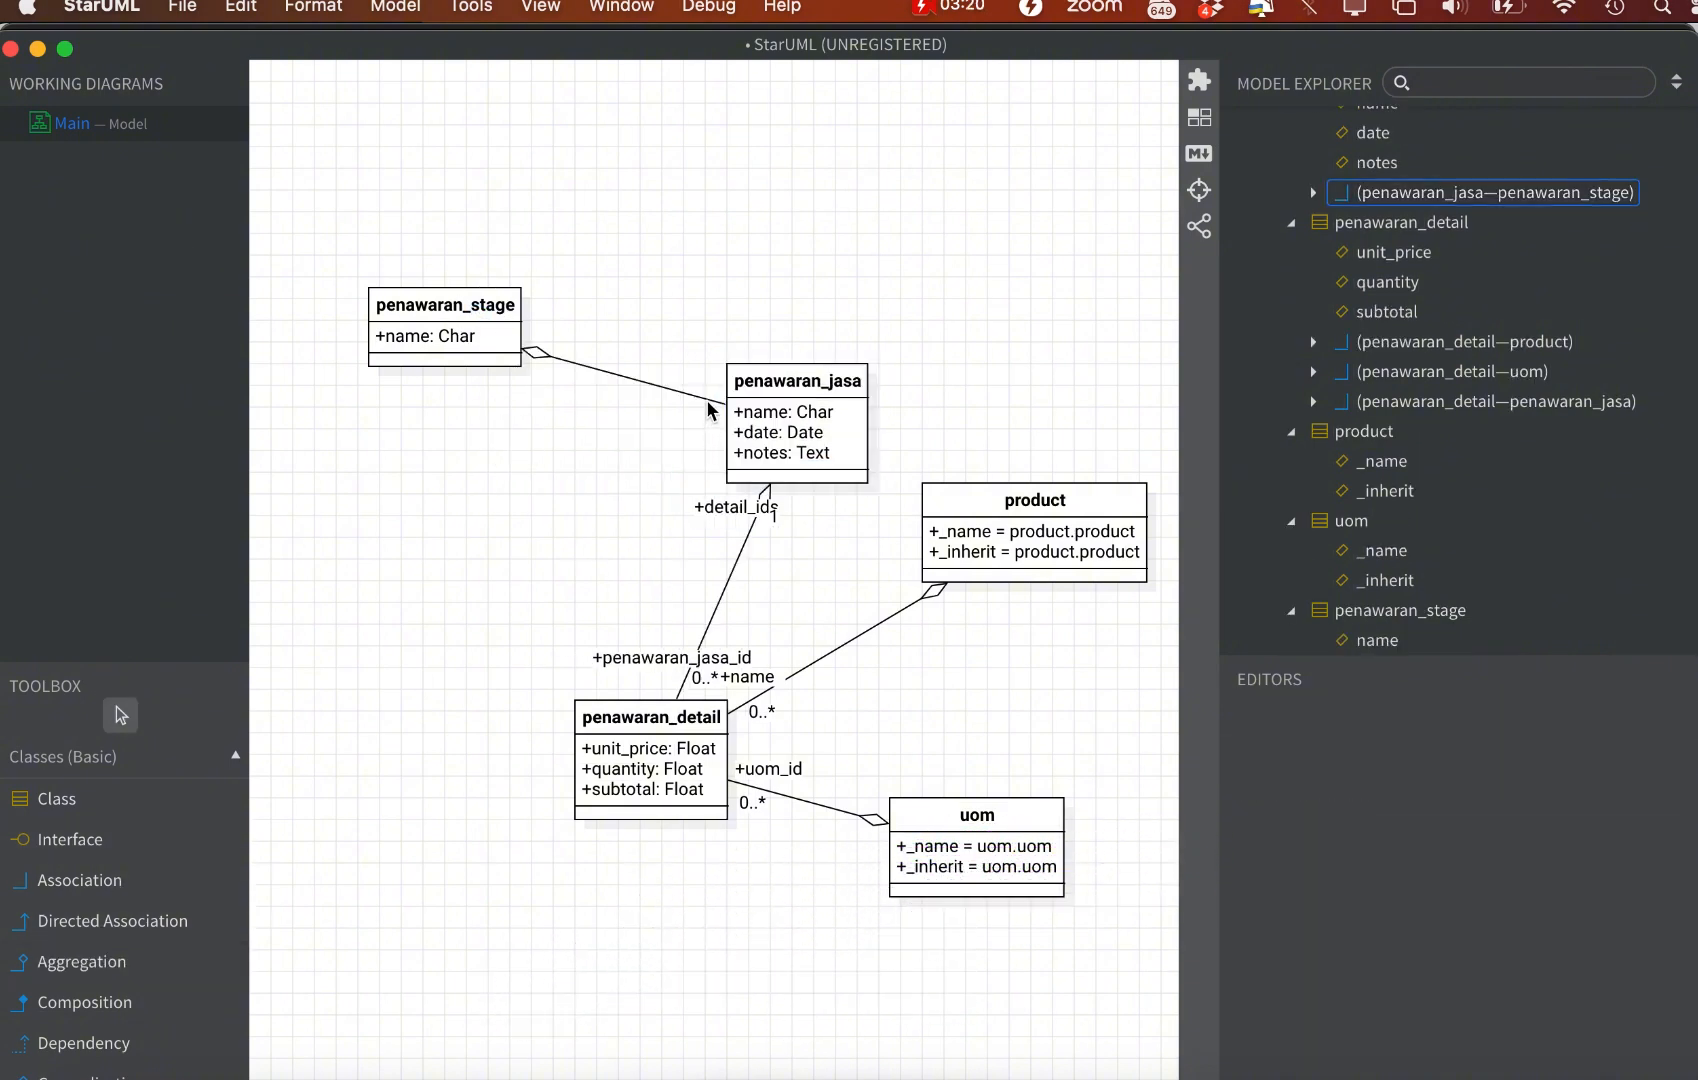
double_click(708, 403)
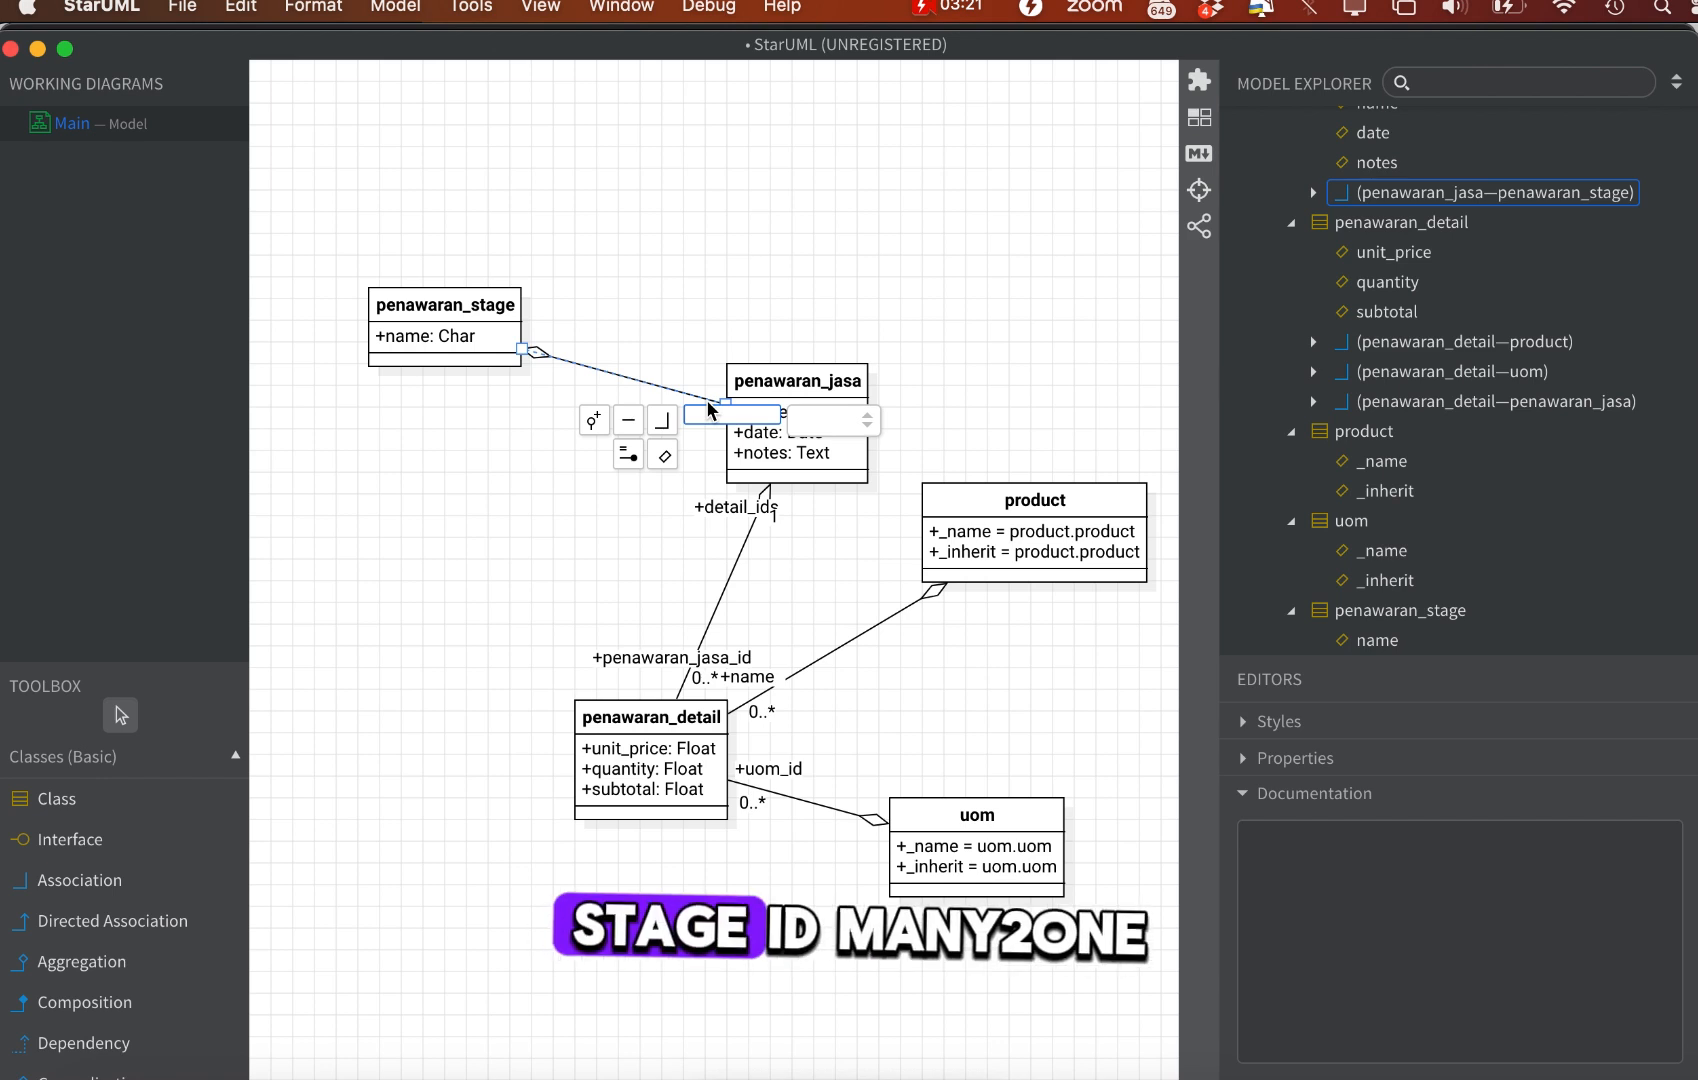
type("stage_id")
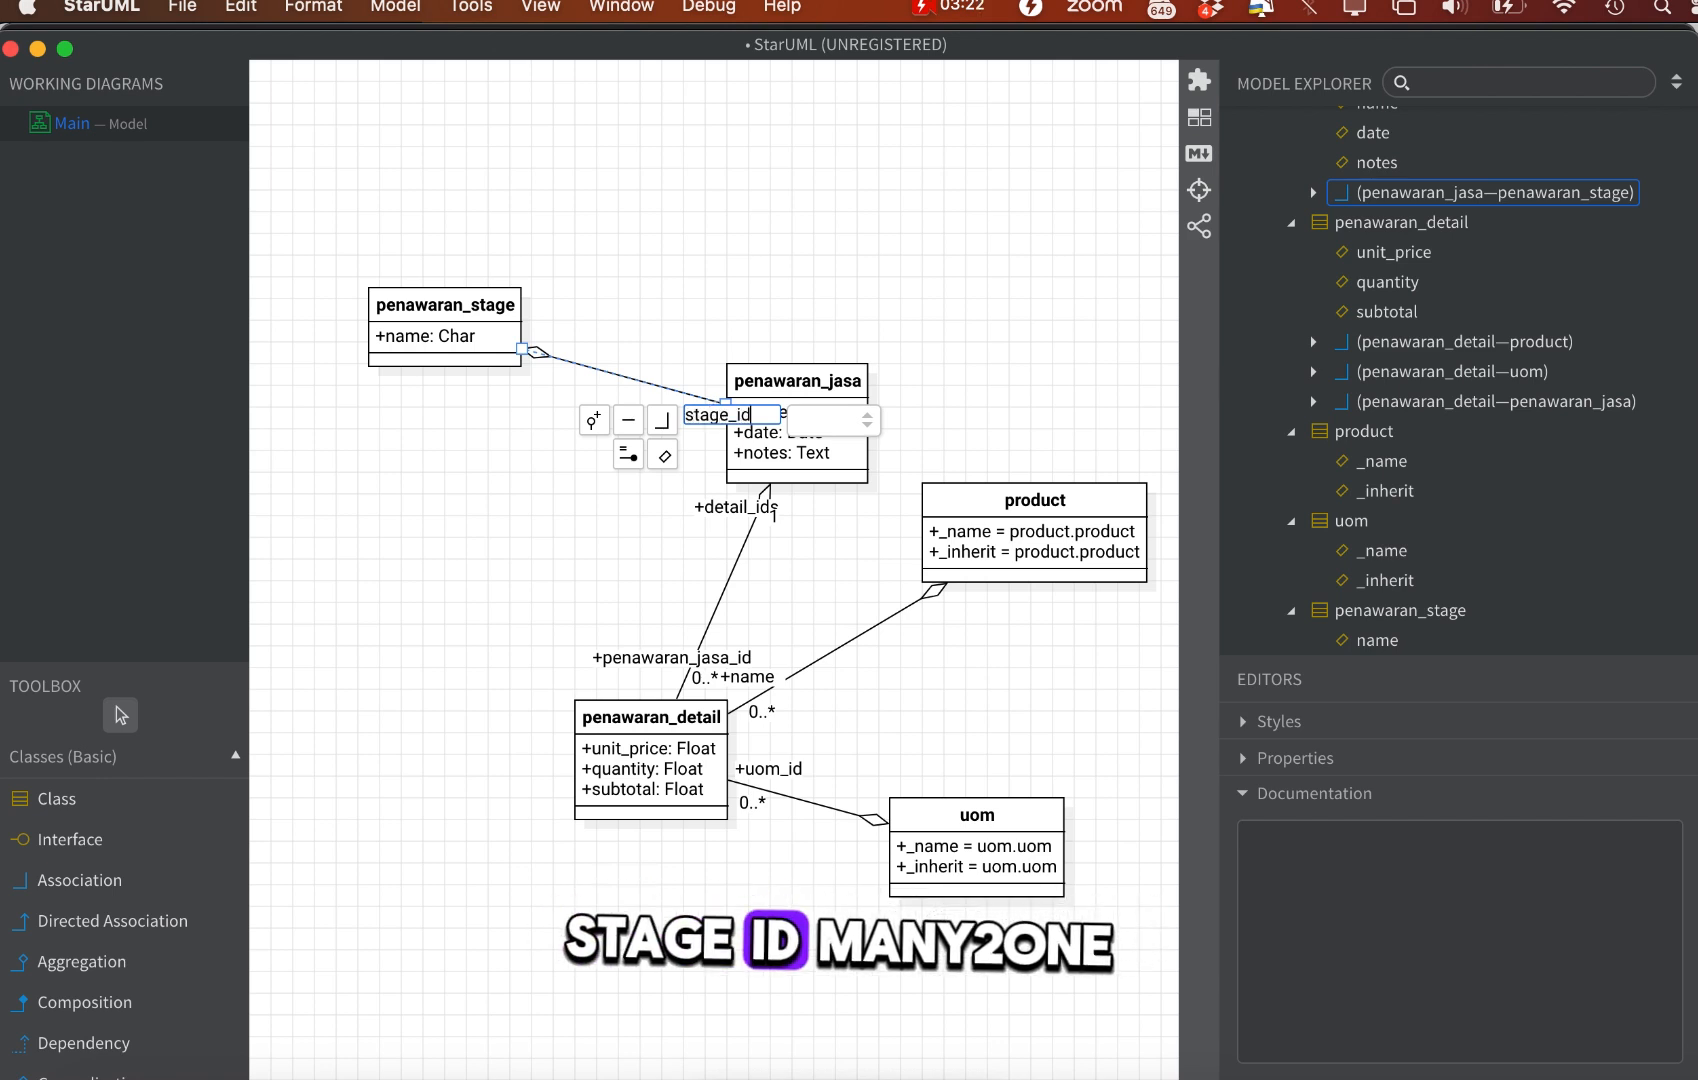
left_click(867, 420)
left_click(875, 490)
left_click(934, 397)
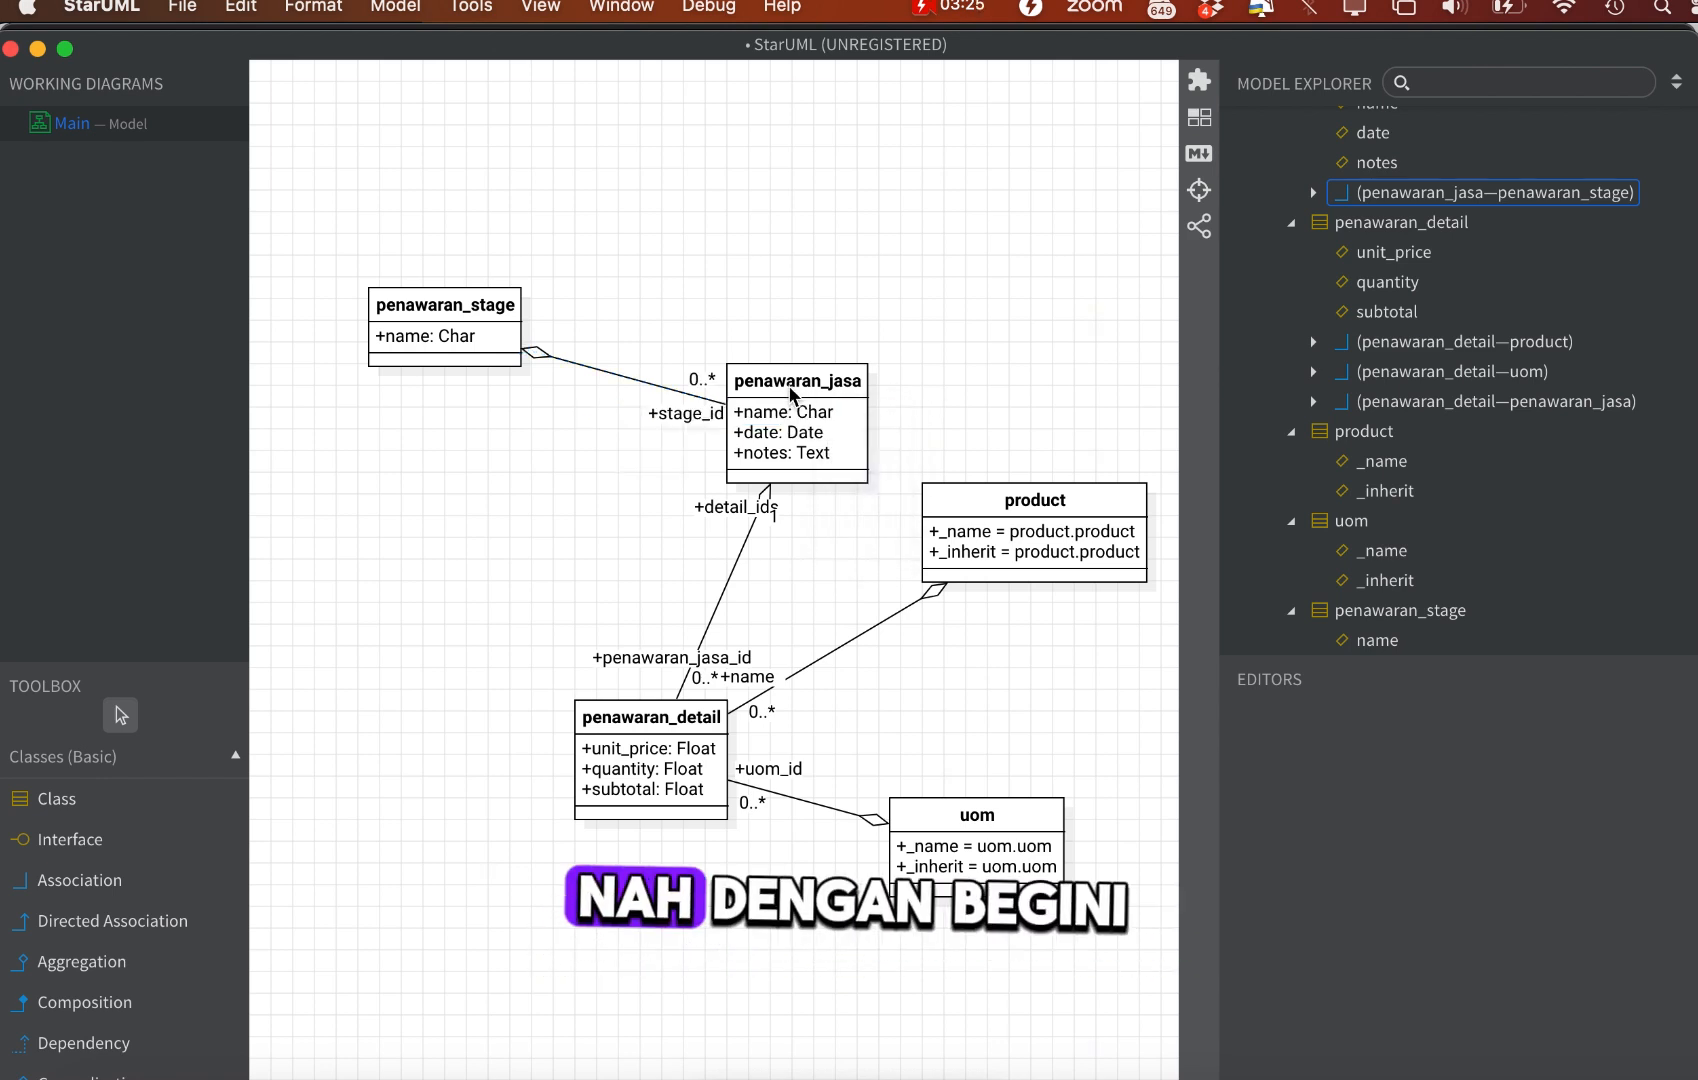
Move penawaran_jasa slightly left and penawaran_stage up and to the left to space out their aggregation
left_click_drag(792, 394, 759, 393)
left_click_drag(455, 298, 412, 254)
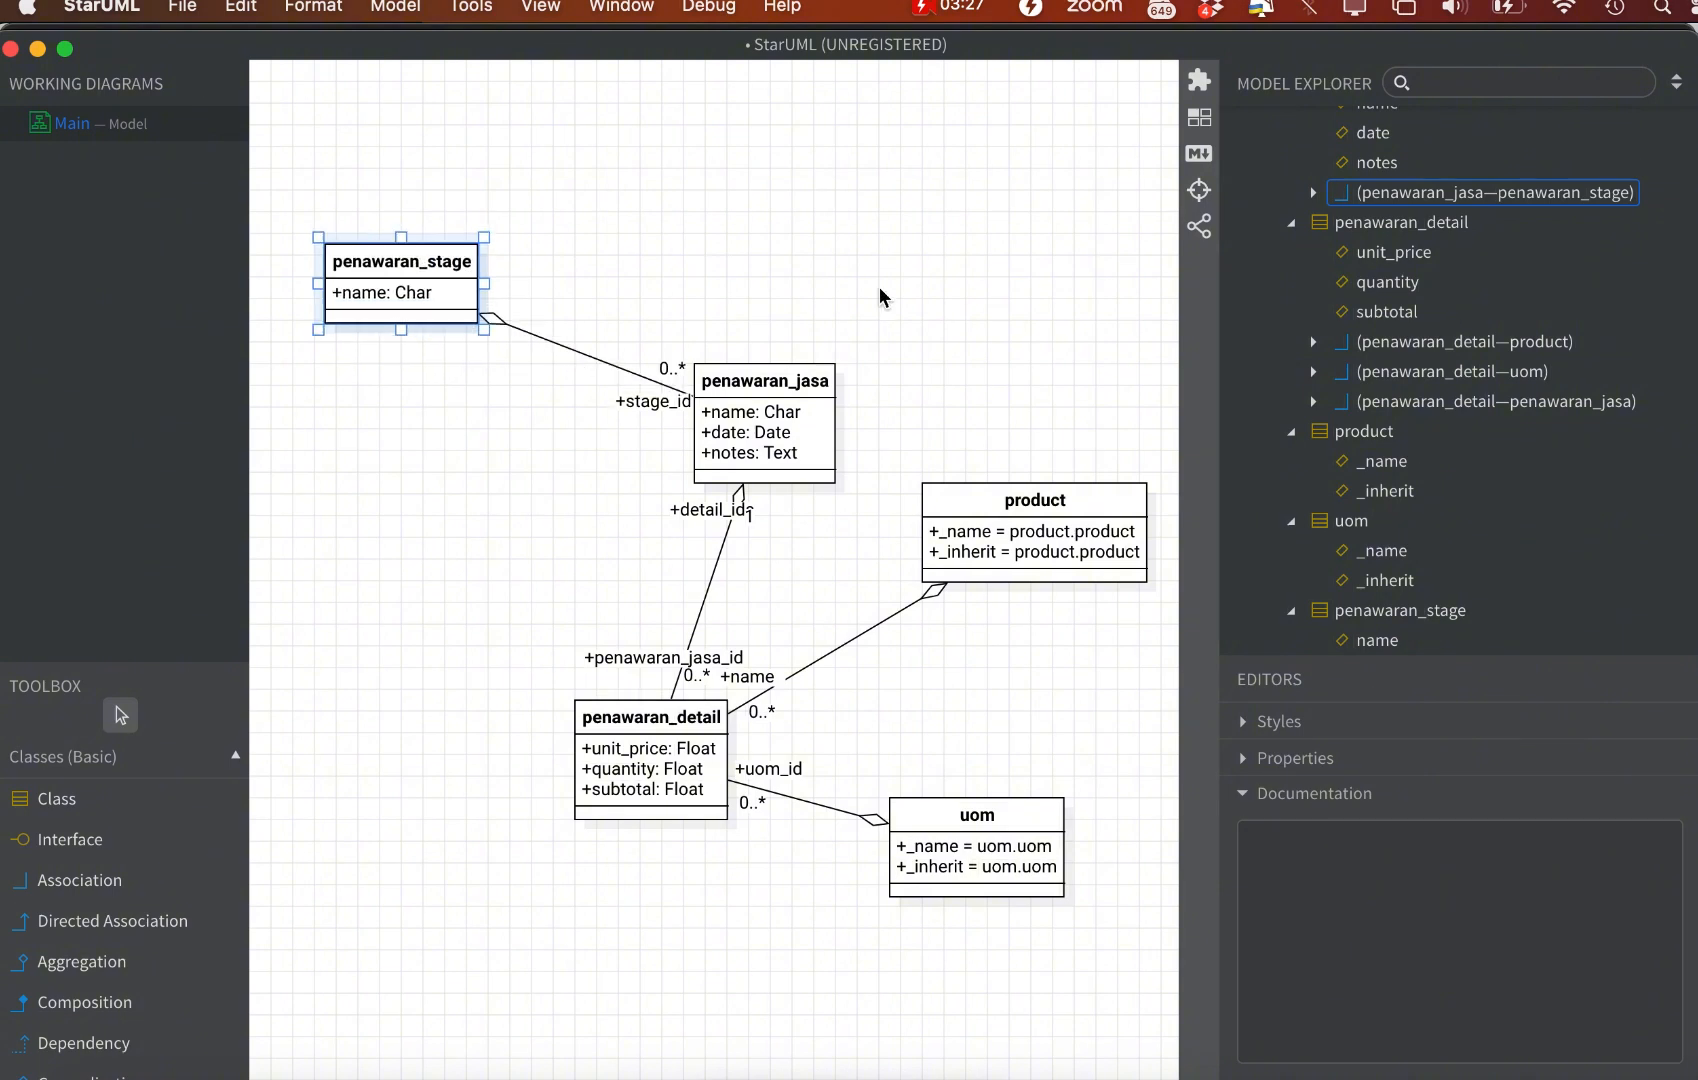
left_click(884, 297)
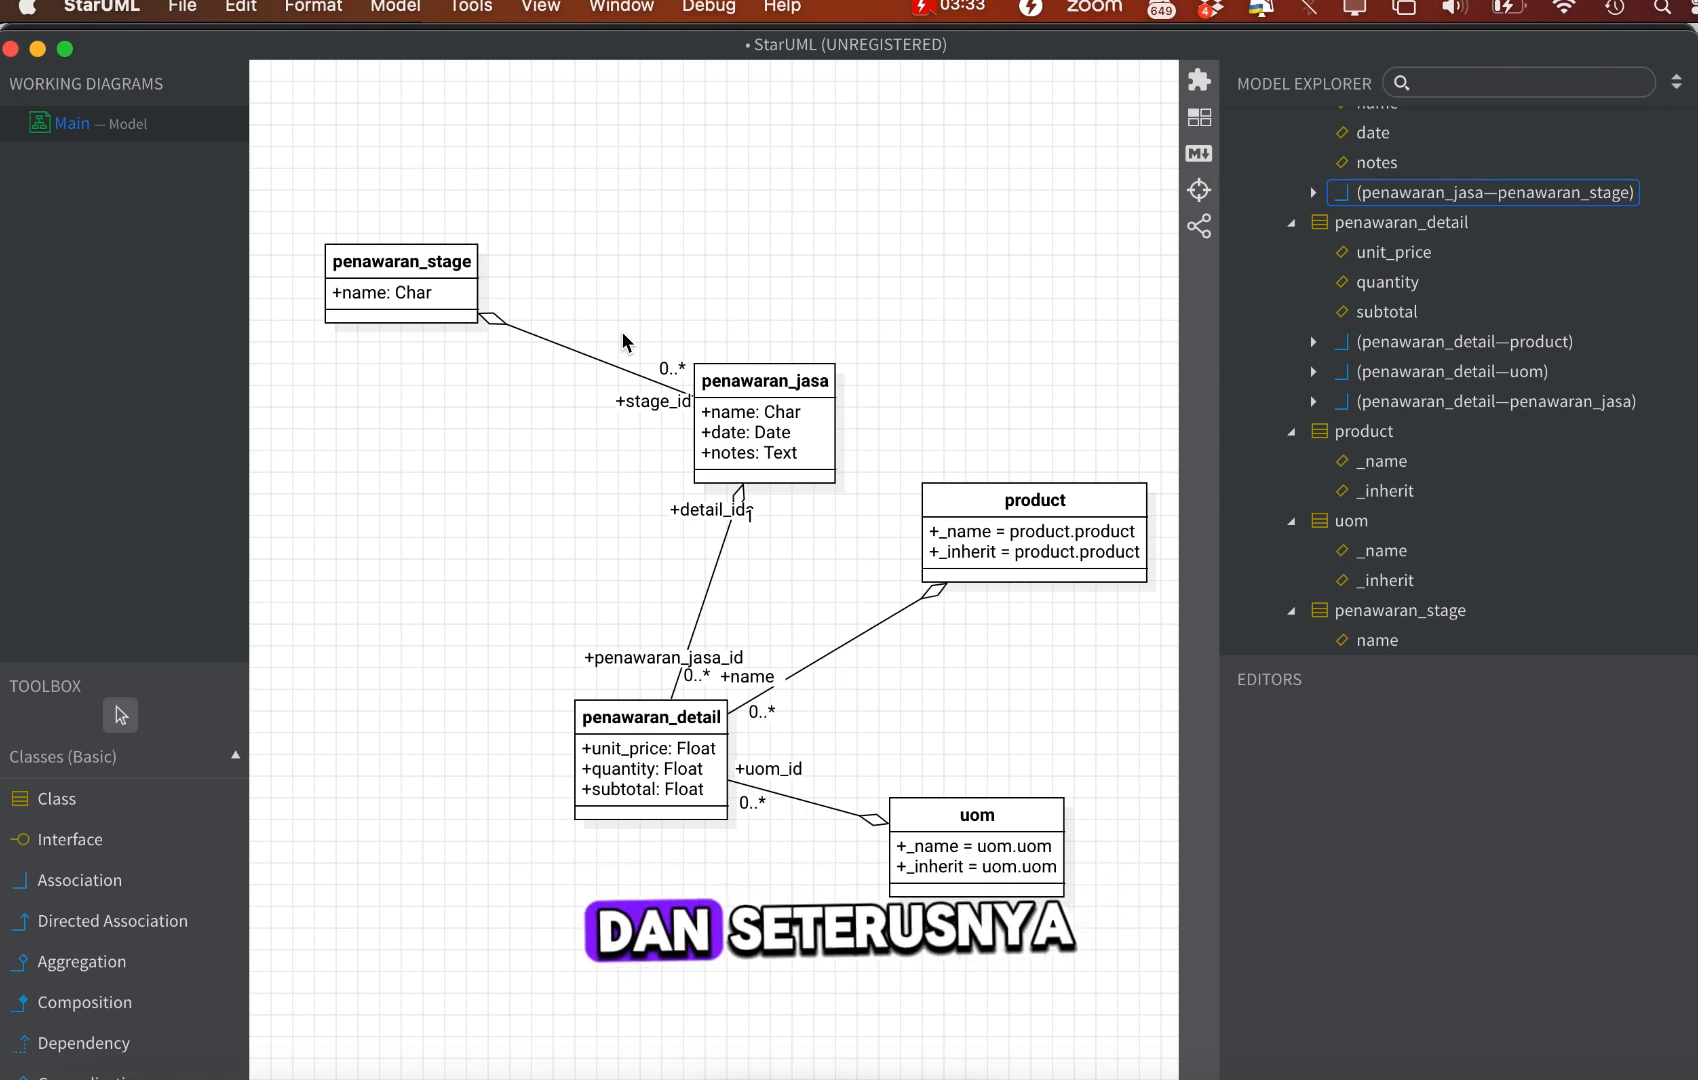
left_click(385, 280)
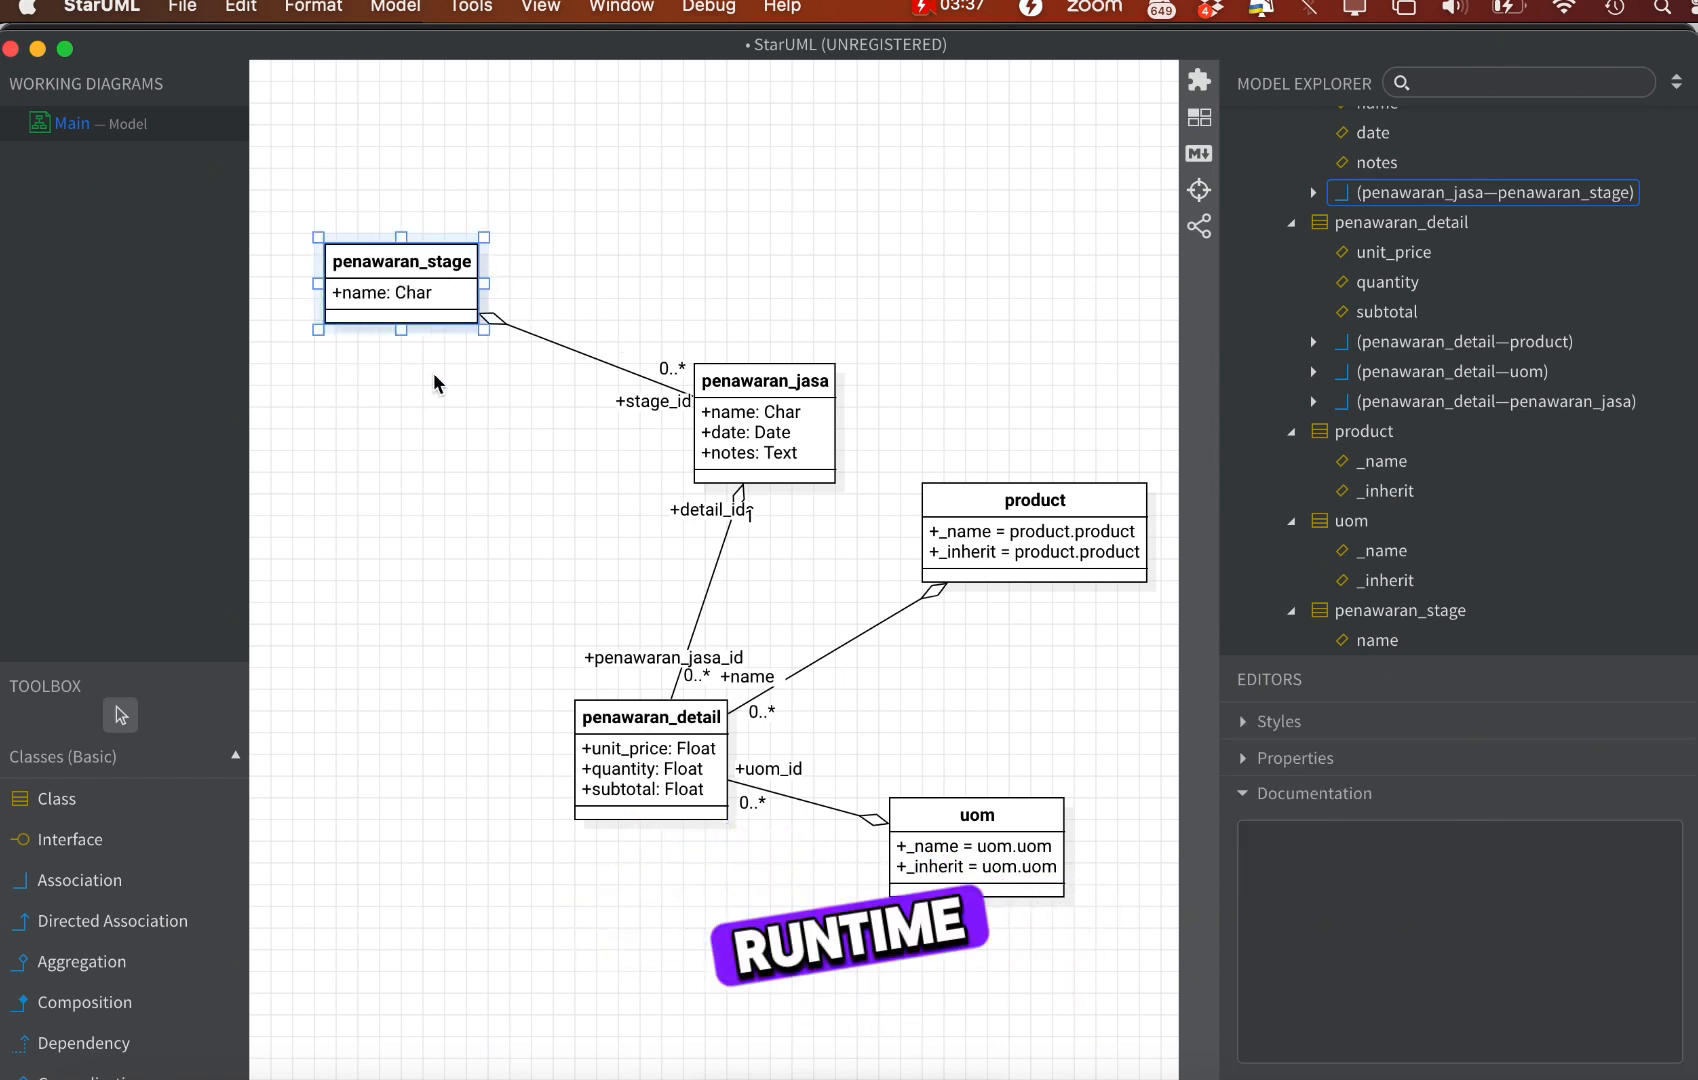
Add the attribute state: Selection to the penawaran_jasa class below notes
left_click(745, 458)
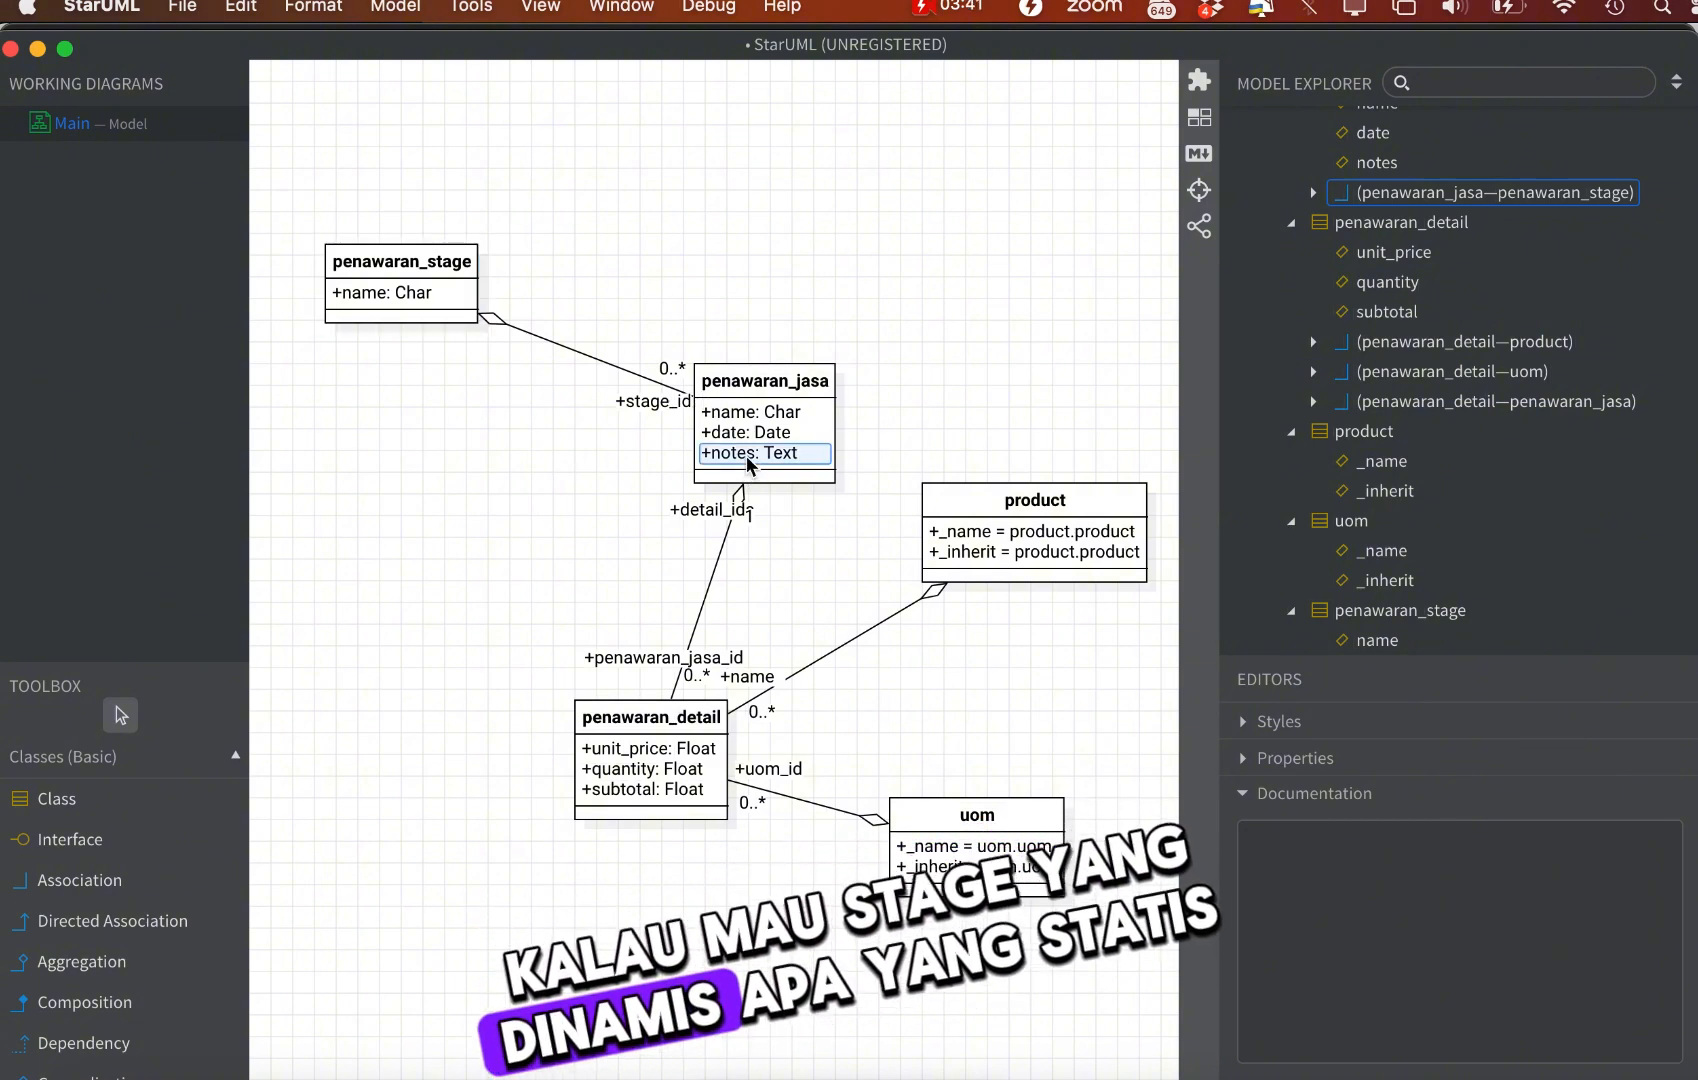
double_click(750, 458)
left_click(857, 460)
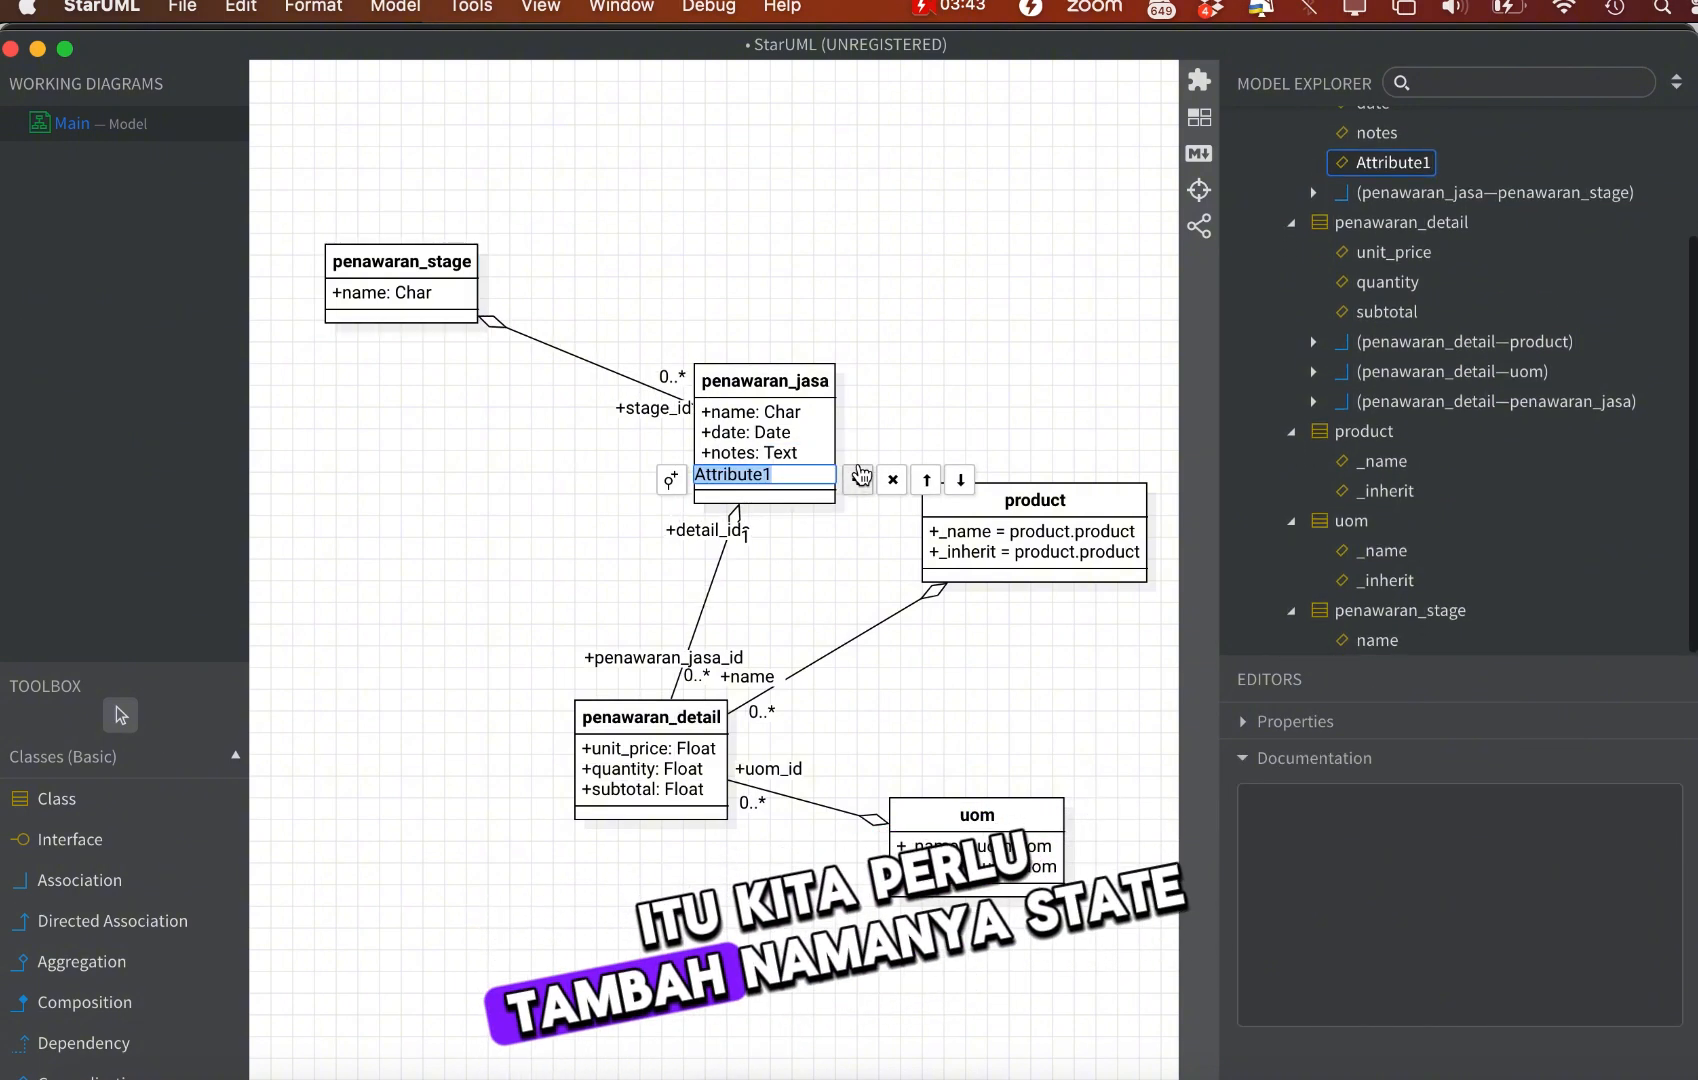
type("st")
type("ate")
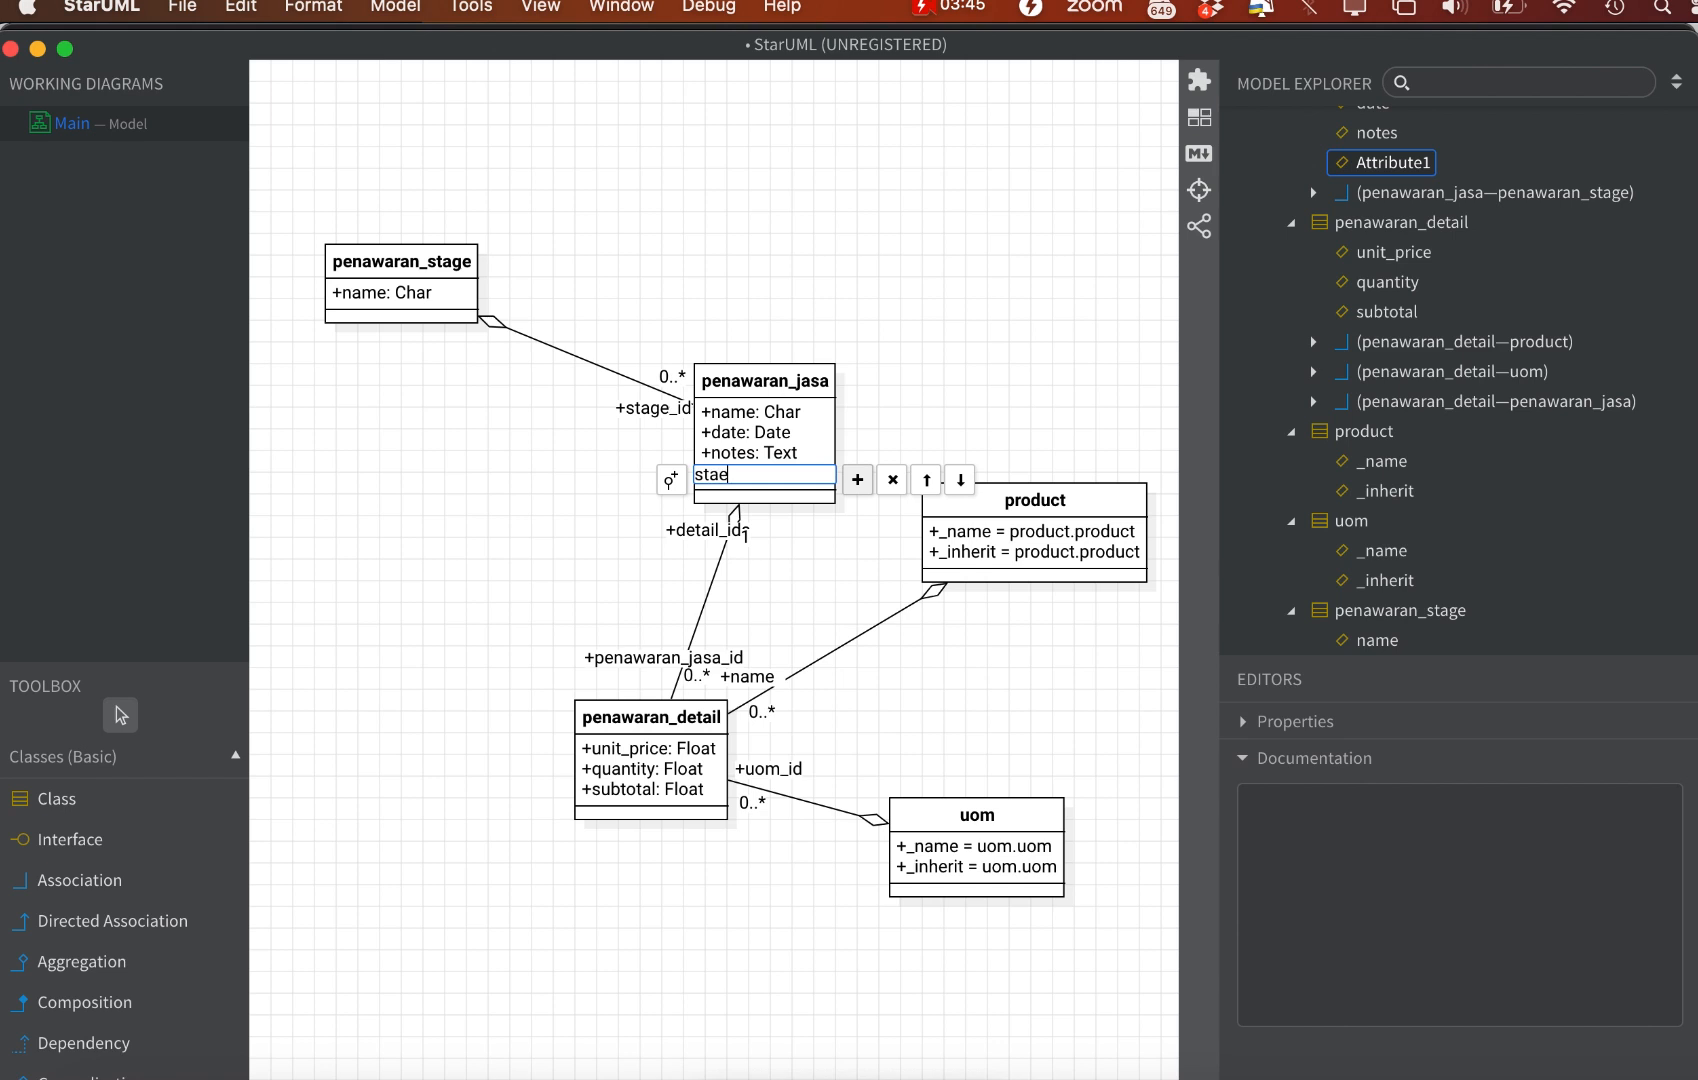
key("BackSpace")
type("te: Selection")
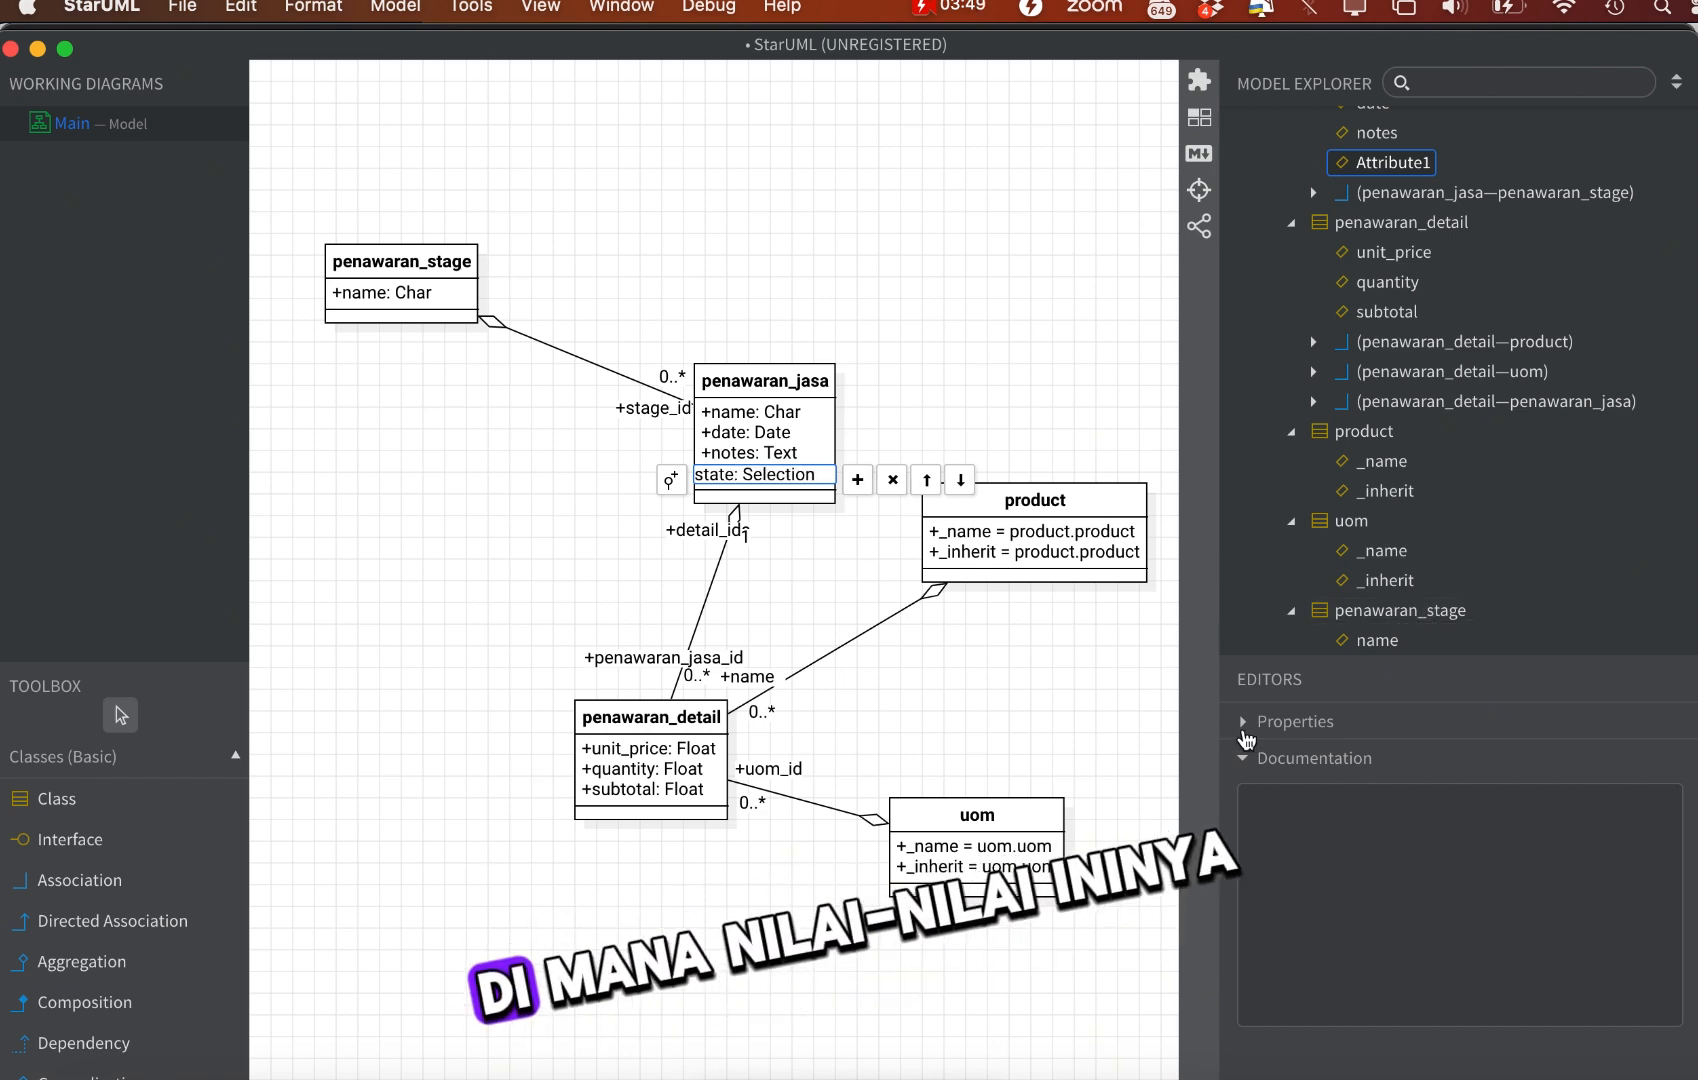
Look through the state attribute's properties down to its default value and delete the attribute from penawaran_jasa
left_click(1243, 724)
scroll(1450, 770, "down", 5)
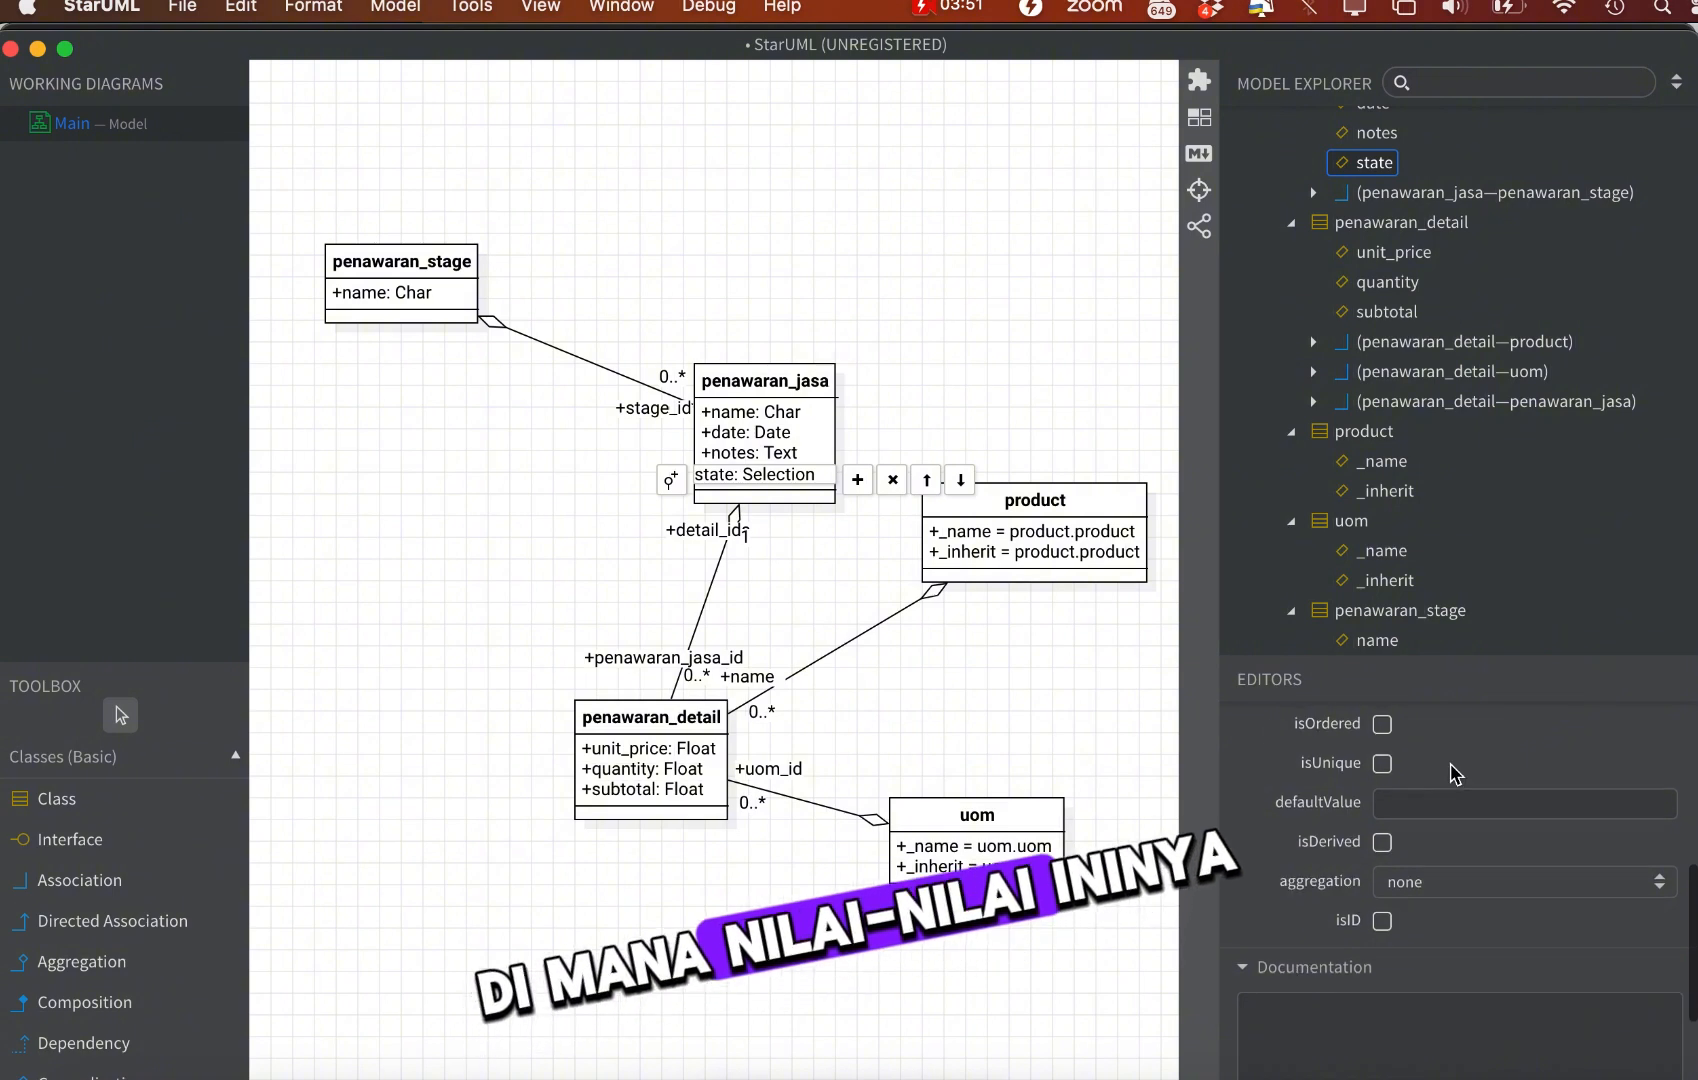
scroll(1445, 773, "up", 2)
left_click(1418, 940)
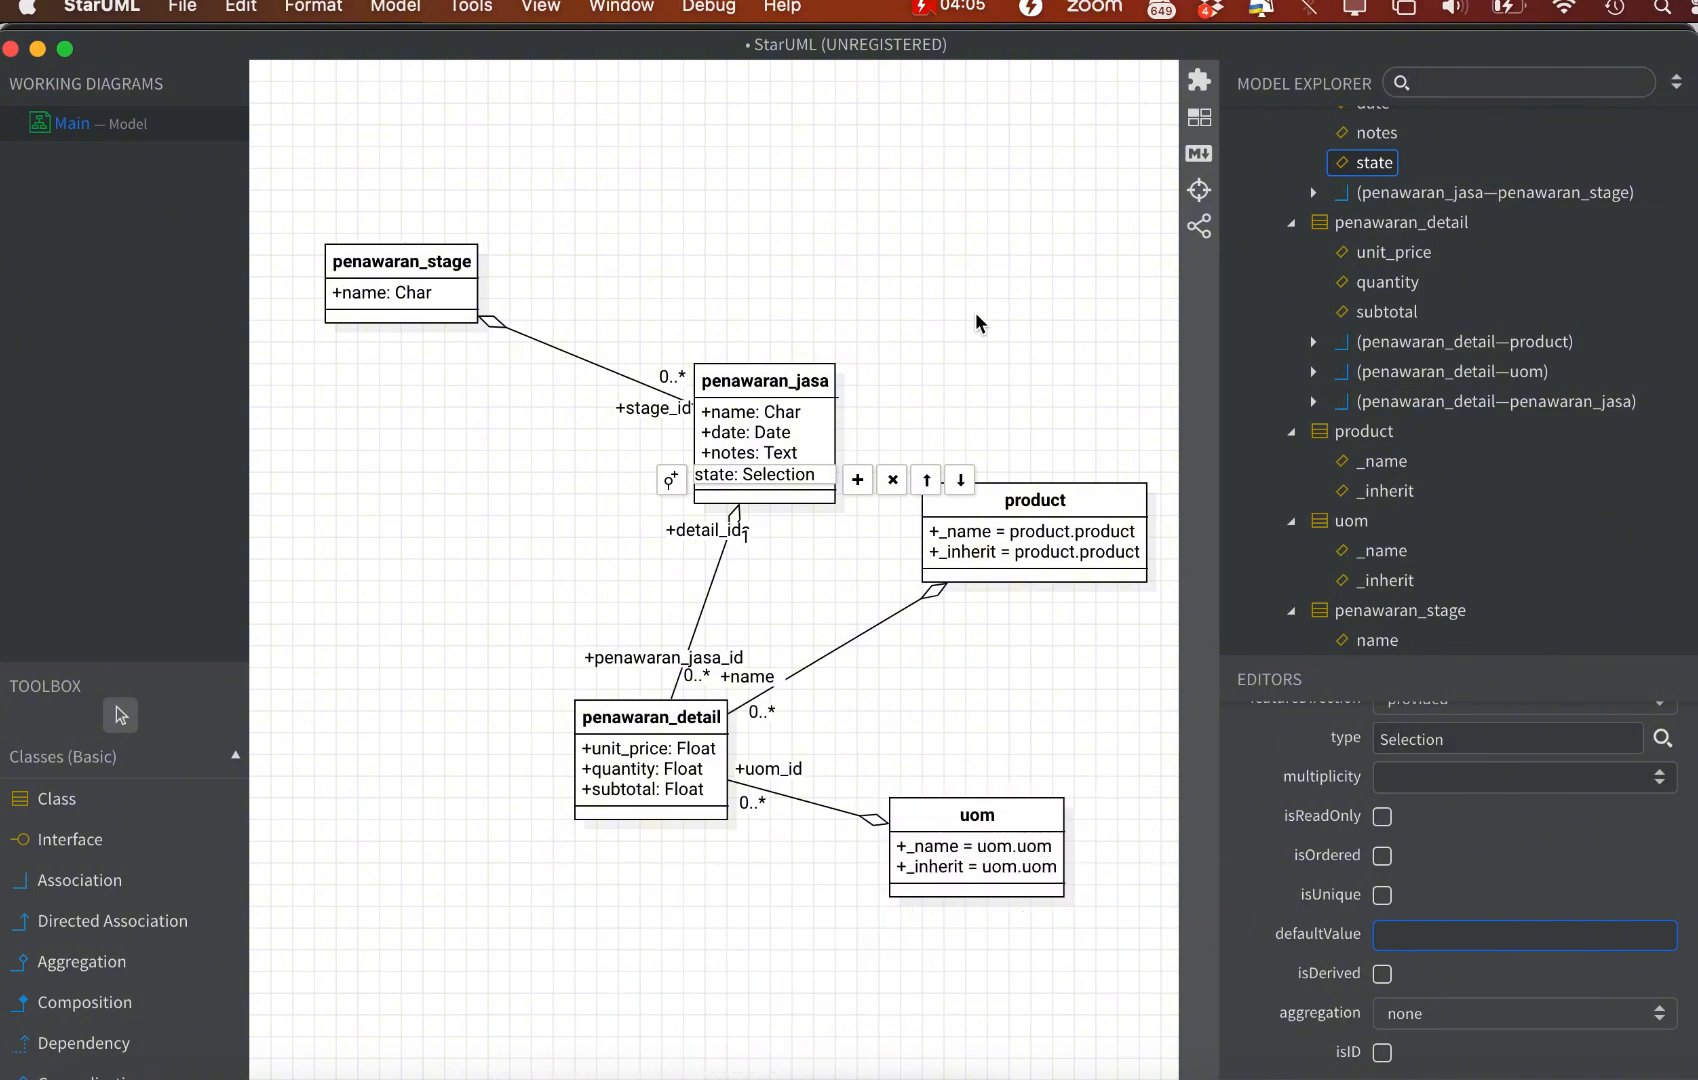
left_click(893, 479)
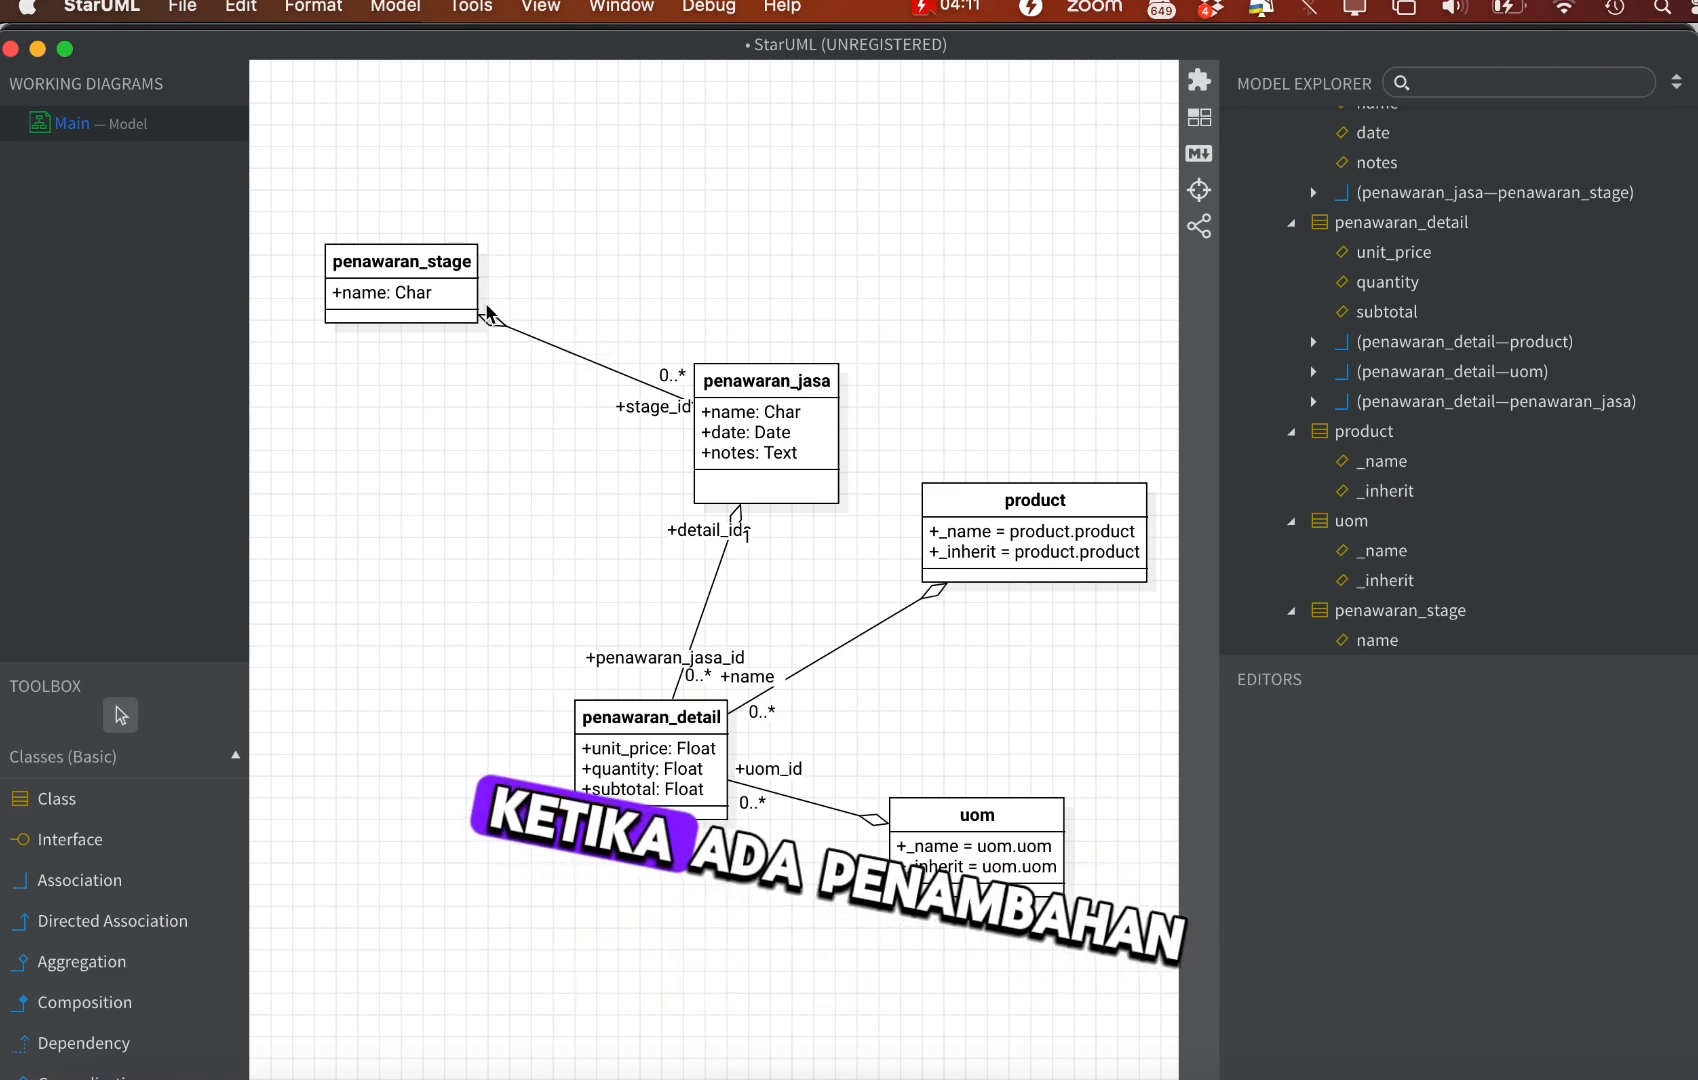
Start the penawaran_stage class documentation as a JSON object containing "is_a_stage":true
left_click(427, 292)
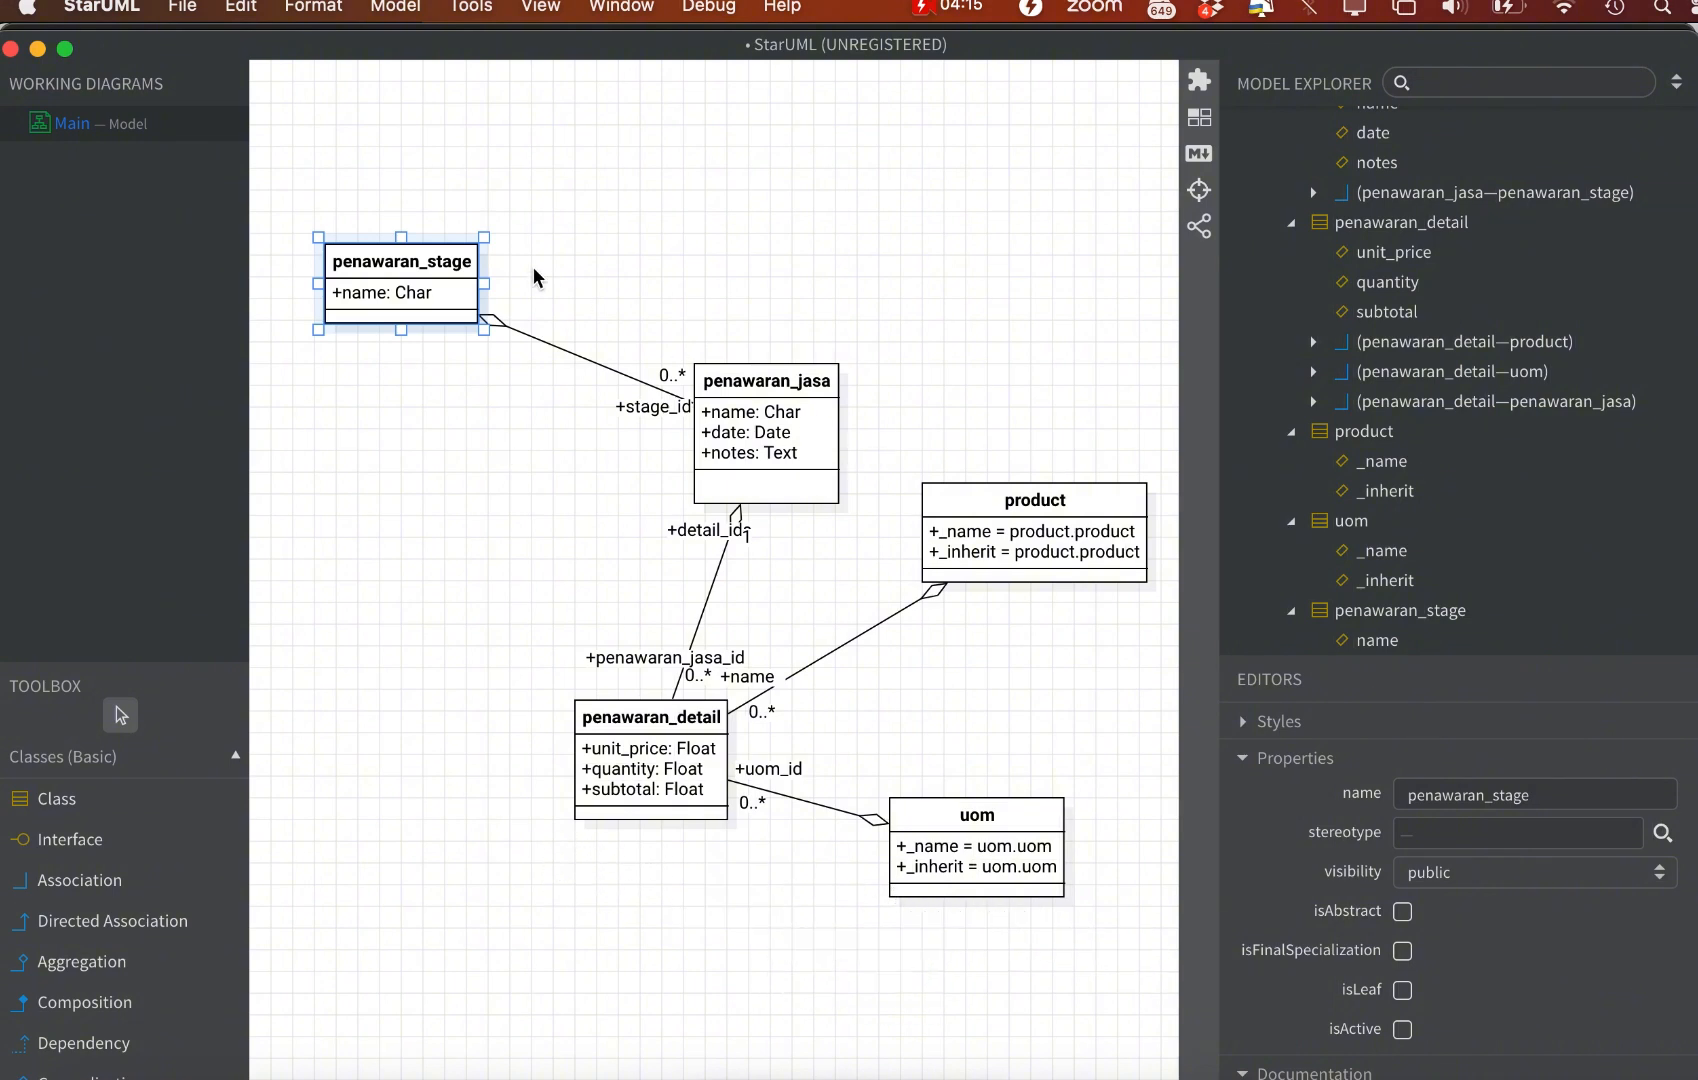
left_click(1244, 760)
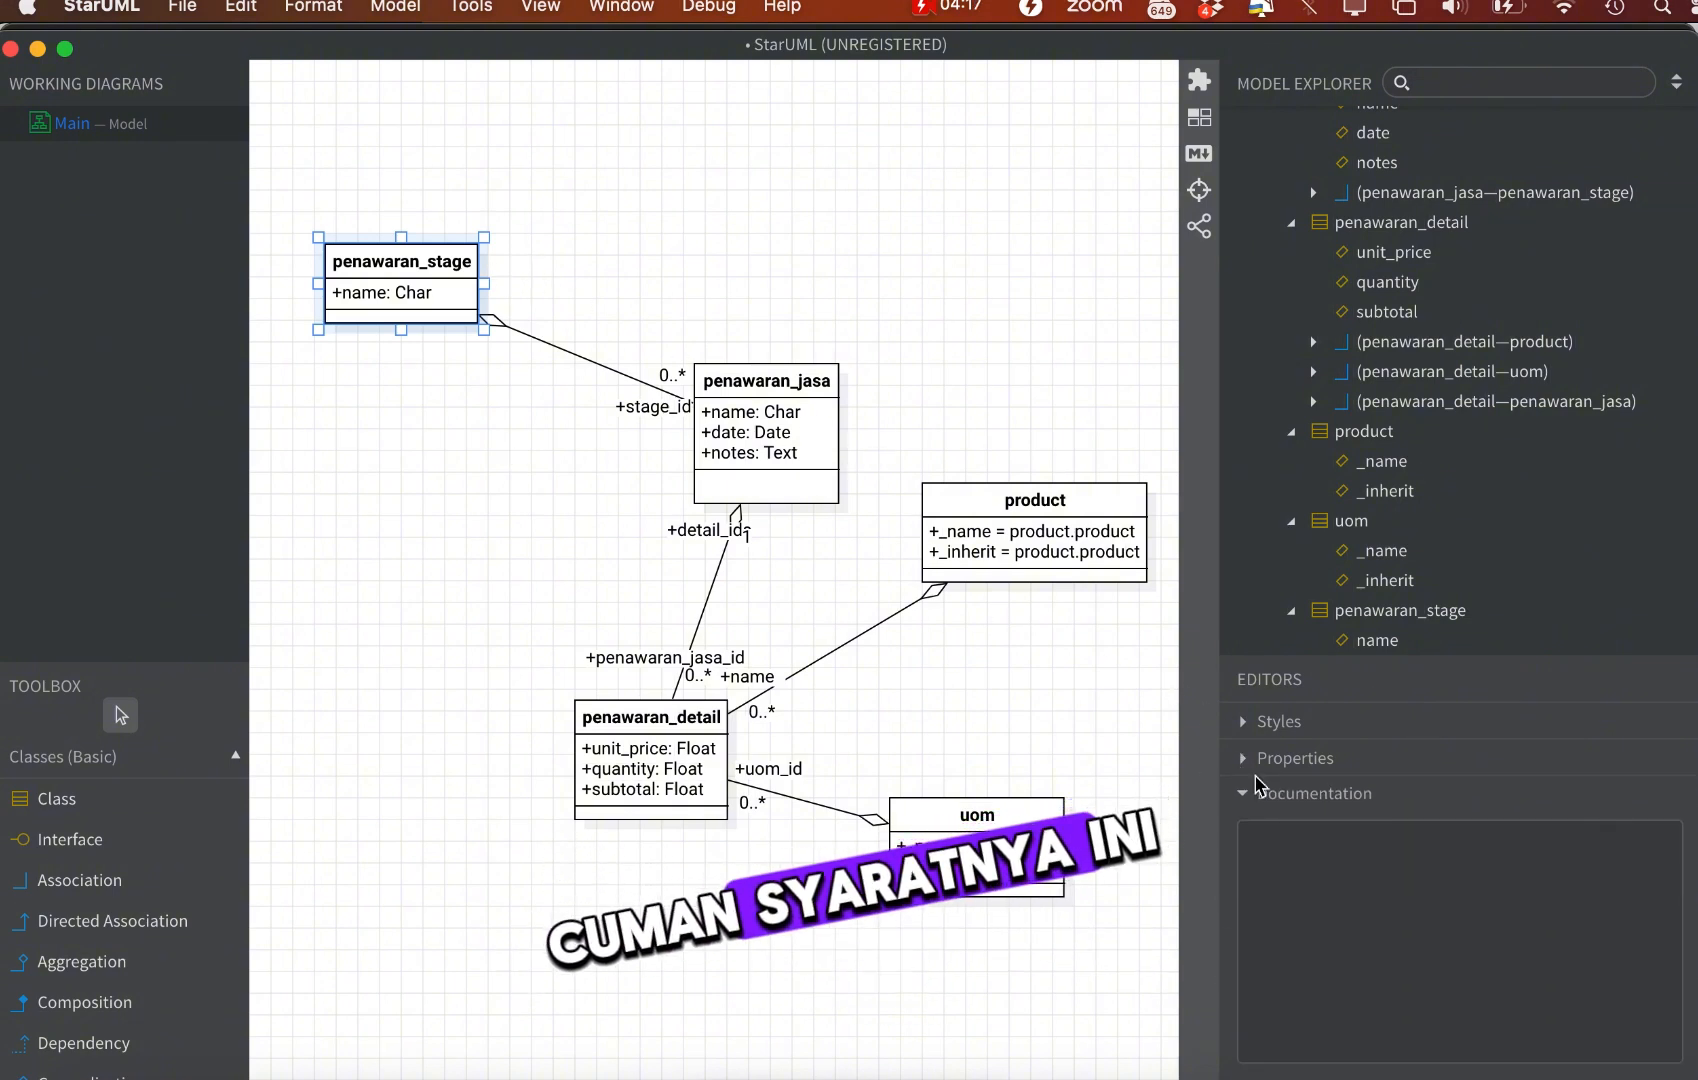
type("{")
key("Return")
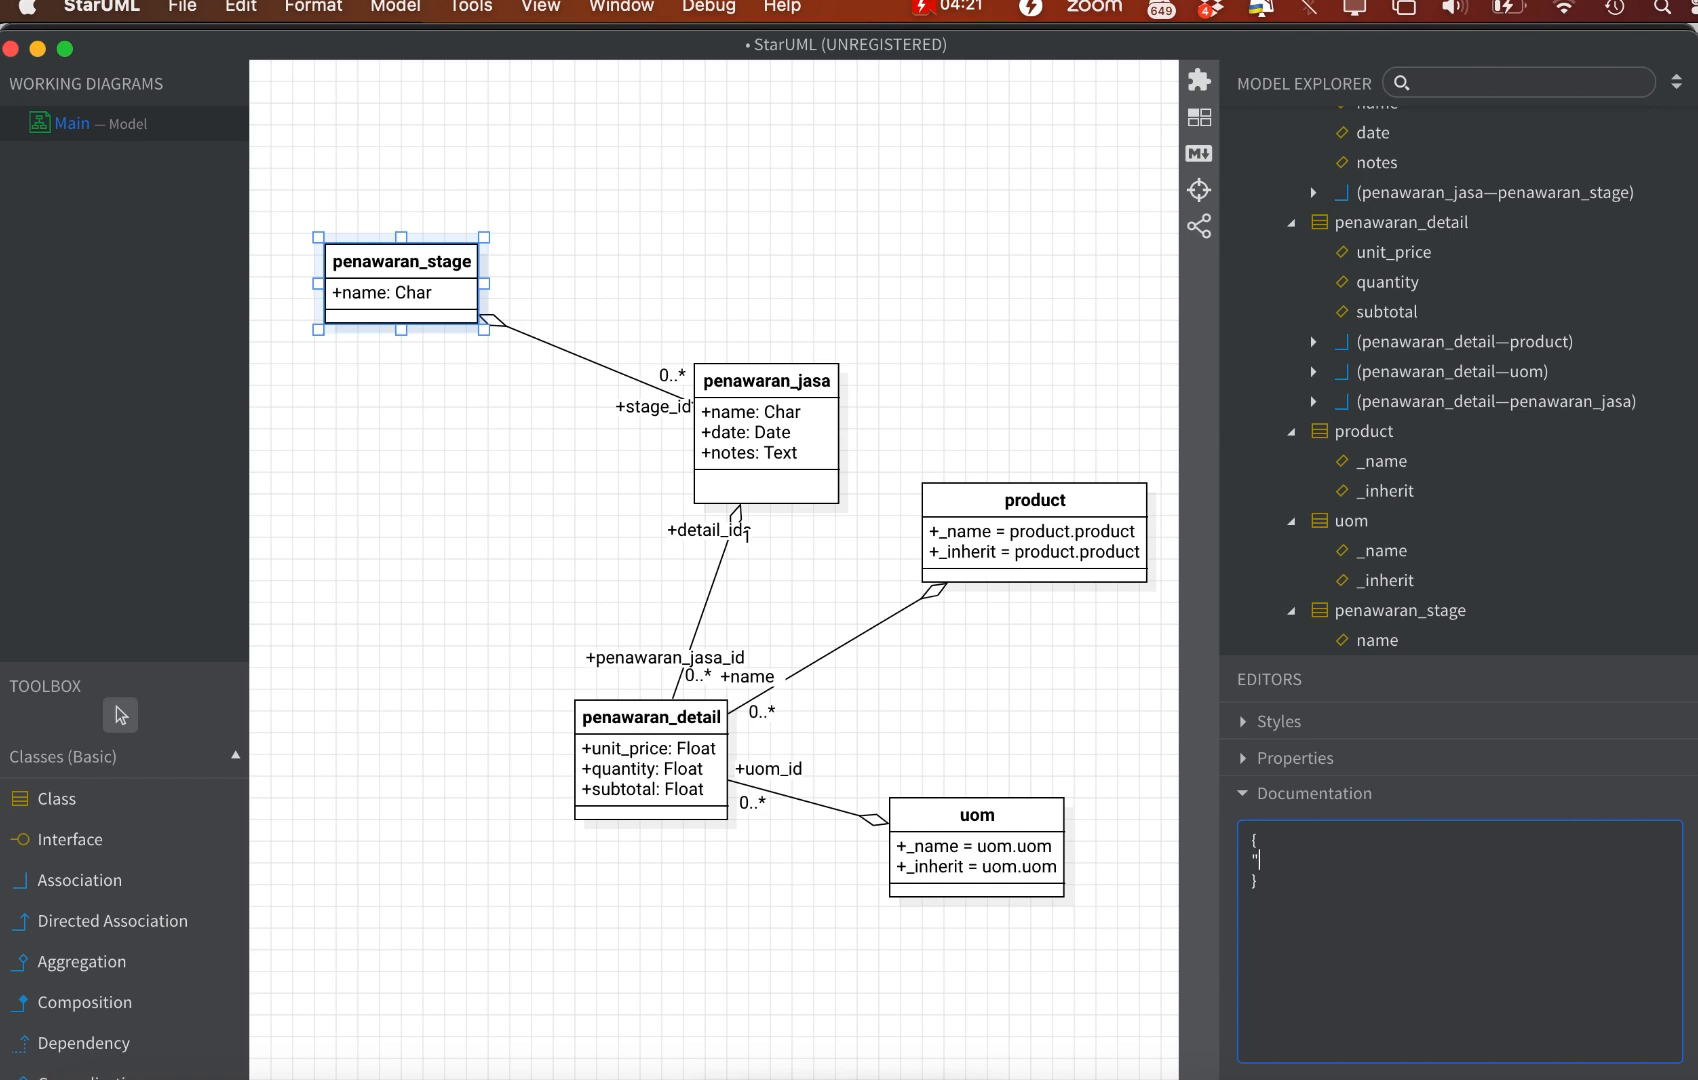
type("\"is_a_stage\":true,")
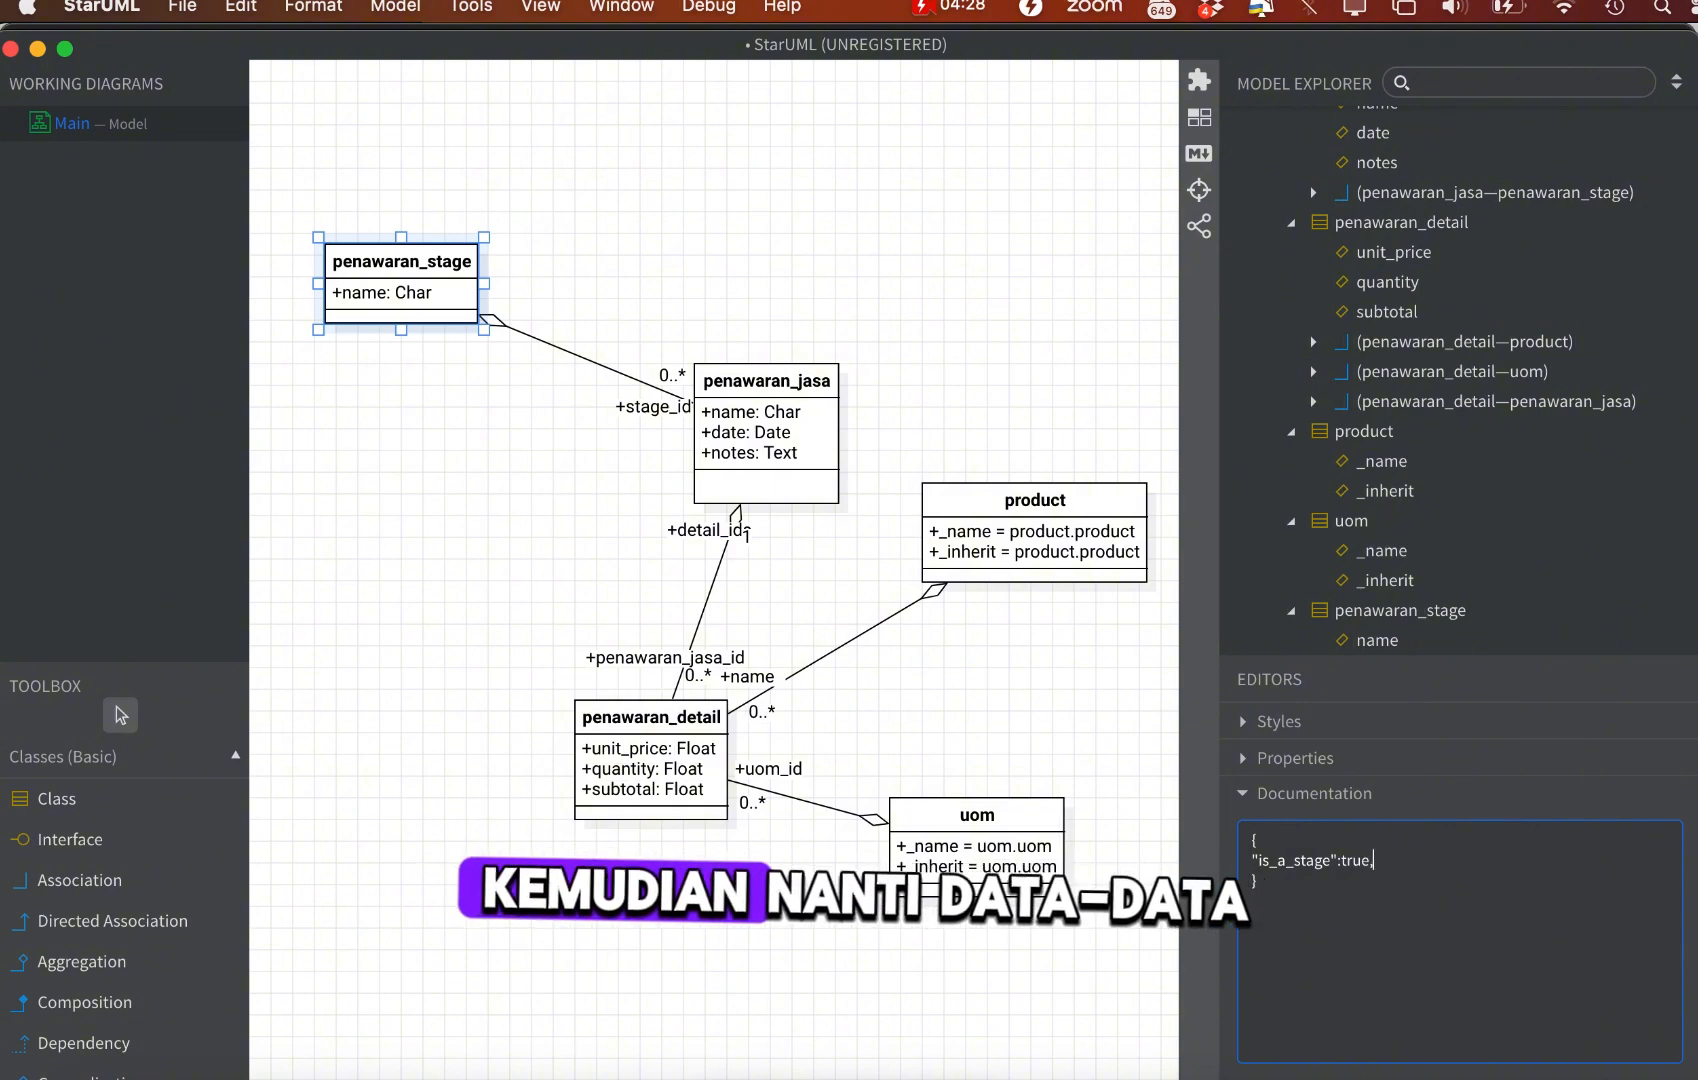
Add an empty list as "data":[] to the JSON documentation of penawaran_stage
key("Return")
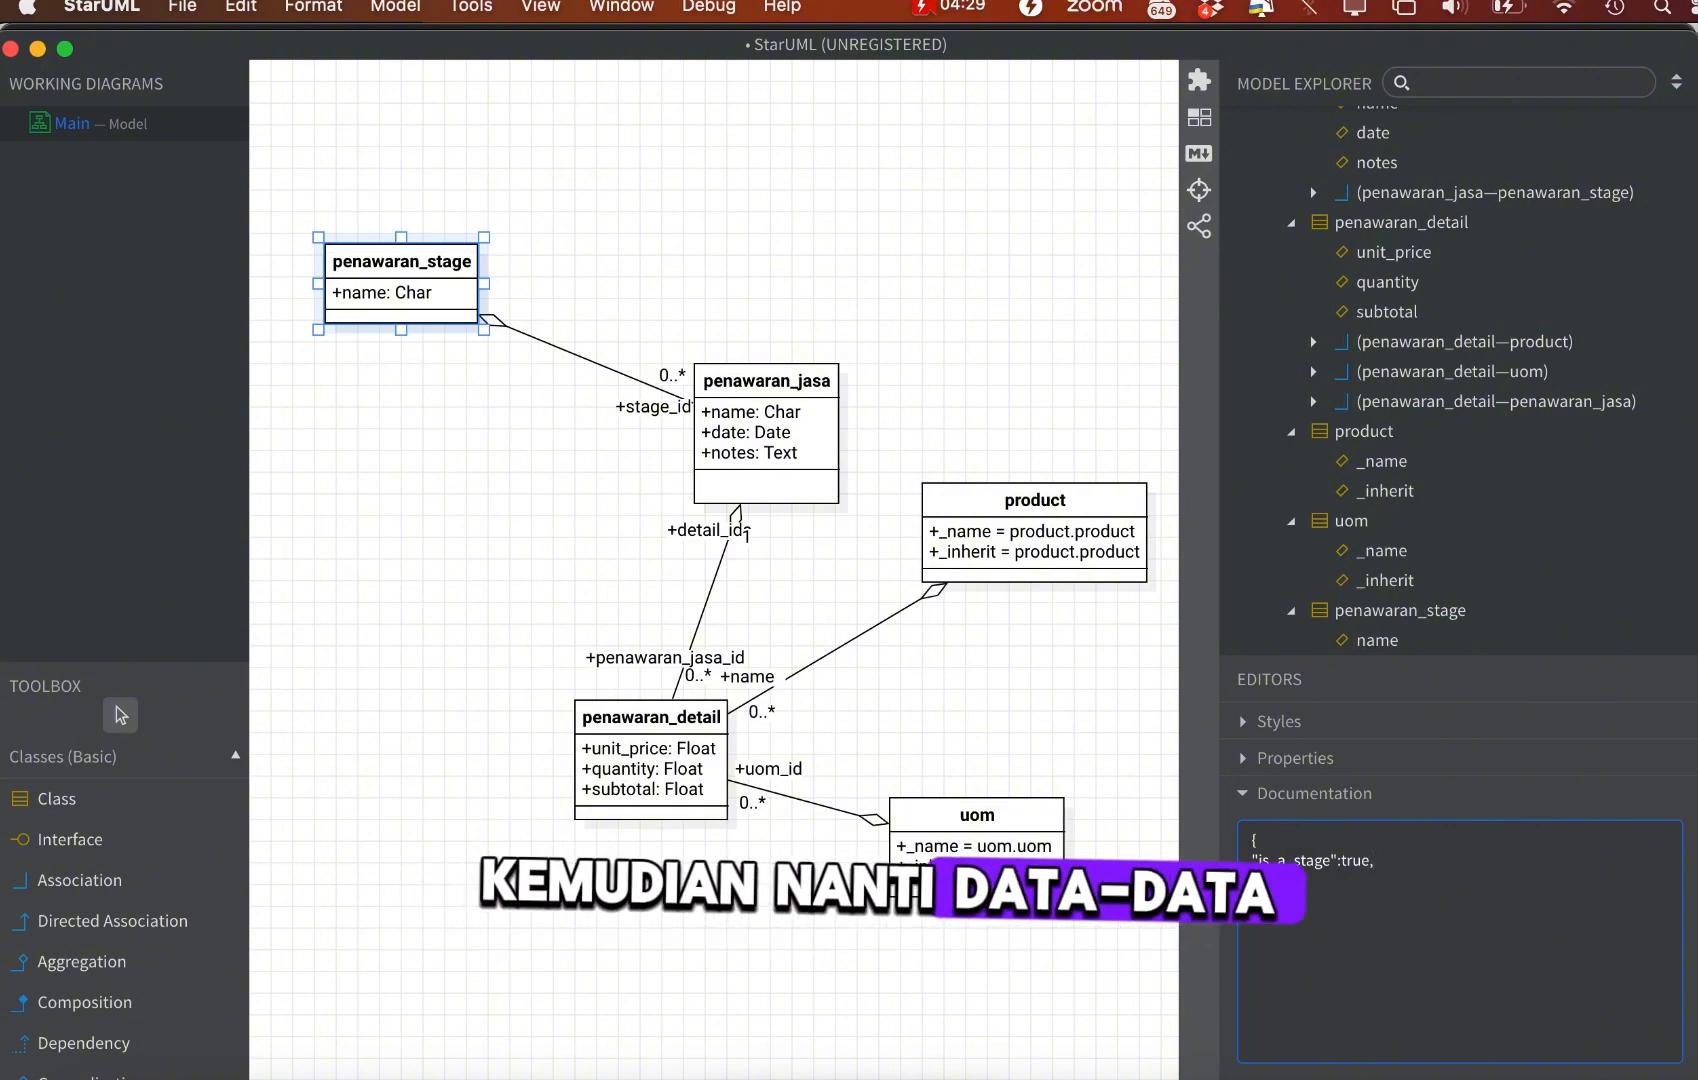
type("\"date")
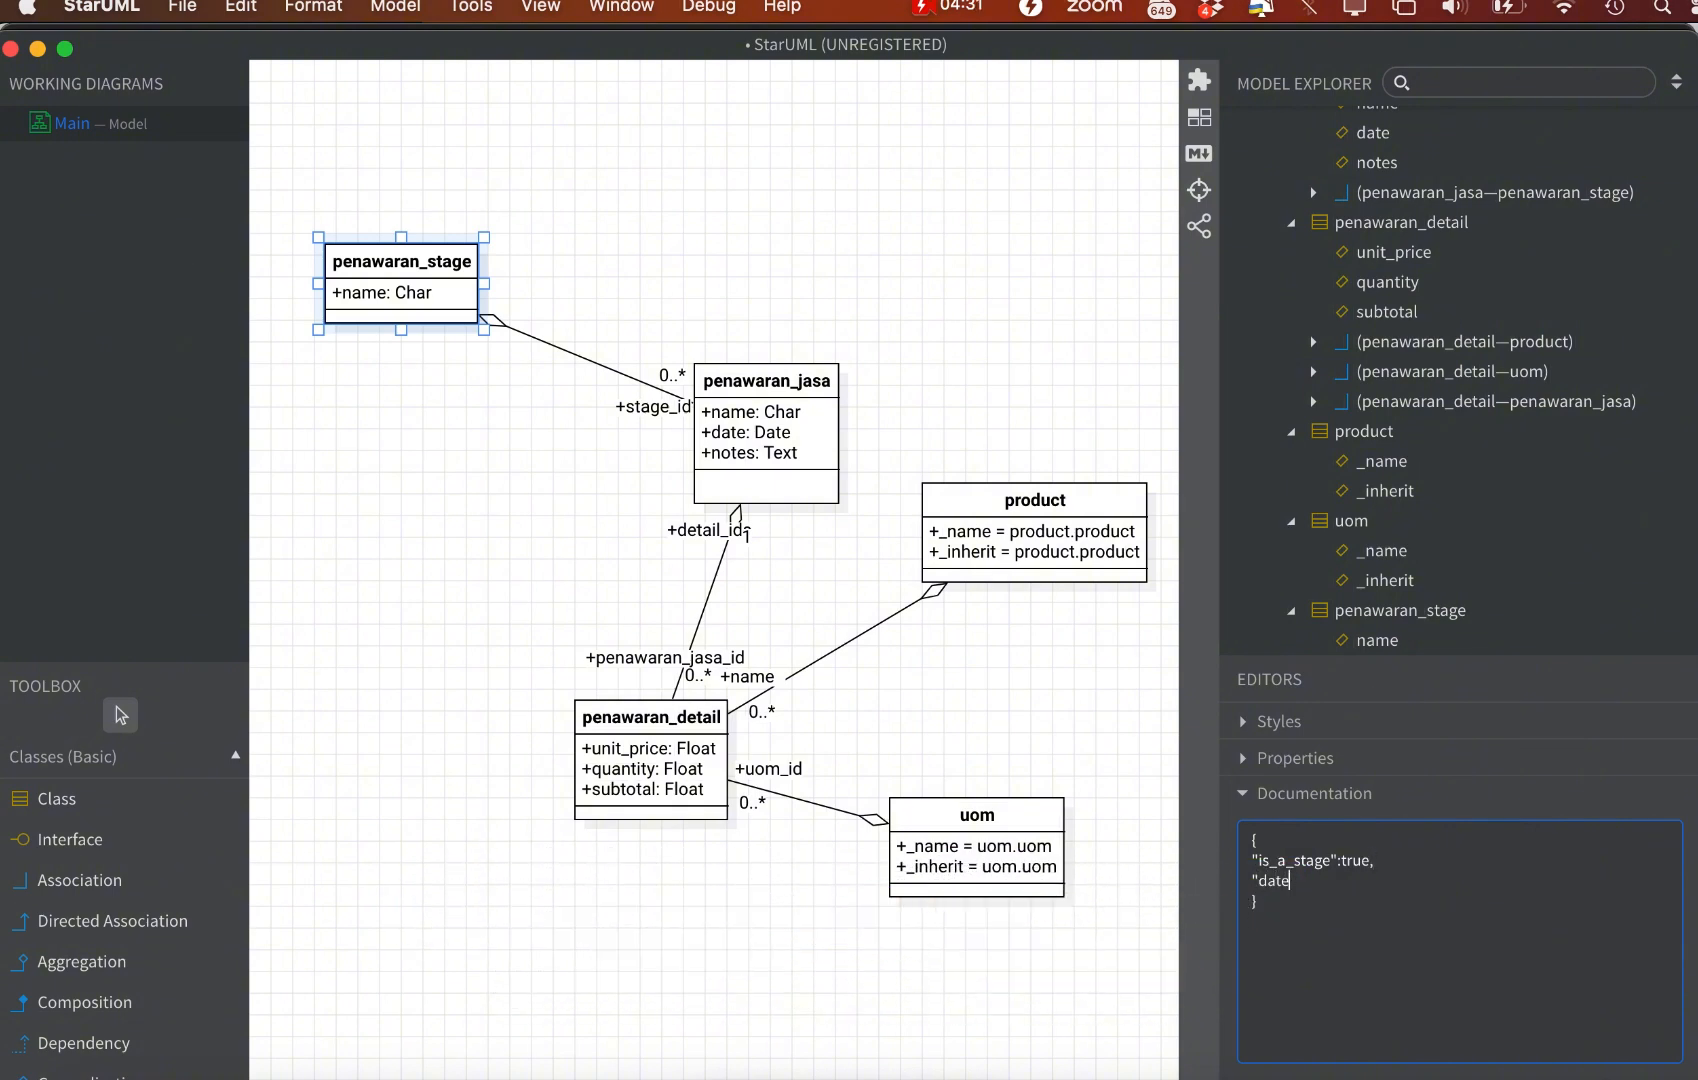
key("BackSpace")
type("a\"")
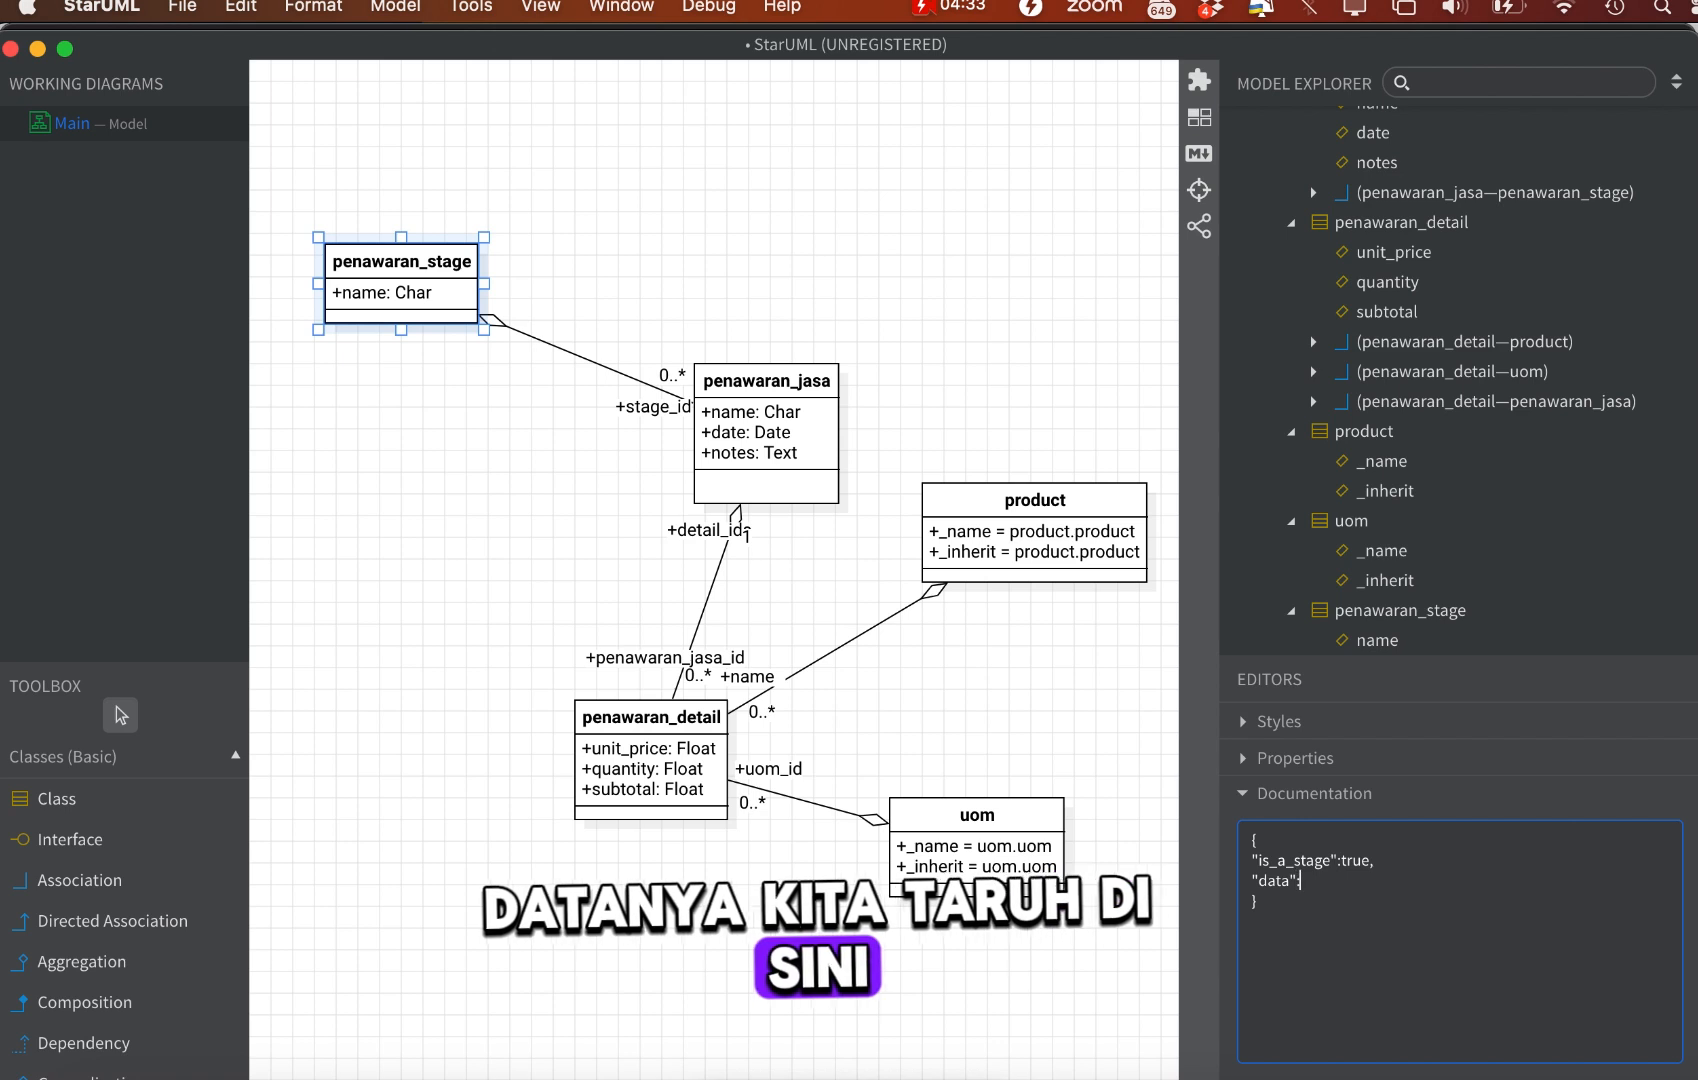
type(":[]")
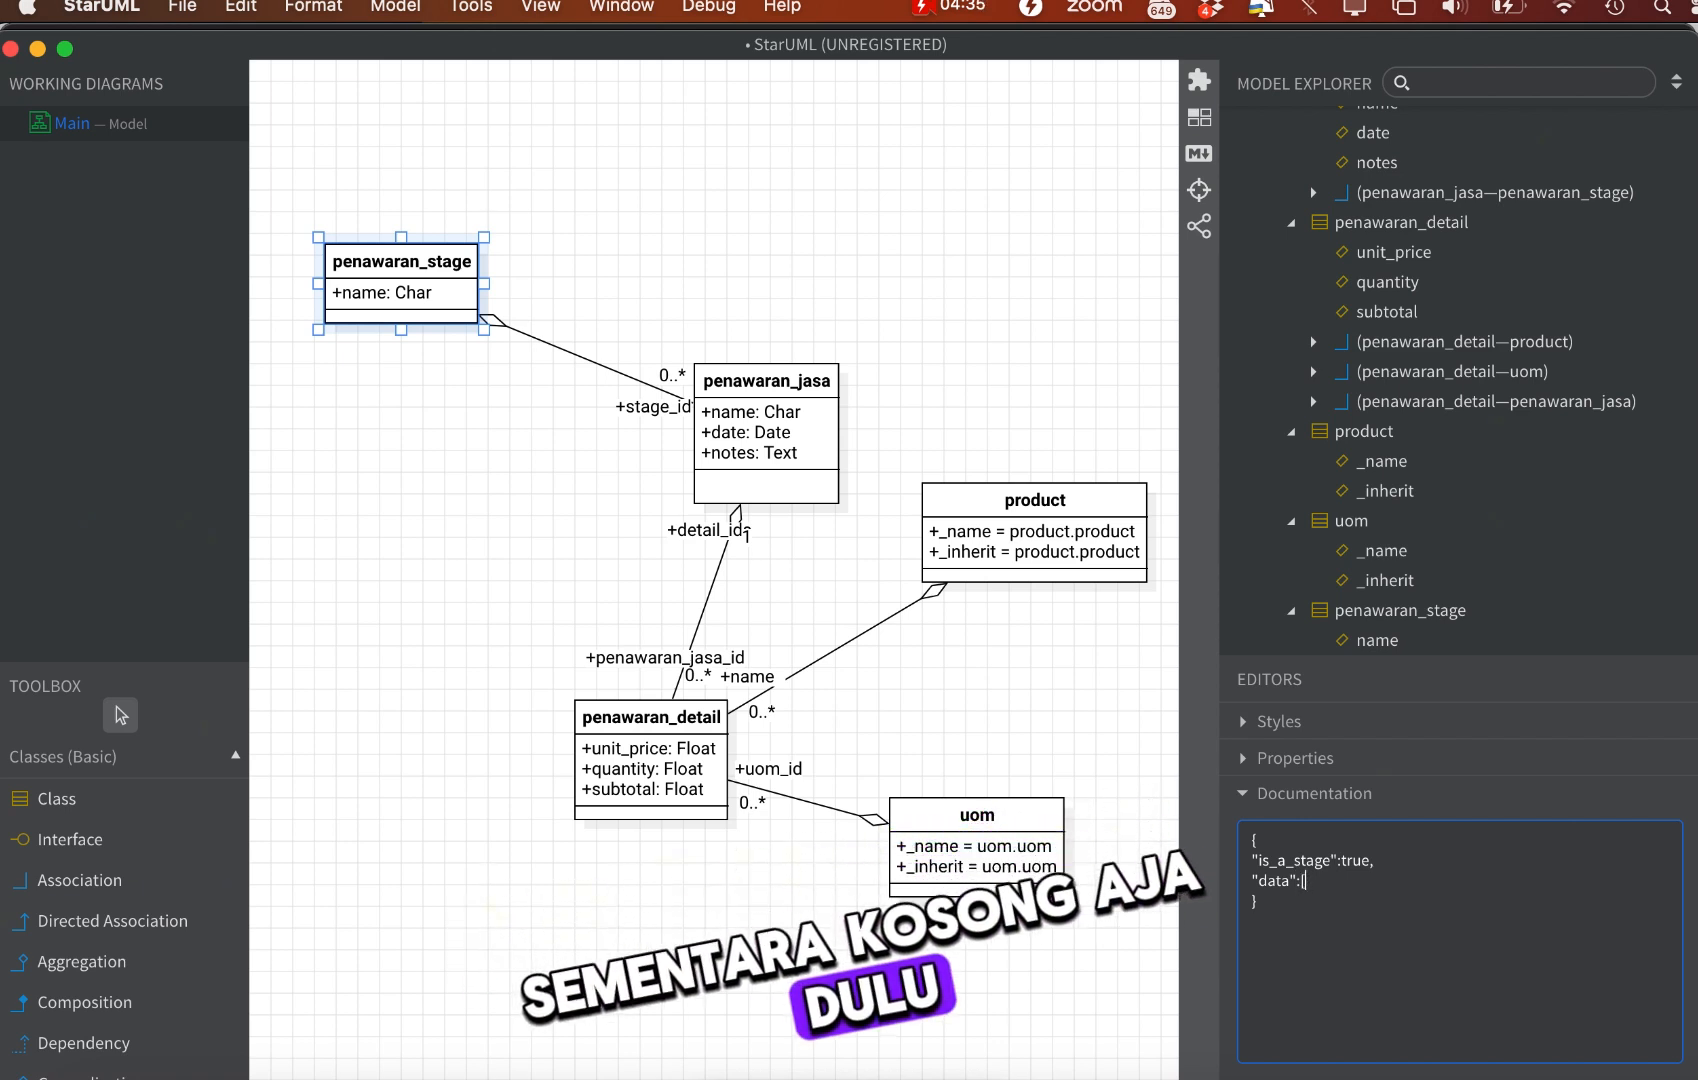
key("BackSpace")
type("]")
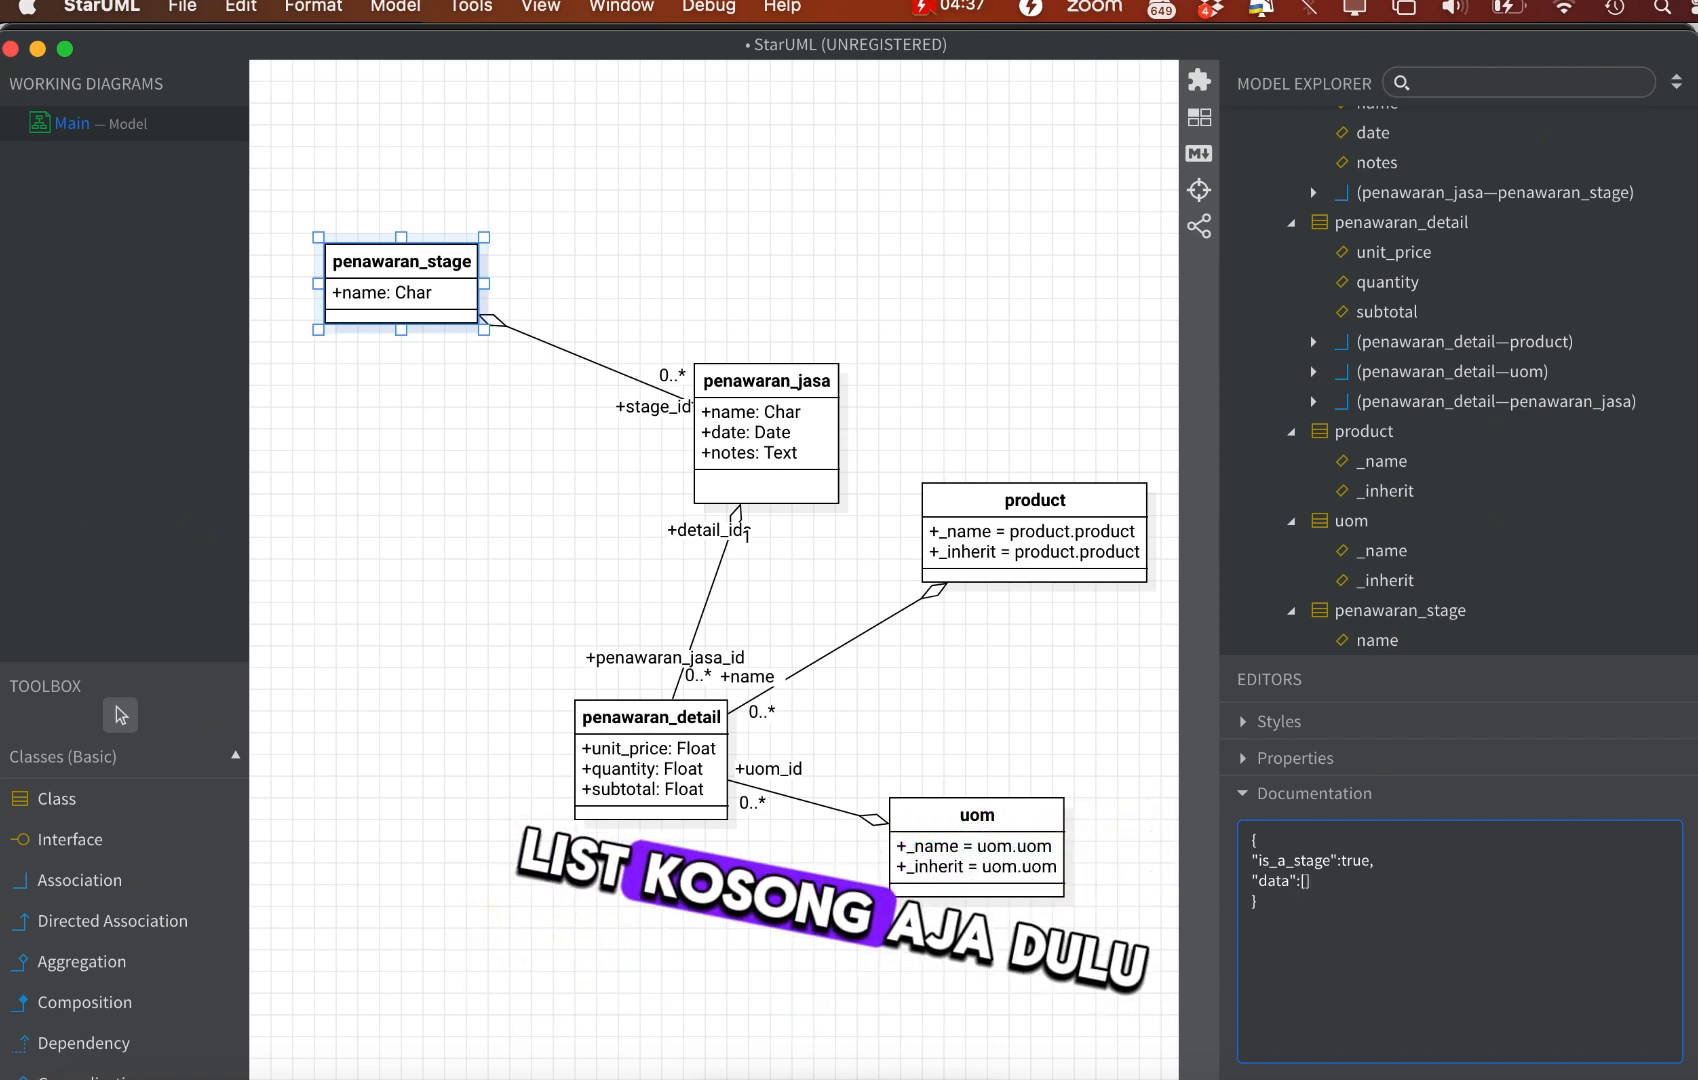
left_click(1467, 967)
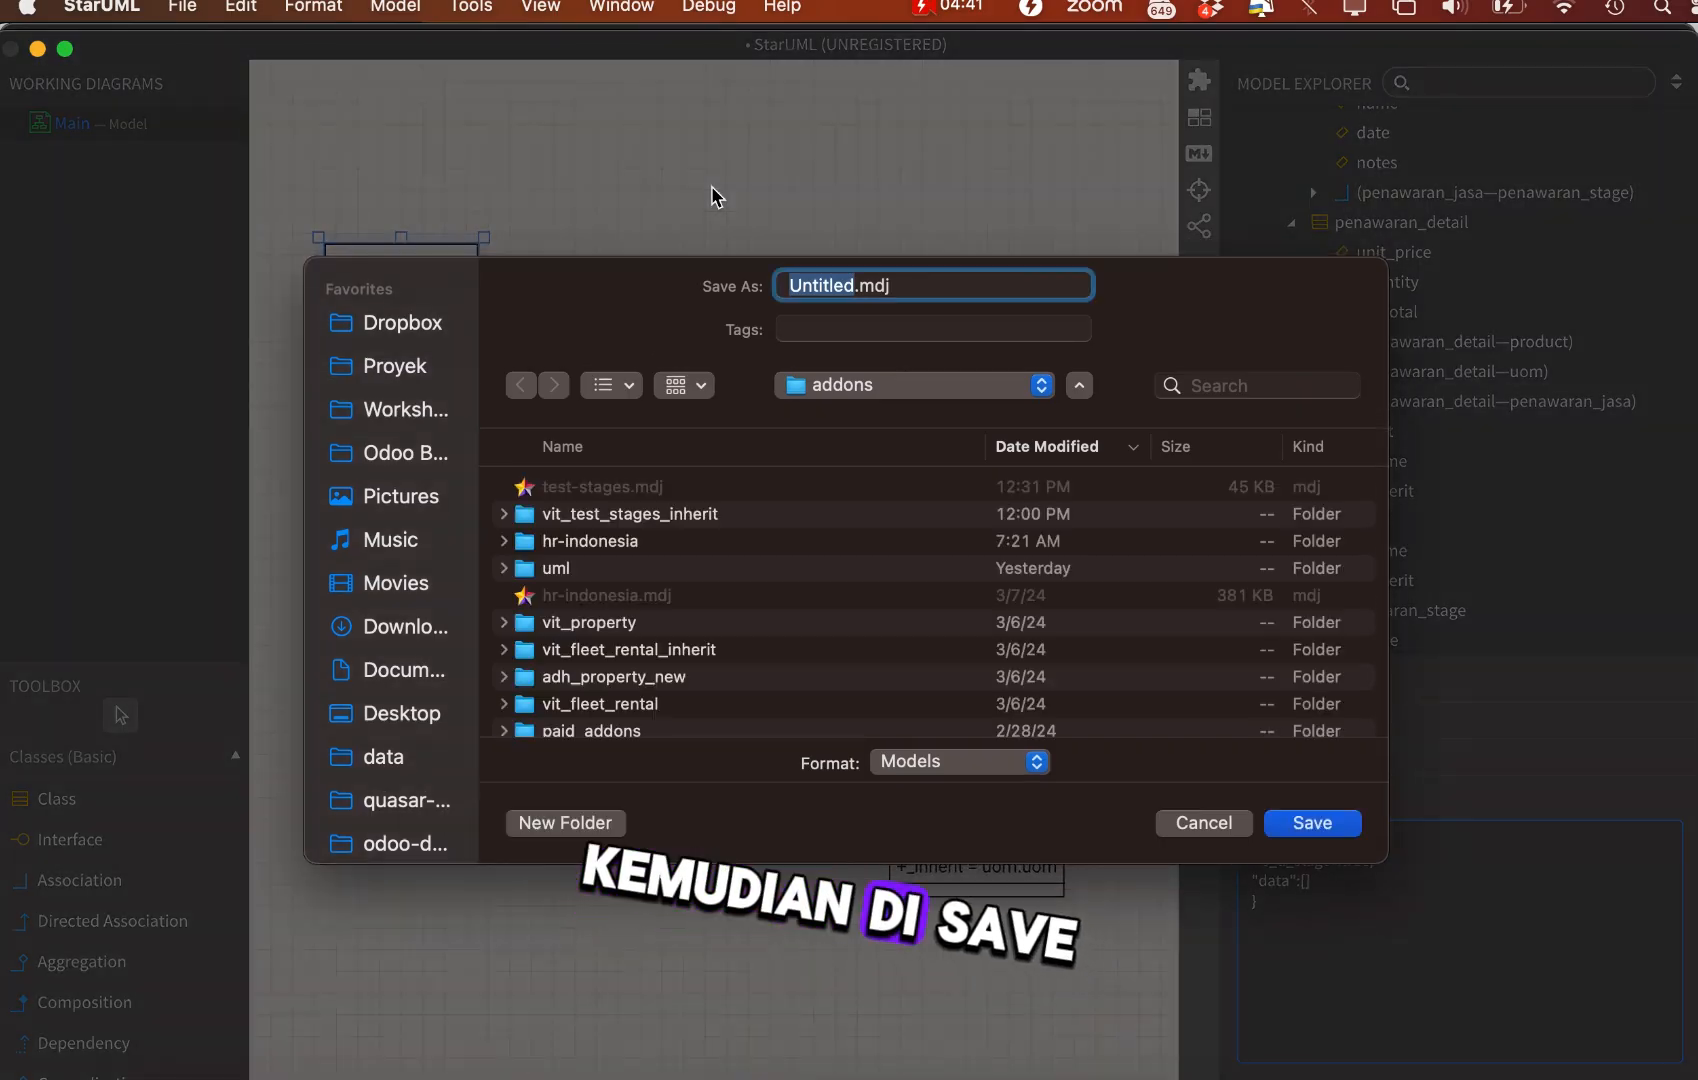
Save the project as test-stages.mdj in the addons folder, replacing the existing file
left_click(640, 525)
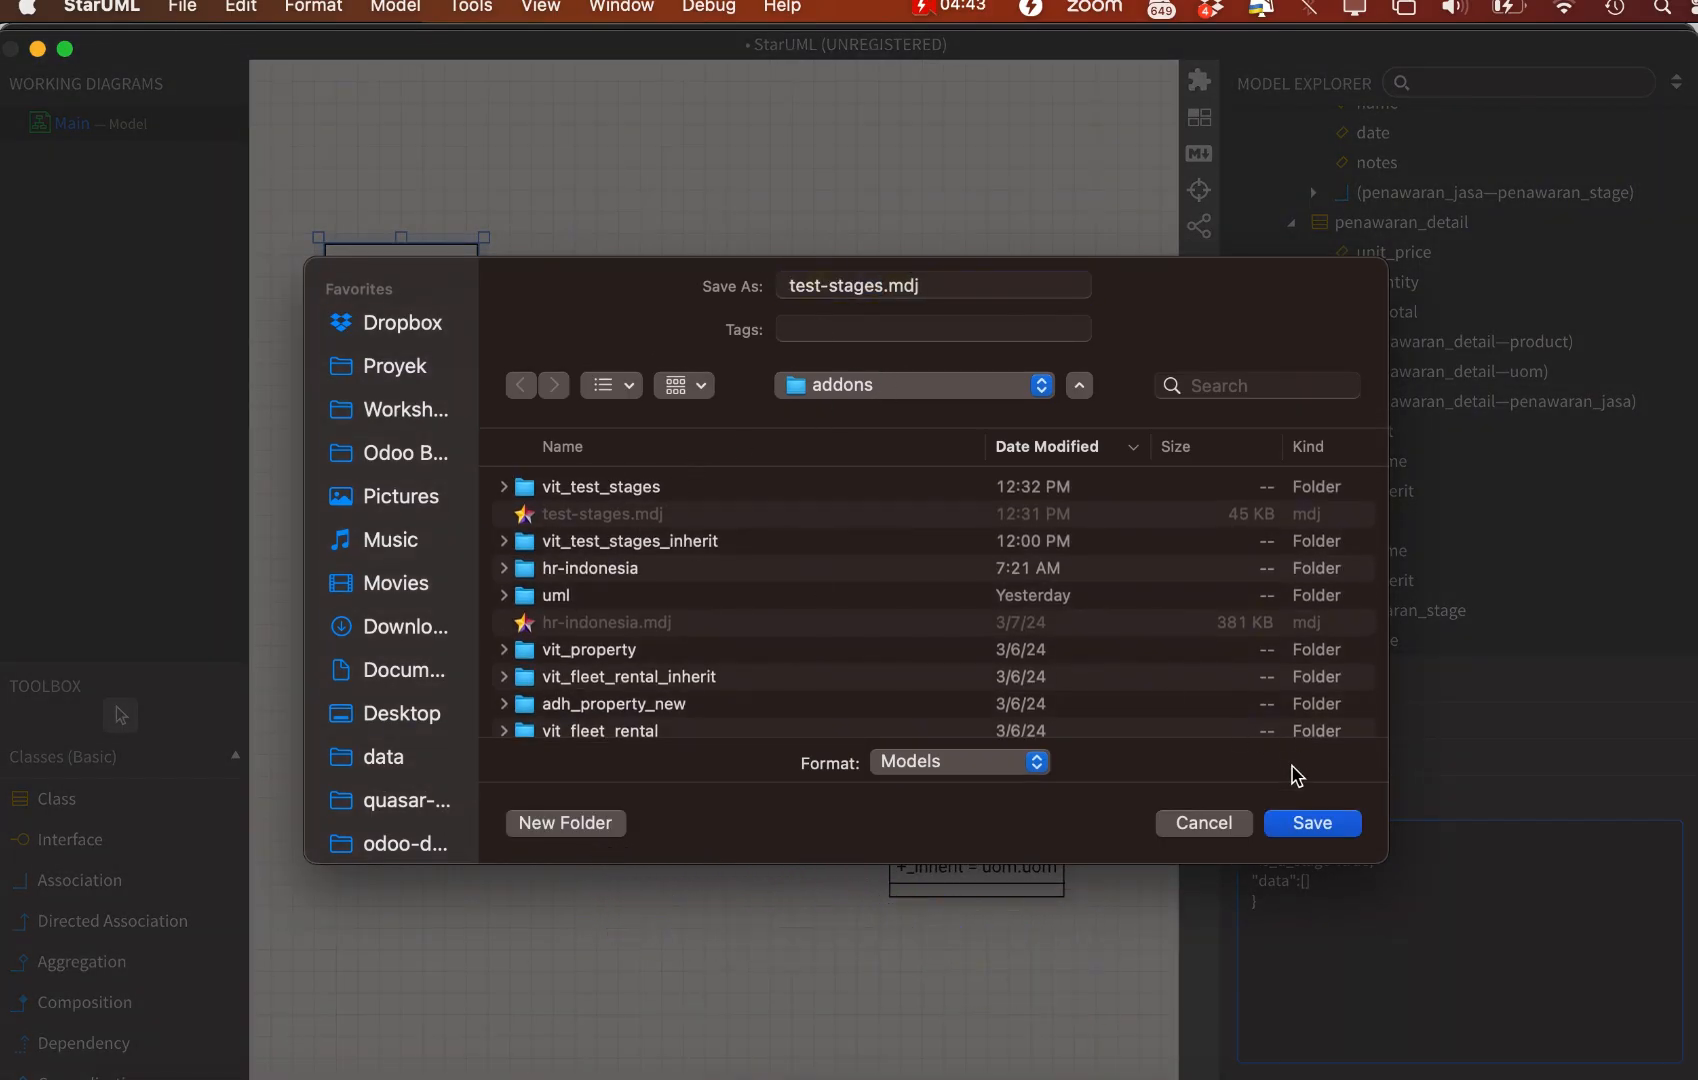
left_click(1313, 830)
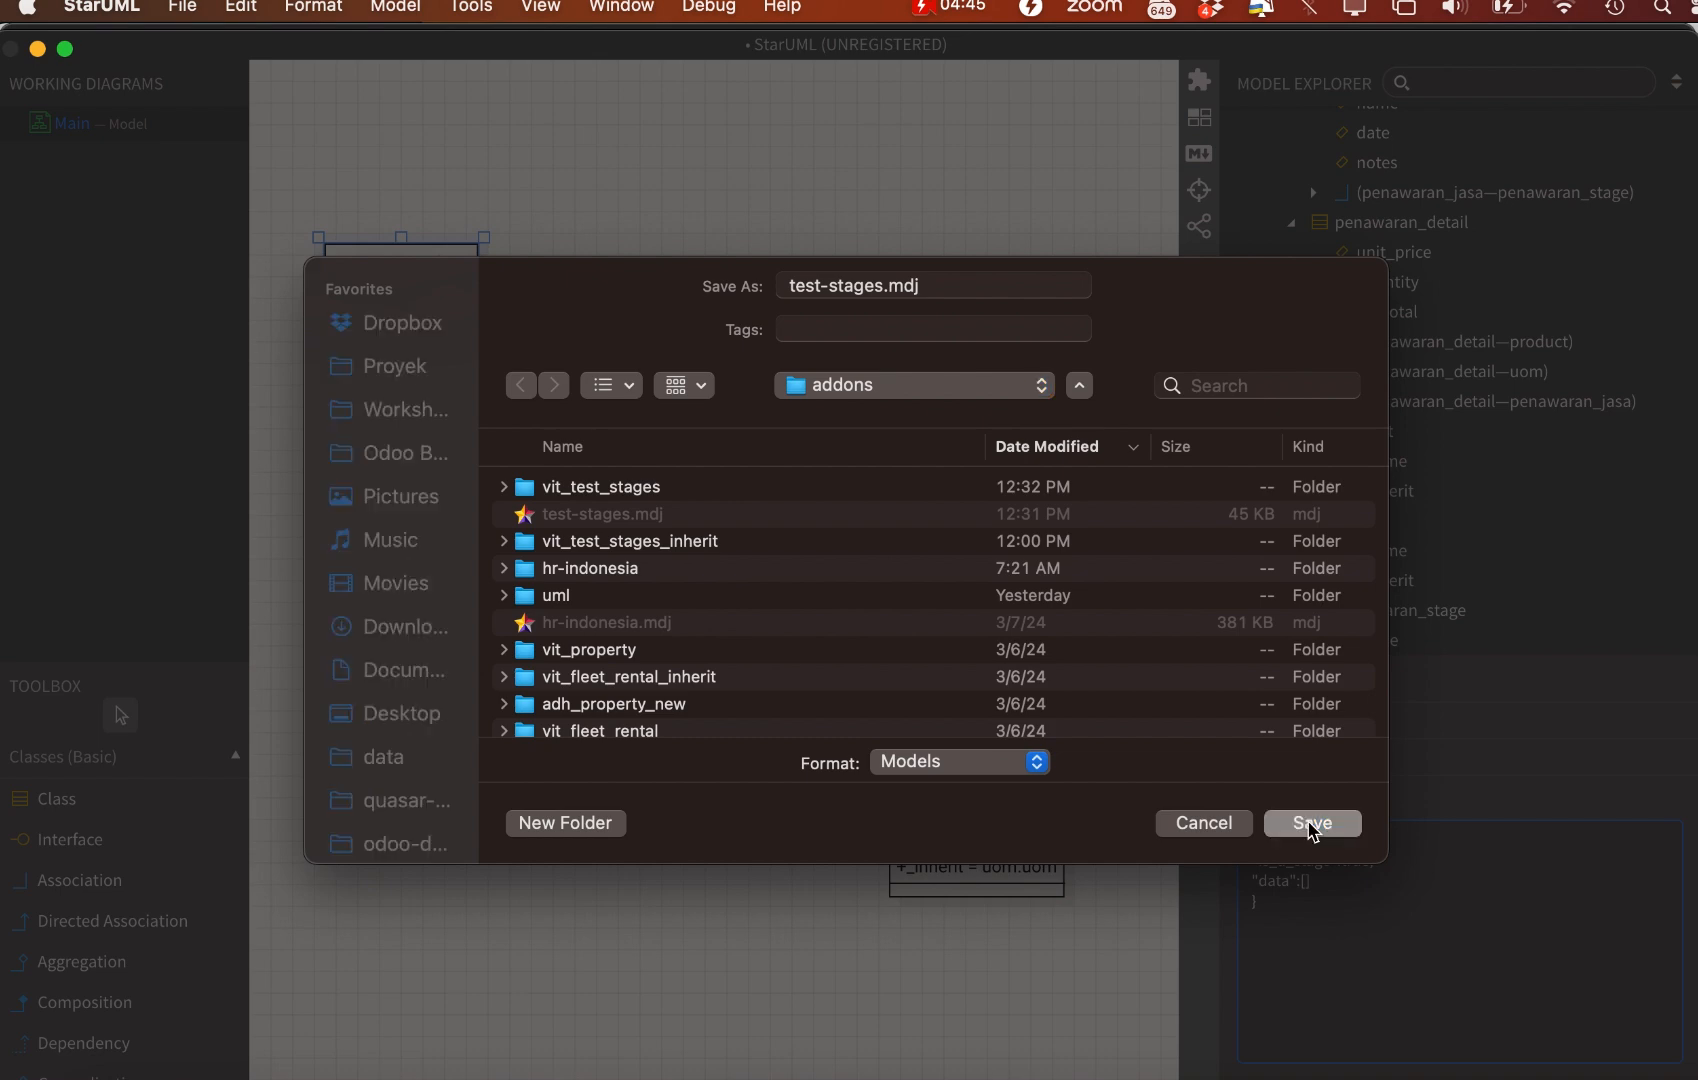
left_click(925, 698)
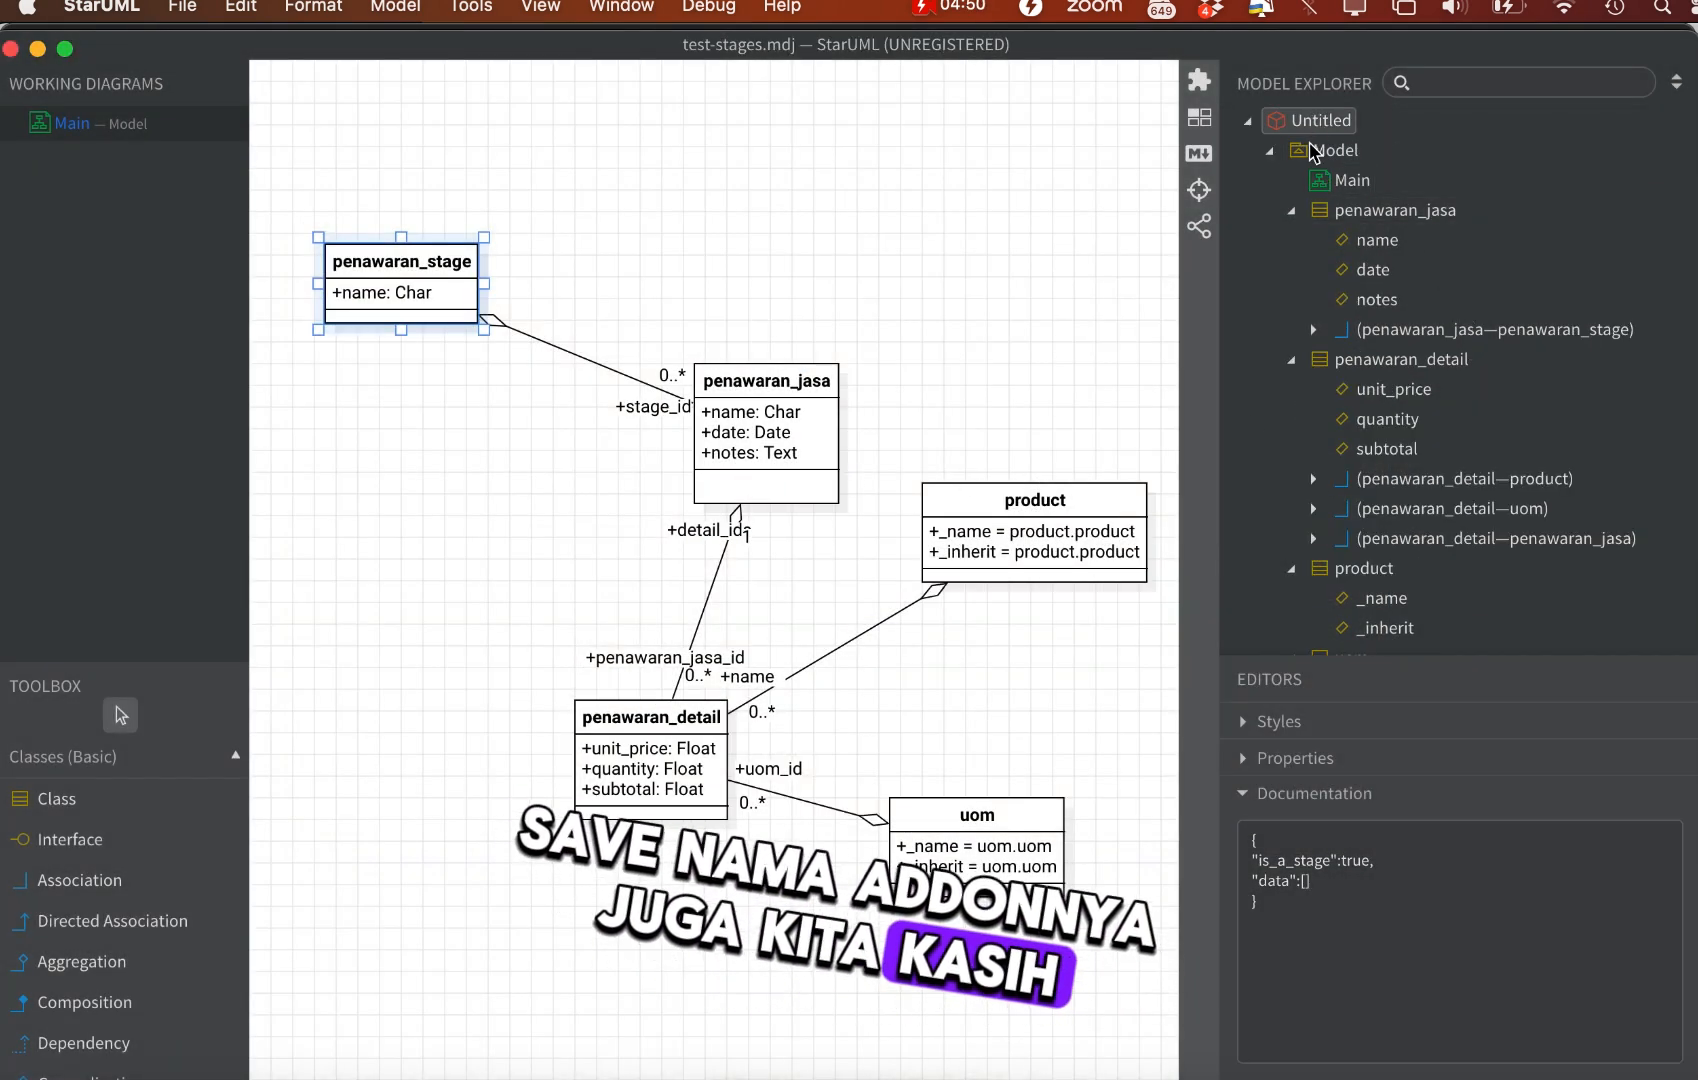
Rename the top-level Model to vit_test_stage
left_click(1319, 152)
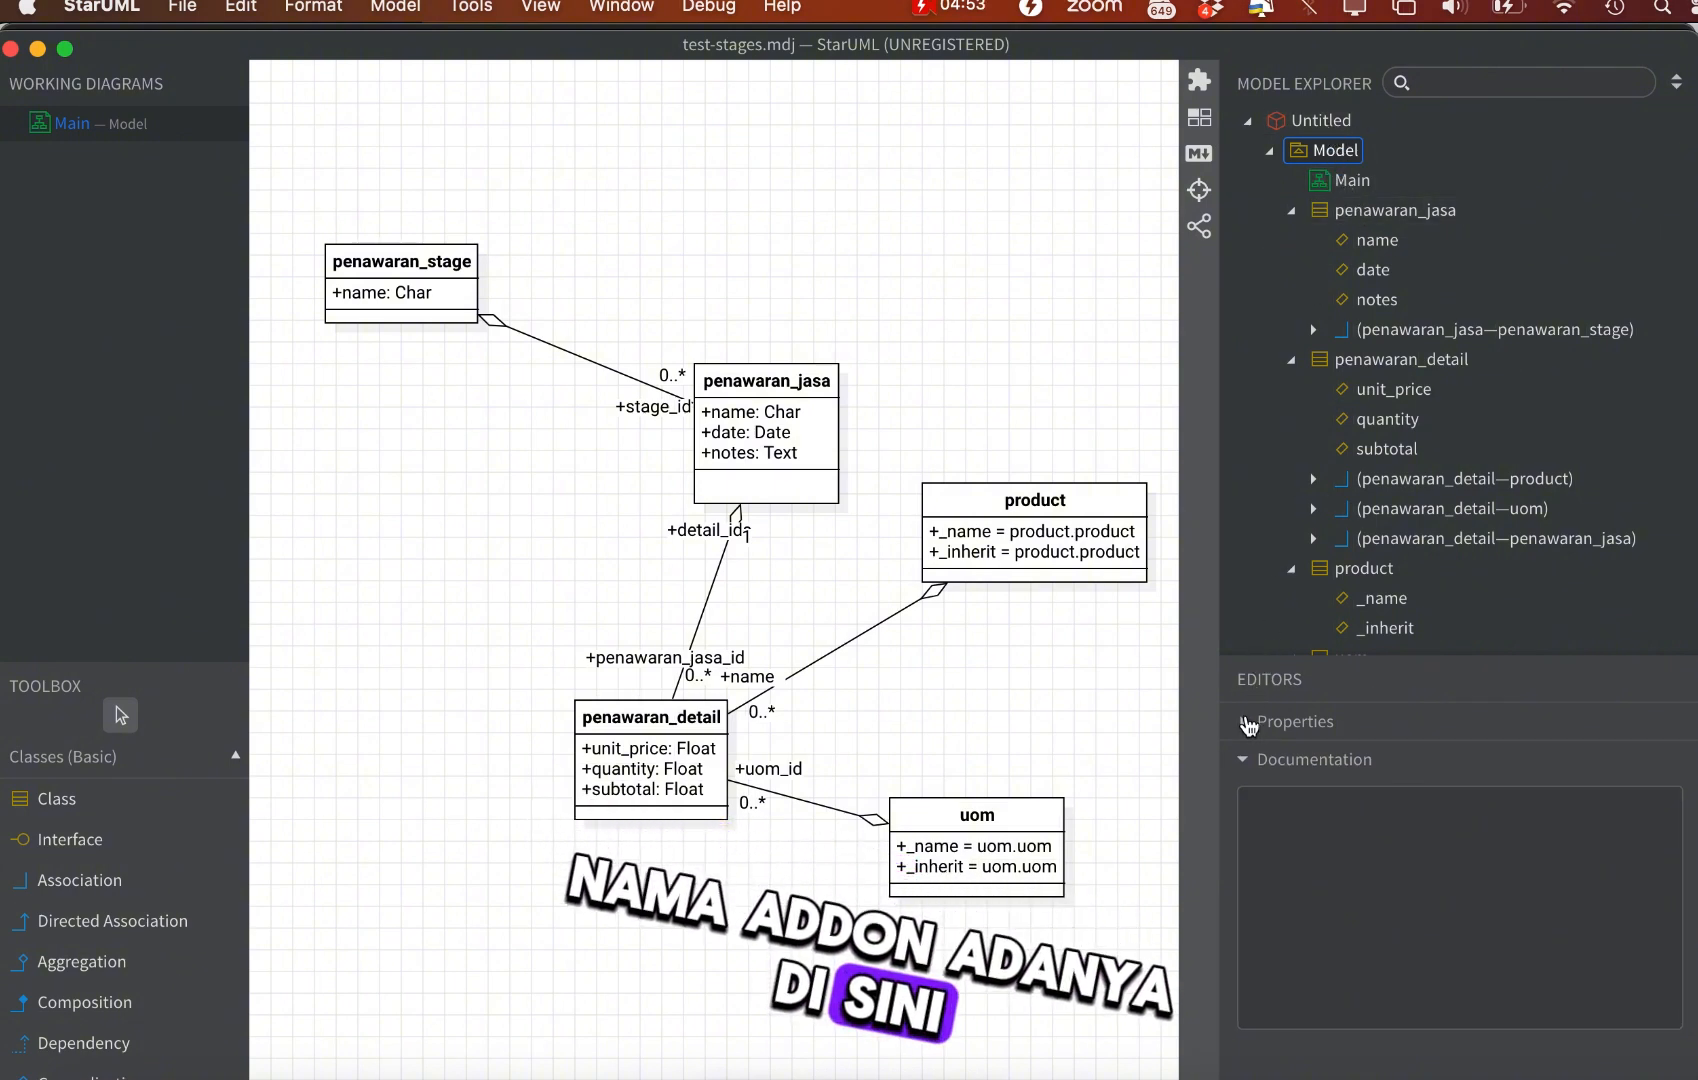
left_click(1245, 722)
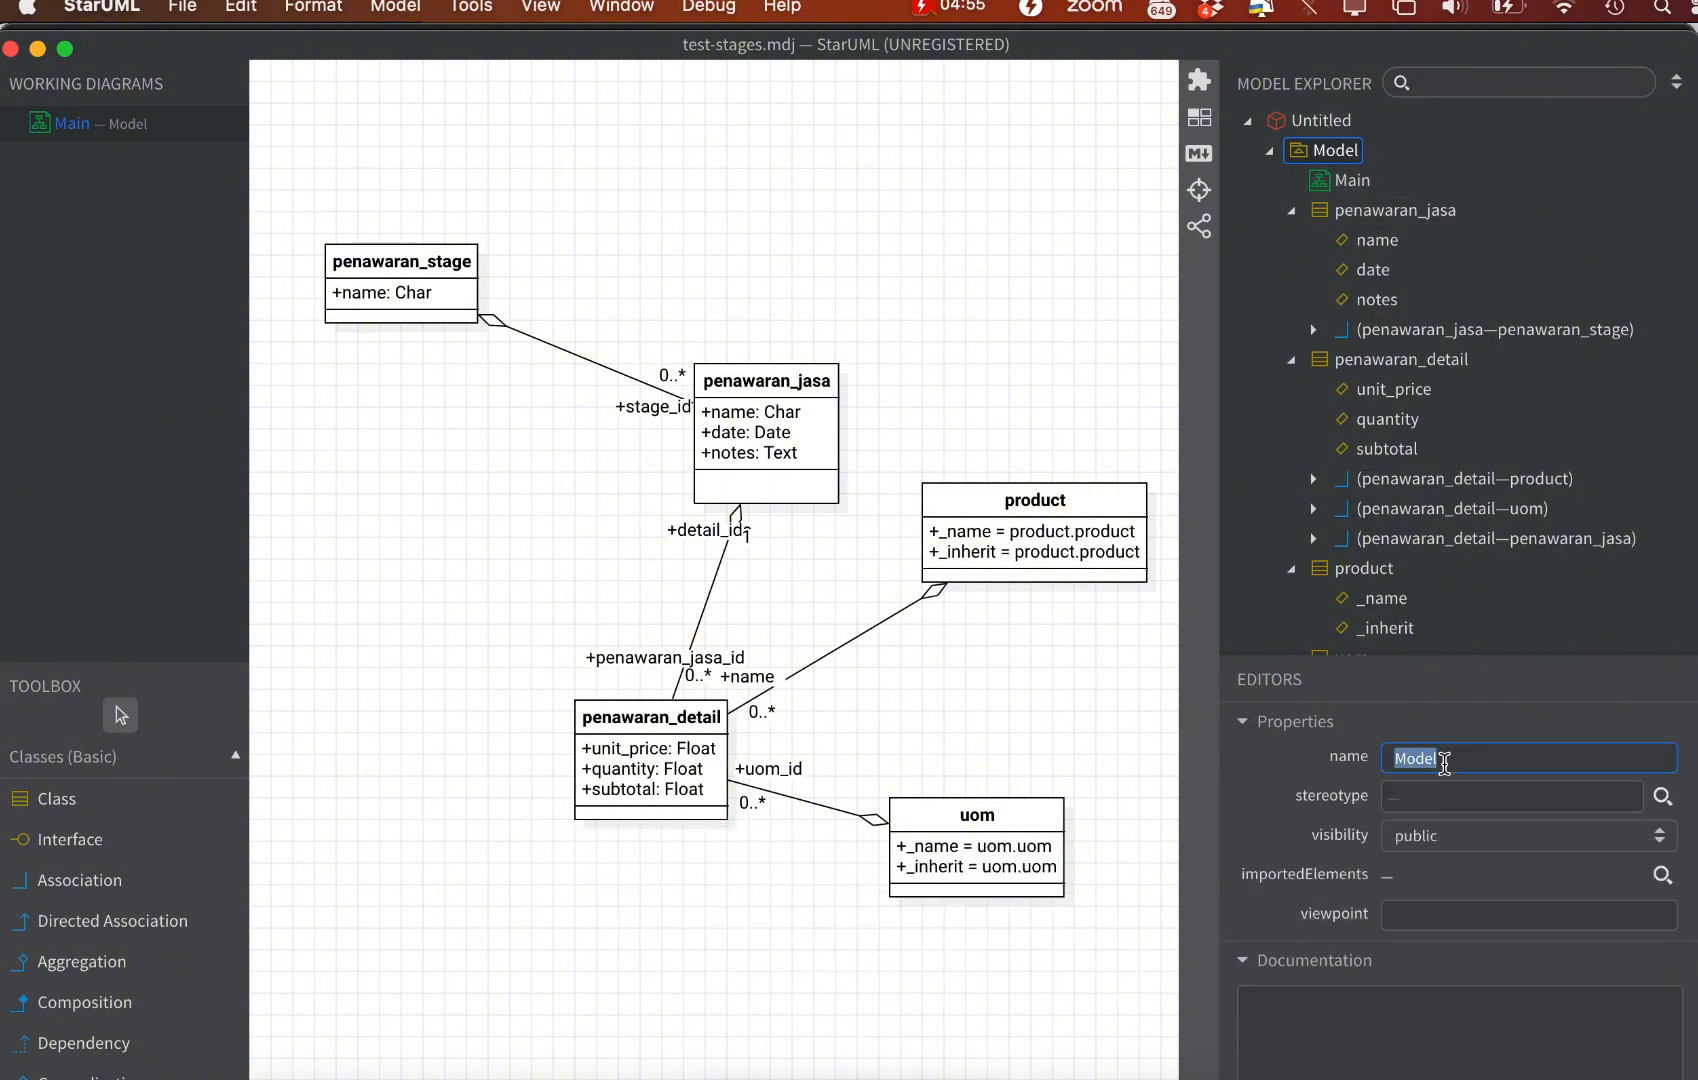
type("st_stage")
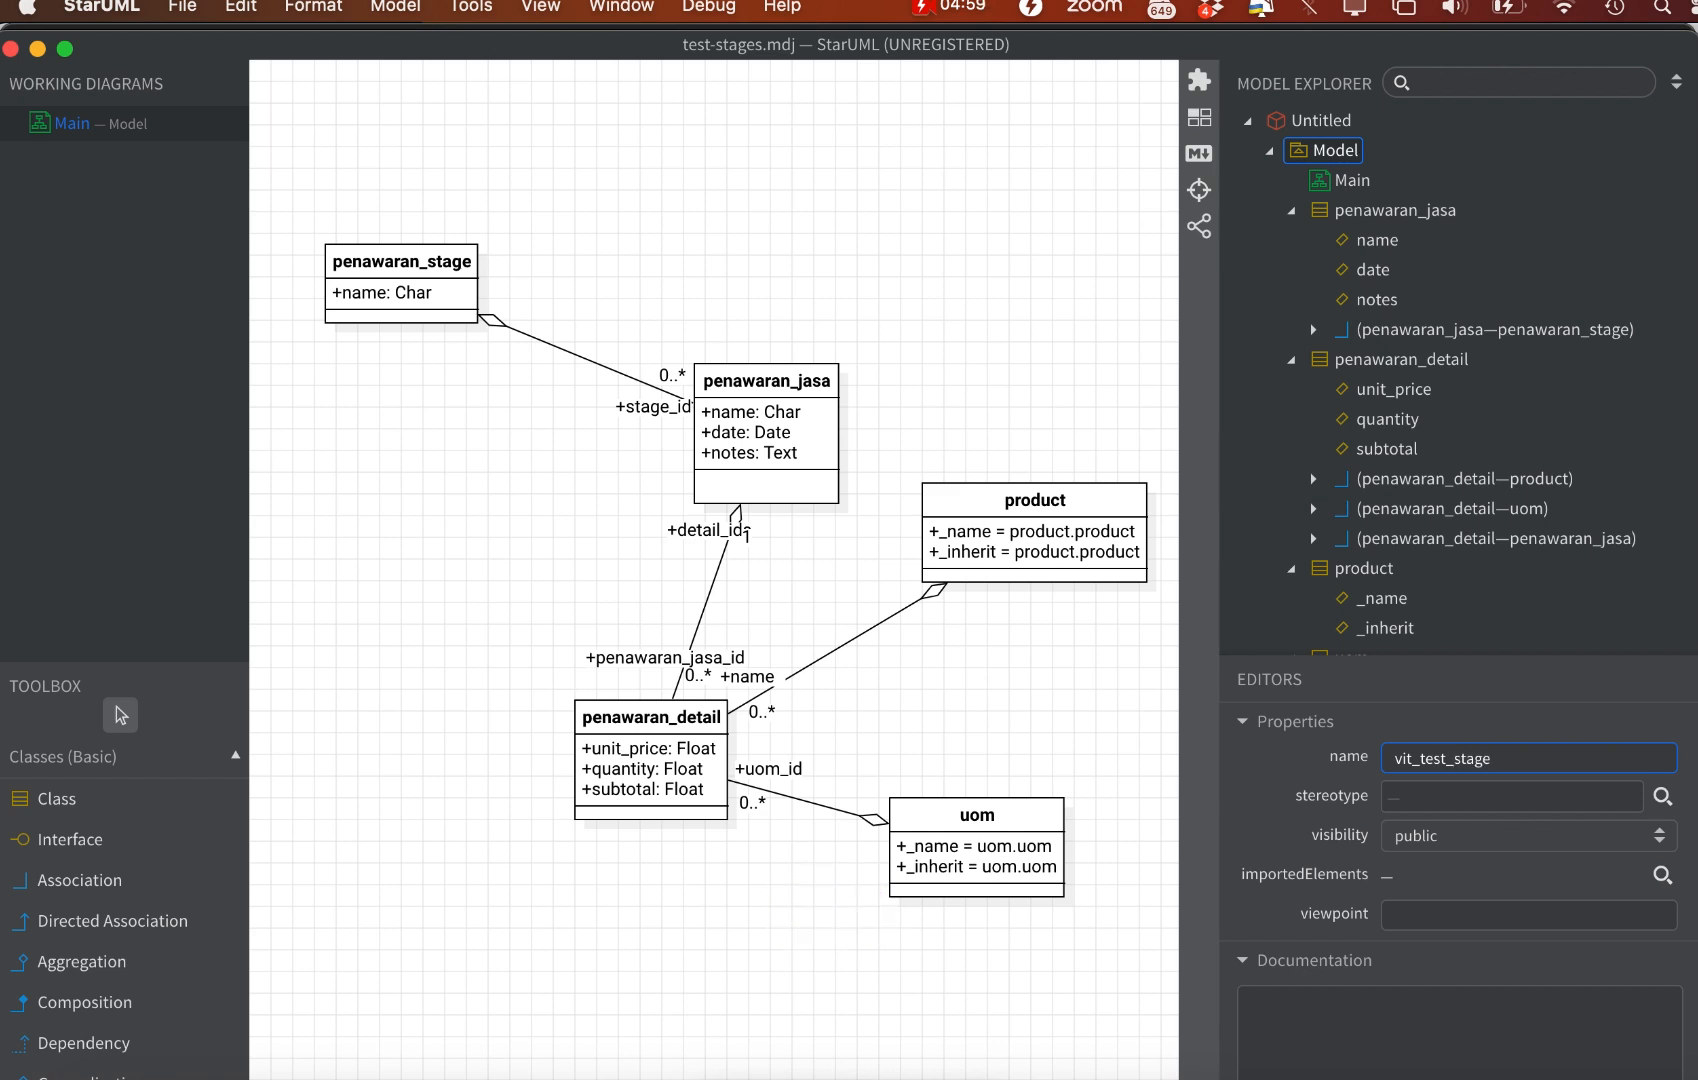
key("Return")
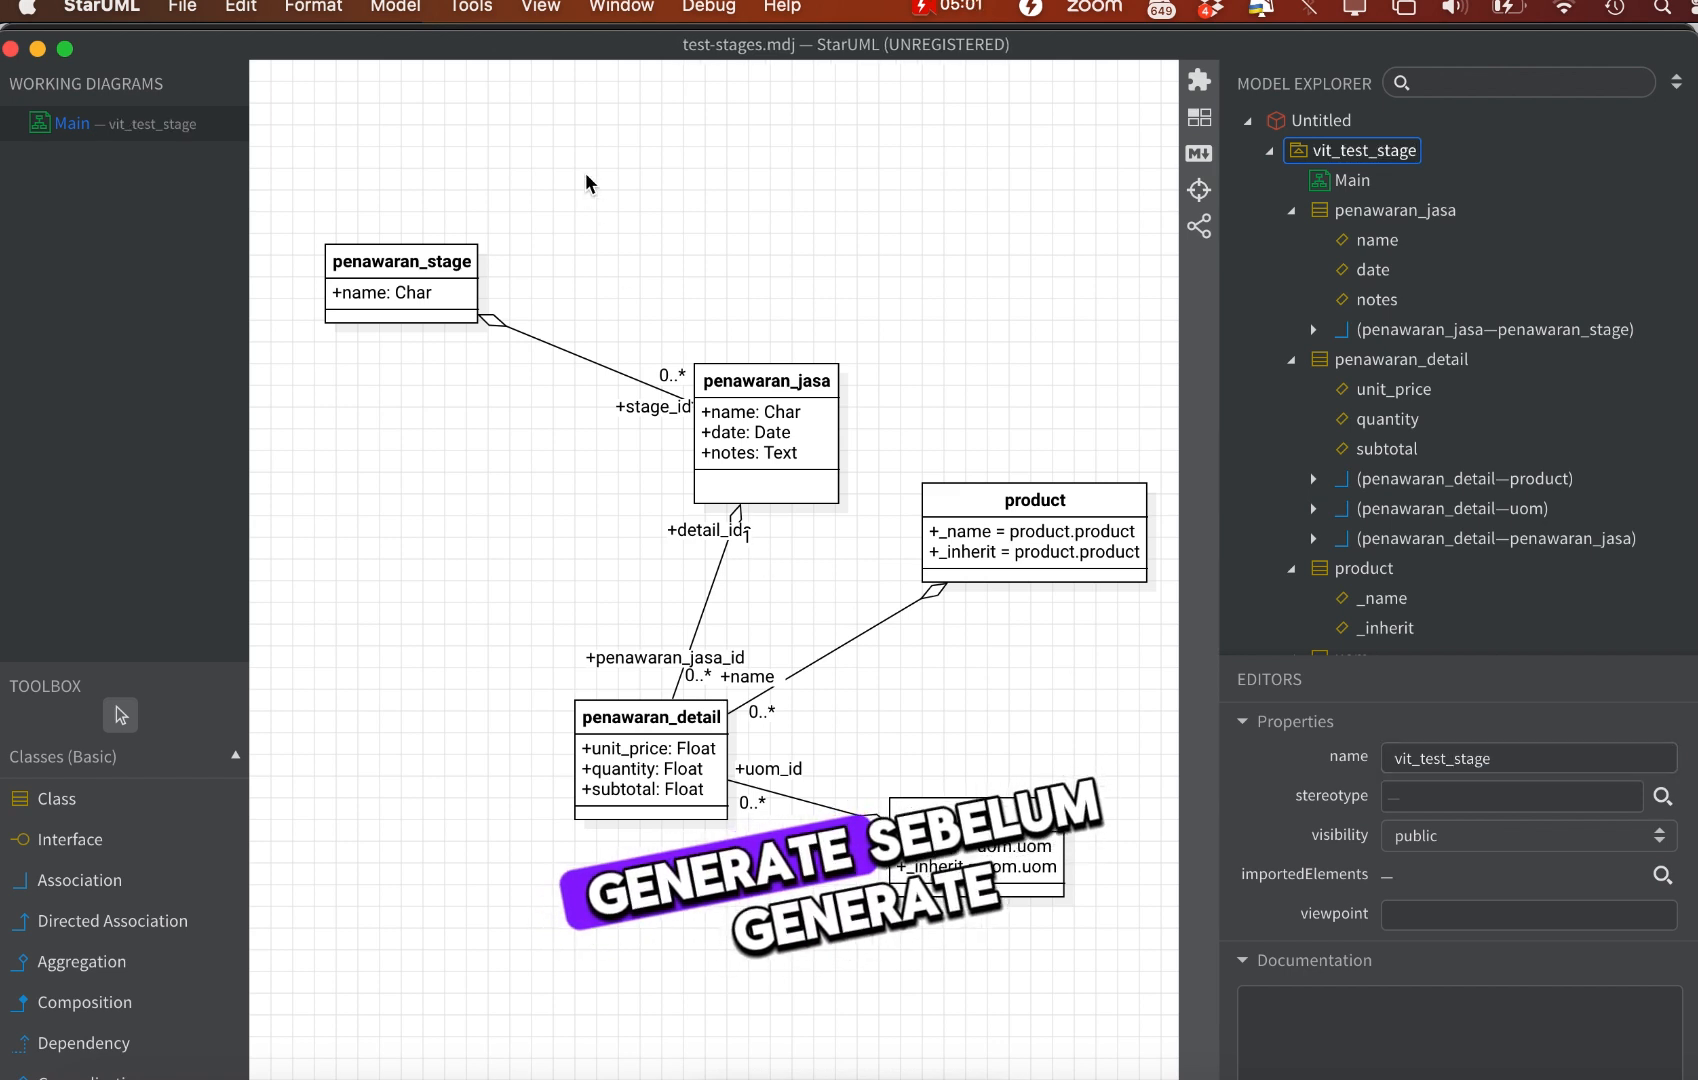
Check the Odoo version in the Odoo code generation preferences
left_click(476, 9)
mouse_move(531, 195)
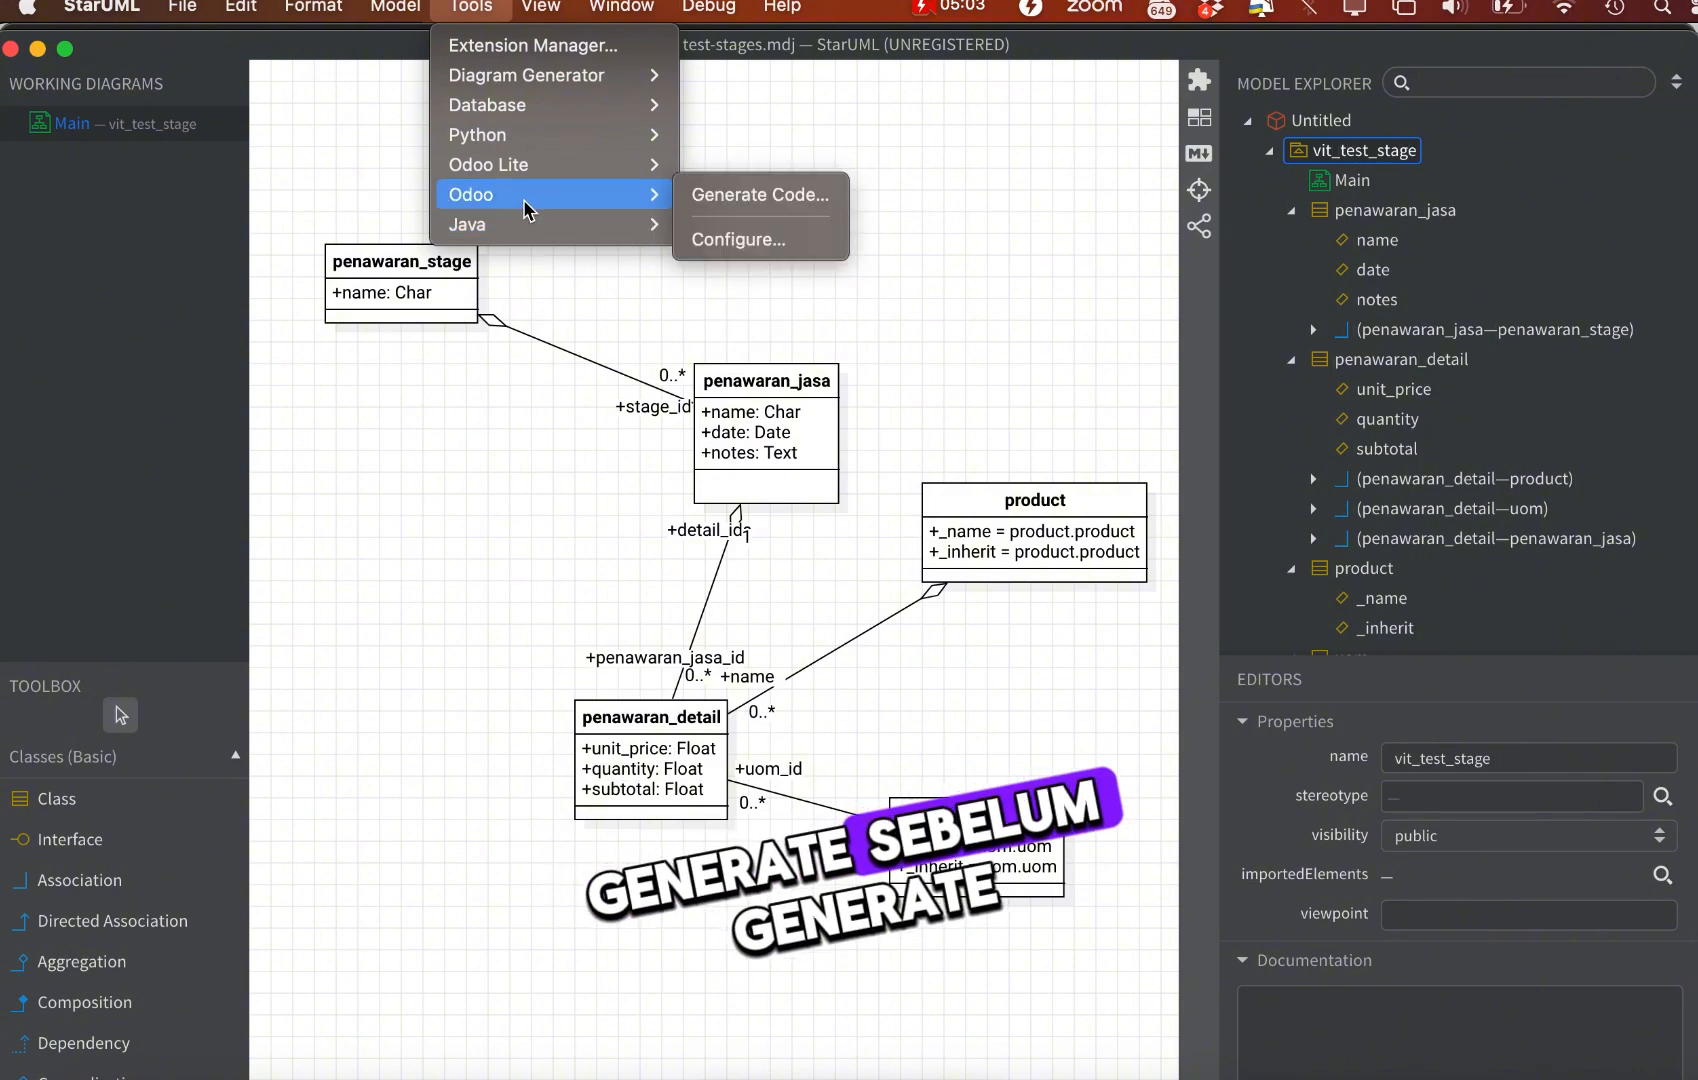
left_click(756, 245)
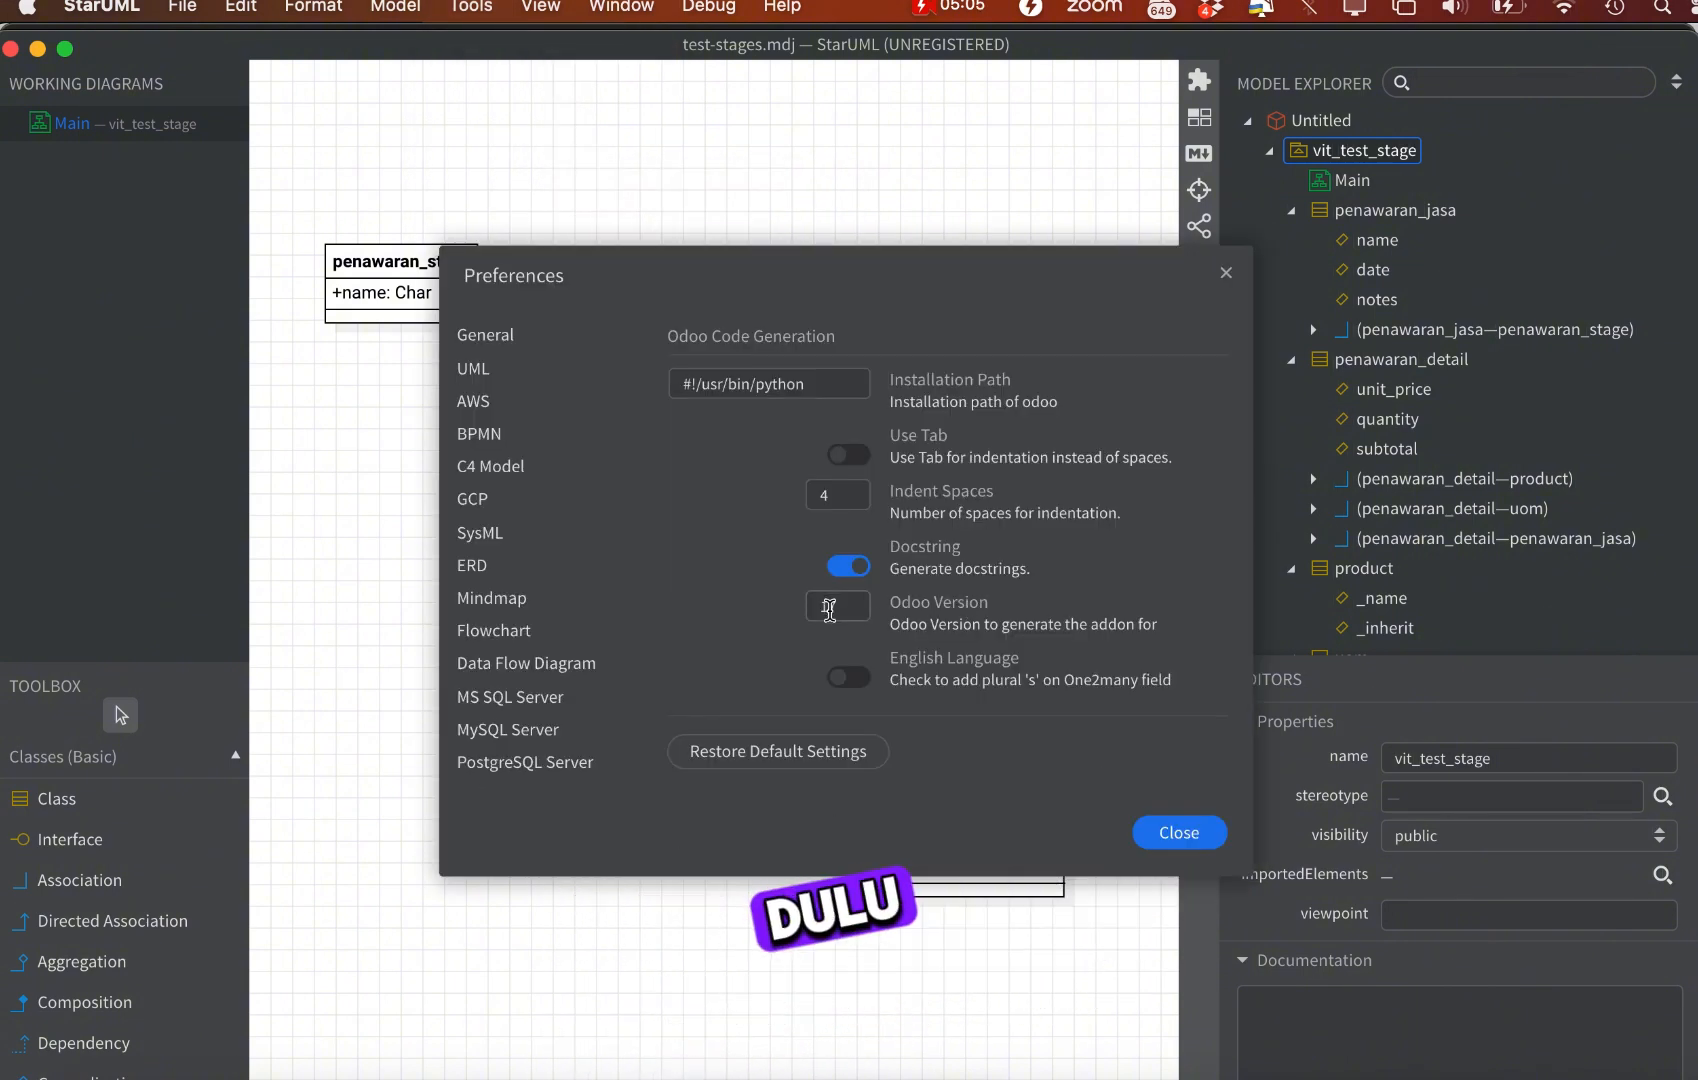
left_click(1179, 832)
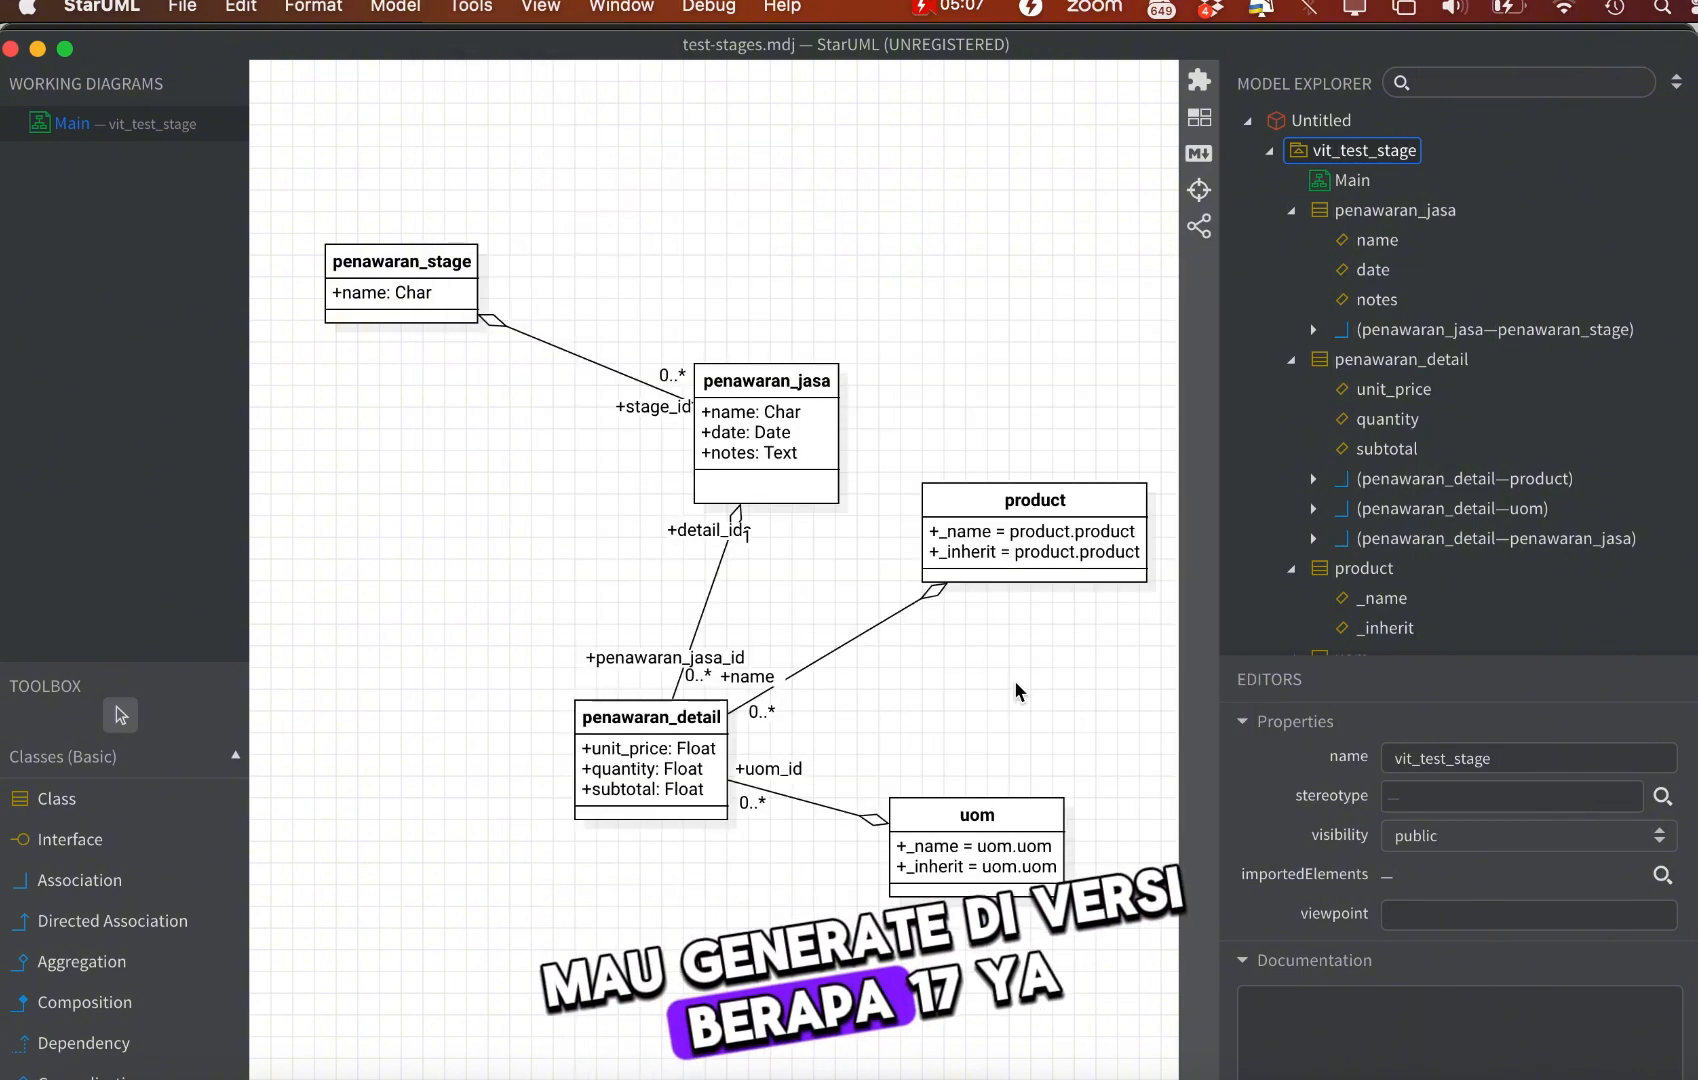
Start Odoo code generation with vit_test_stage as the base model
left_click(472, 10)
mouse_move(493, 194)
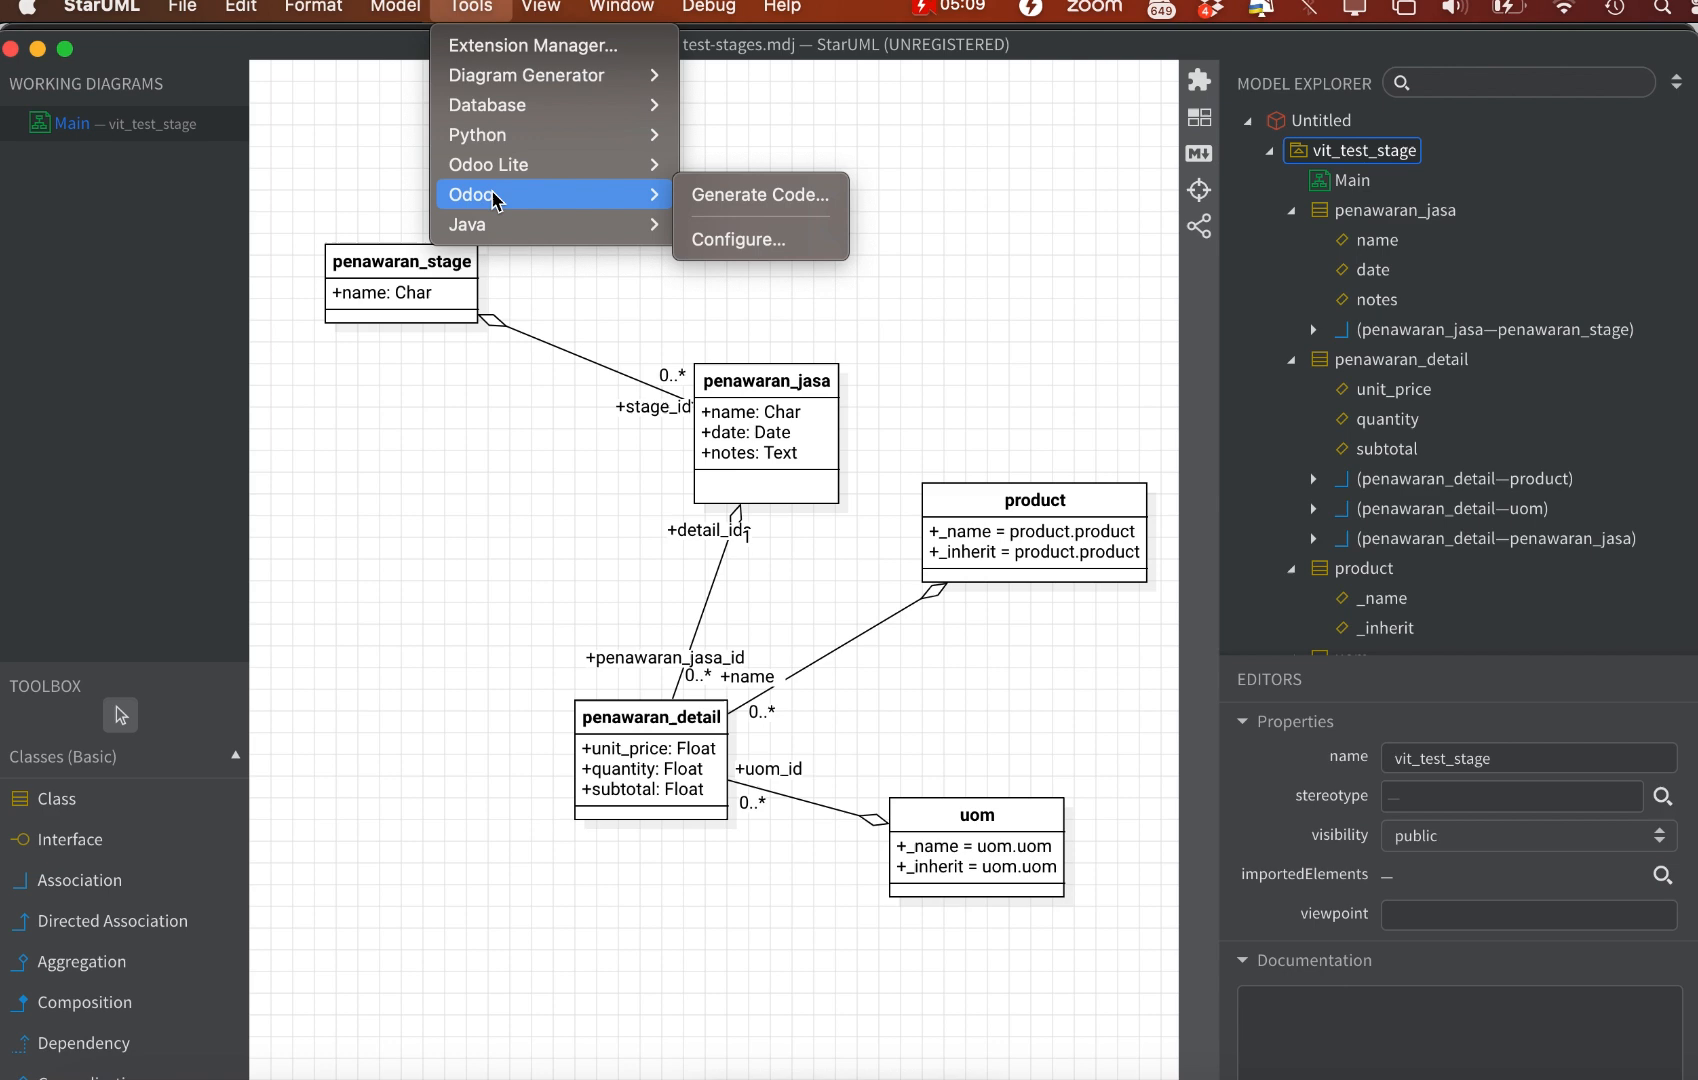
left_click(775, 212)
left_click(738, 452)
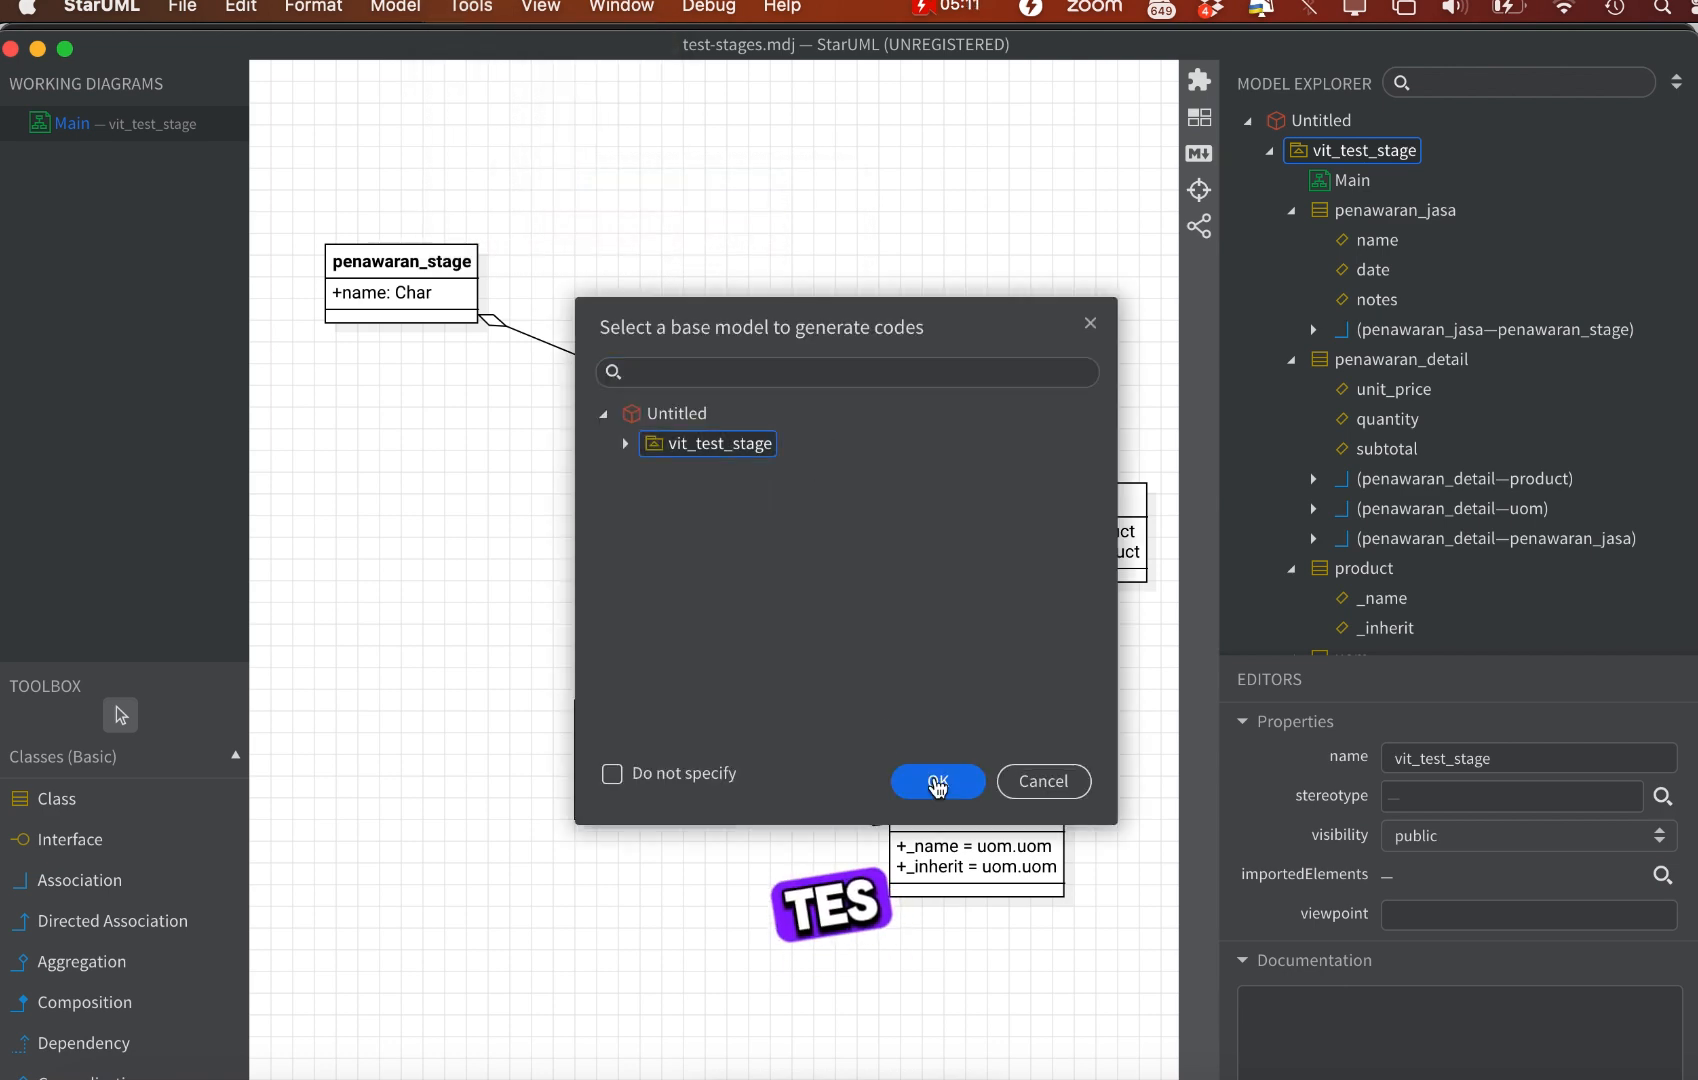
left_click(938, 782)
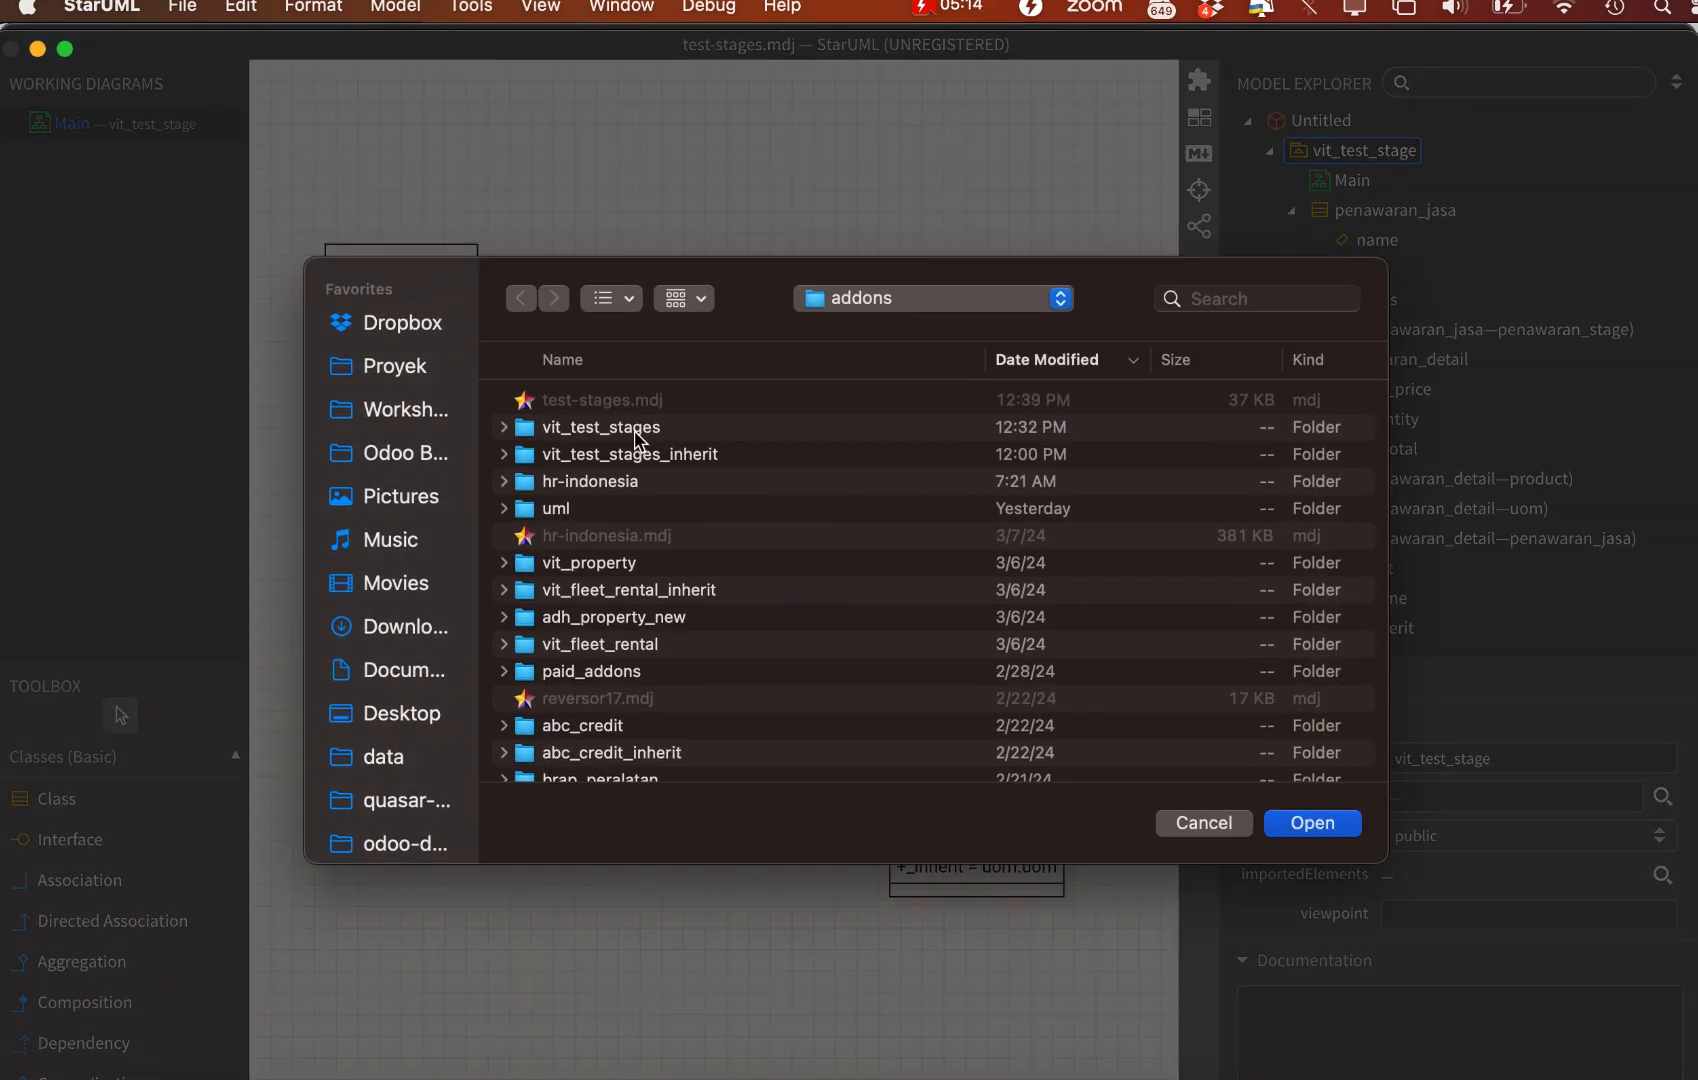
Delete the vit_test_stages and vit_test_stages_inherit folders from addons and try to generate the code into addons
left_click(636, 431)
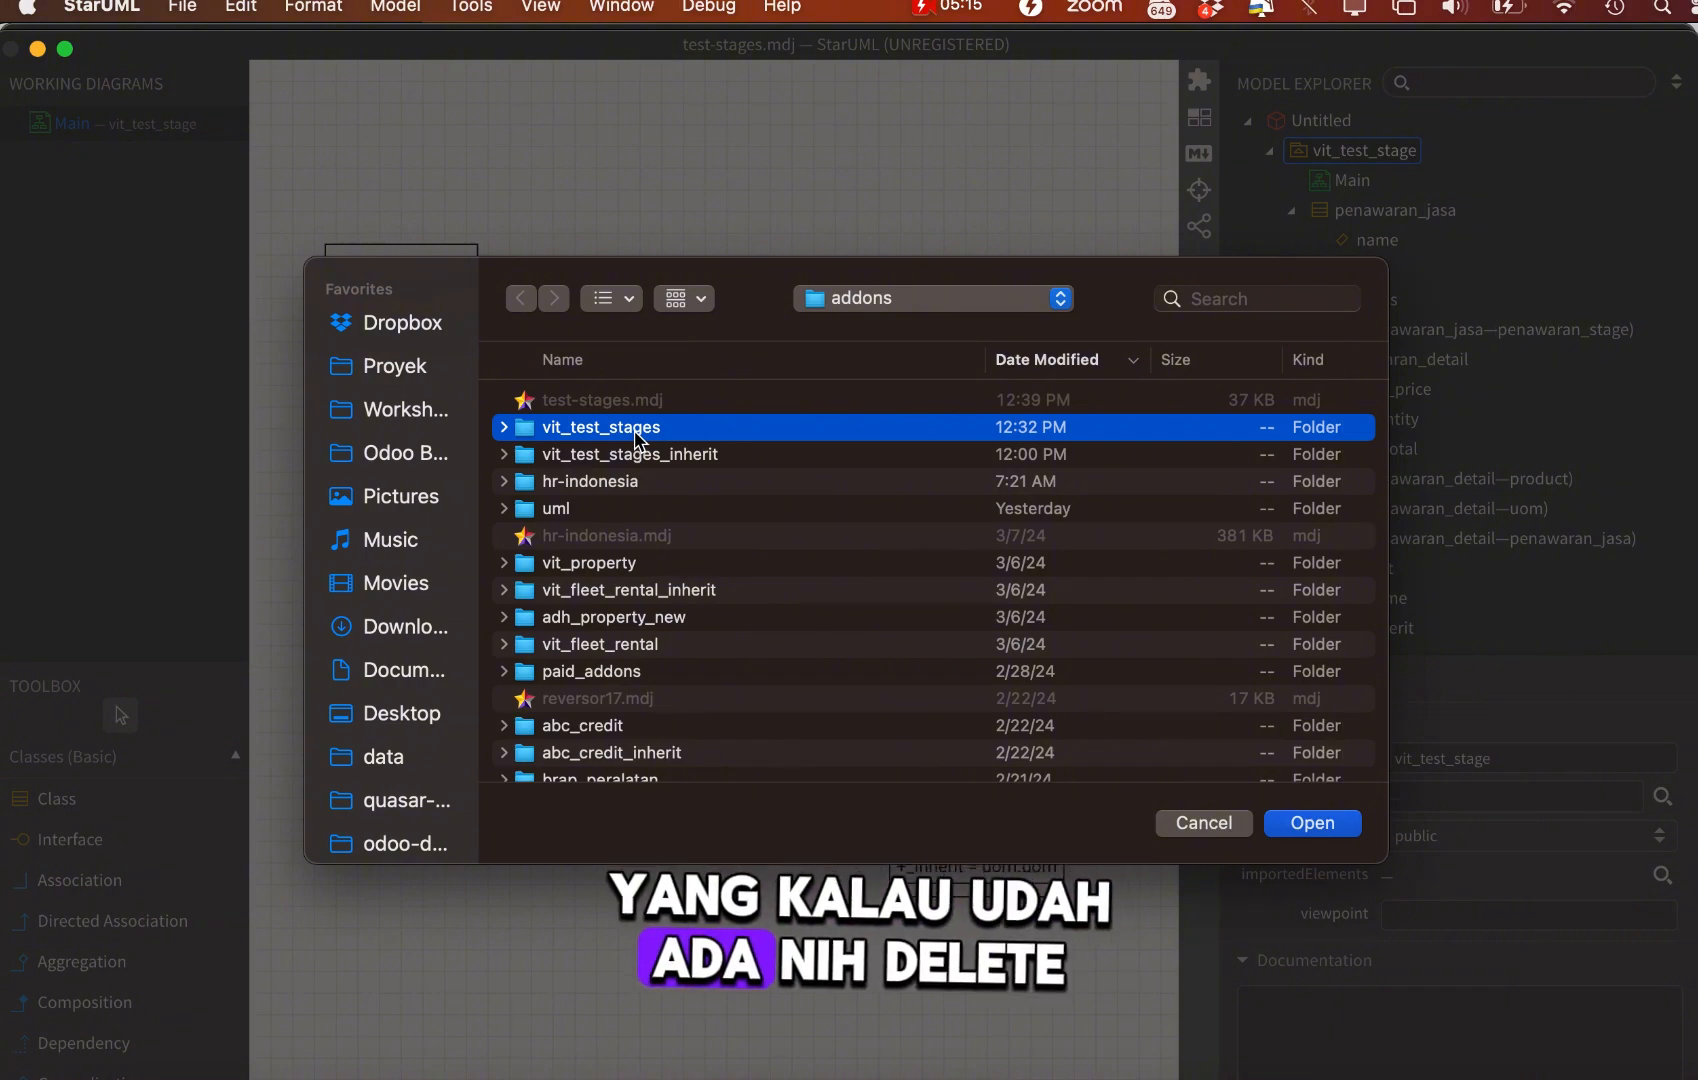
key("super+BackSpace")
left_click(661, 428)
key("super+BackSpace")
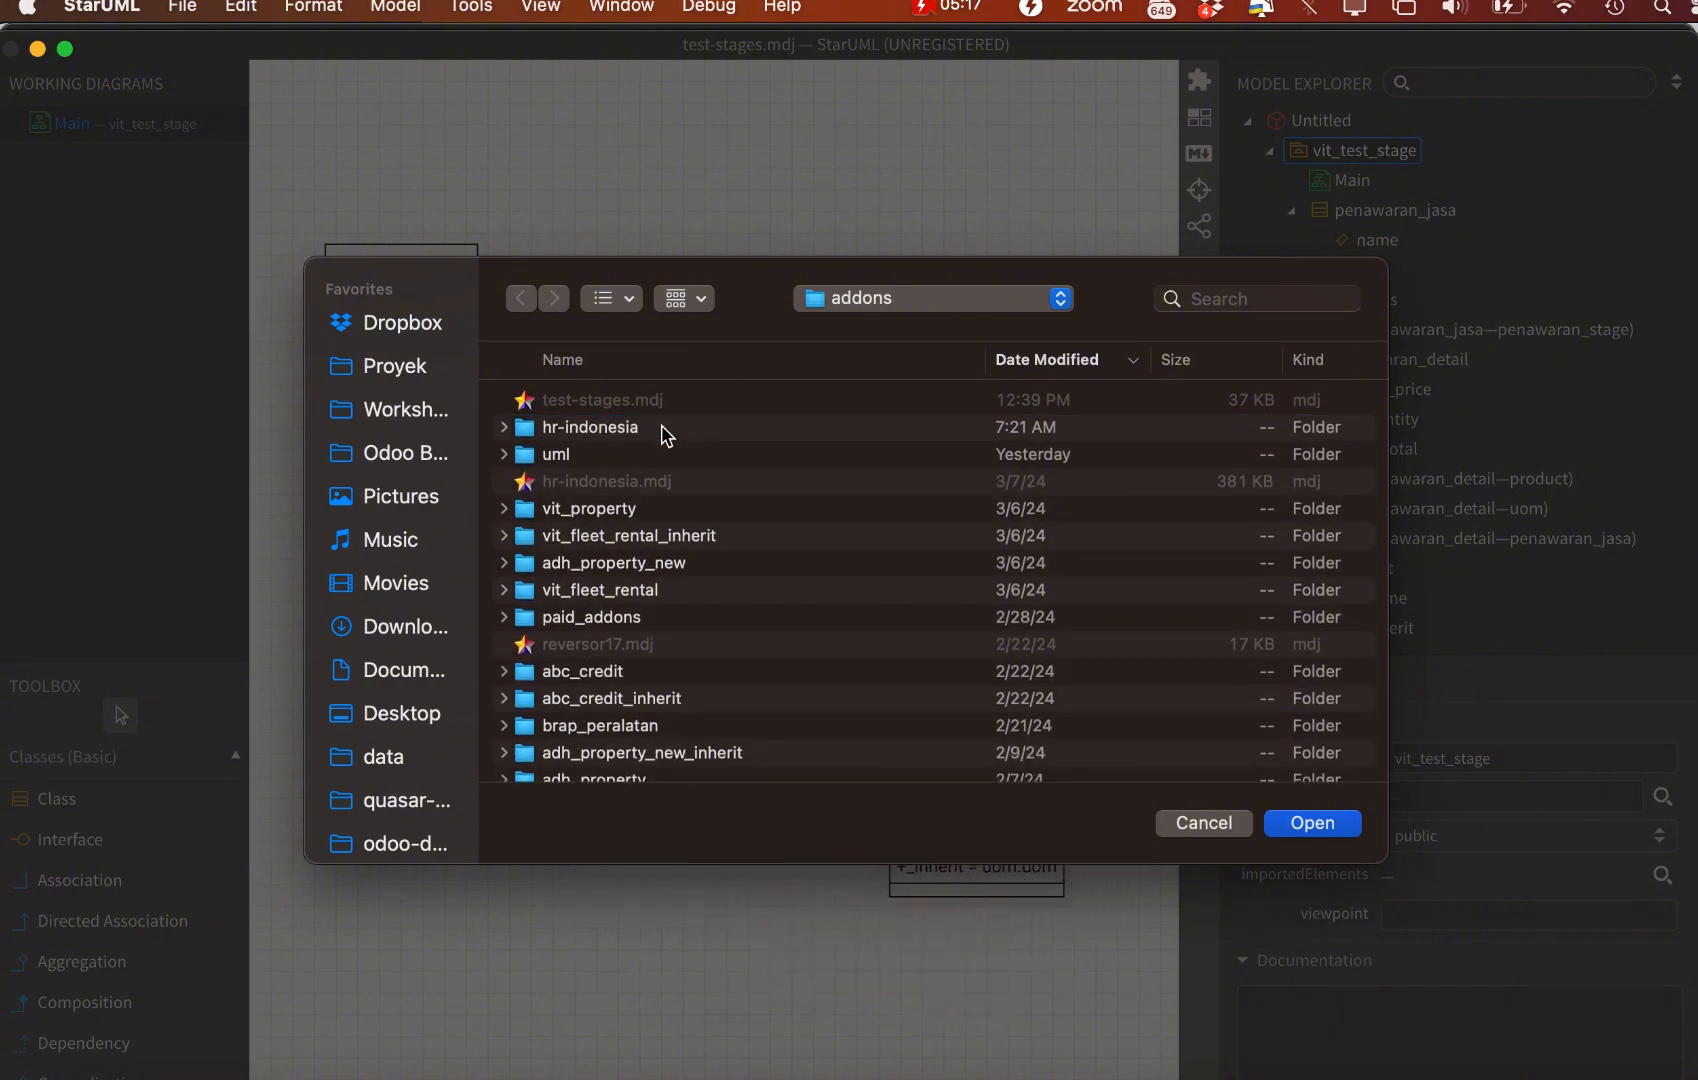
left_click(1320, 834)
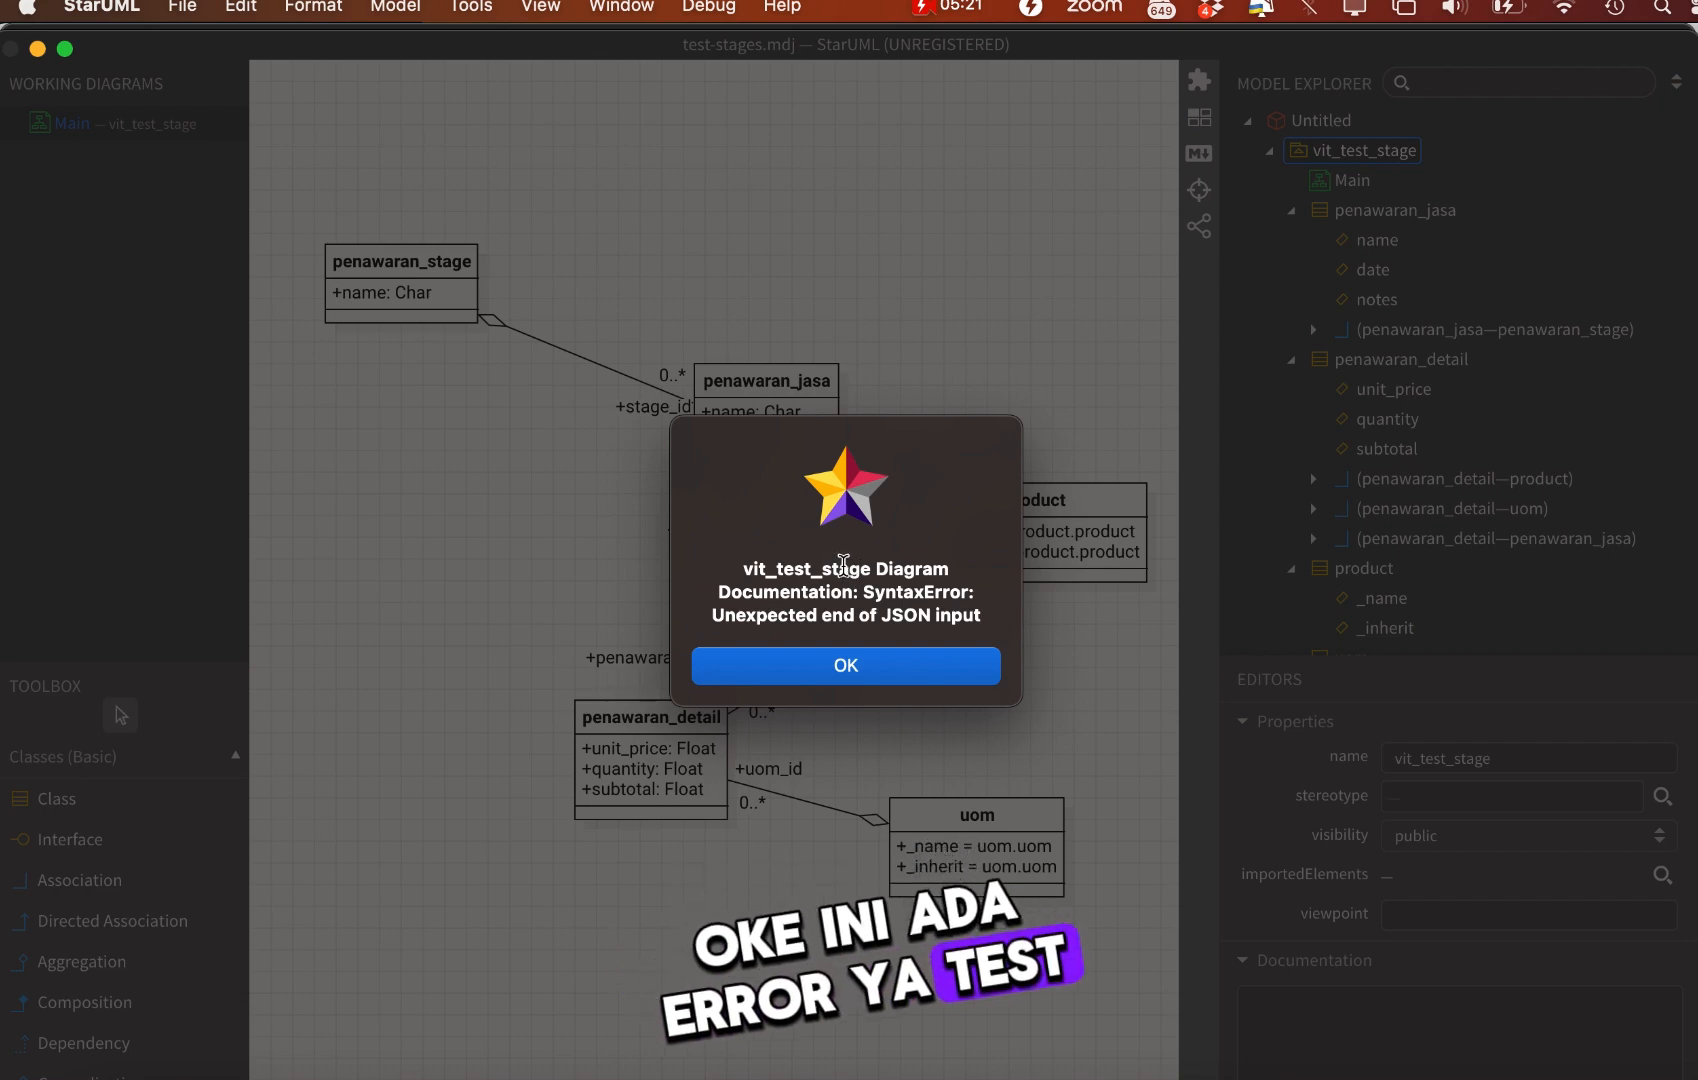
double_click(806, 568)
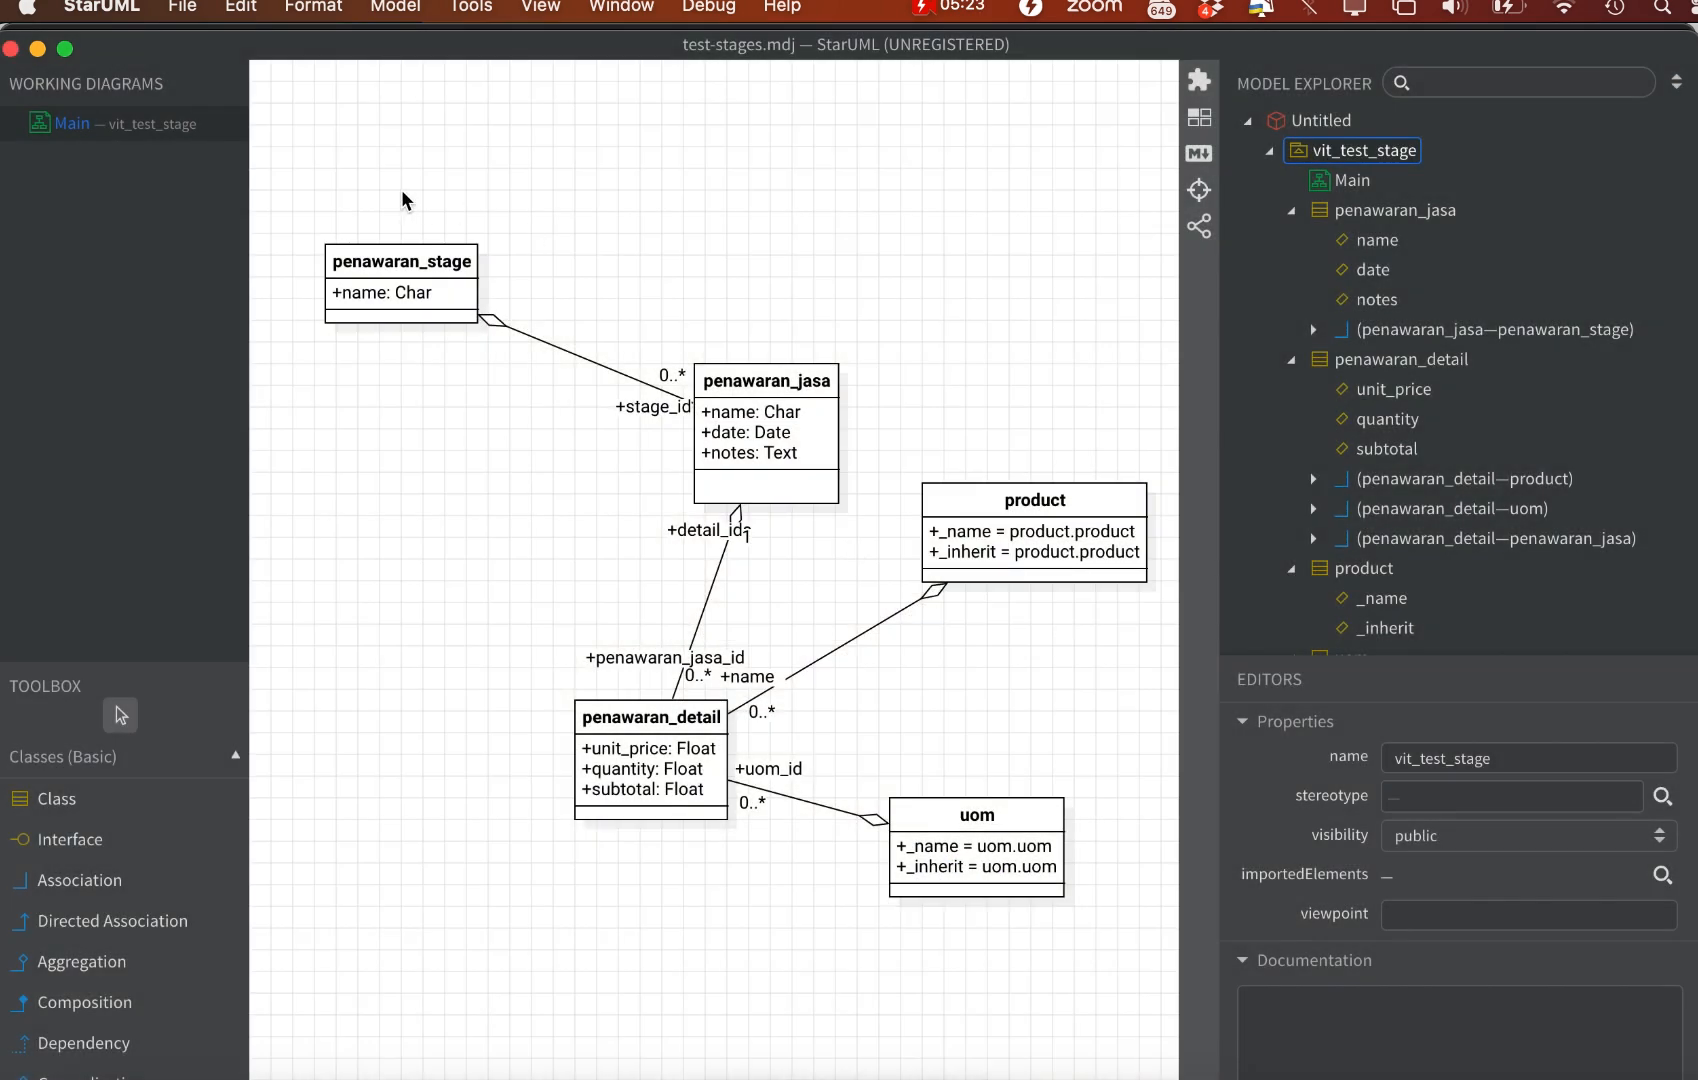
Begin a JSON block in the vit_test_stage model's documentation with the name "Test stage addon"
left_click(401, 262)
left_click(1365, 150)
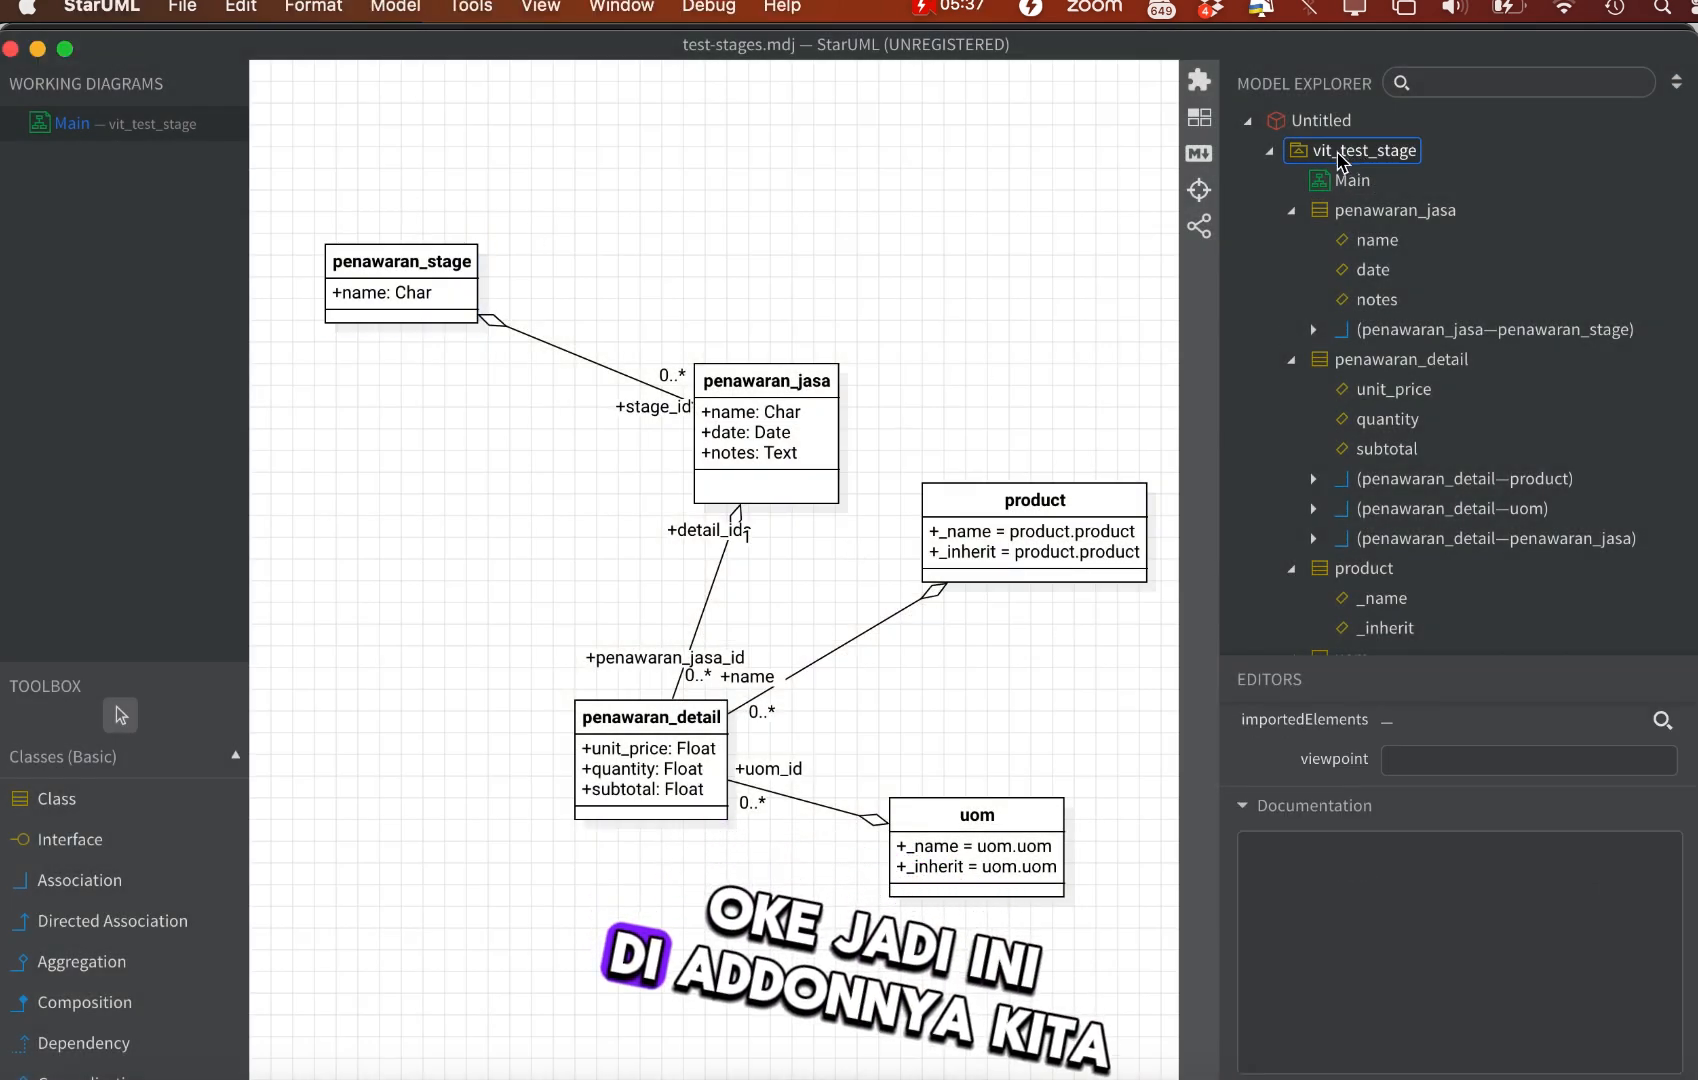
left_click(1387, 923)
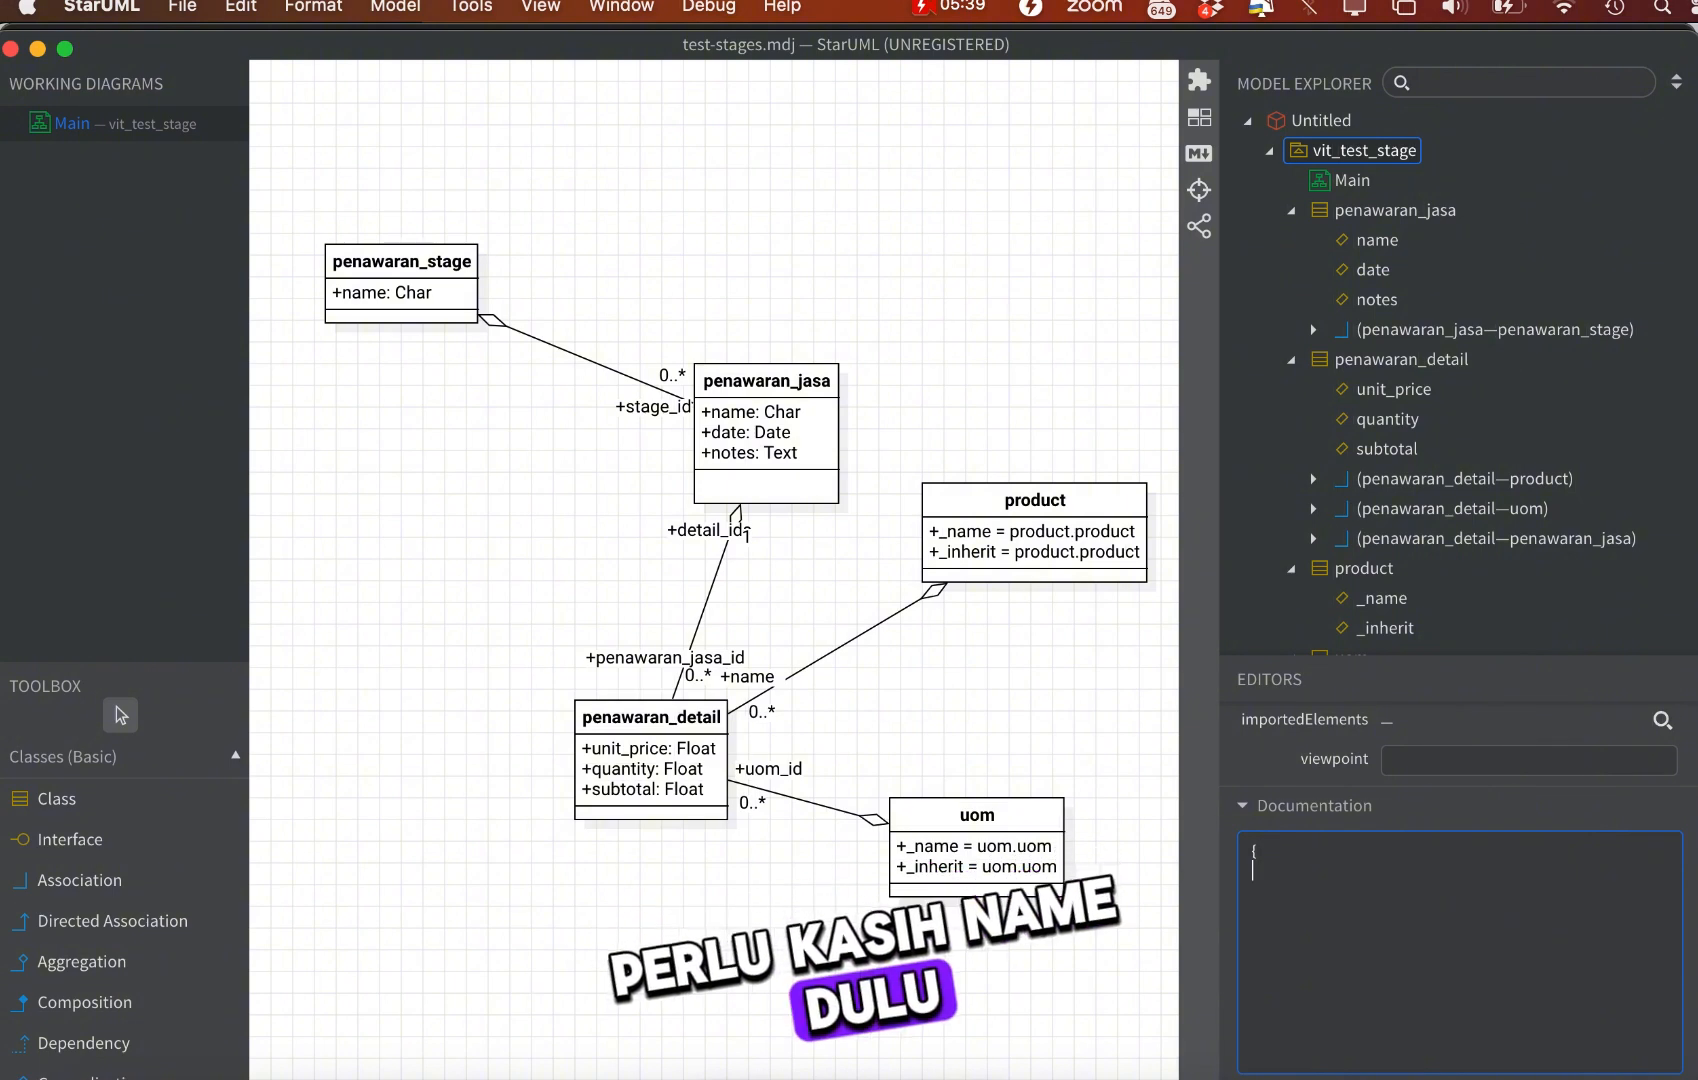
type("{")
key("Return")
type("\"")
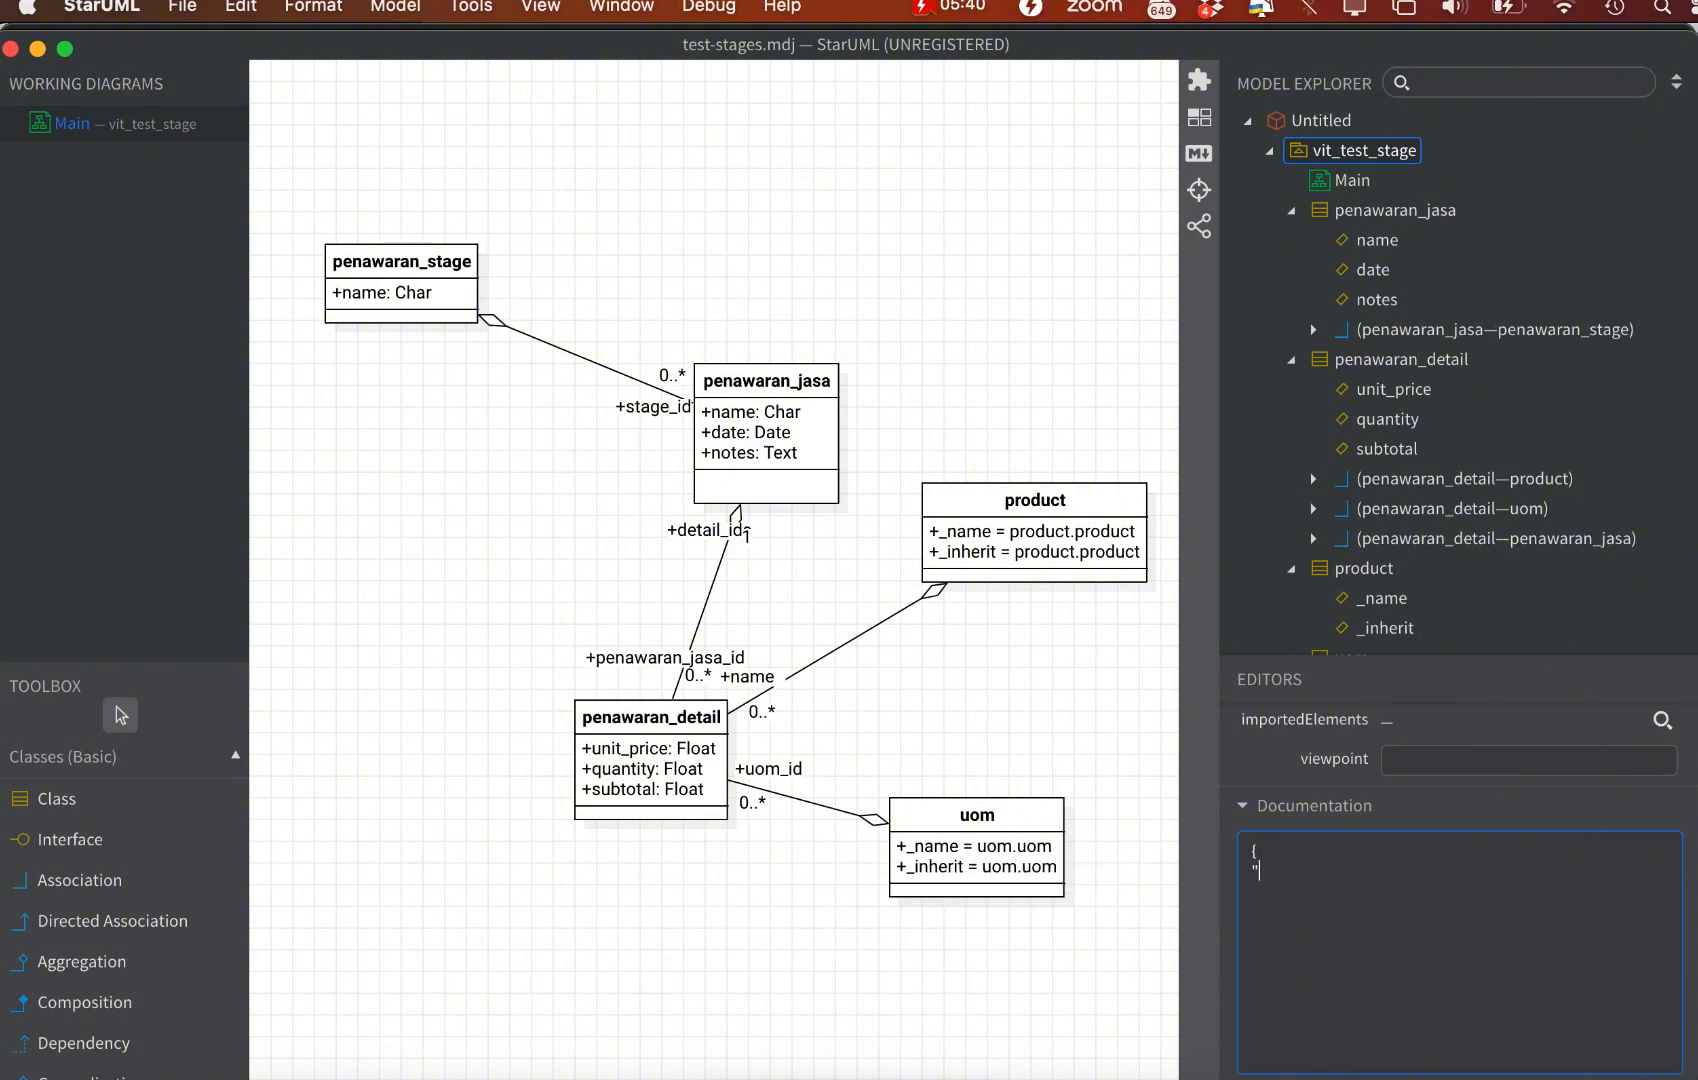
type("name\":\"Test stage ")
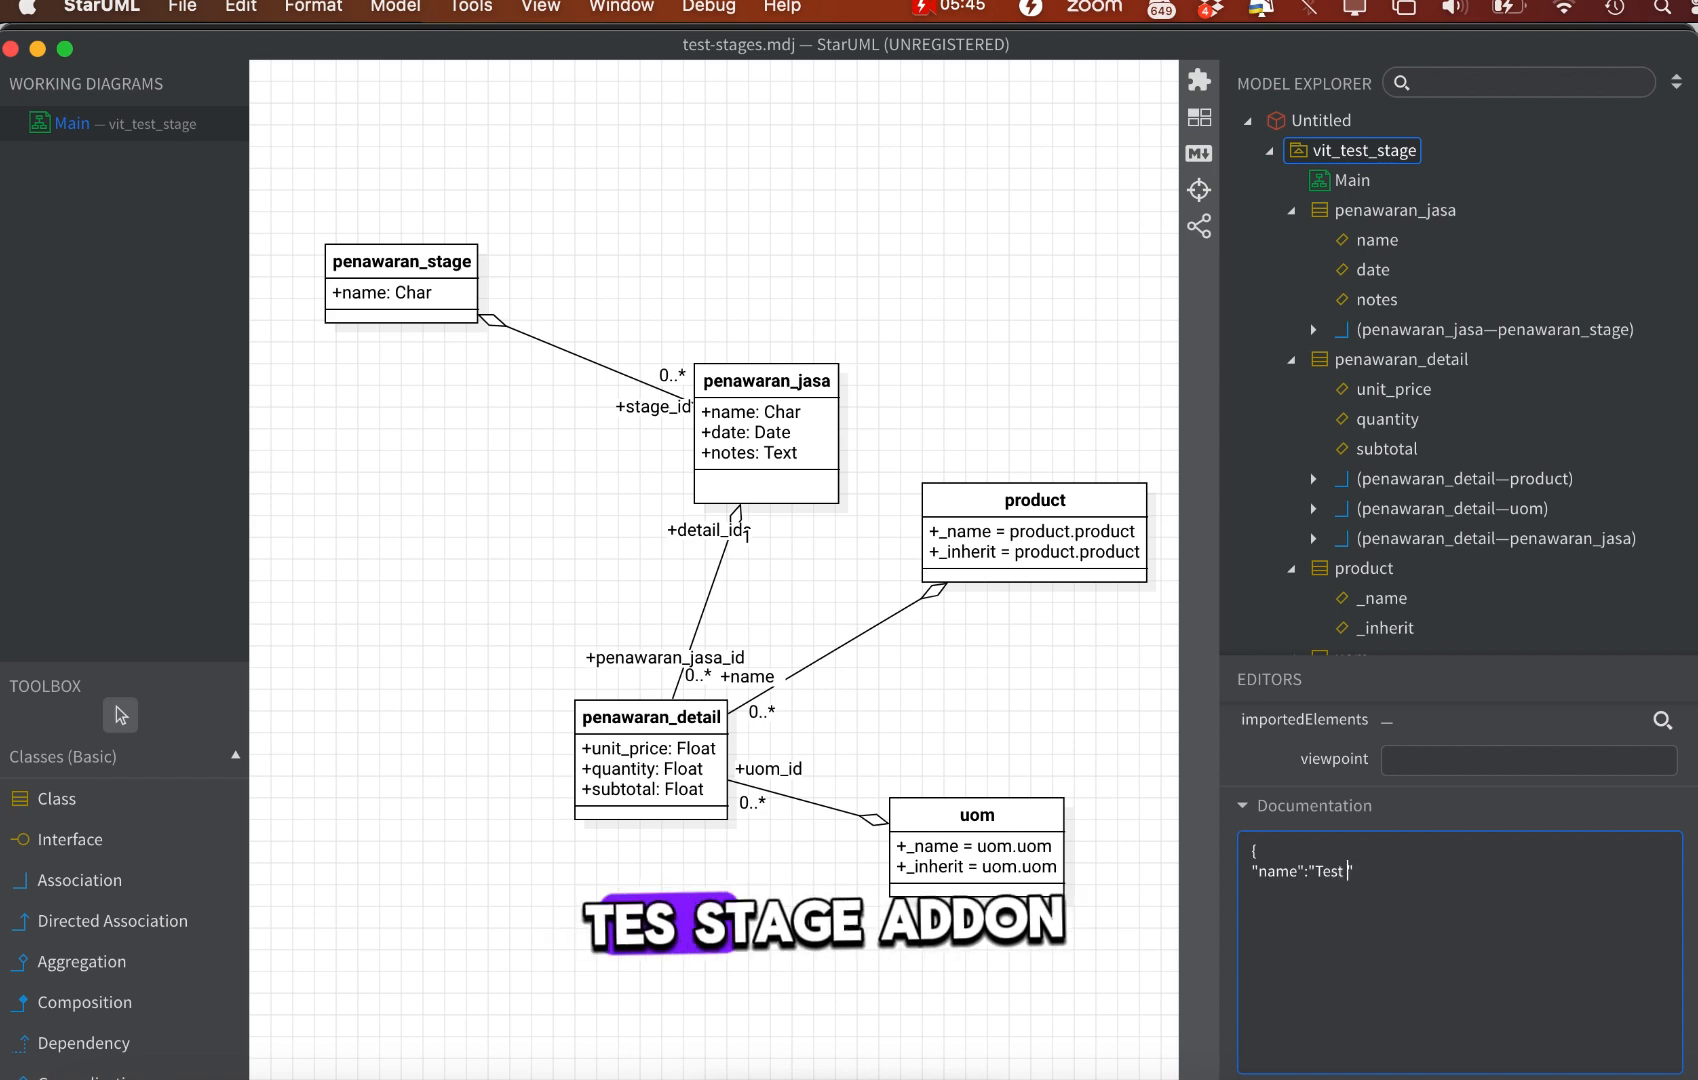
type("addon")
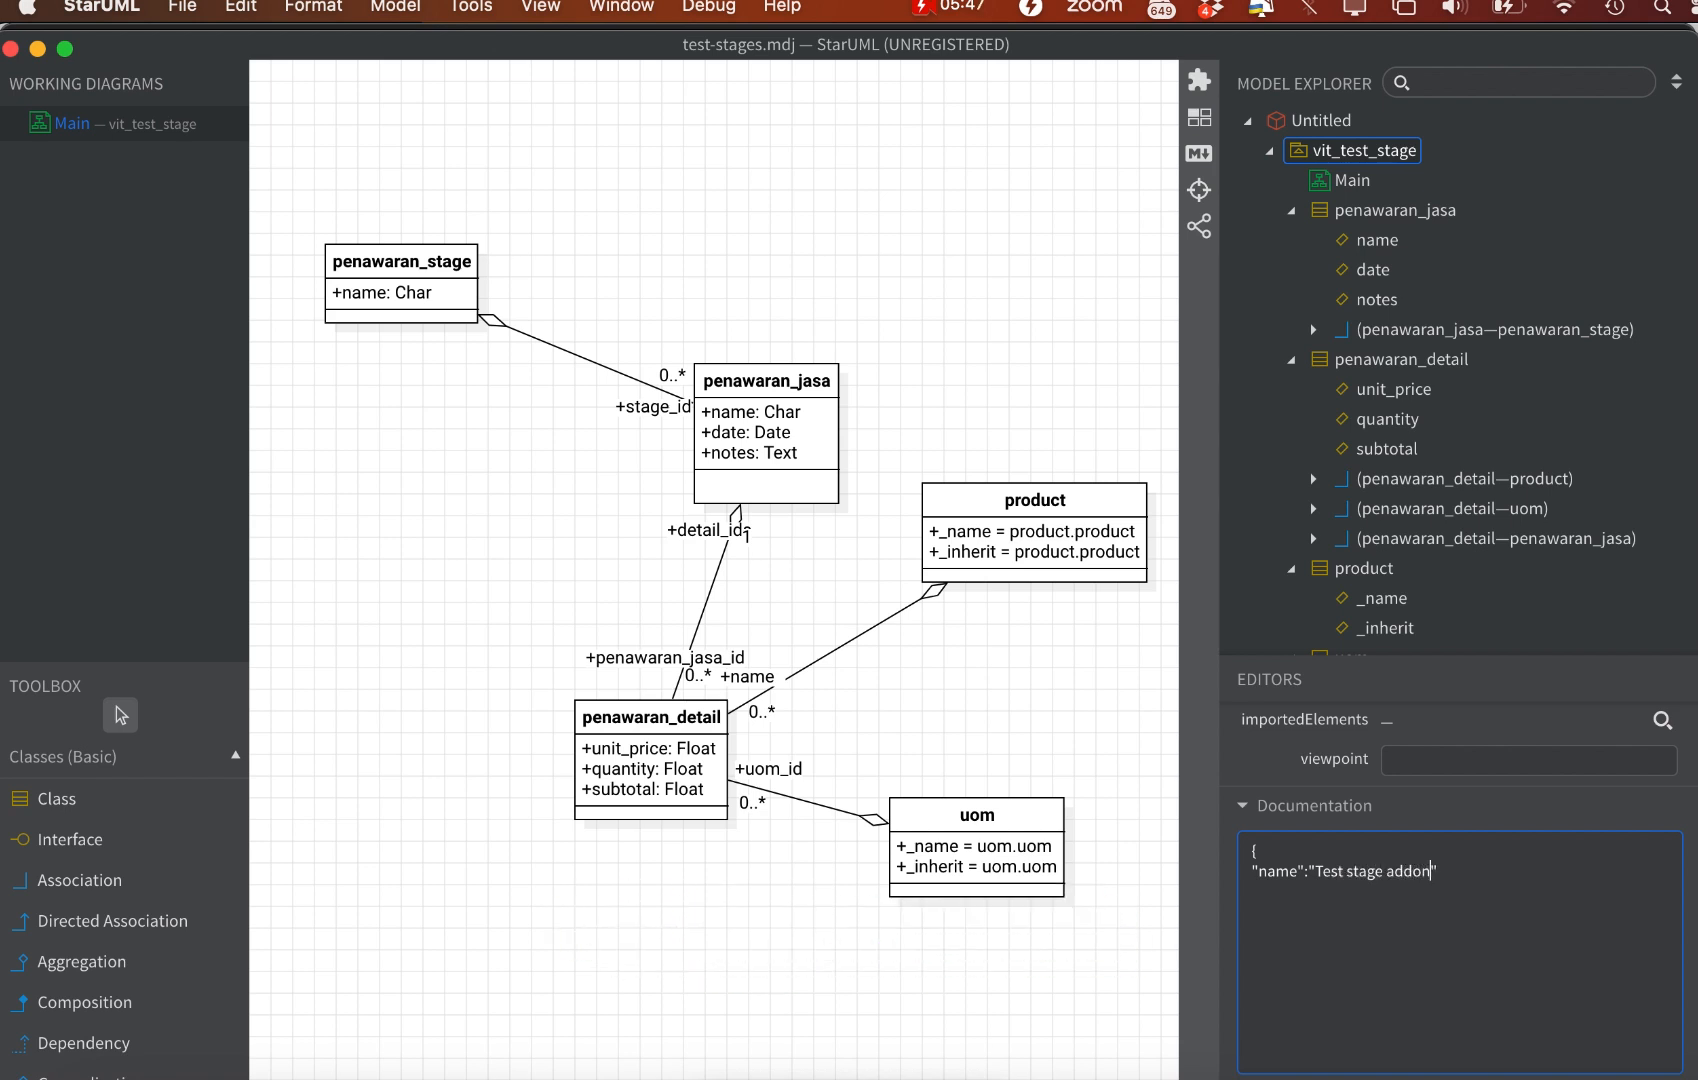
type("\",")
Add a depends list with base, product and stock to the vit_test_stage documentation and close the JSON block
key("Return")
type("\"")
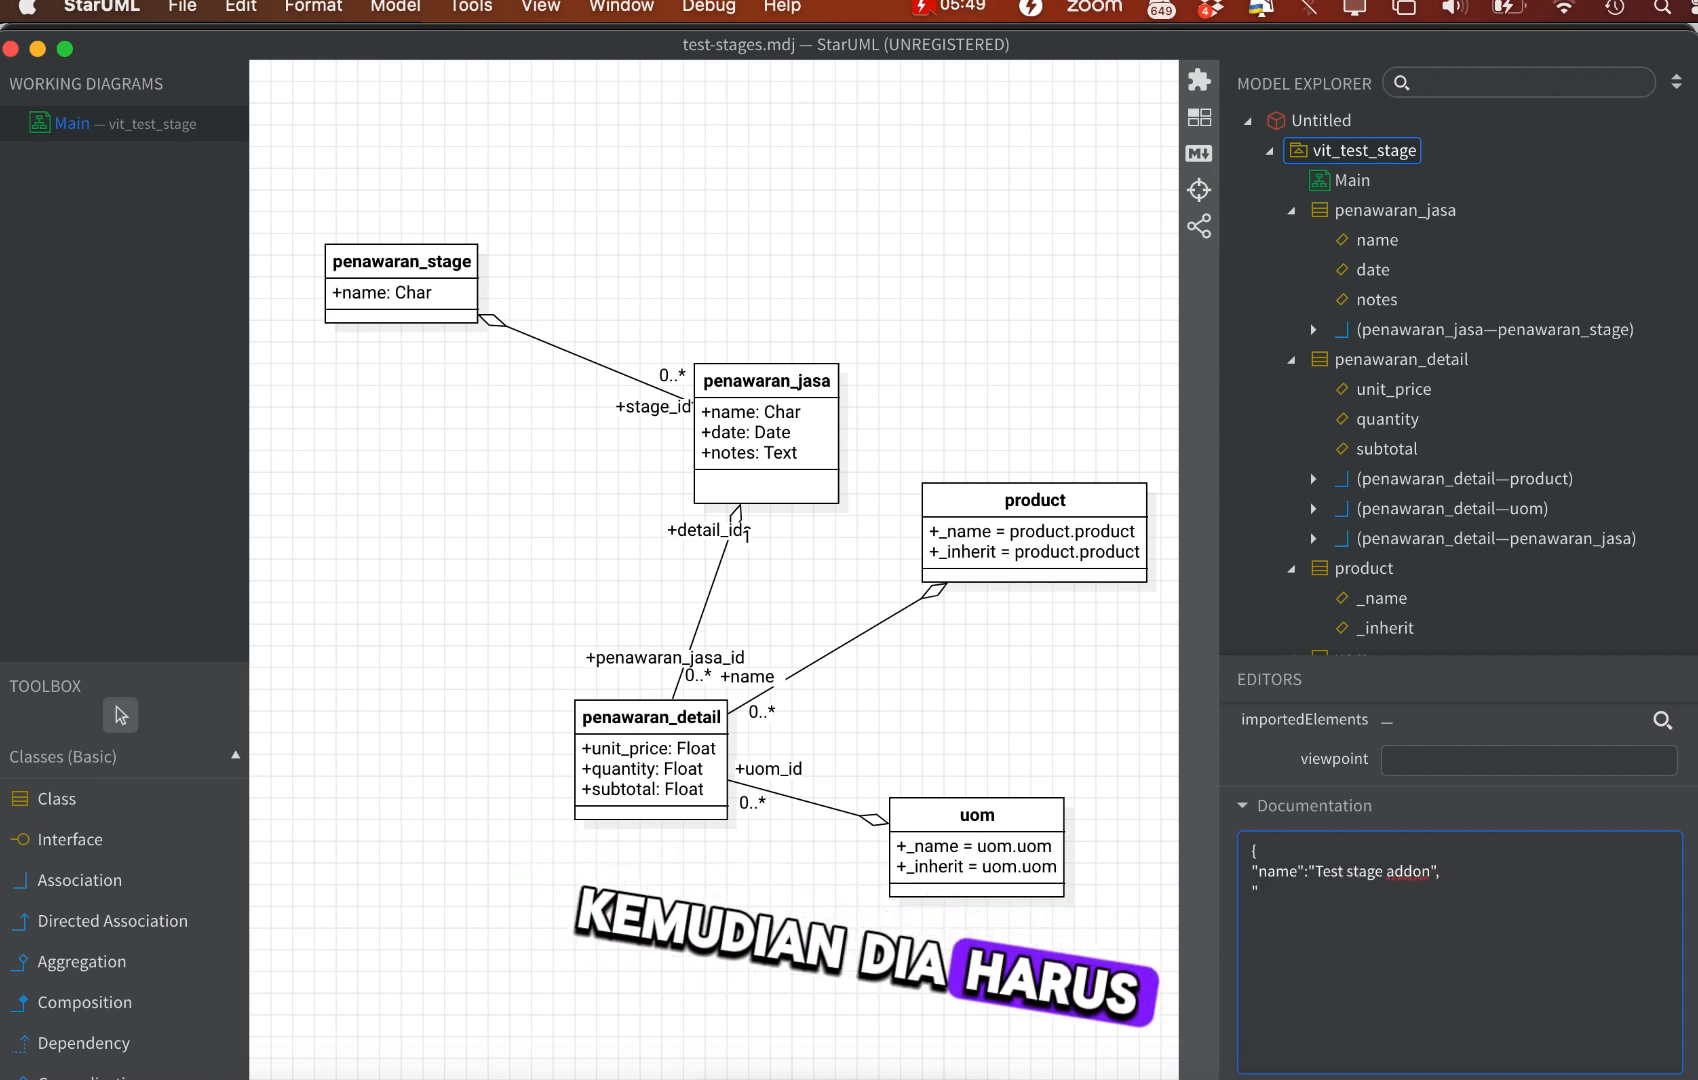
type("depends")
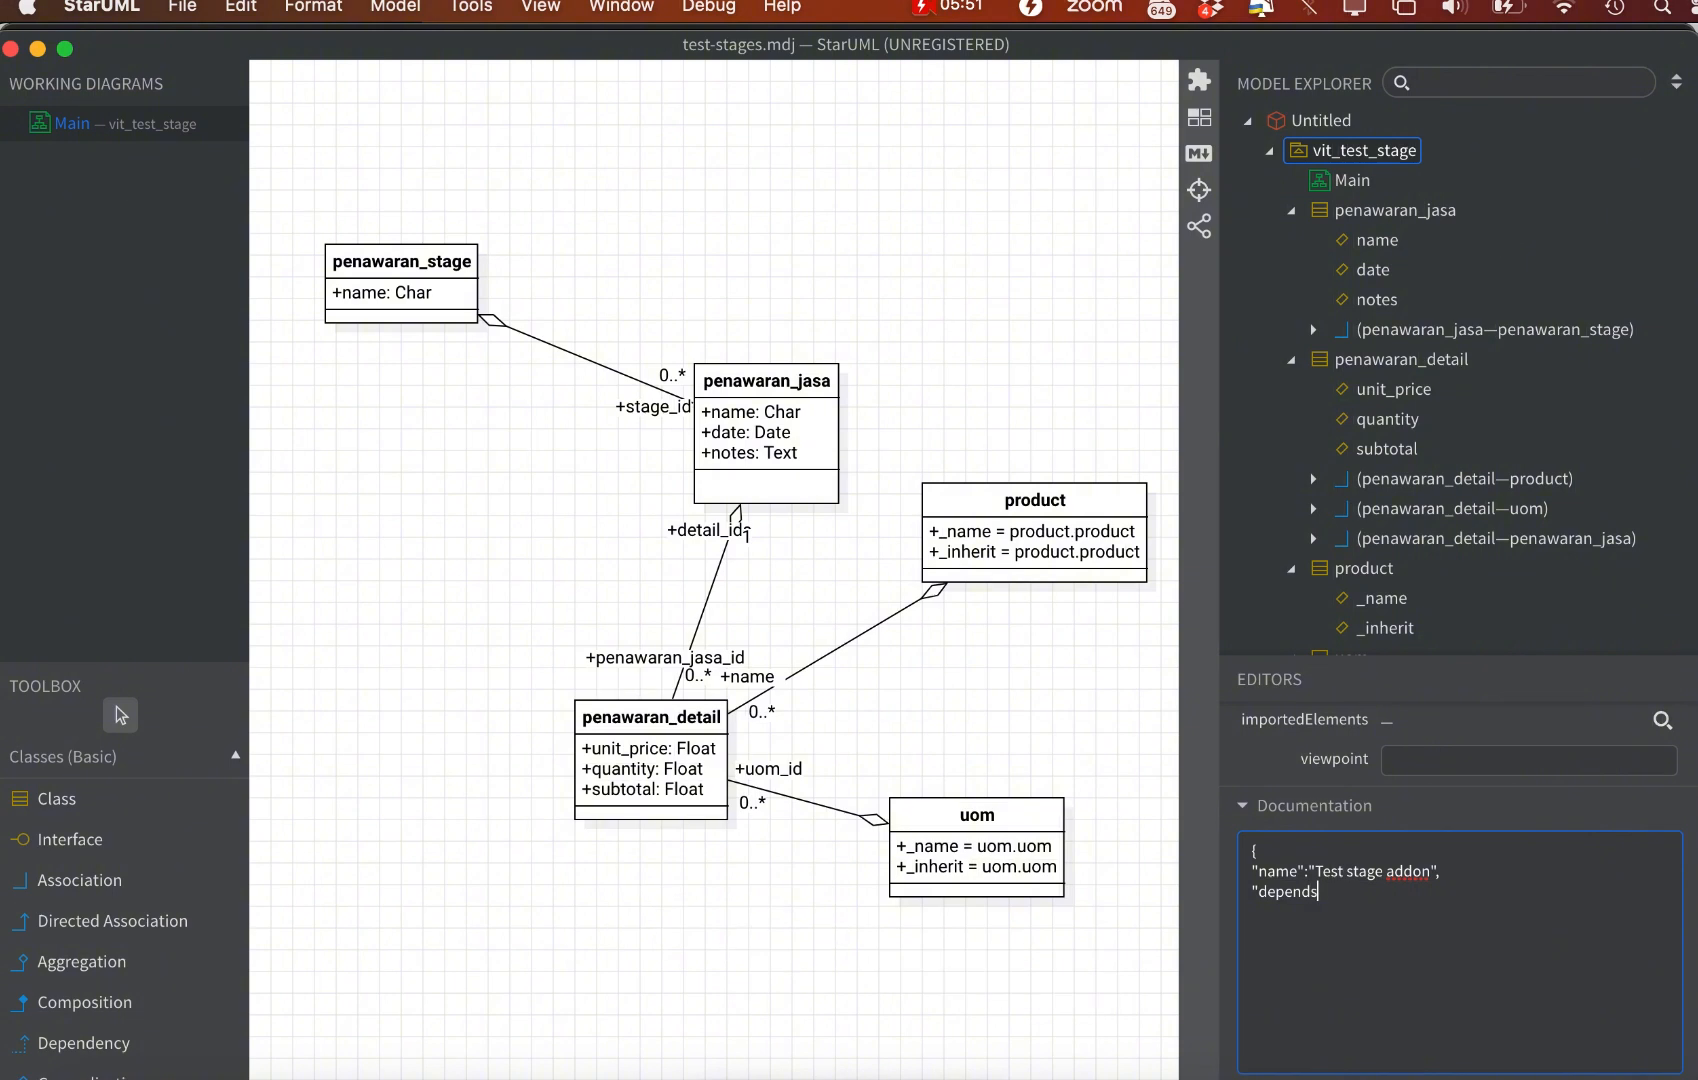
type("\":[\"")
key("BackSpace")
type("[]")
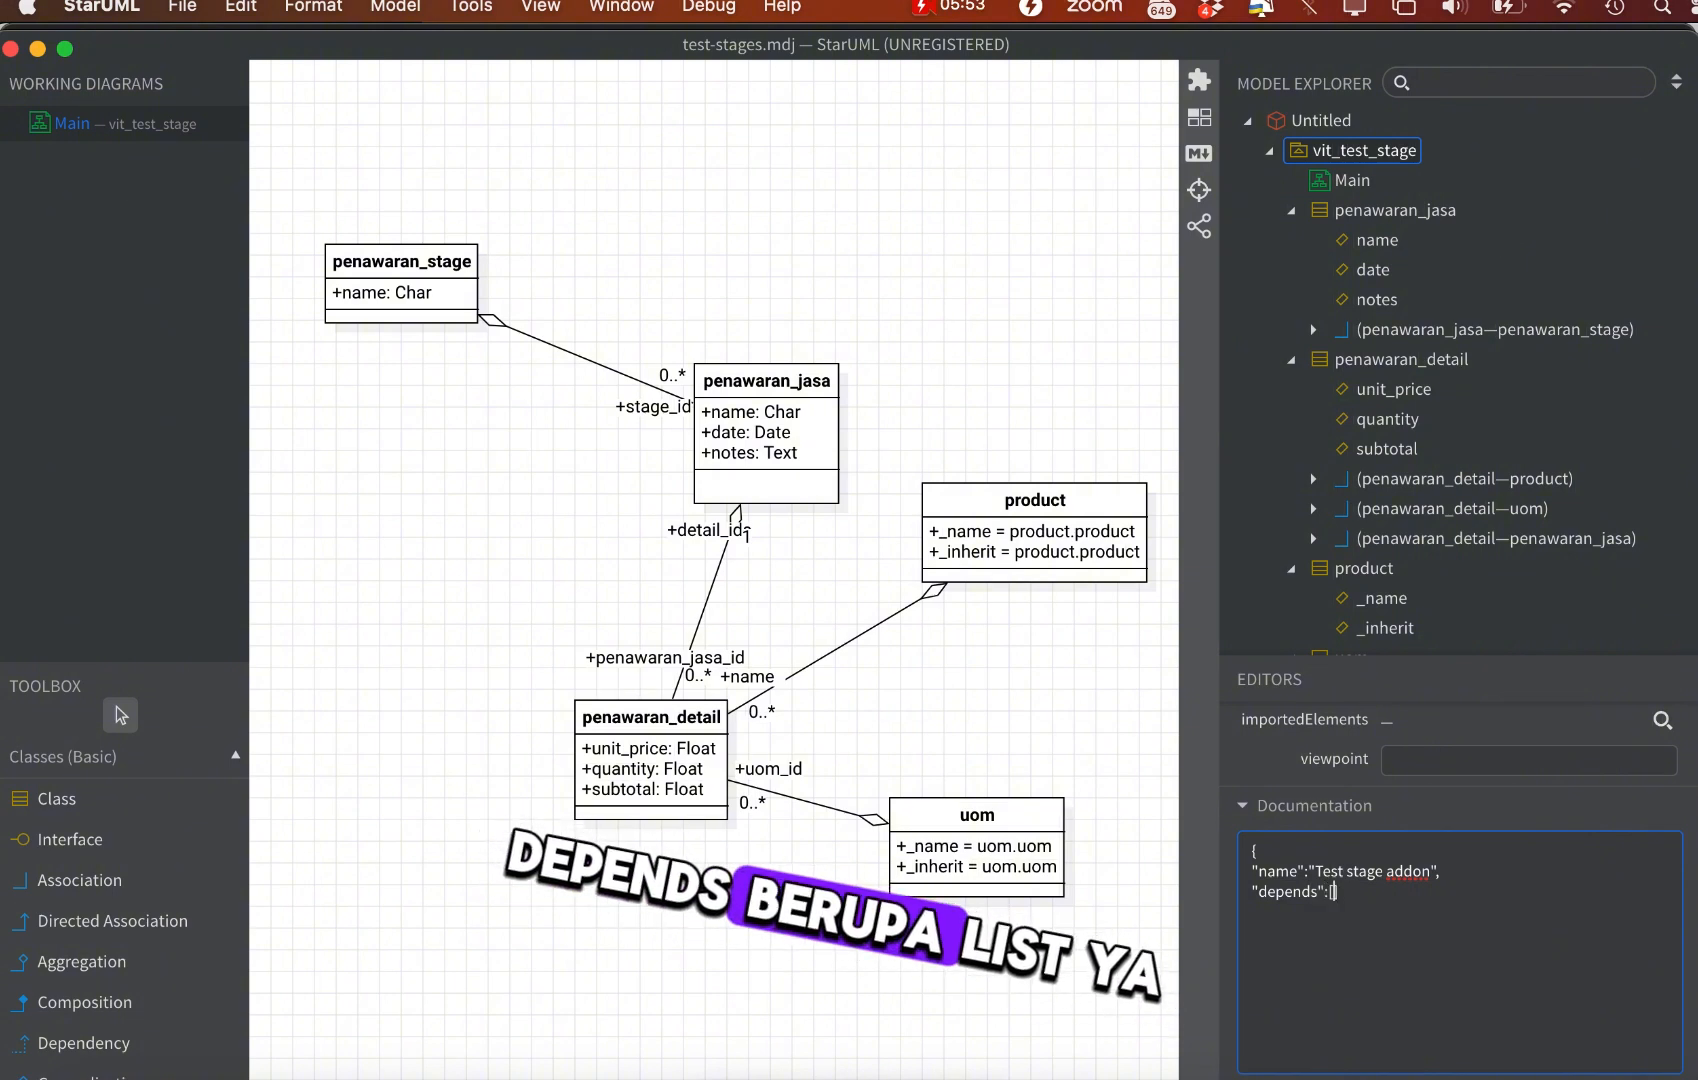
key("Left")
type("\"\"")
key("Left")
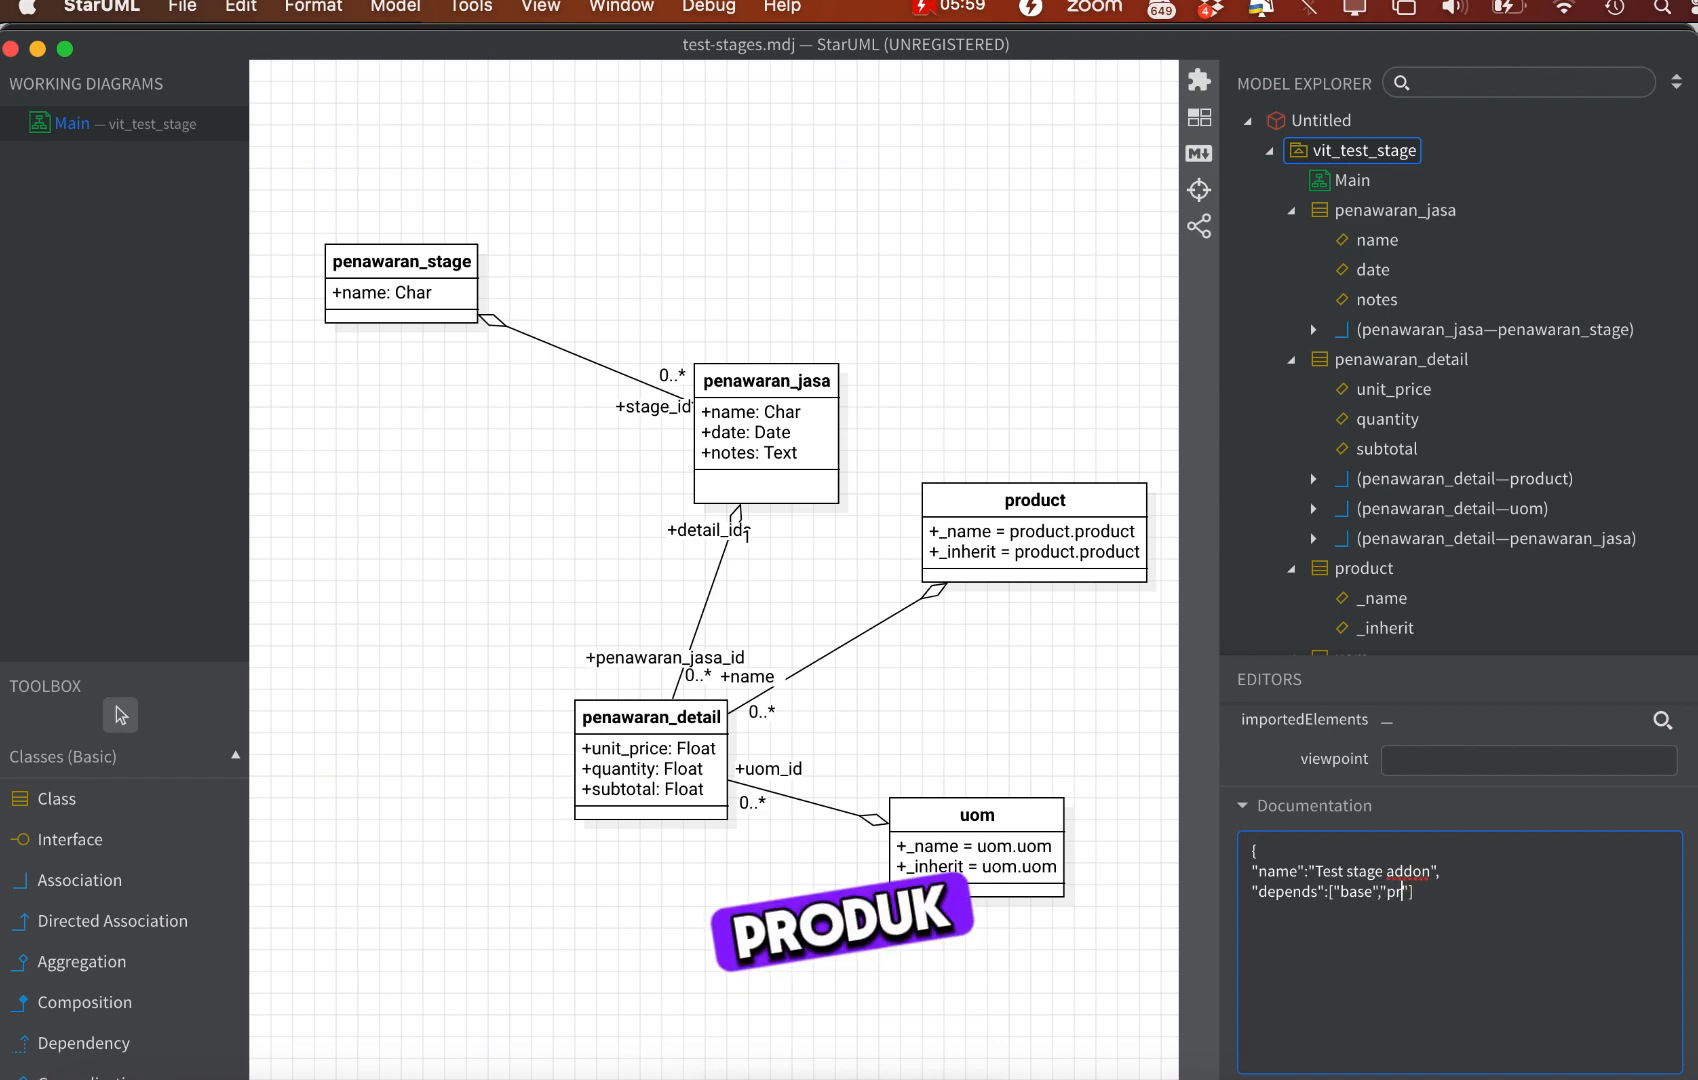
type("product")
key("Right")
type(",\"sto")
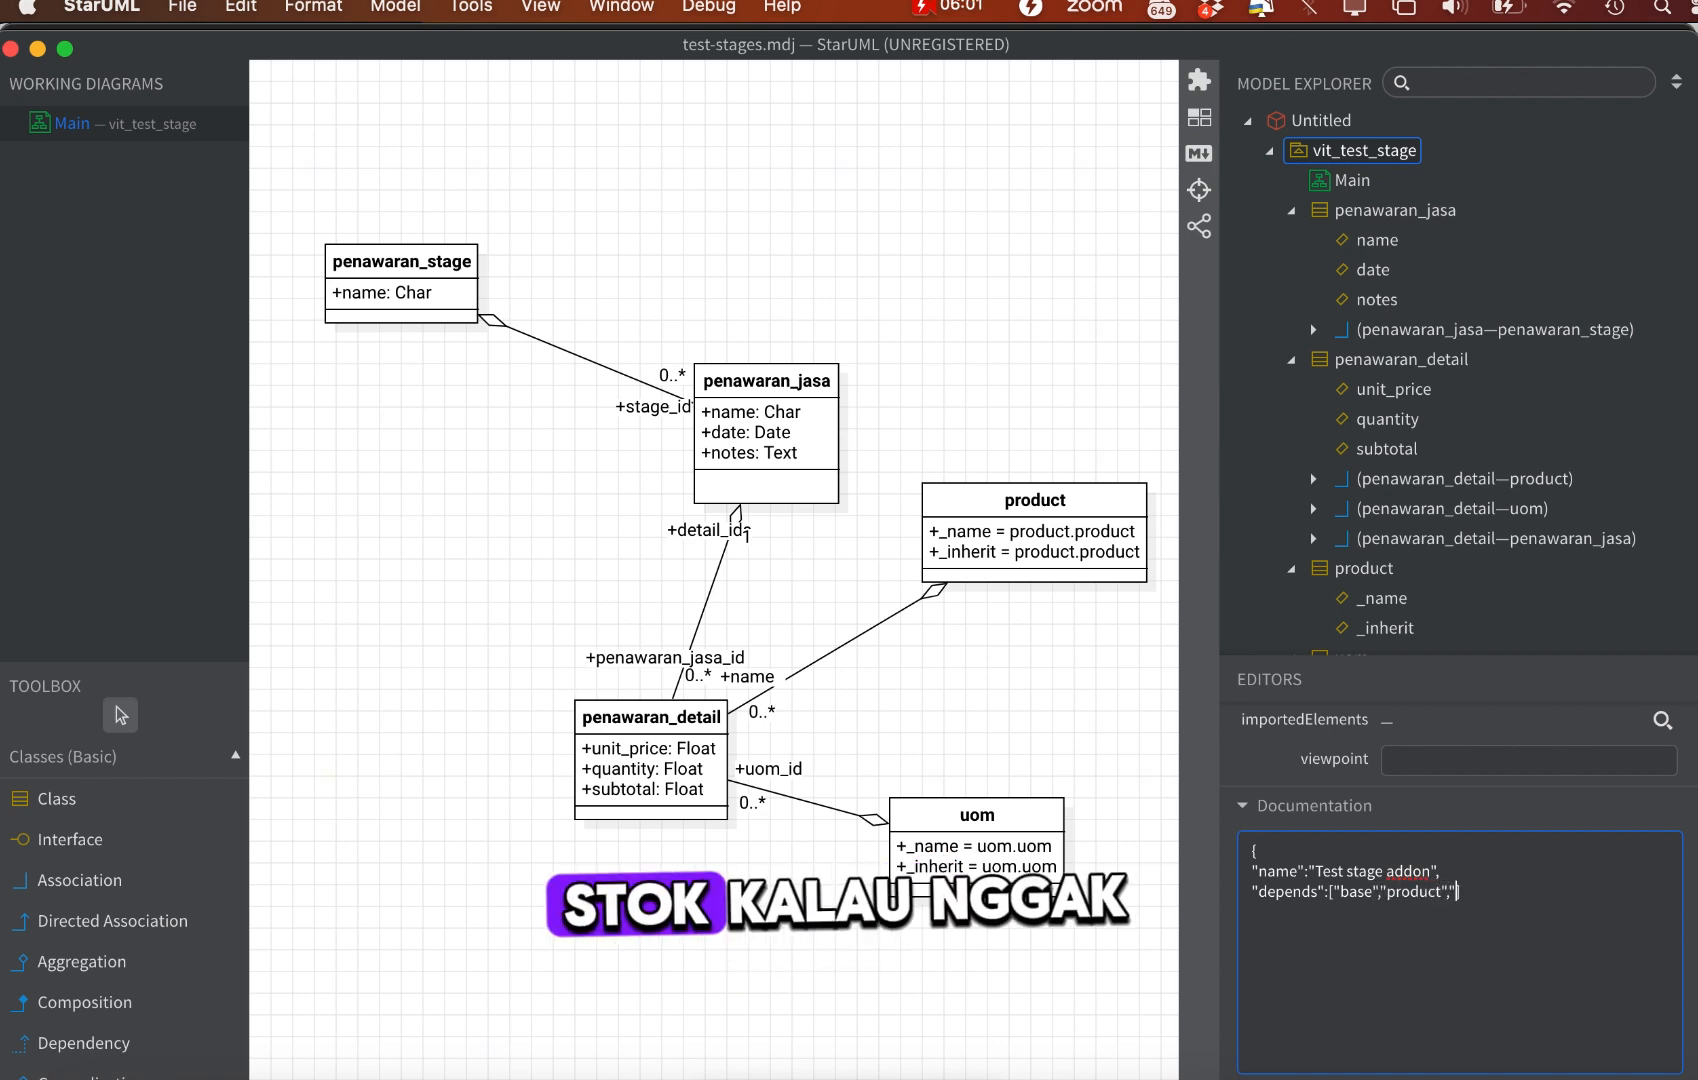
key("BackSpace")
key("BackSpace")
key("BackSpace")
type("stock\"] ")
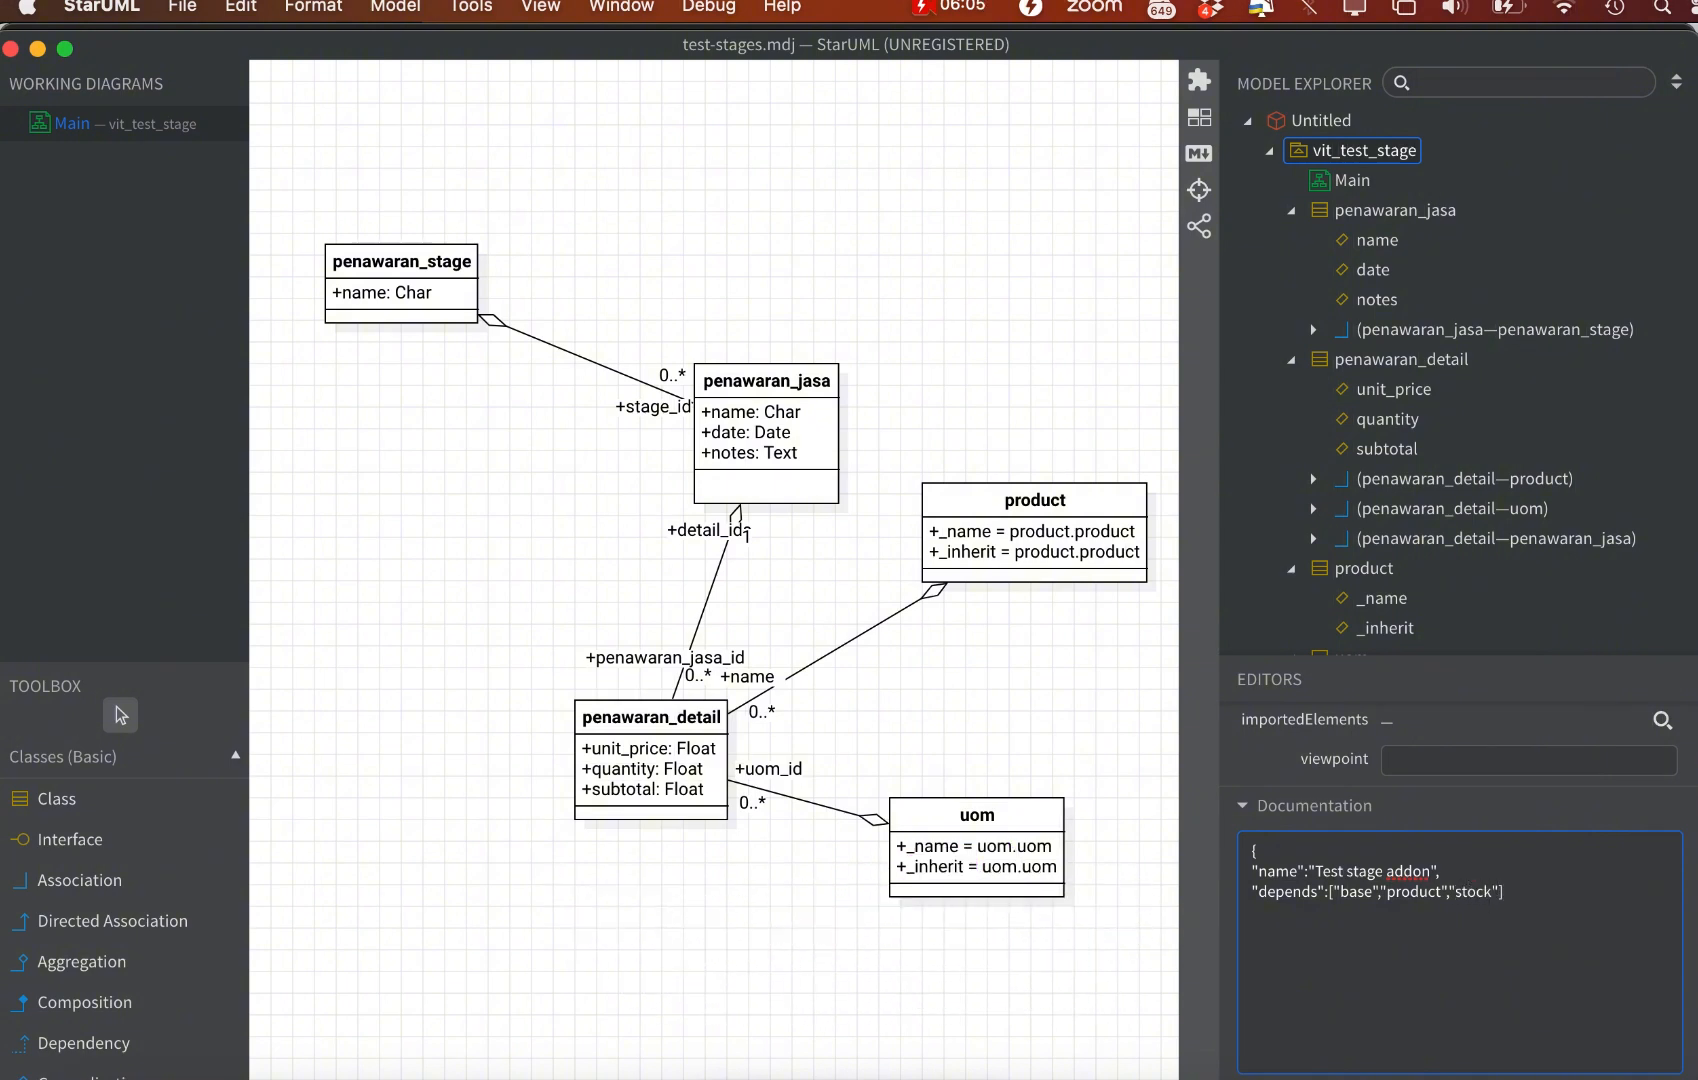
type("}")
Generate the Odoo code with vit_test_stage as the base model, choosing the vit_test_stage folder in addons as the target
left_click(471, 8)
mouse_move(505, 197)
left_click(785, 200)
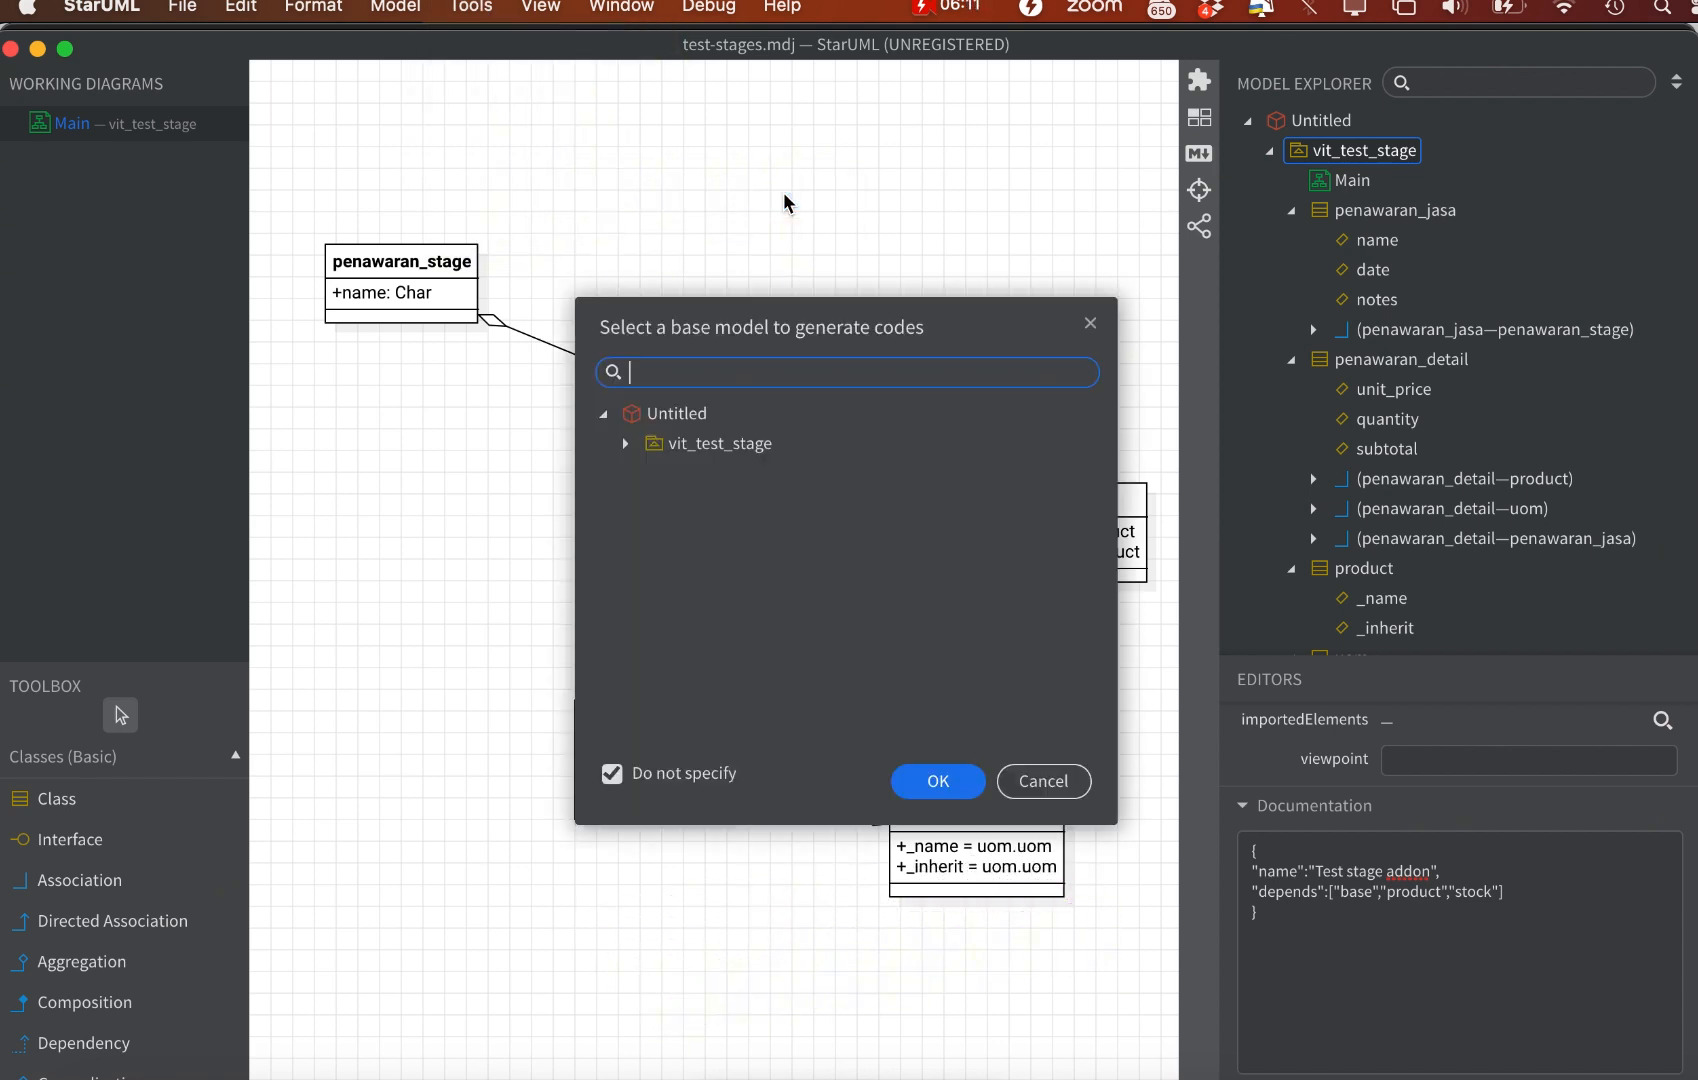
left_click(740, 455)
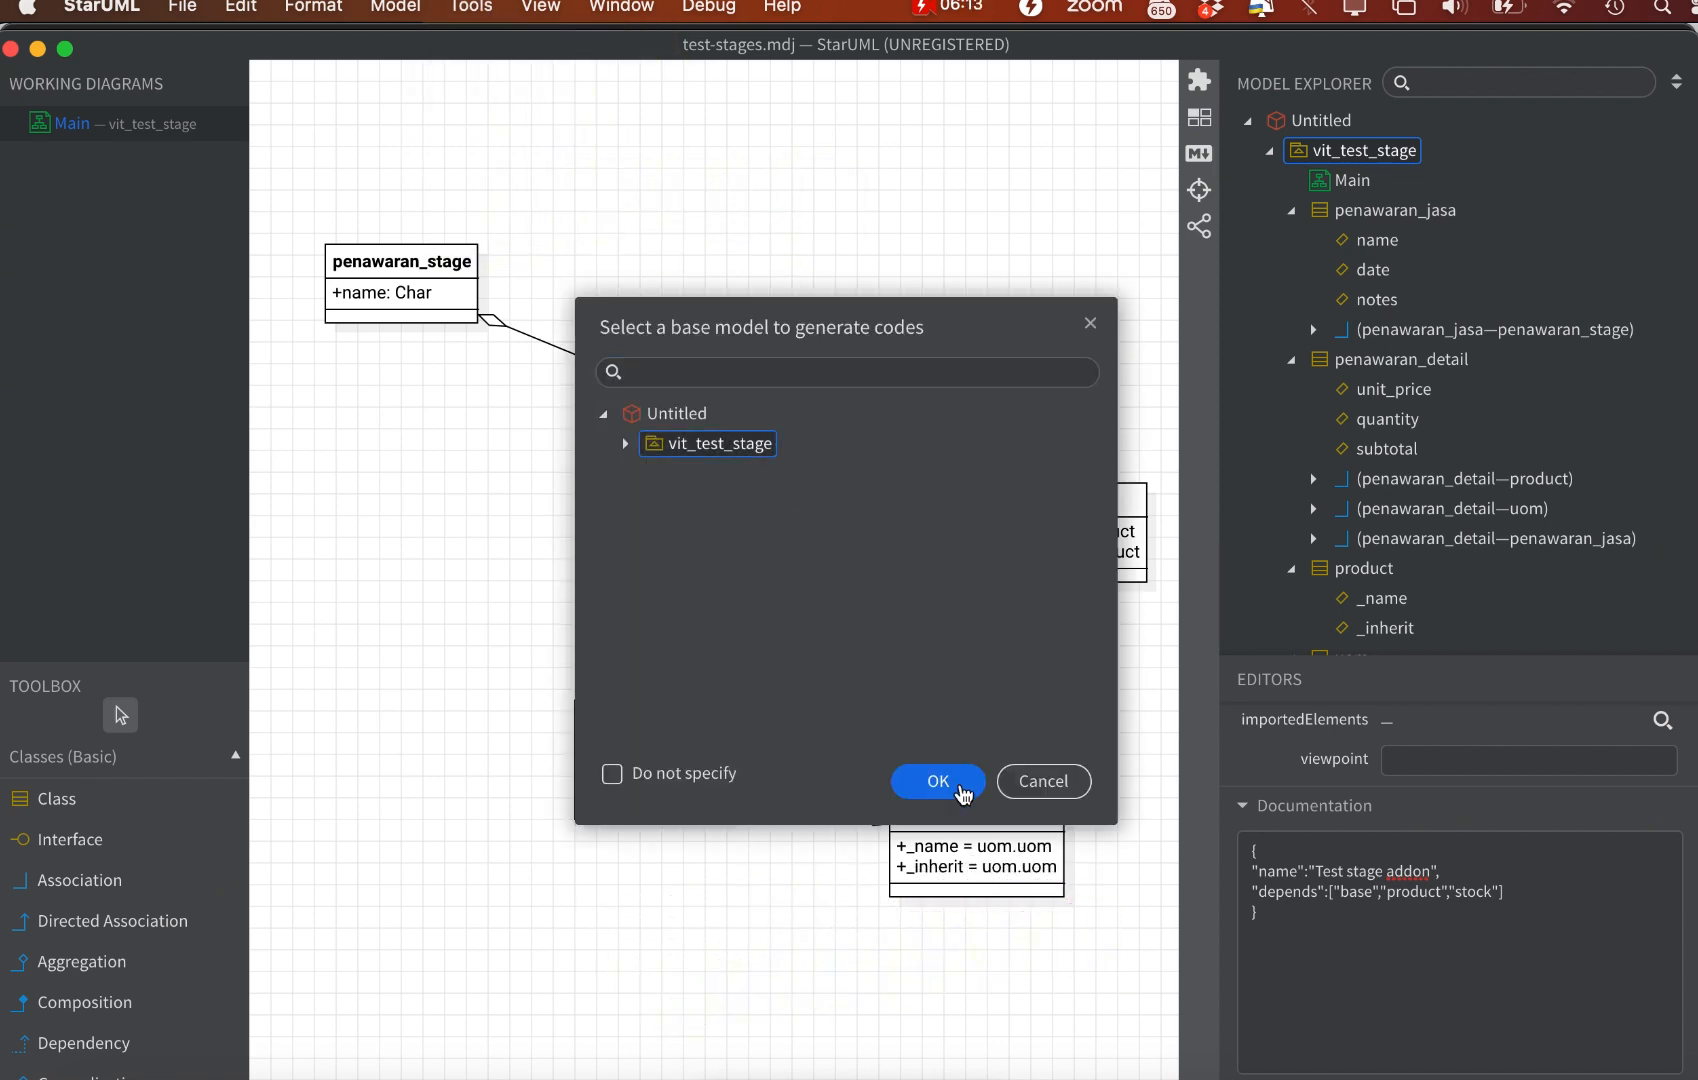
left_click(938, 782)
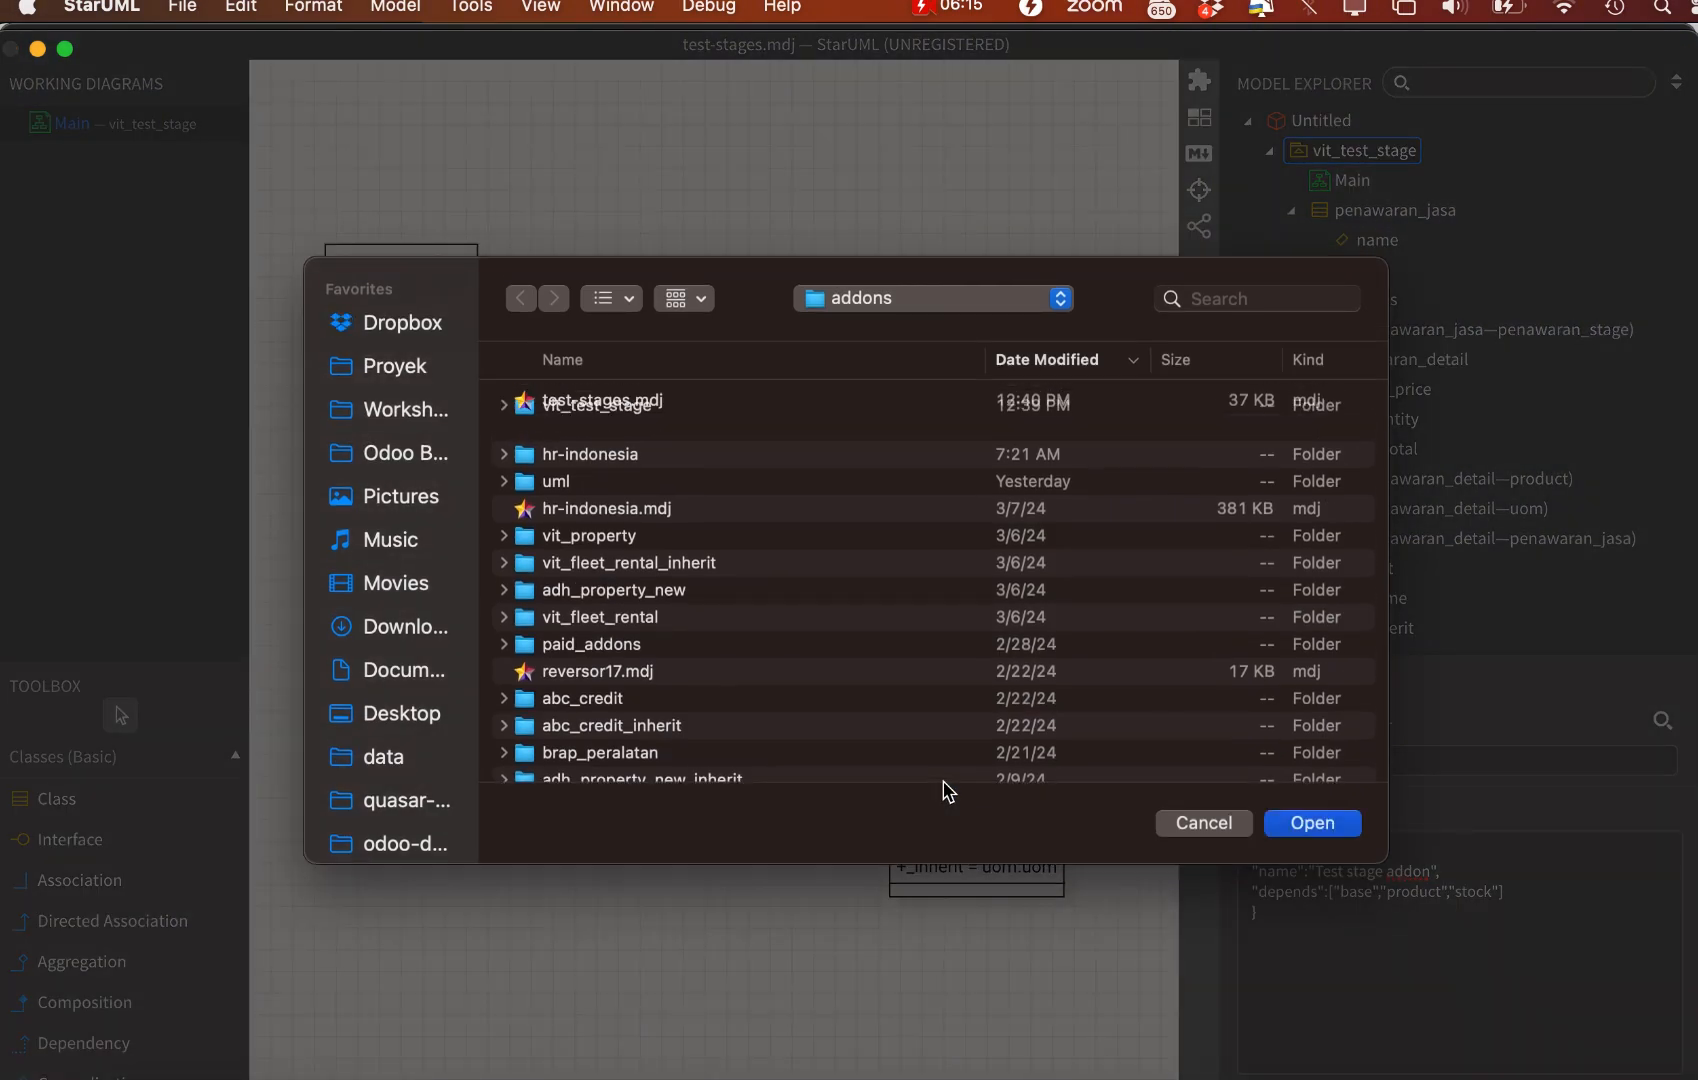
left_click(632, 430)
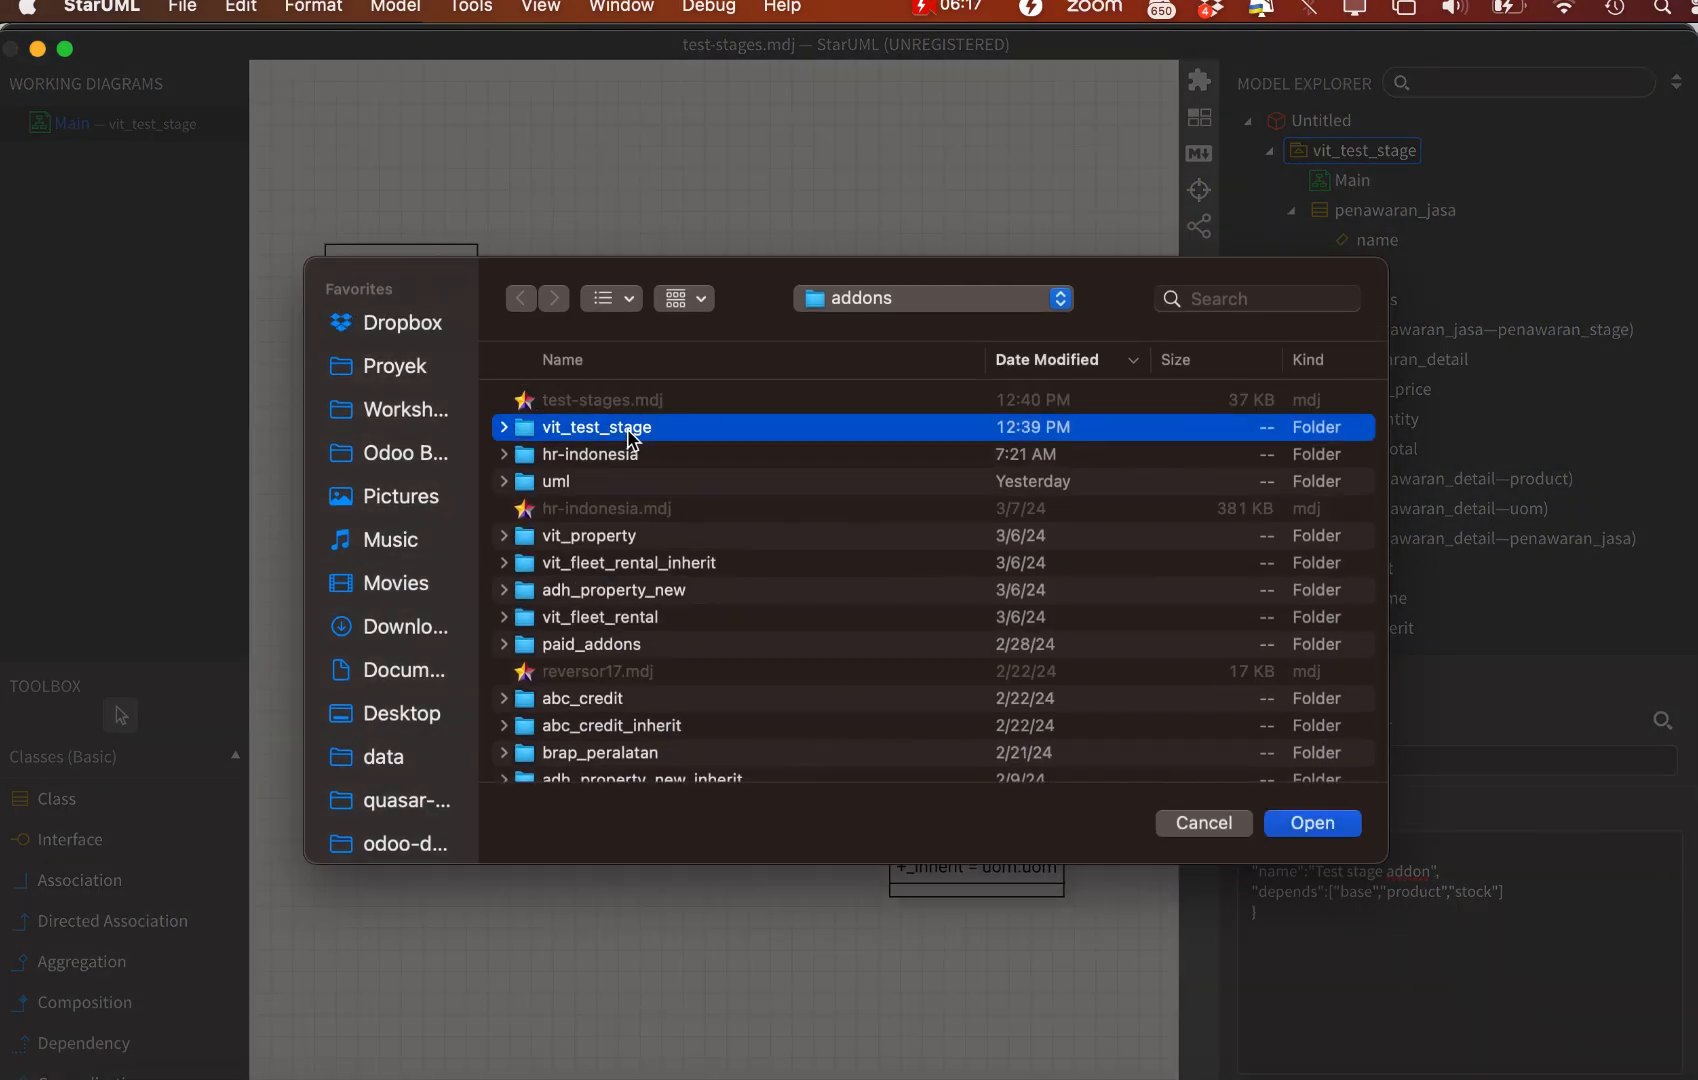
left_click(1314, 824)
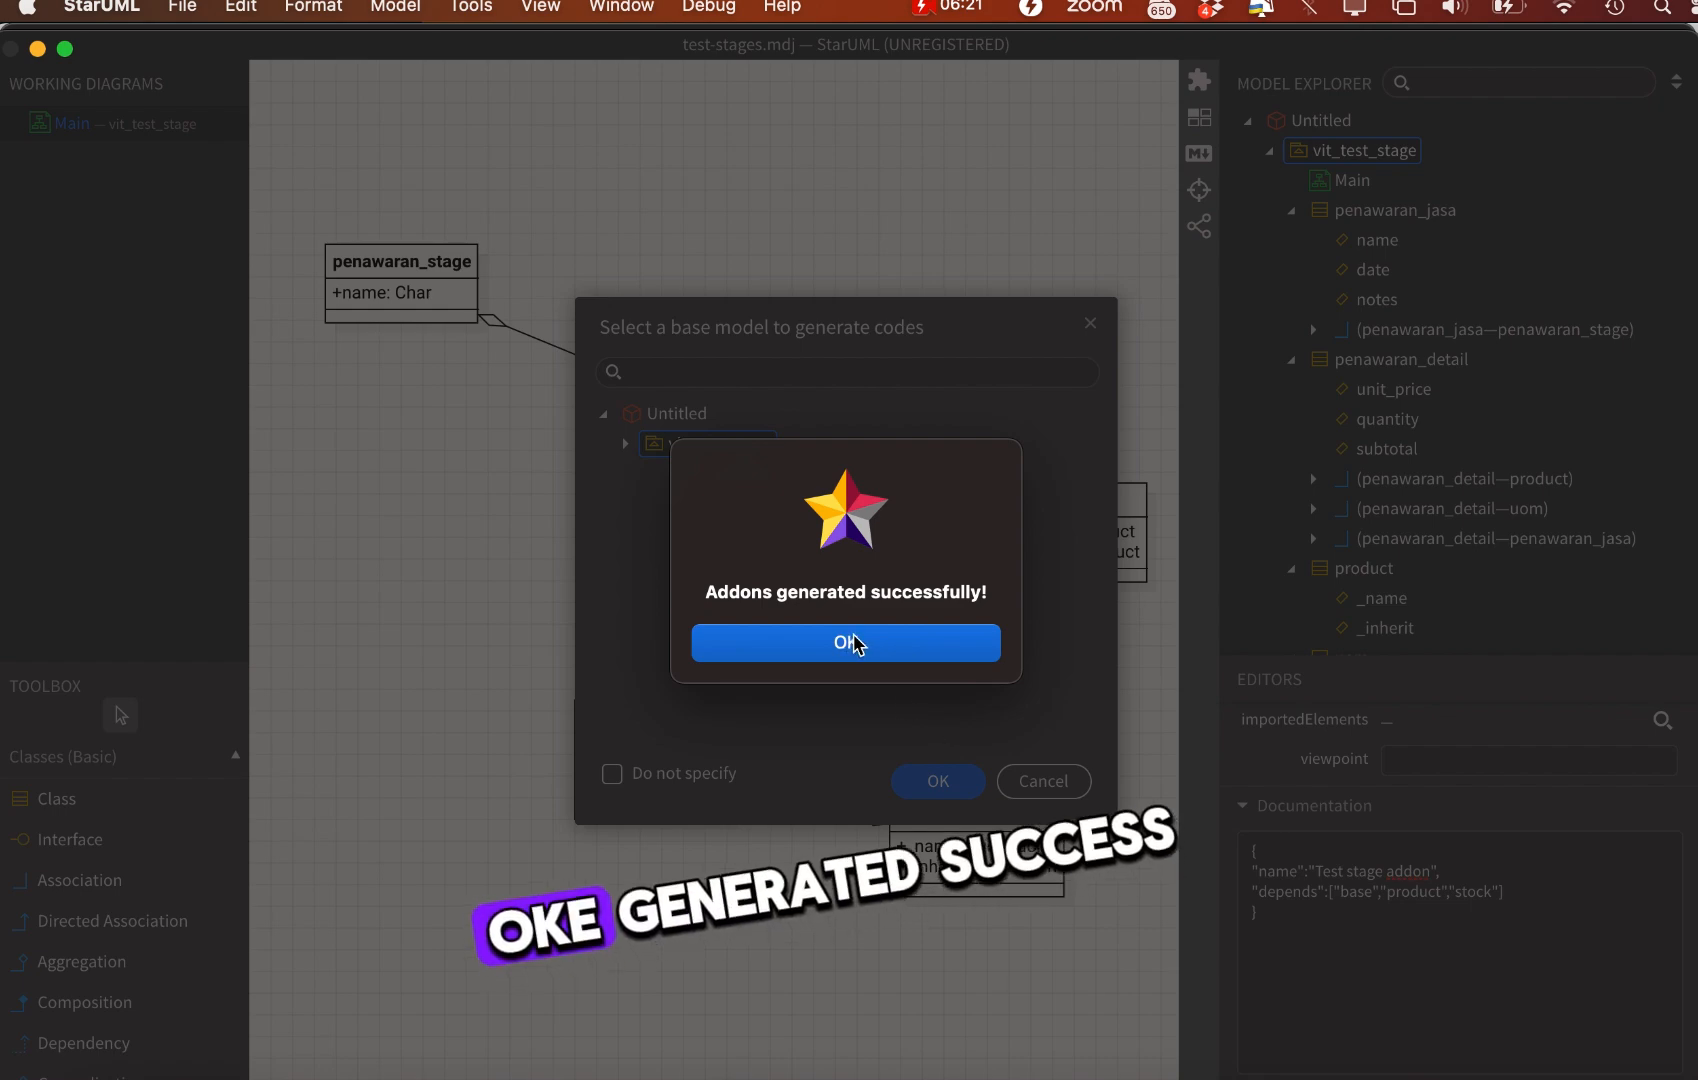
left_click(853, 640)
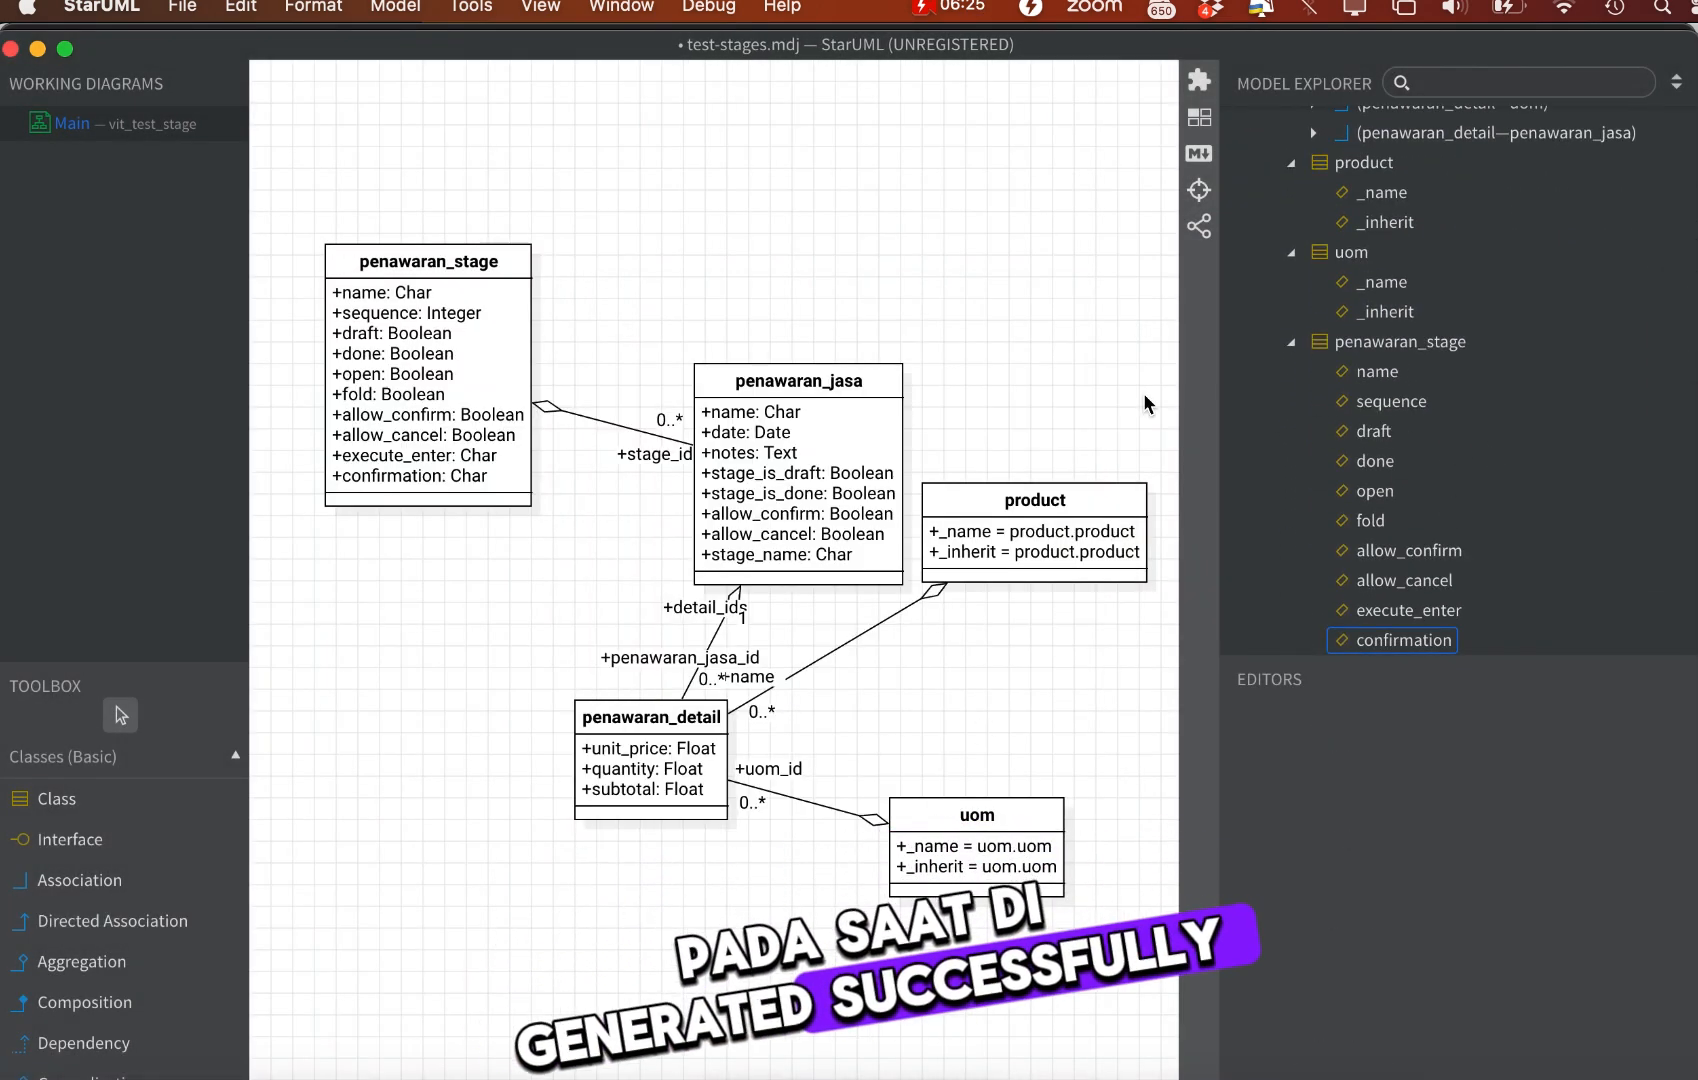
Examine the documentation of penawaran_stage and of the generated stage attributes in penawaran_jasa, from stage_is_draft to stage_name
left_click(500, 264)
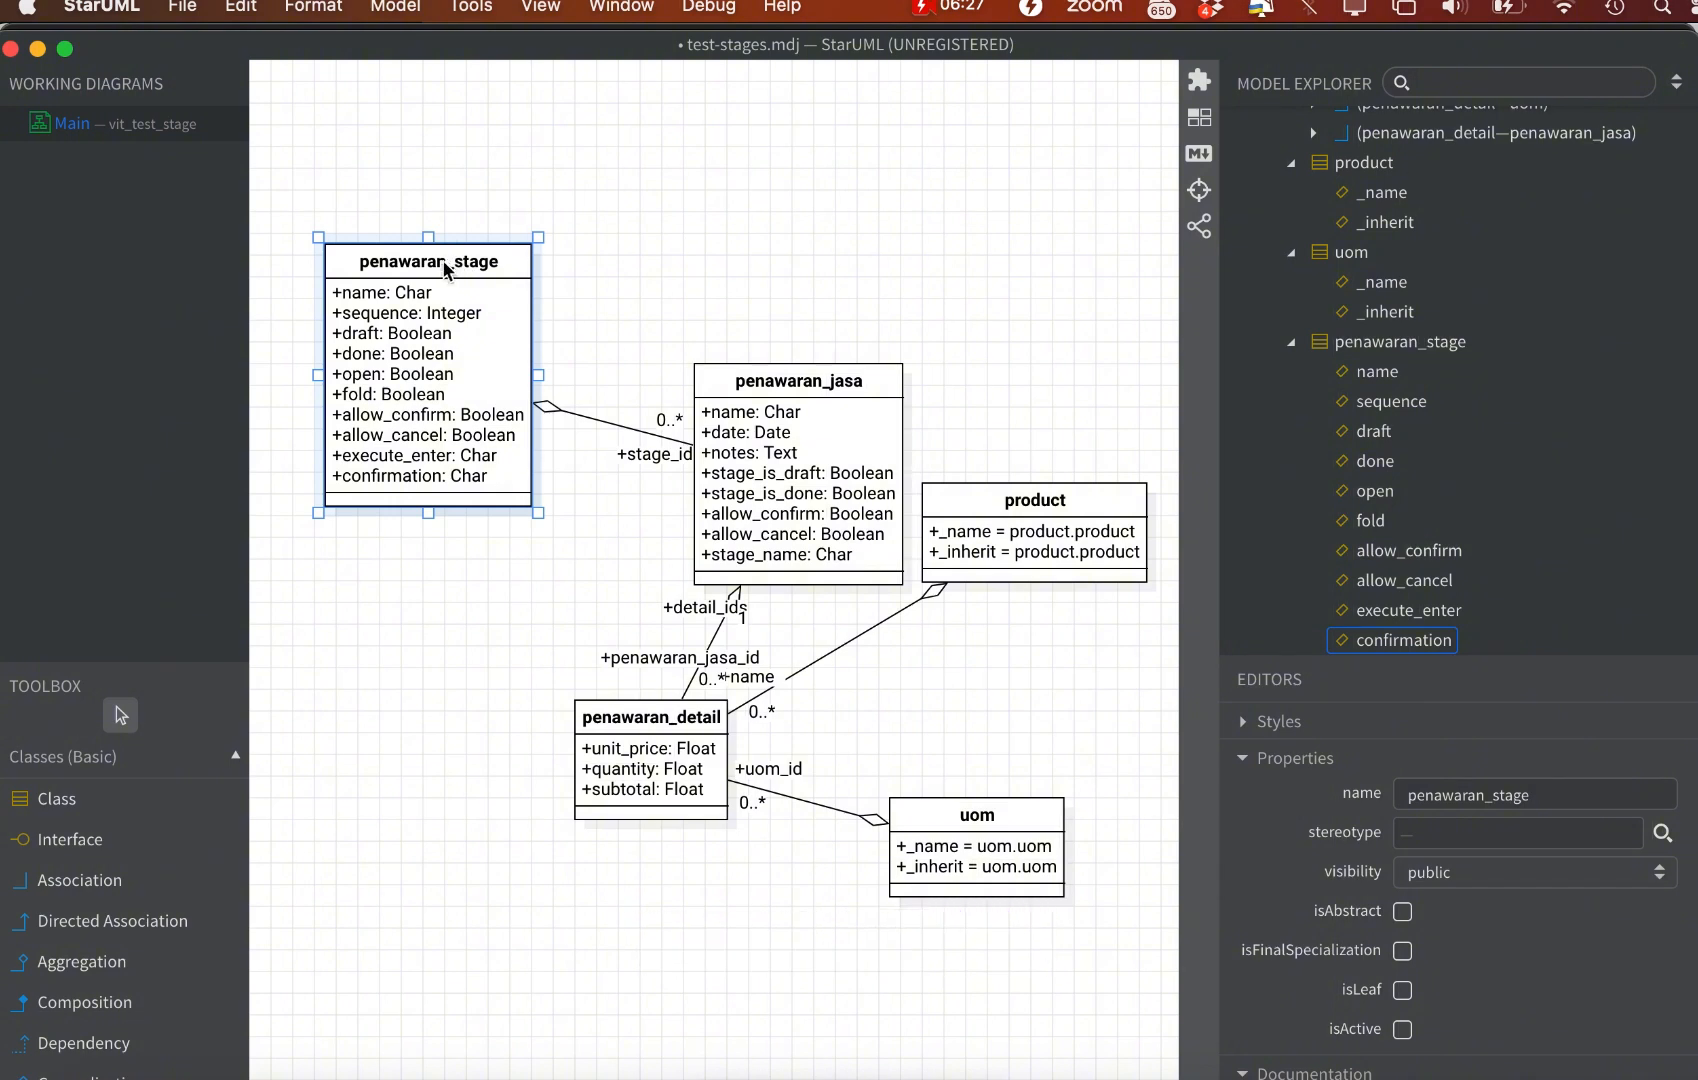
left_click(1242, 760)
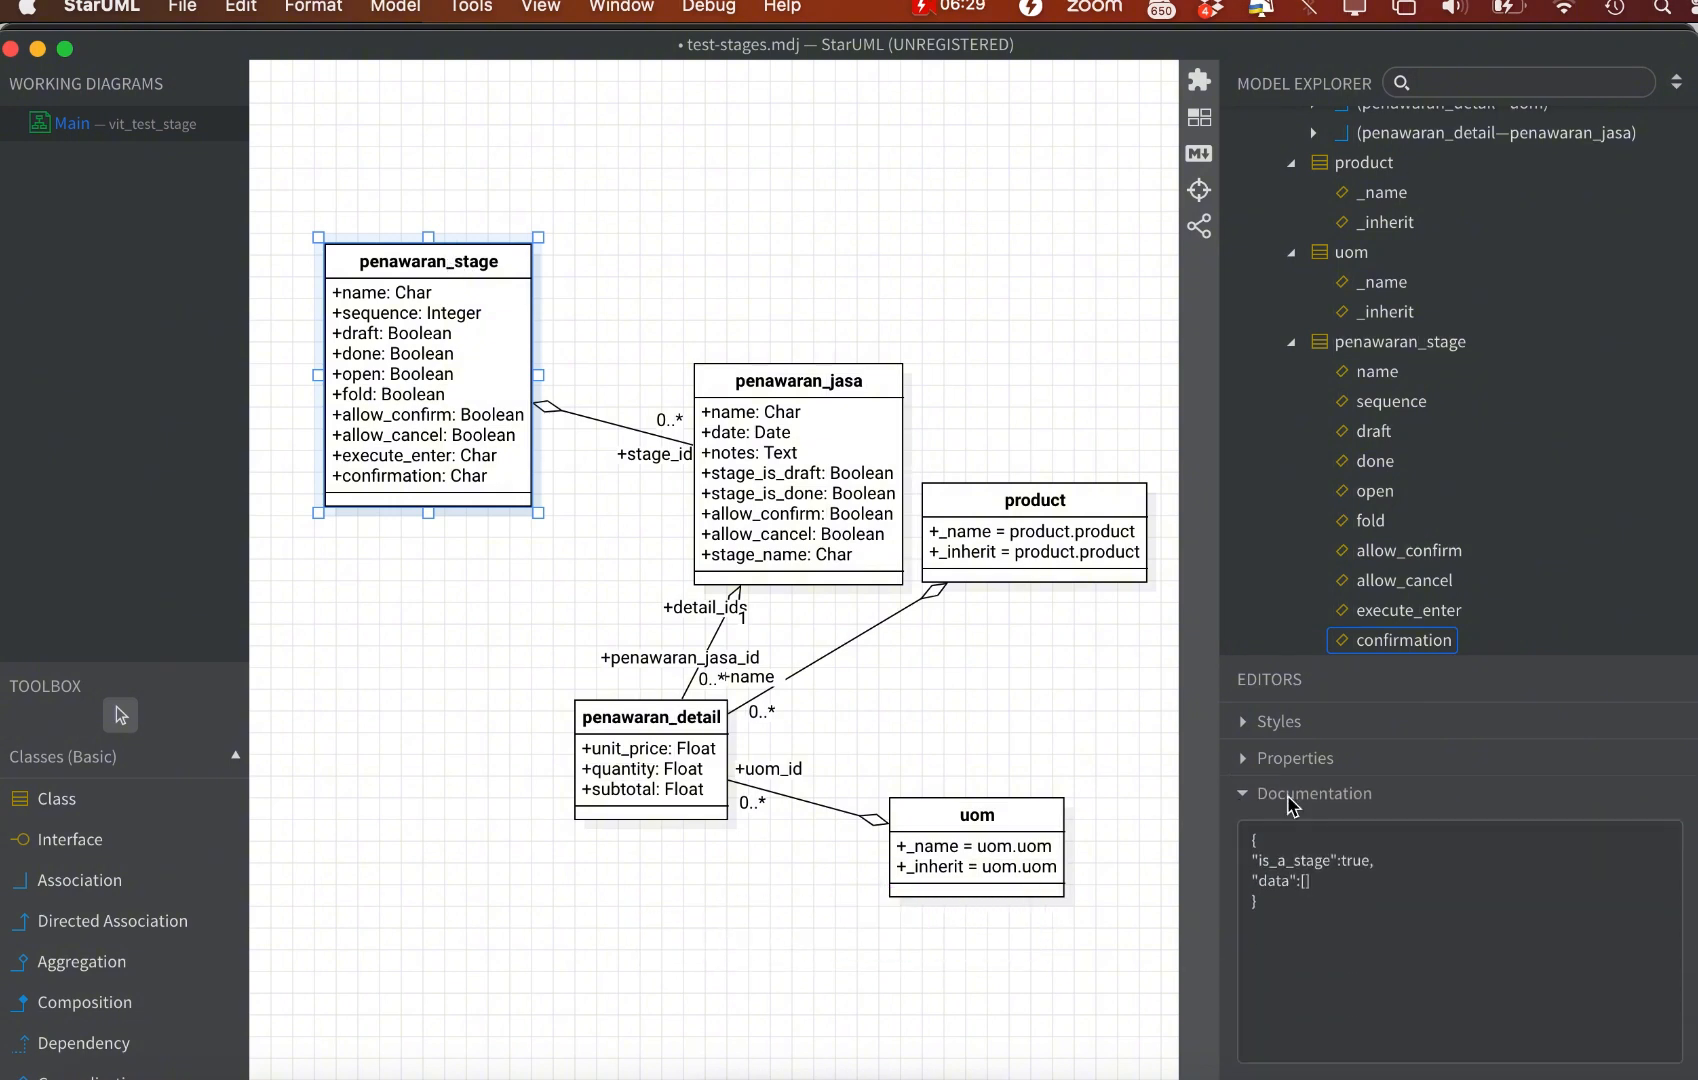
double_click(1307, 862)
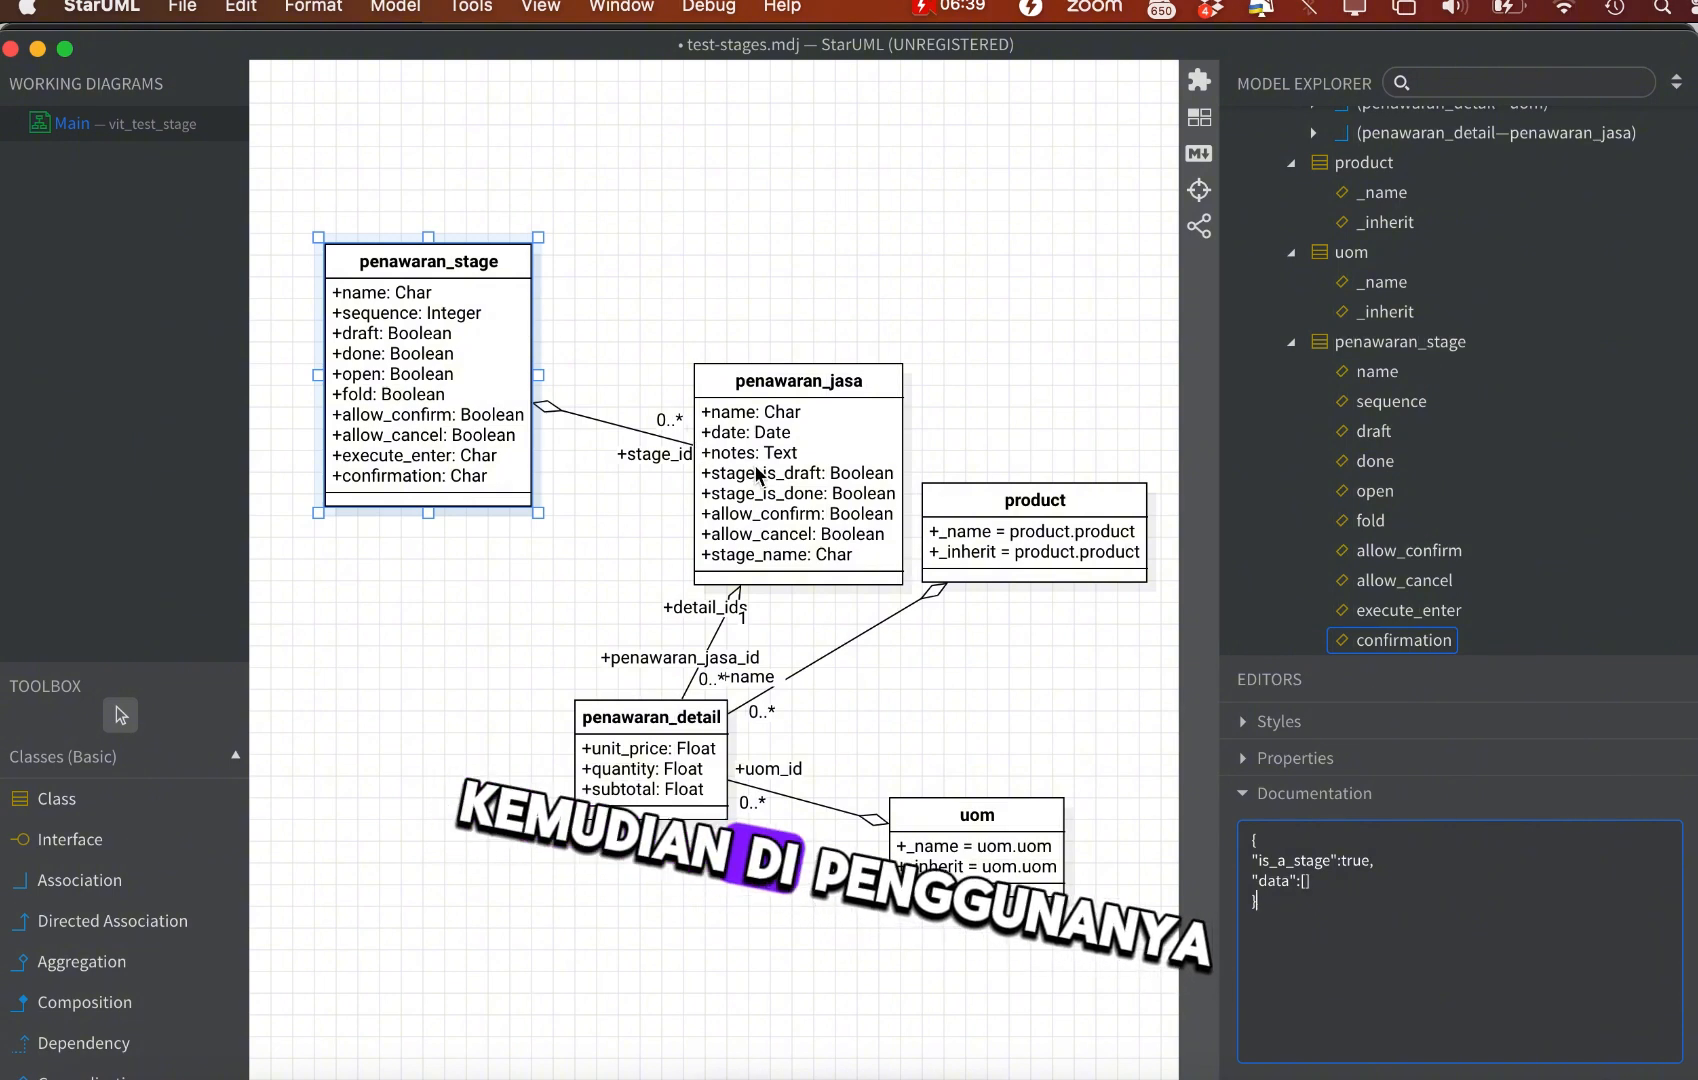
left_click(756, 466)
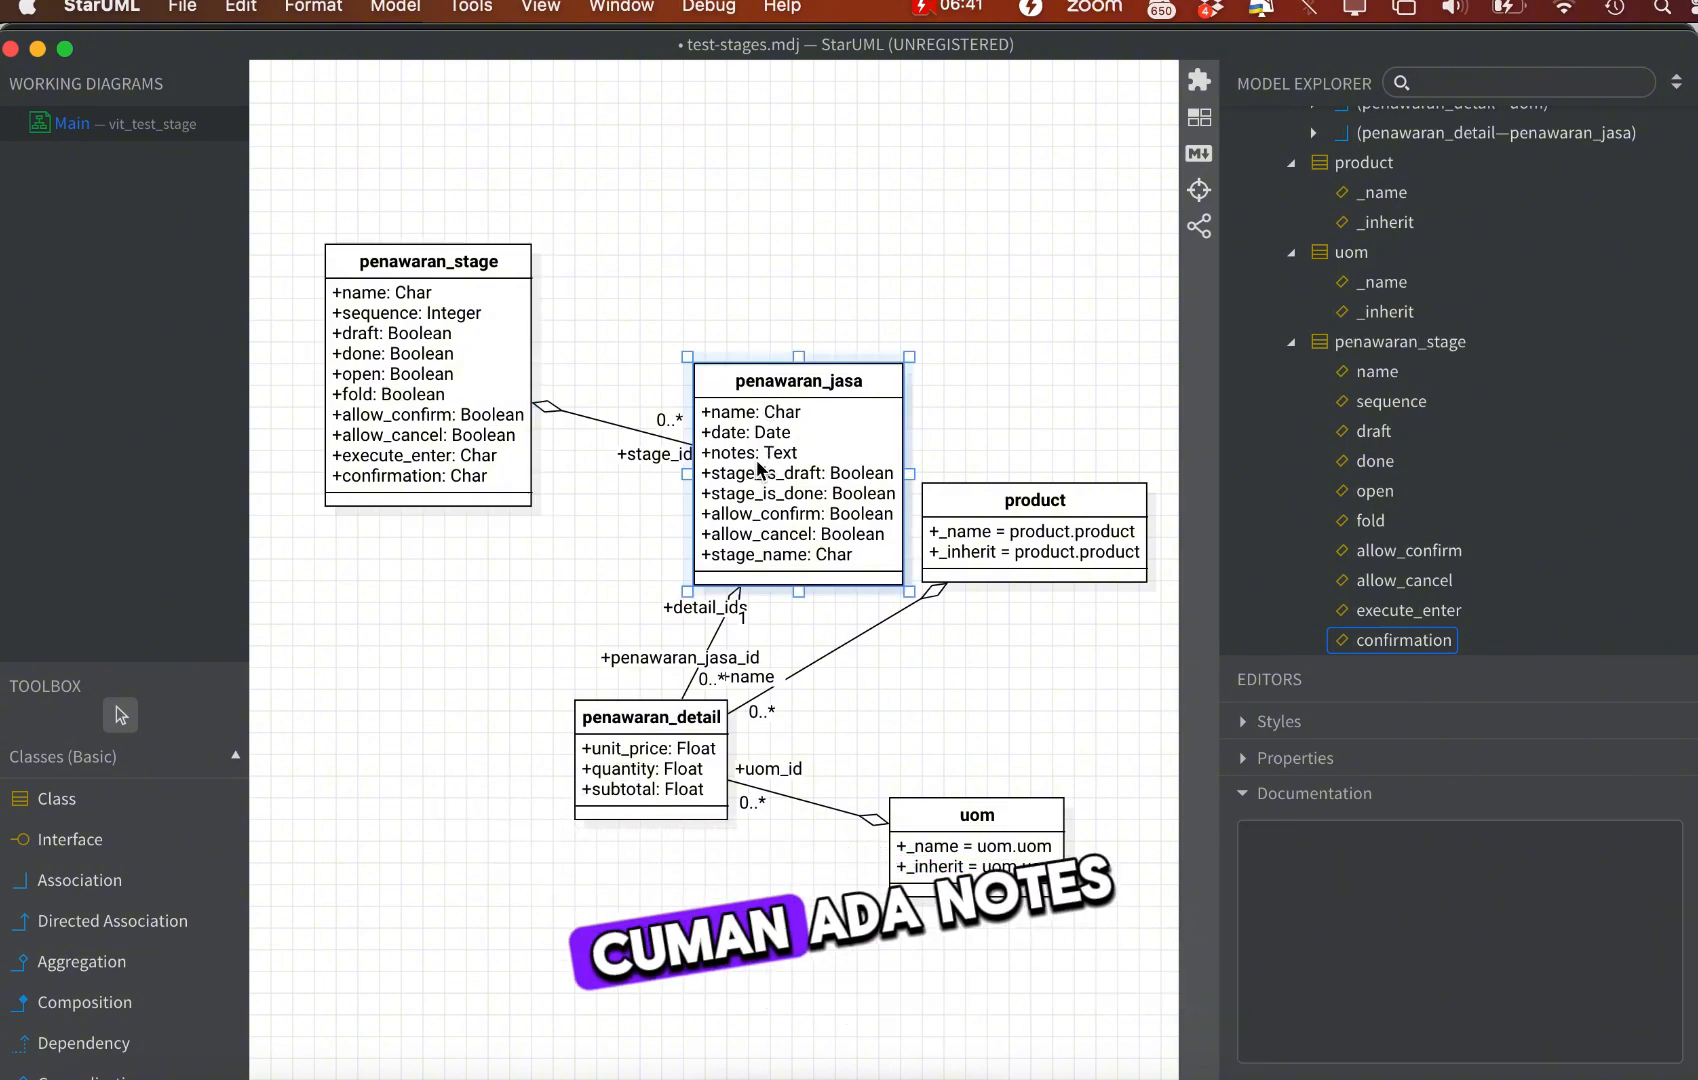
left_click(752, 459)
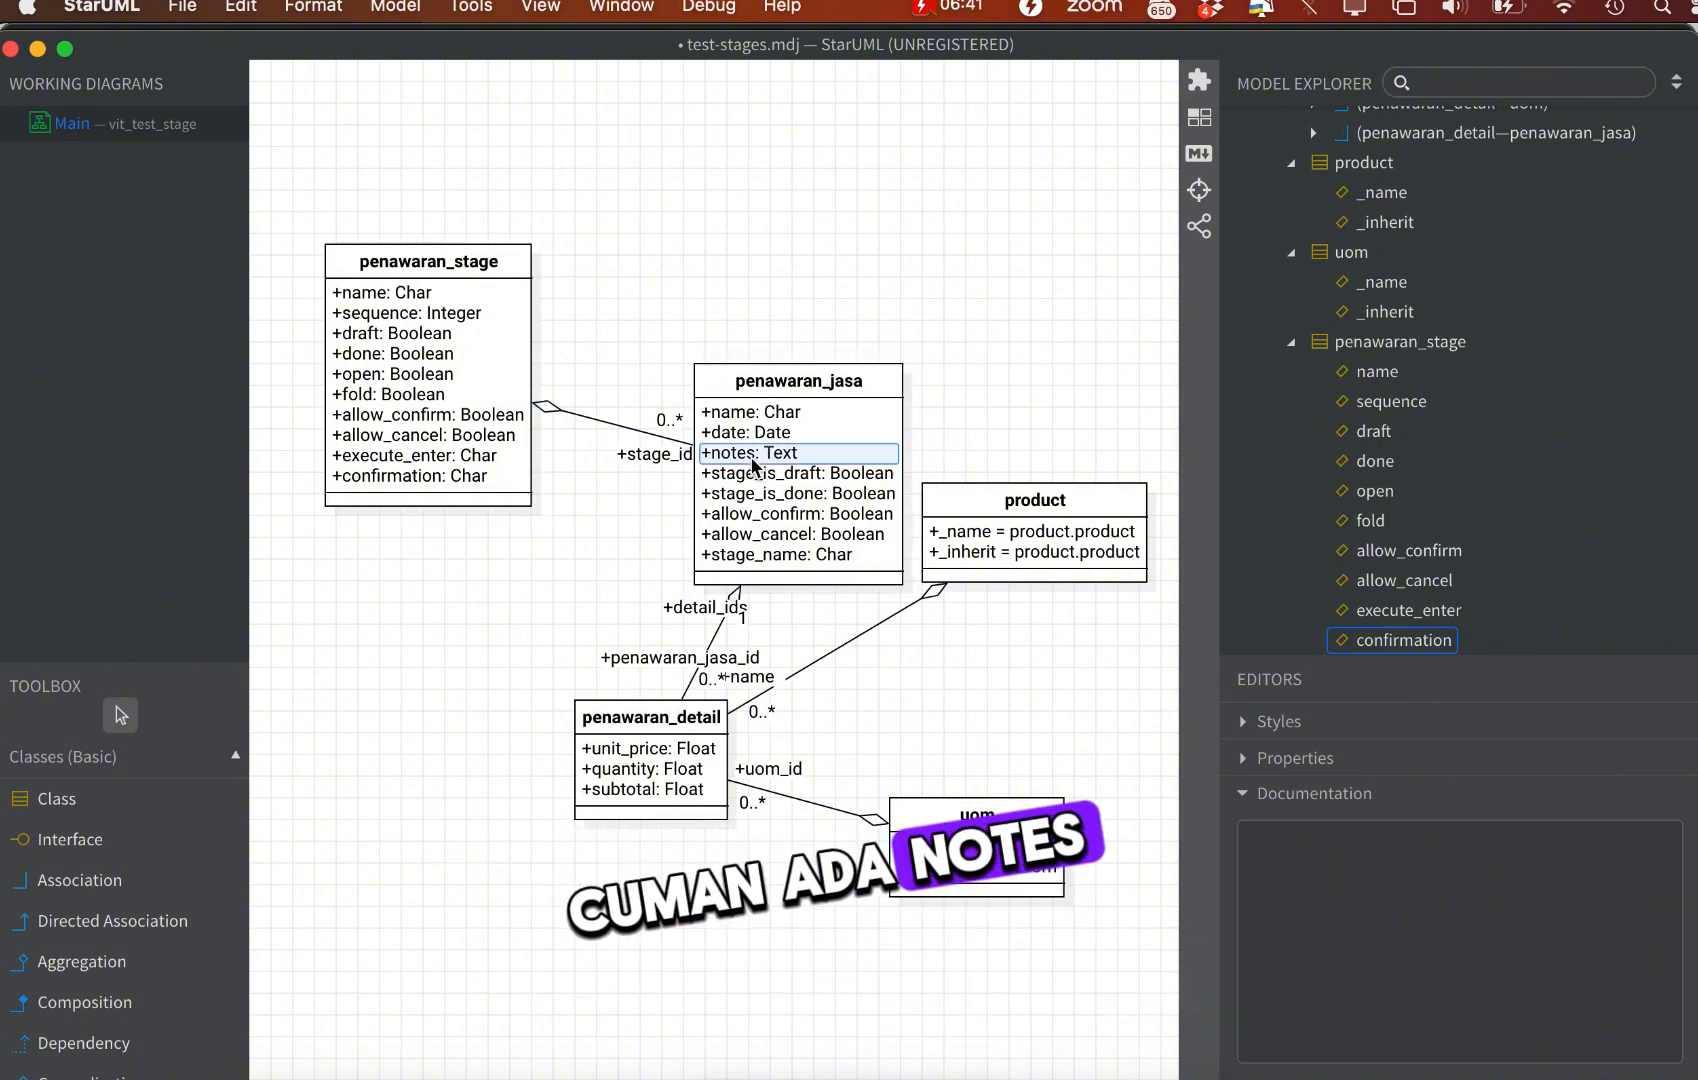
left_click(800, 476)
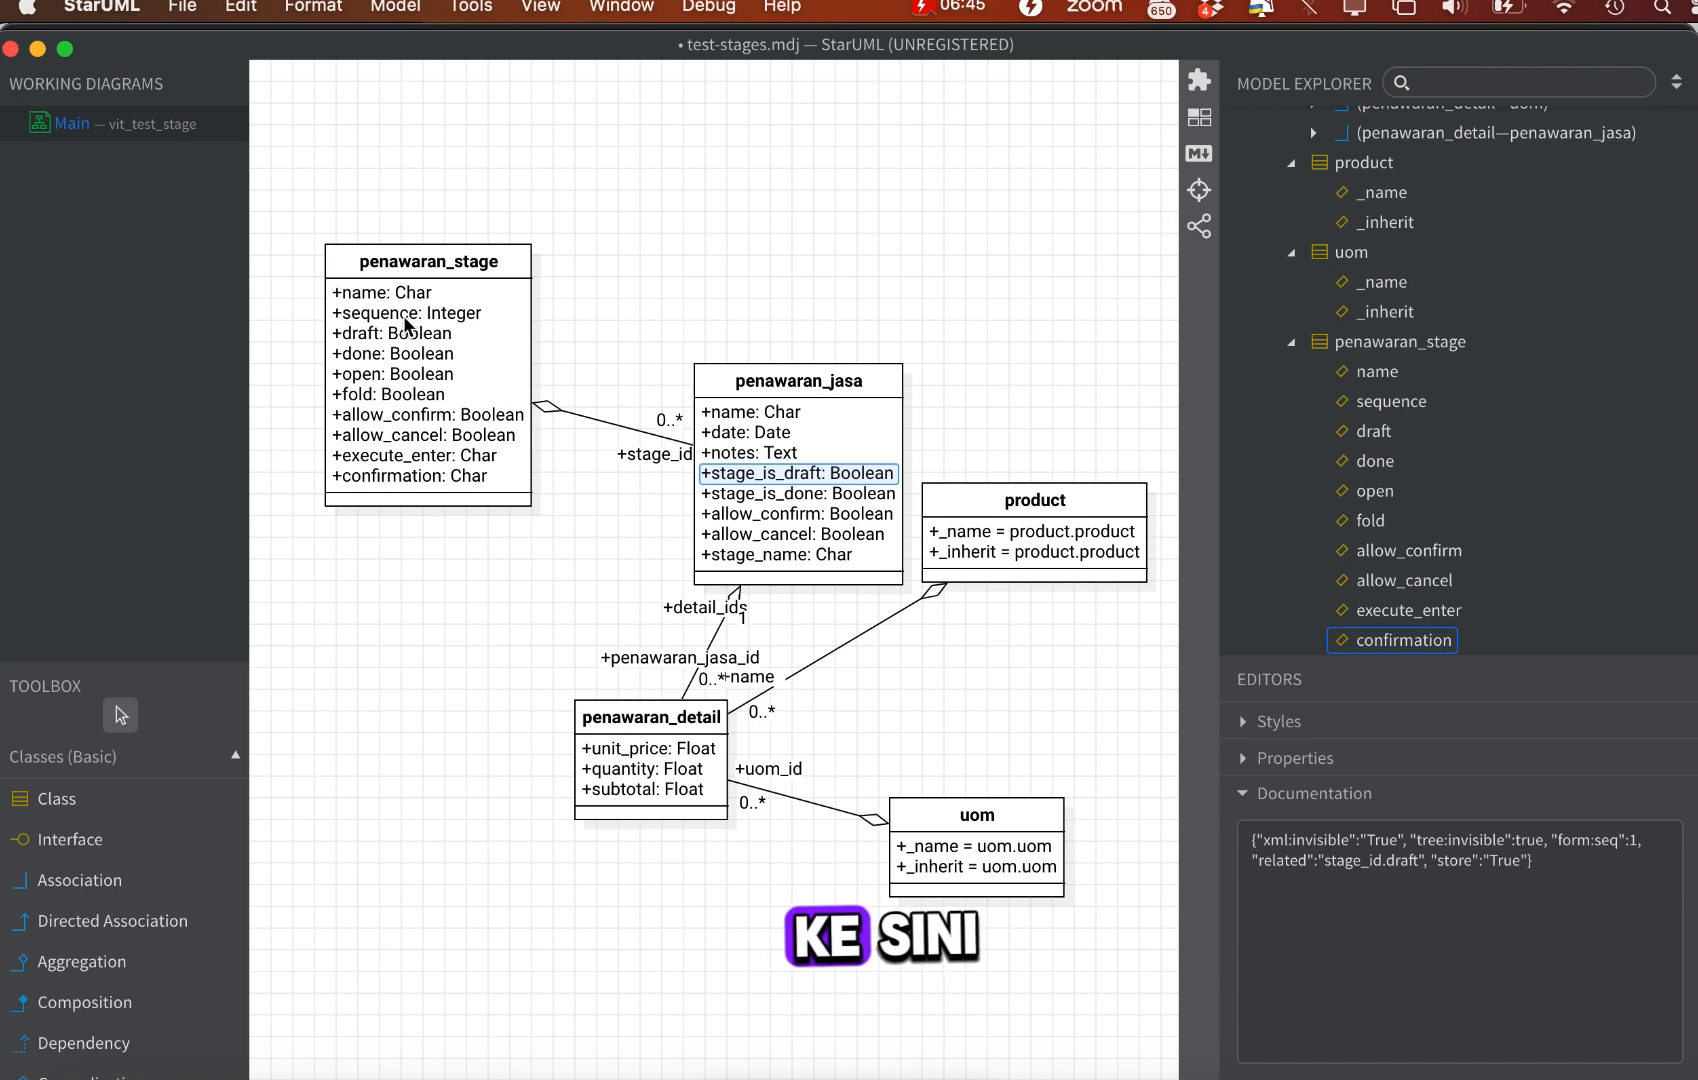
left_click(786, 497)
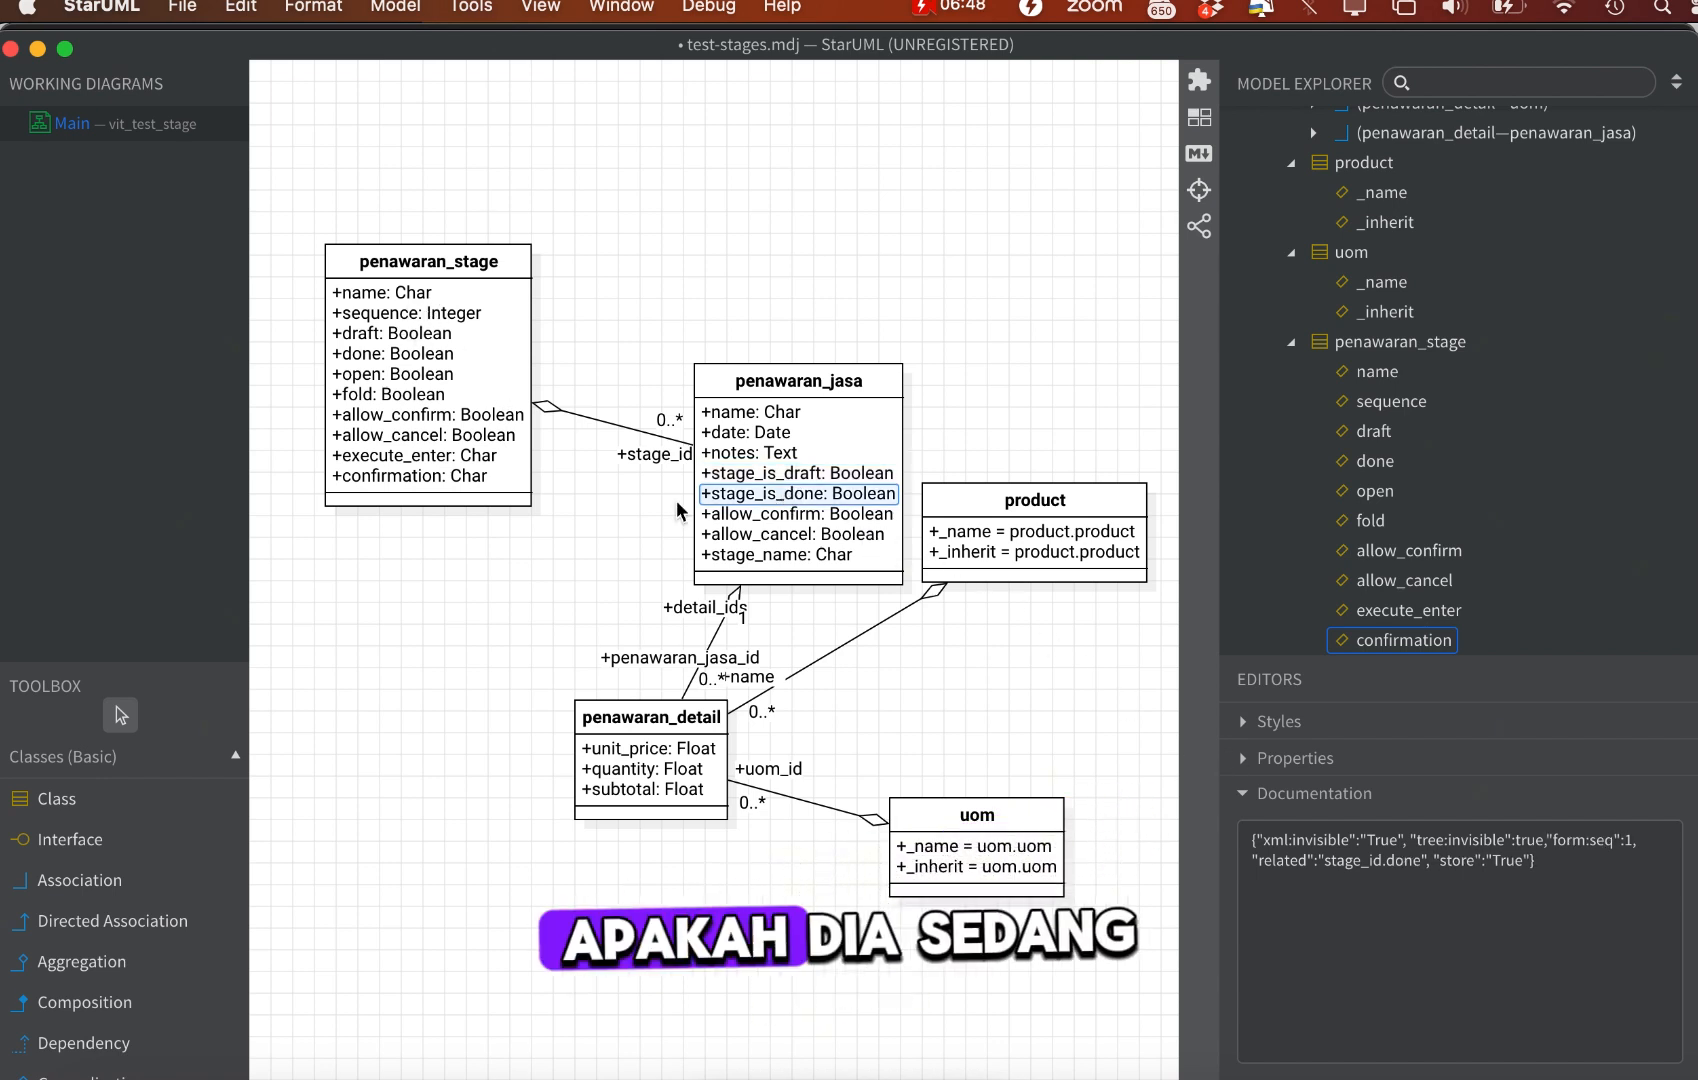
left_click(800, 515)
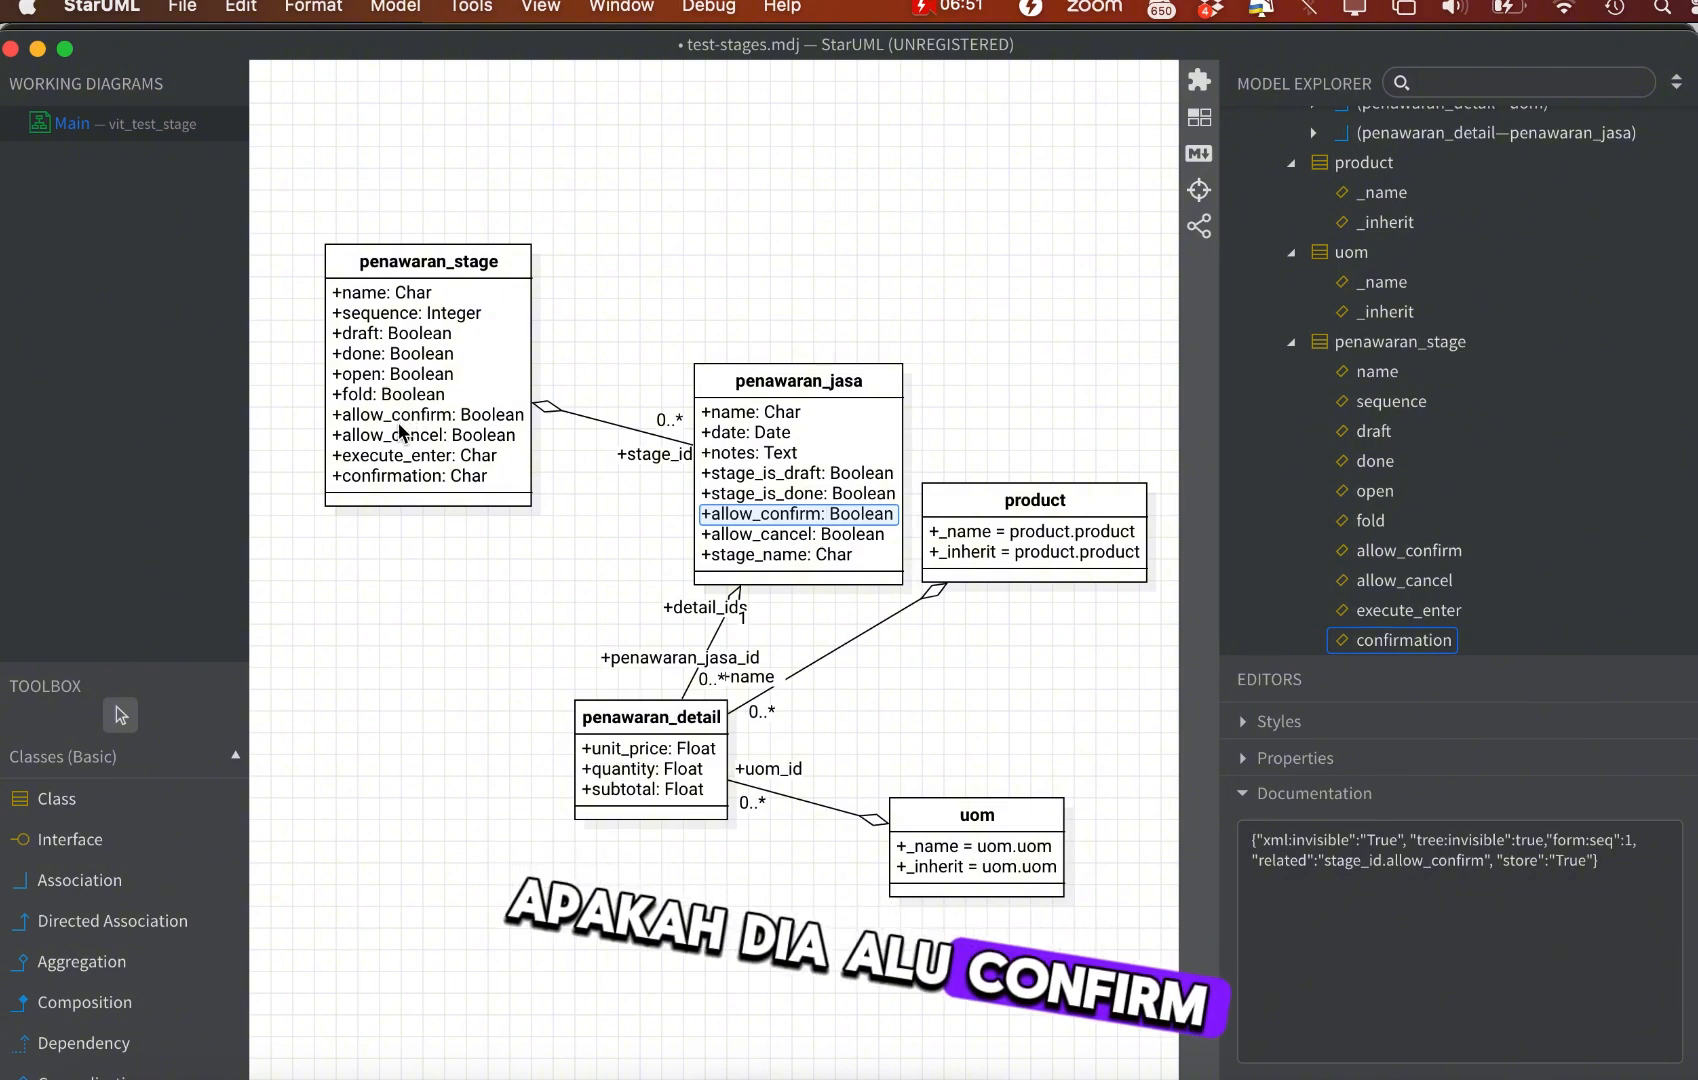
left_click(407, 416)
left_click(744, 538)
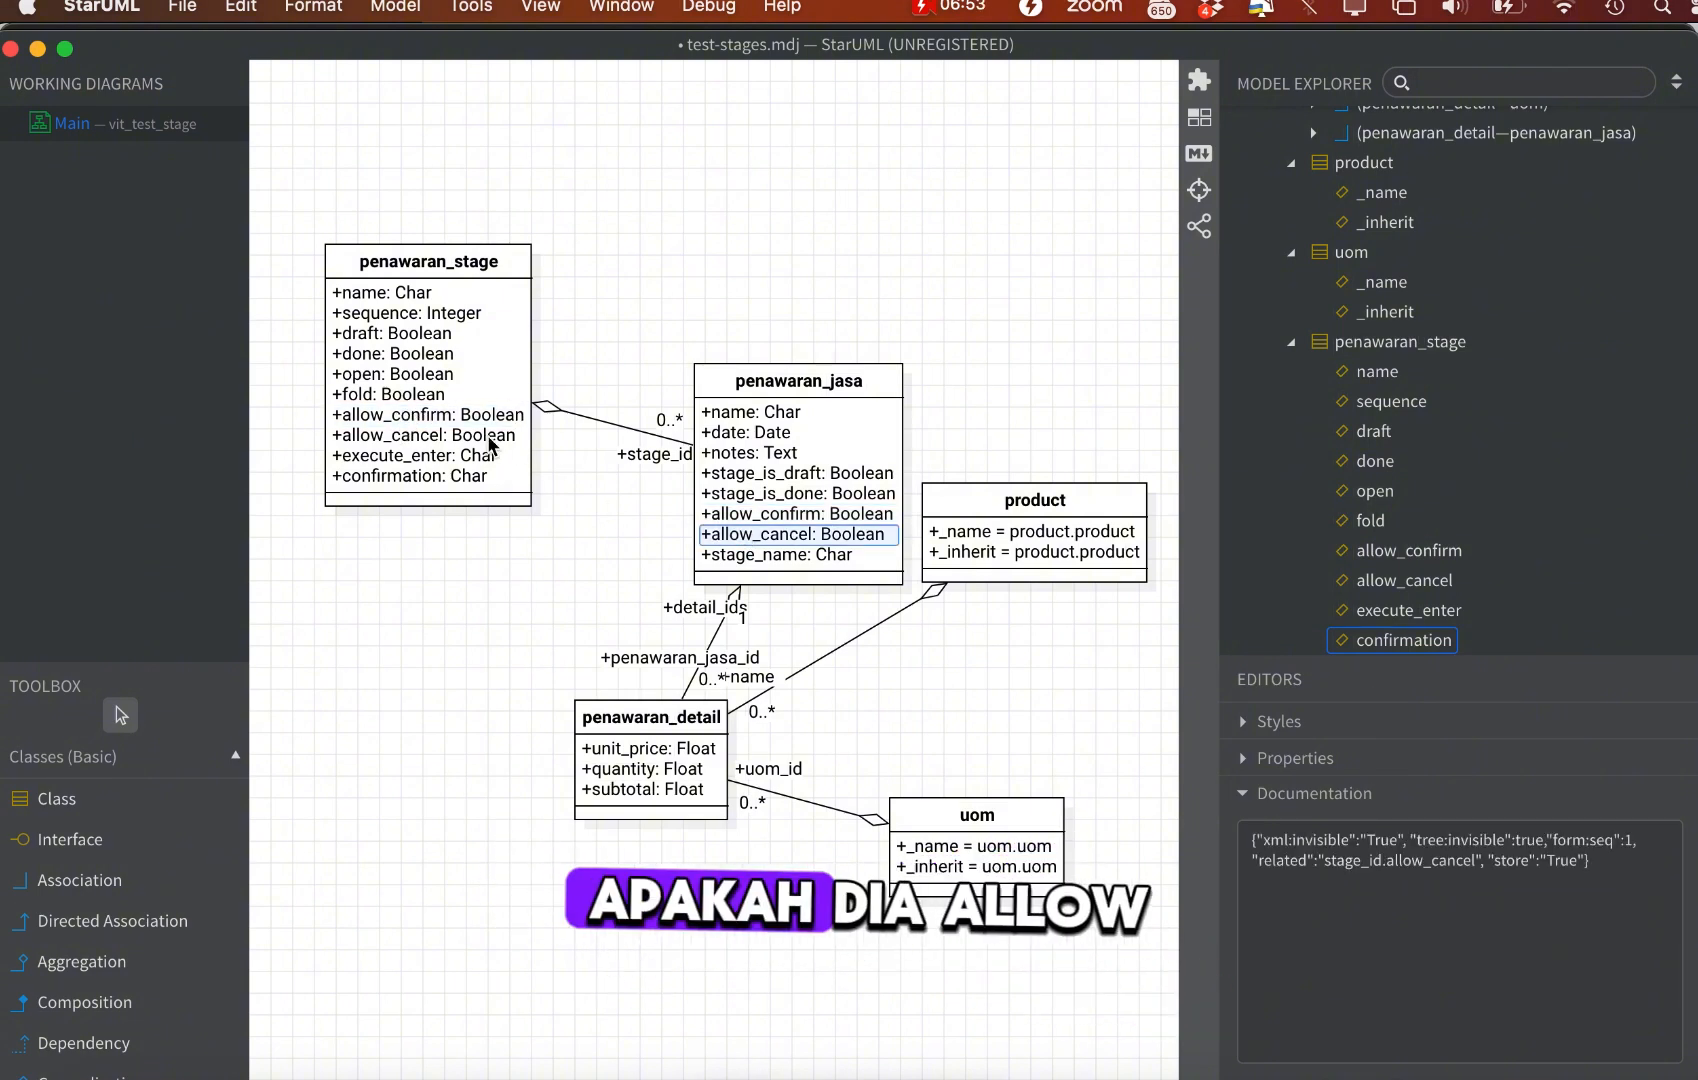
left_click(437, 458)
left_click(761, 560)
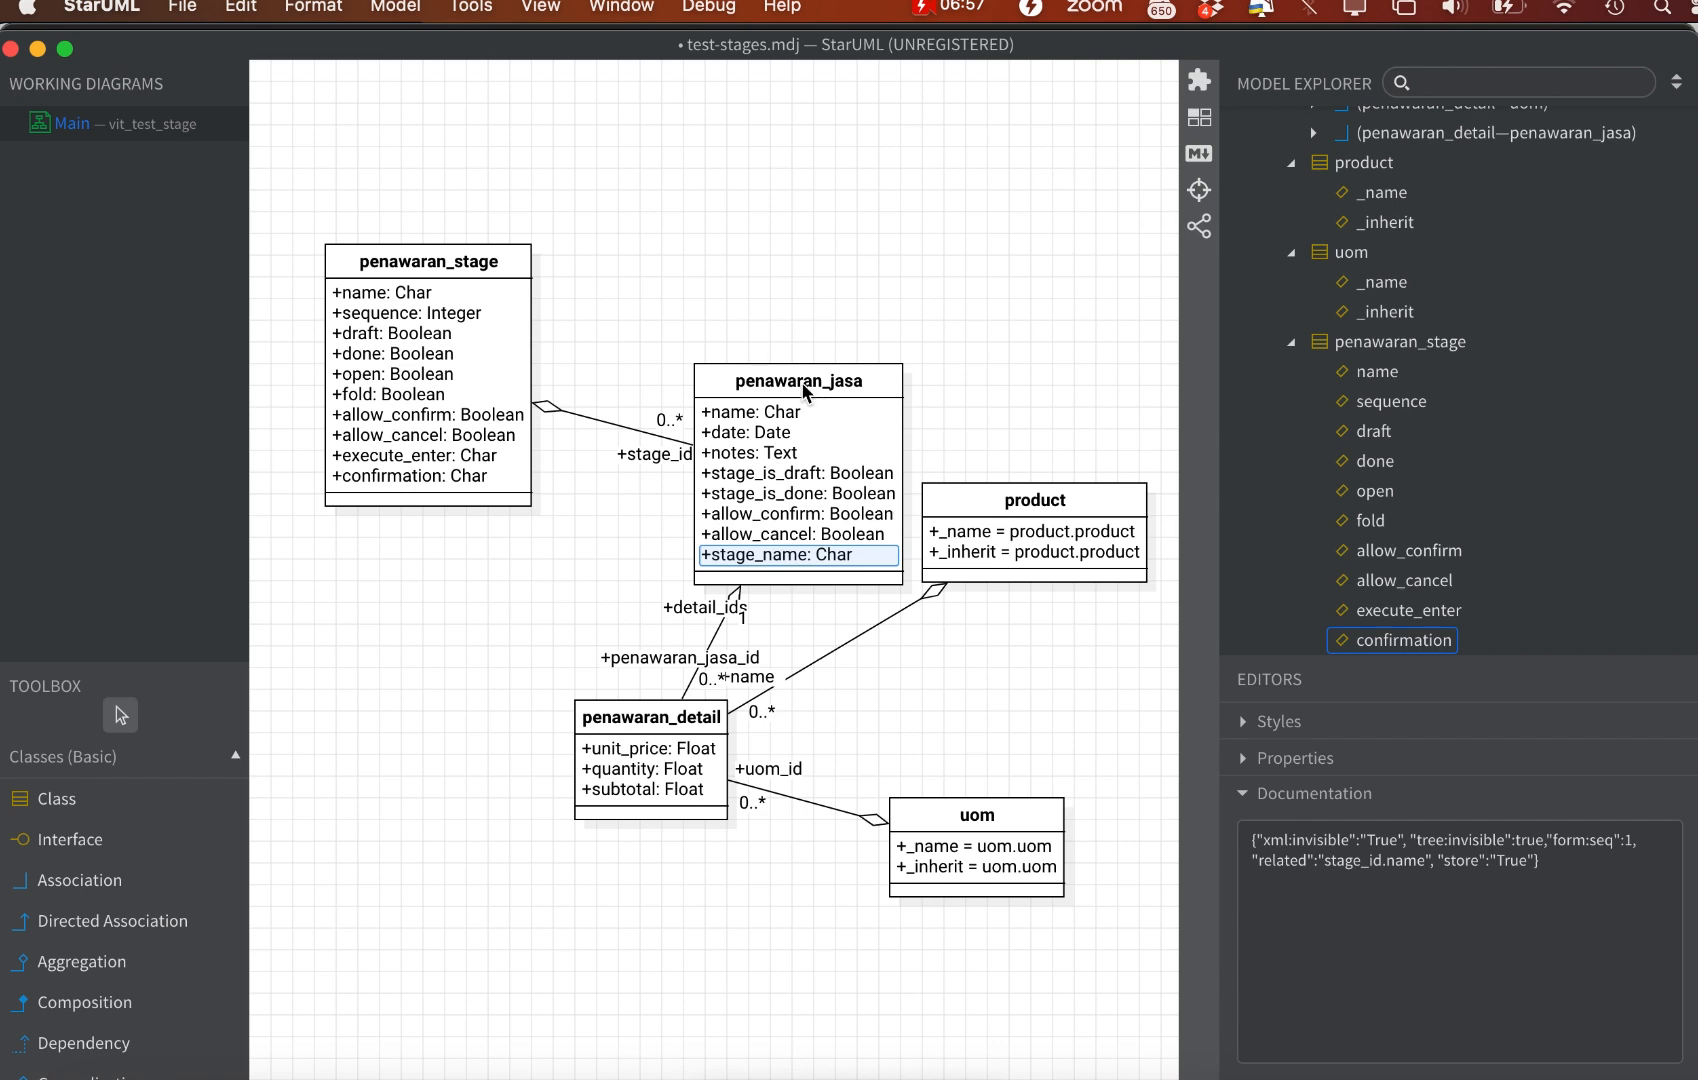
Move the penawaran_jasa class up and closer to penawaran_stage in the diagram
left_click_drag(805, 392, 762, 316)
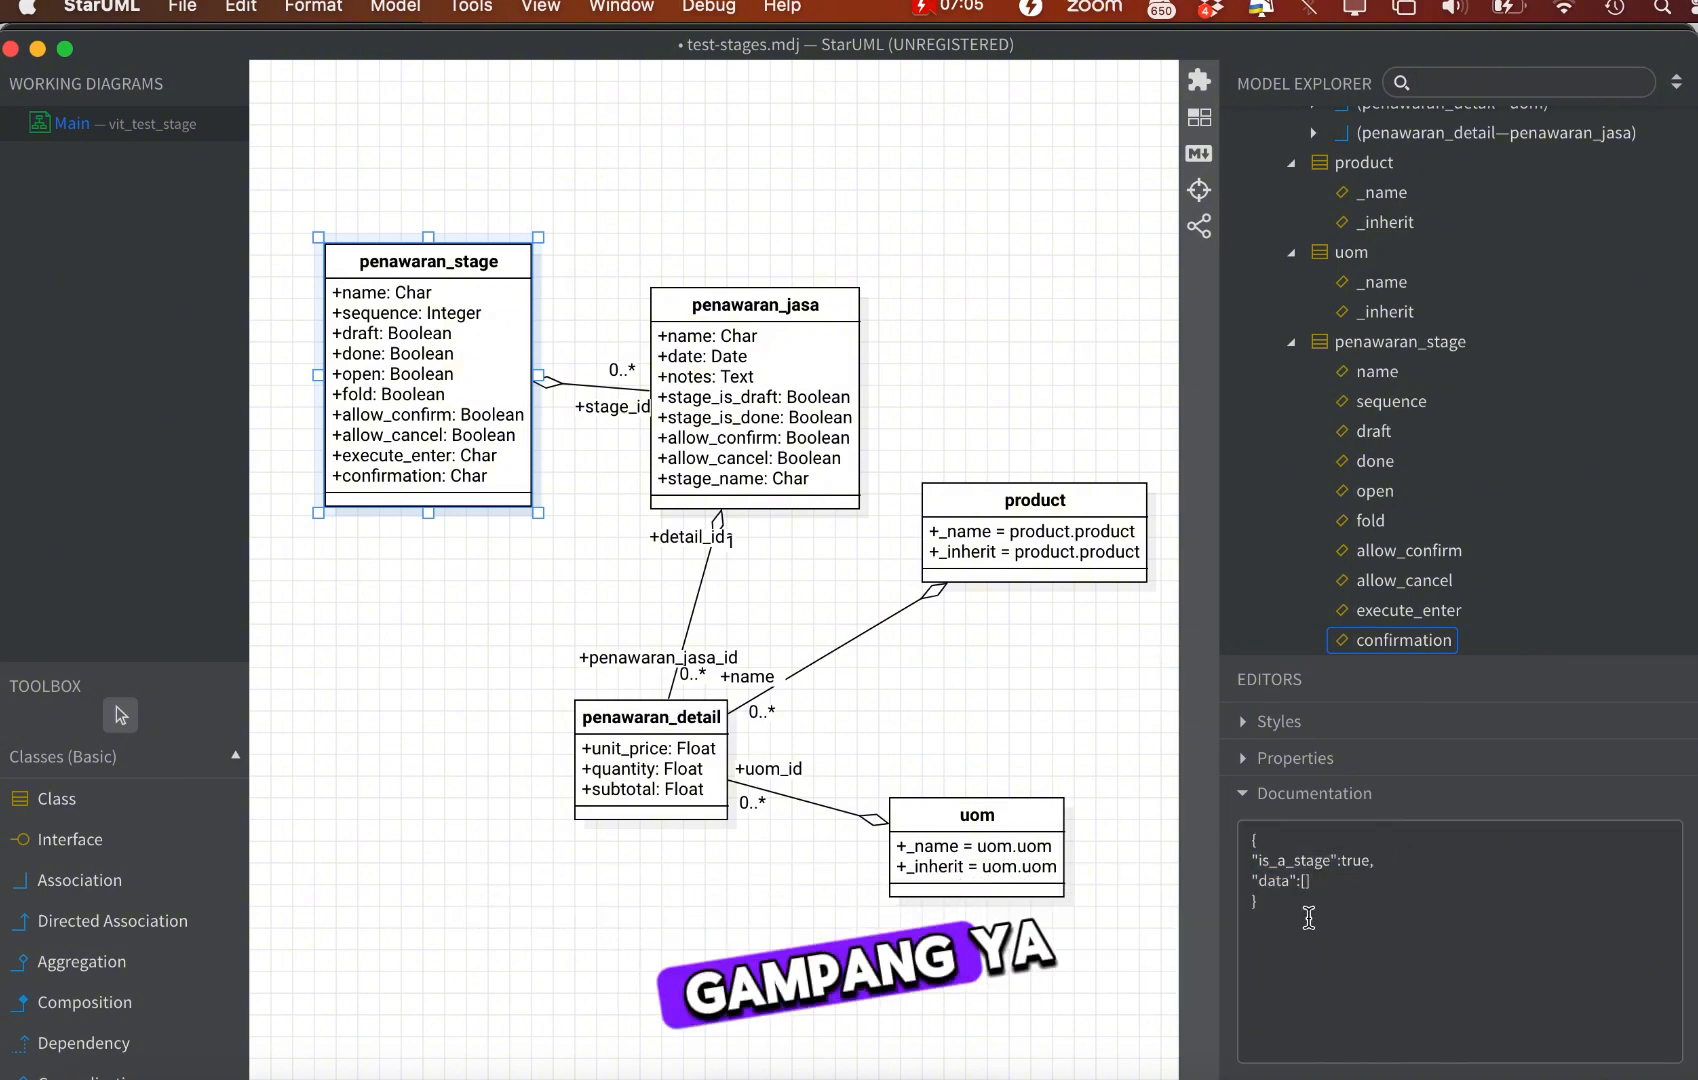
Copy the JSON documentation of penawaran_stage and bring it into test.json in Visual Studio Code
left_click(1308, 905)
key("super+a")
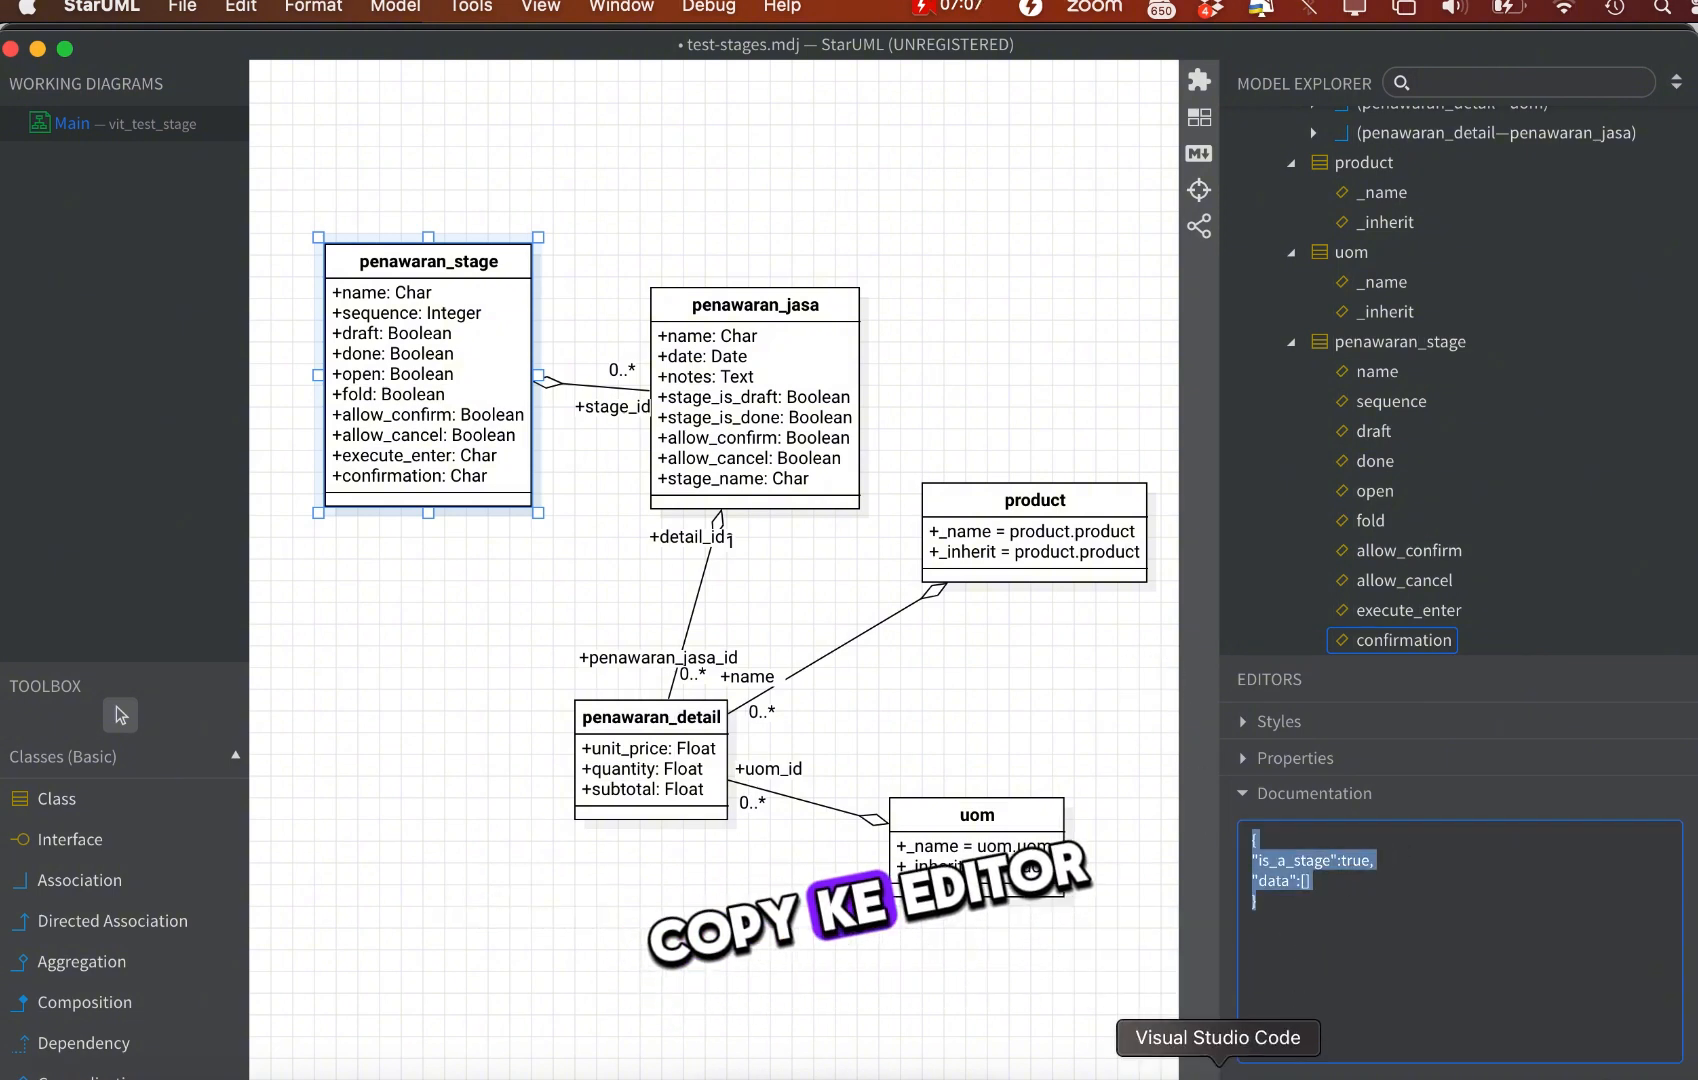
left_click(1216, 1068)
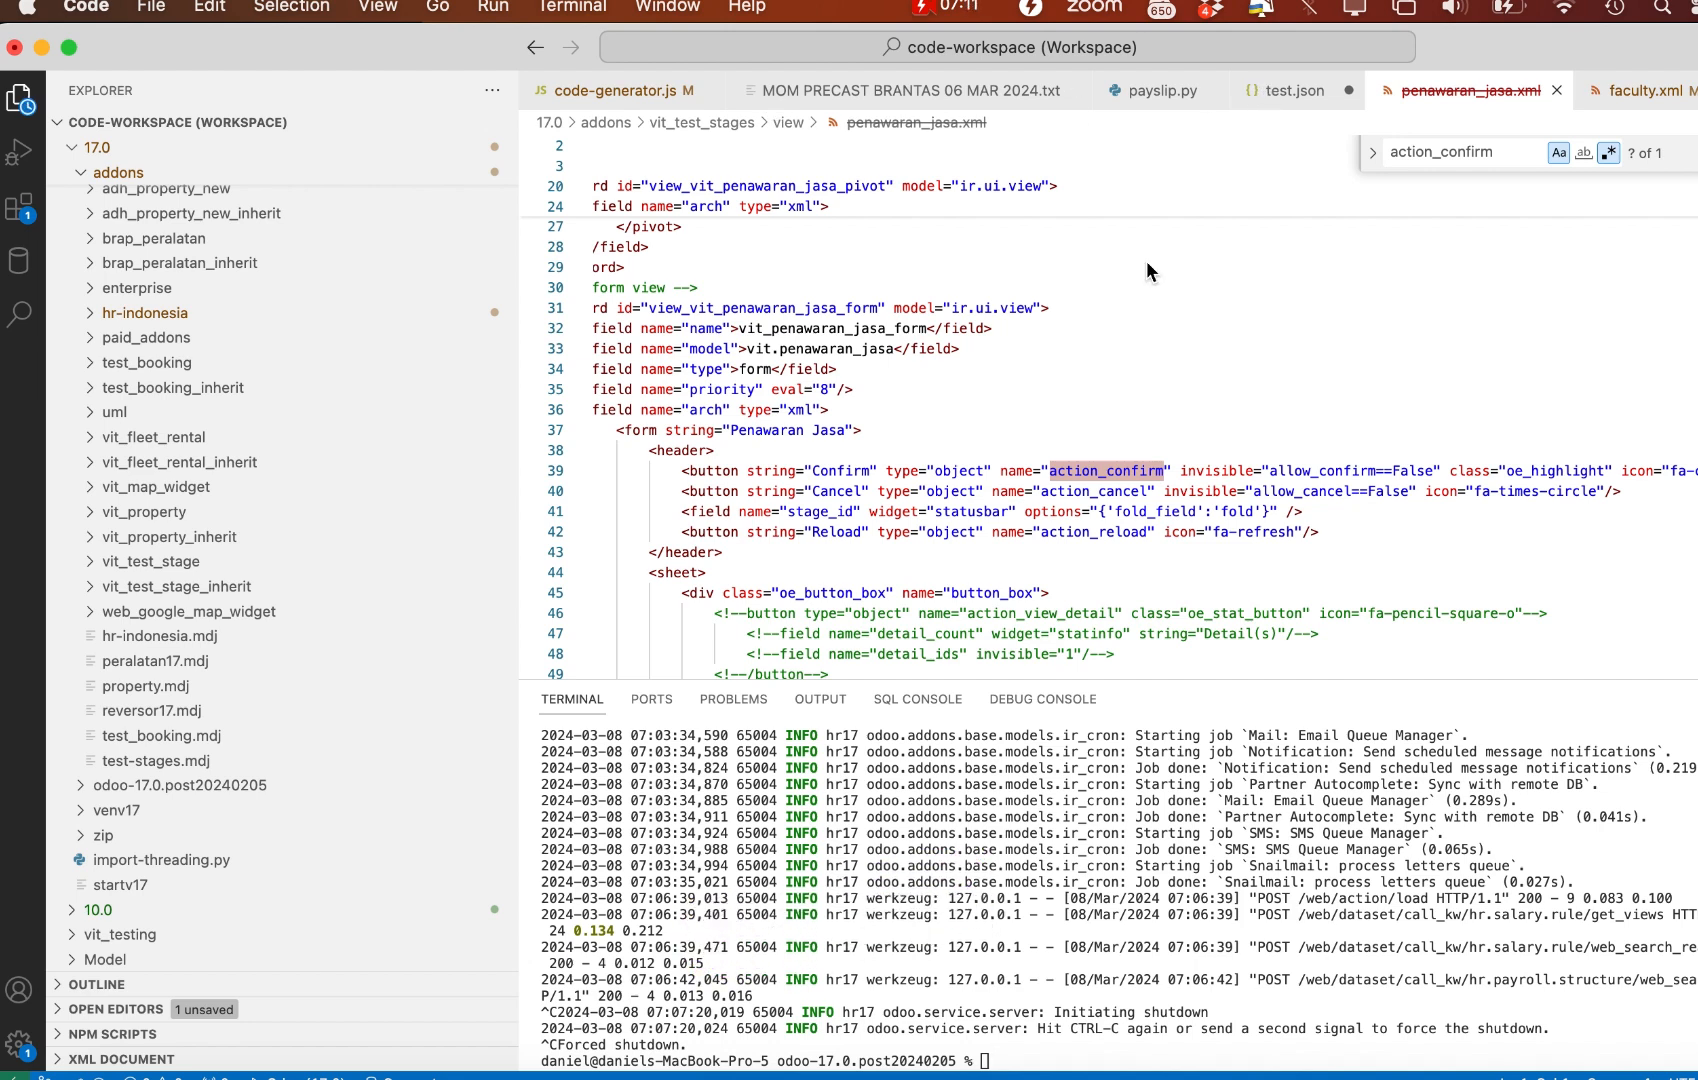
key("alt+super+Left")
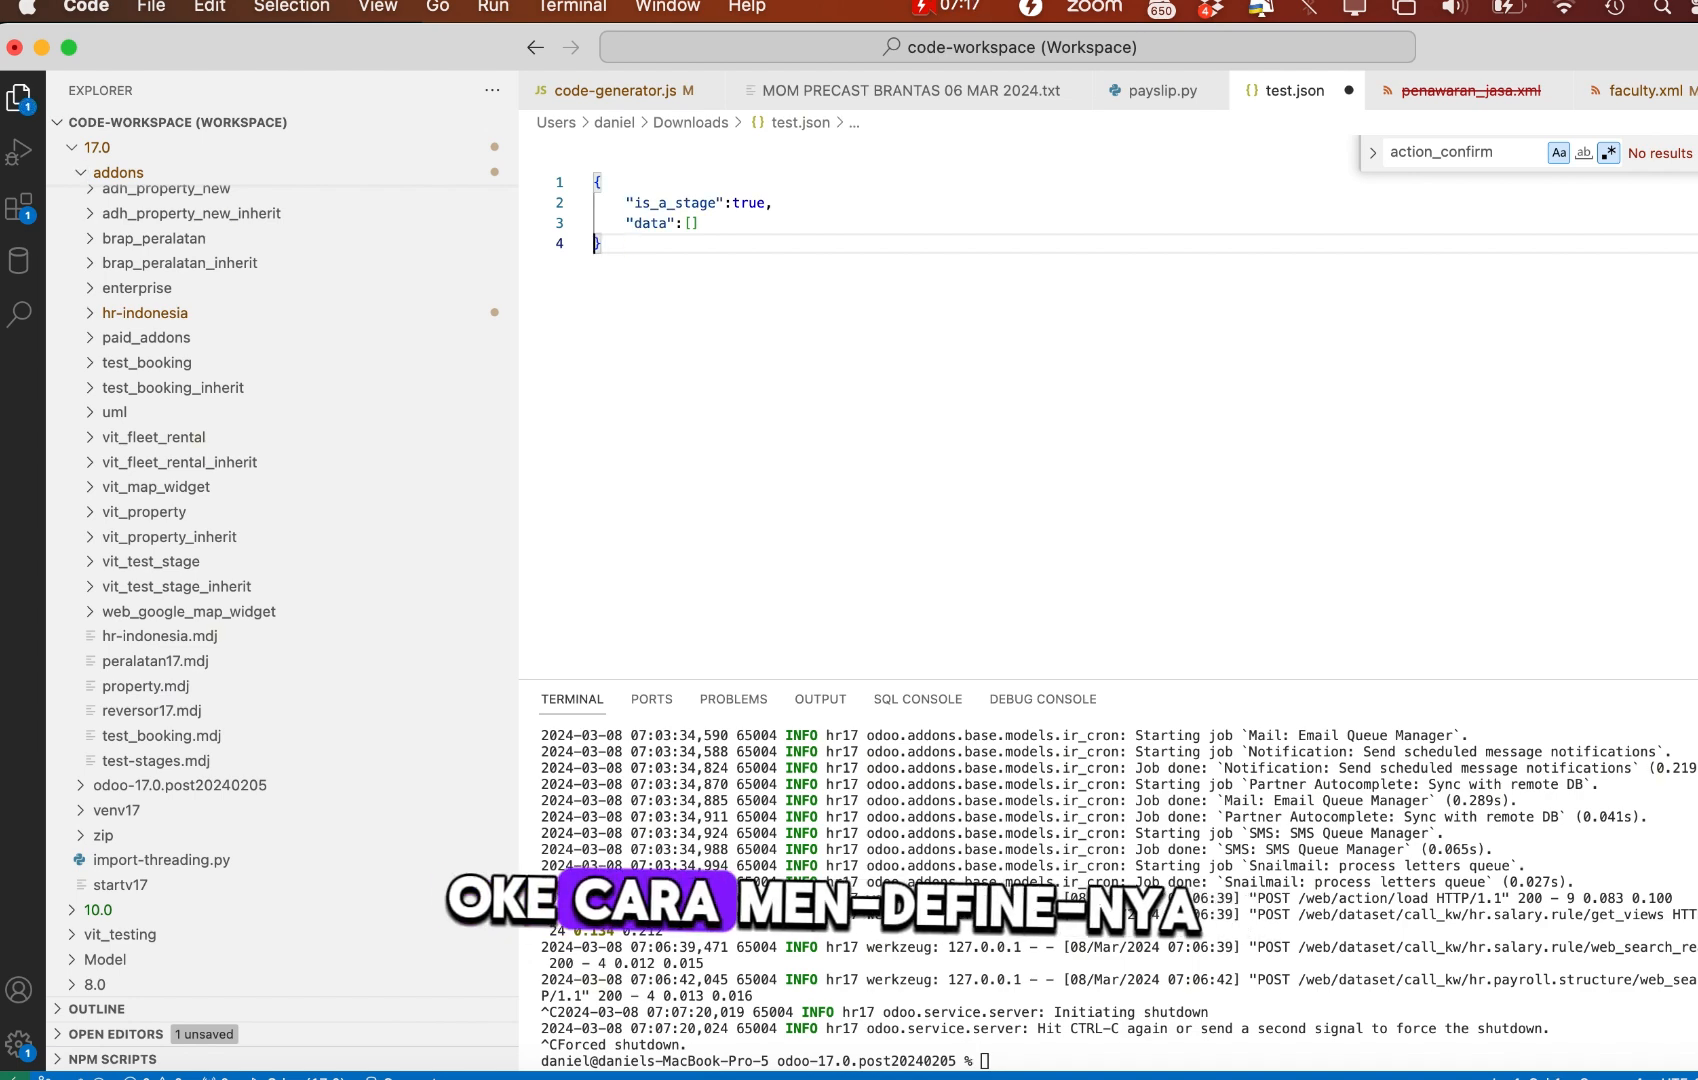
Expand the empty data array in test.json and add a first stage object with name set to "Draft"
key("Up")
key("End")
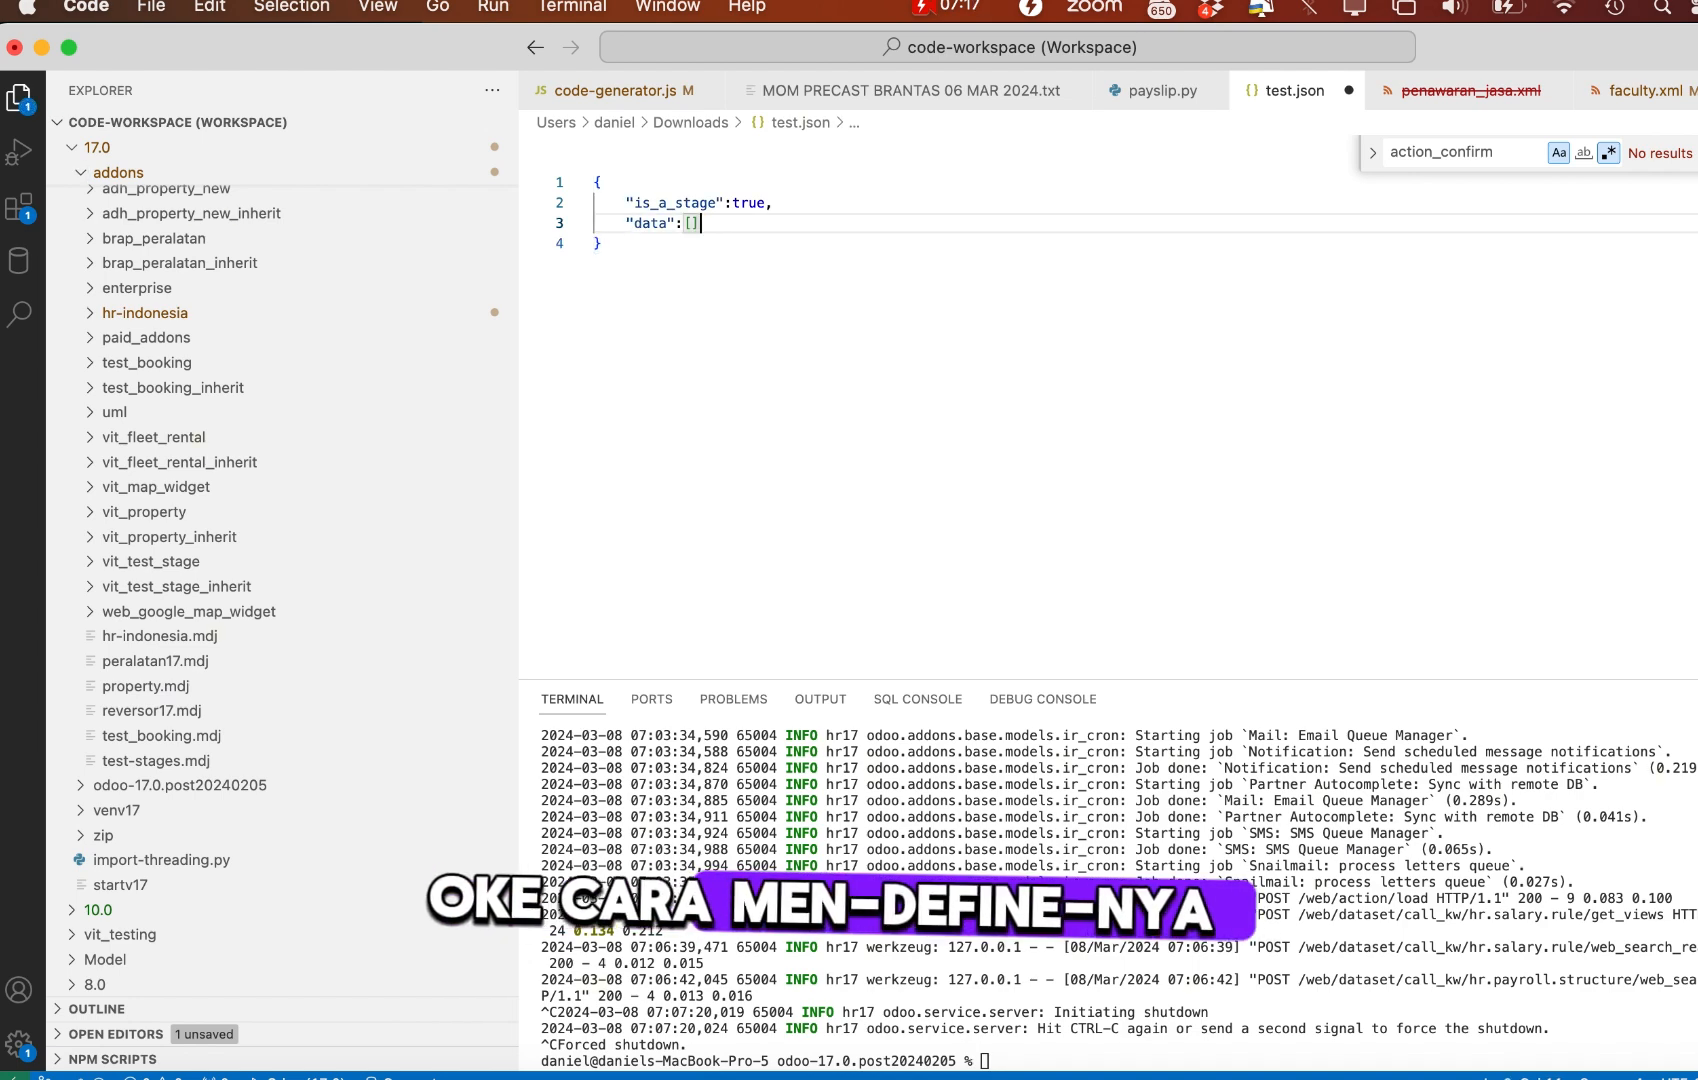
key("Return")
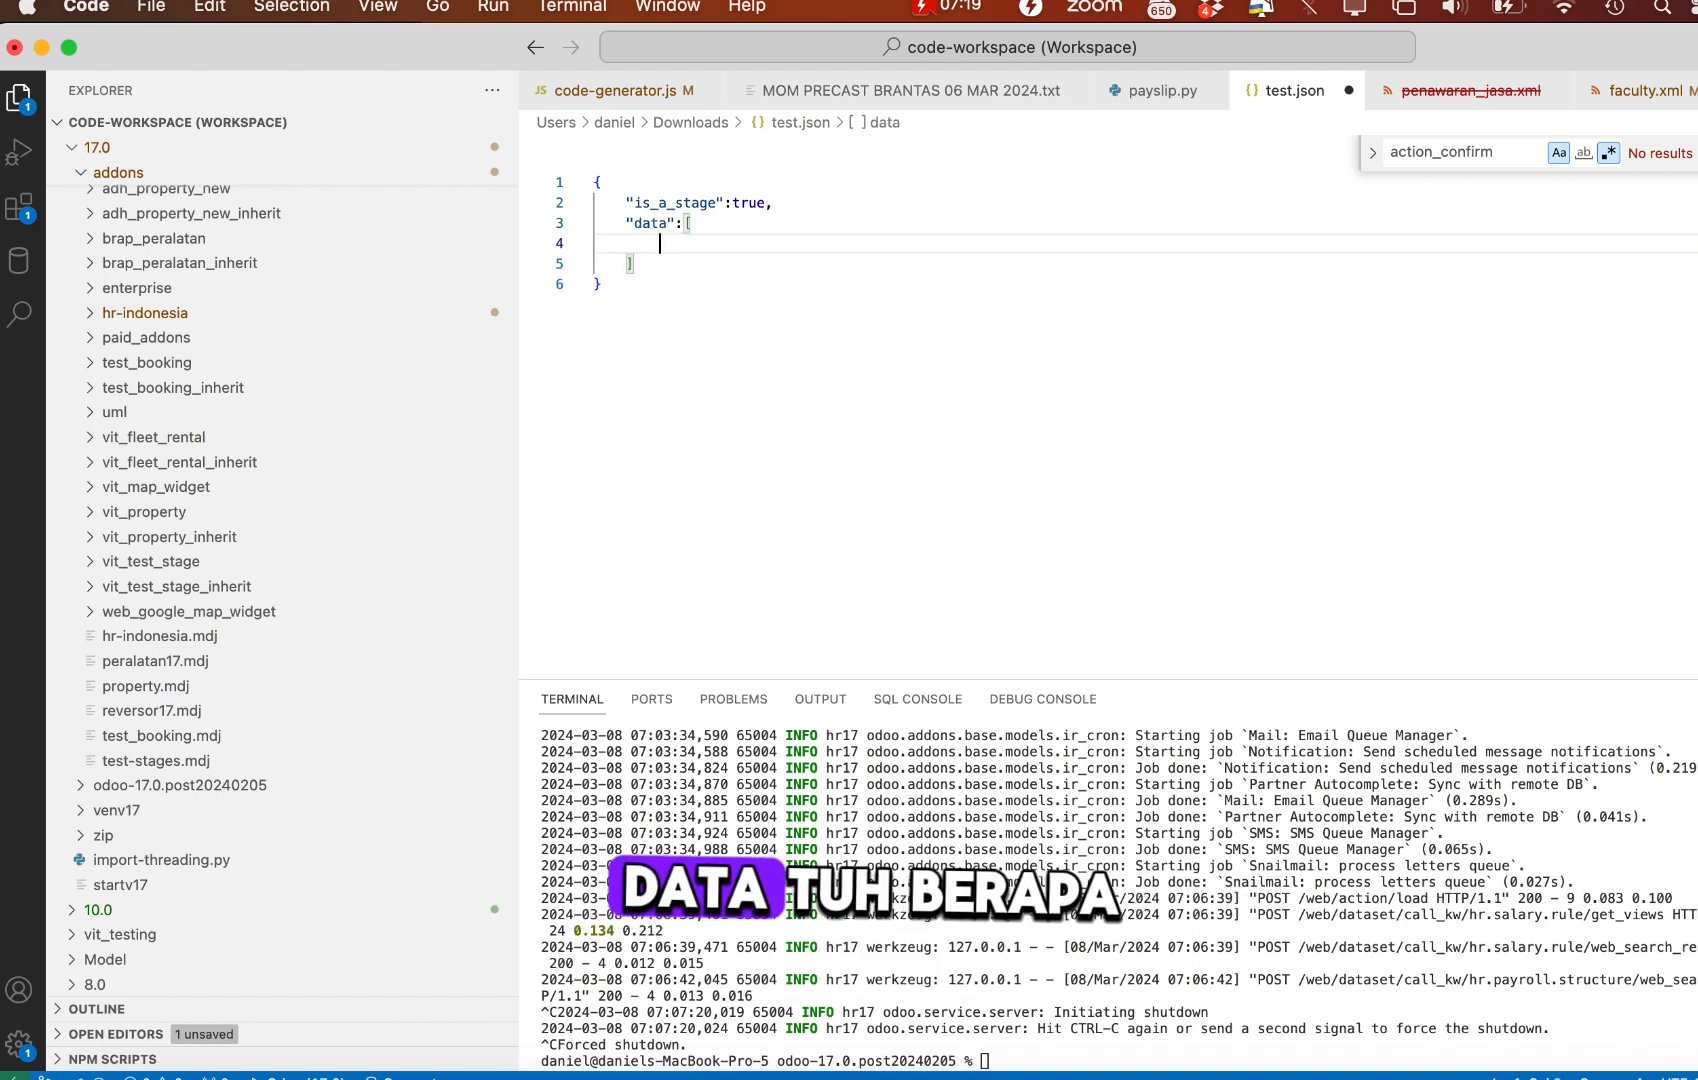
key("Return")
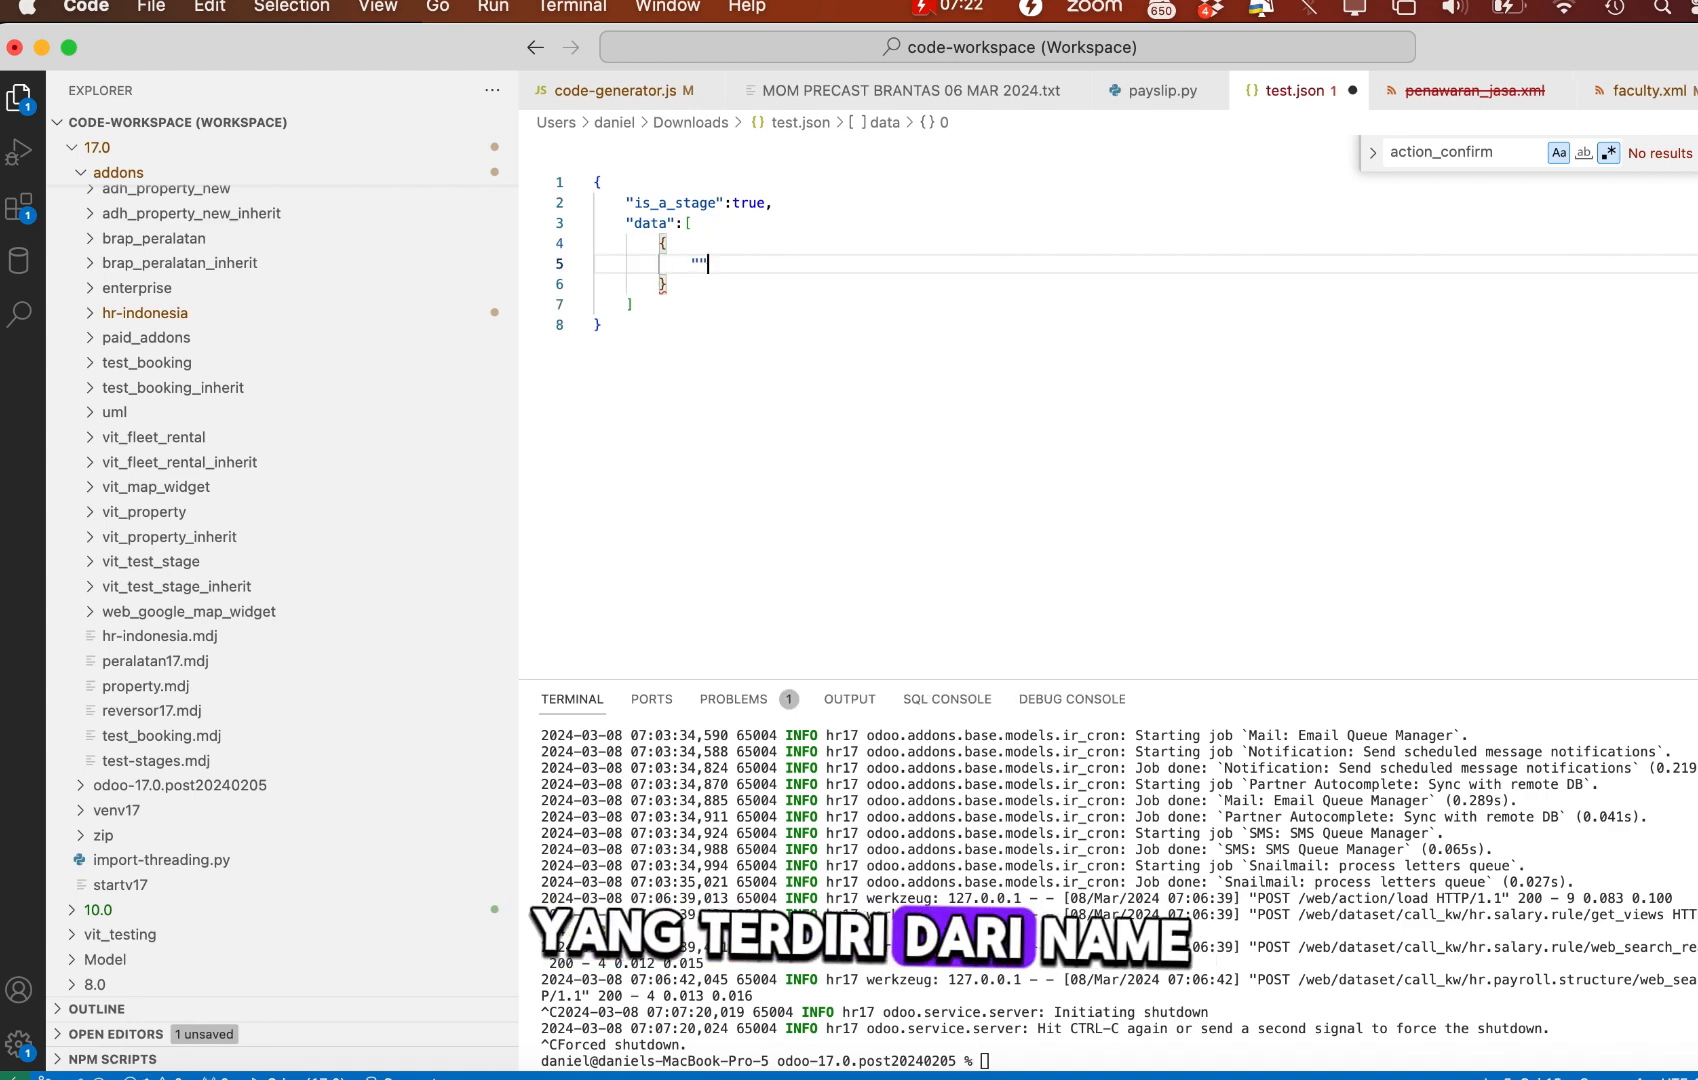
type("\"name\"")
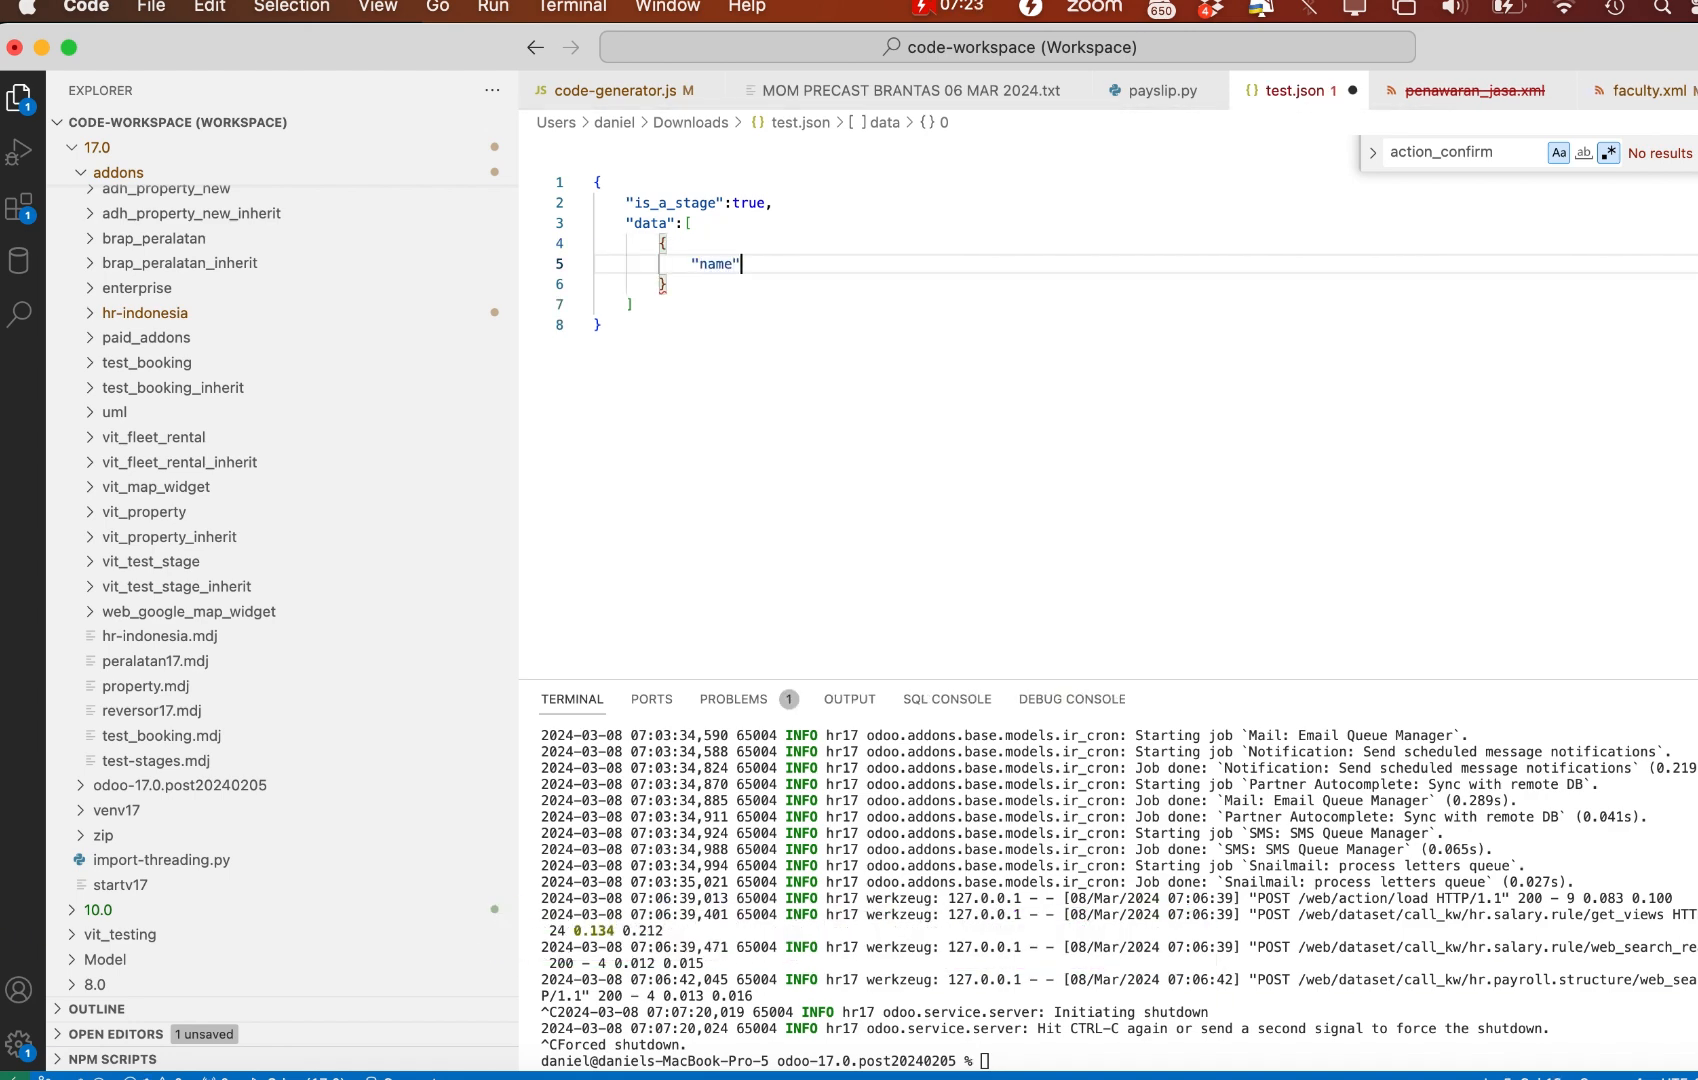
type(":\"Draft\"")
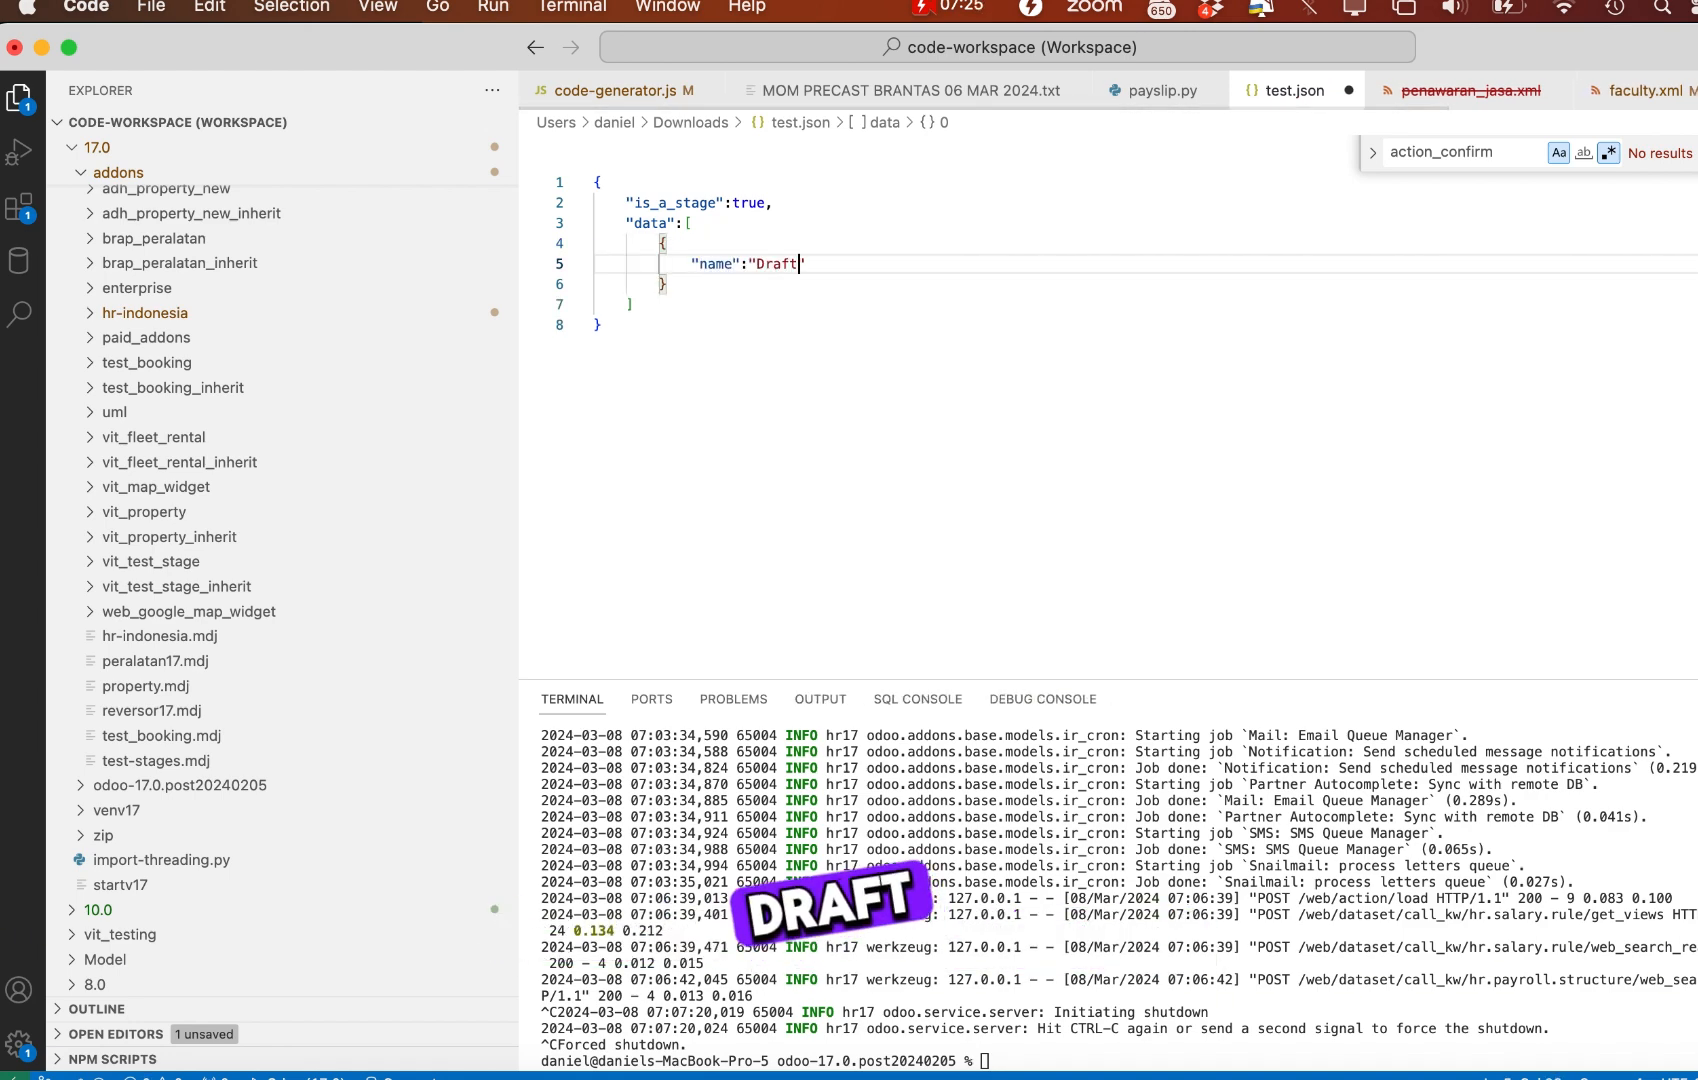
Add the sequence key with value 1 to the Draft stage object, following the attributes of penawaran_stage
type(",")
key("Return")
type("\"")
key("super+Tab")
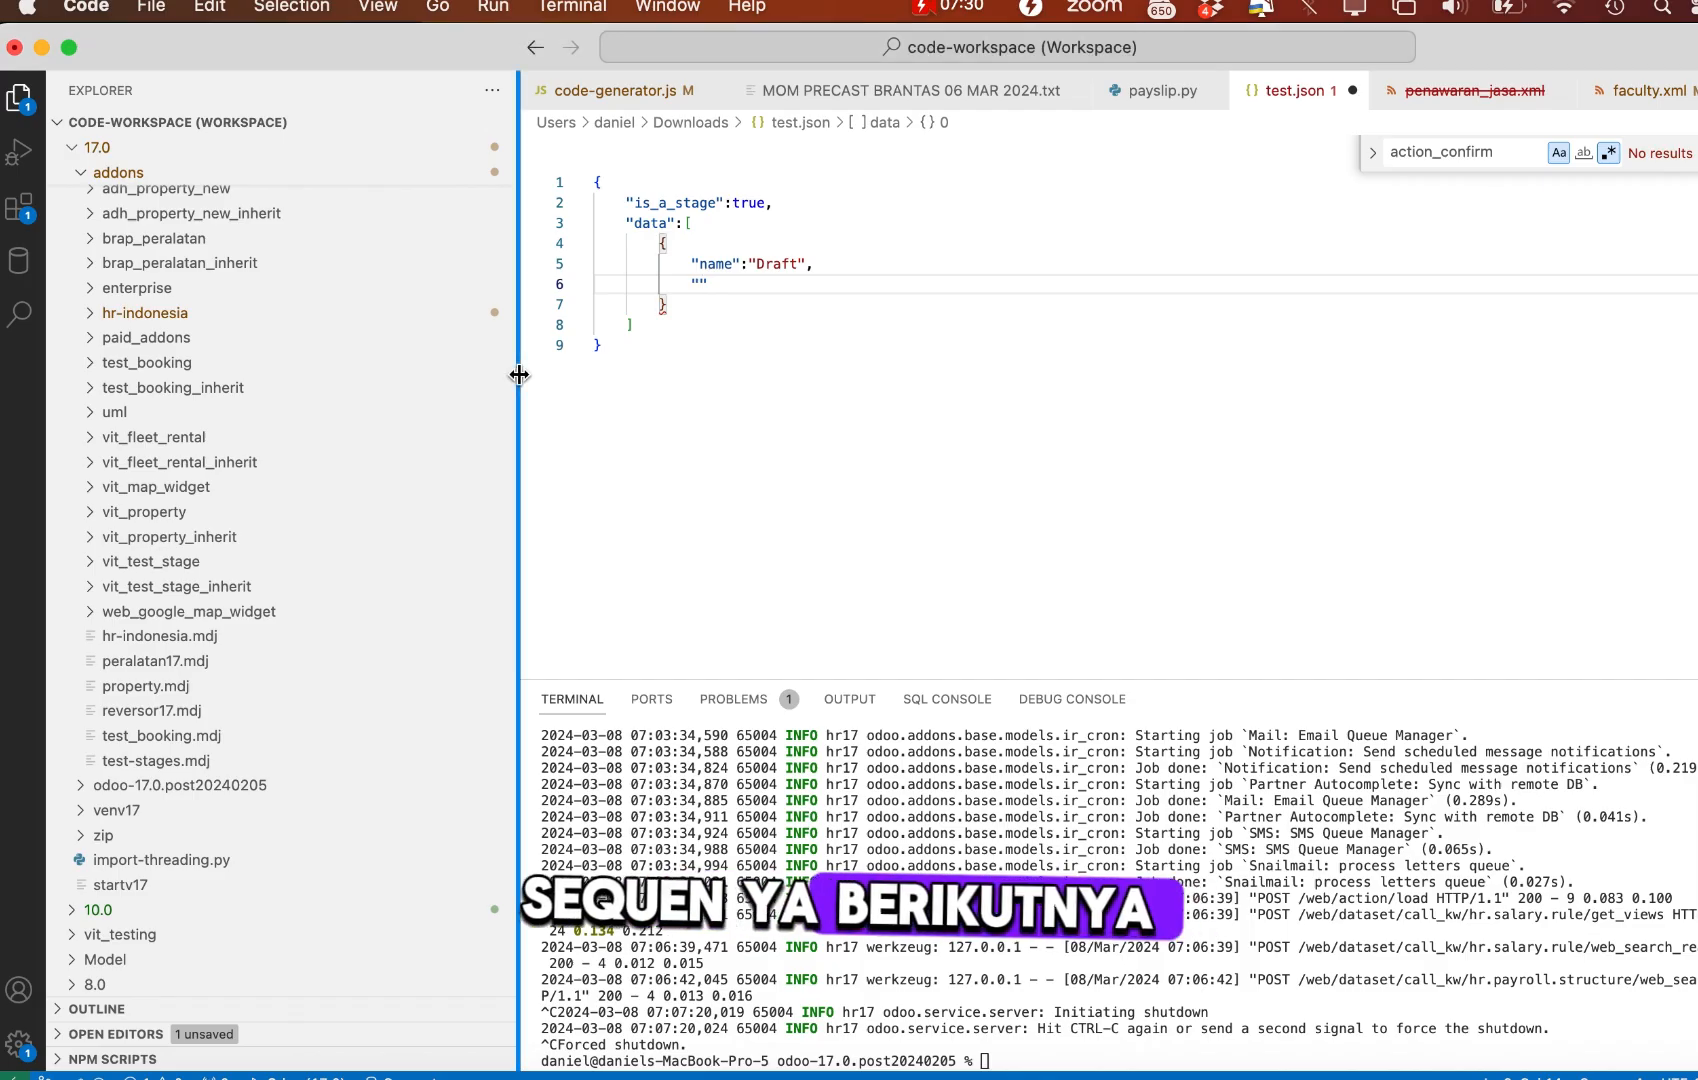
type("sequence")
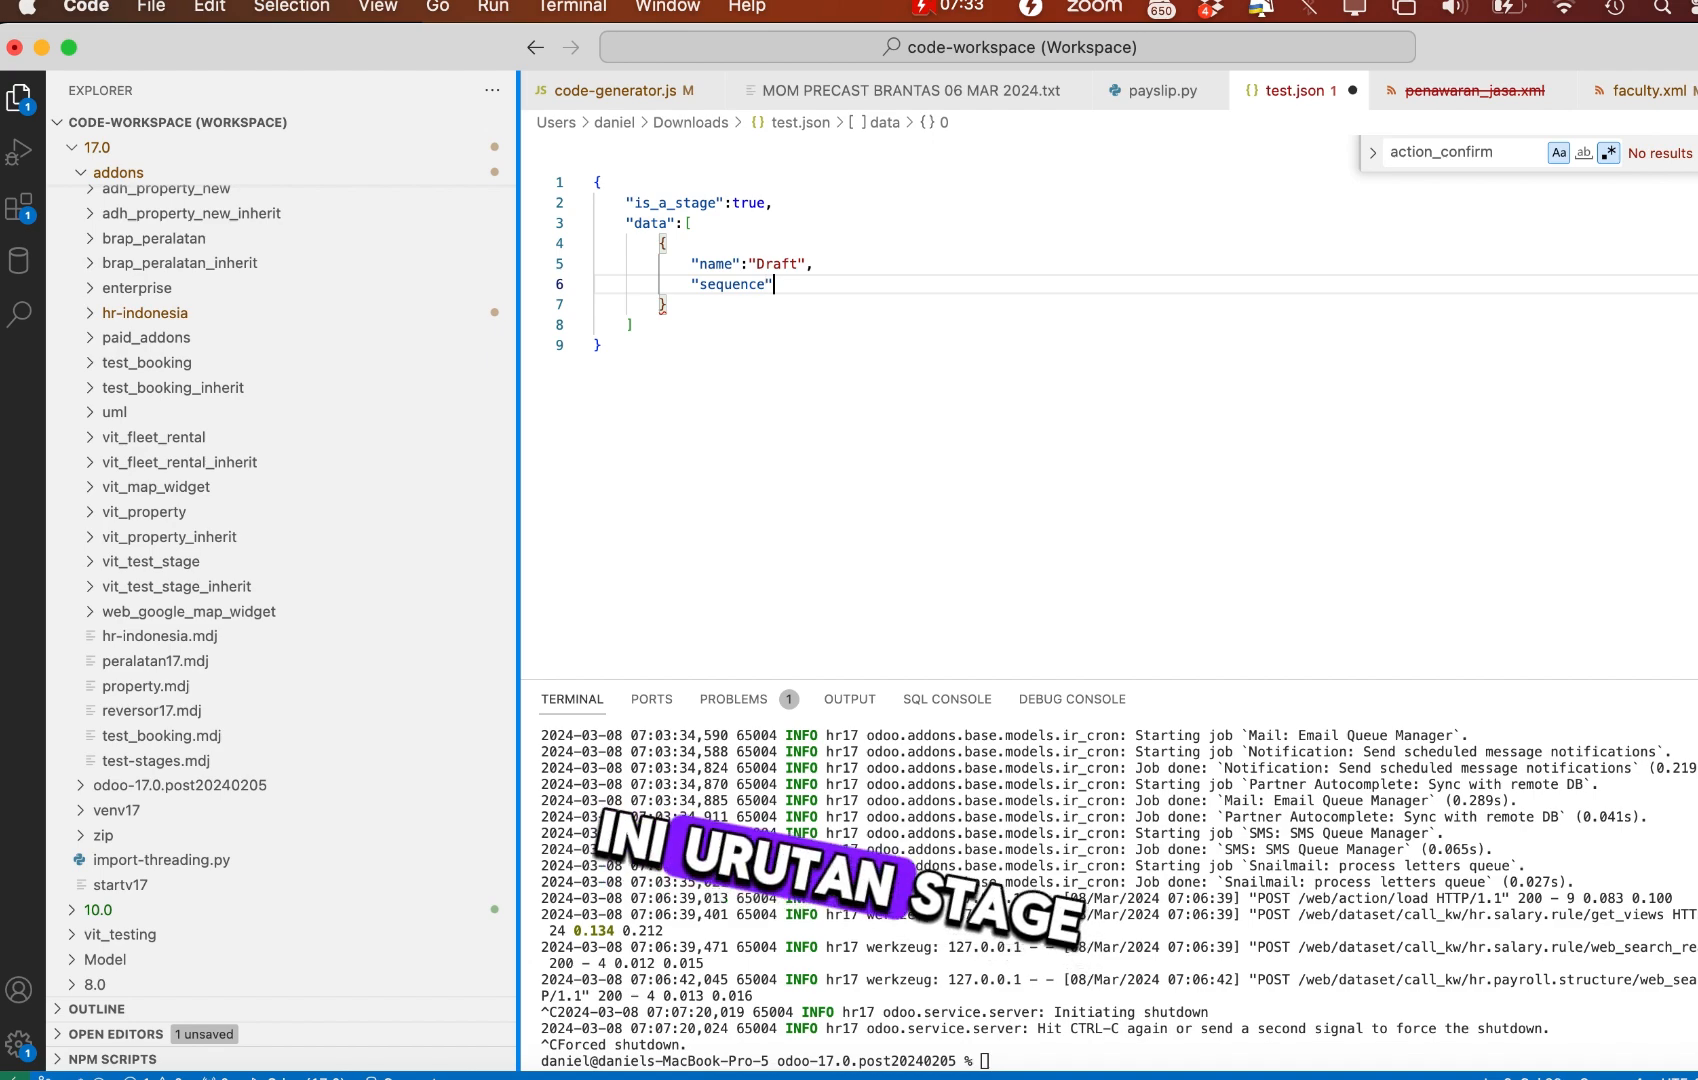
type("\":1,")
Add the draft key with value true to the Draft stage object, below sequence
key("Return")
type("\"")
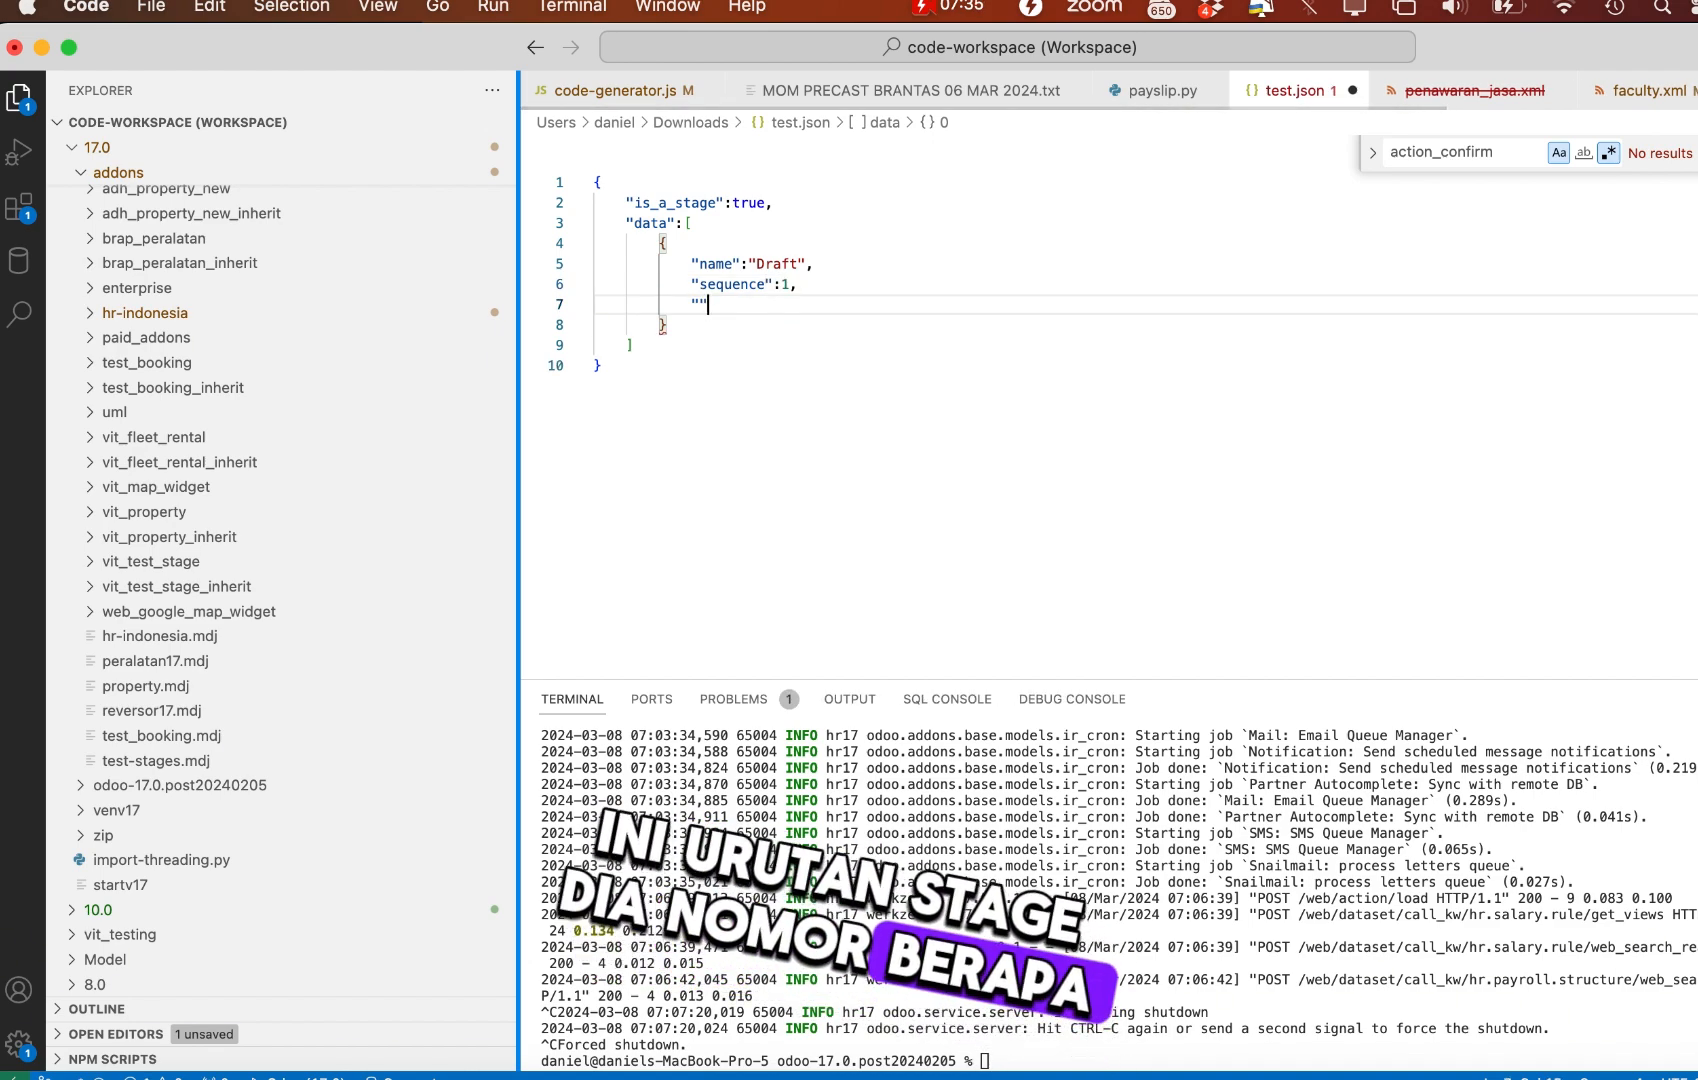
key("super+Tab")
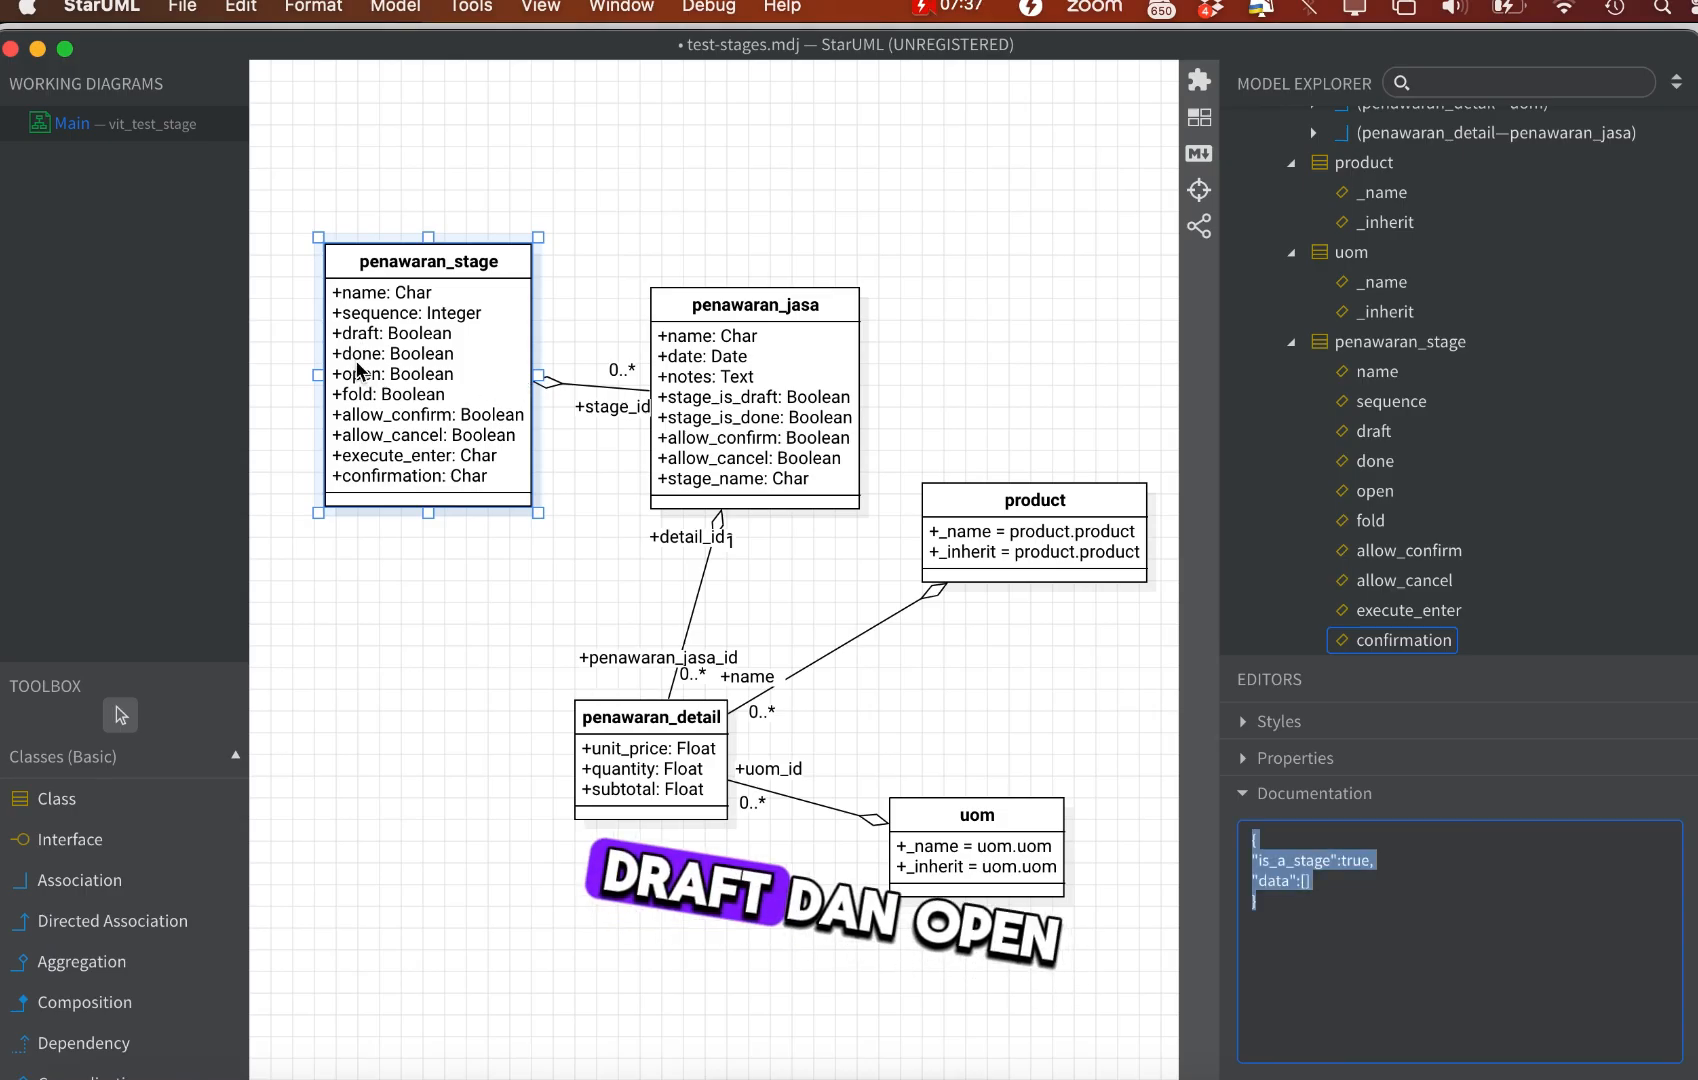
key("super+Tab")
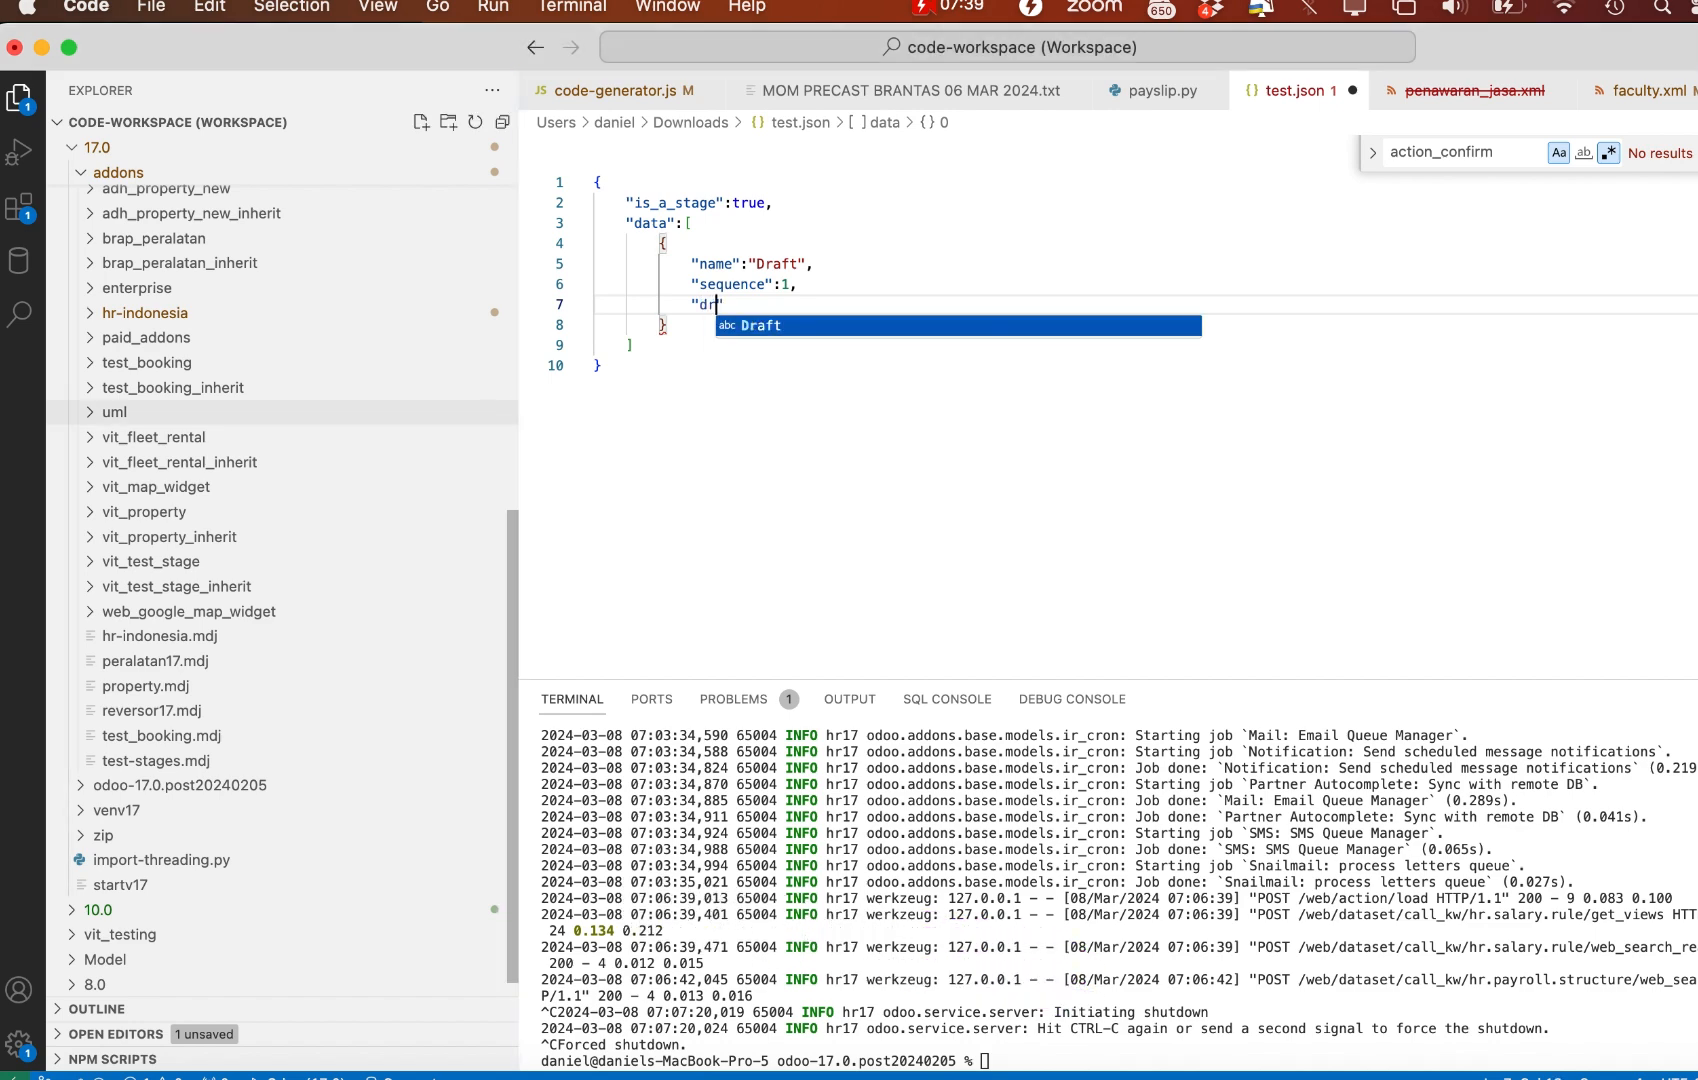
type("drft\":")
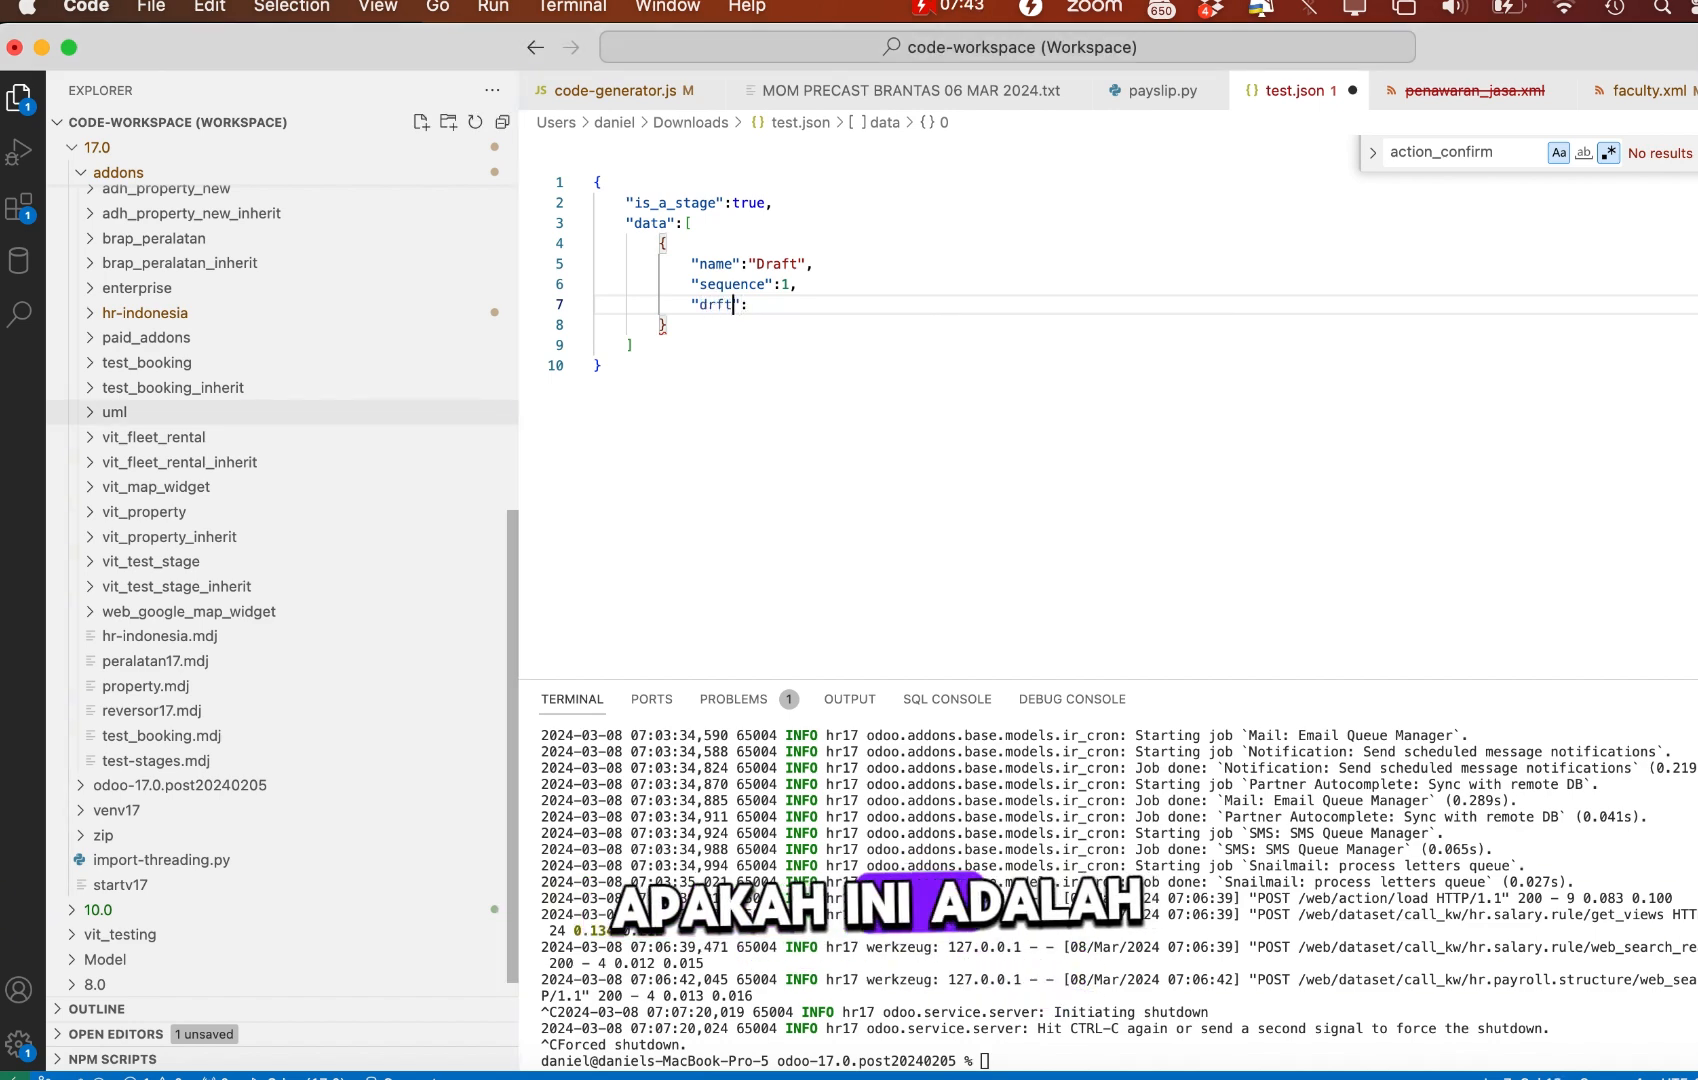
key("Left")
key("Left")
type("a")
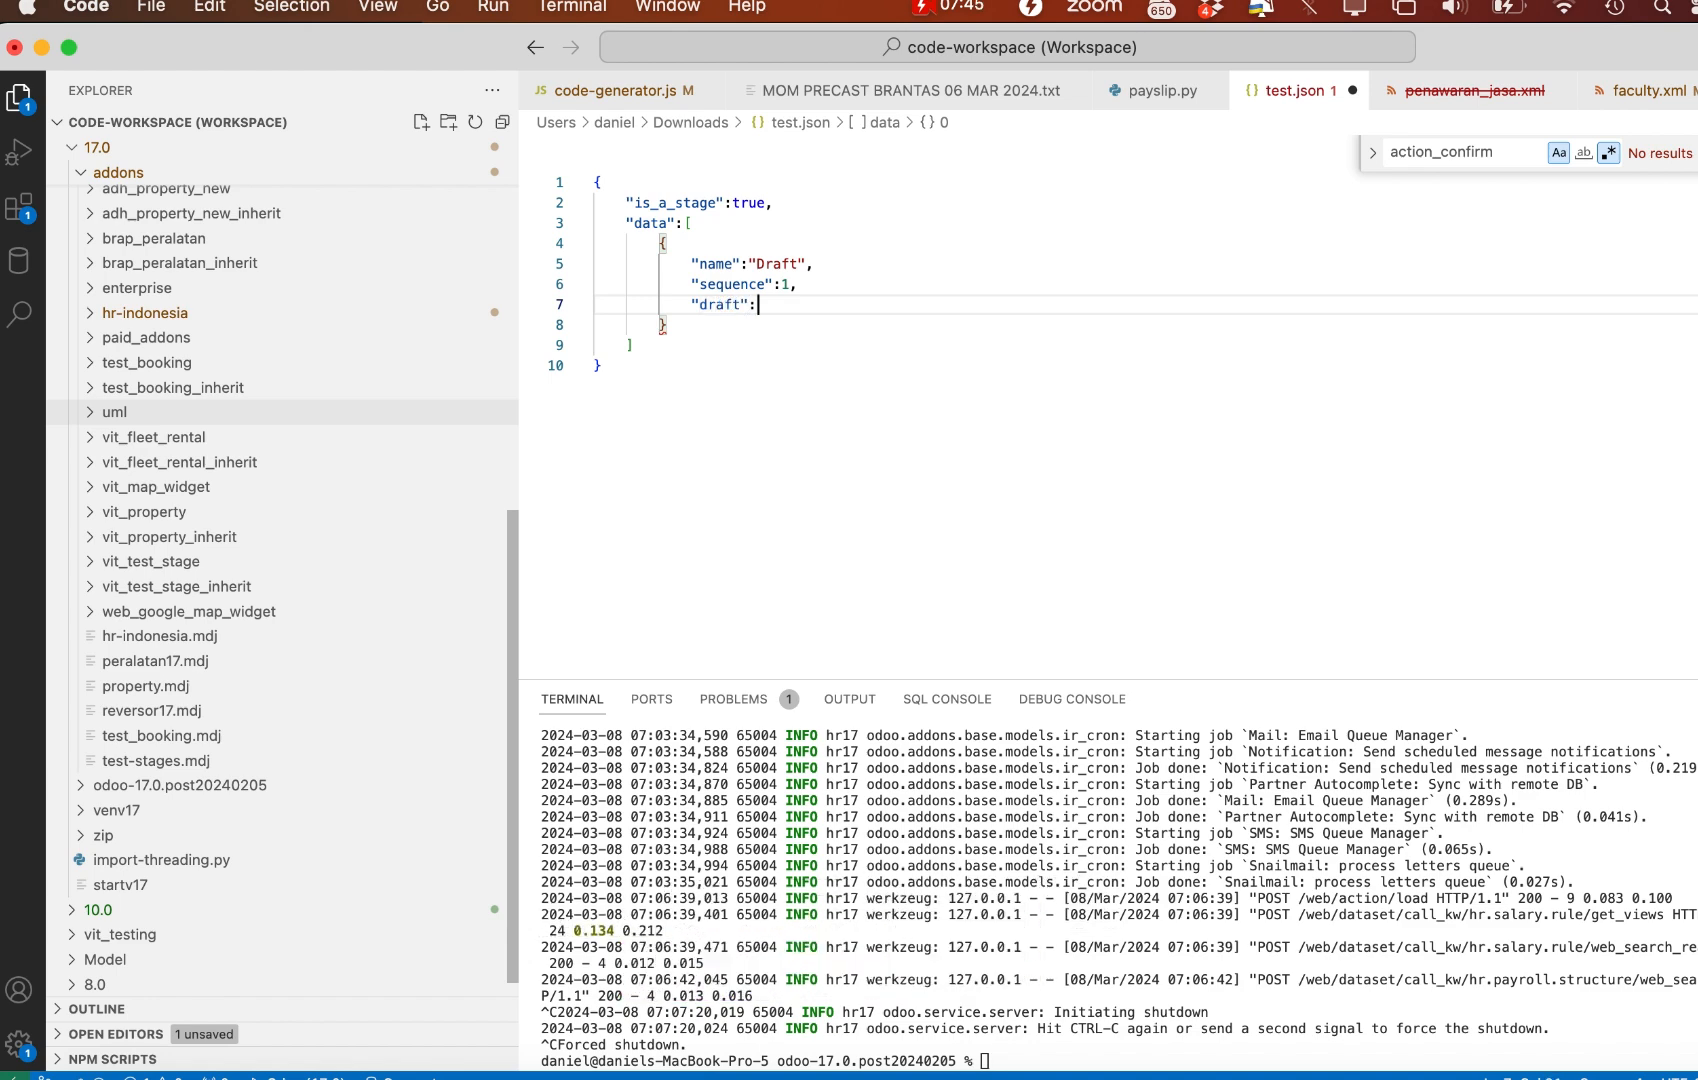
type("tr")
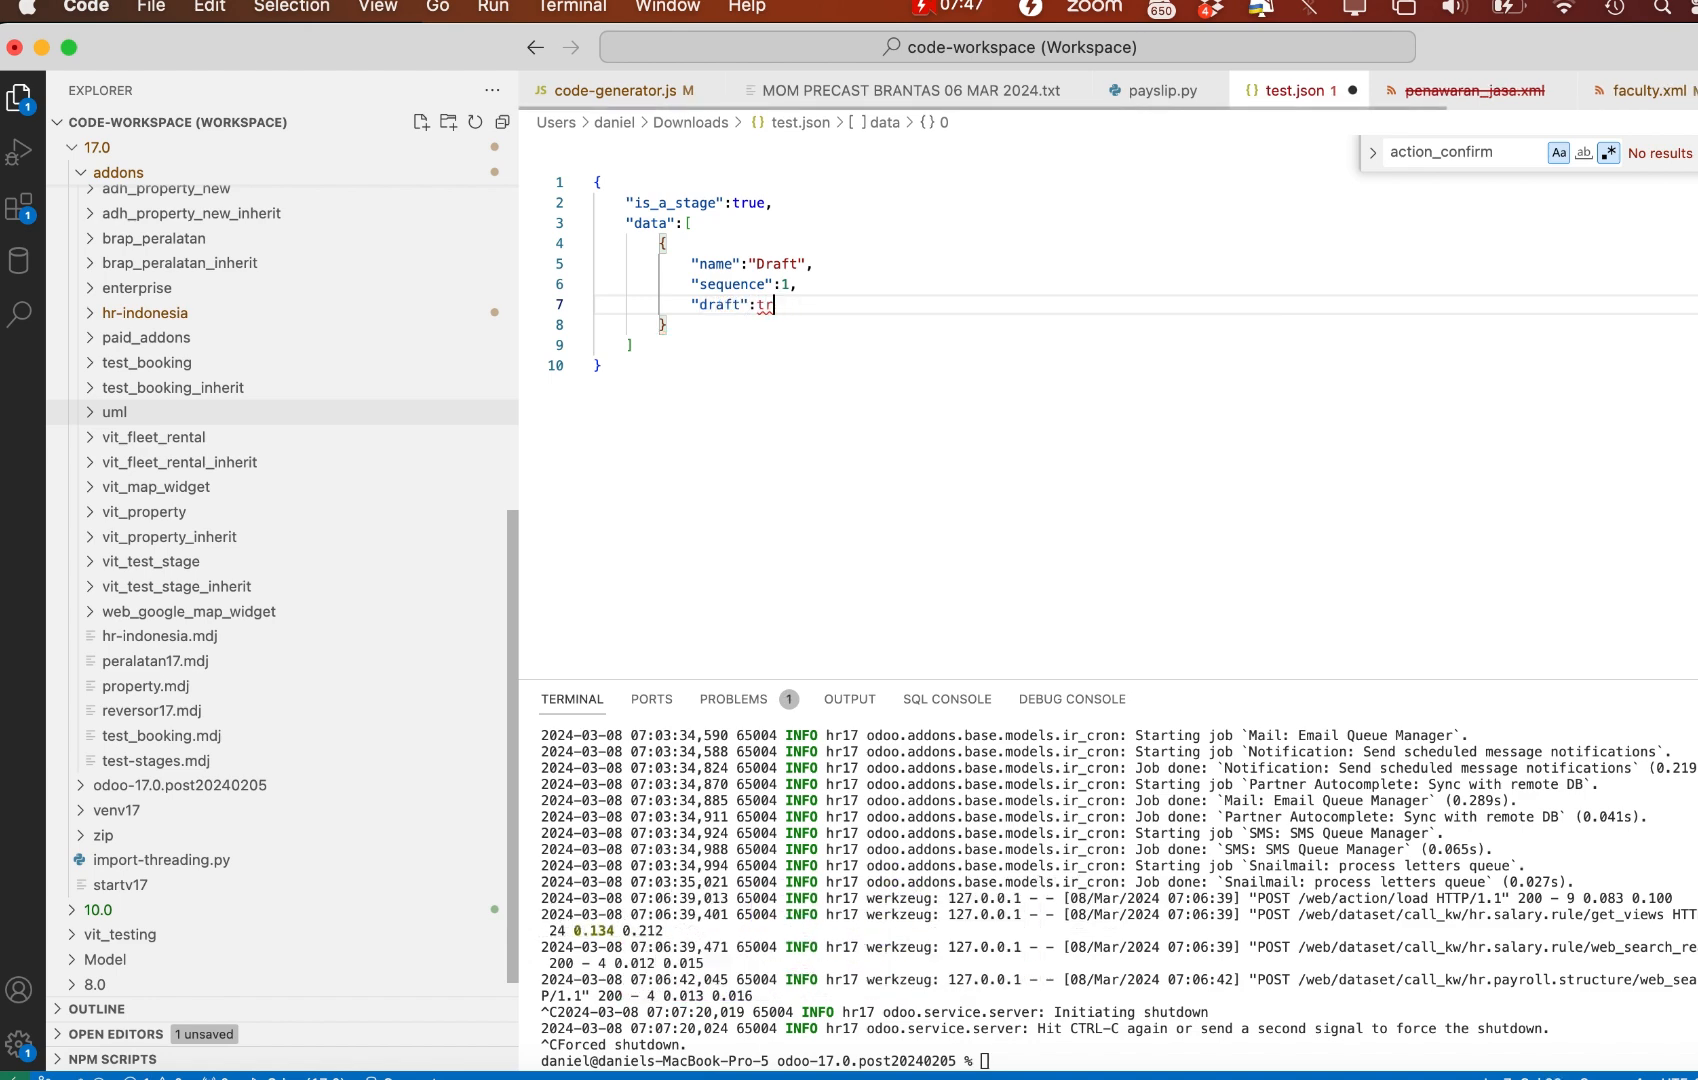
type("eu,ue,")
Add the open and done keys to the Draft stage object, both set to false
key("Return")
type("\"open\":")
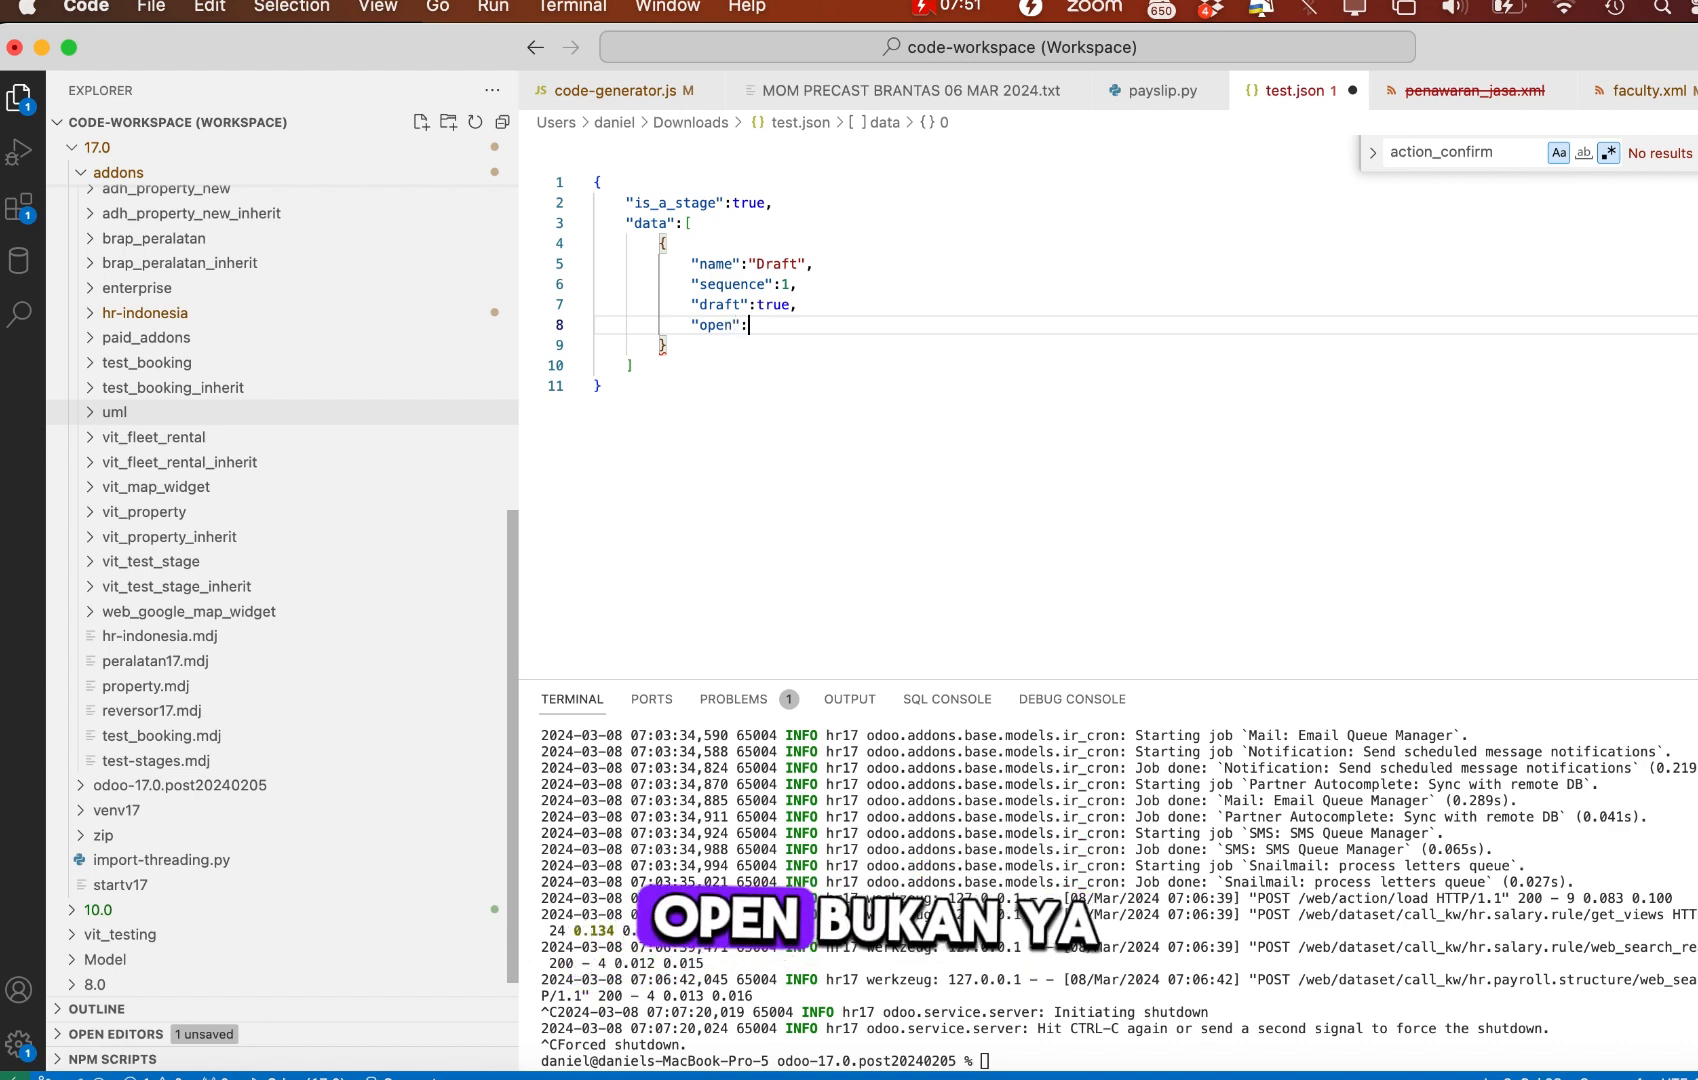
type("false,")
key("Return")
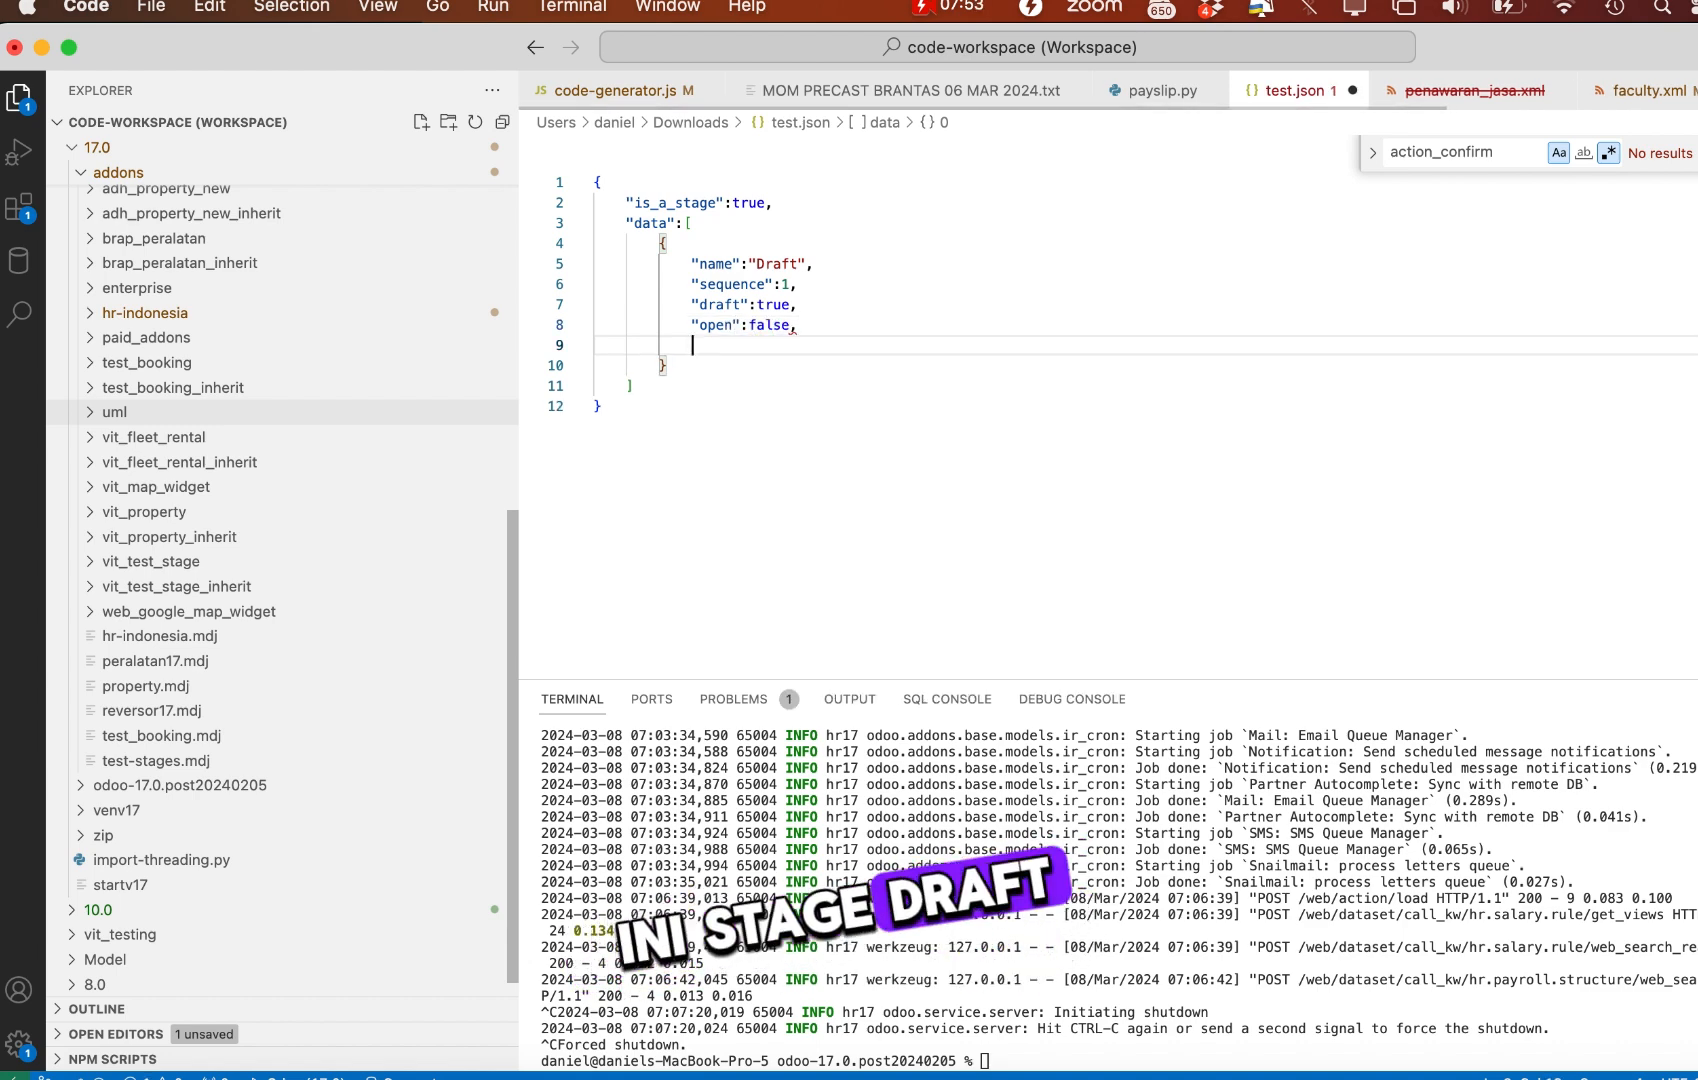
type("\"done\"")
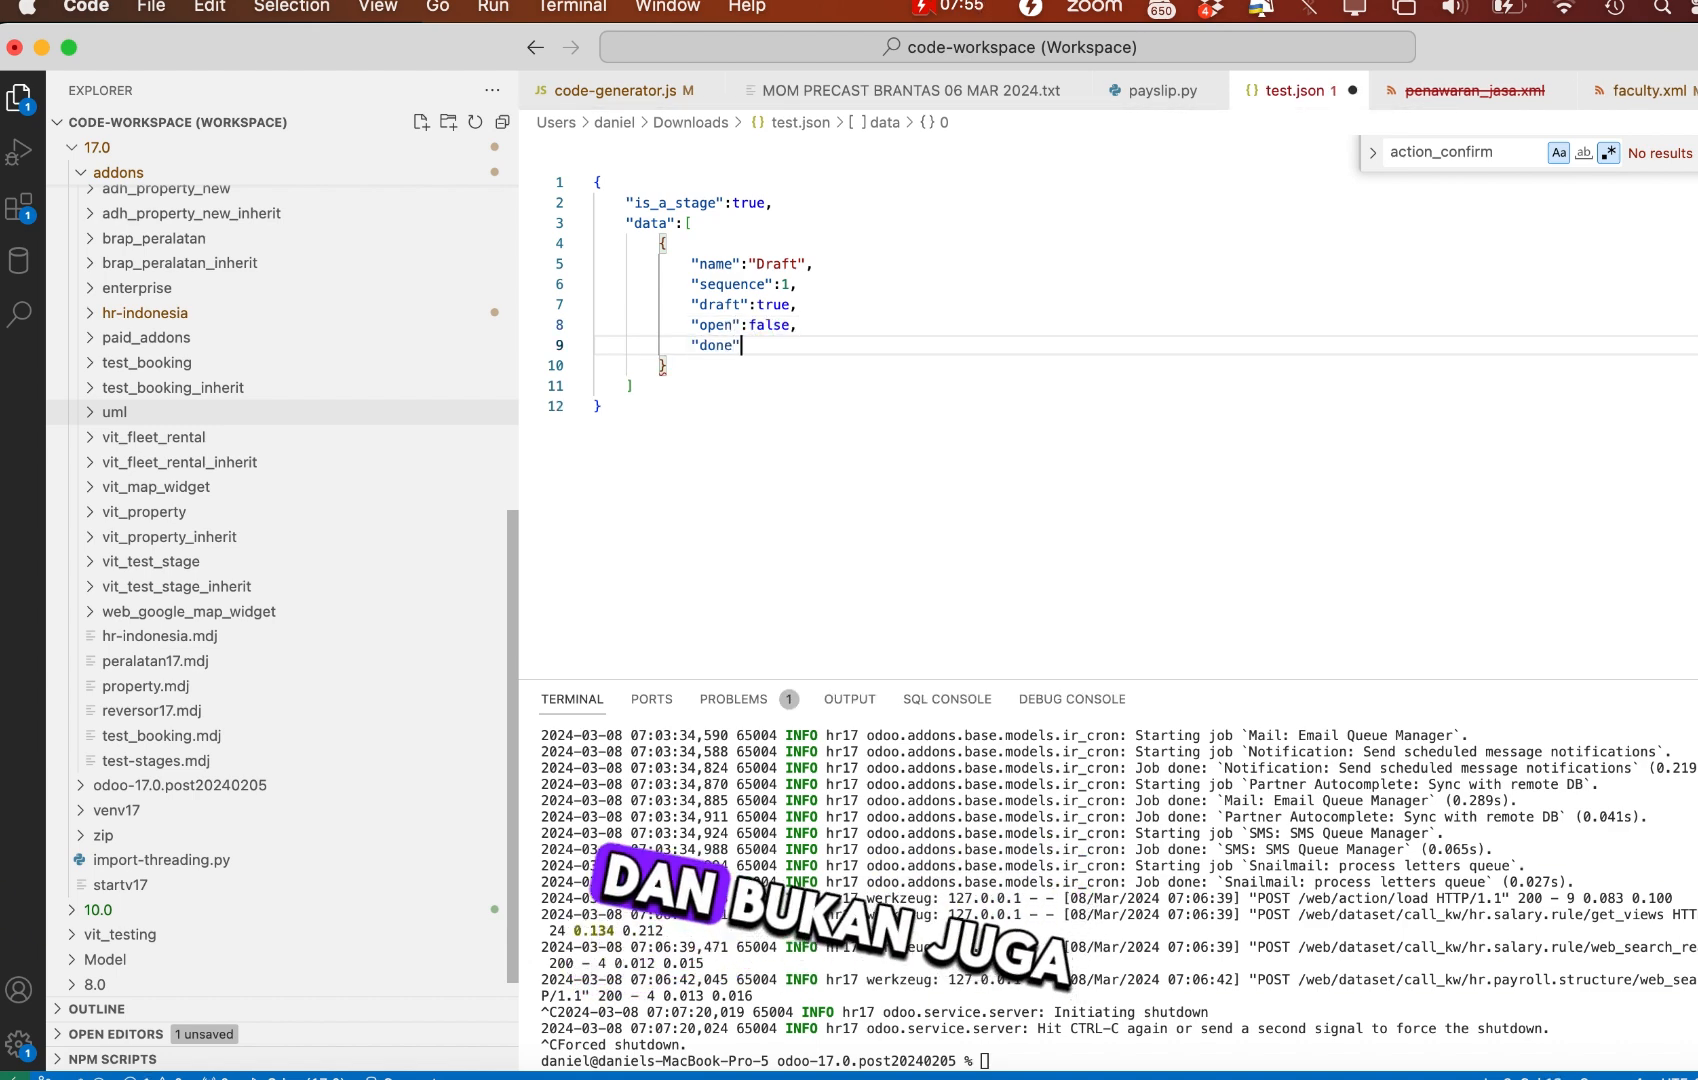
type(":false")
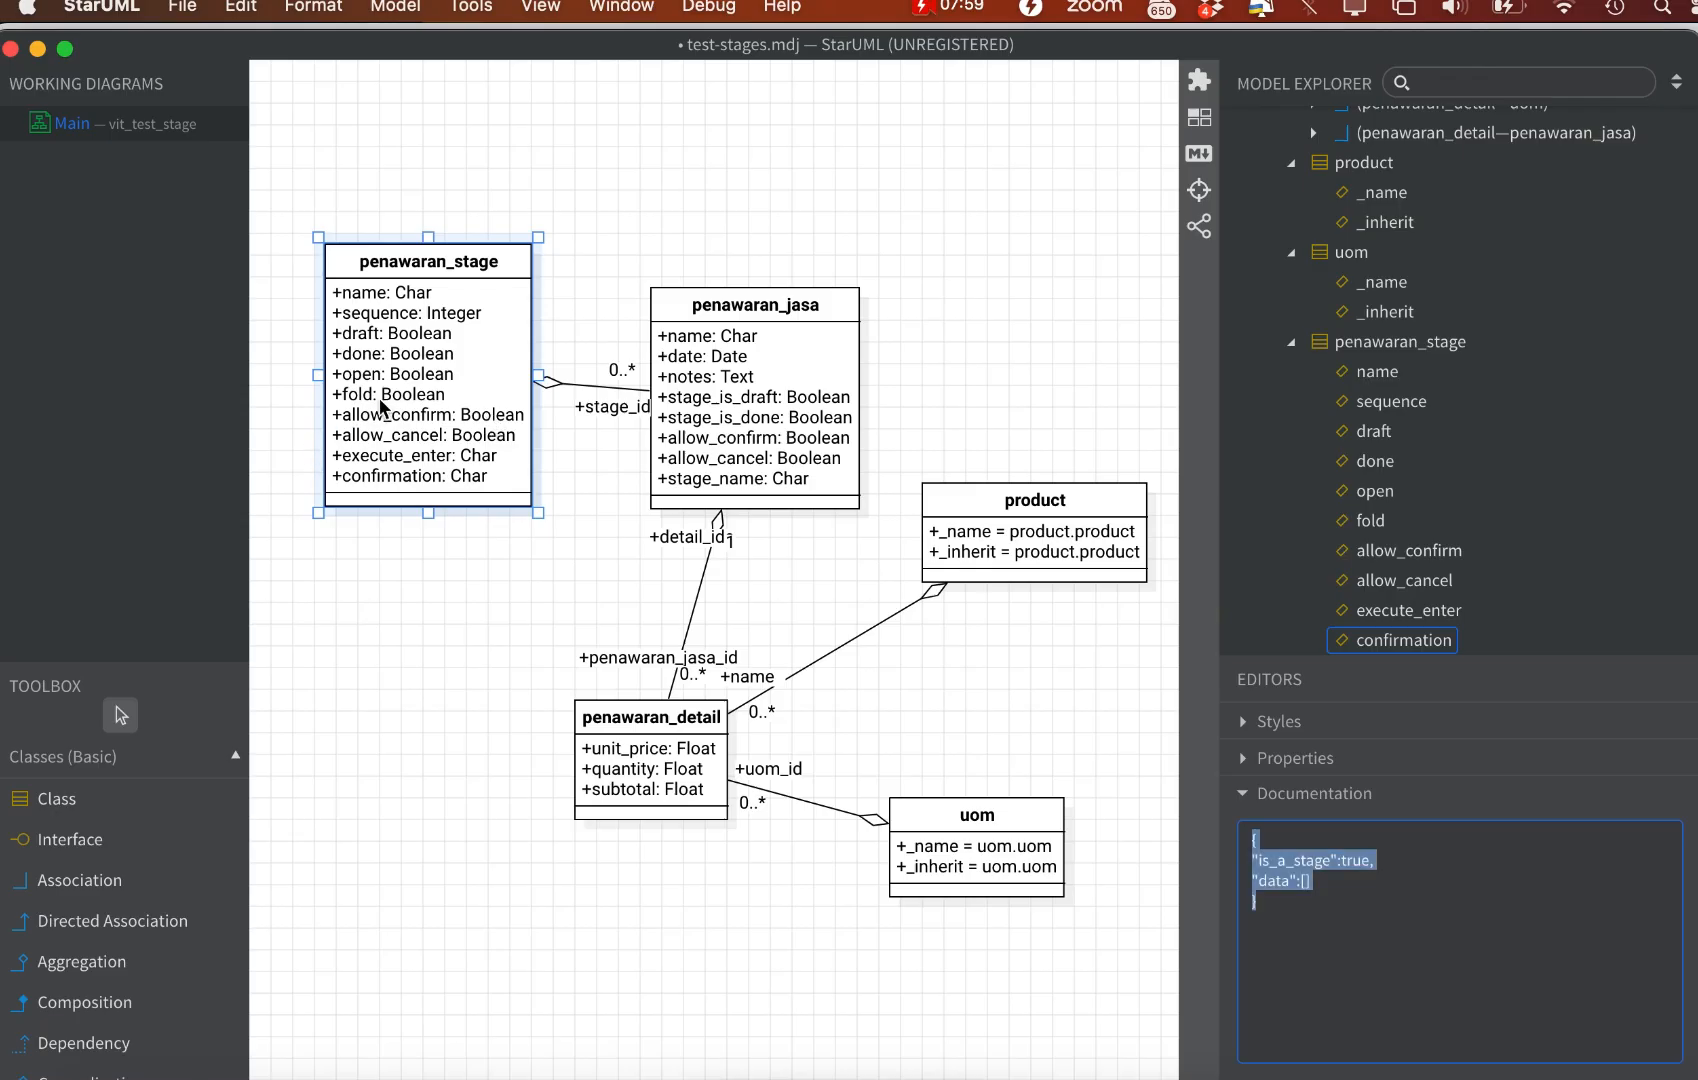
Add the fold key with value false to the Draft stage object, below done
key("super+Tab")
type("old\":")
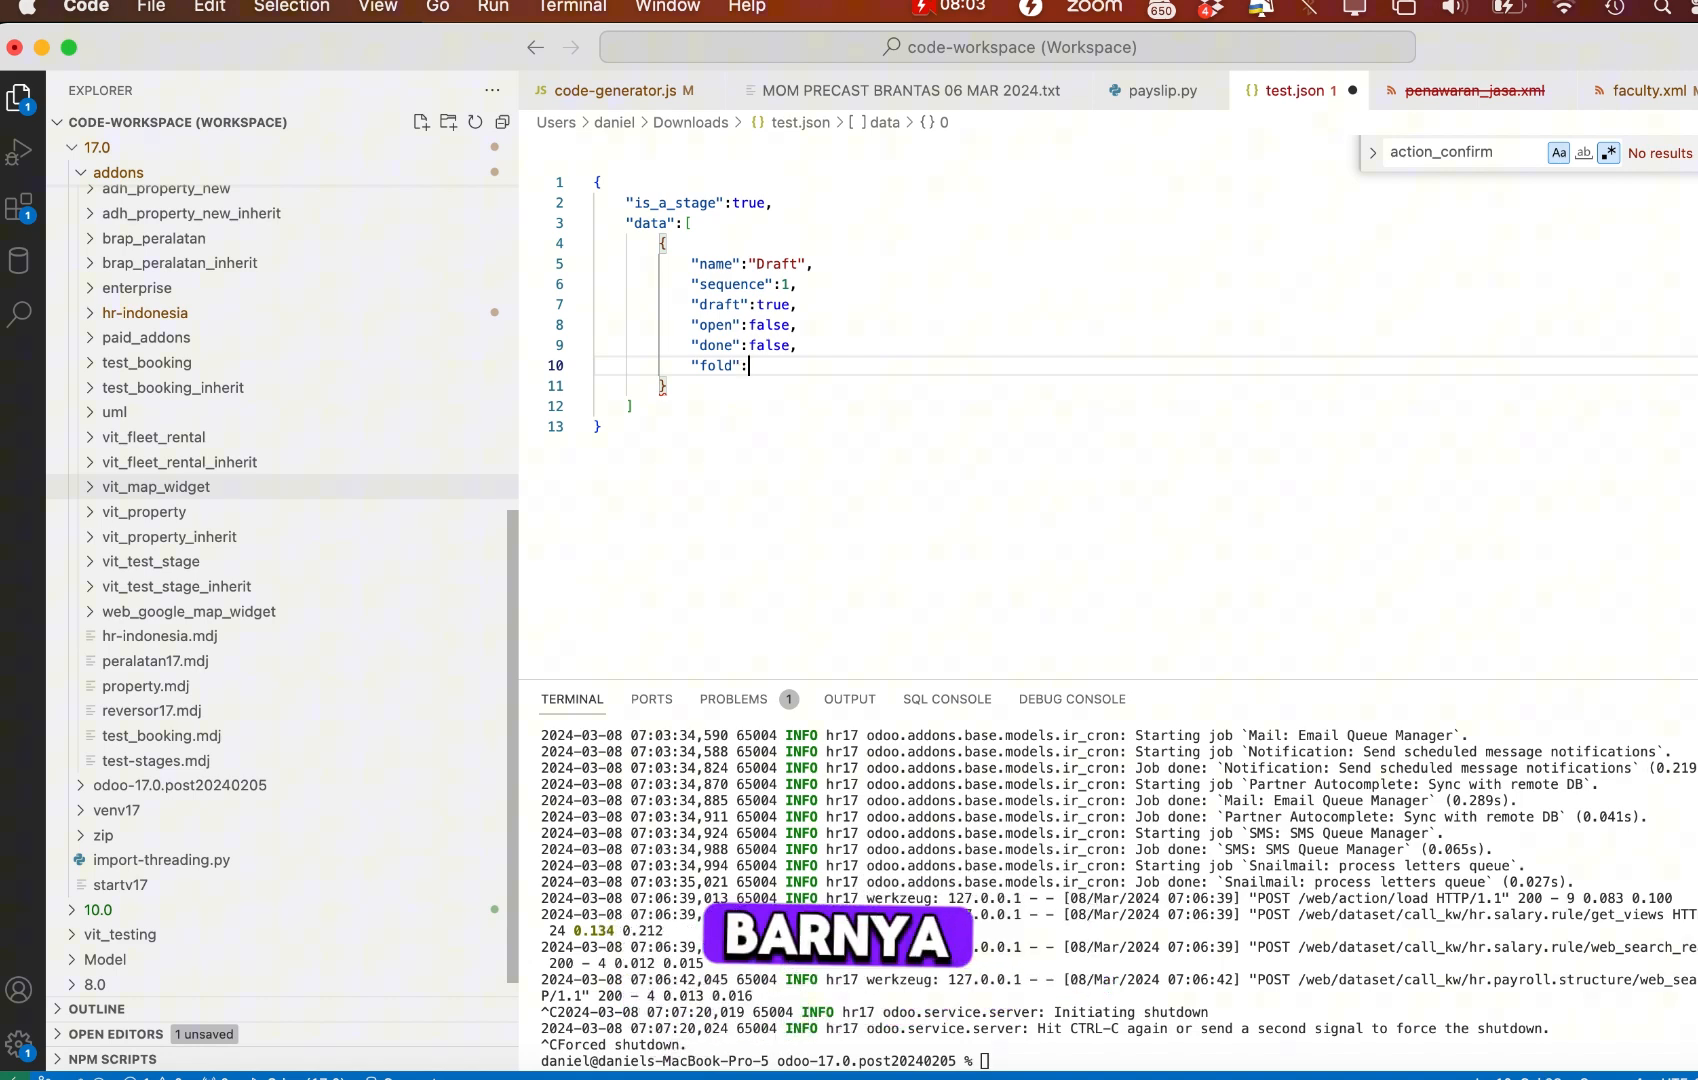
type("fal")
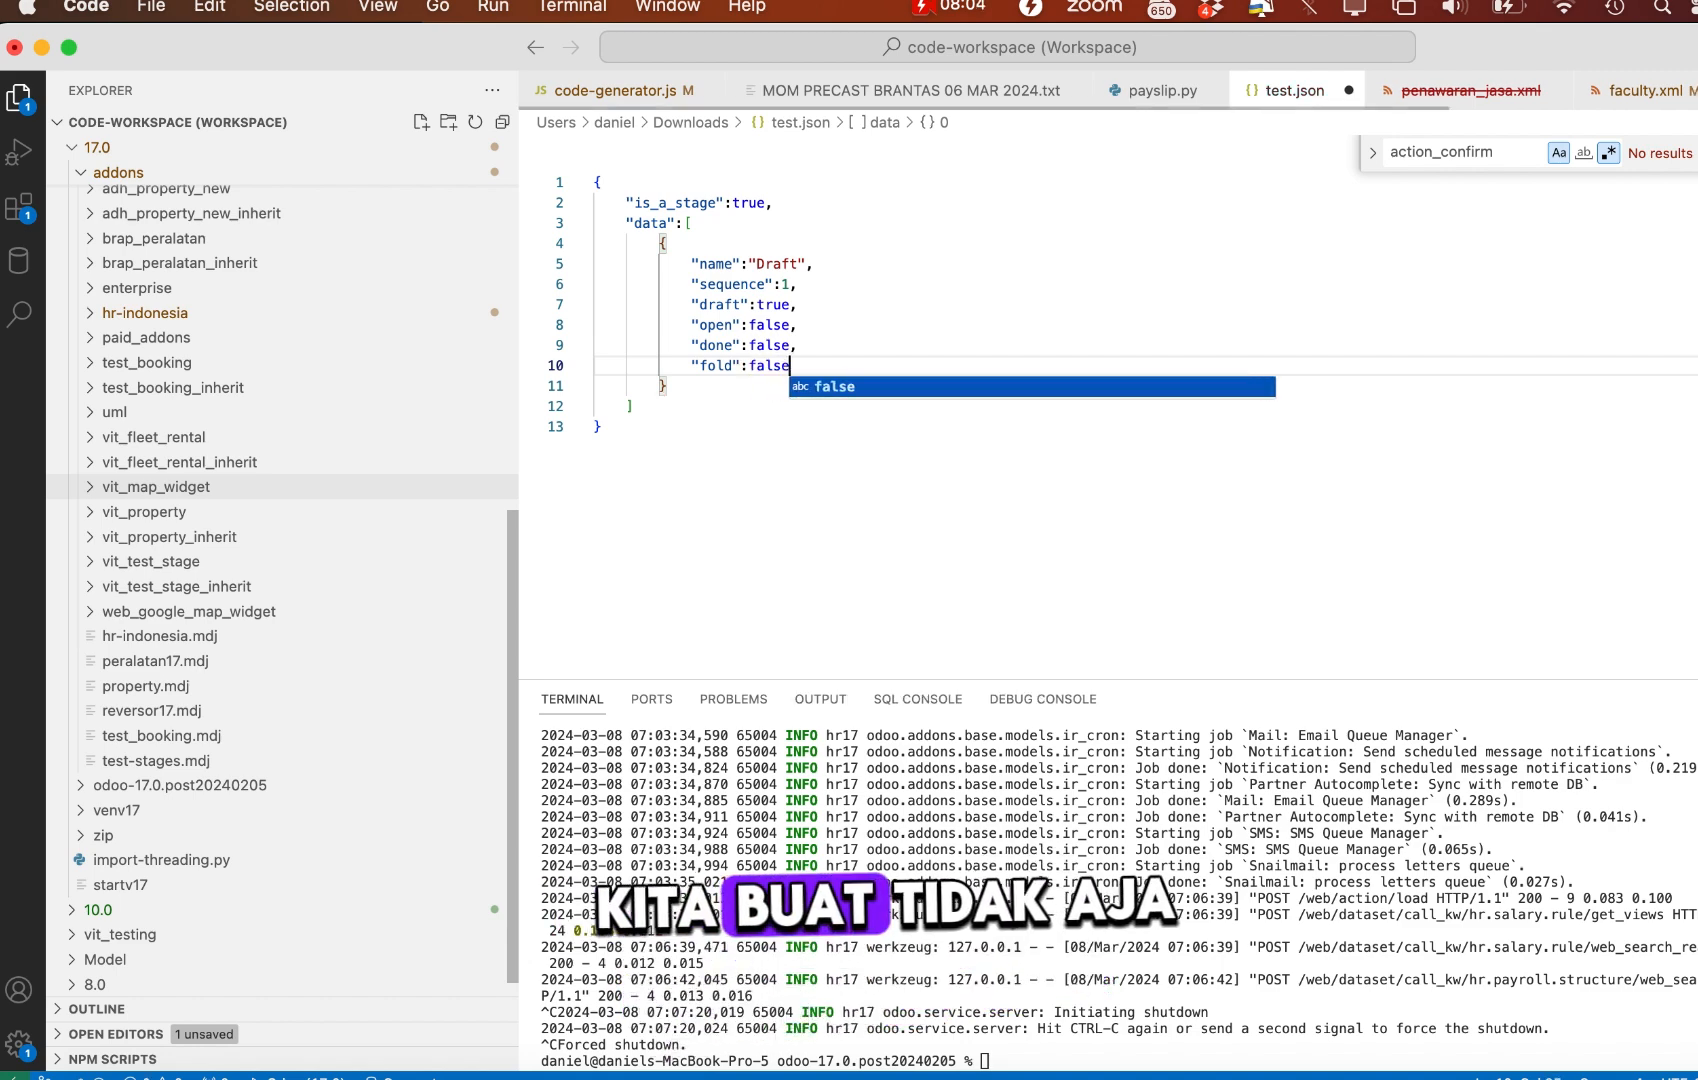
key("Return")
type(",")
Add the allow_confirm key with value true to the Draft stage object, below fold
key("Return")
type("\"")
key("super+Tab")
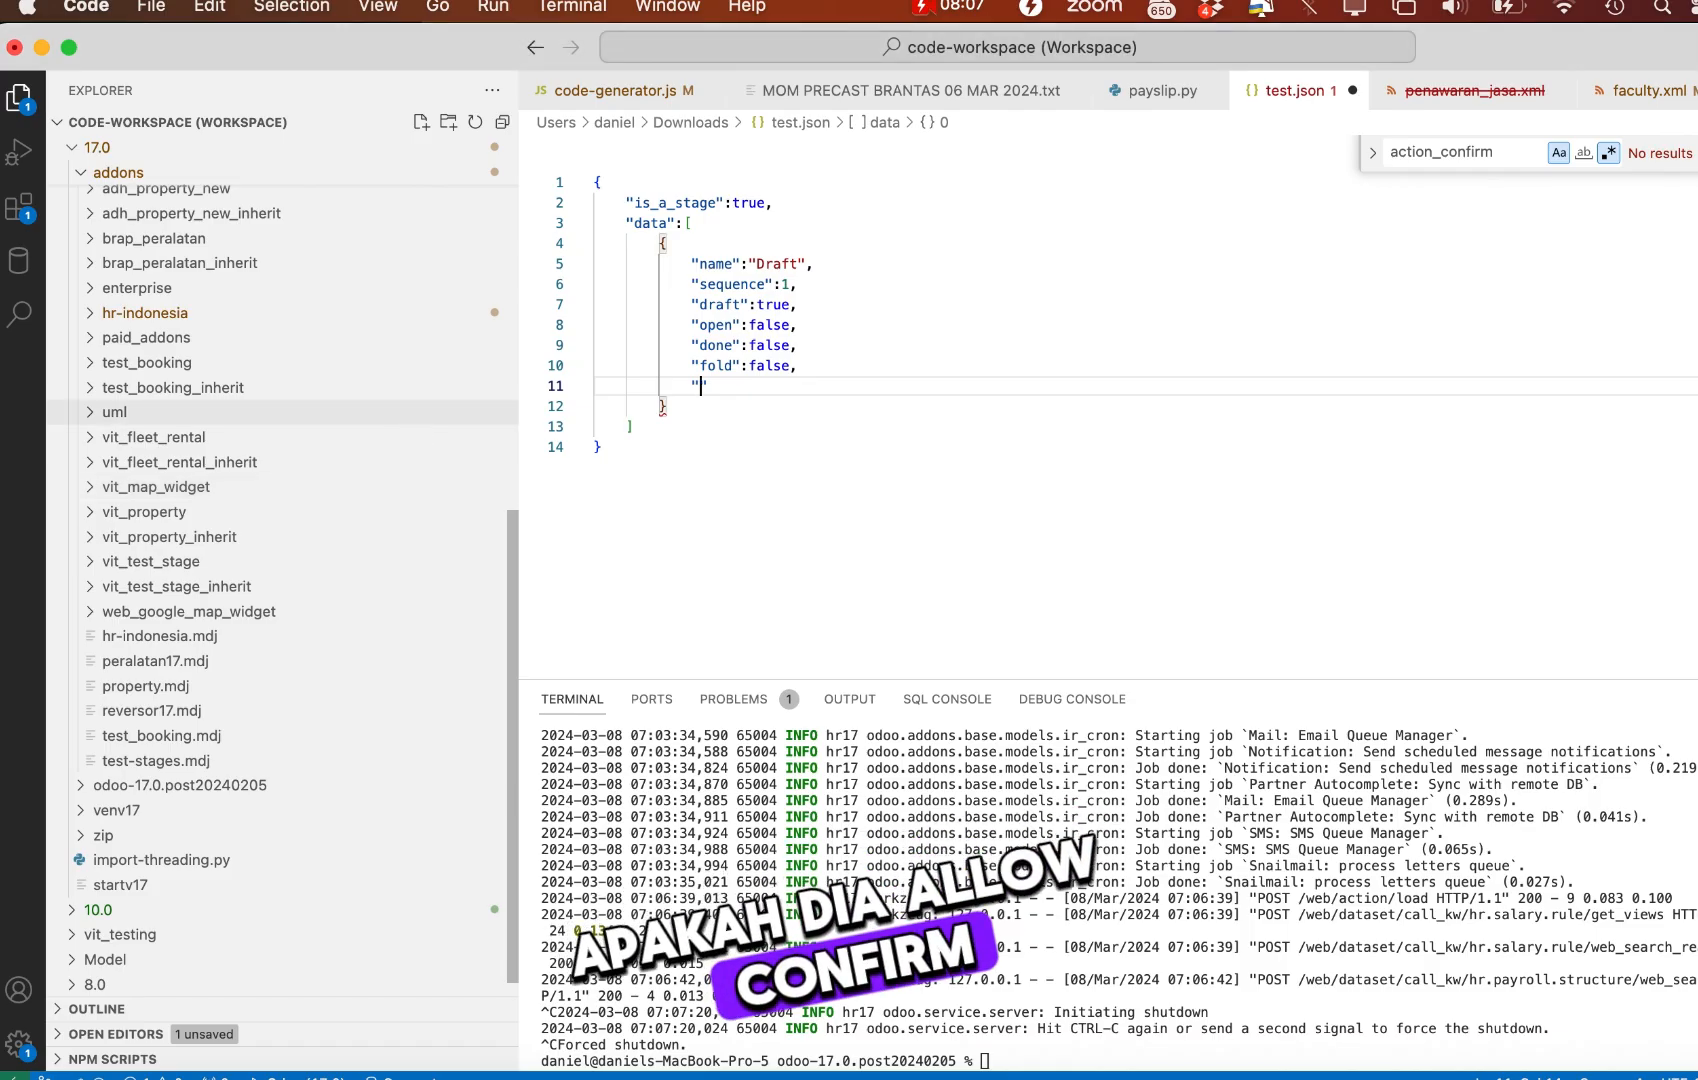
type("allow_confoir")
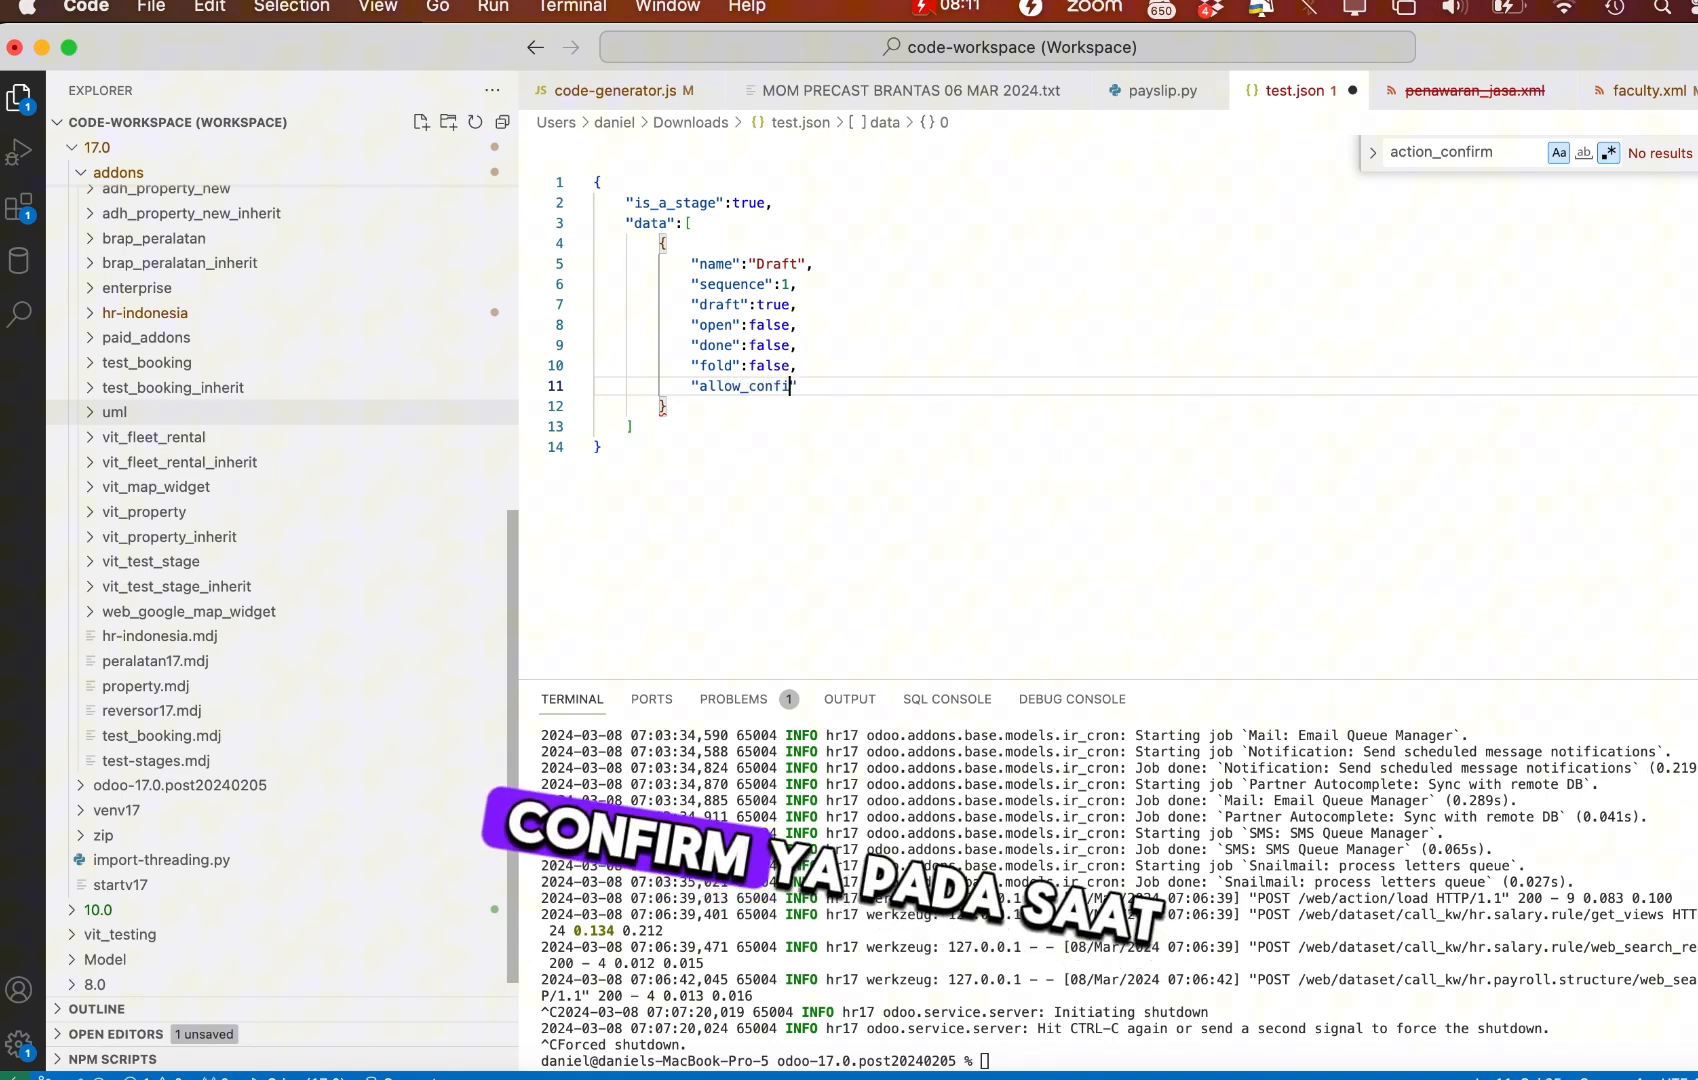
type("m\":")
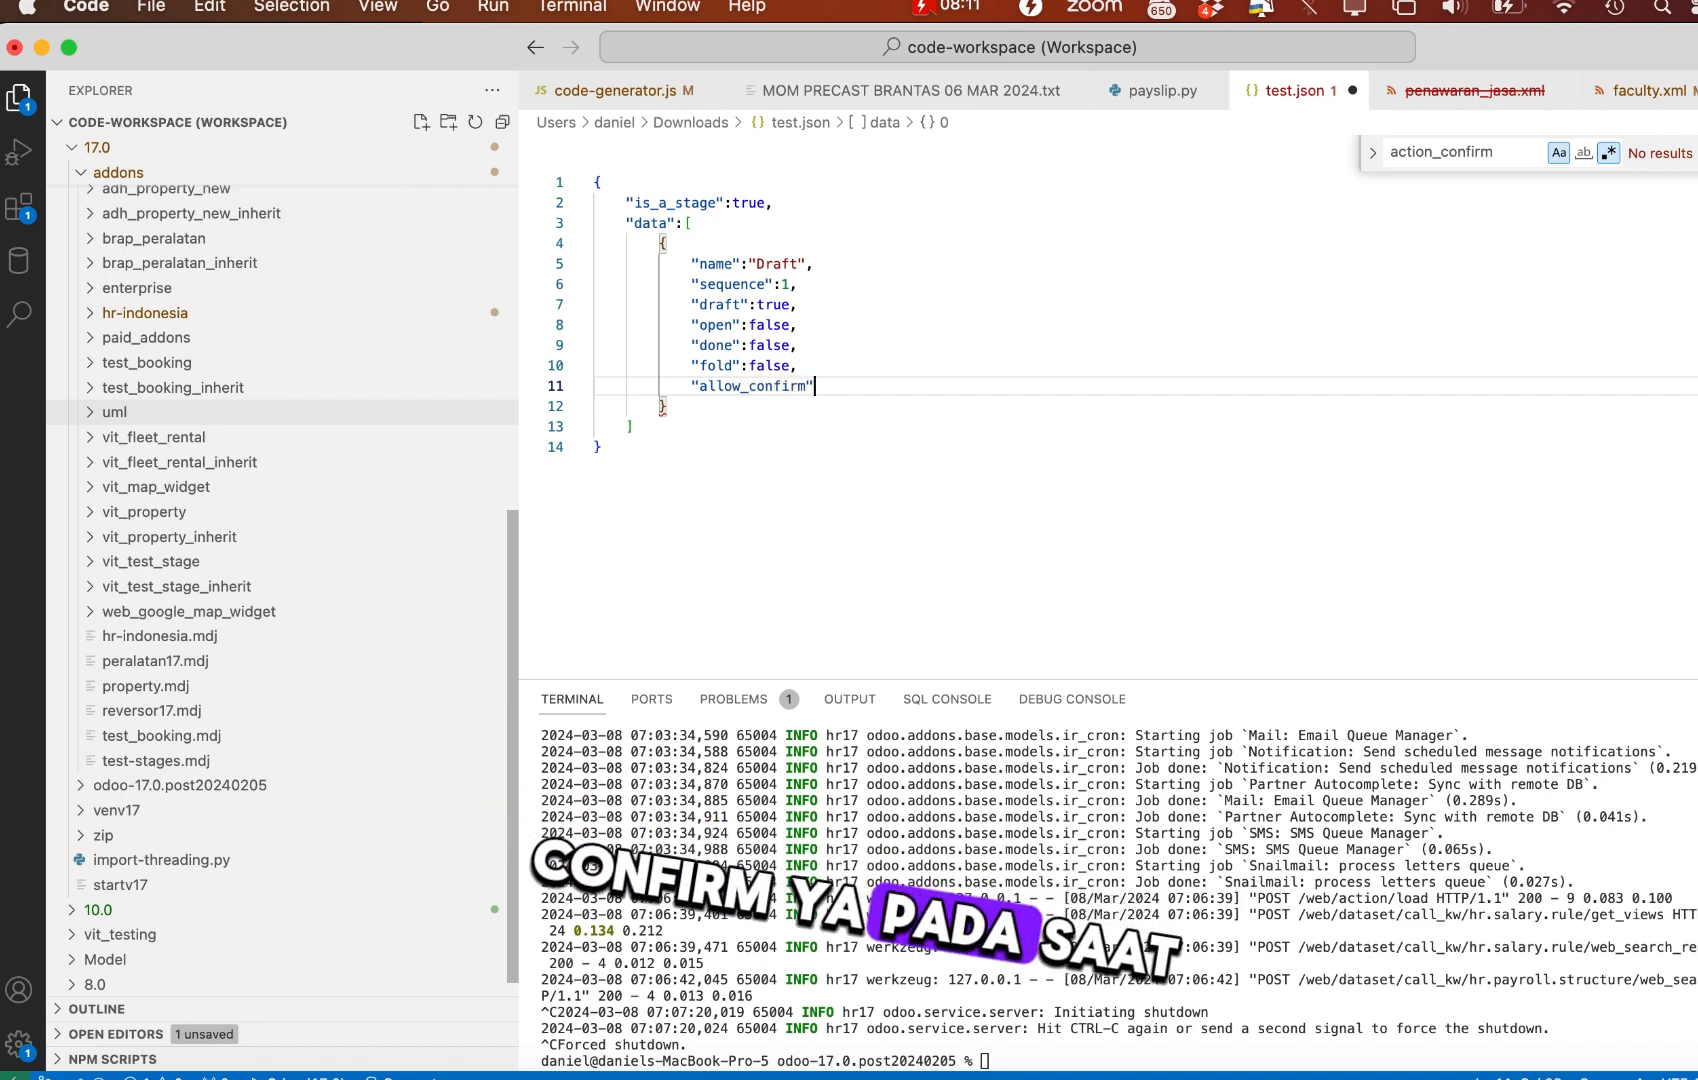
type("true,")
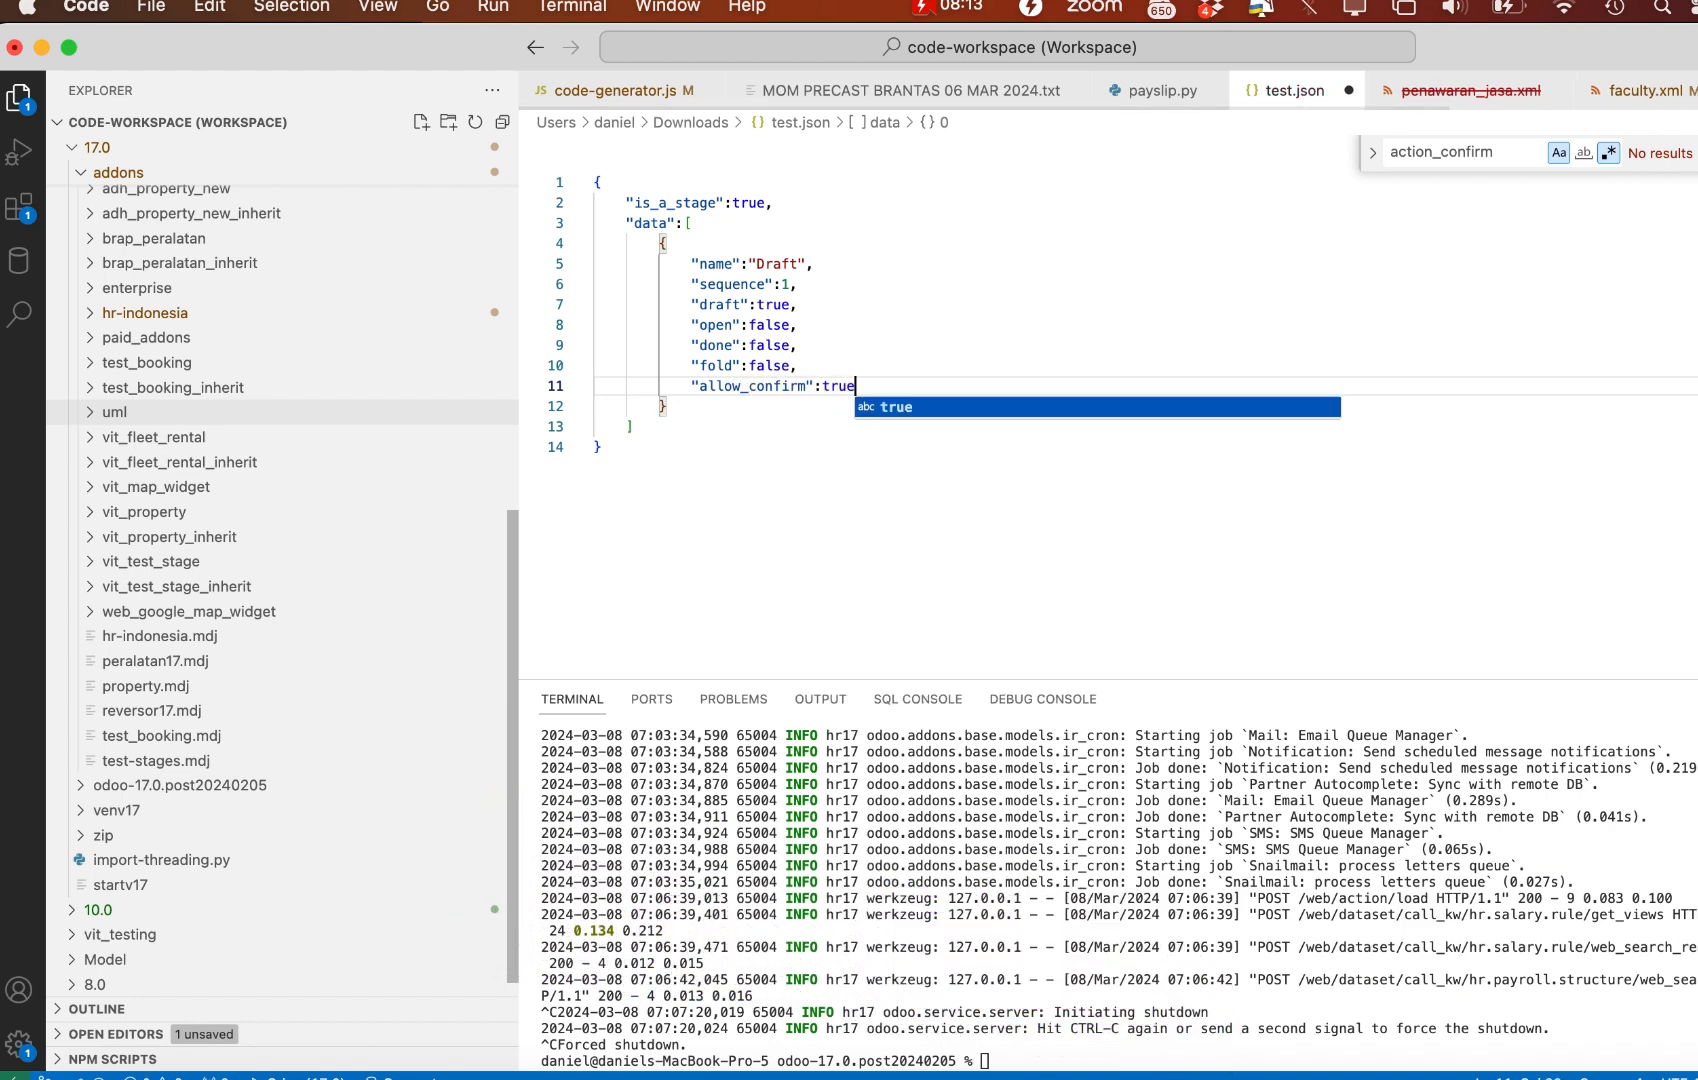
Add the allow_cancel key with value false to the Draft stage object, below allow_confirm
key("Return")
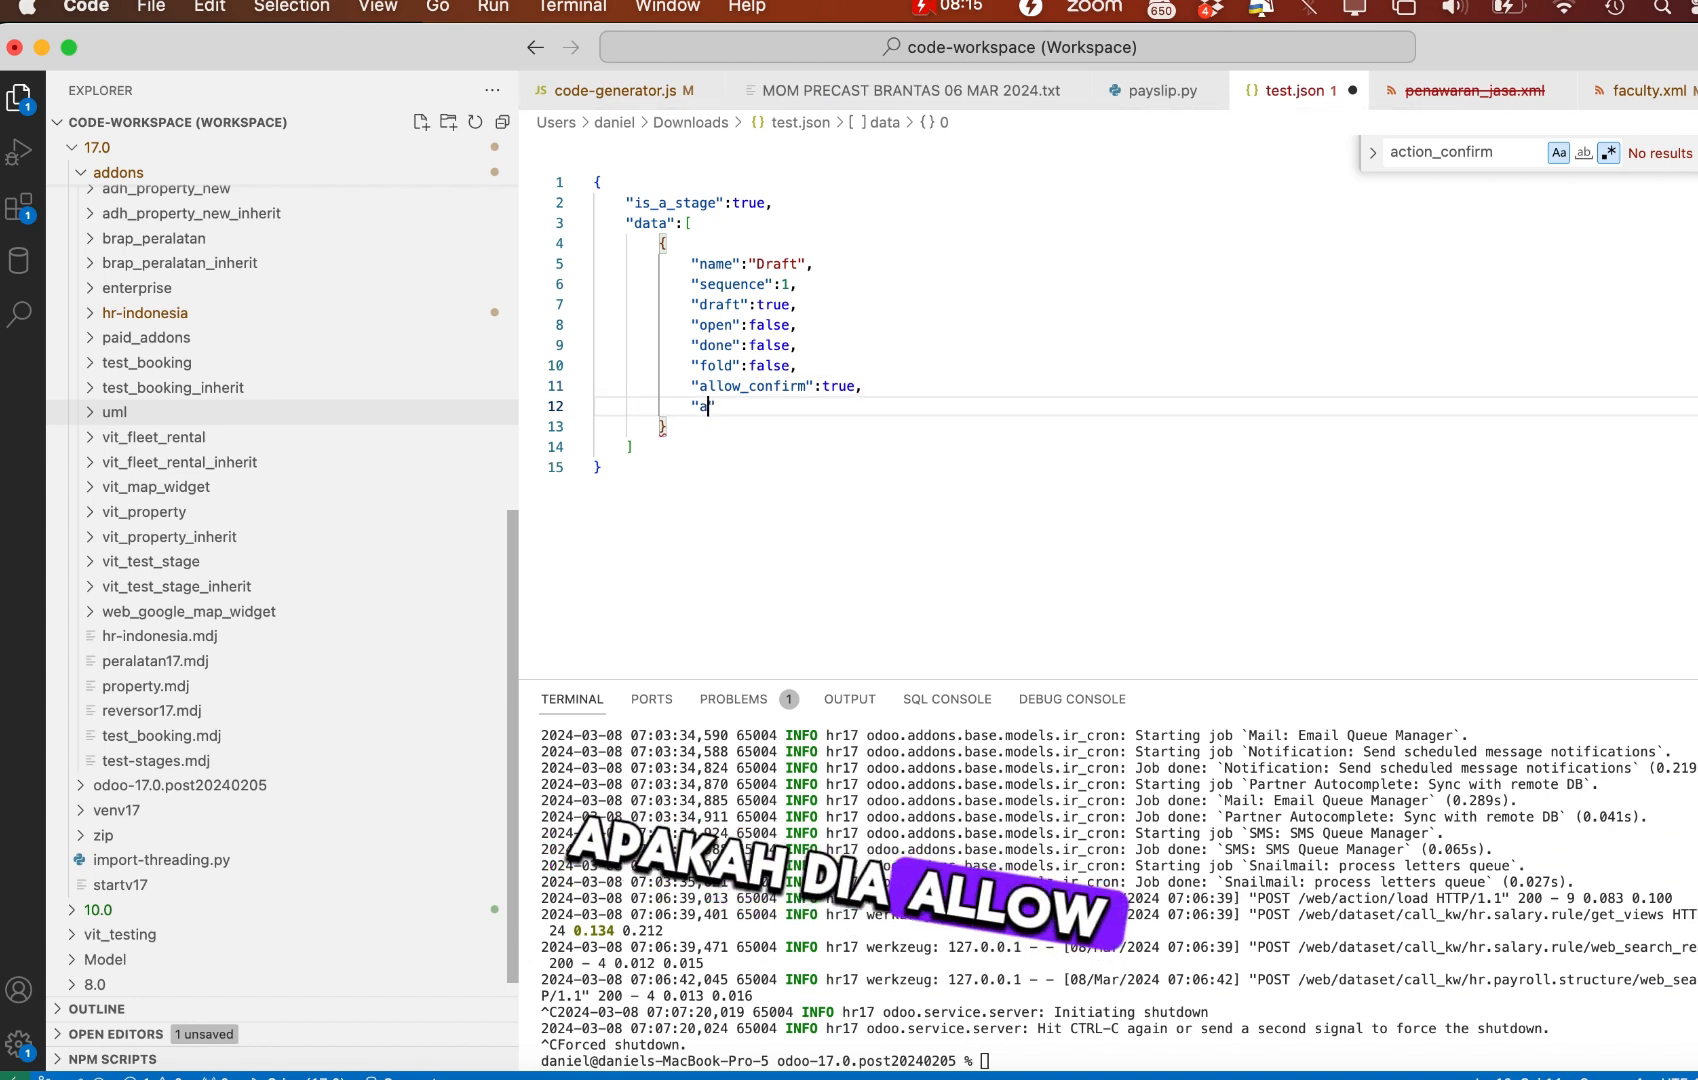
type("\"allow_ca")
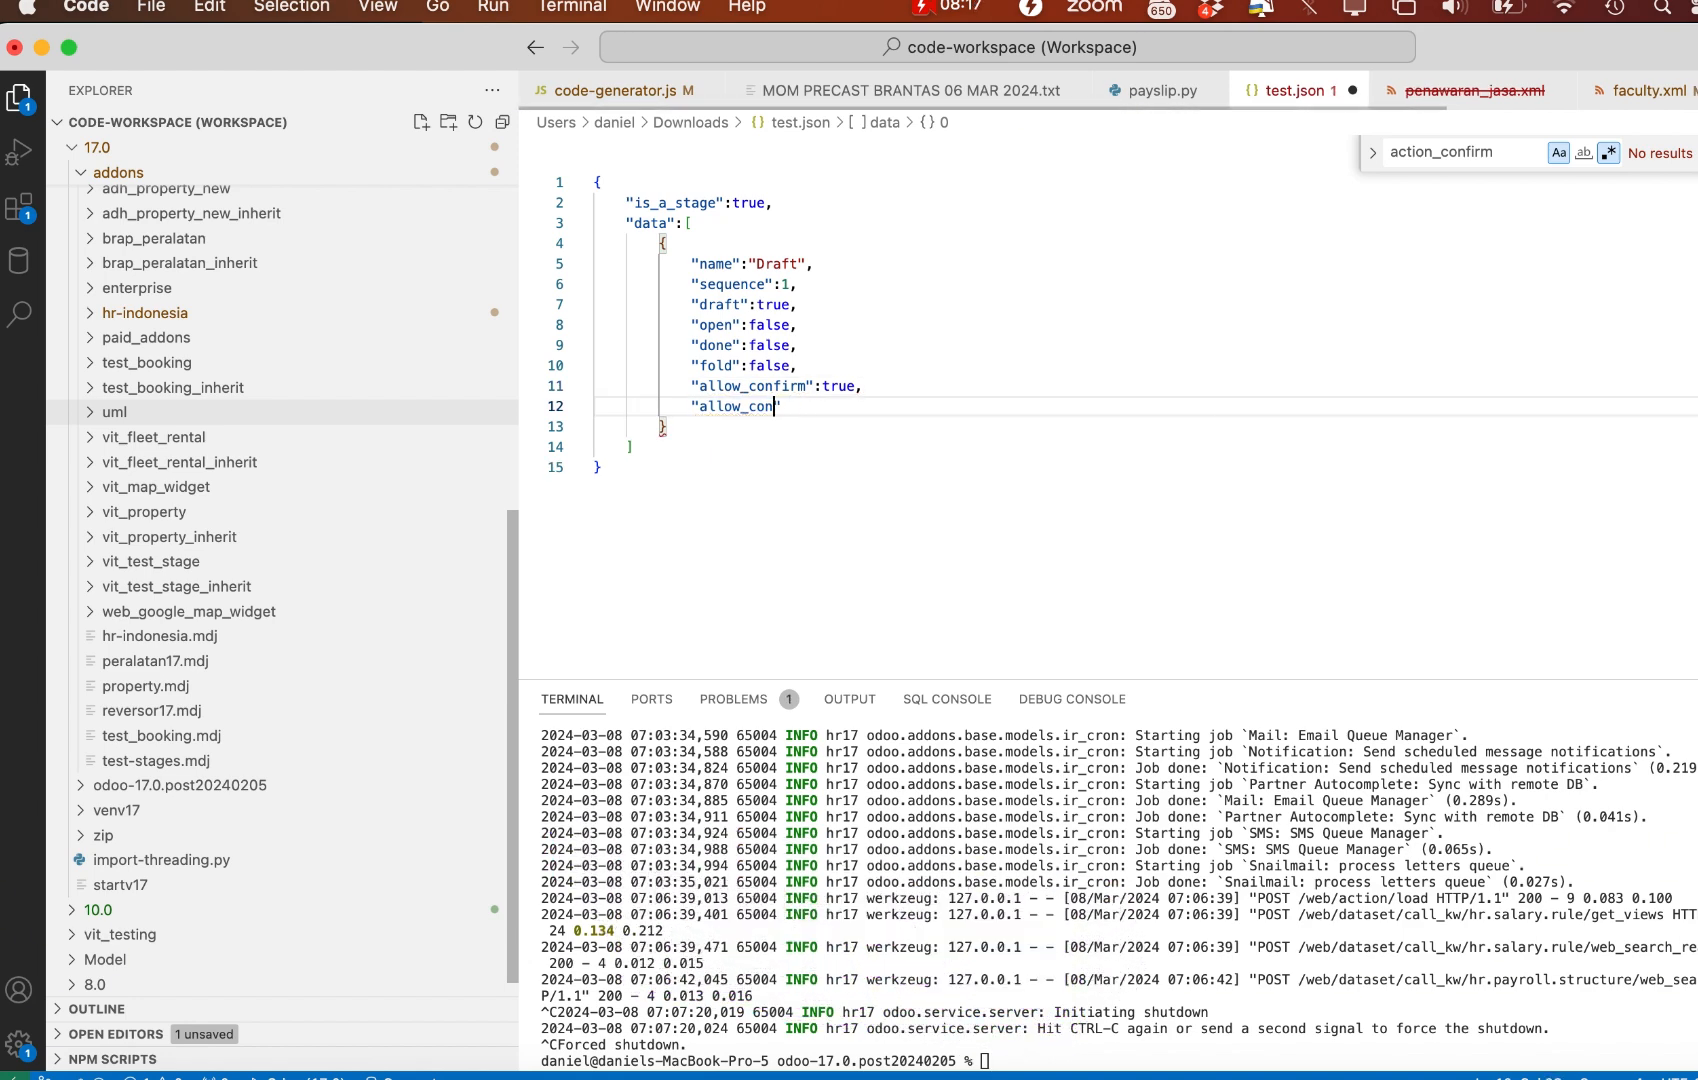
type("ncel")
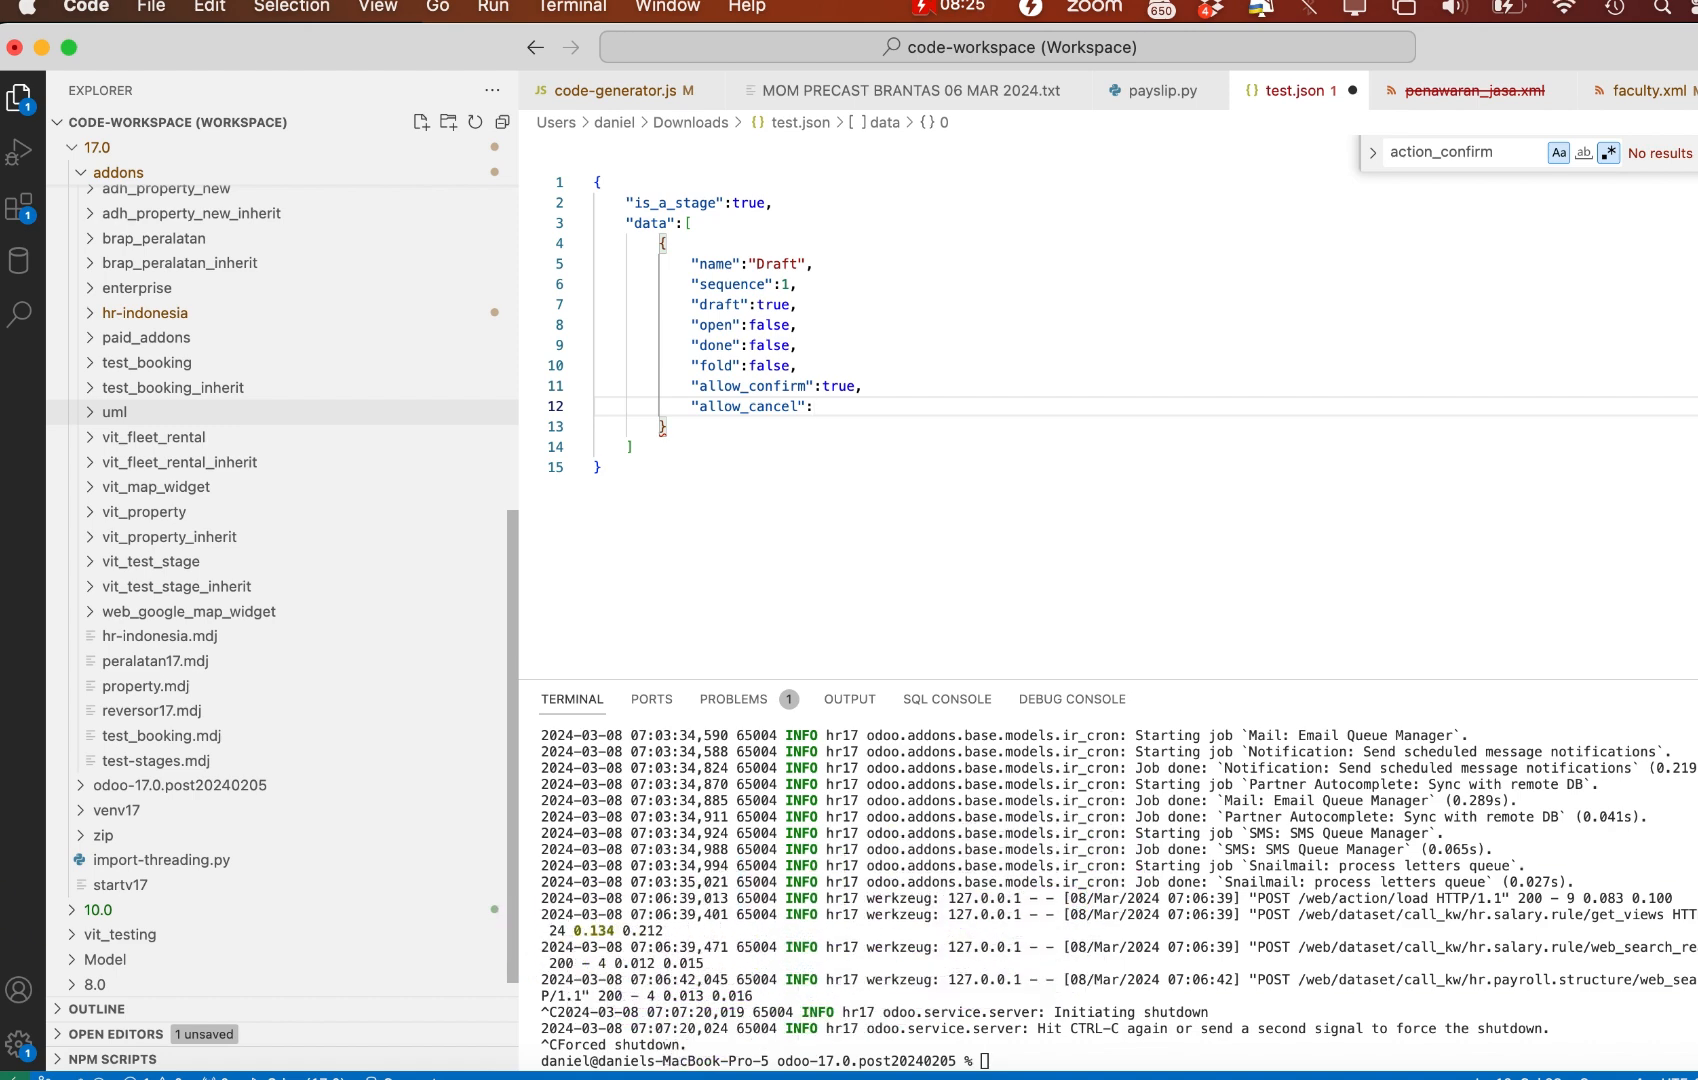
type("fa")
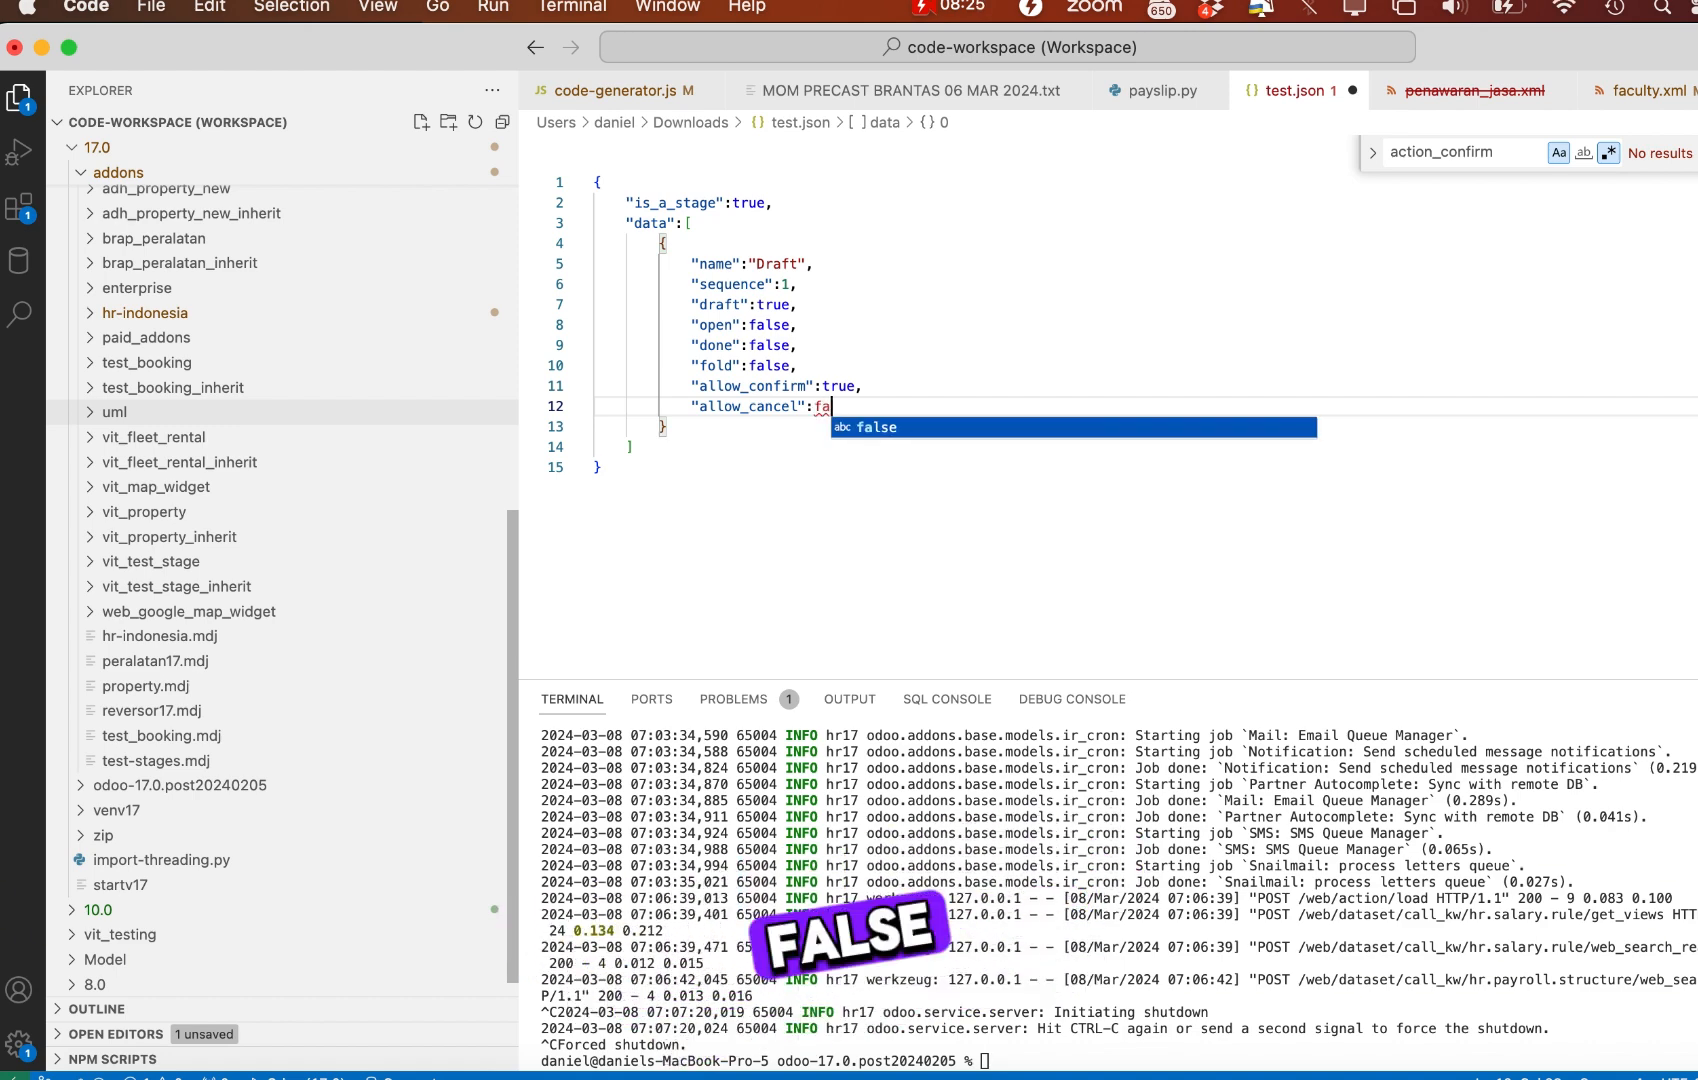
key("Return")
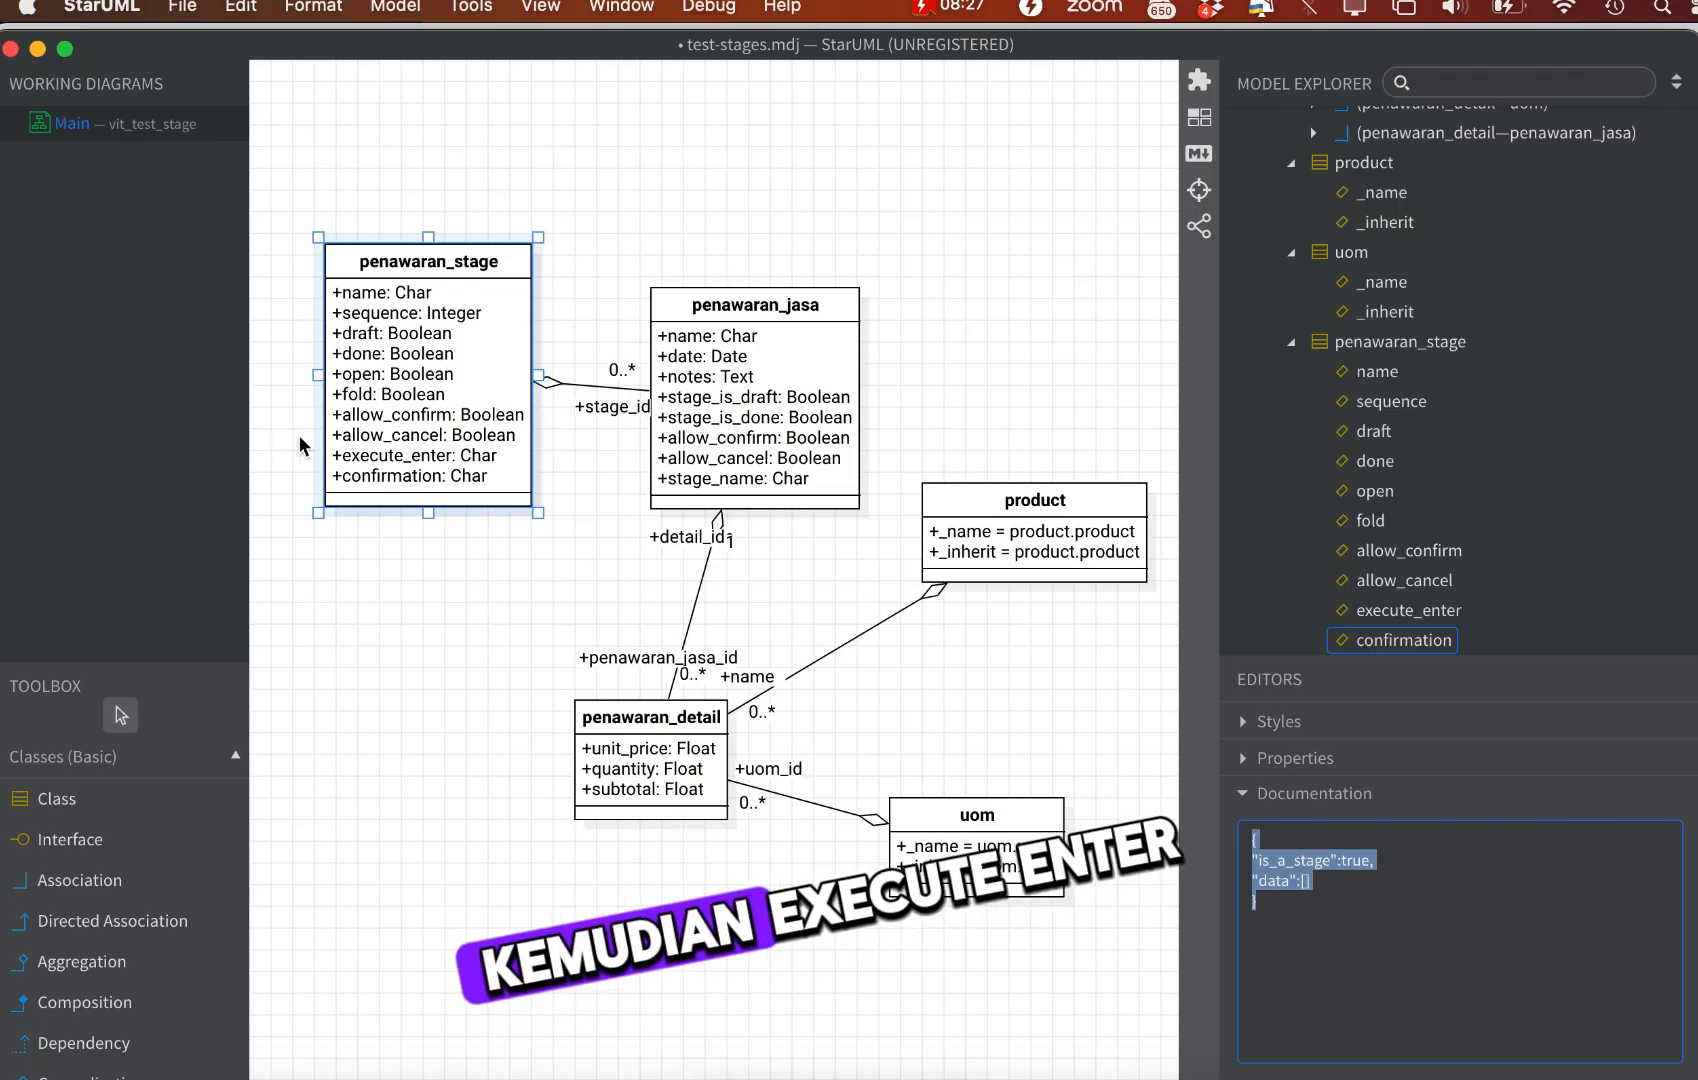
Add the execute_enter key with an empty string value to the Draft stage object, below allow_cancel
key("super+Tab")
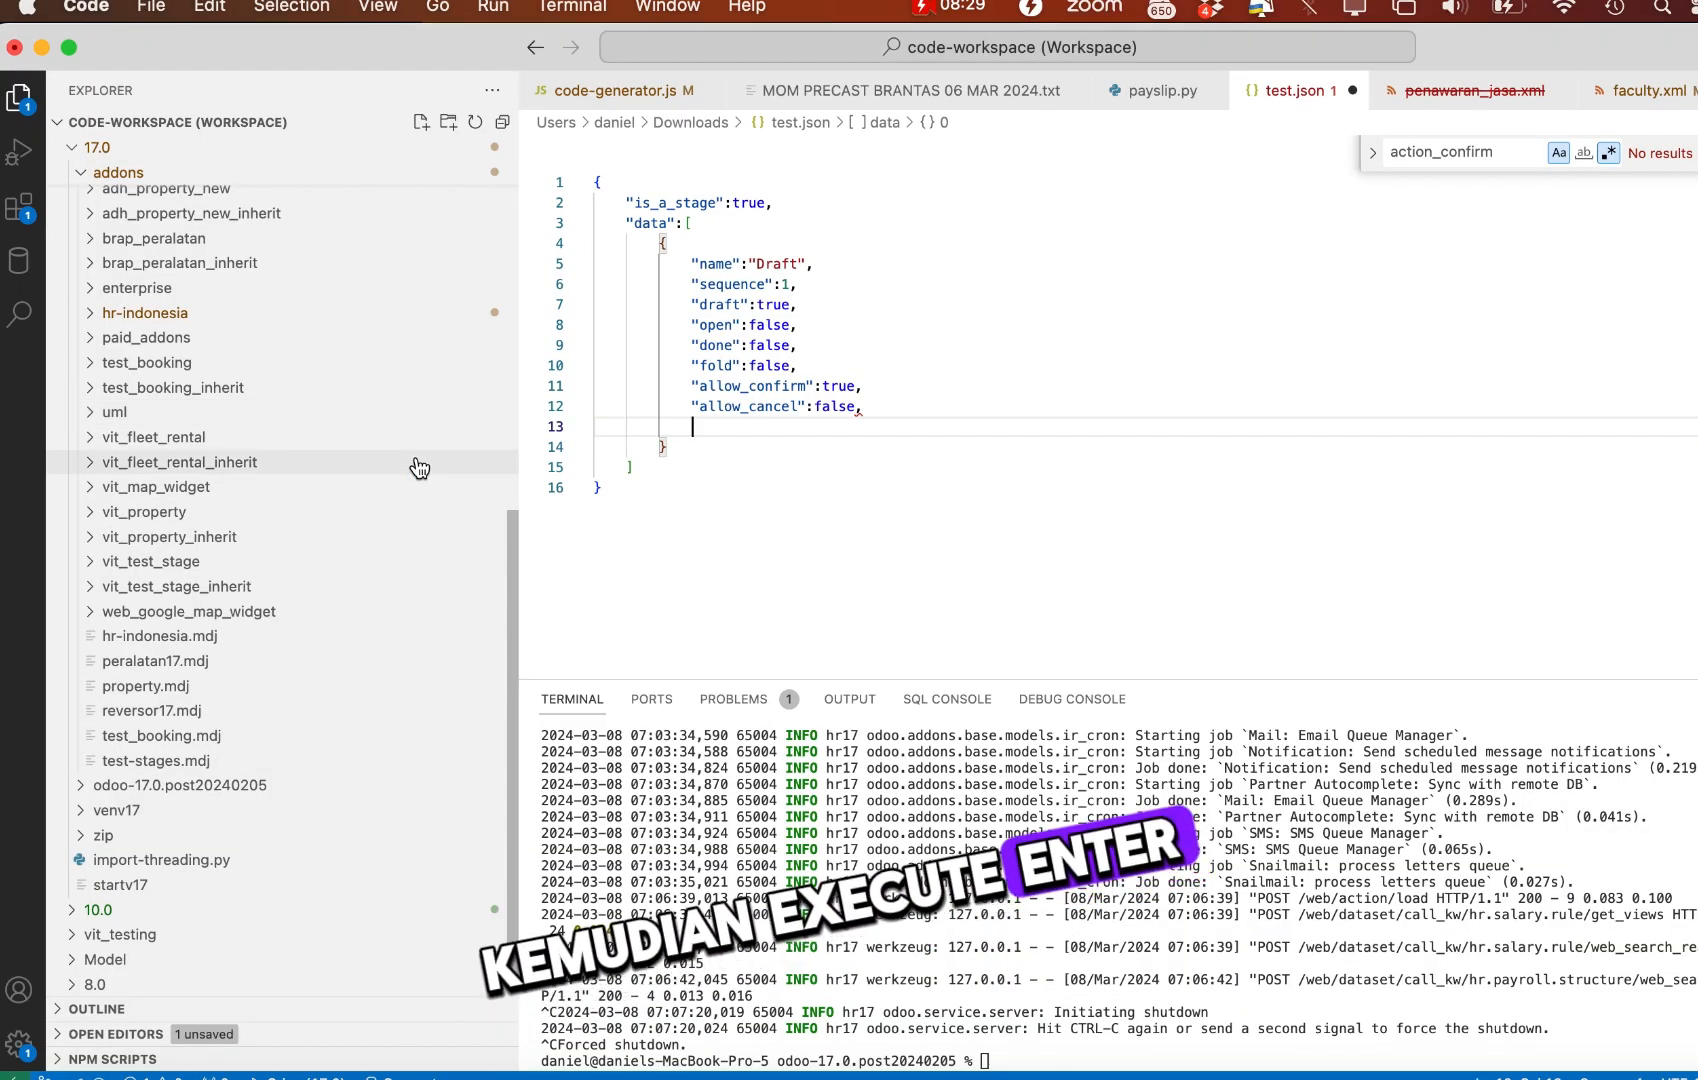
type("\"")
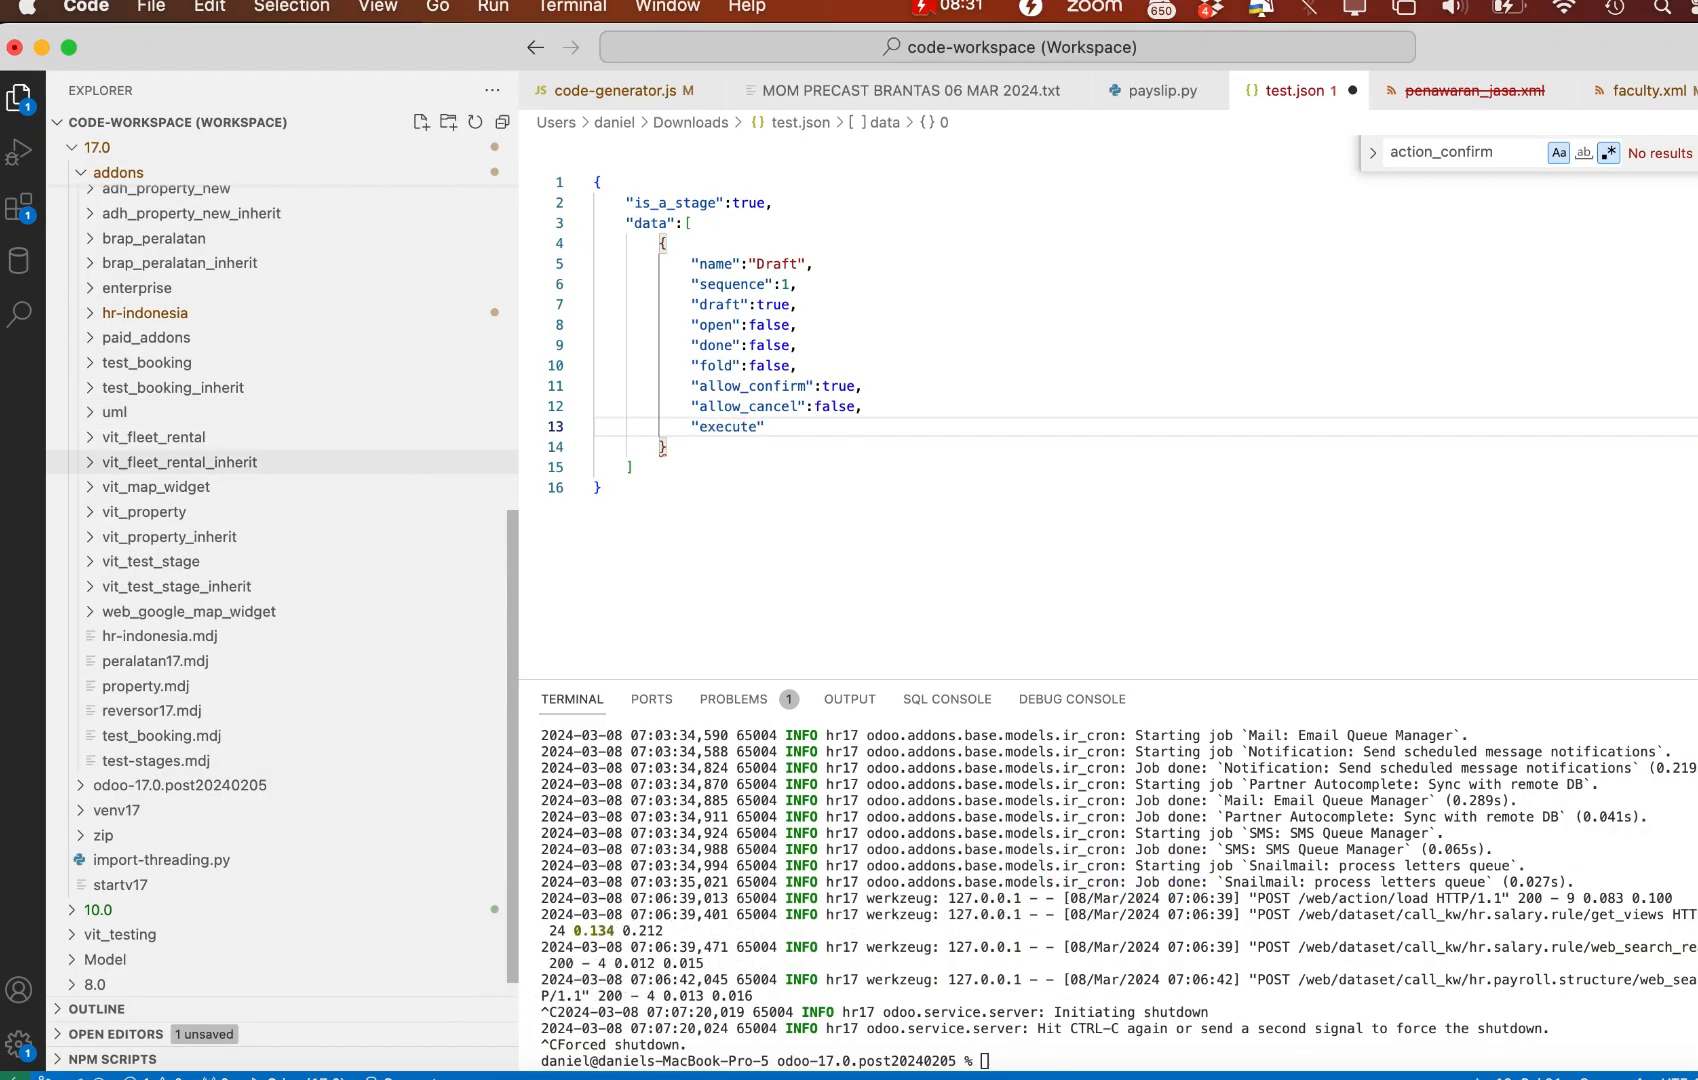
type("execute_enter\":\"")
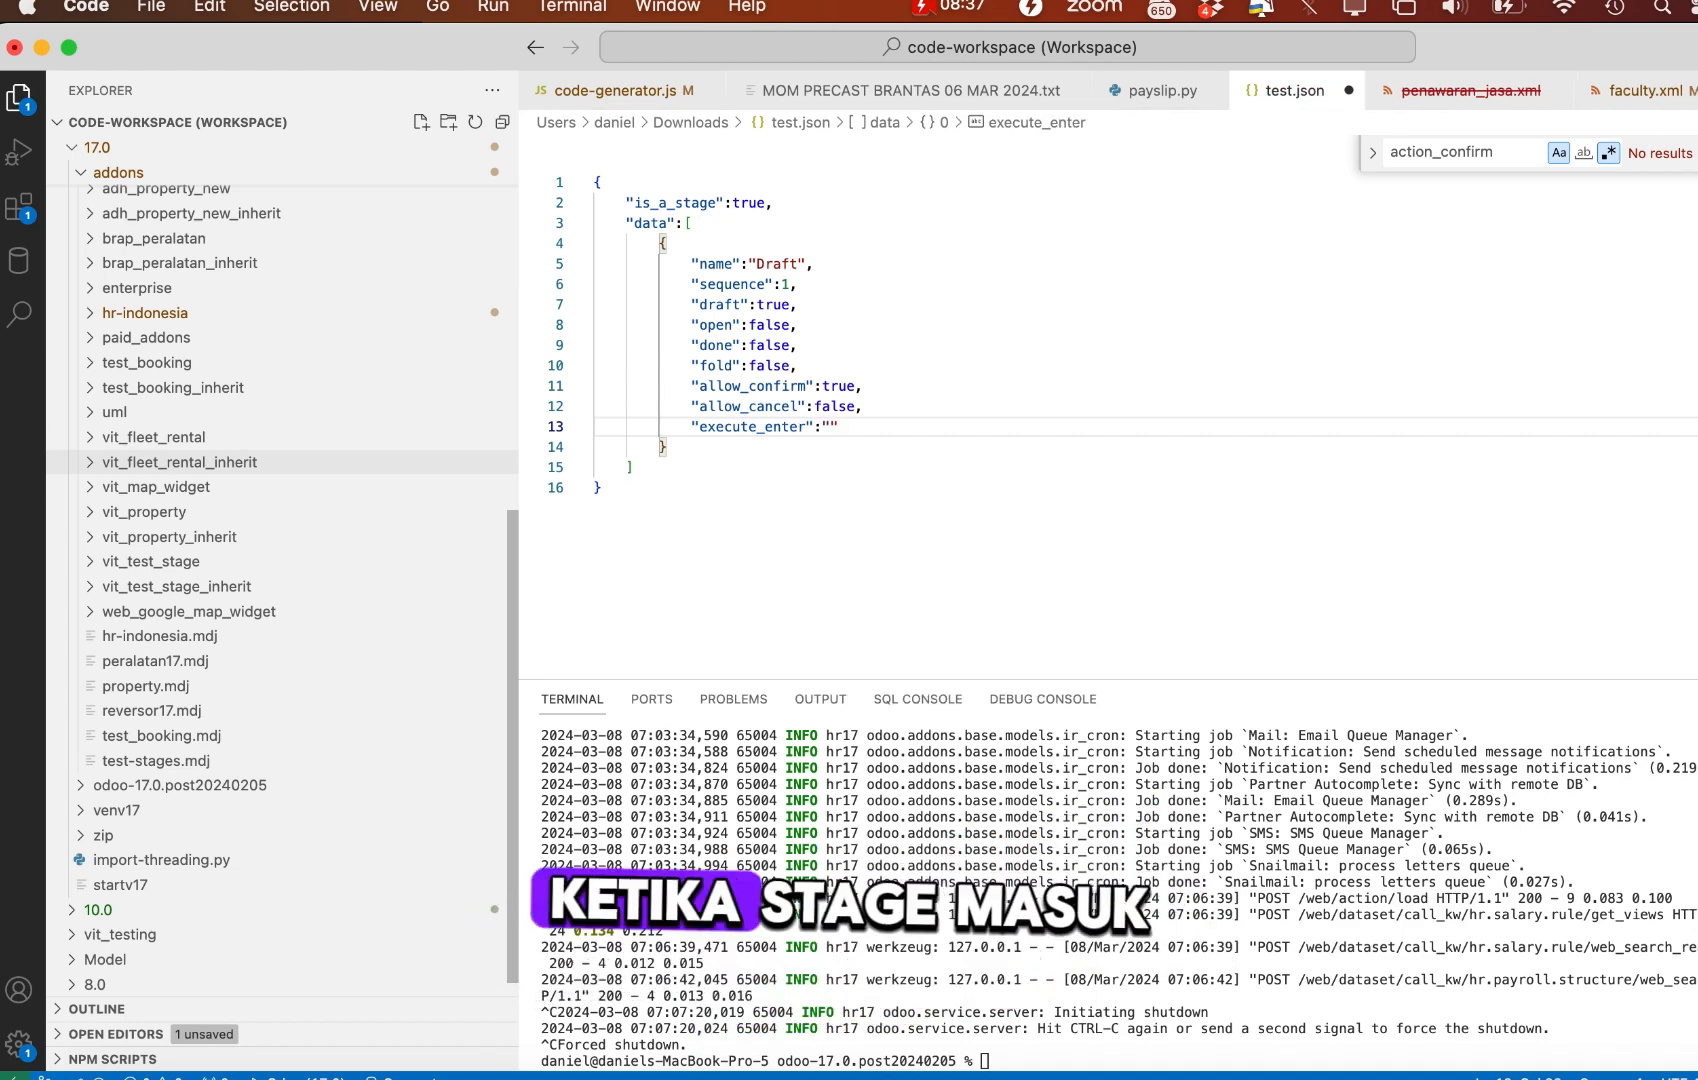
double_click(777, 264)
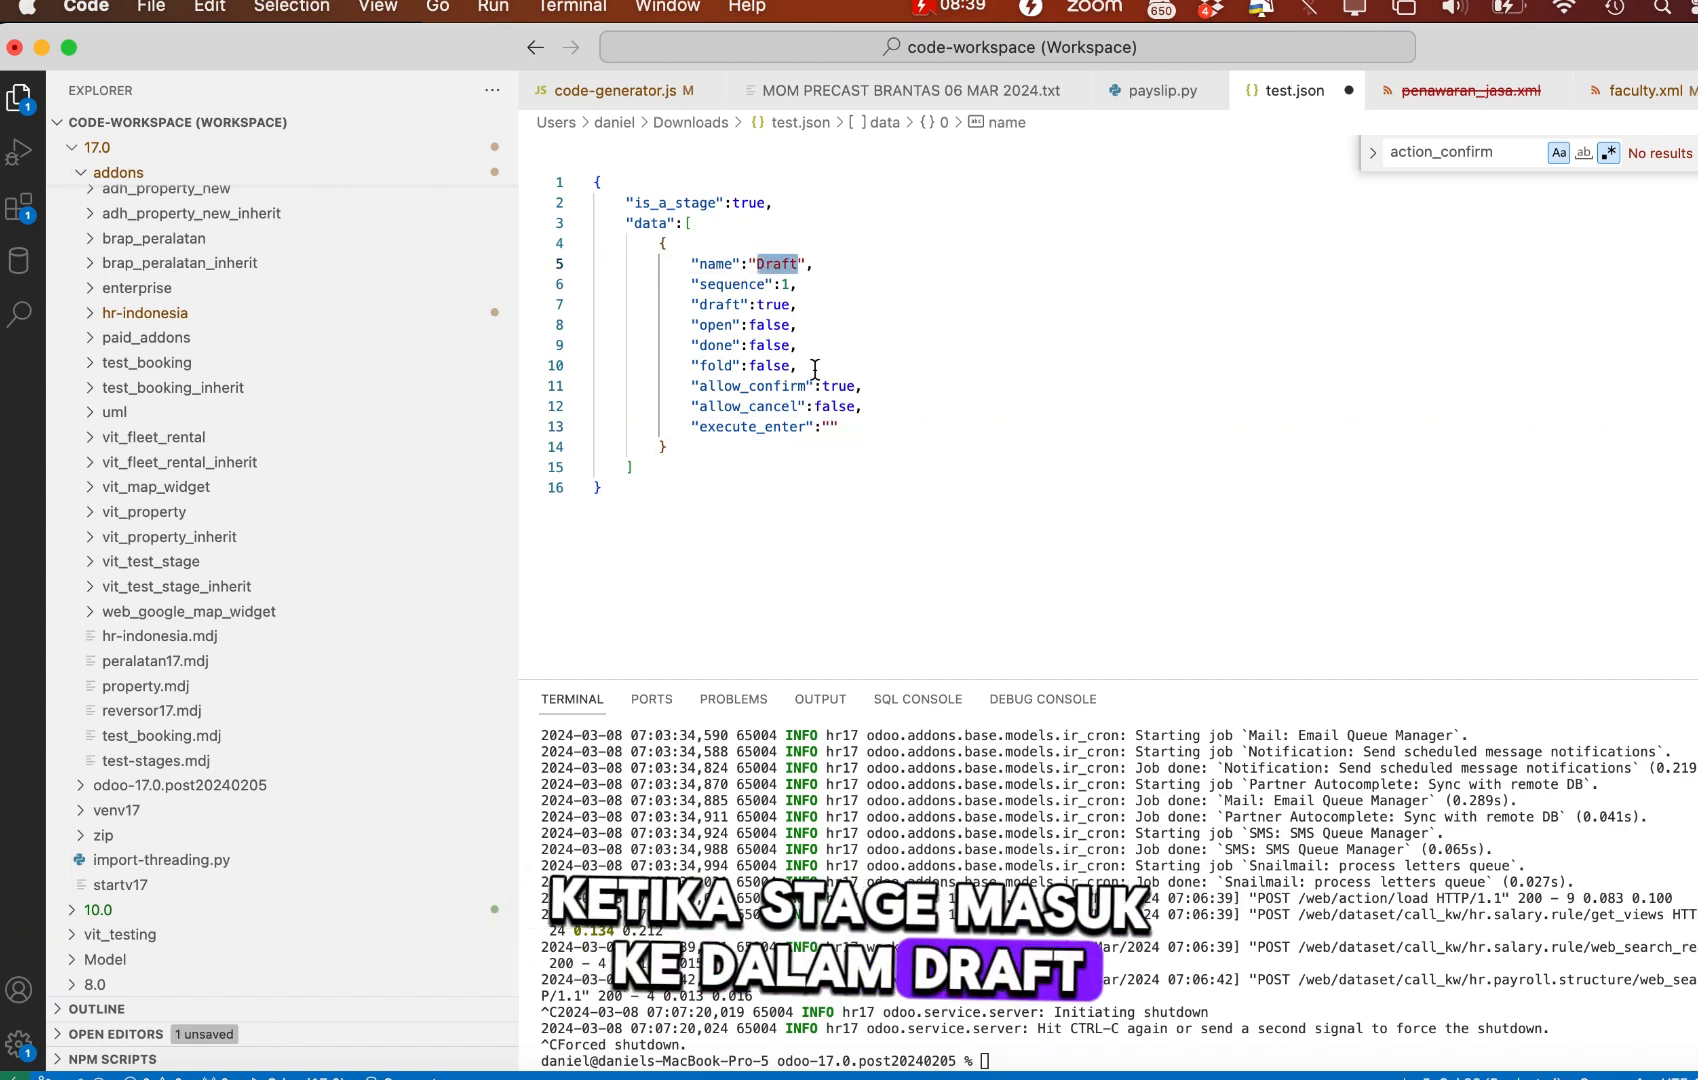
left_click(845, 427)
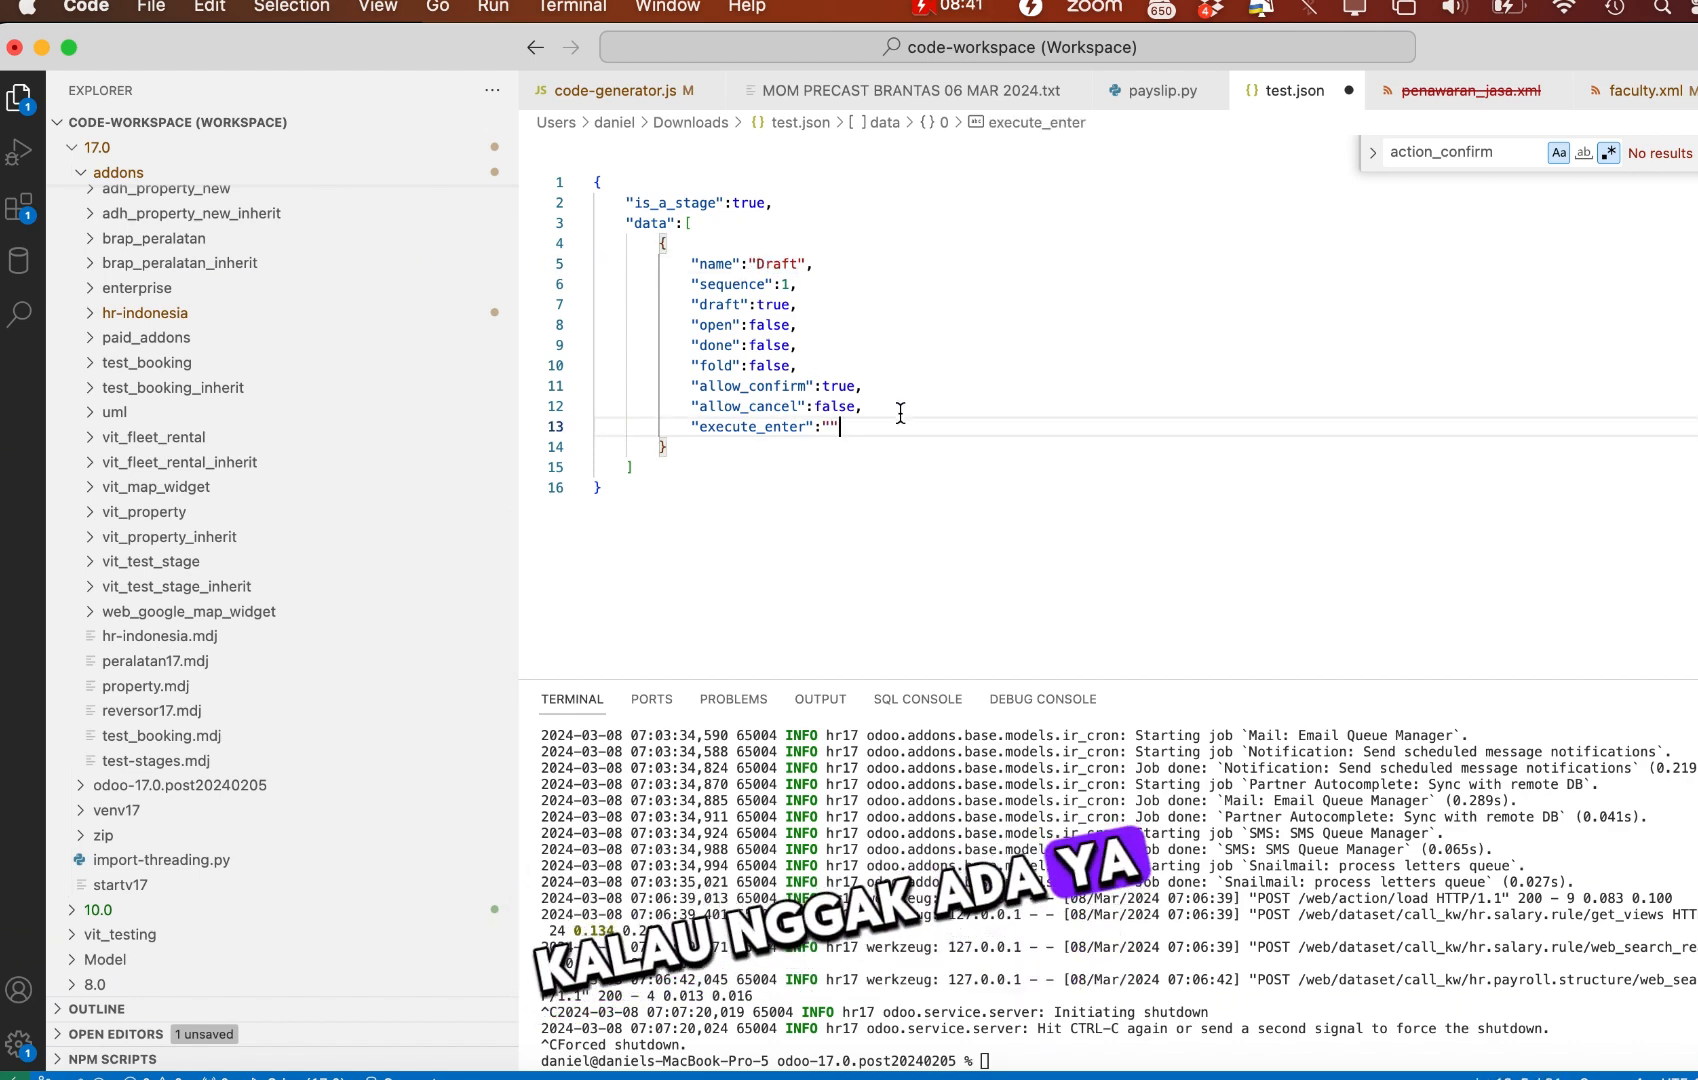
Add the confirmation key with an empty string value to the Draft stage object, below execute_enter
key("Return")
type("\"")
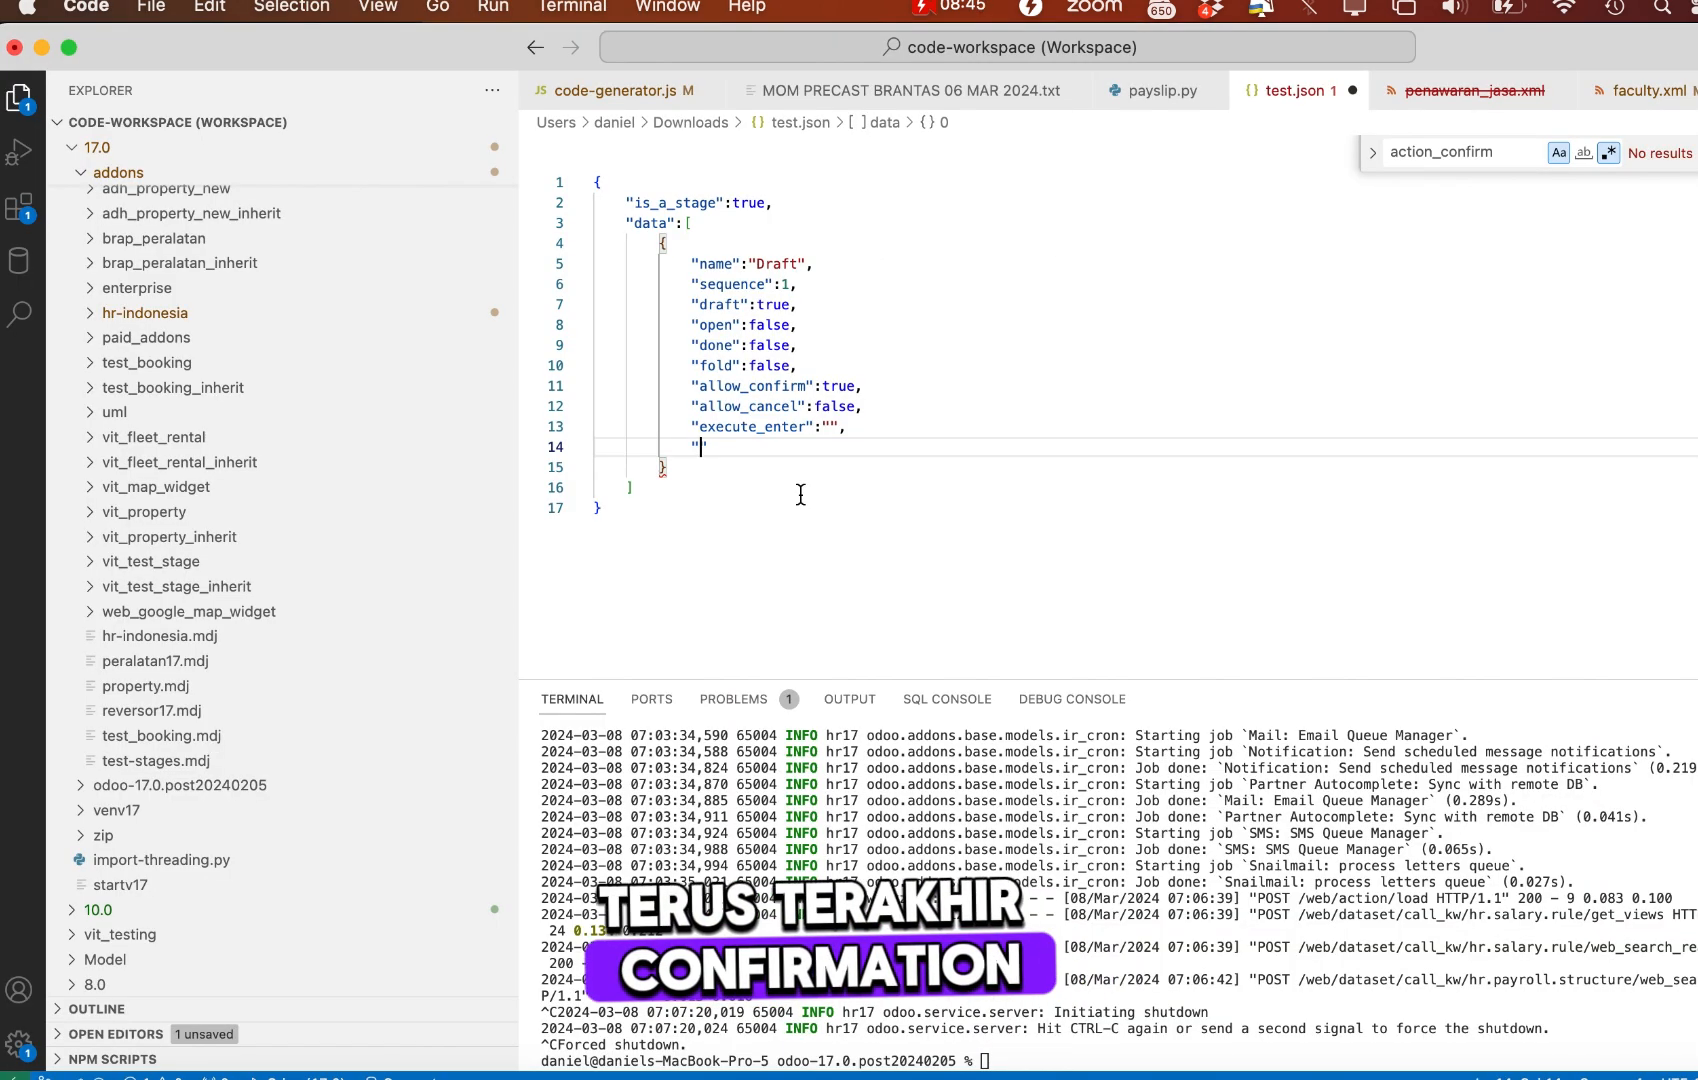
type("confor")
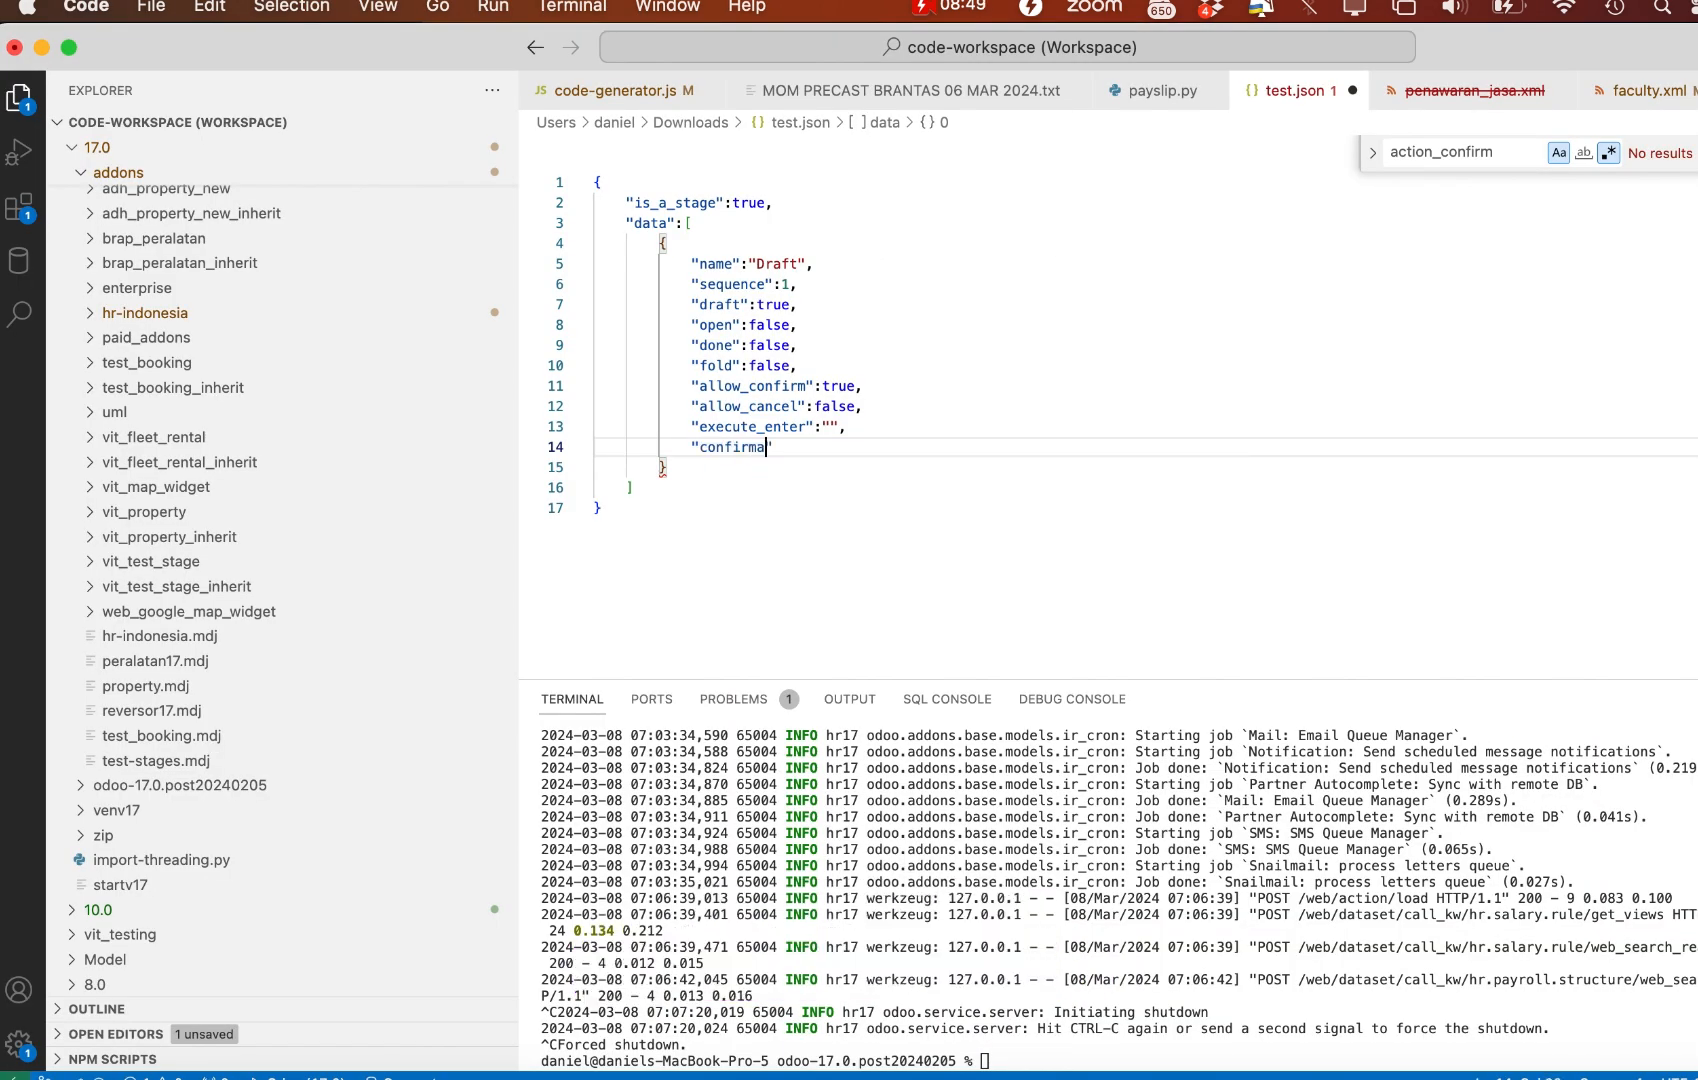
type("ation\":")
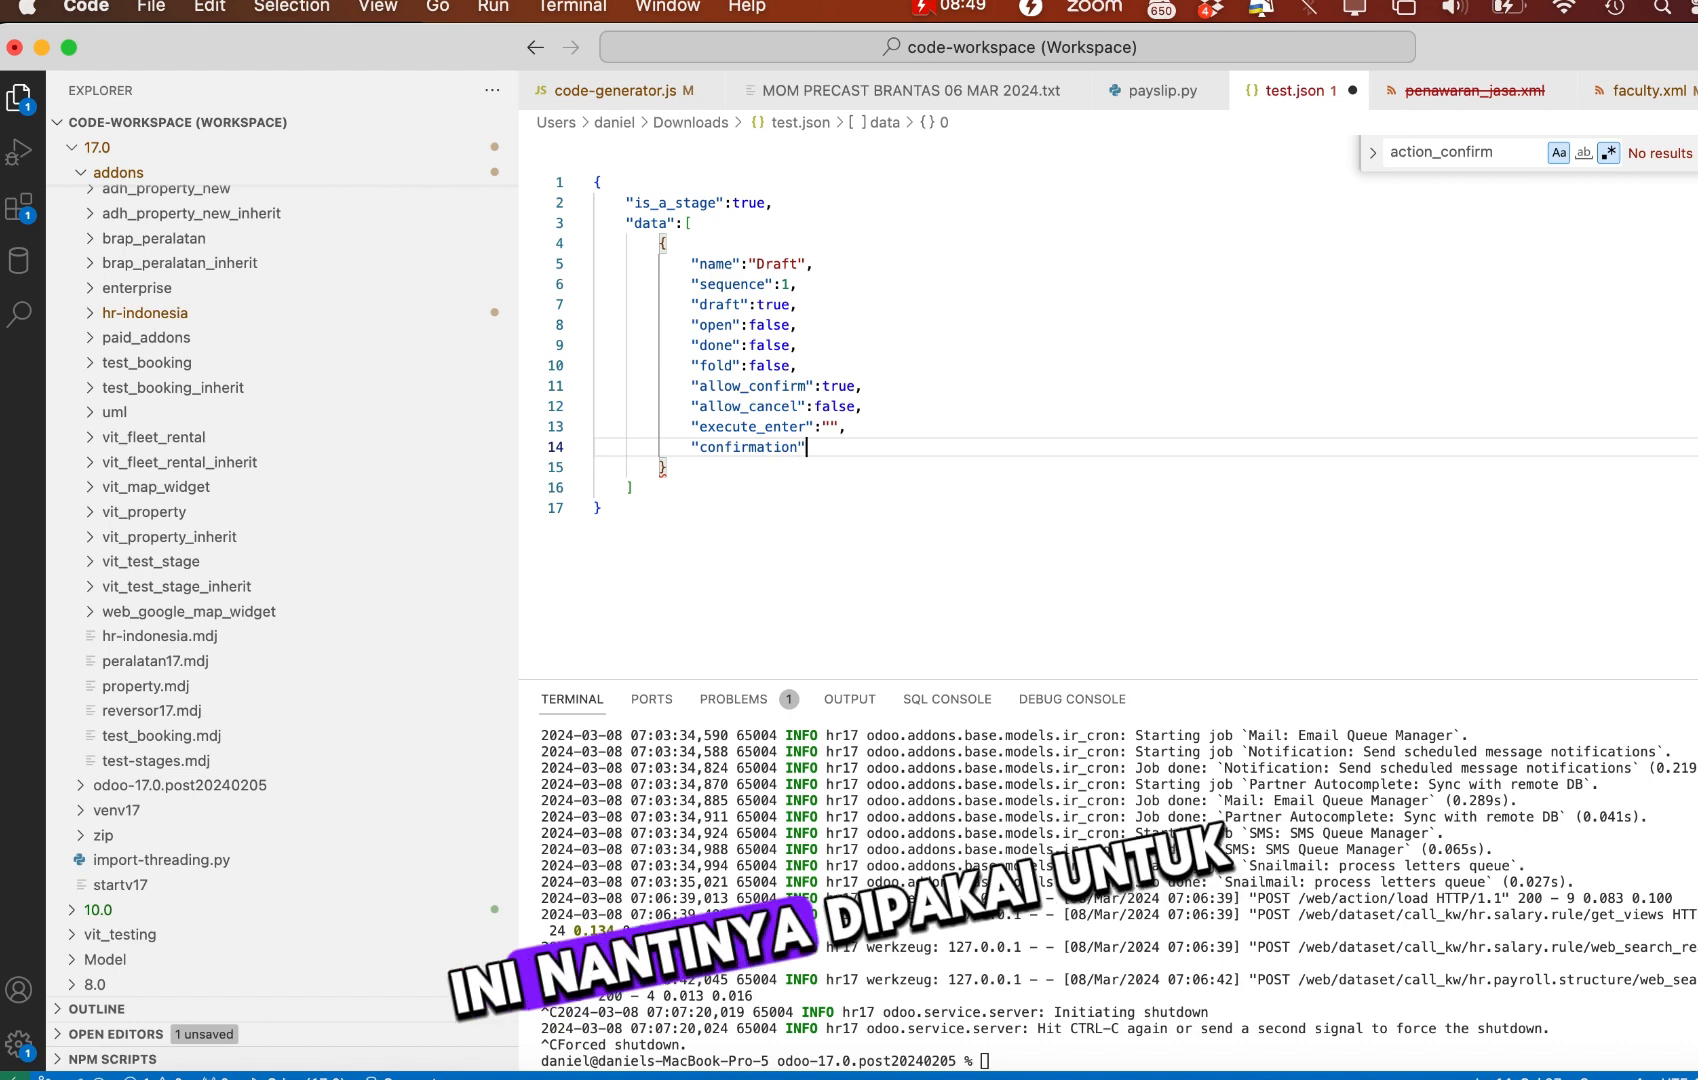
type("\"")
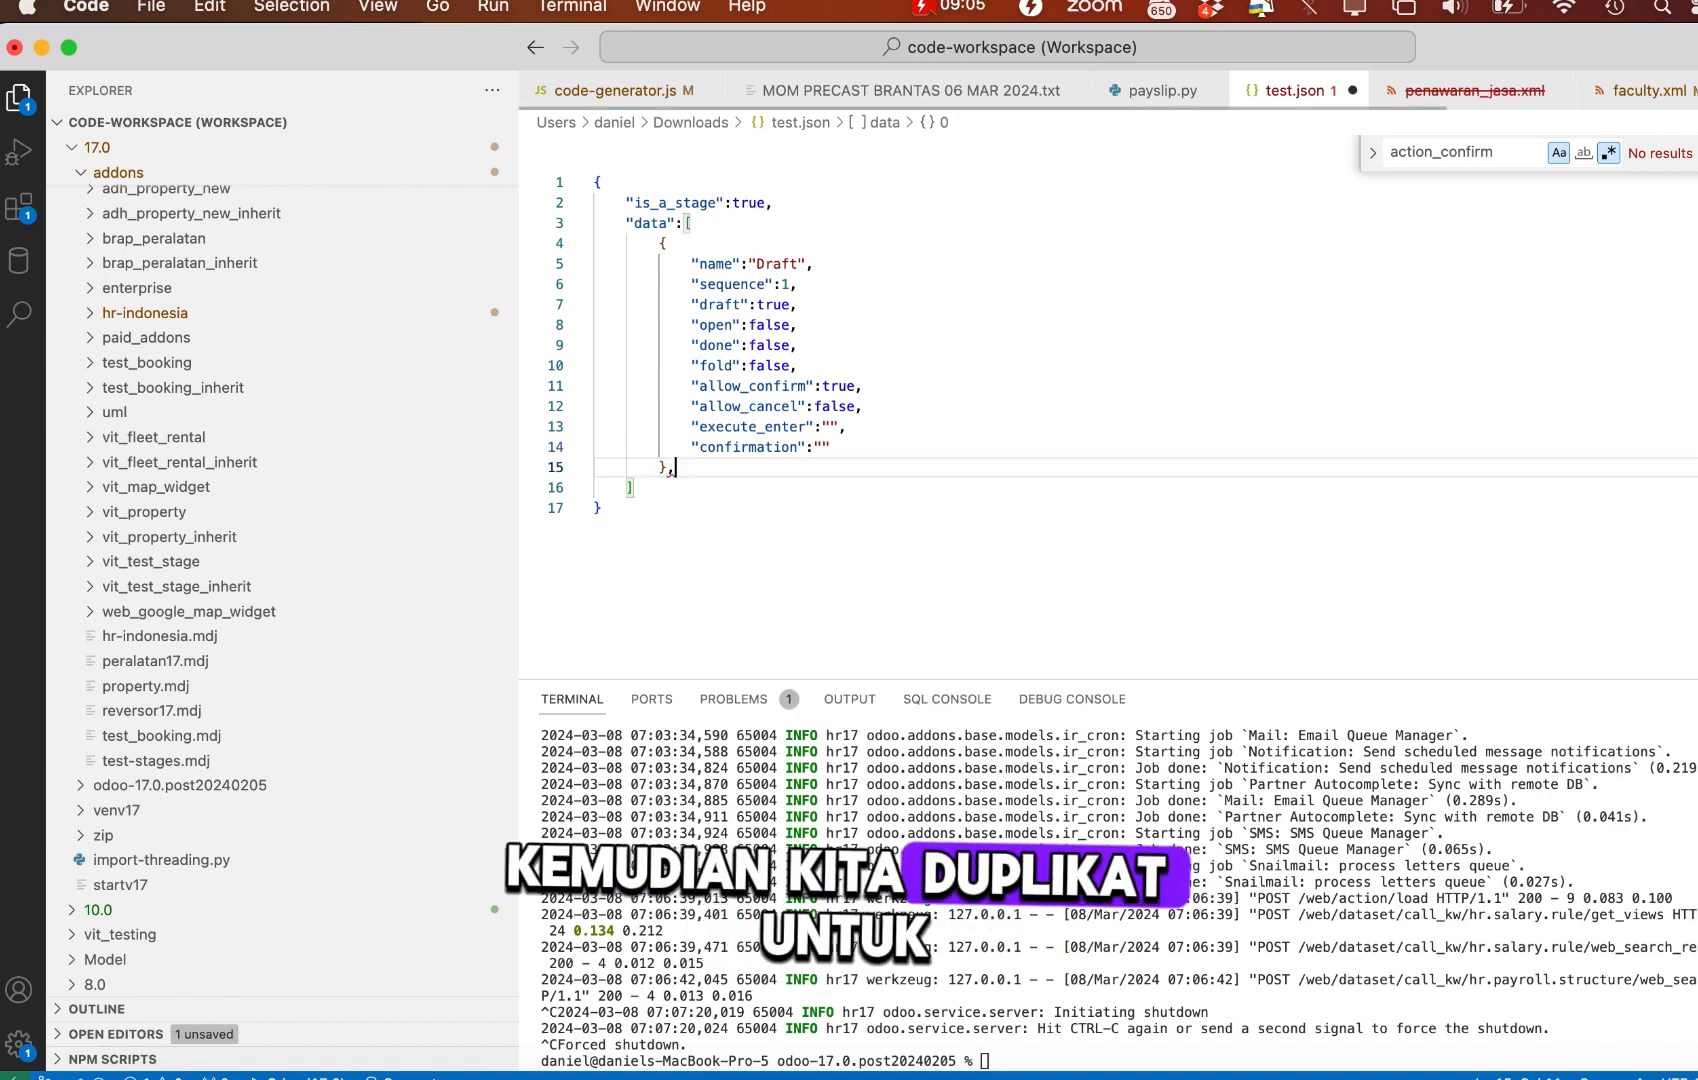
Duplicate the Draft stage object as a second entry in the data array and name the copy Approval 1
left_click(658, 242, "shift")
key("shift+super+d")
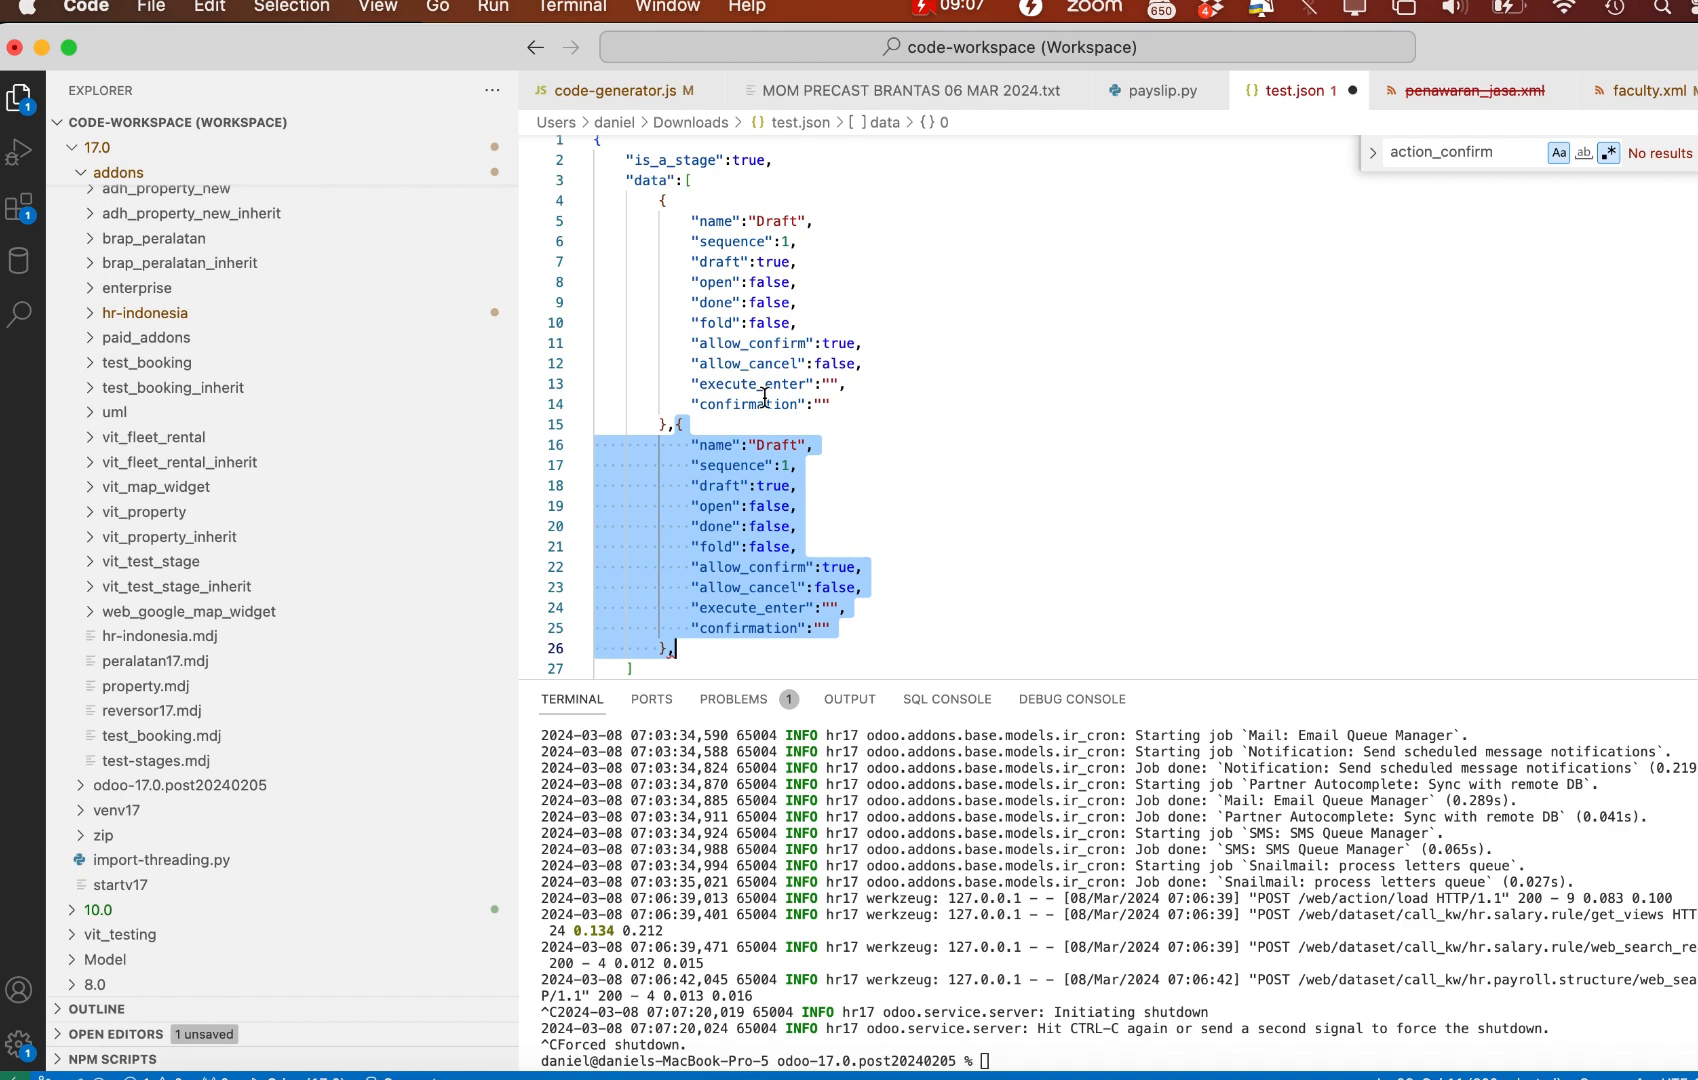
double_click(779, 443)
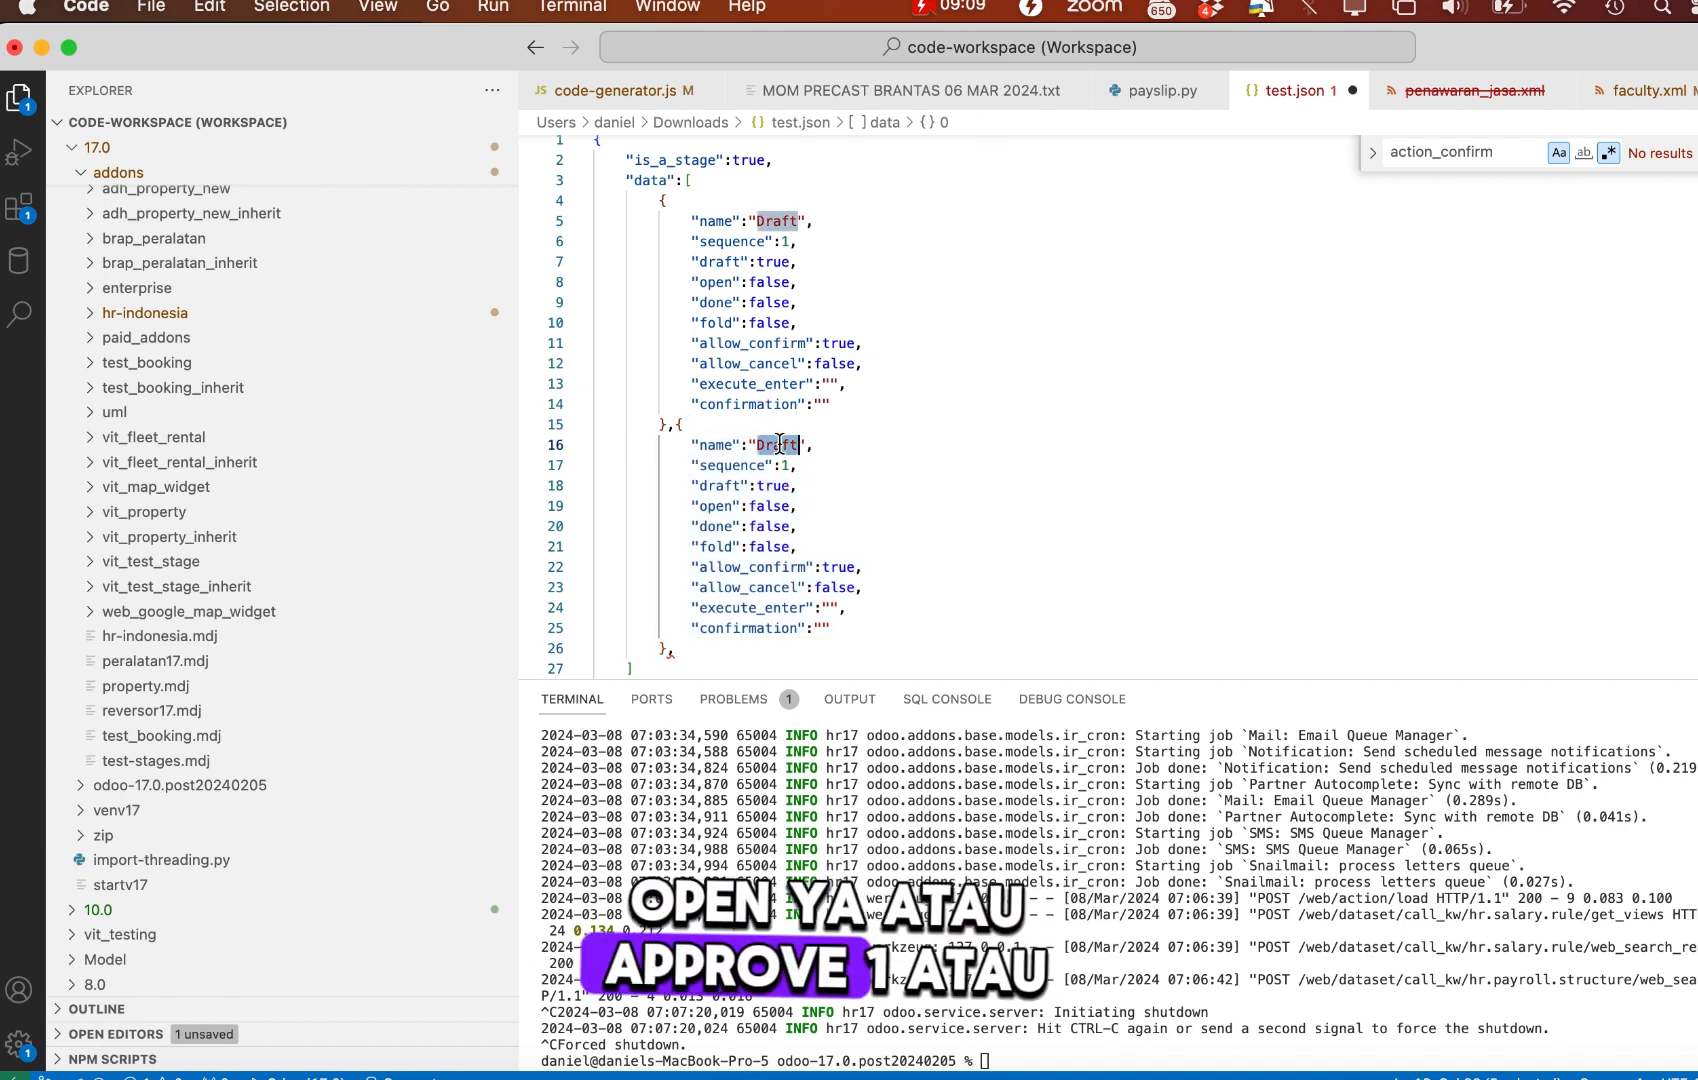
type("O")
key("BackSpace")
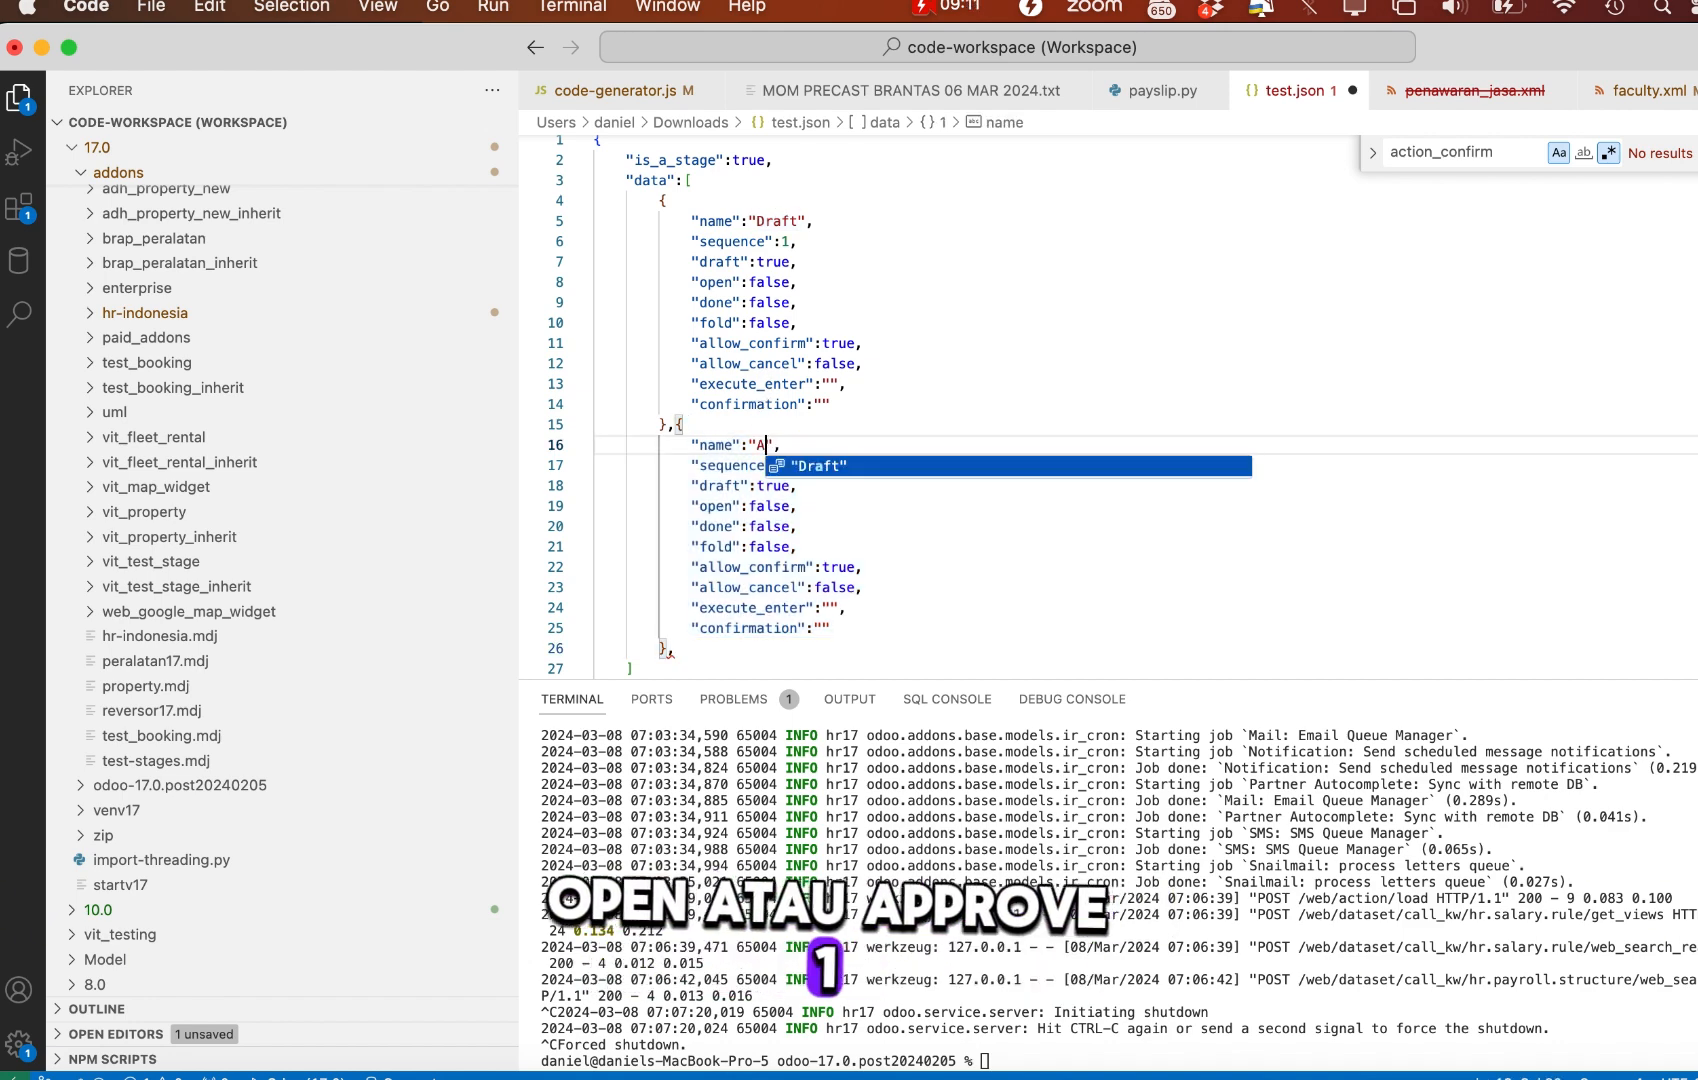
type("Apr")
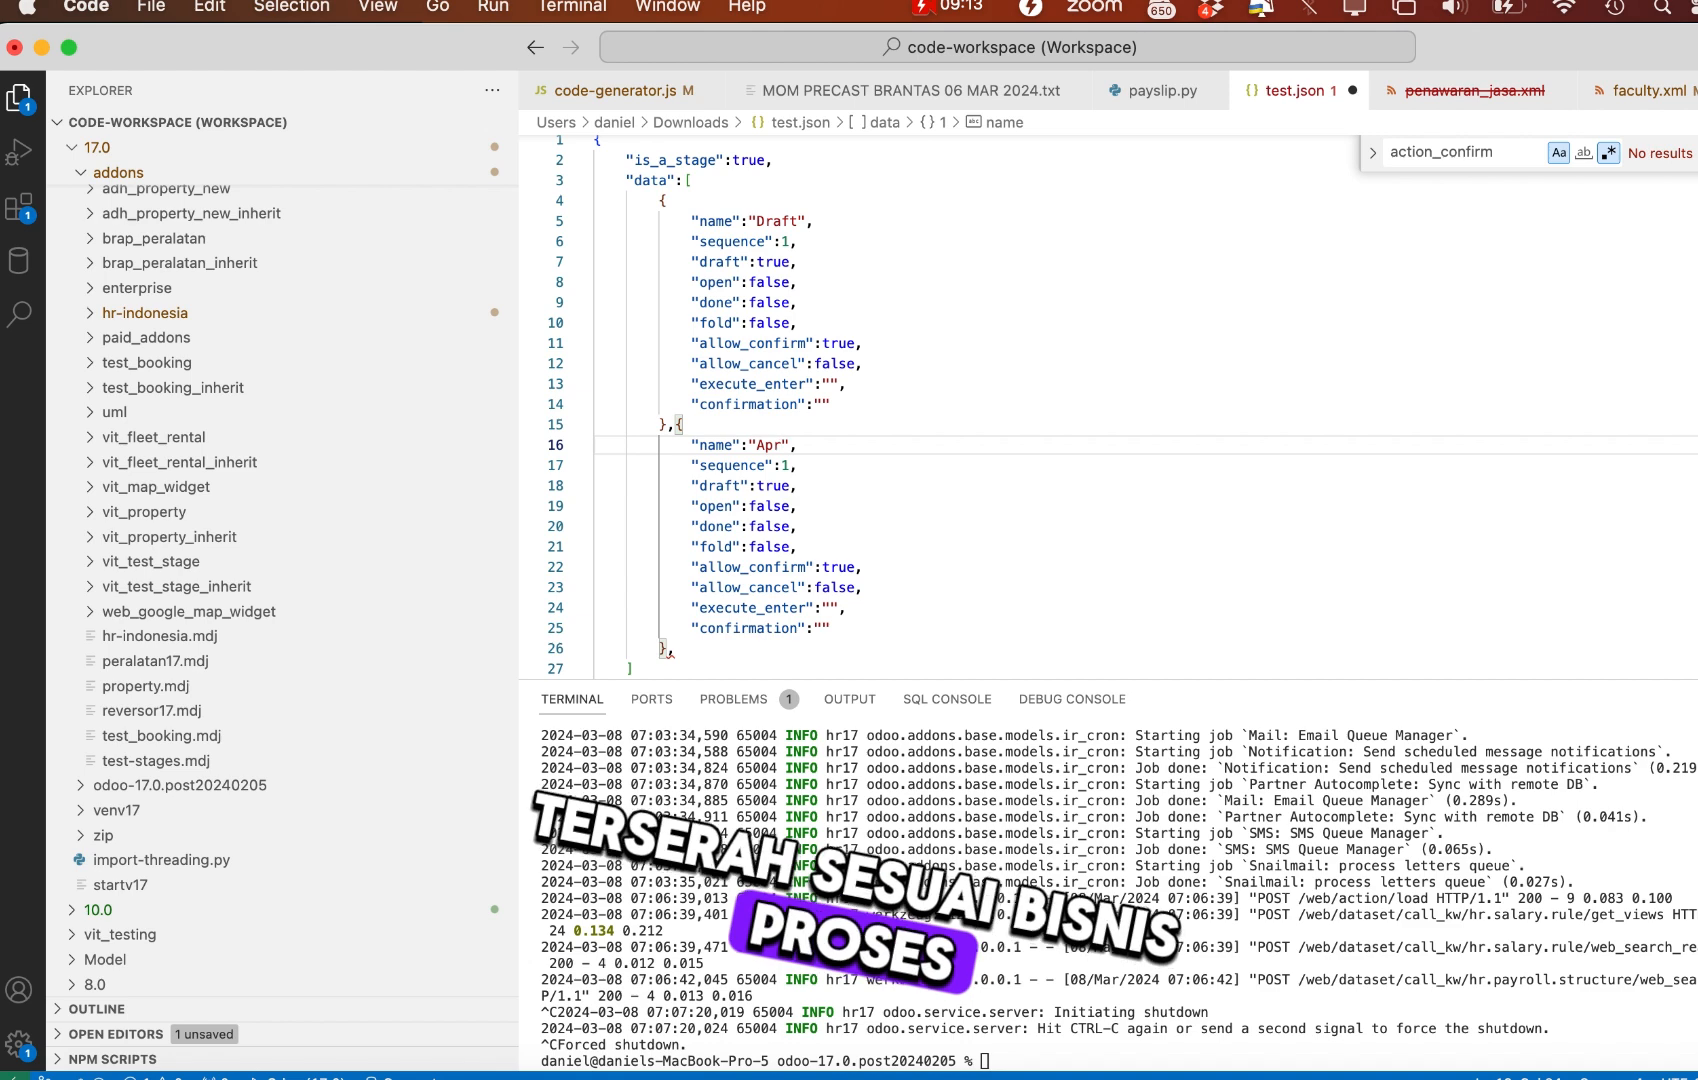
key("BackSpace")
type("proval 1")
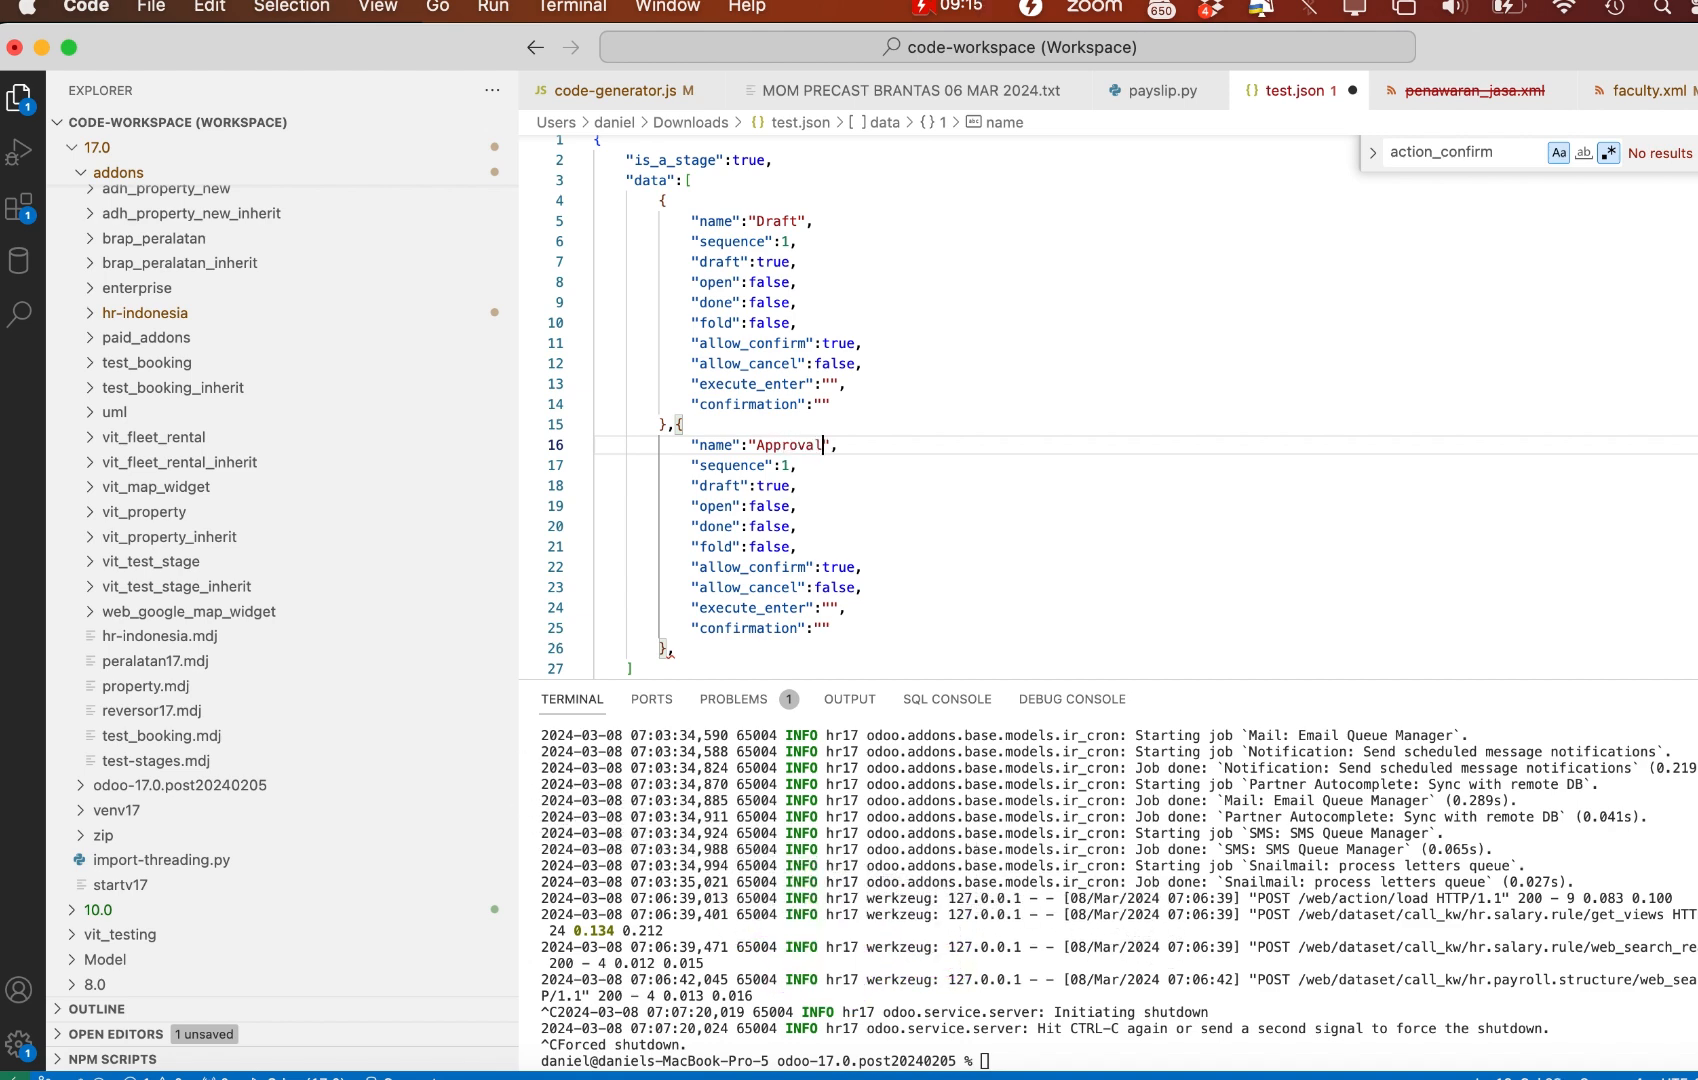
Set the Approval 1 stage's sequence to 2
left_click(803, 467)
key("Left")
key("BackSpace")
type("2")
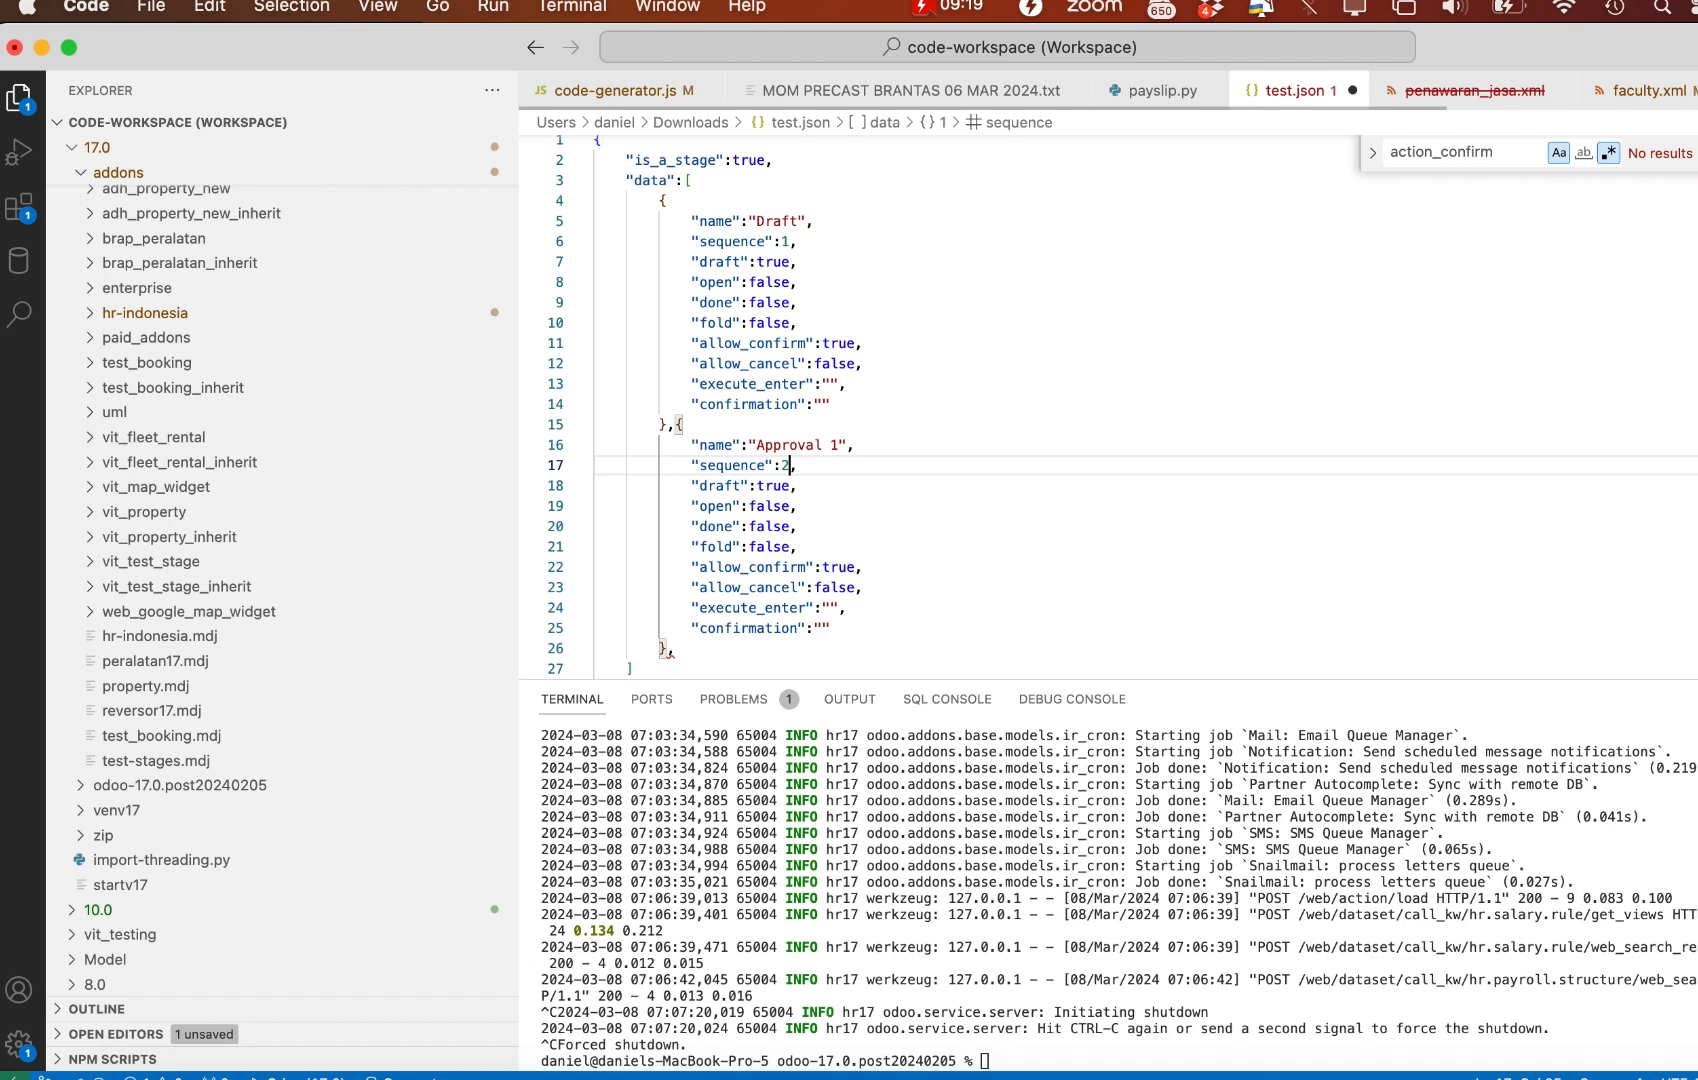
Set the Approval 1 stage's draft flag to false and its open flag to true
double_click(773, 487)
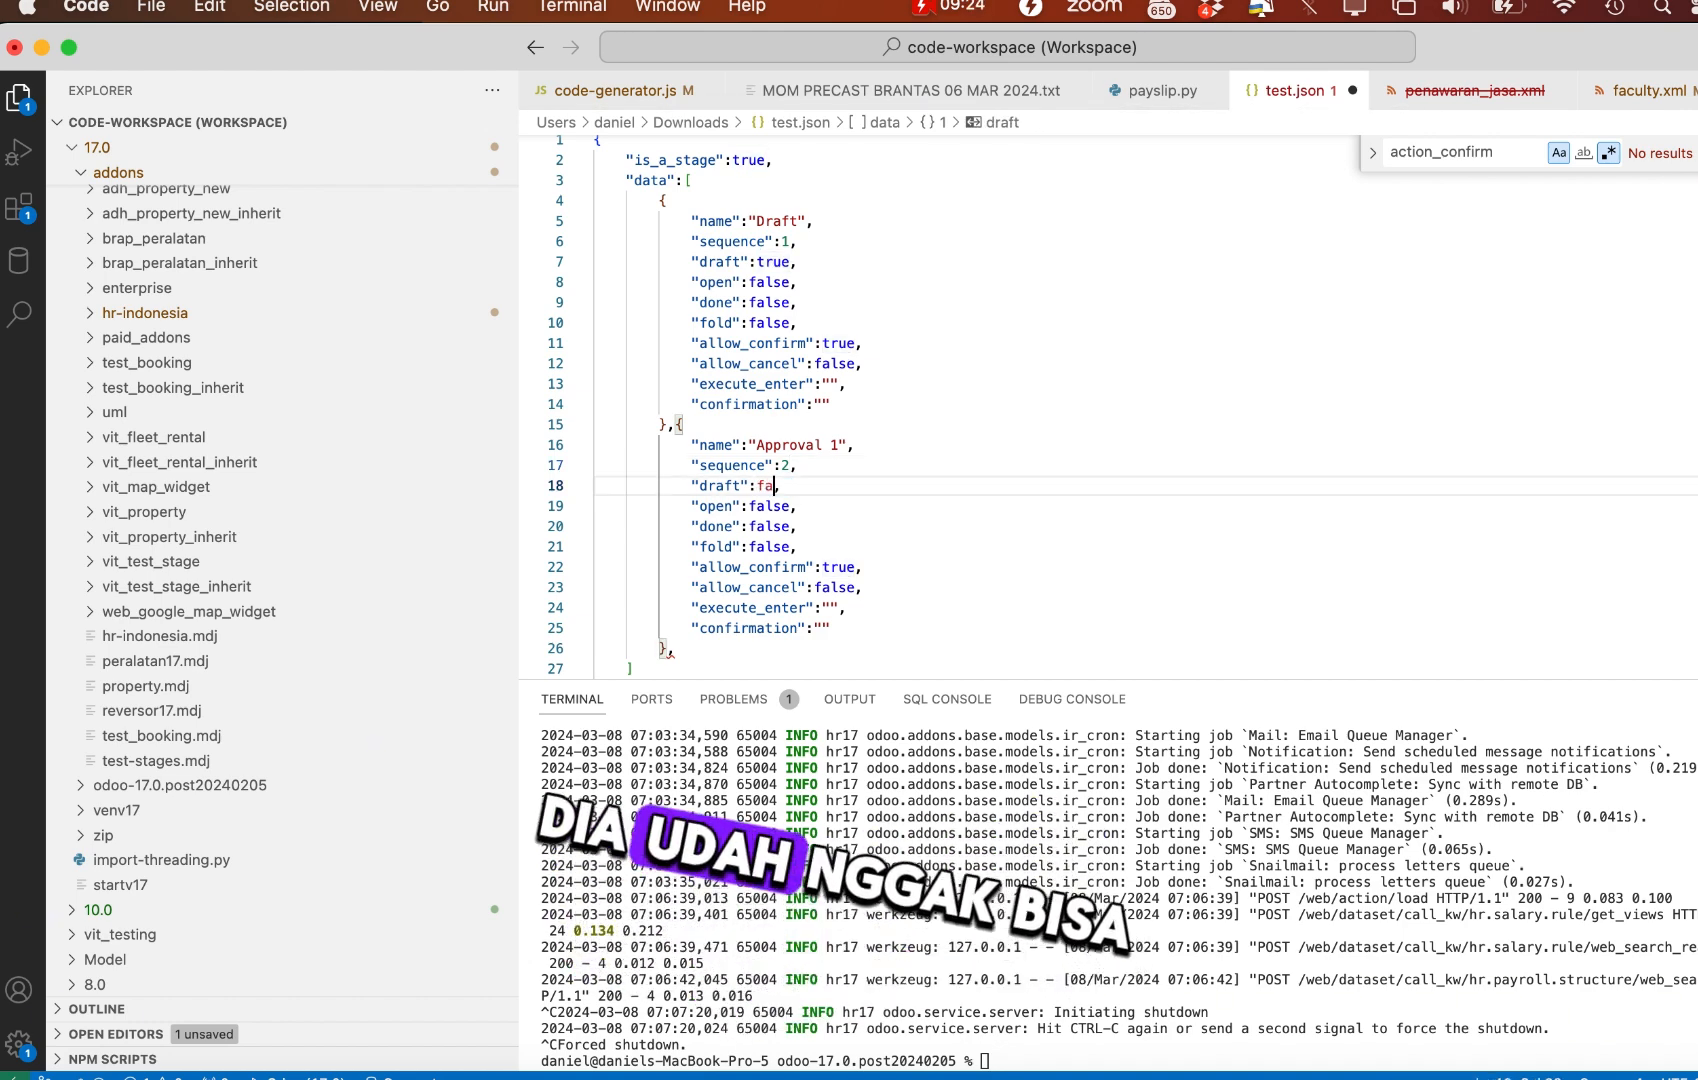
type("false")
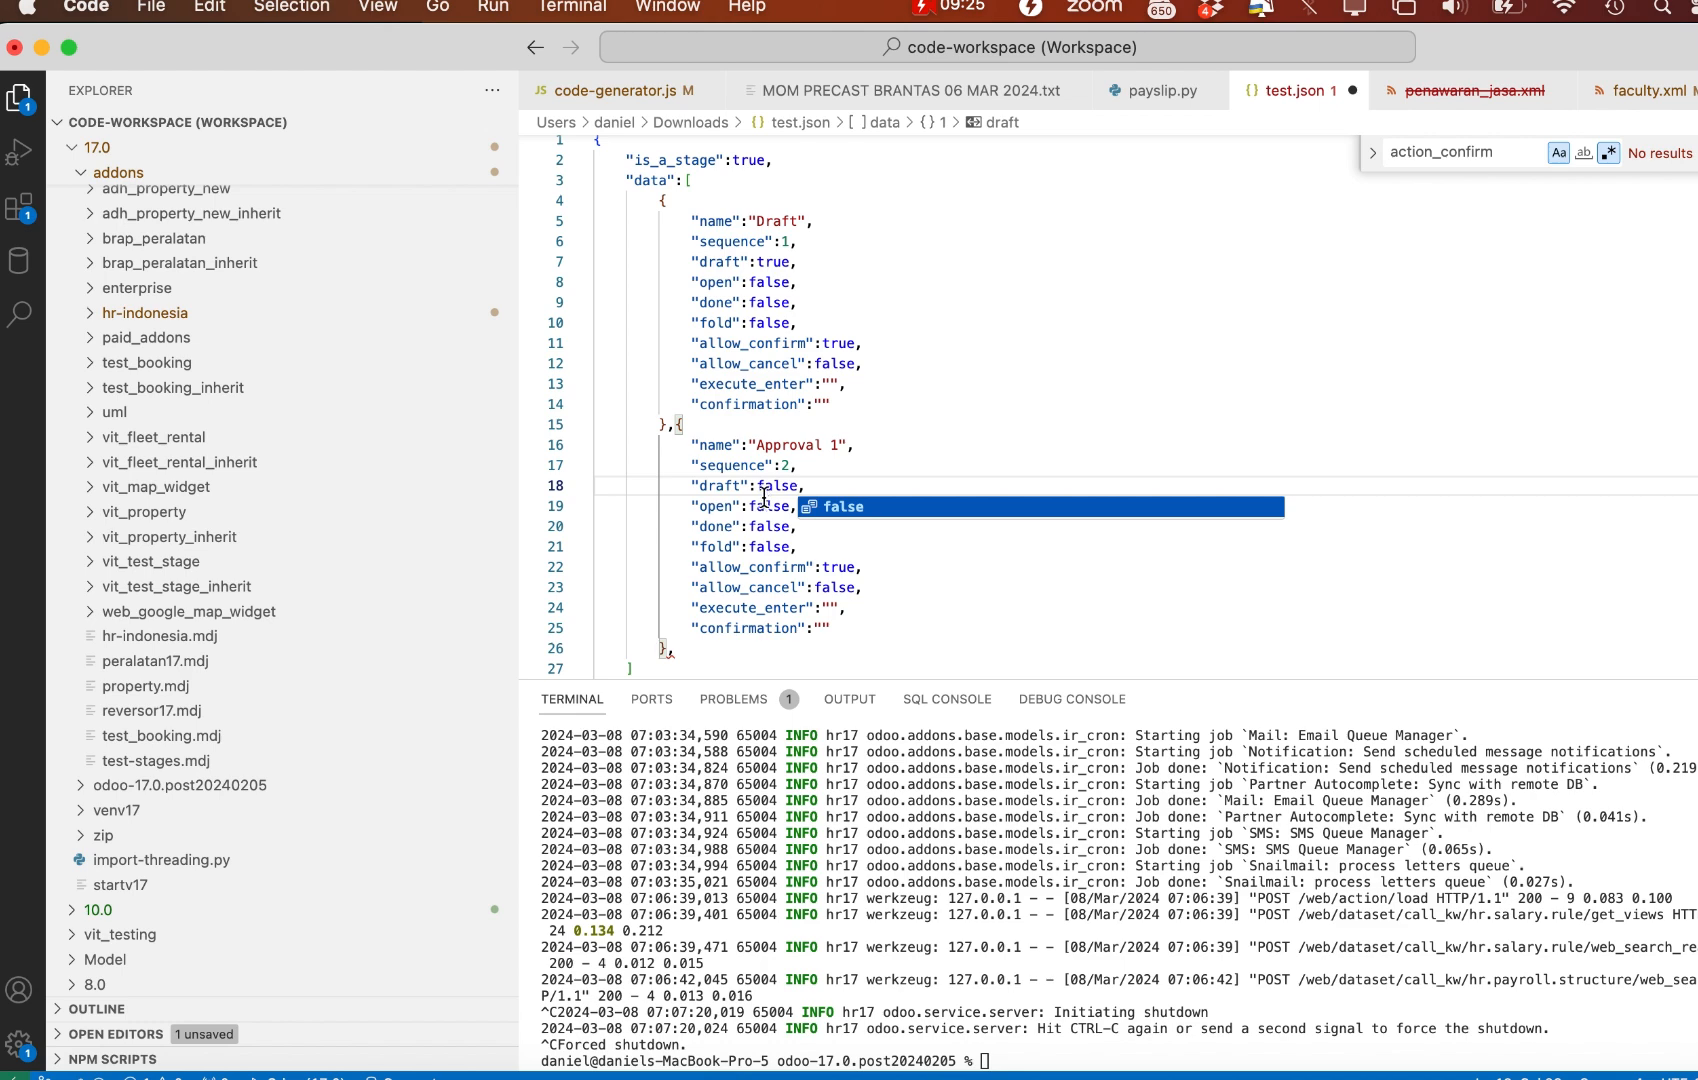
double_click(763, 506)
type("true")
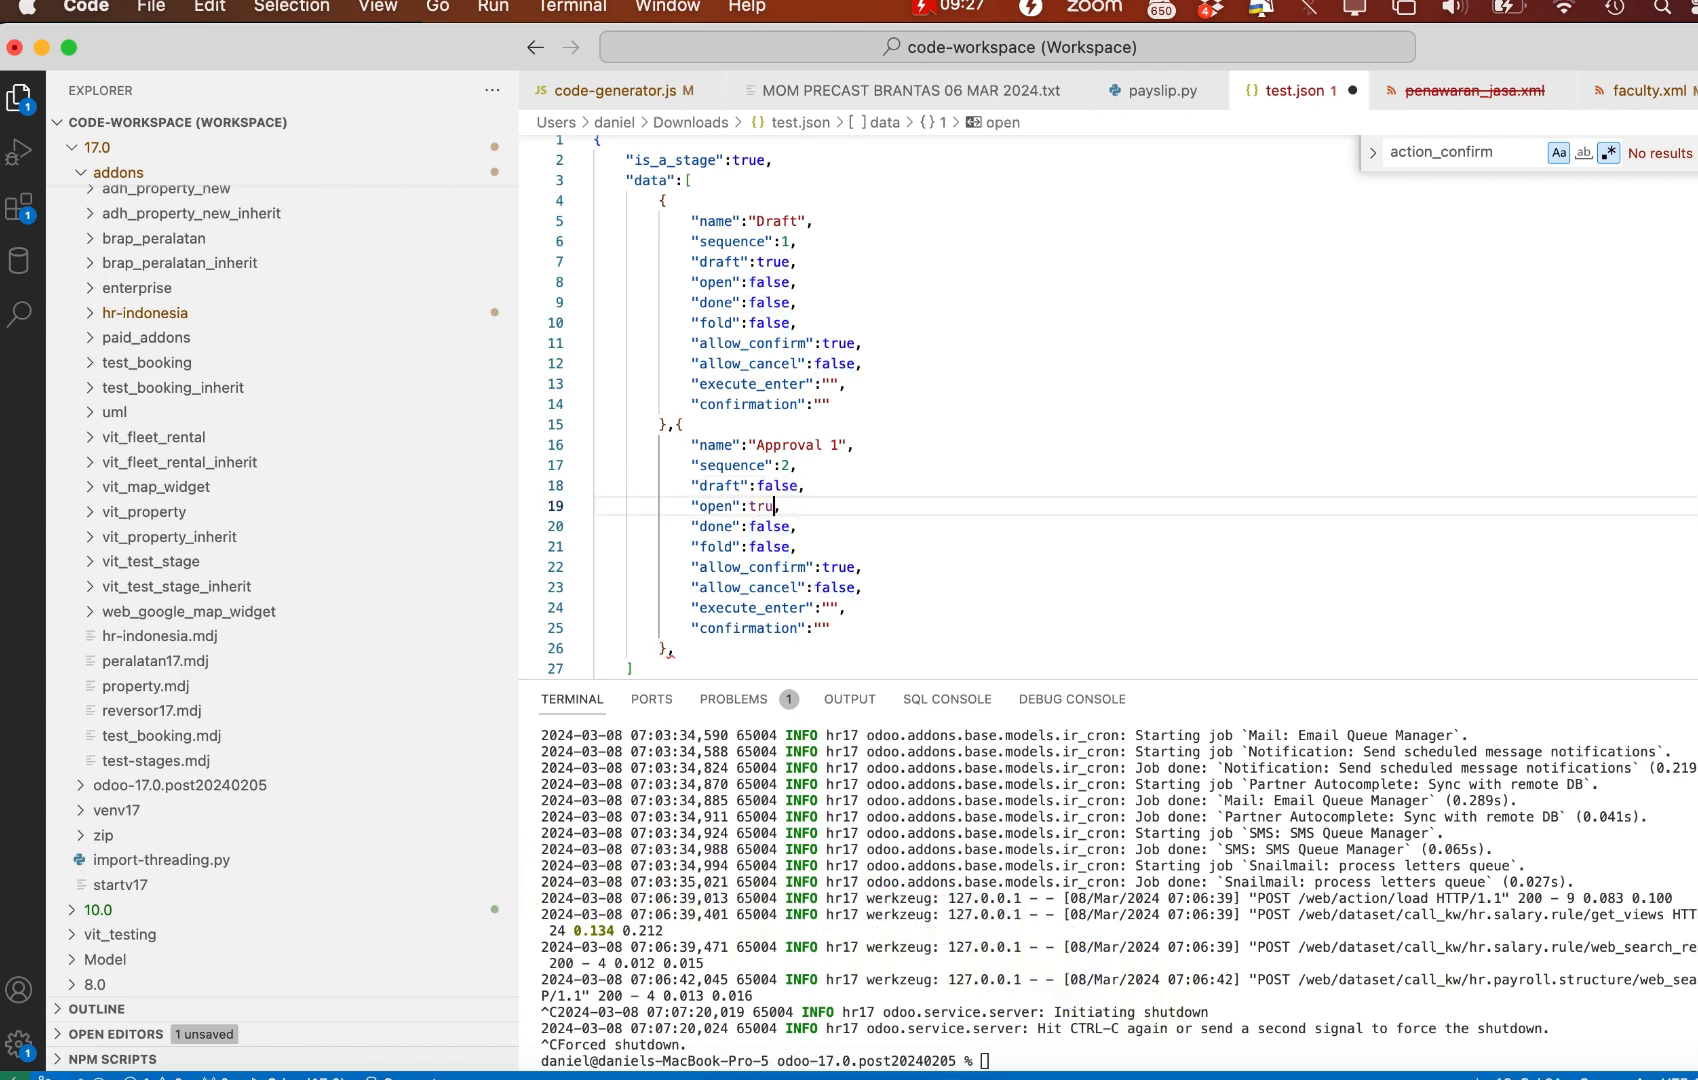
Set allow_cancel to true for the Approval 1 stage
left_click(753, 526)
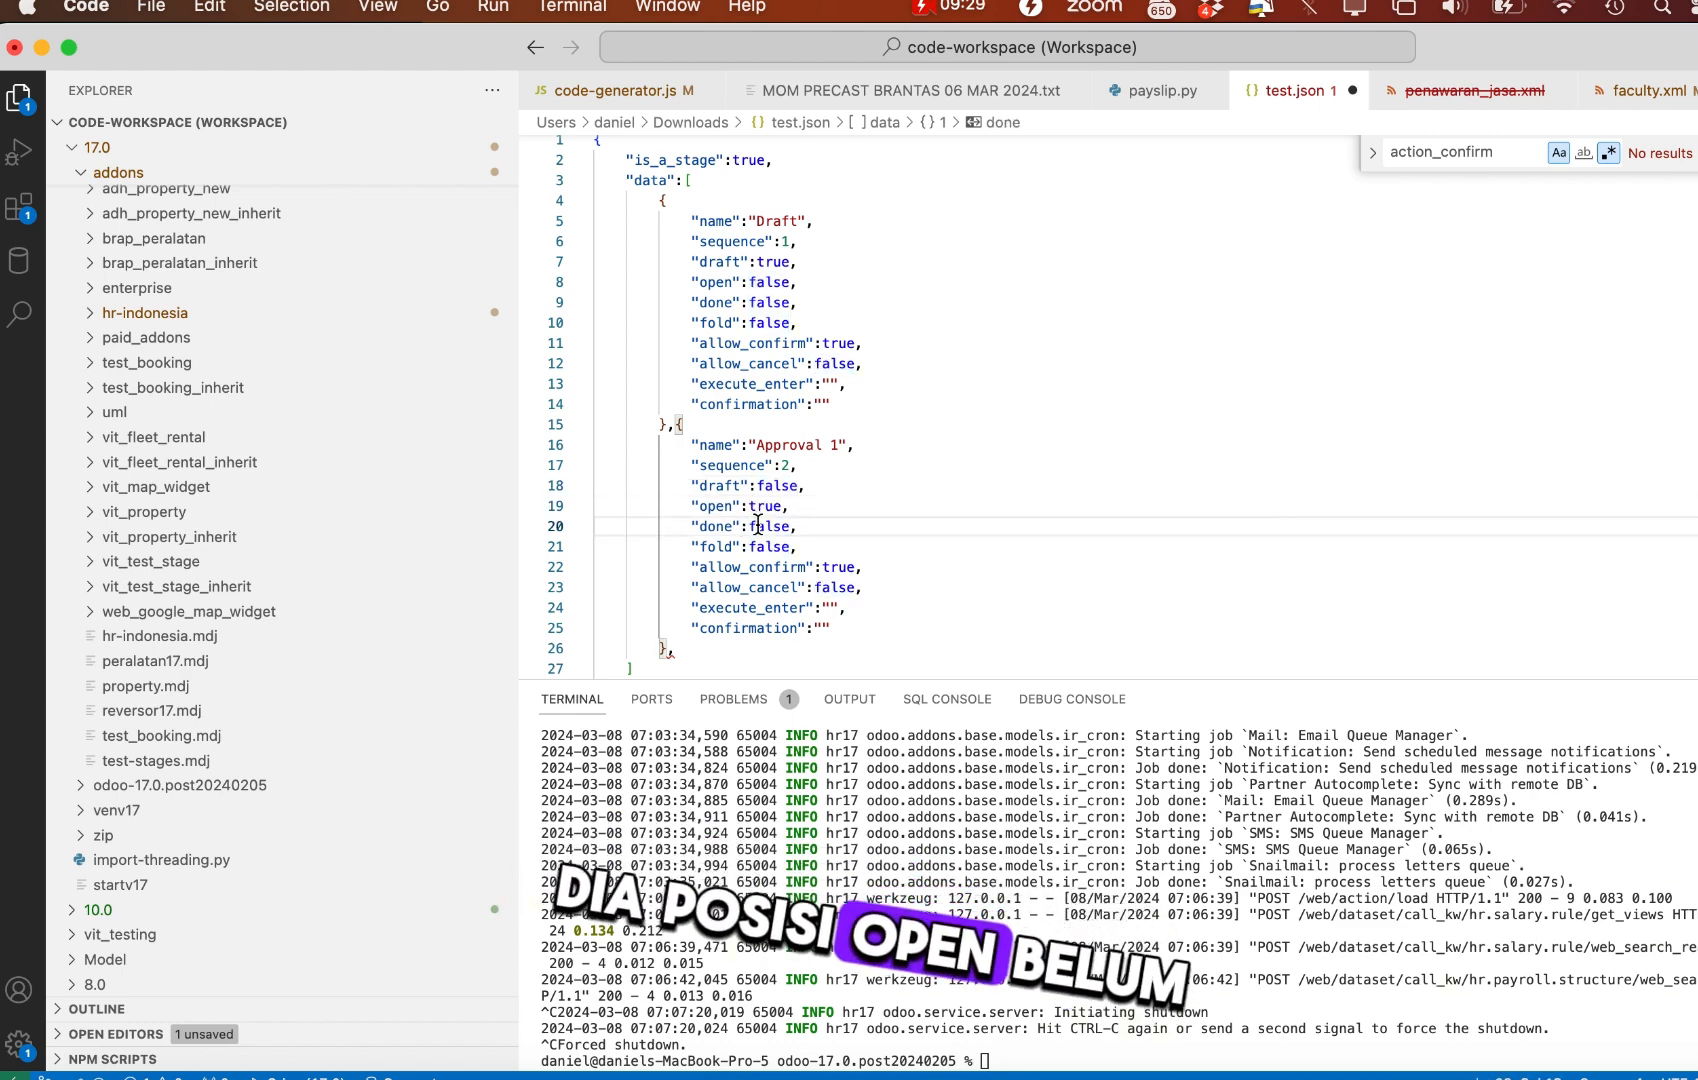
left_click(766, 546)
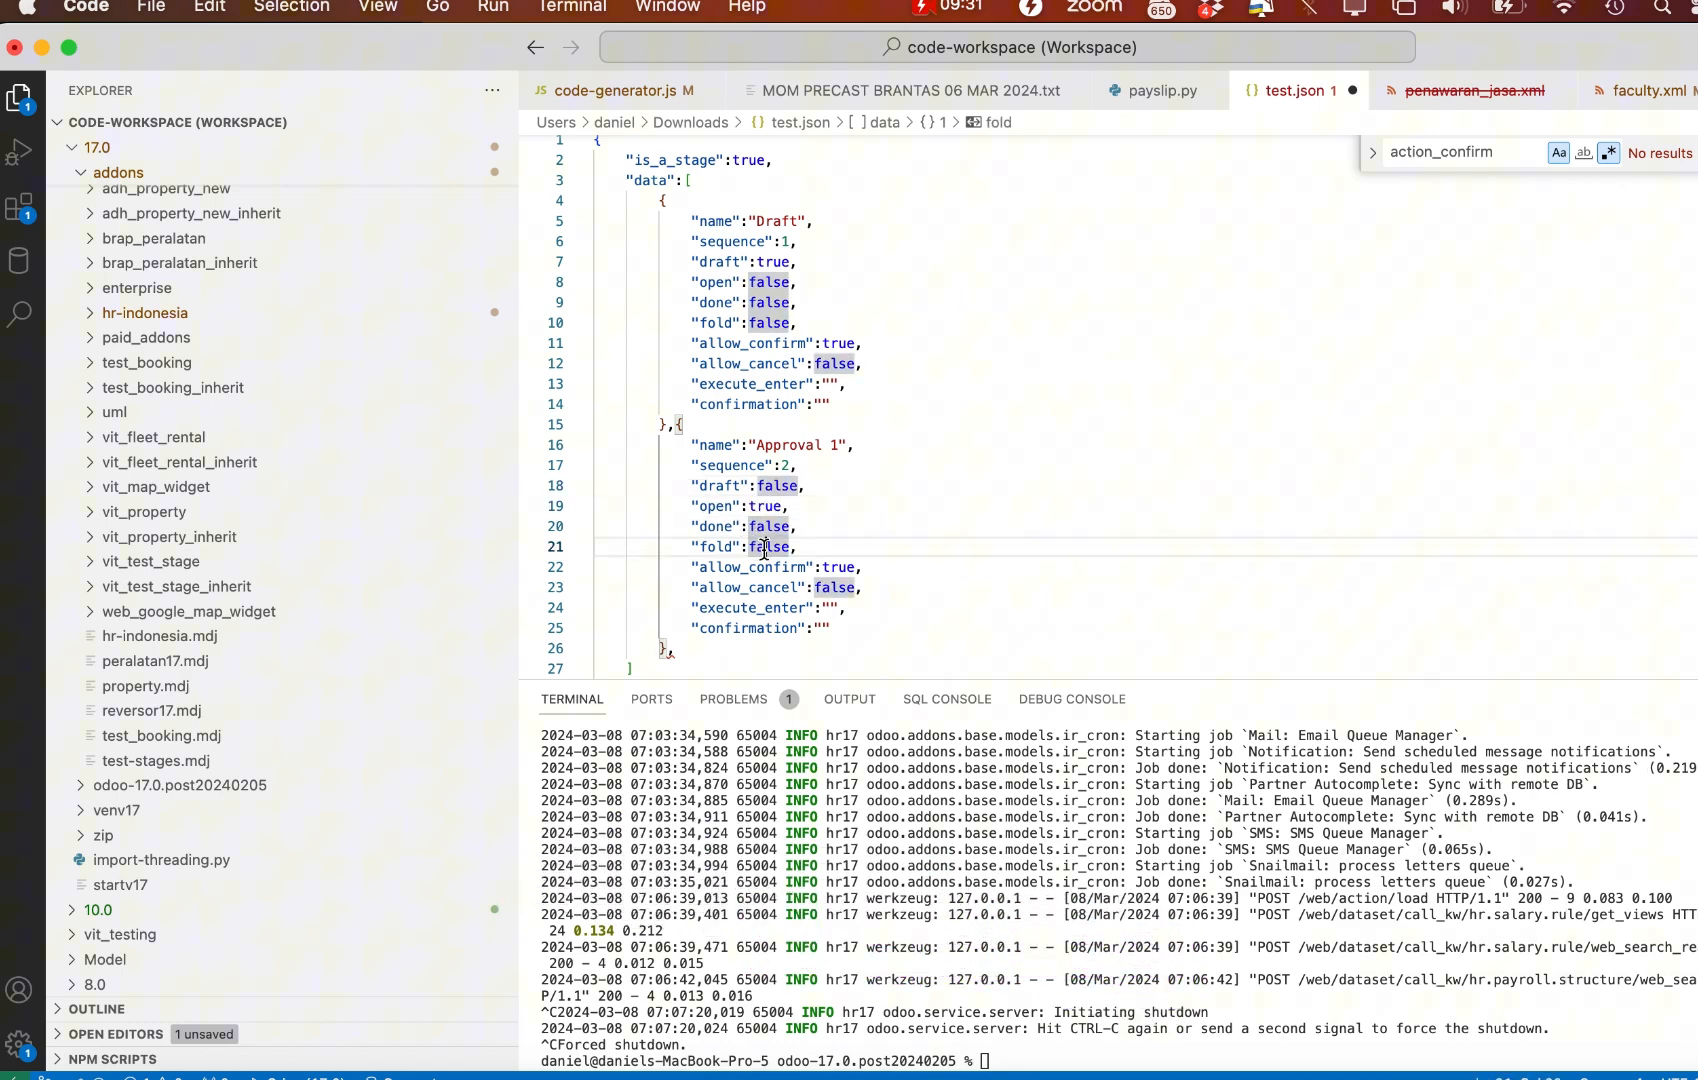
left_click(840, 567)
double_click(835, 588)
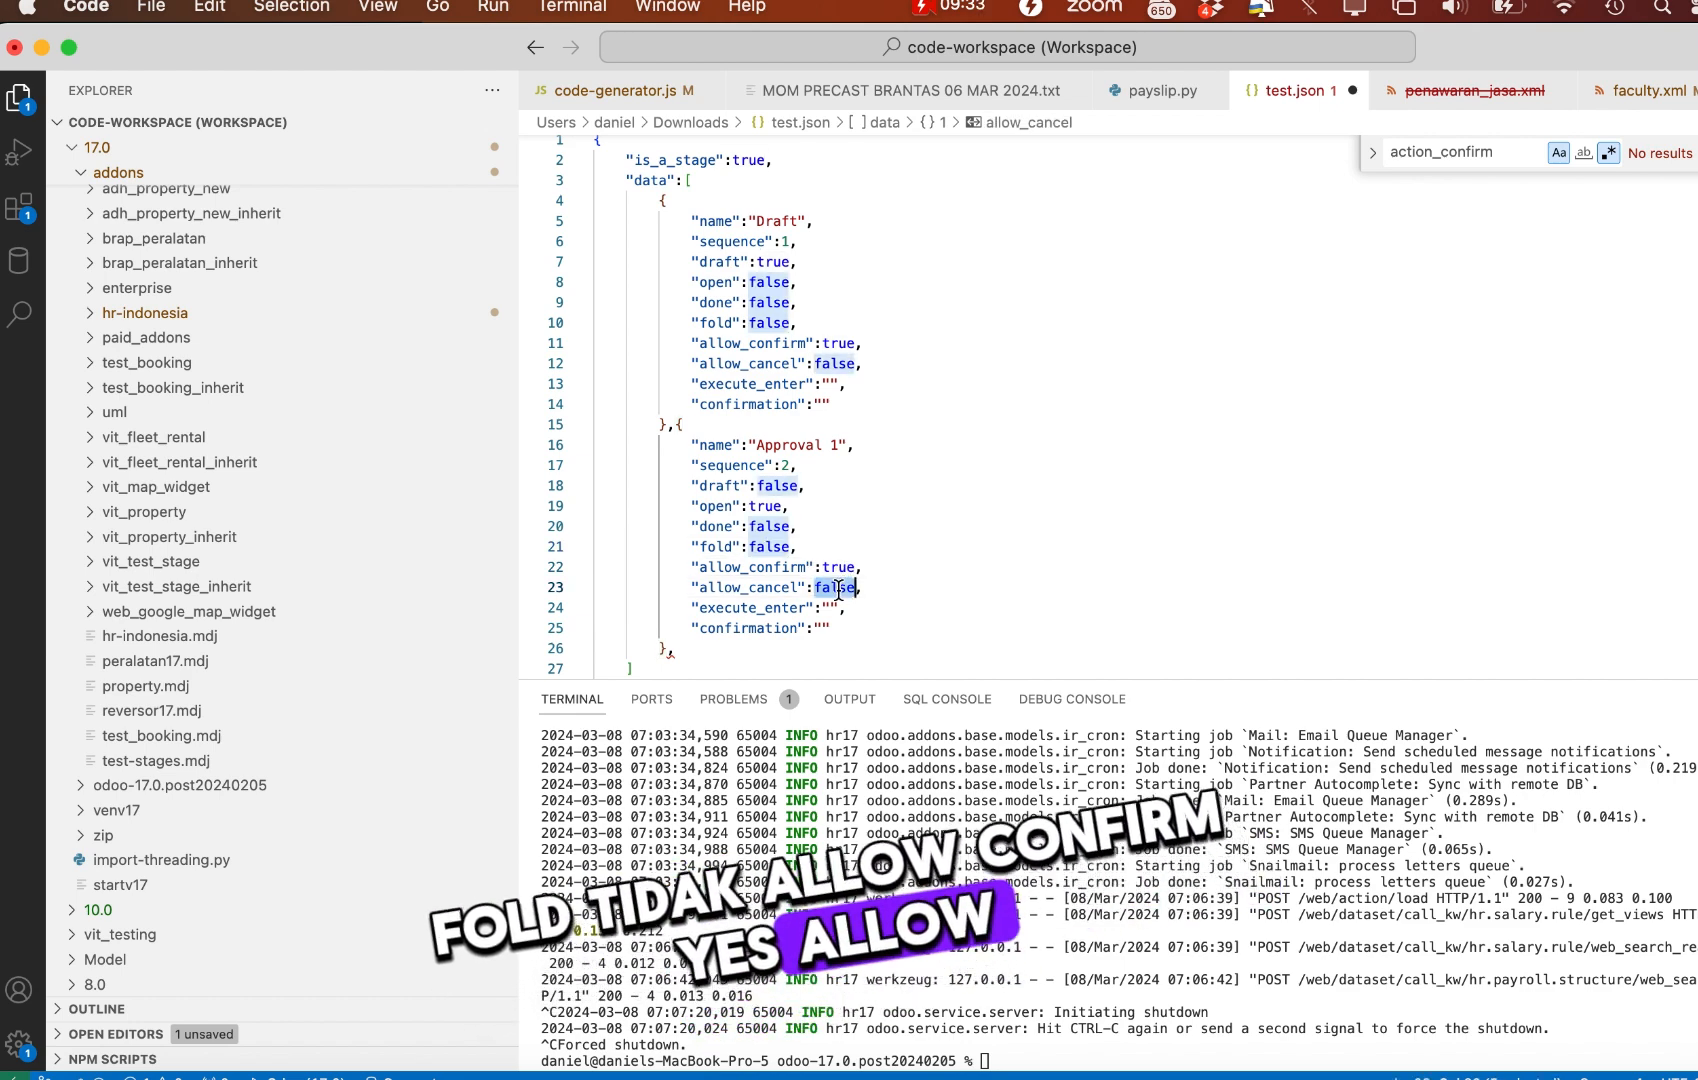
type("true")
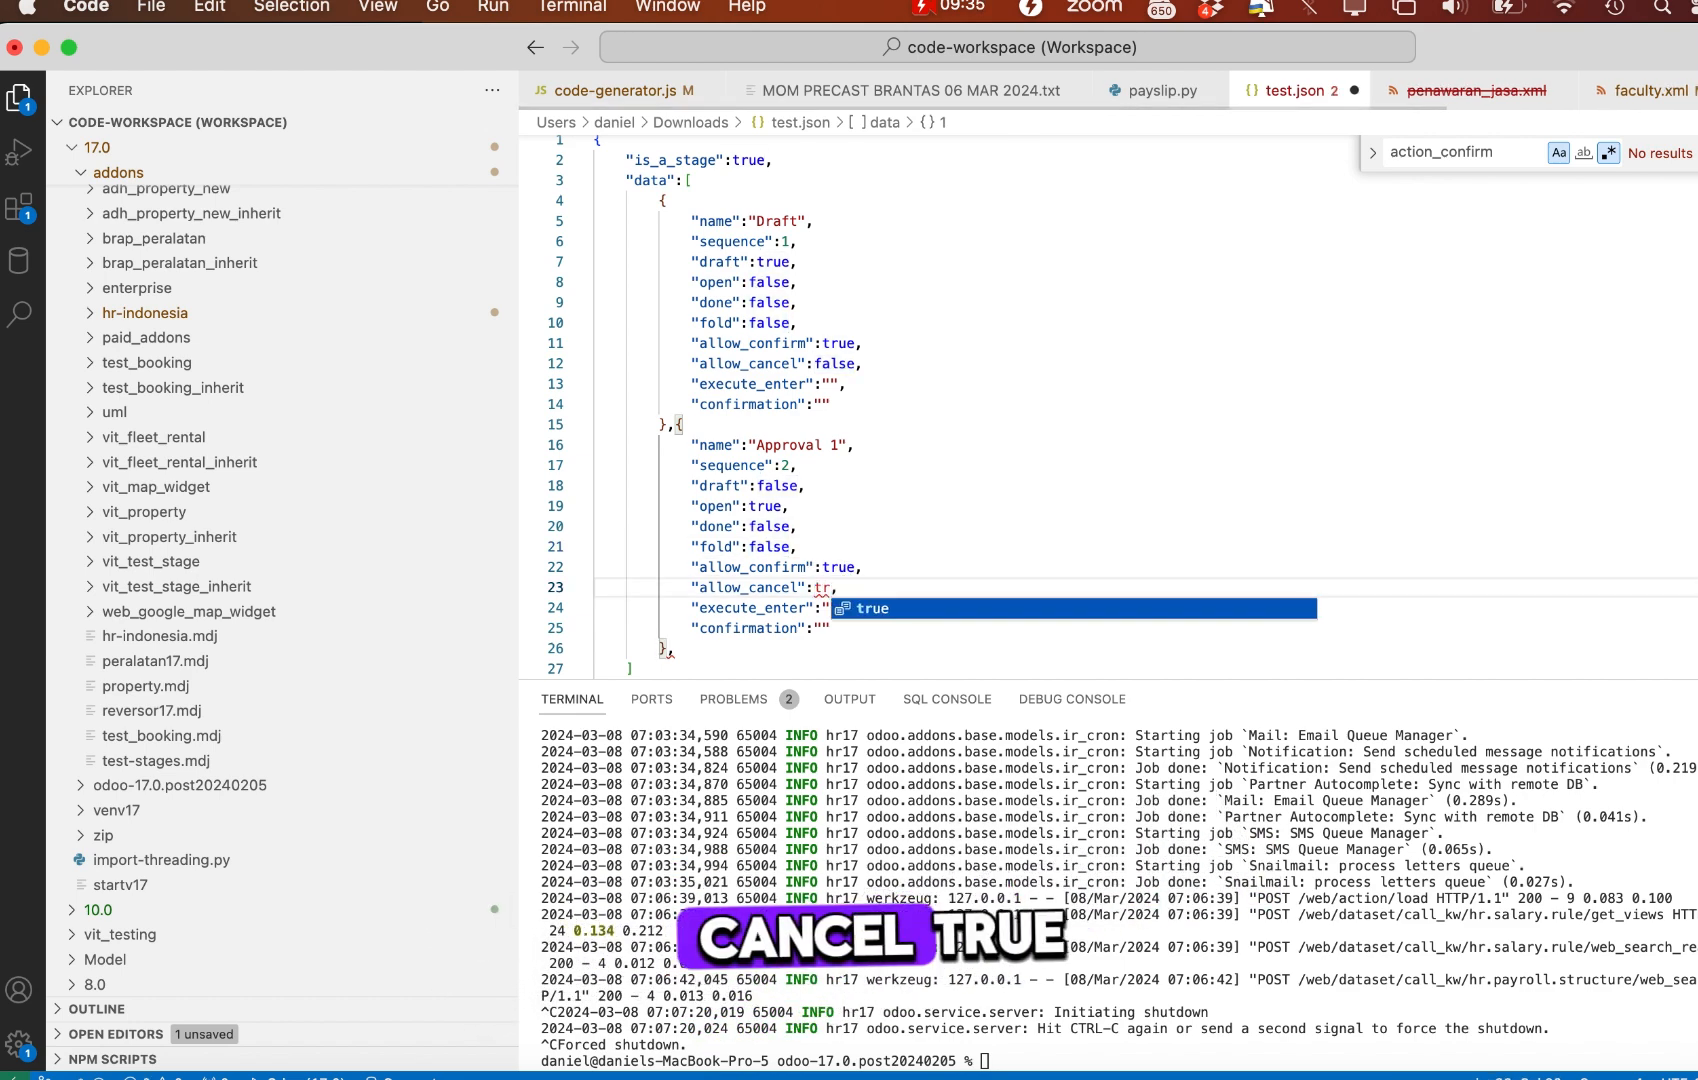
key("Escape")
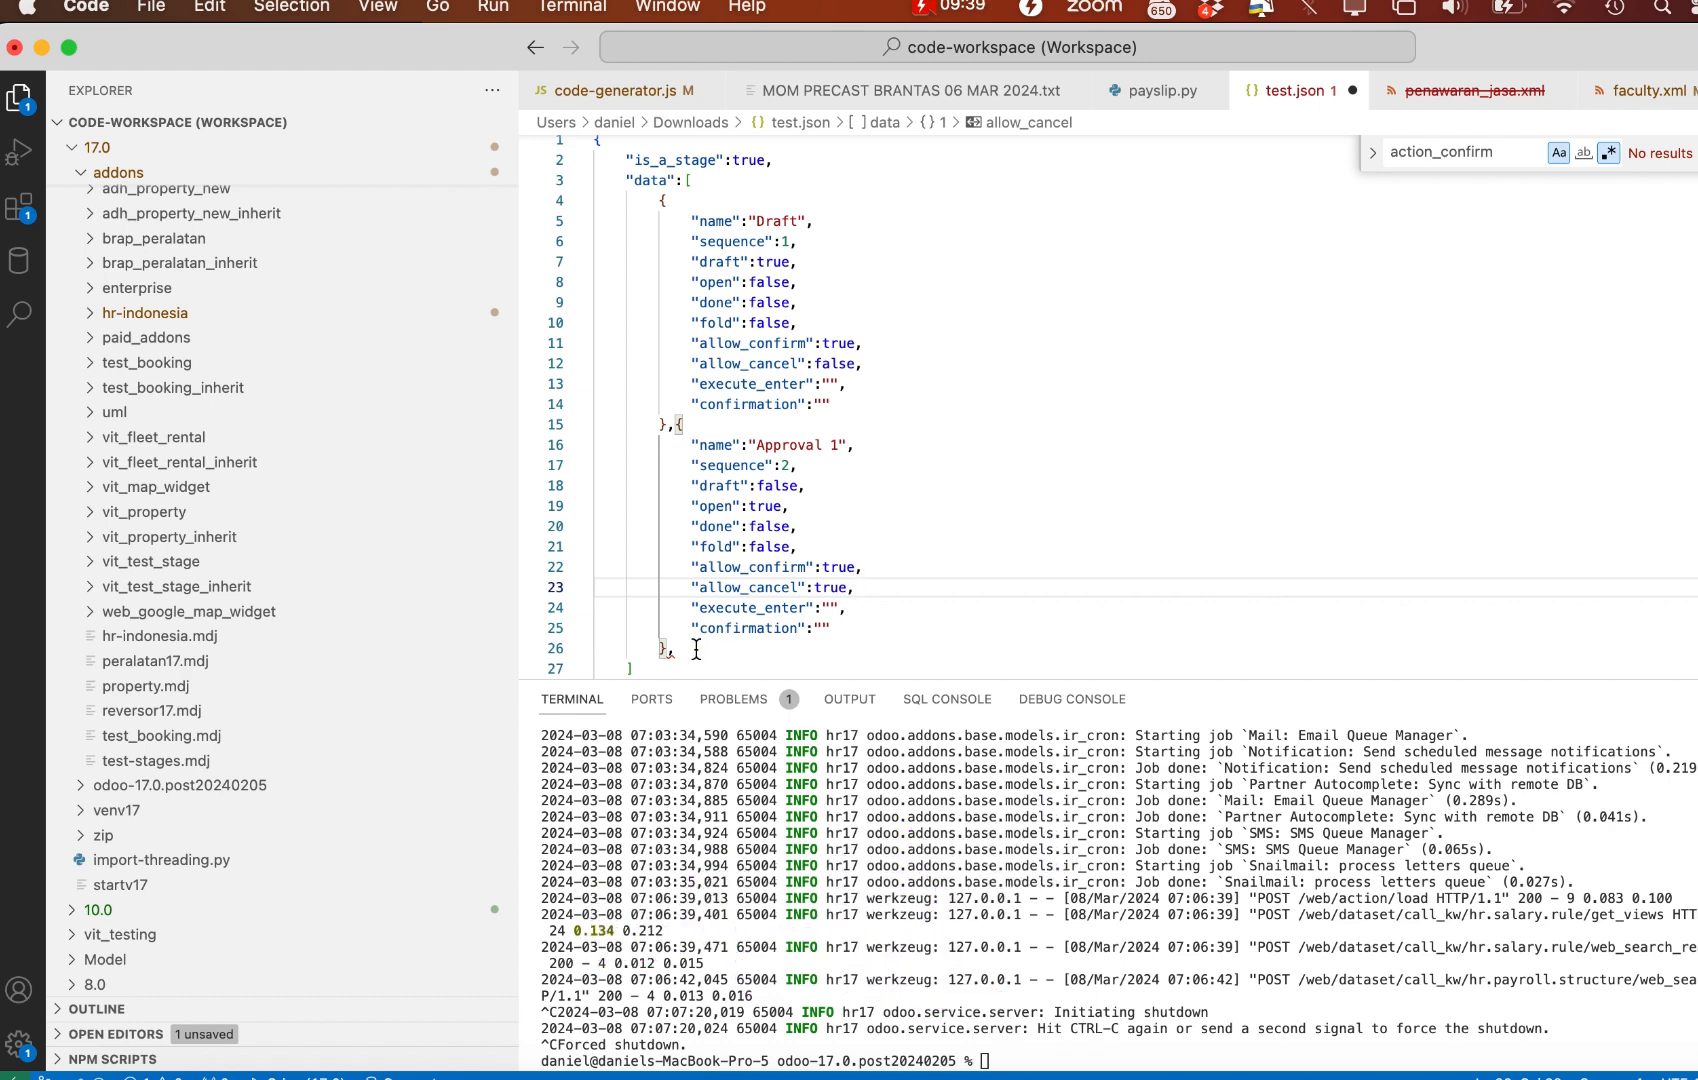
Duplicate the Approval 1 stage object and give the copy the name Approval 2 and sequence 3
left_click_drag(668, 650, 677, 427)
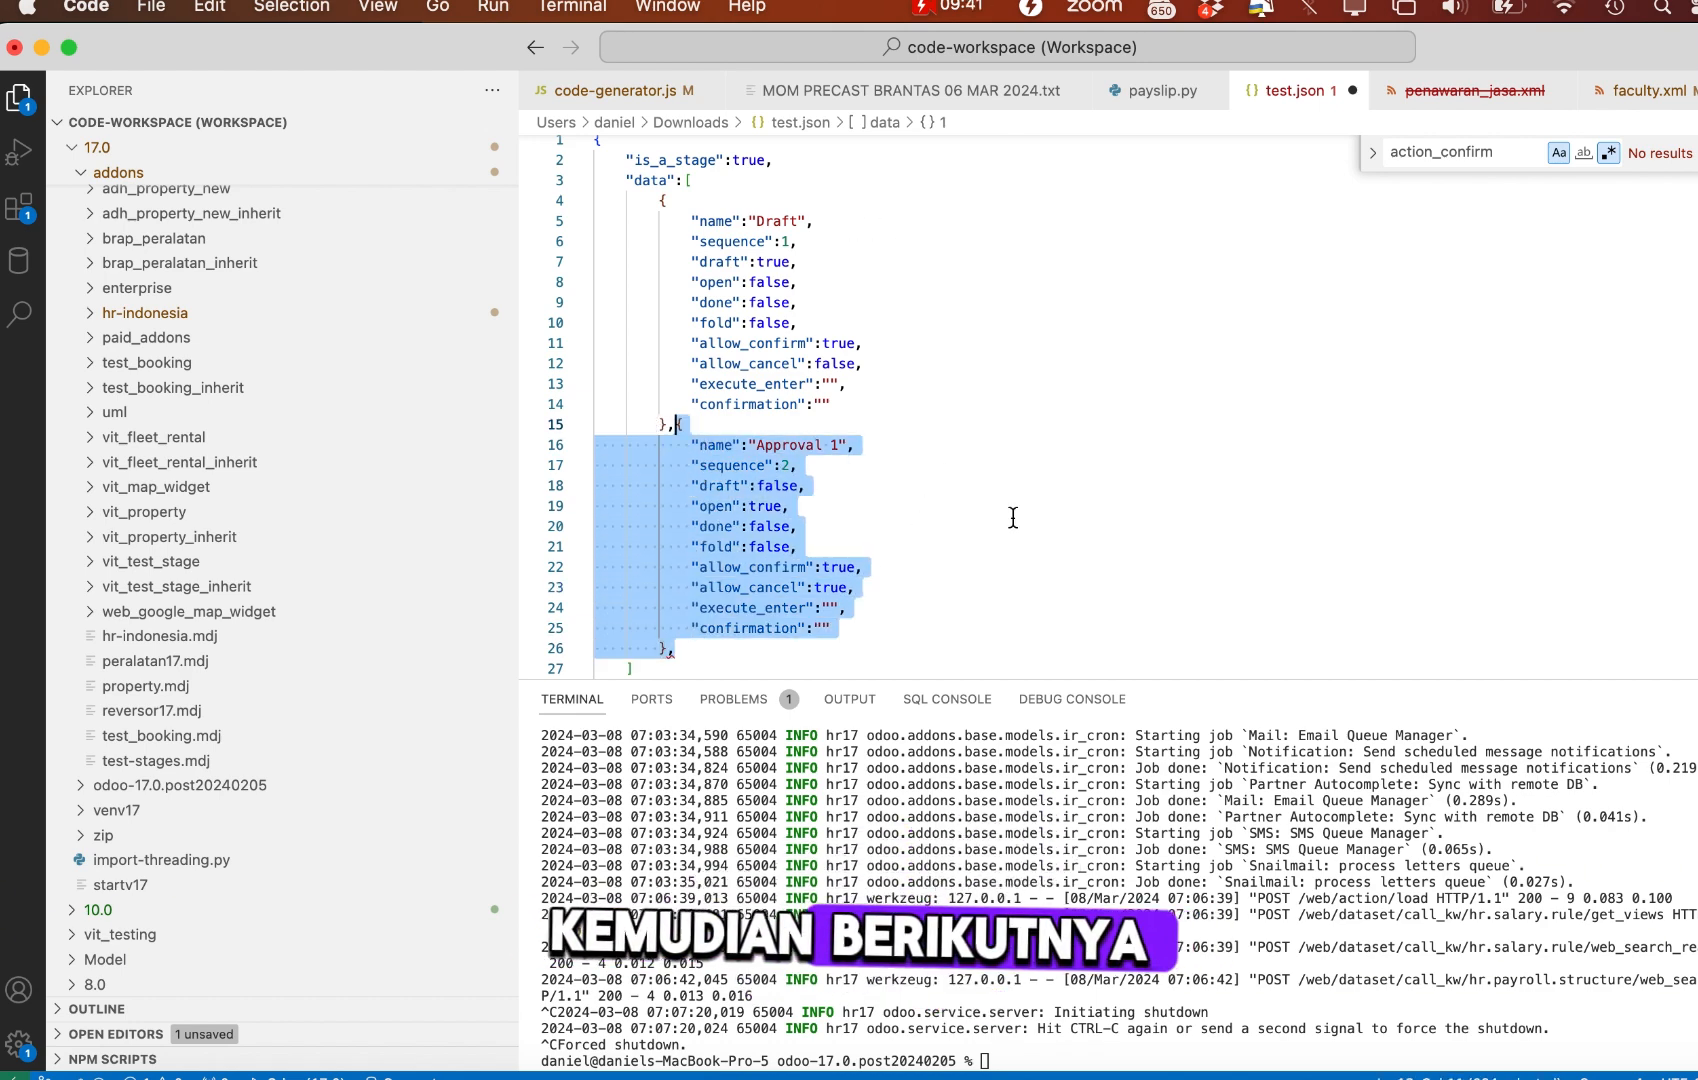
key("shift+alt+Down")
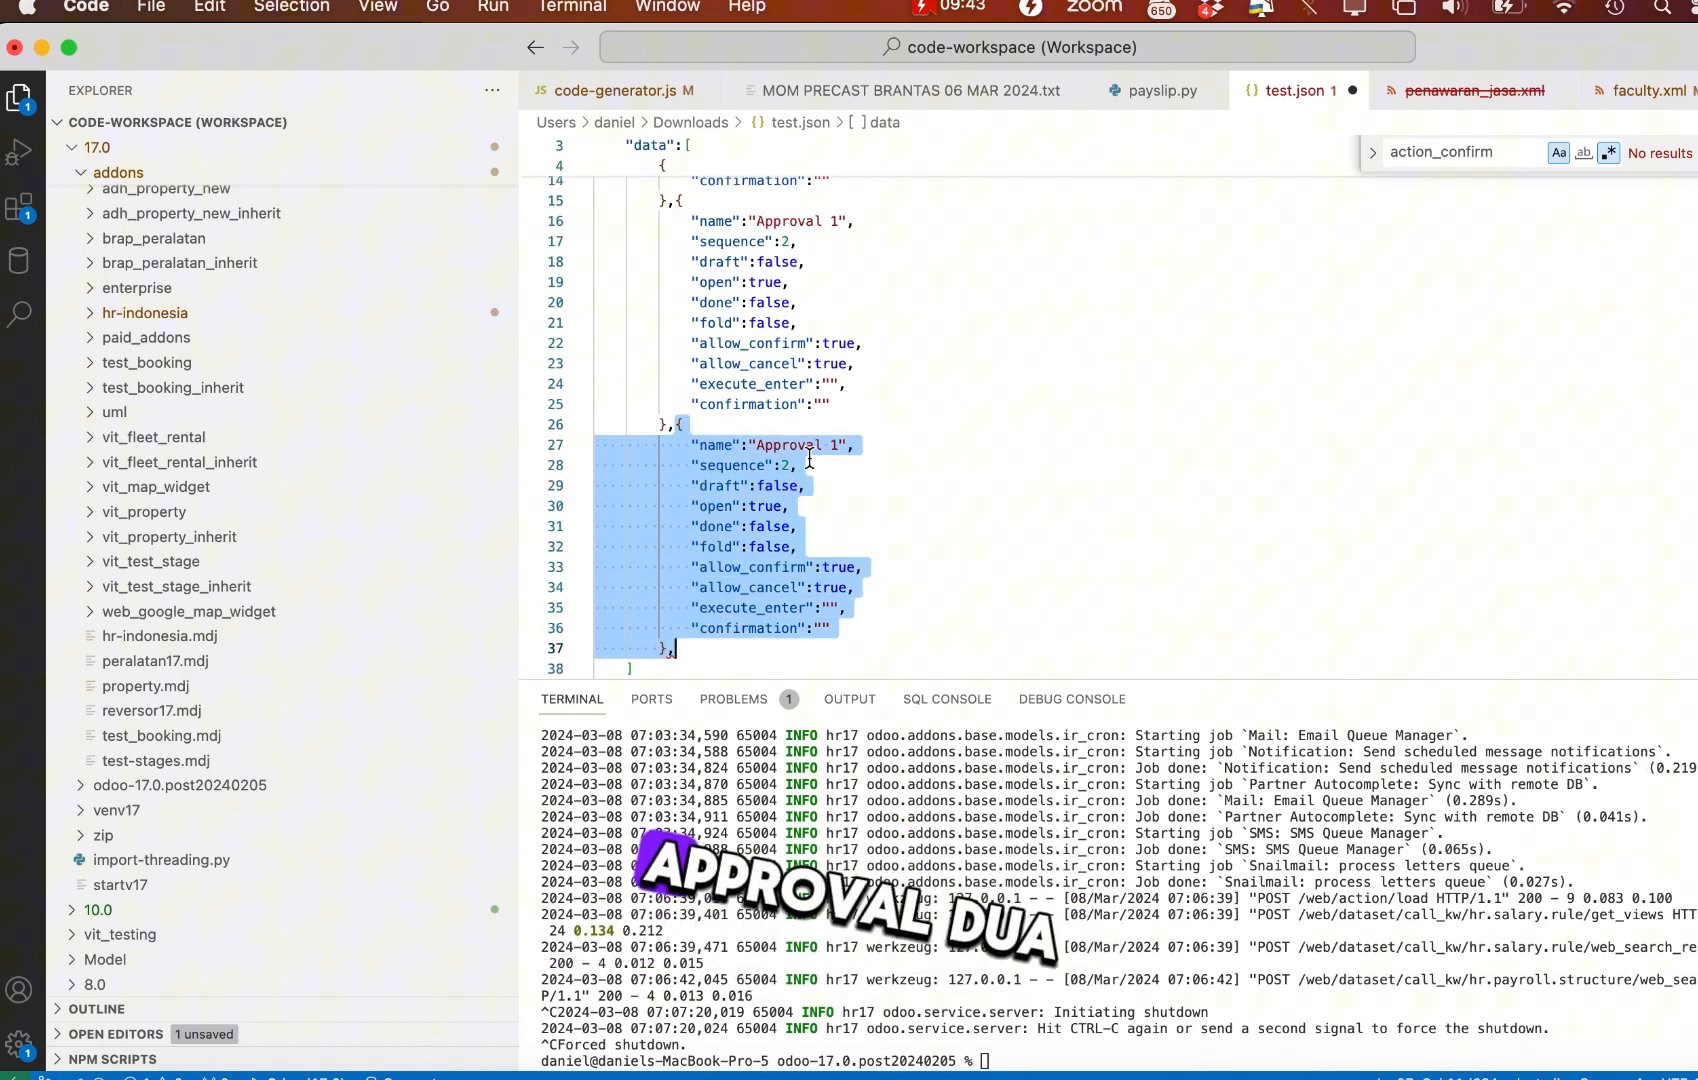
left_click(842, 445)
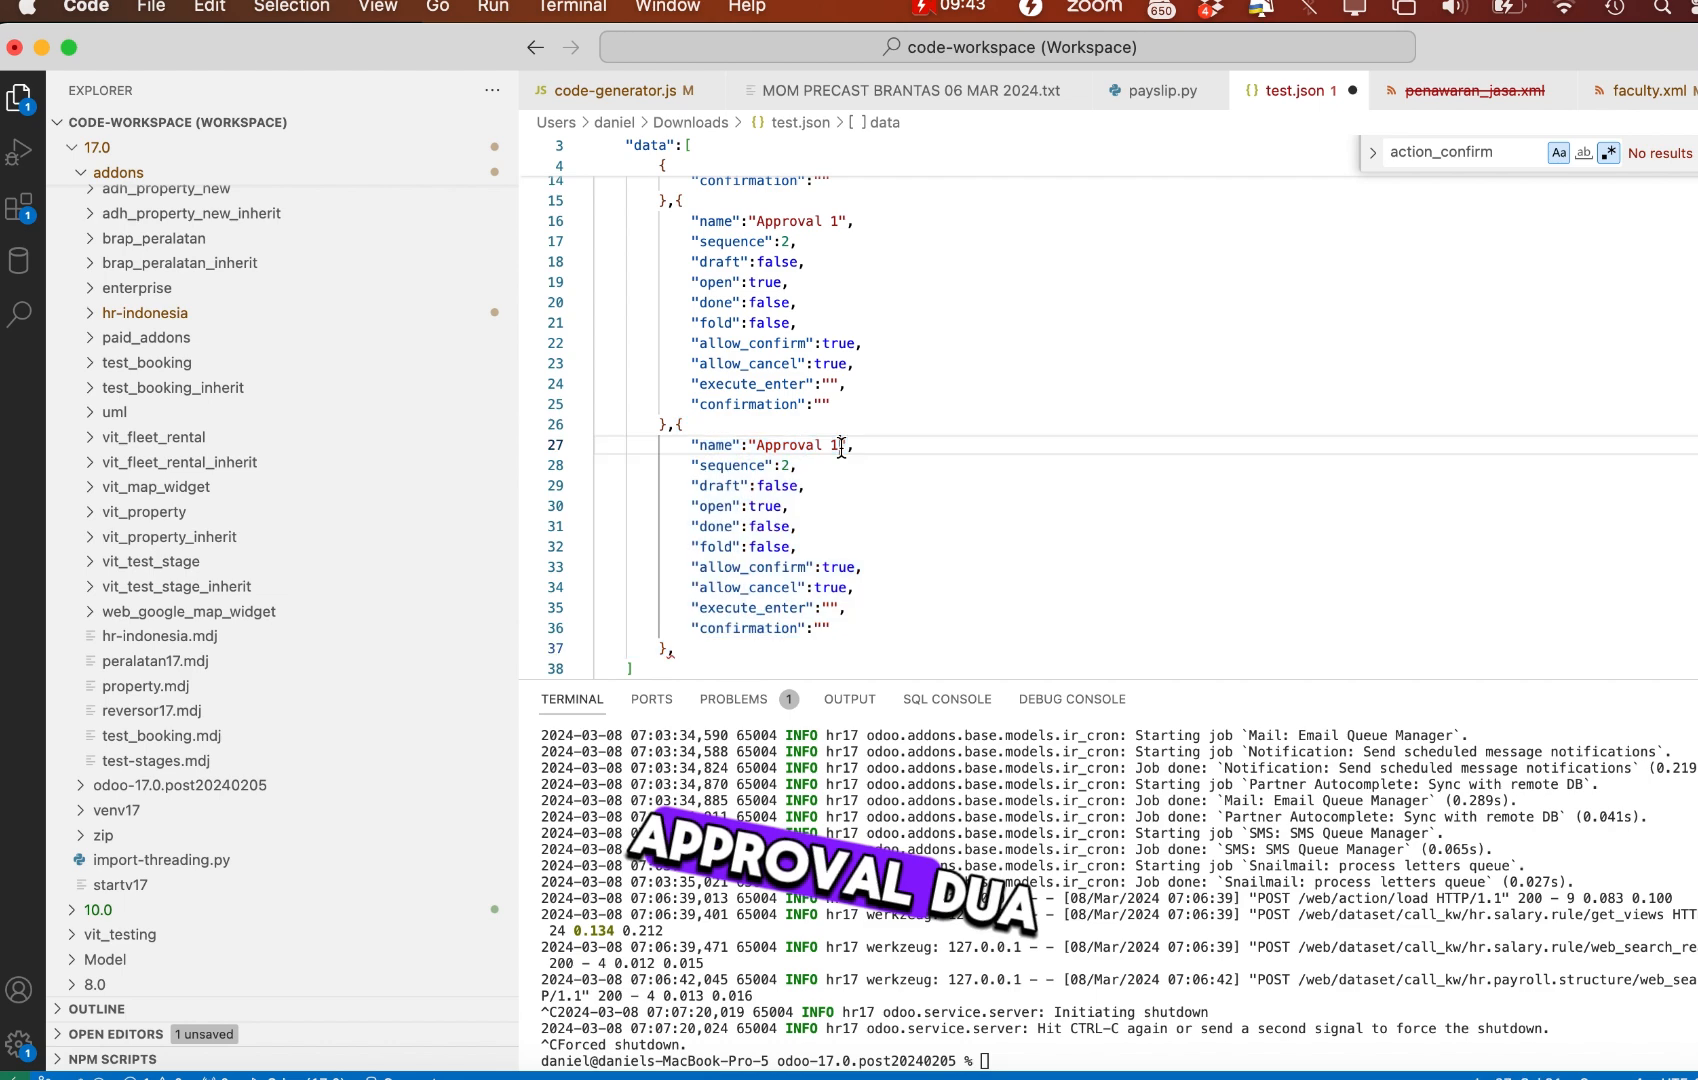
key("BackSpace")
type("2")
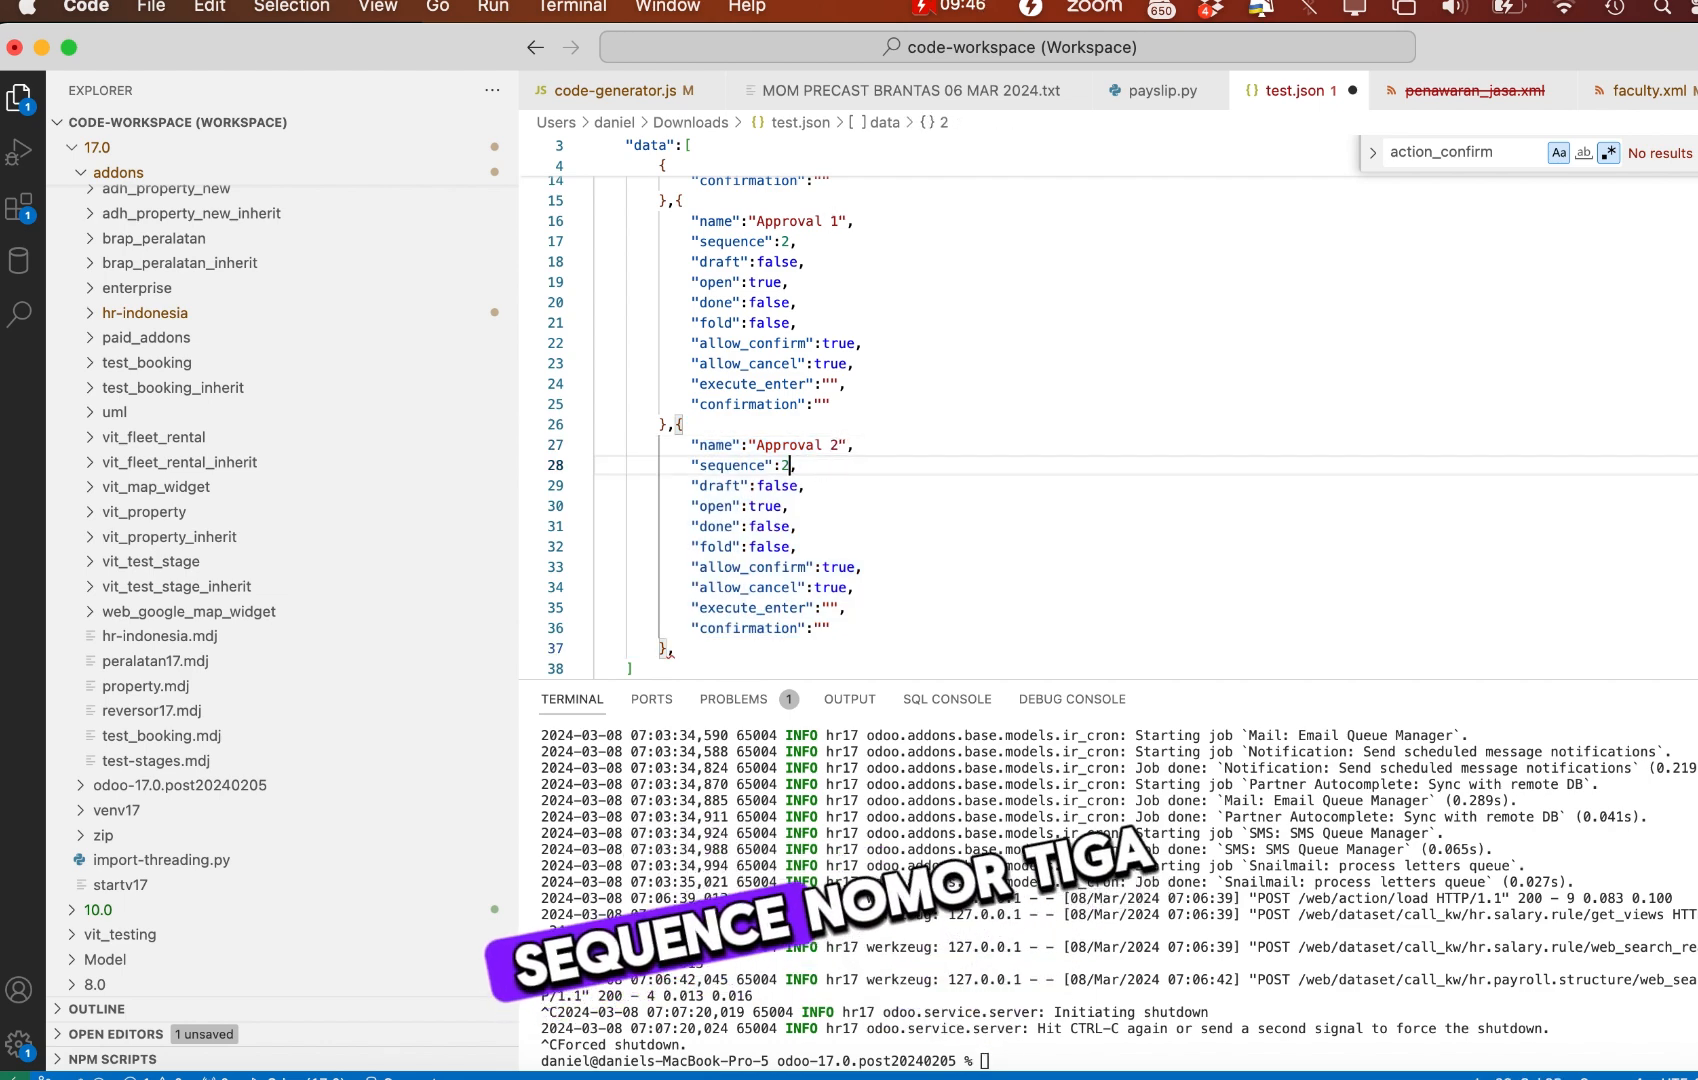
left_click(791, 465)
key("BackSpace")
type("3")
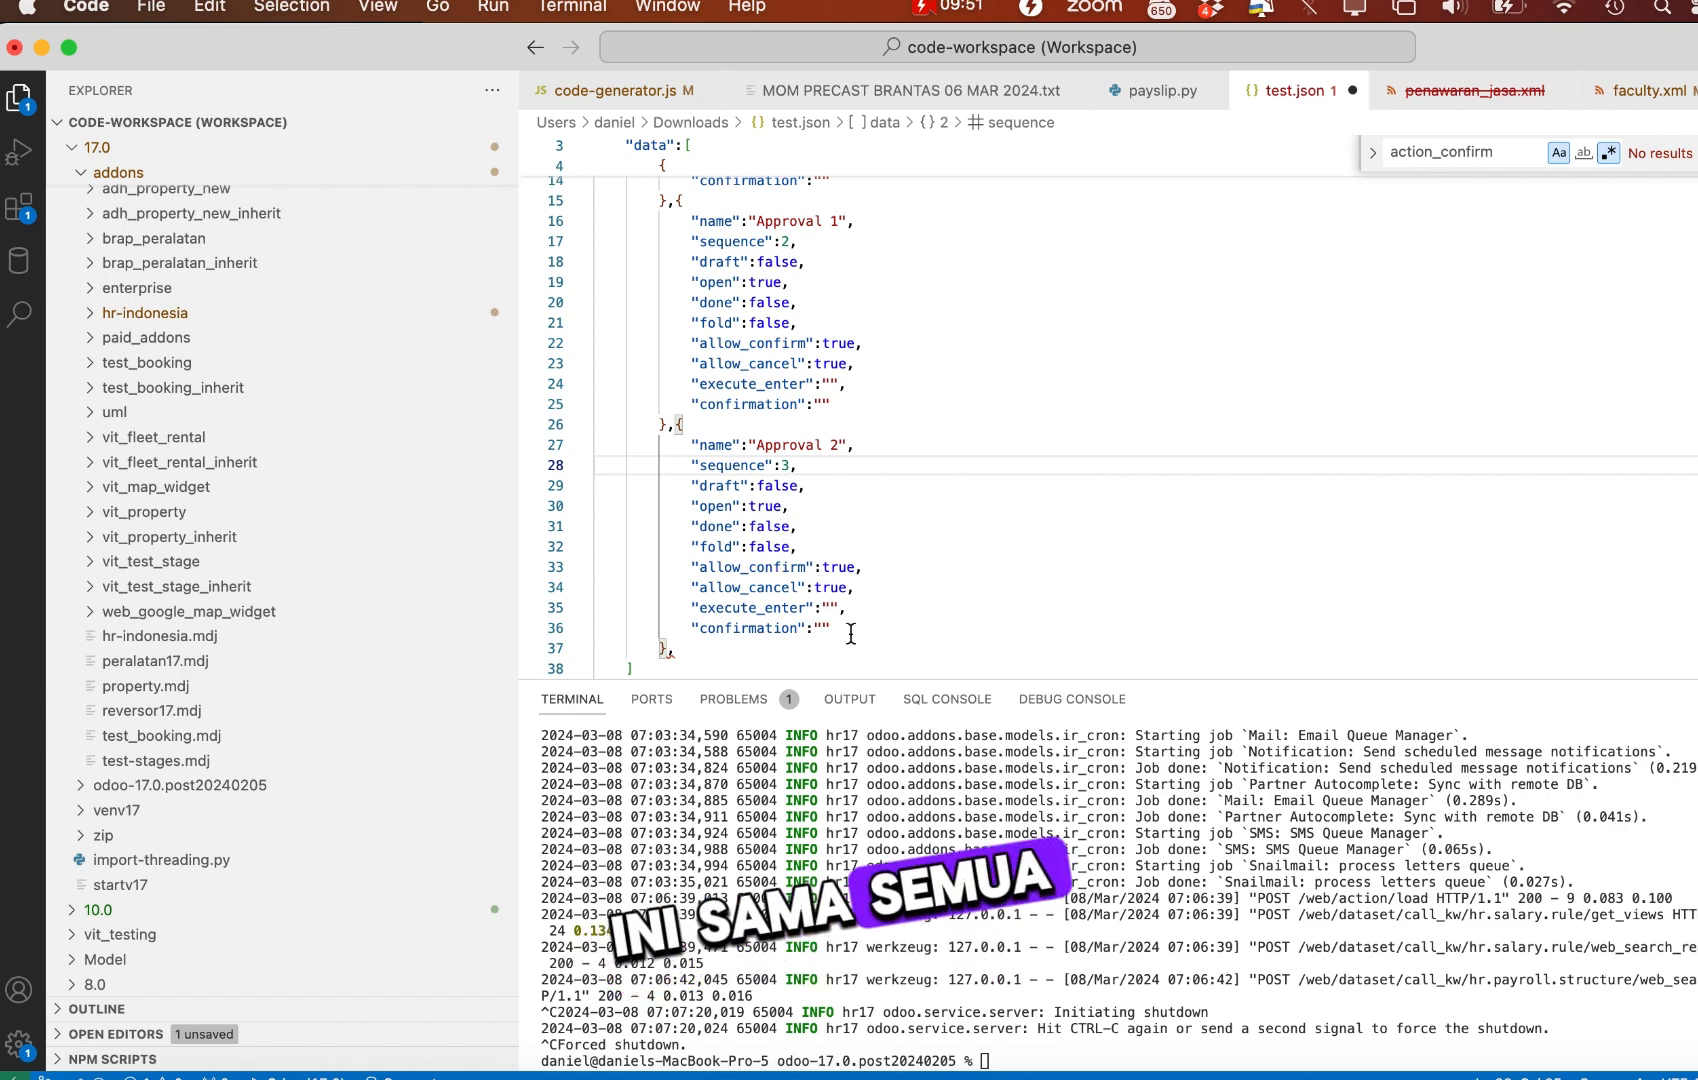
Duplicate the Approval 2 stage object and give the copy the name Done and sequence 4
left_click_drag(703, 648, 678, 426)
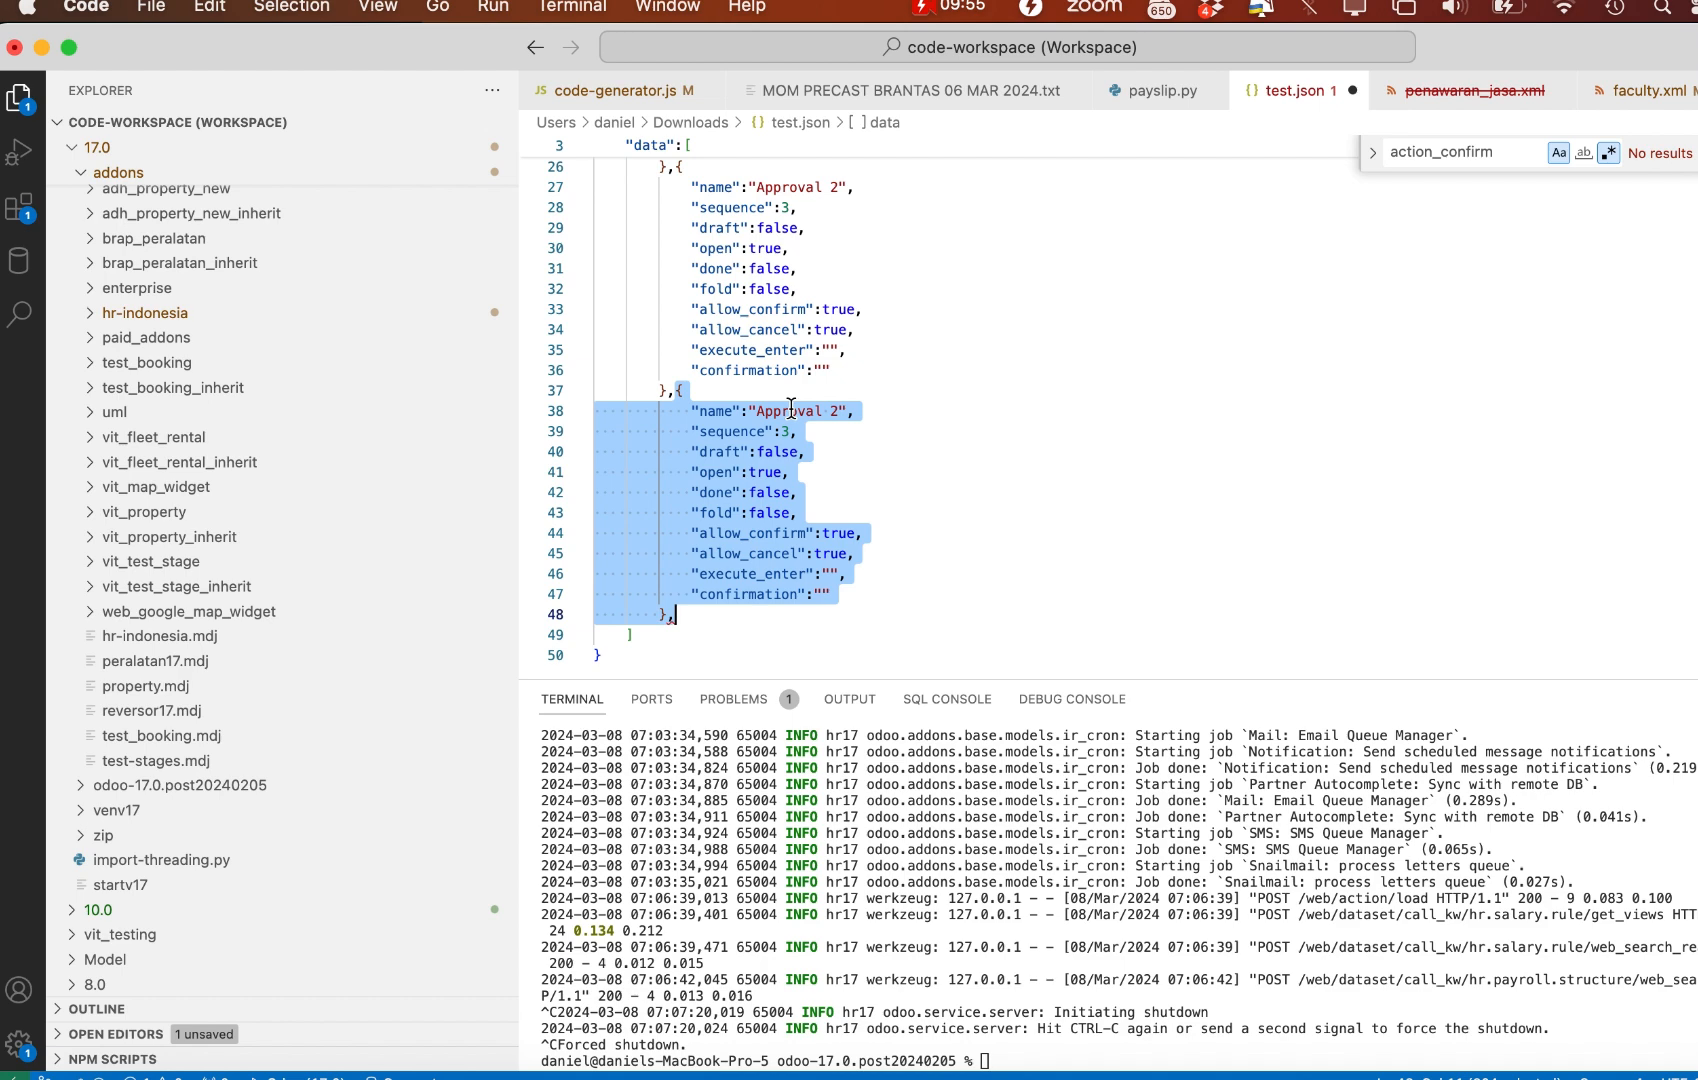
double_click(791, 410)
key("shift+Right")
key("shift+Right")
type("Do")
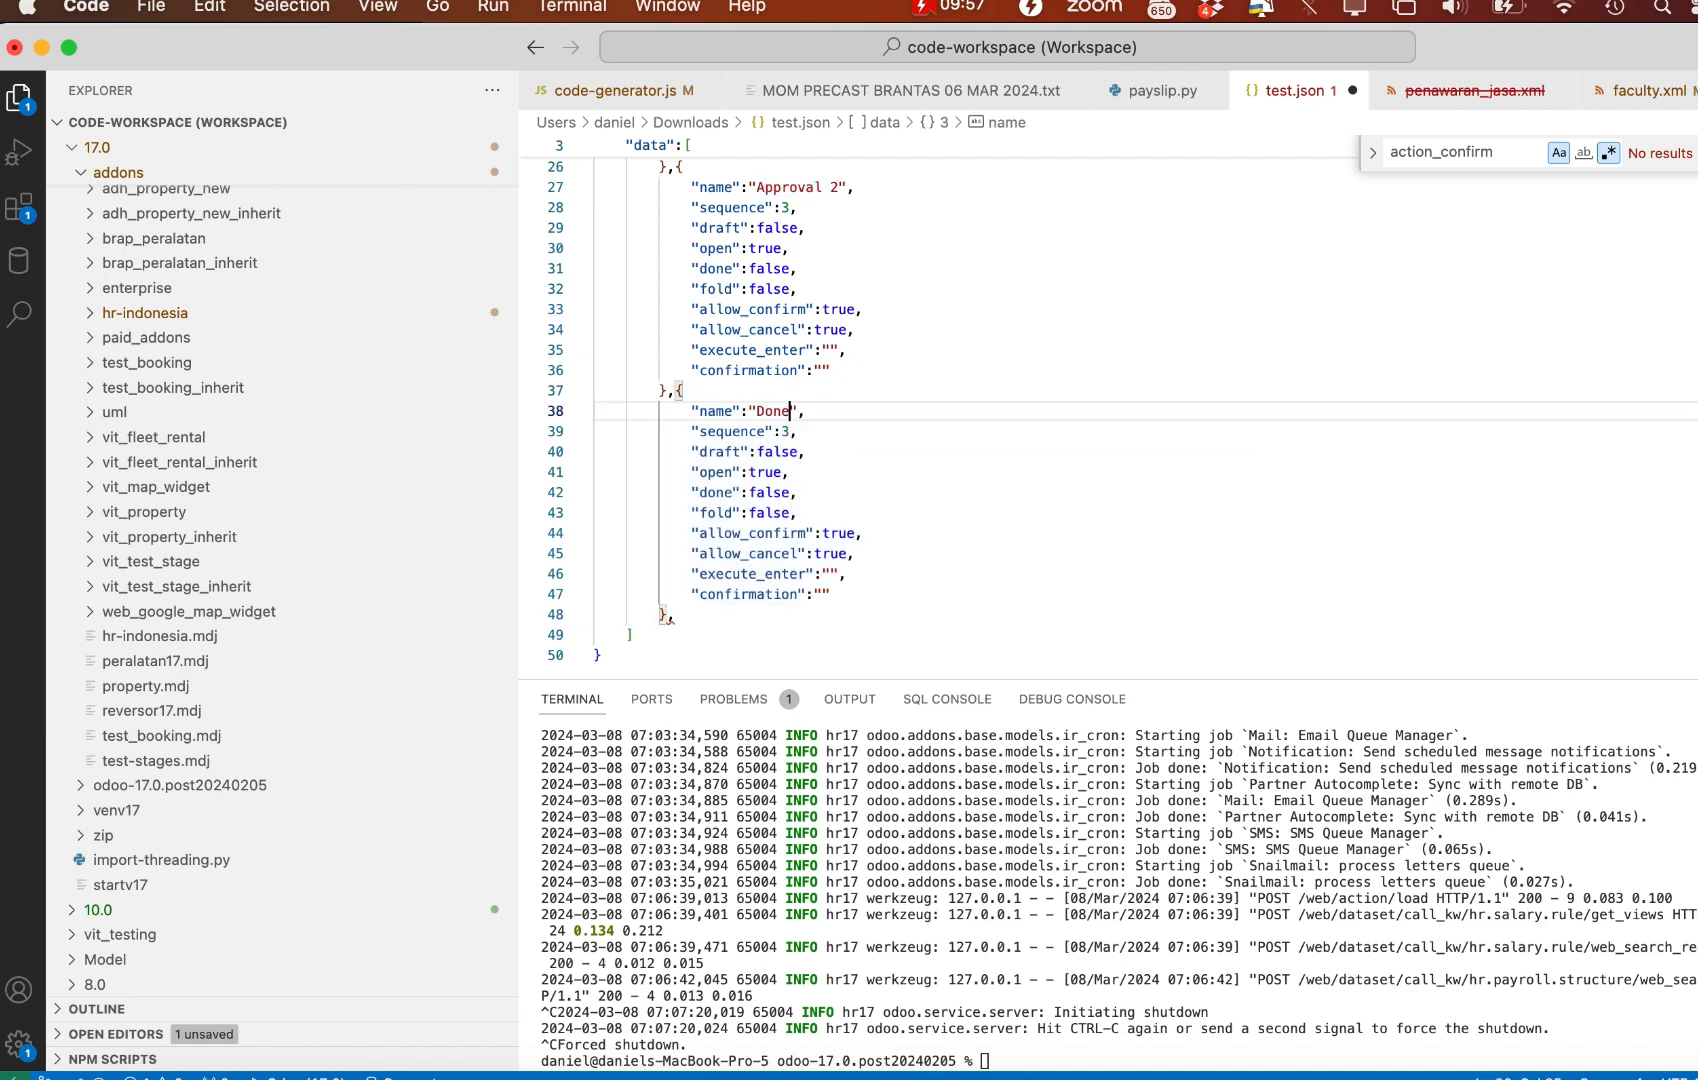
left_click(819, 431)
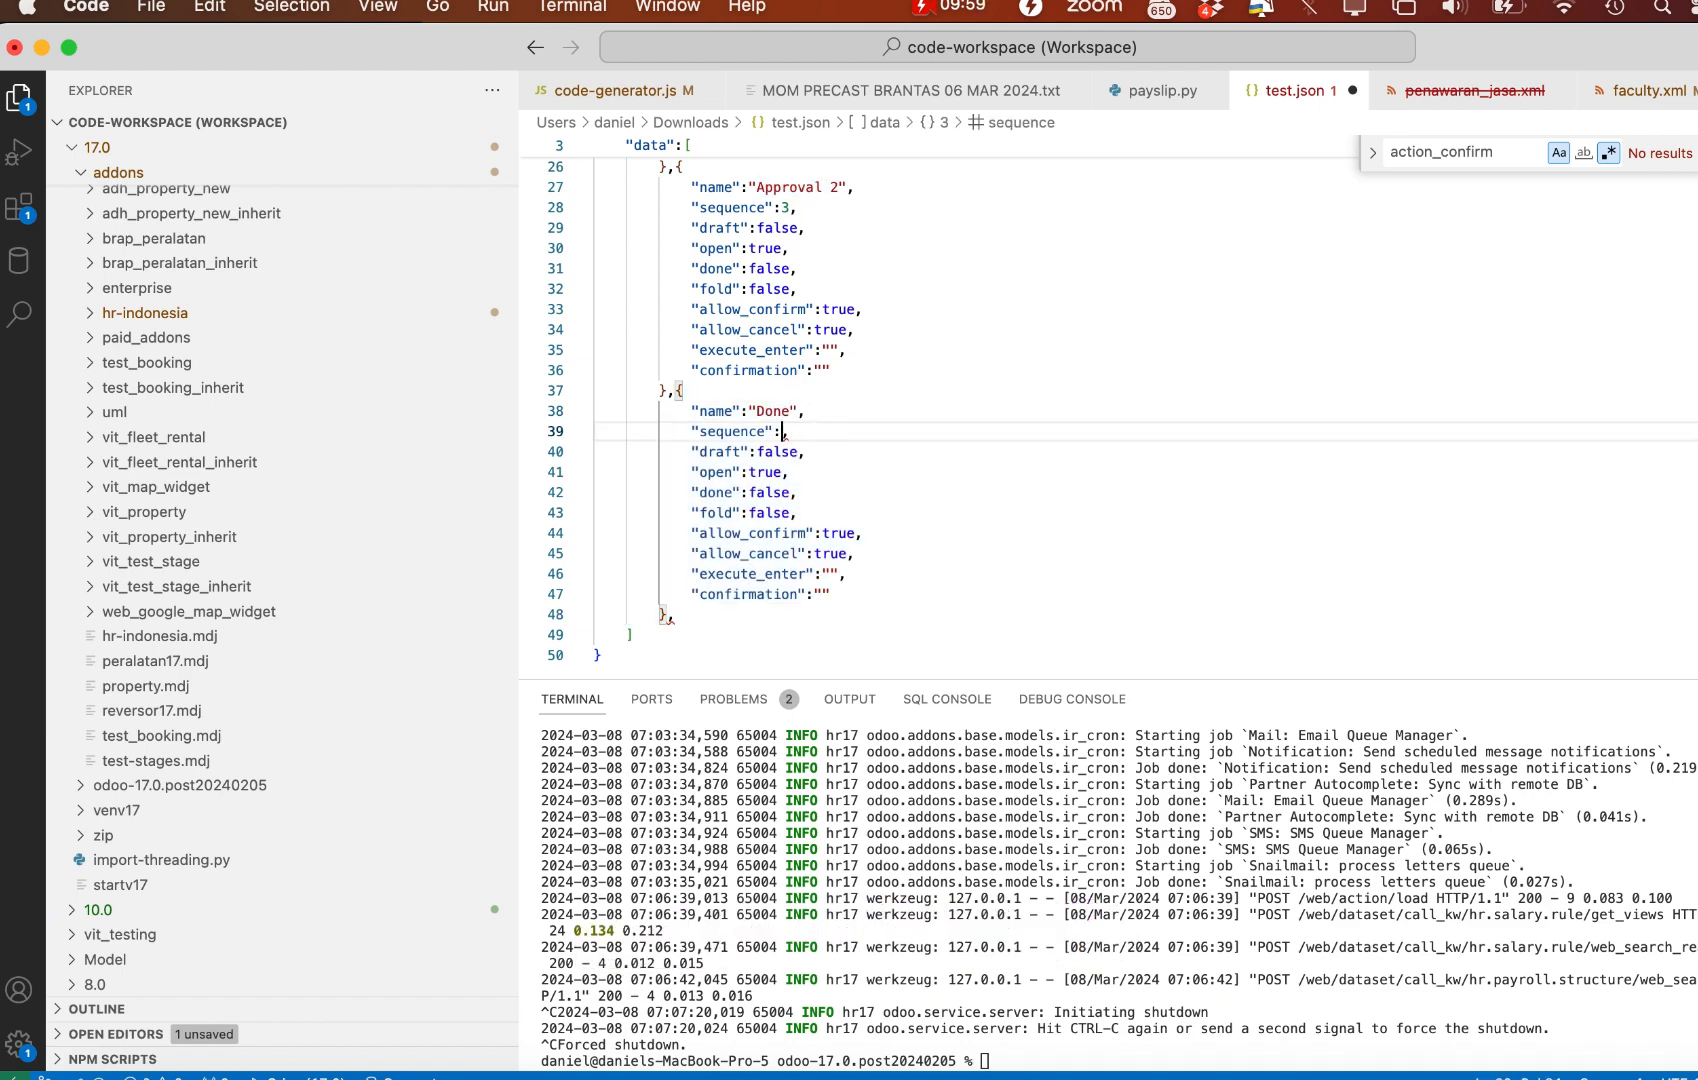
type("4,")
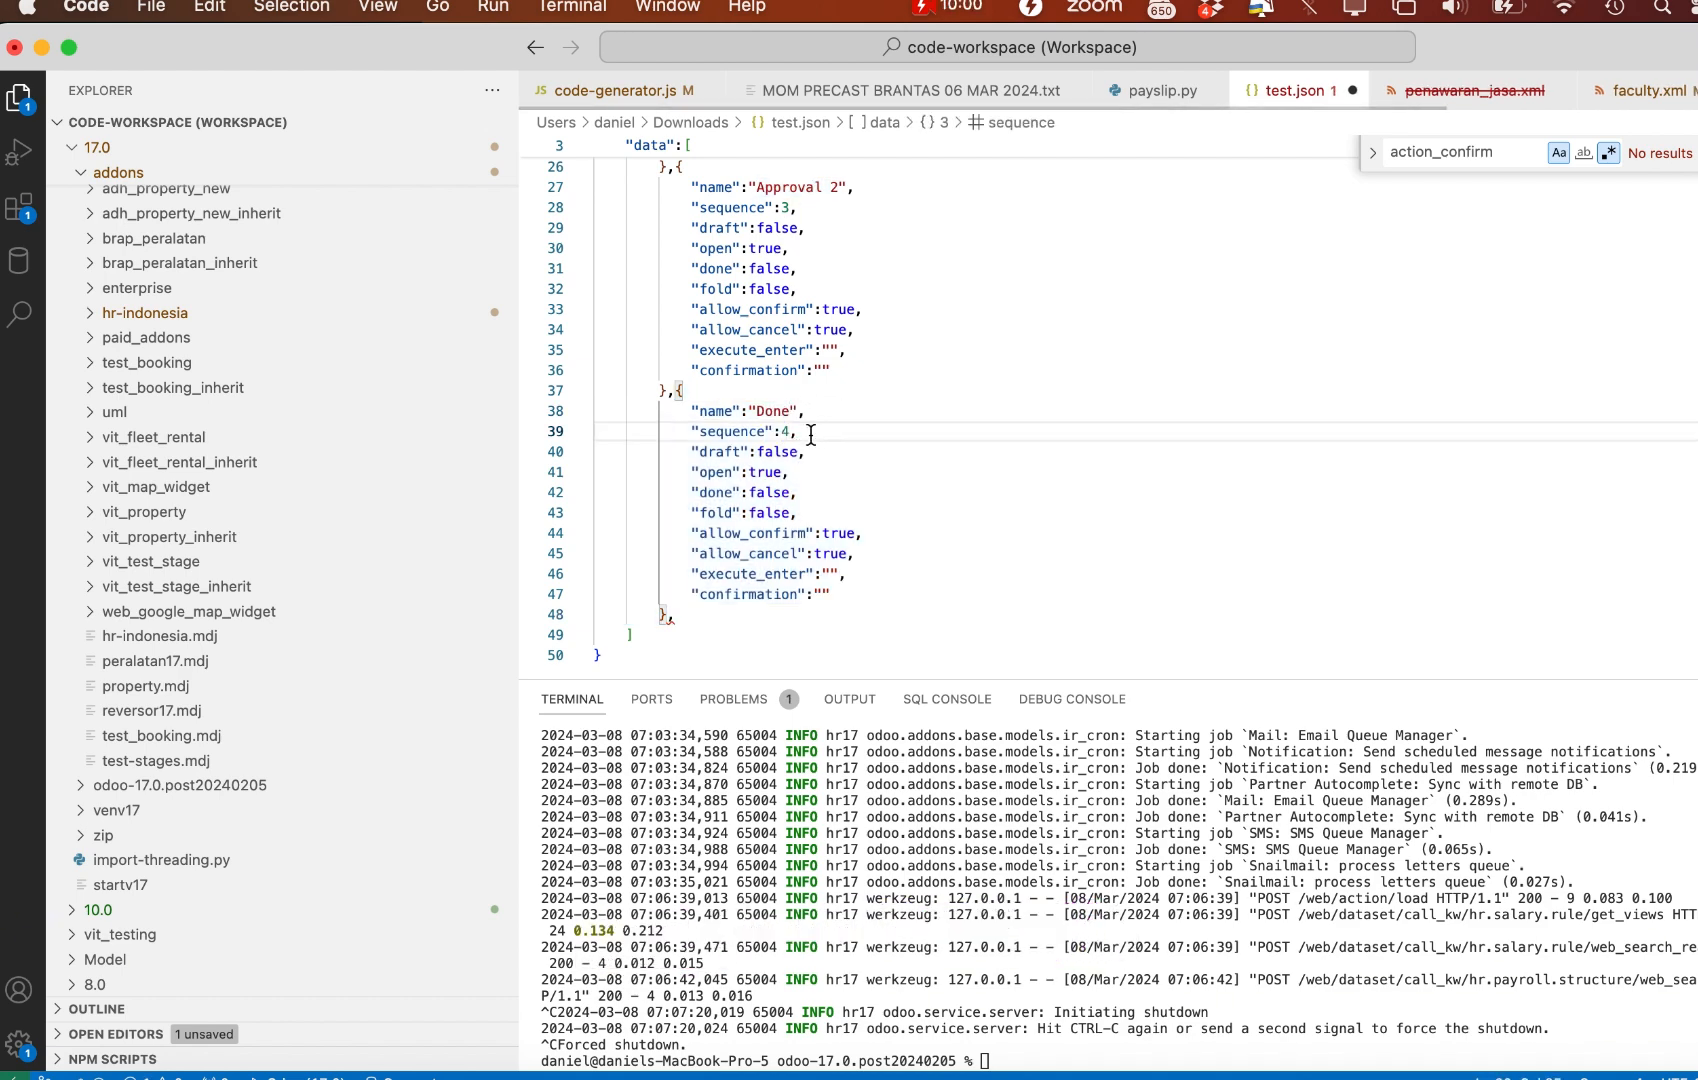
Set the Done stage's open flag to false and its done flag to true
double_click(765, 472)
type("t")
key("BackSpace")
type("false")
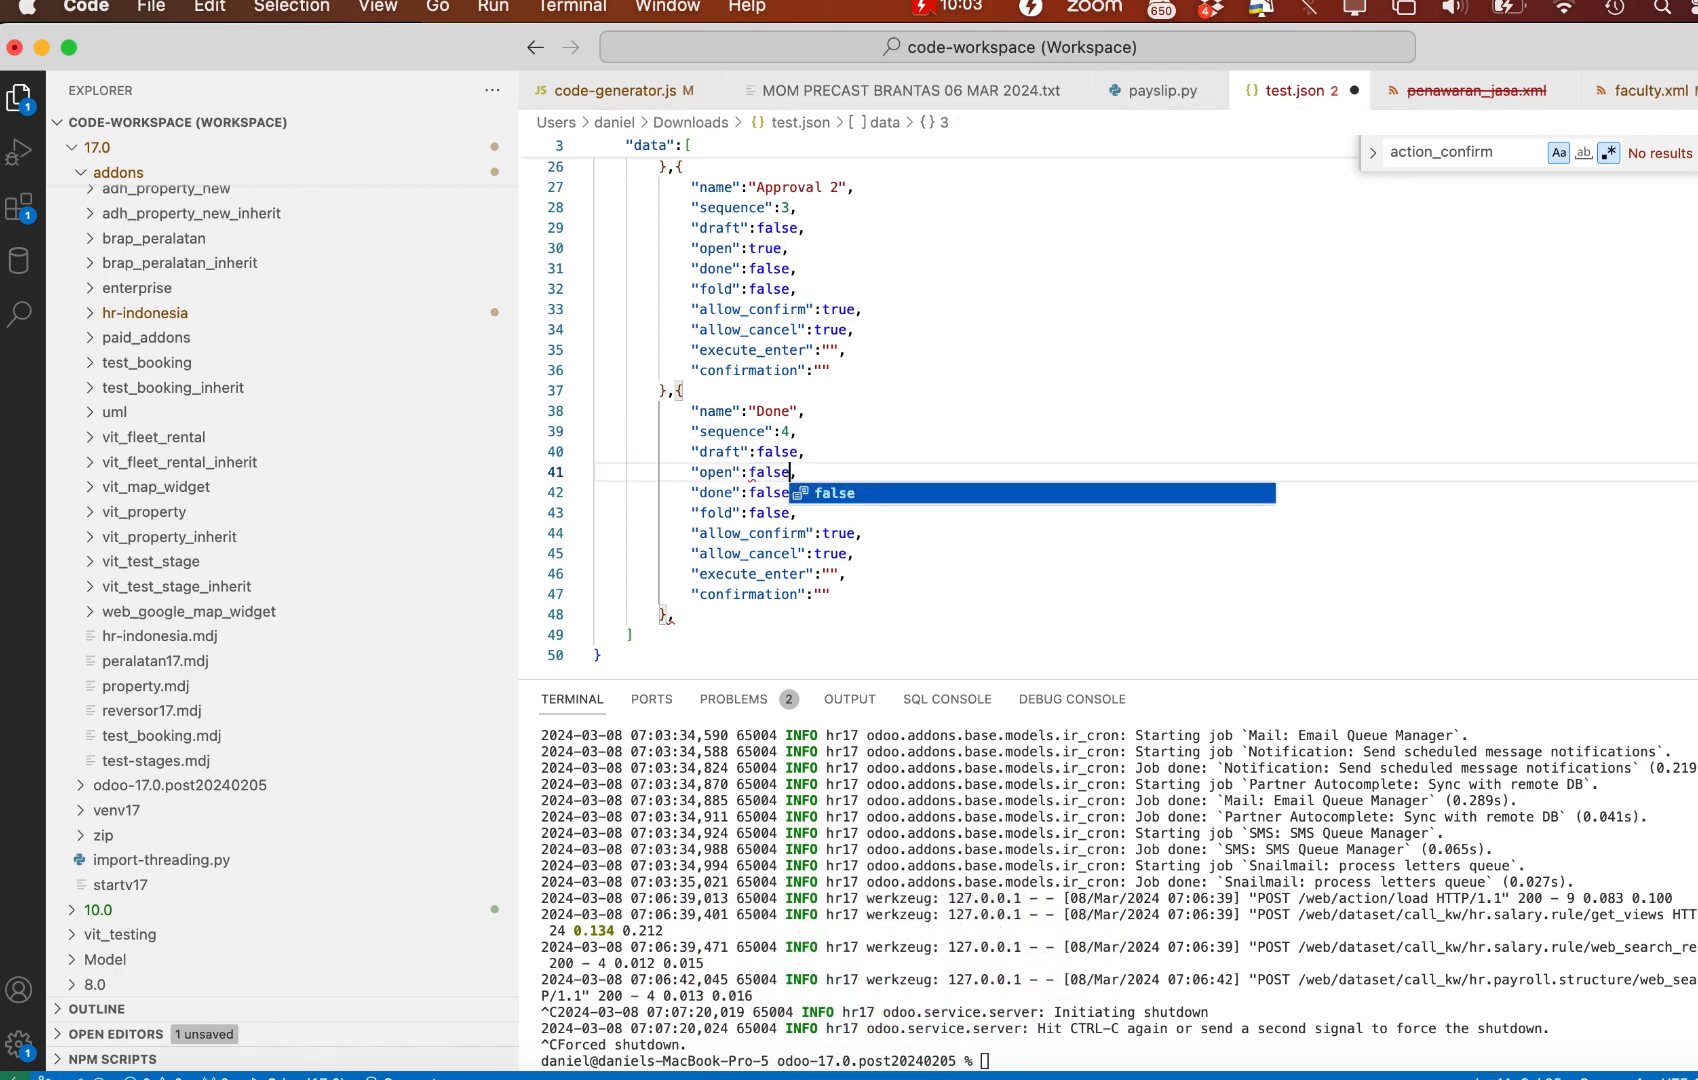
double_click(766, 492)
type("true,")
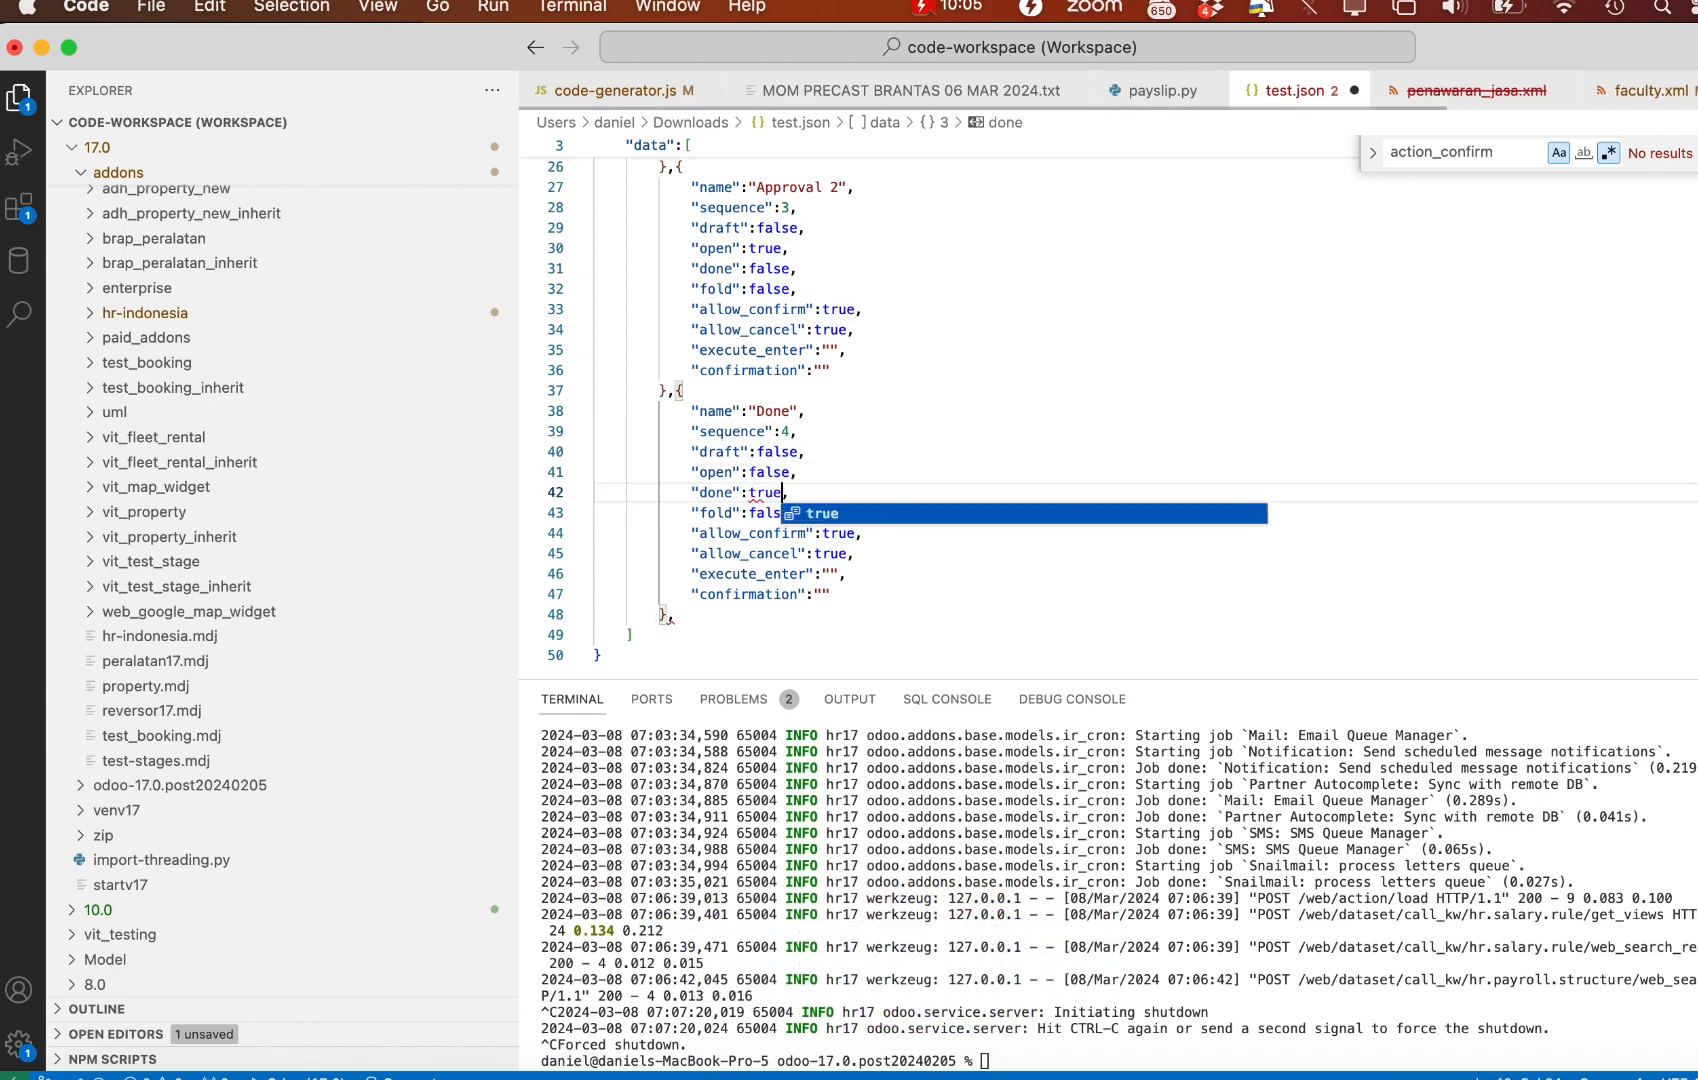
left_click(891, 413)
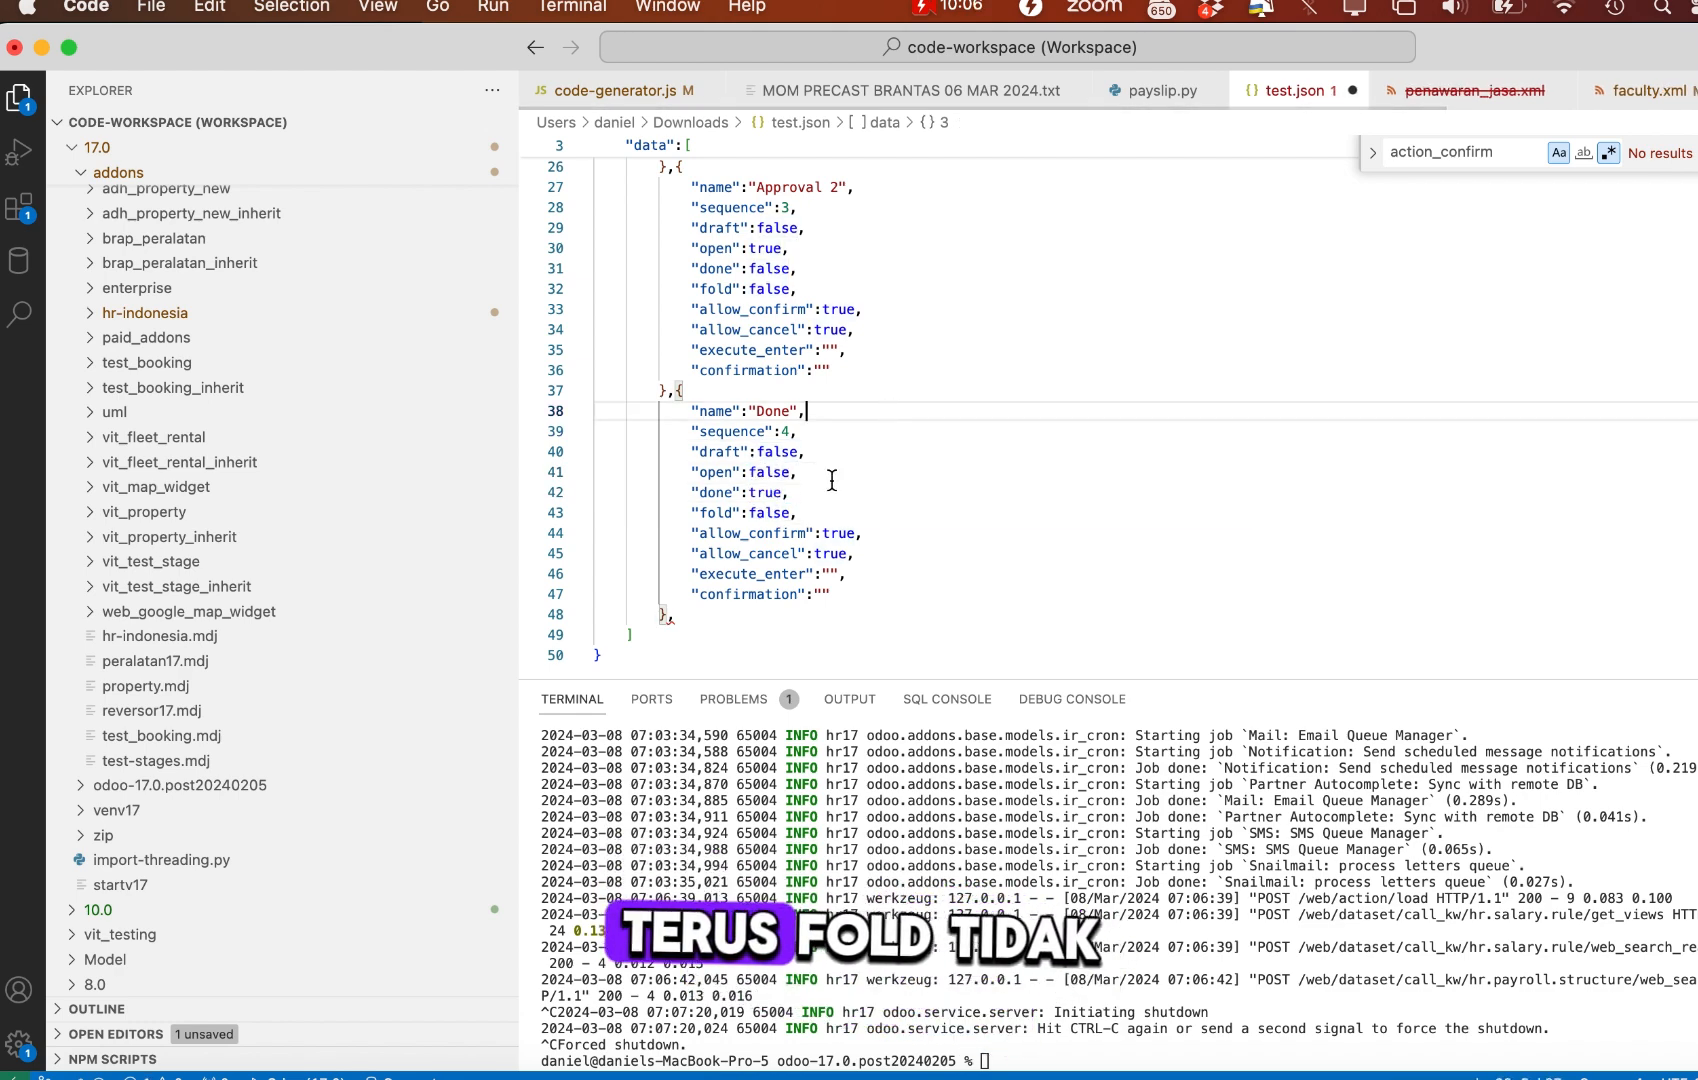
Set both allow_confirm and allow_cancel to false for the Done stage
double_click(838, 533)
type("false")
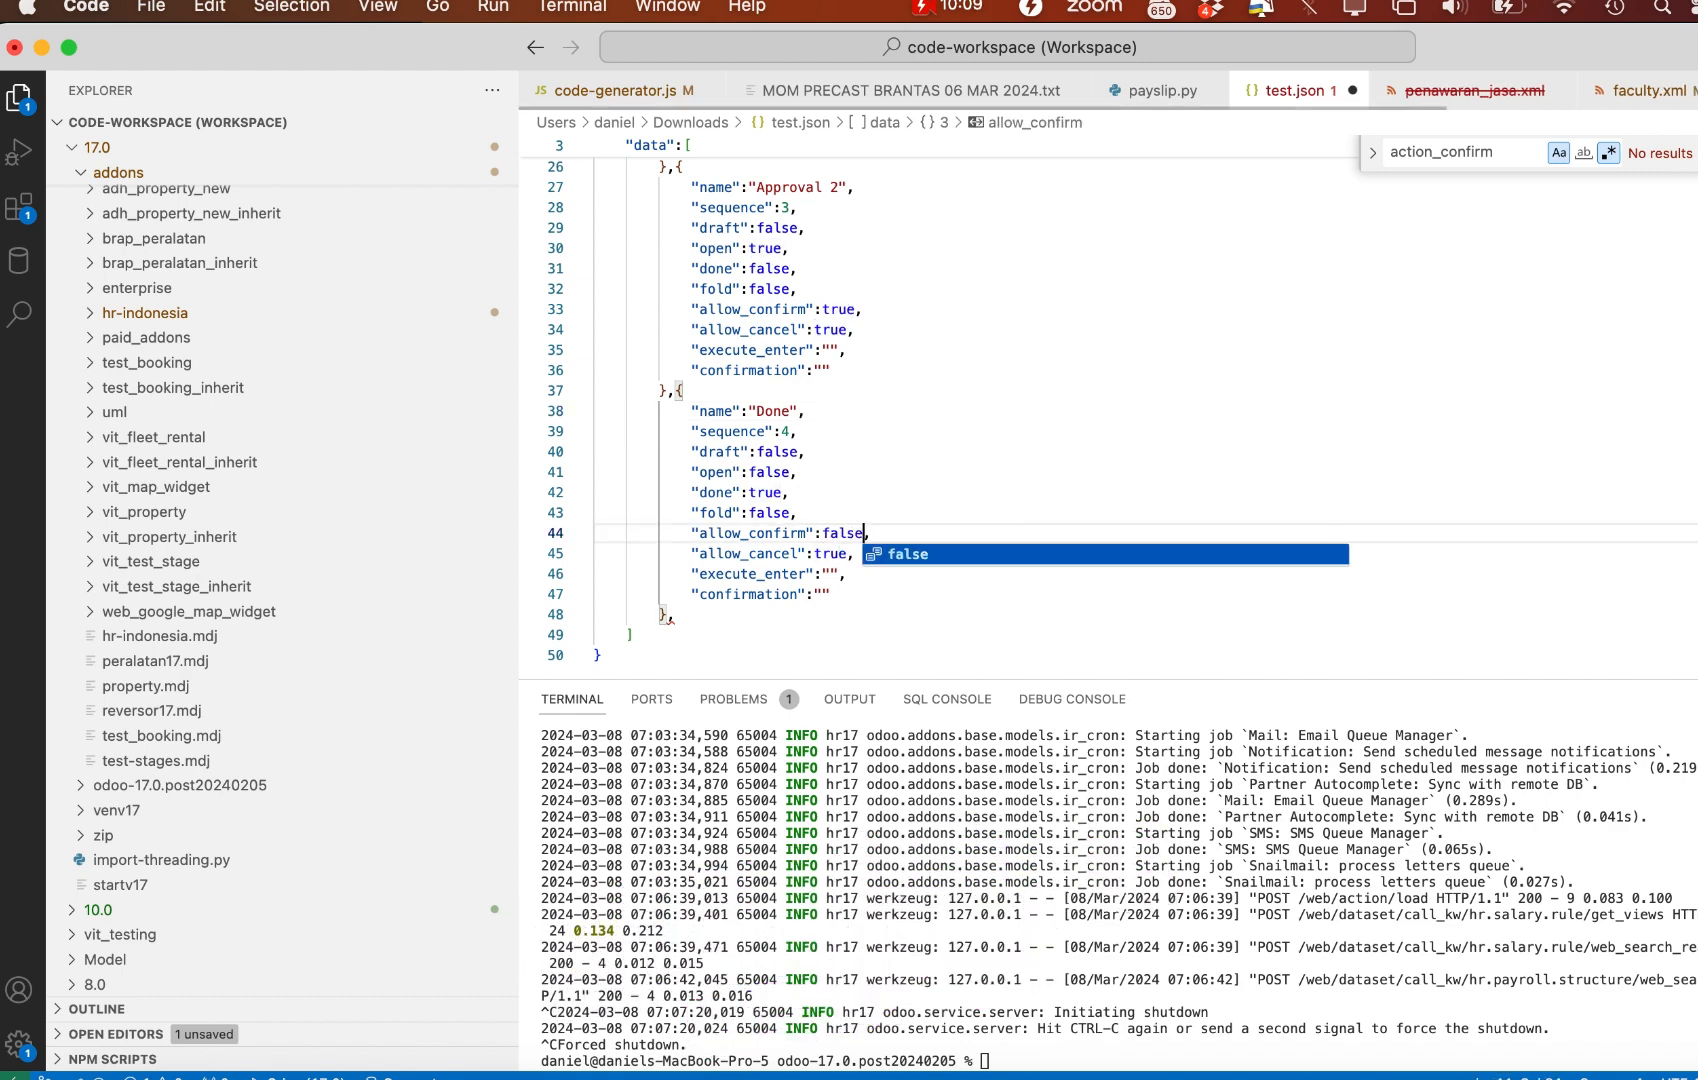
left_click(907, 443)
double_click(838, 553)
type("ffalse")
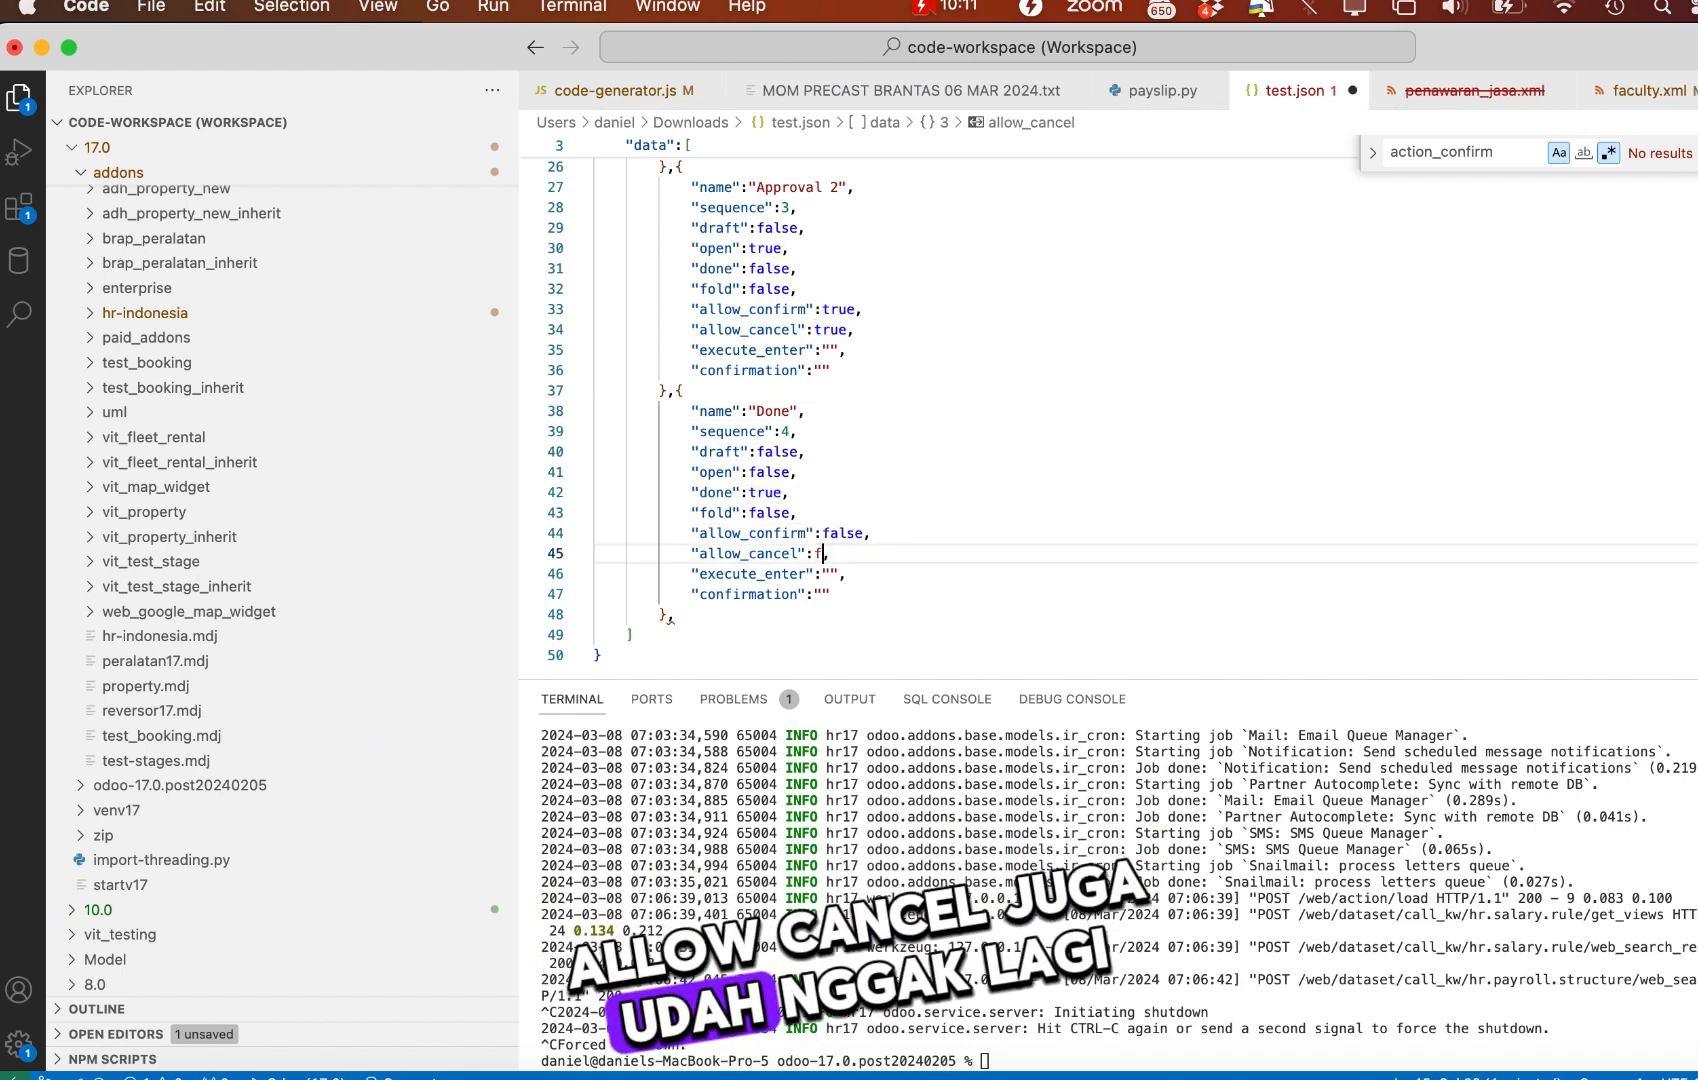
double_click(840, 553)
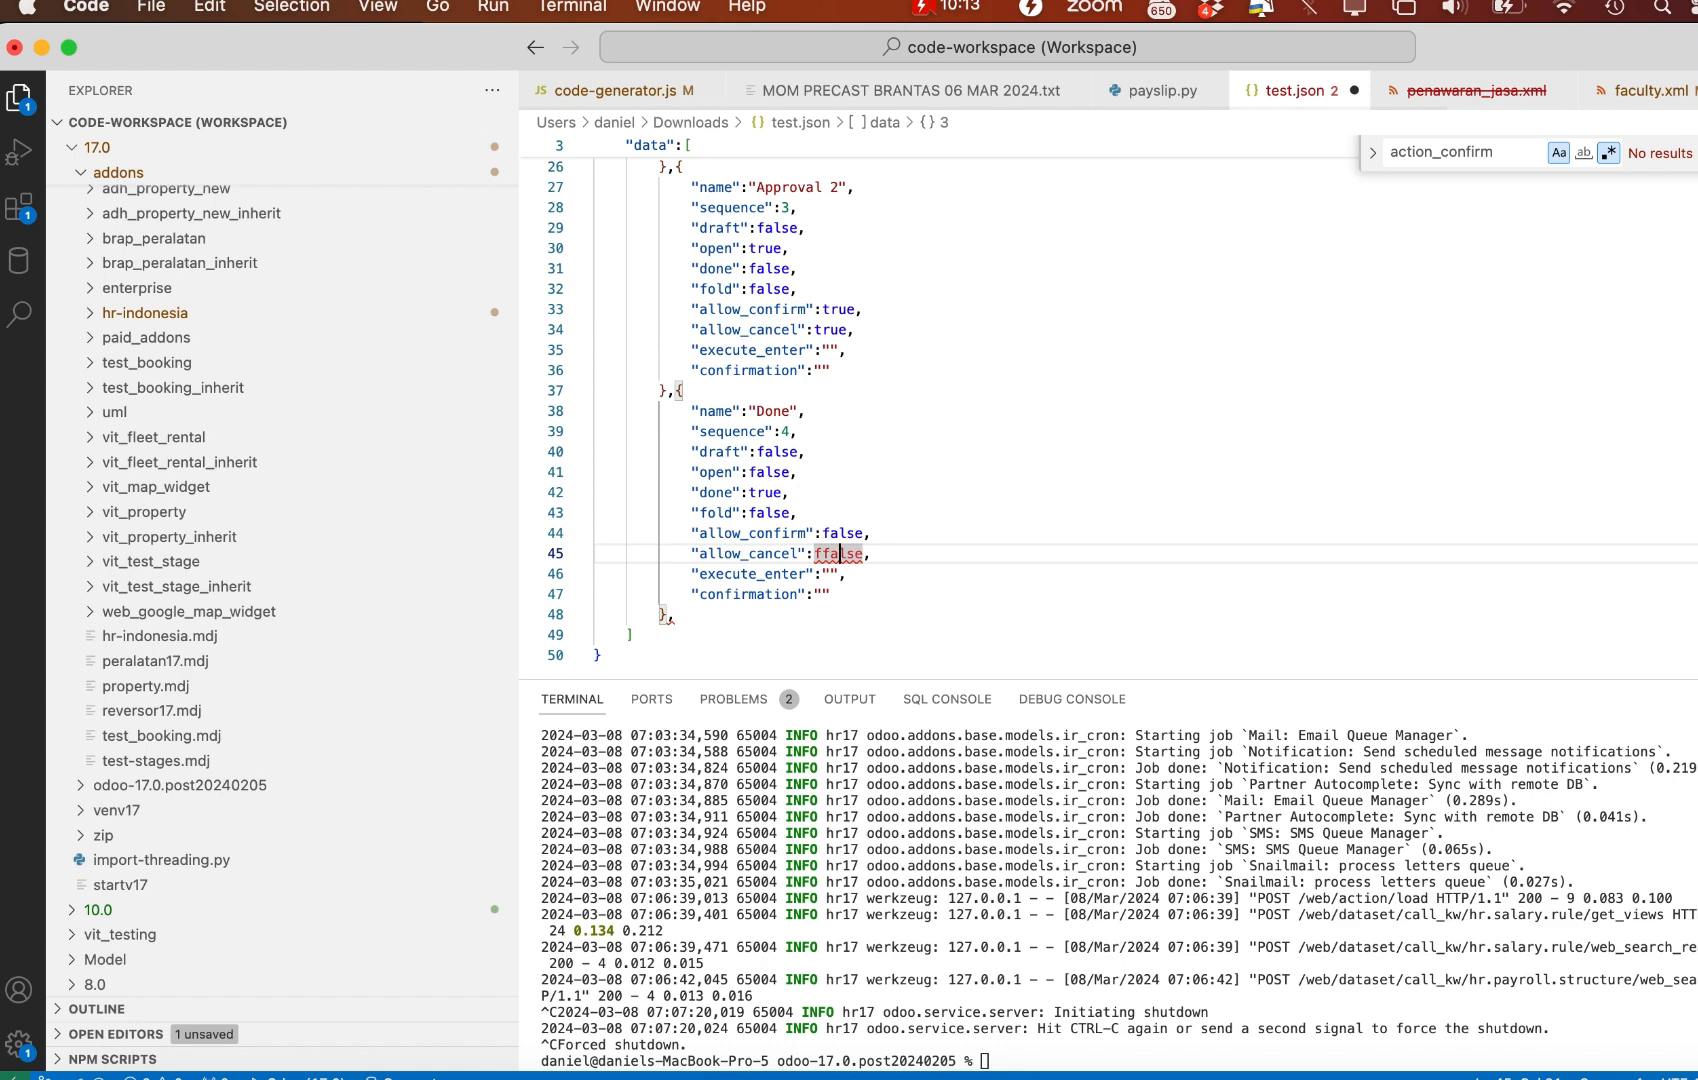
left_click(968, 451)
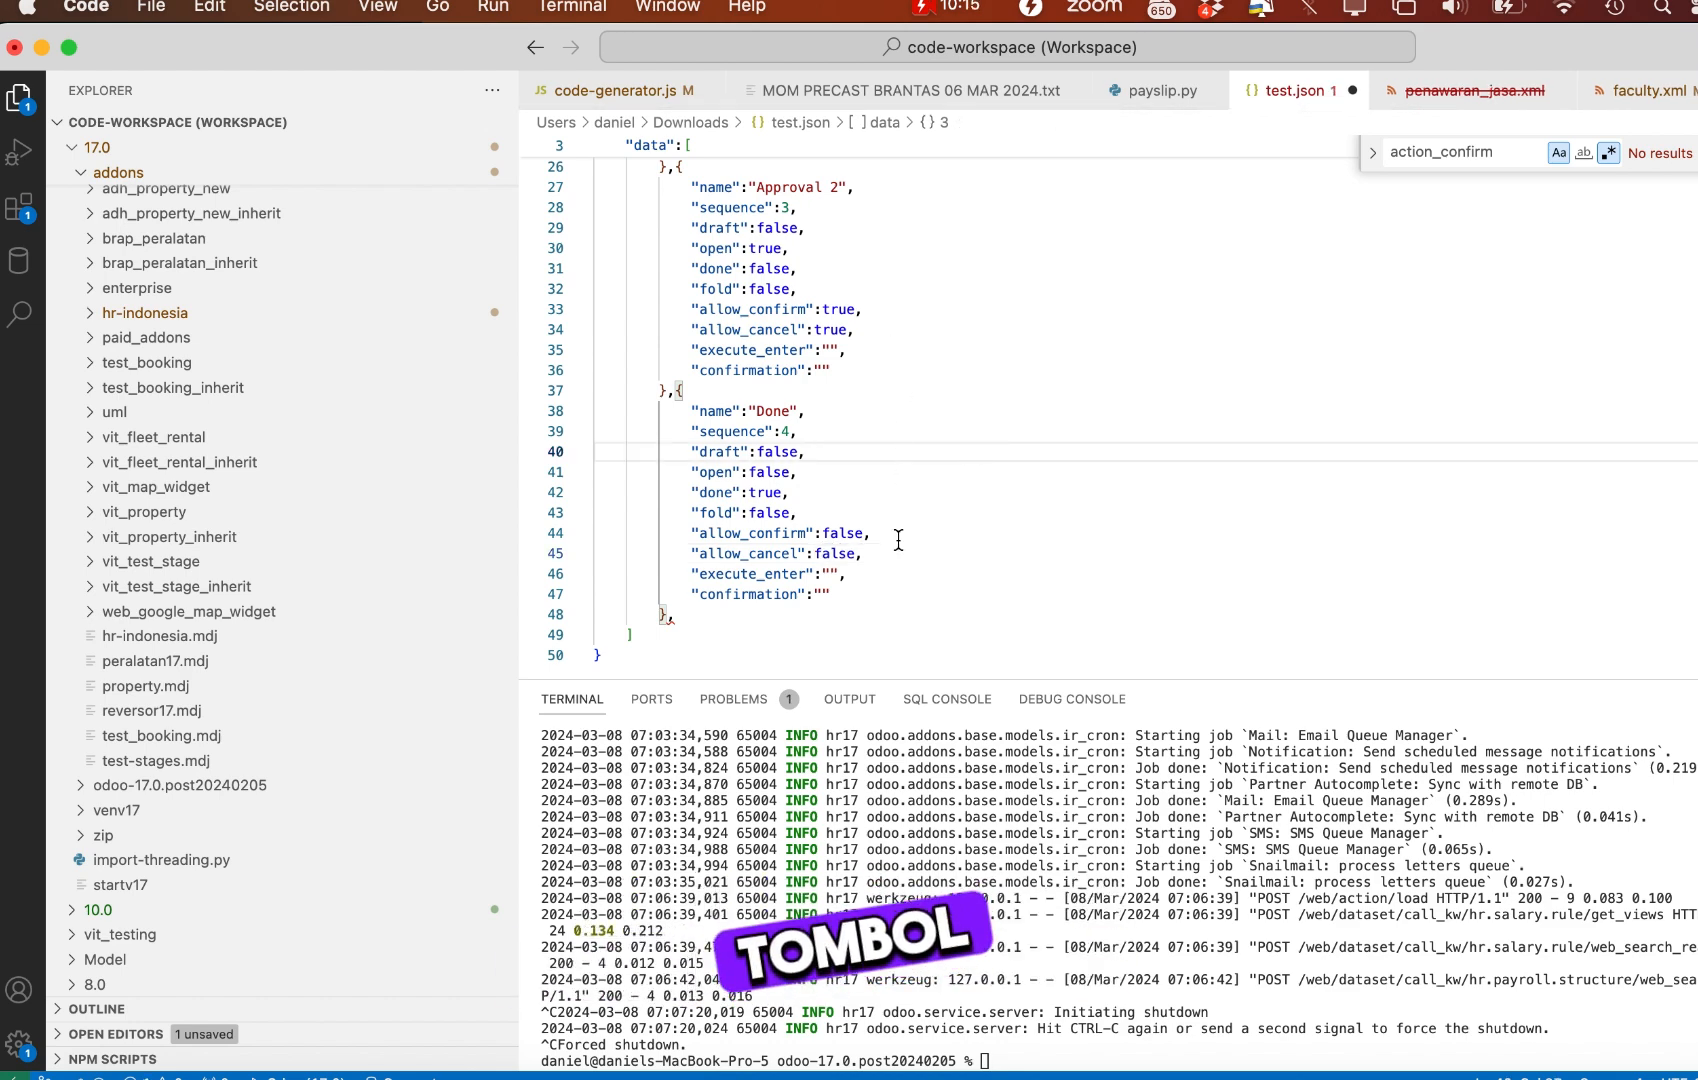
Remove the trailing comma after the Done stage object in test.json
left_click(824, 572)
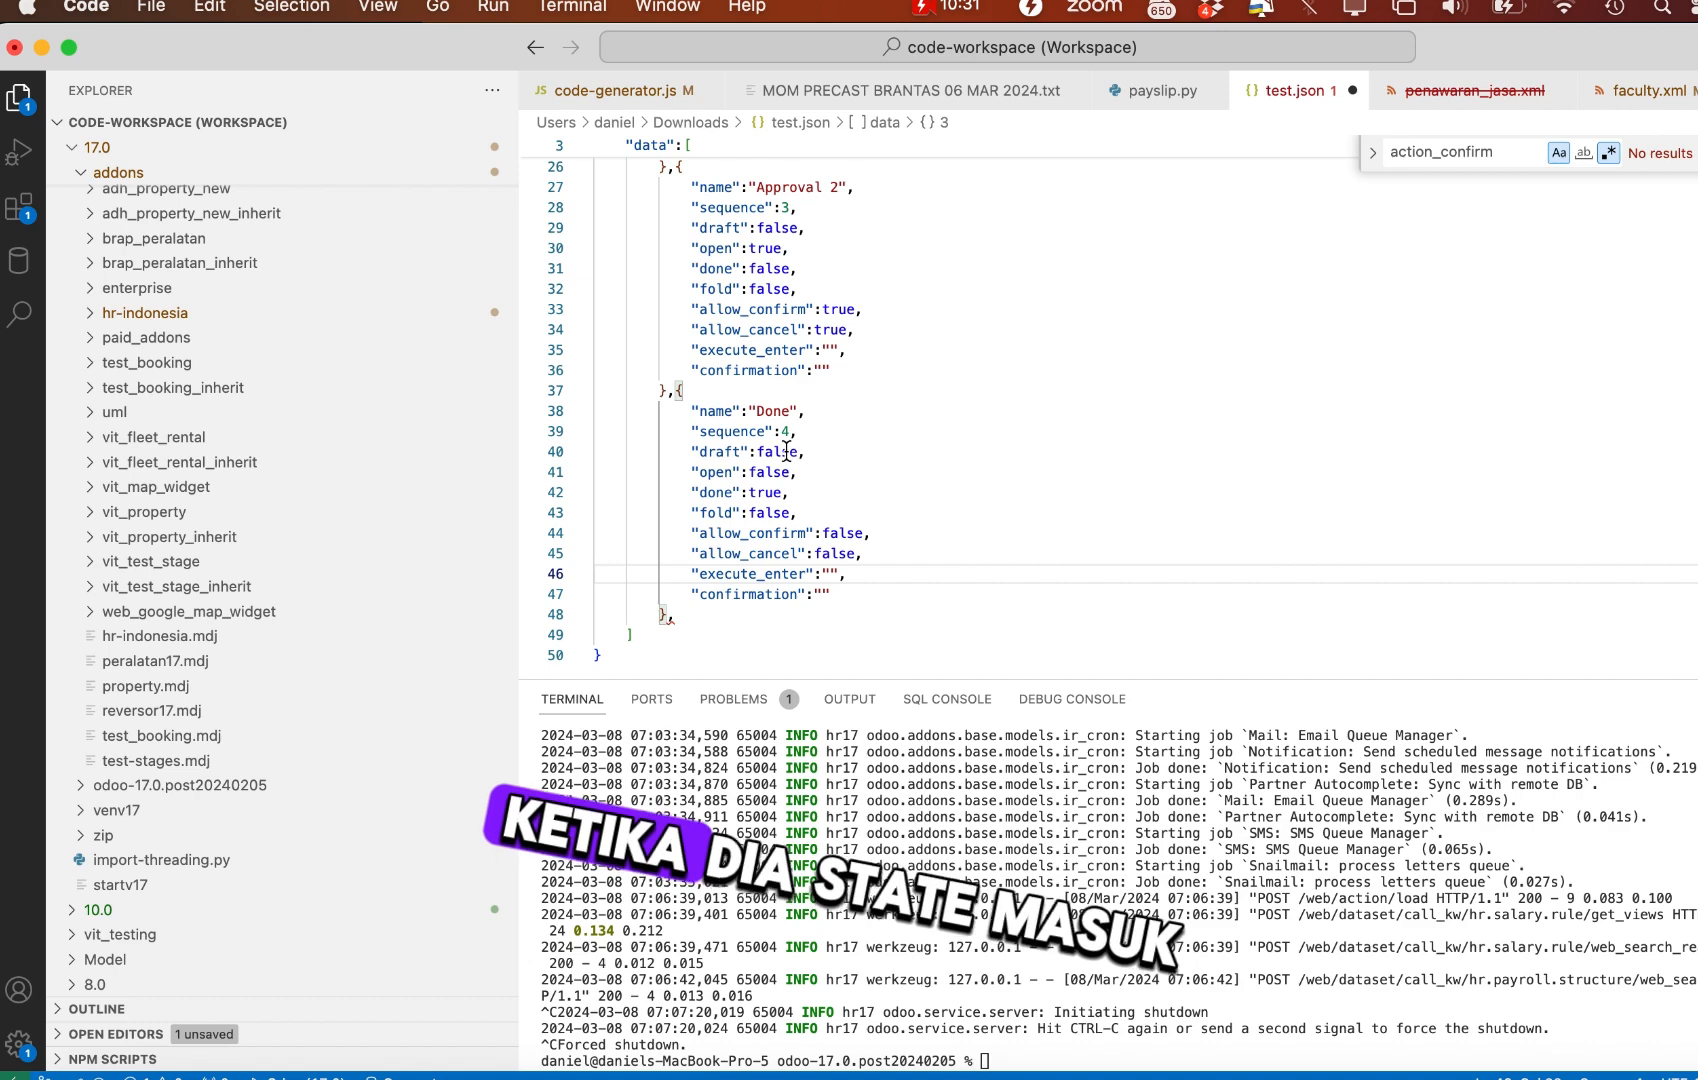
left_click(712, 626)
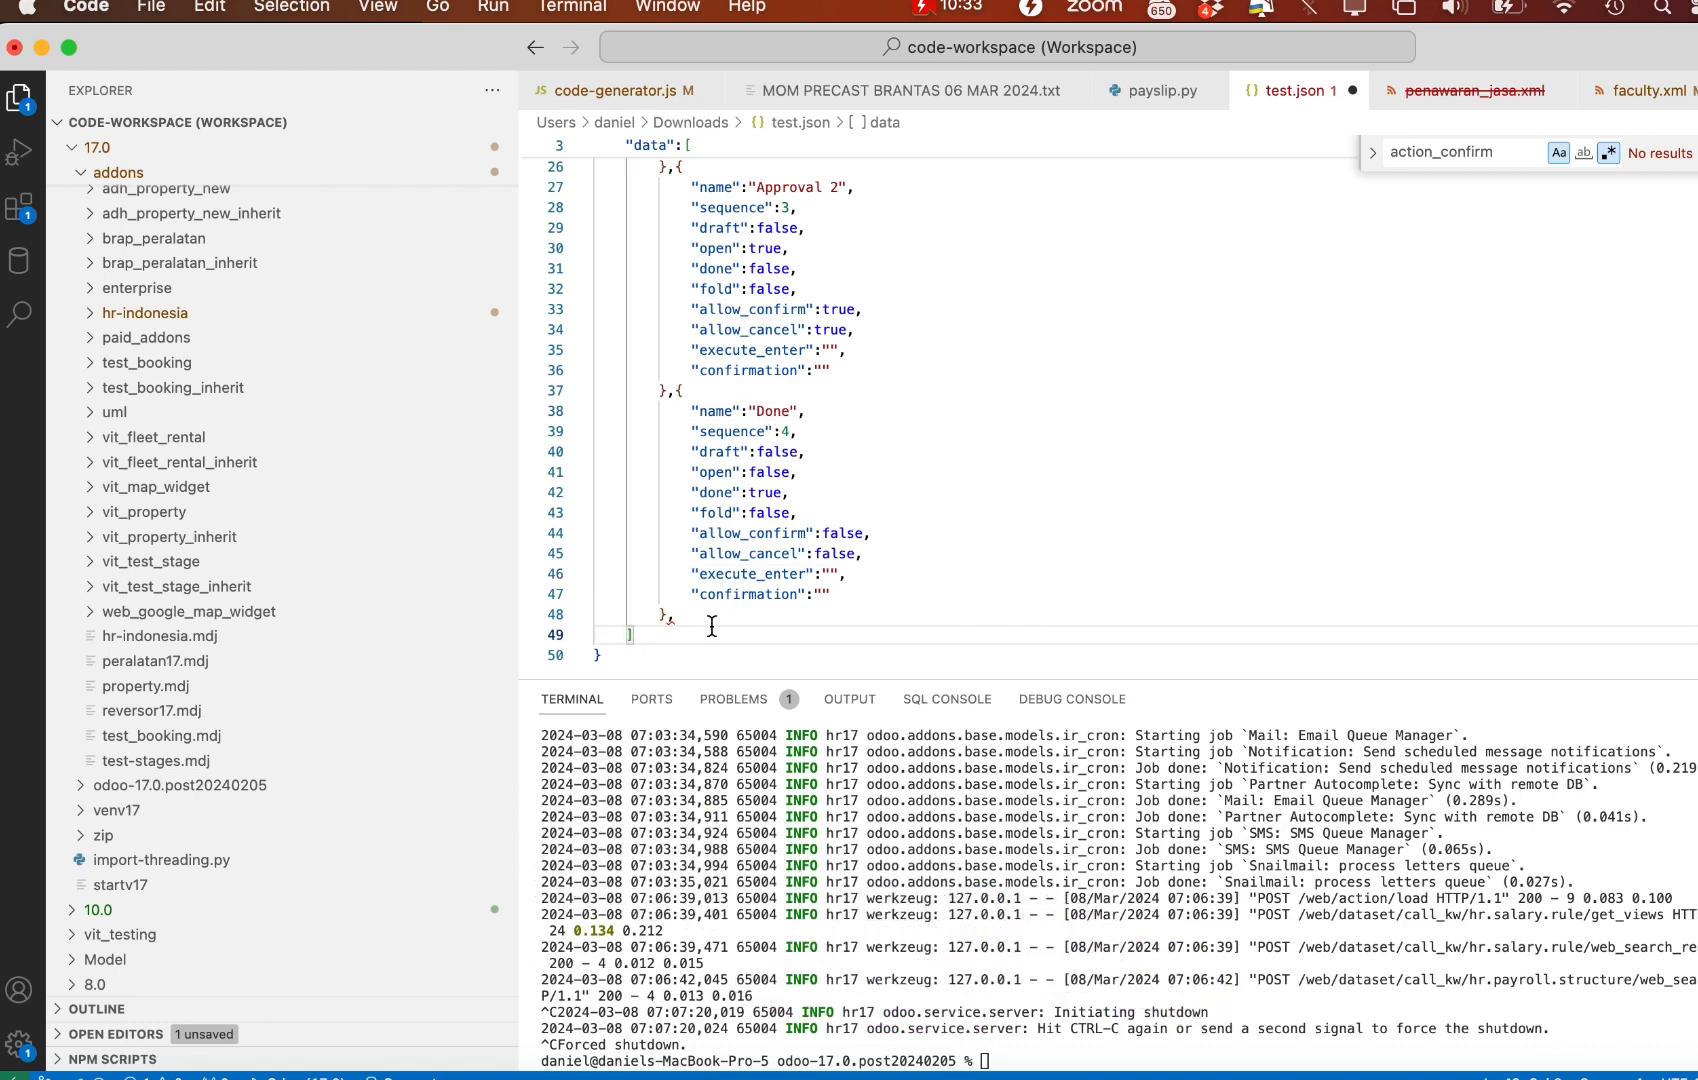
key("Left")
key("BackSpace")
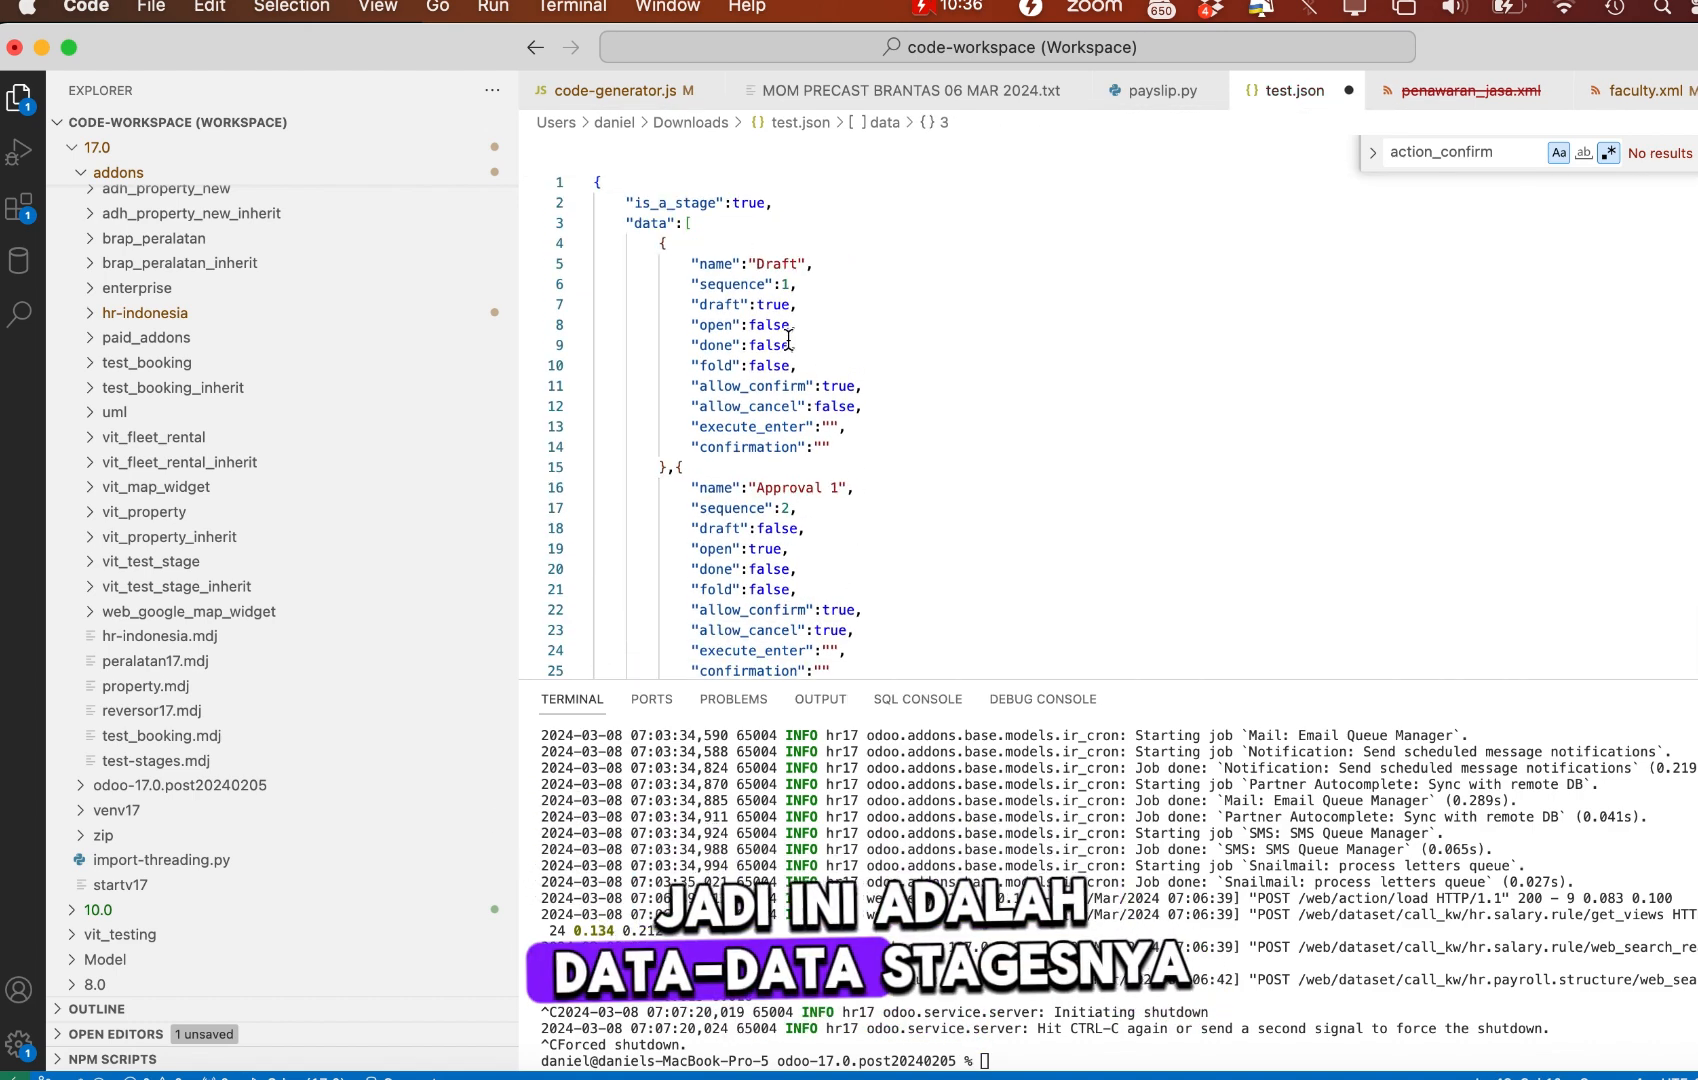
Copy the entire test.json content, replace the penawaran_stage class documentation with it in StarUML, and save the model
scroll(785, 341, "down", 10)
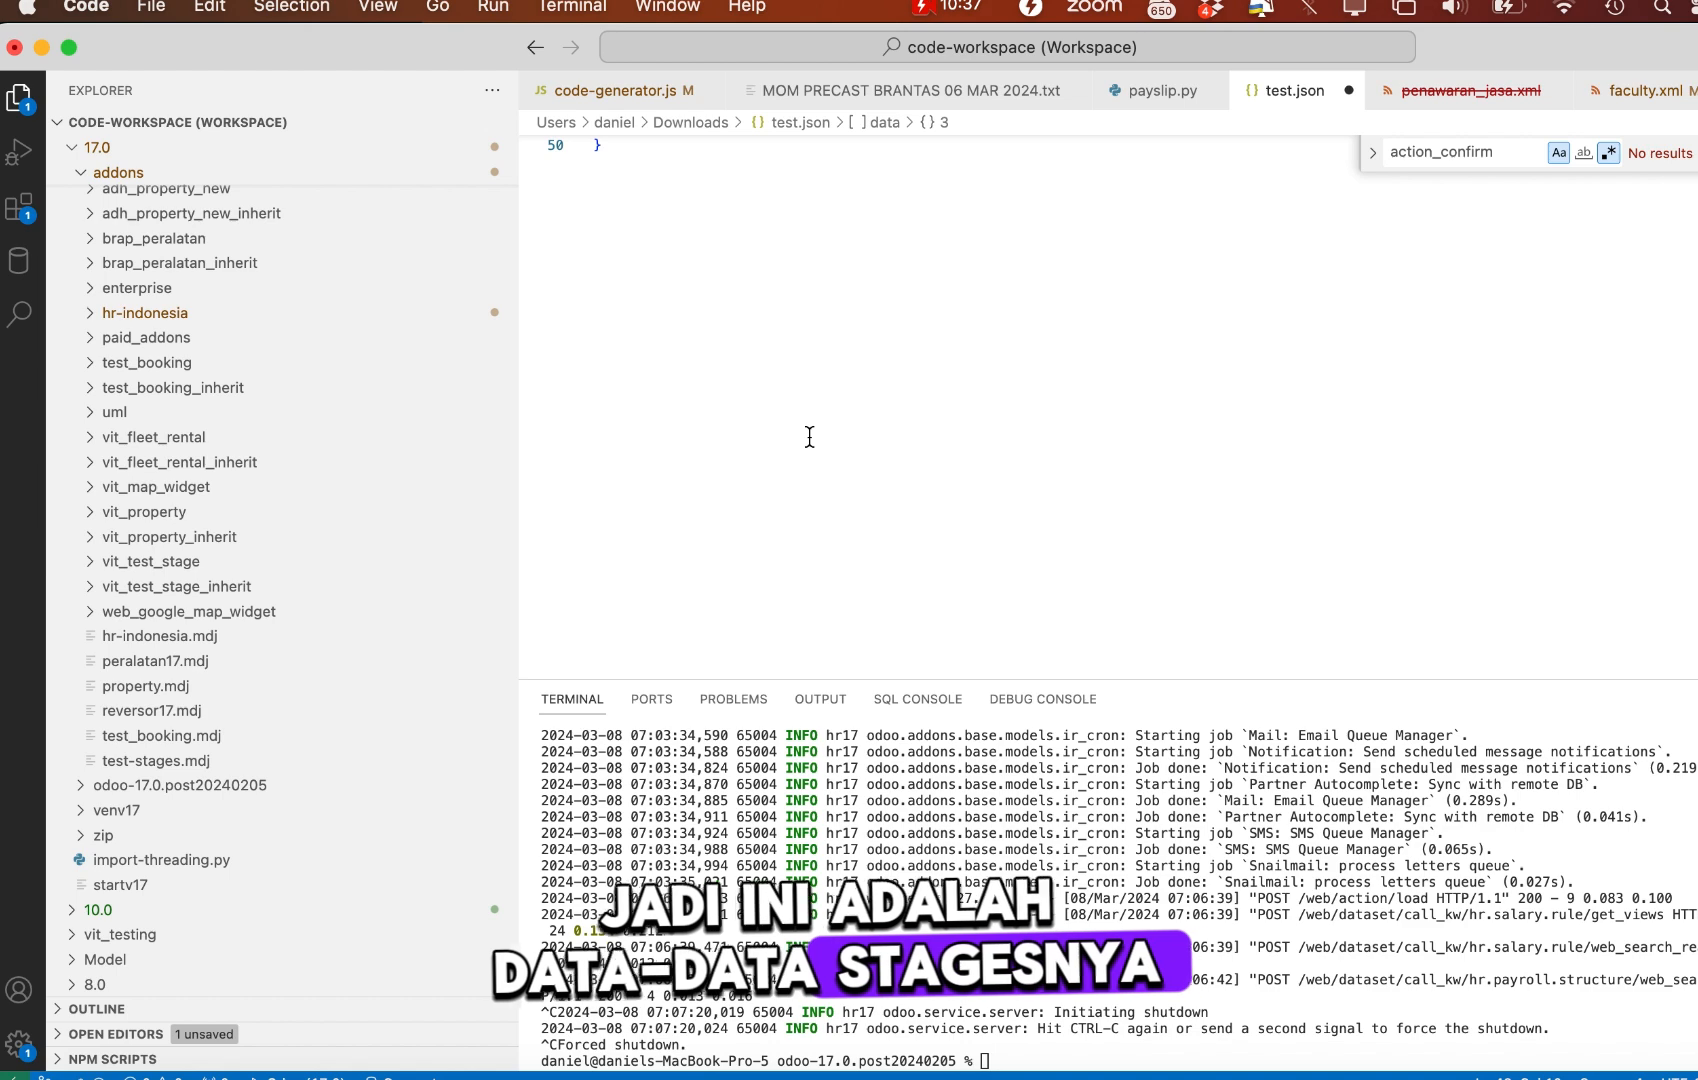
scroll(810, 437, "up", 10)
key("super+a")
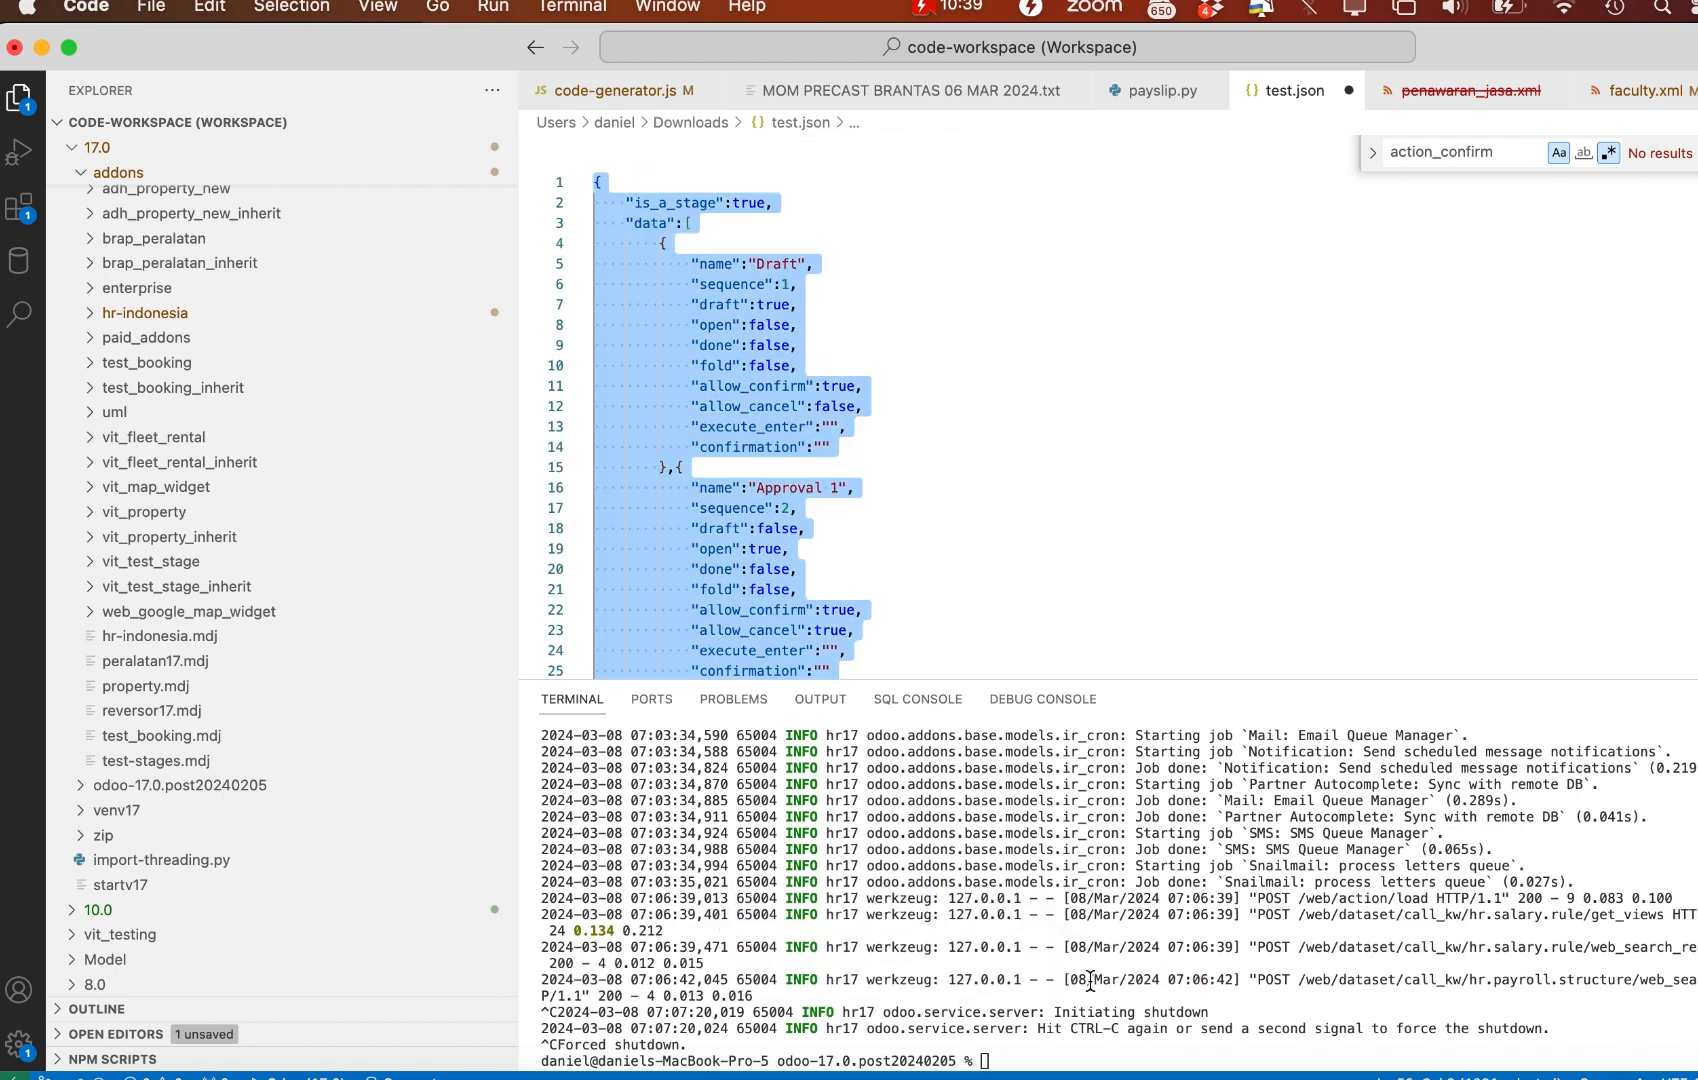
left_click(1300, 1068)
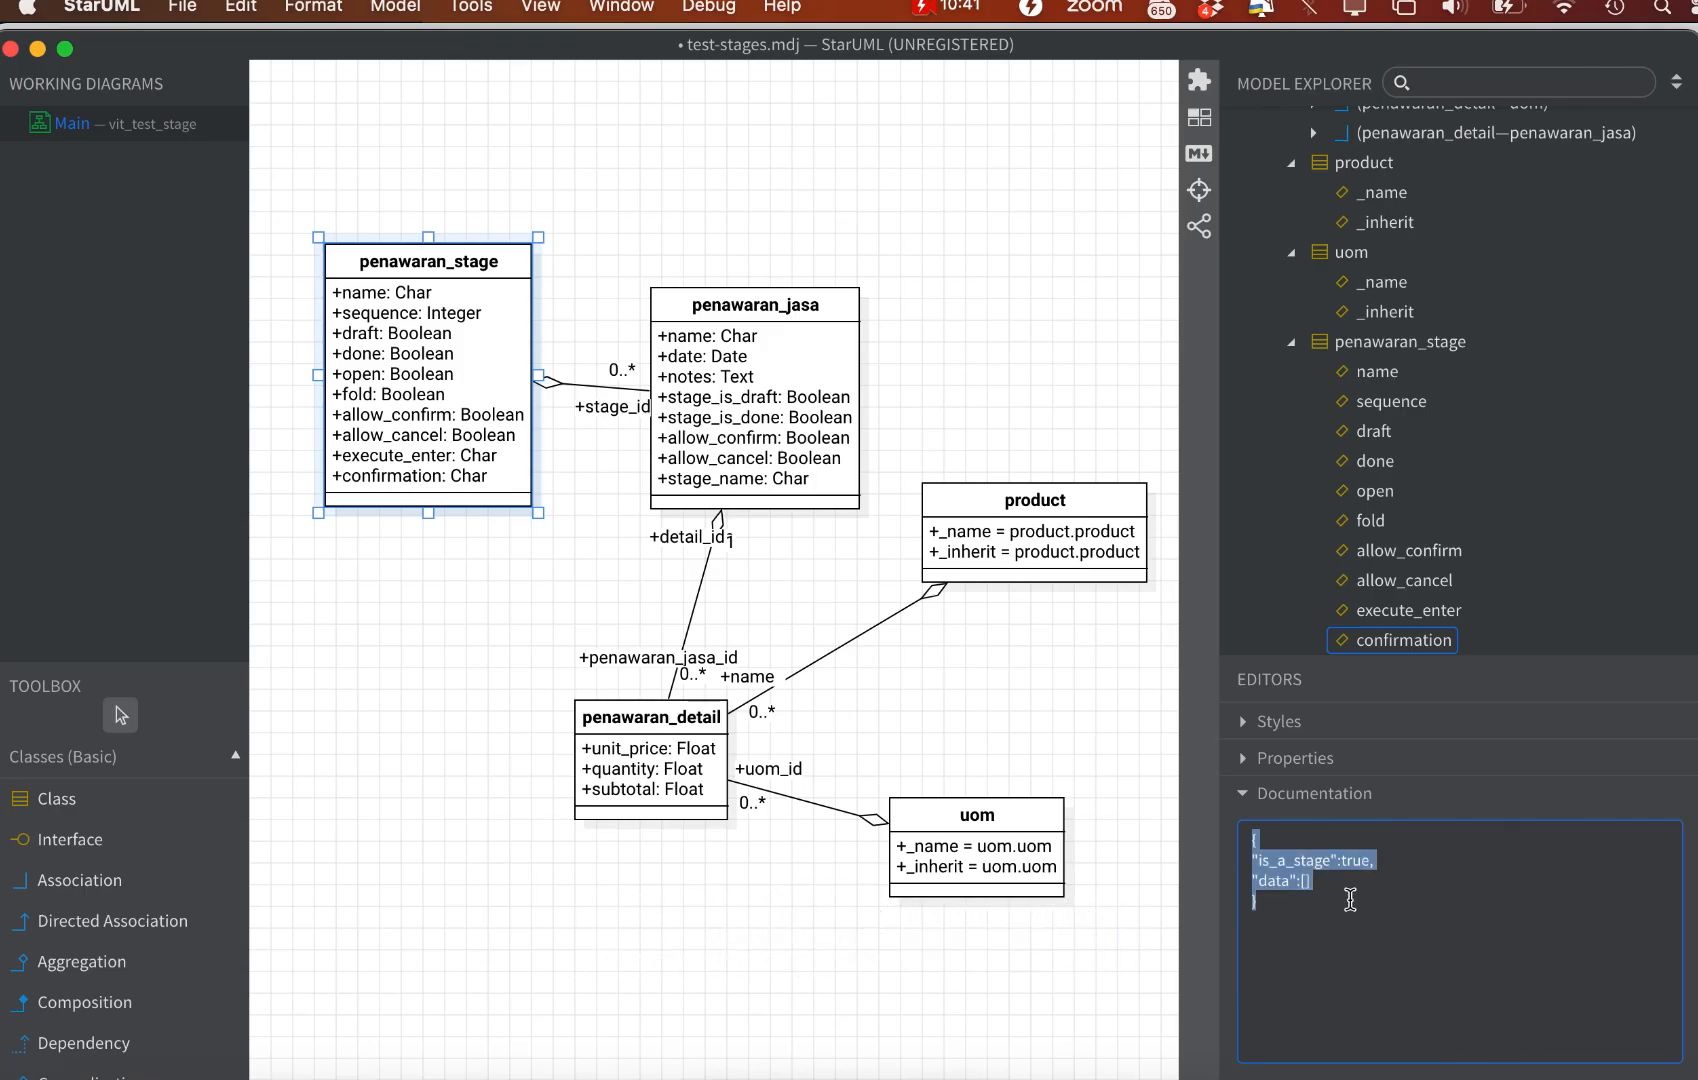
key("super+v")
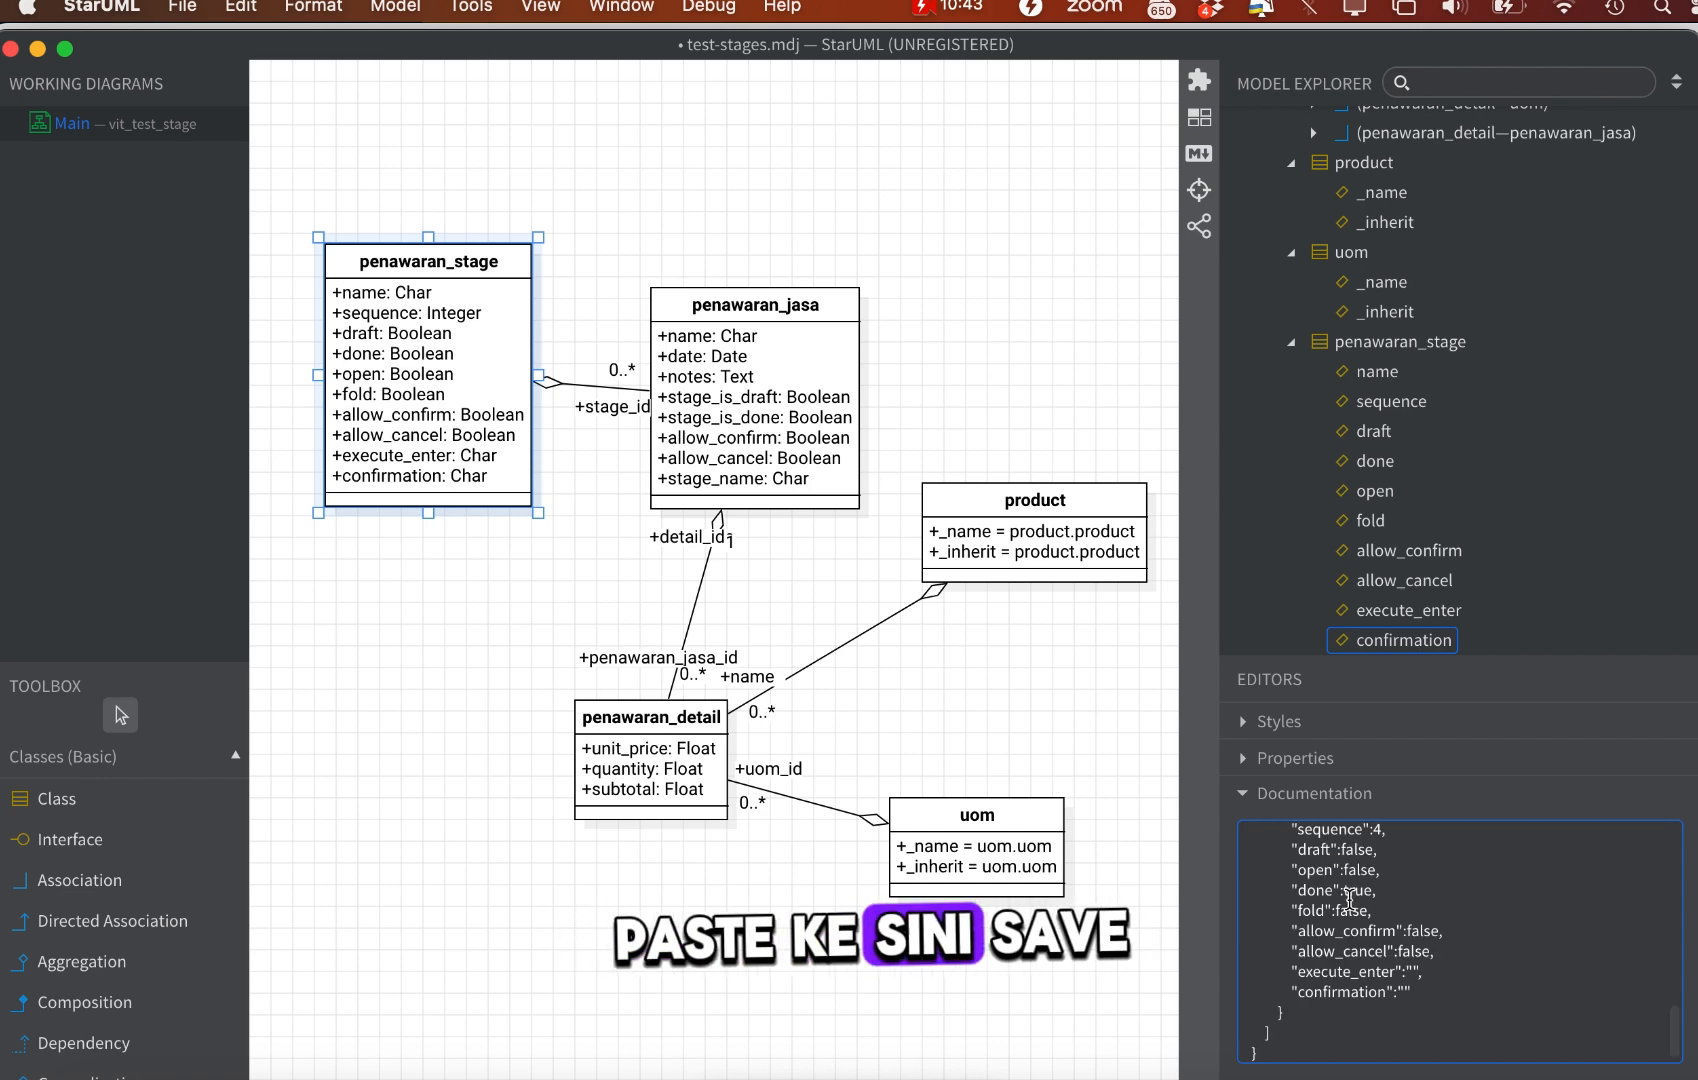
left_click(1016, 716)
key("super+s")
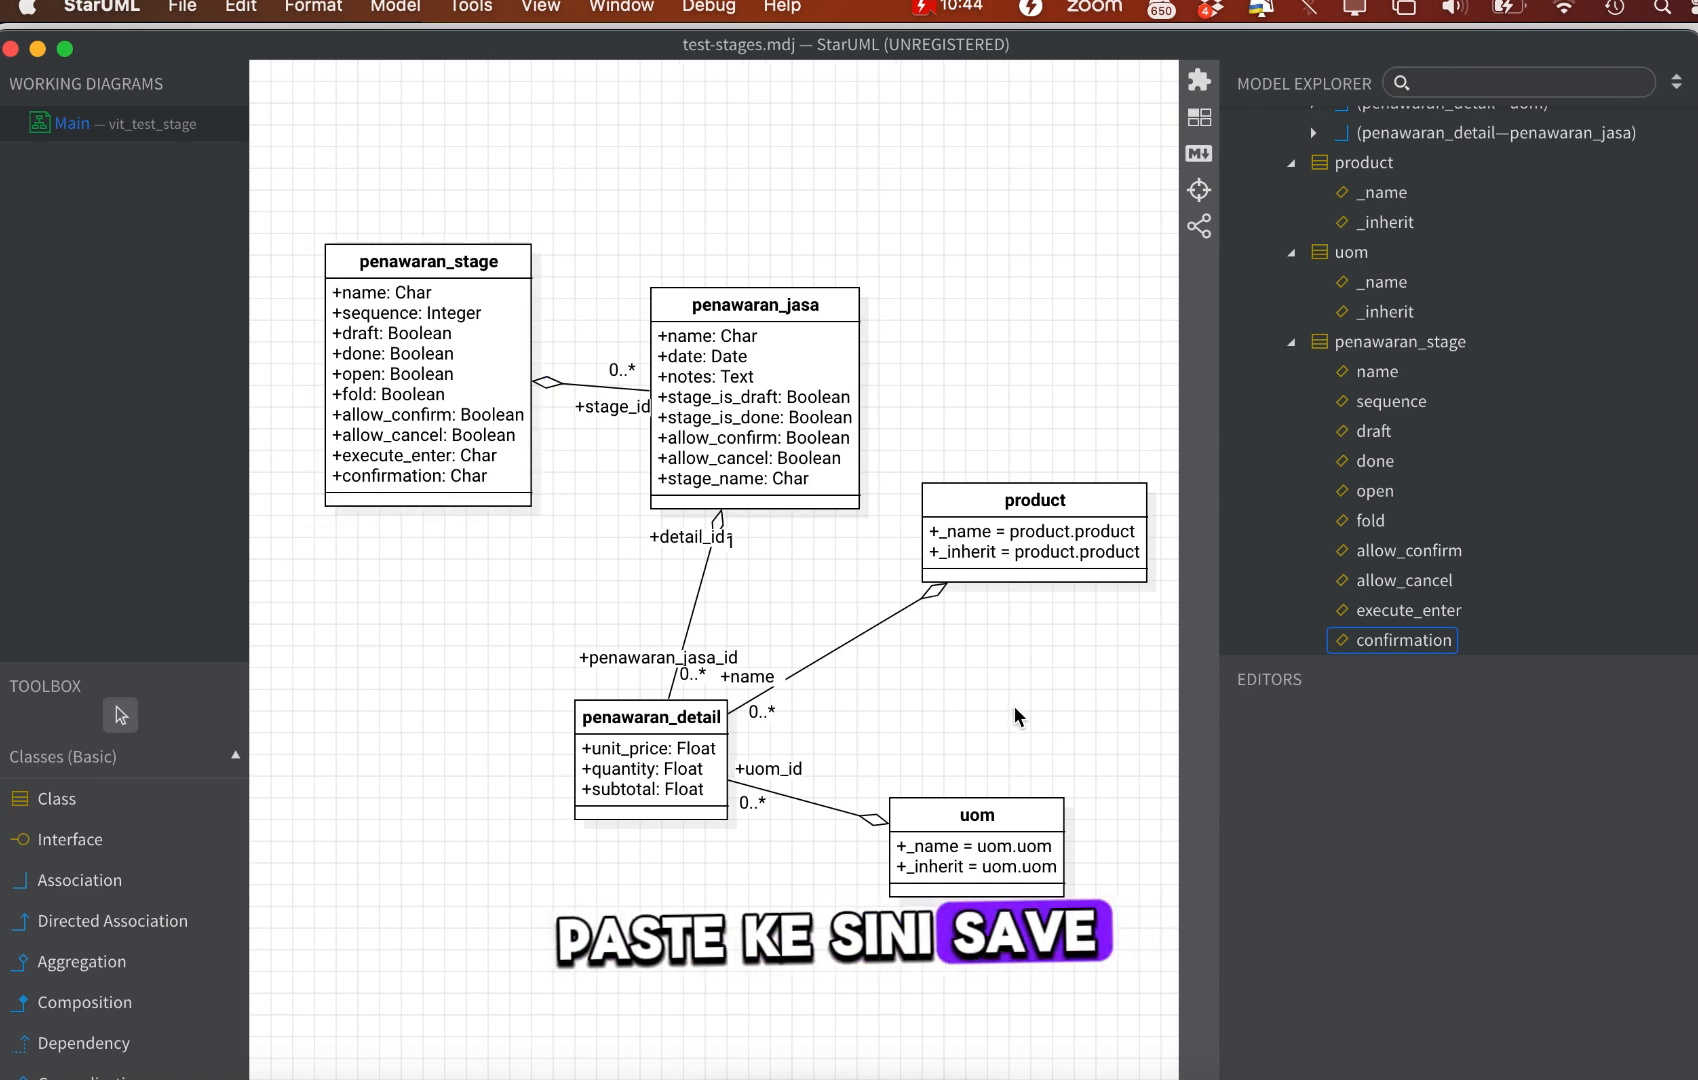
Start Odoo code generation with vit_test_stage as the base model
left_click(470, 10)
mouse_move(613, 207)
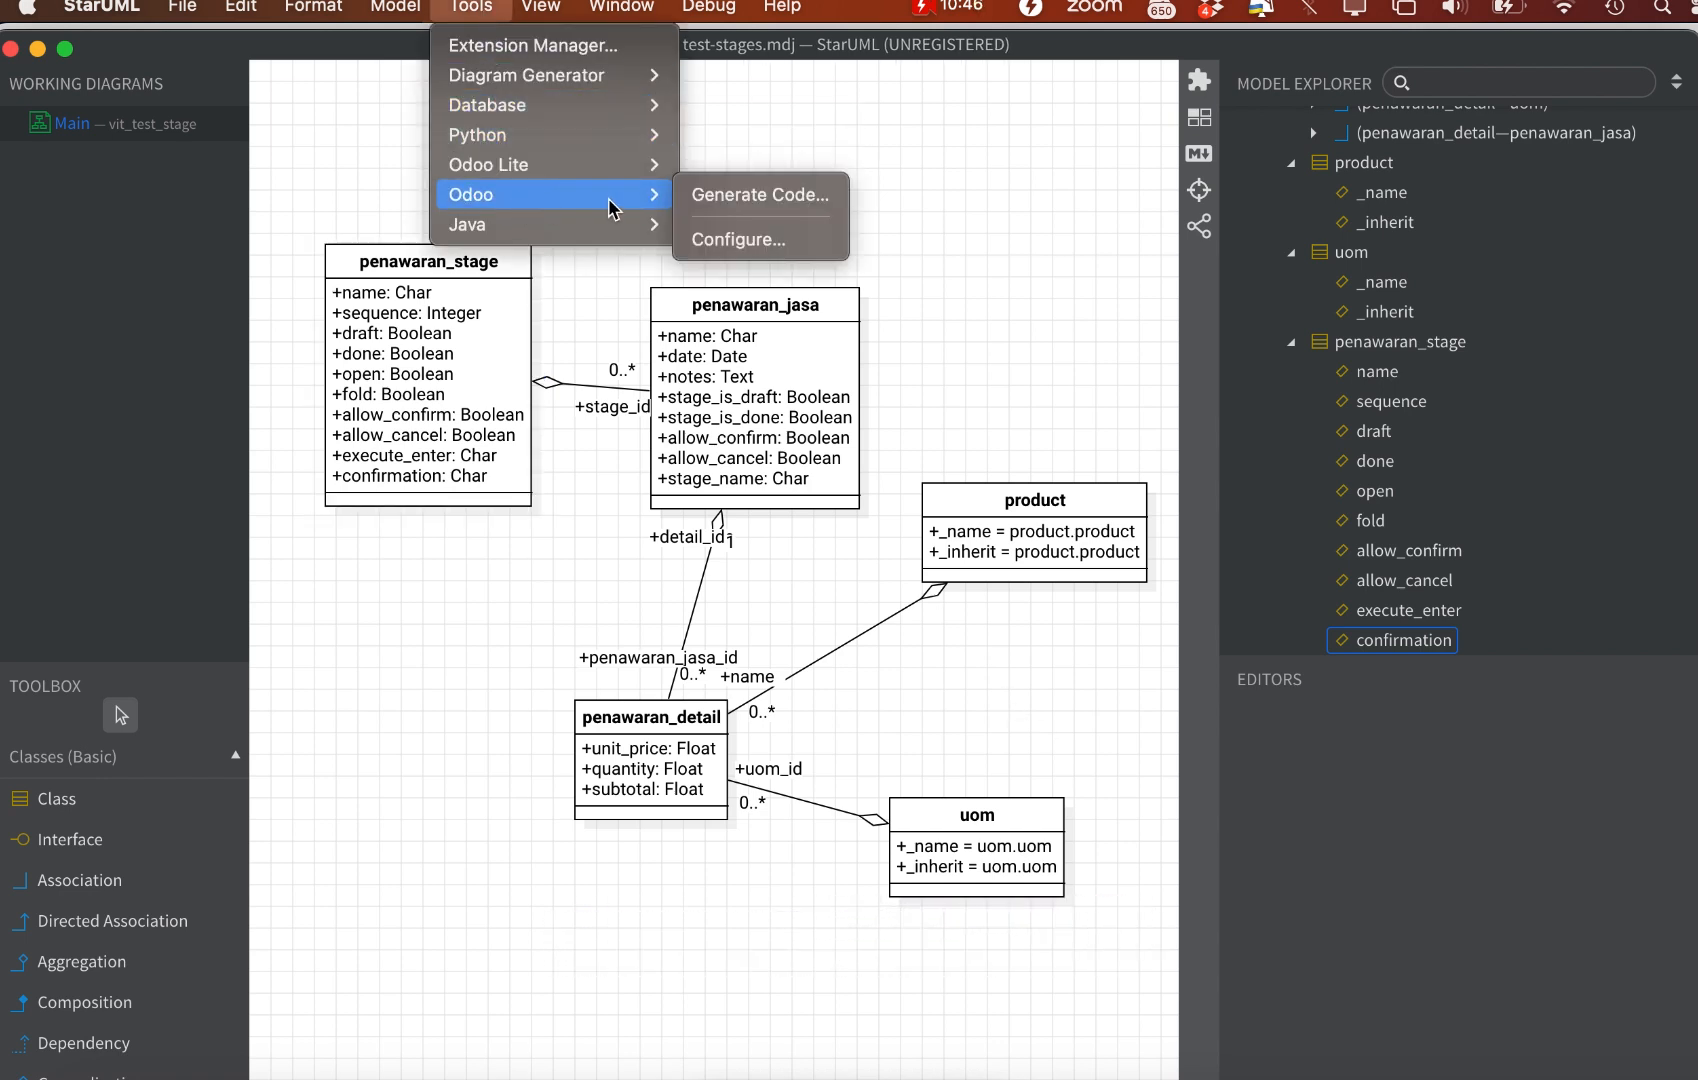
left_click(765, 200)
left_click(720, 447)
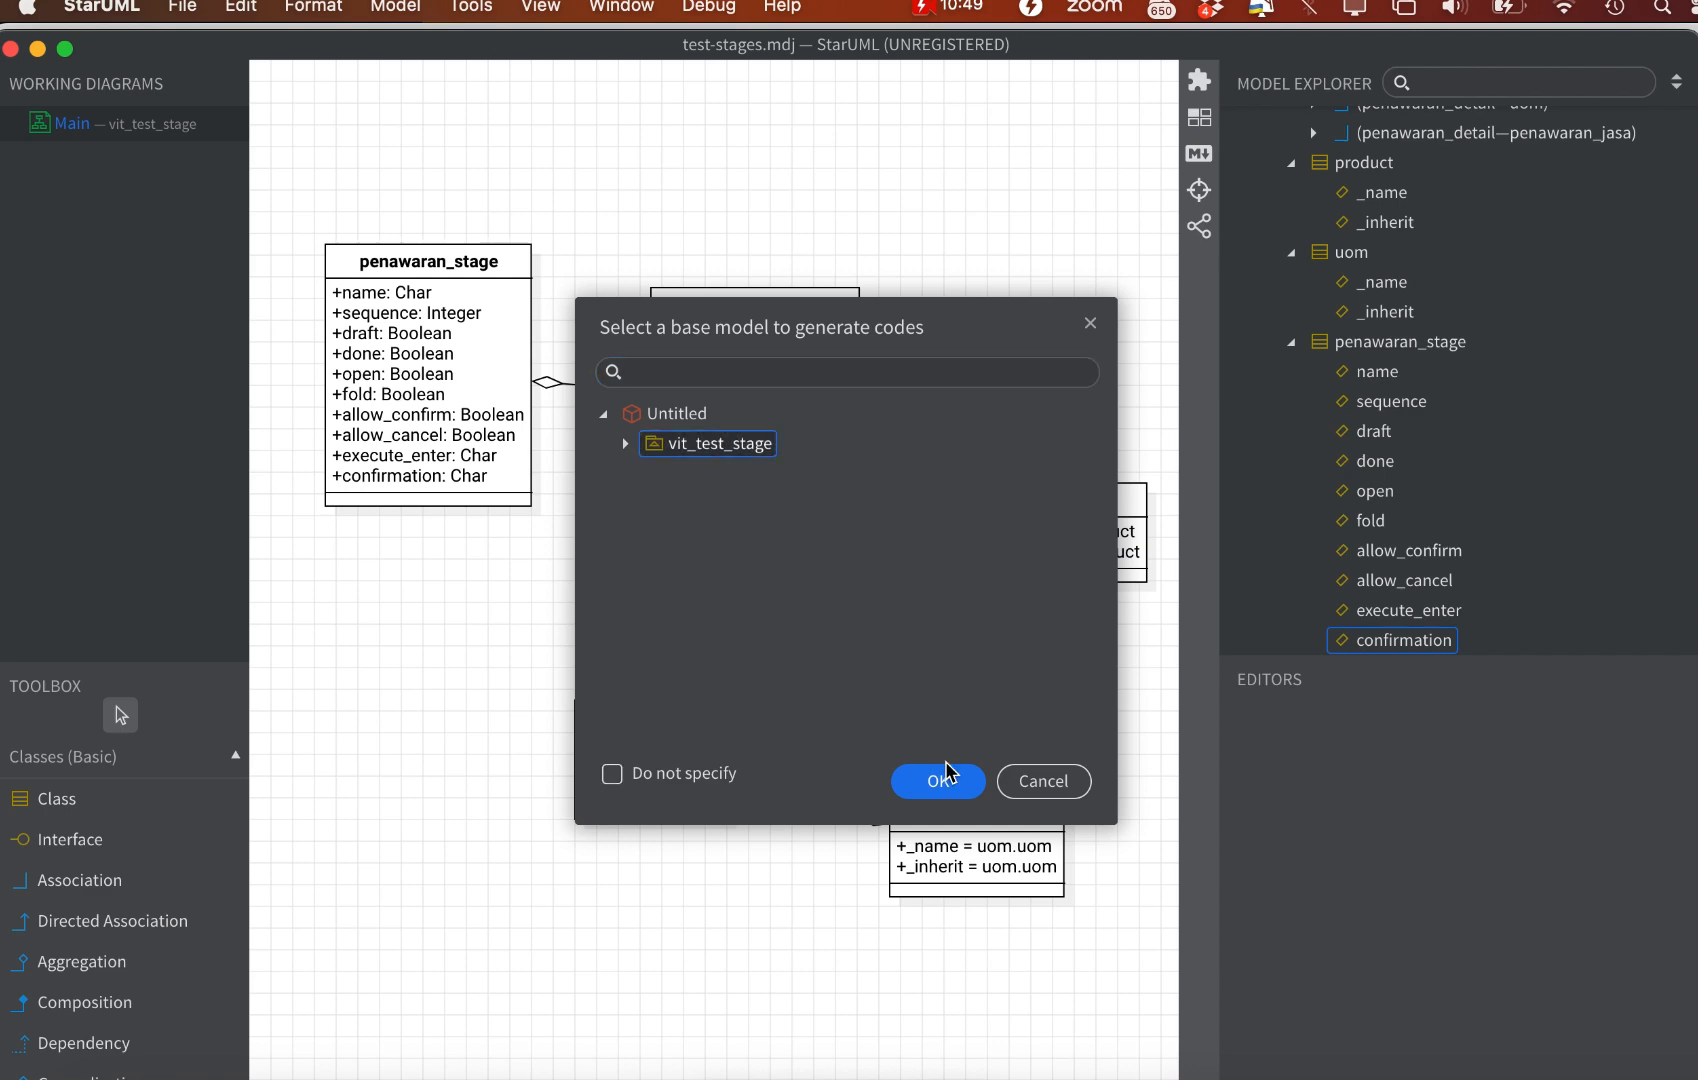
left_click(940, 779)
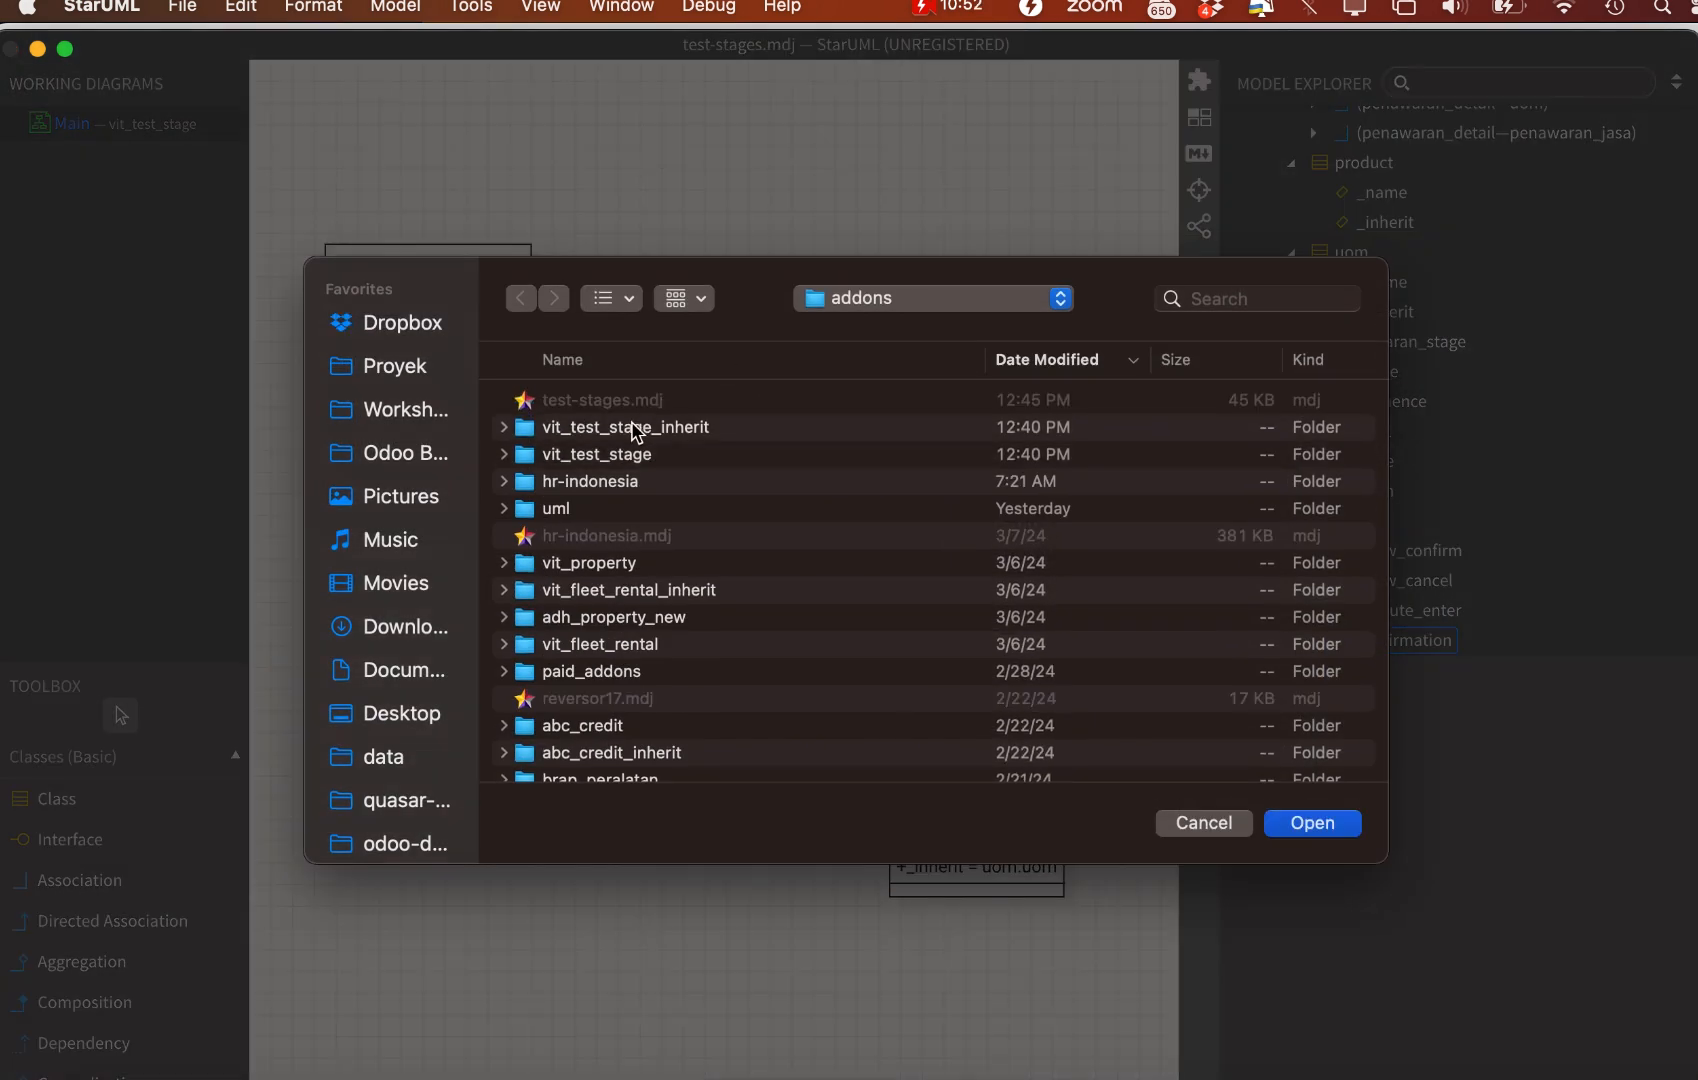
Delete the old vit_test_stage_inherit and vit_test_stage folders, and generate the code into the addons folder
left_click(625, 432)
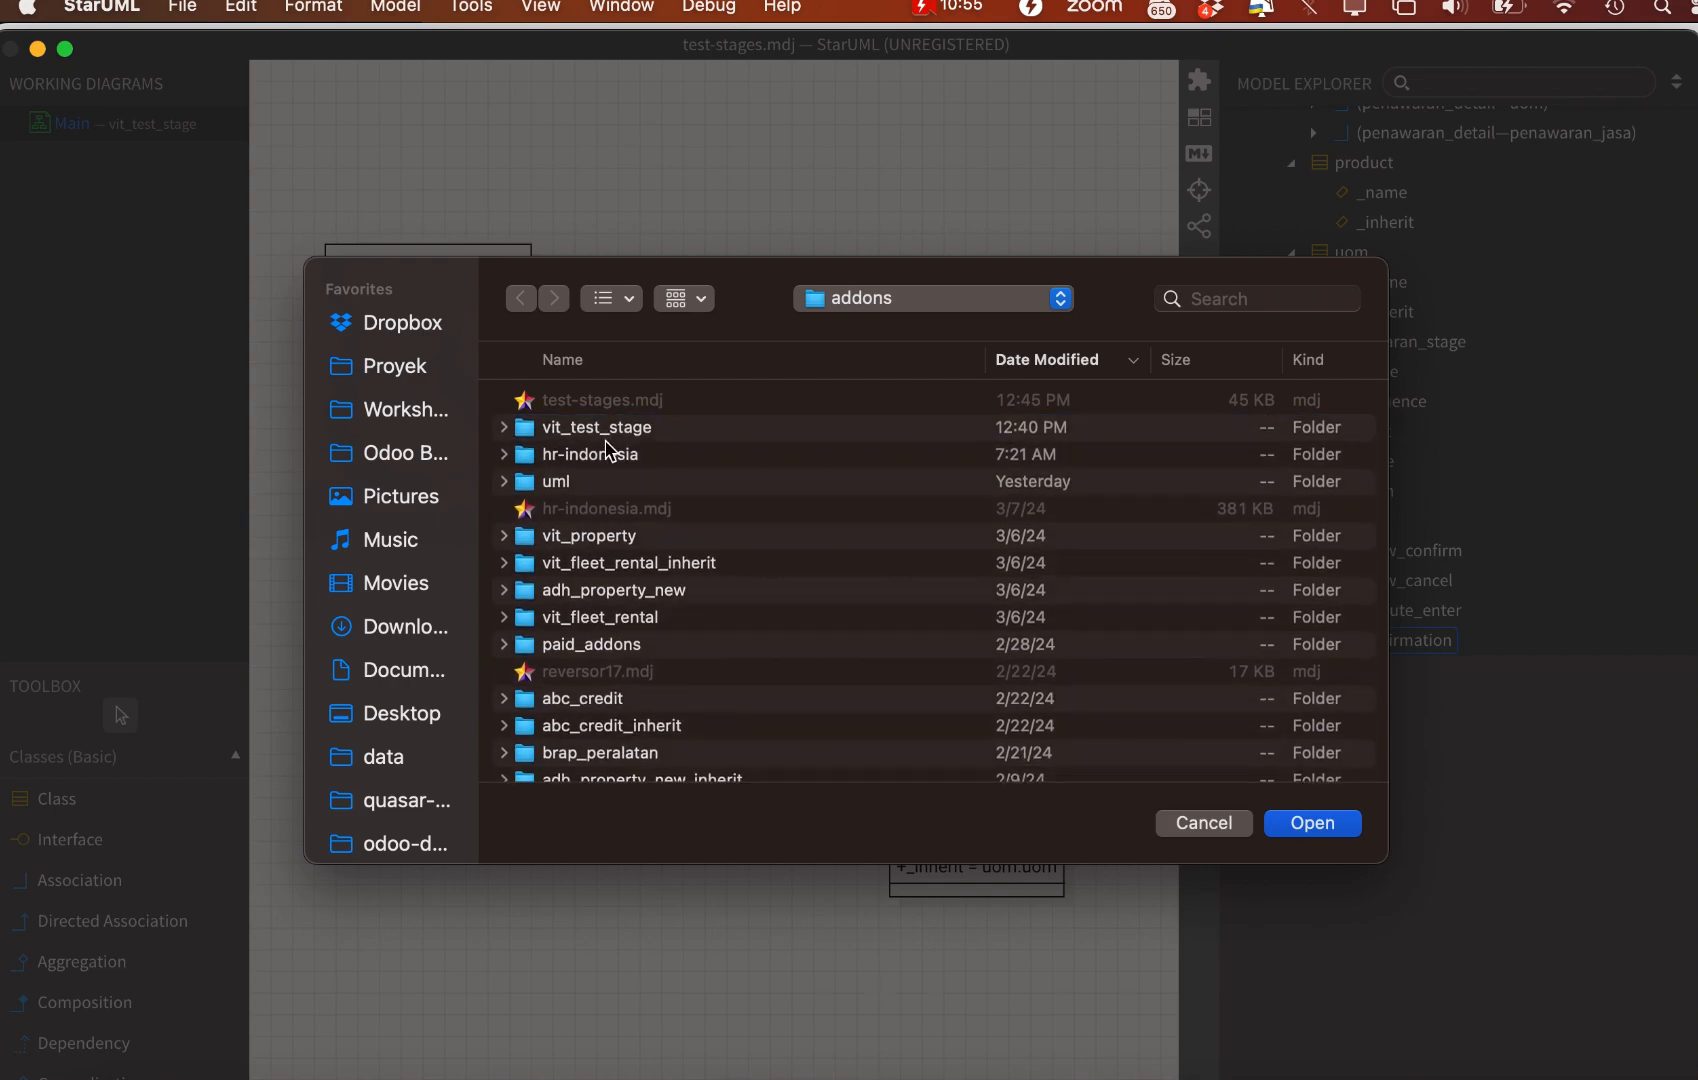
left_click(619, 437)
key("super+BackSpace")
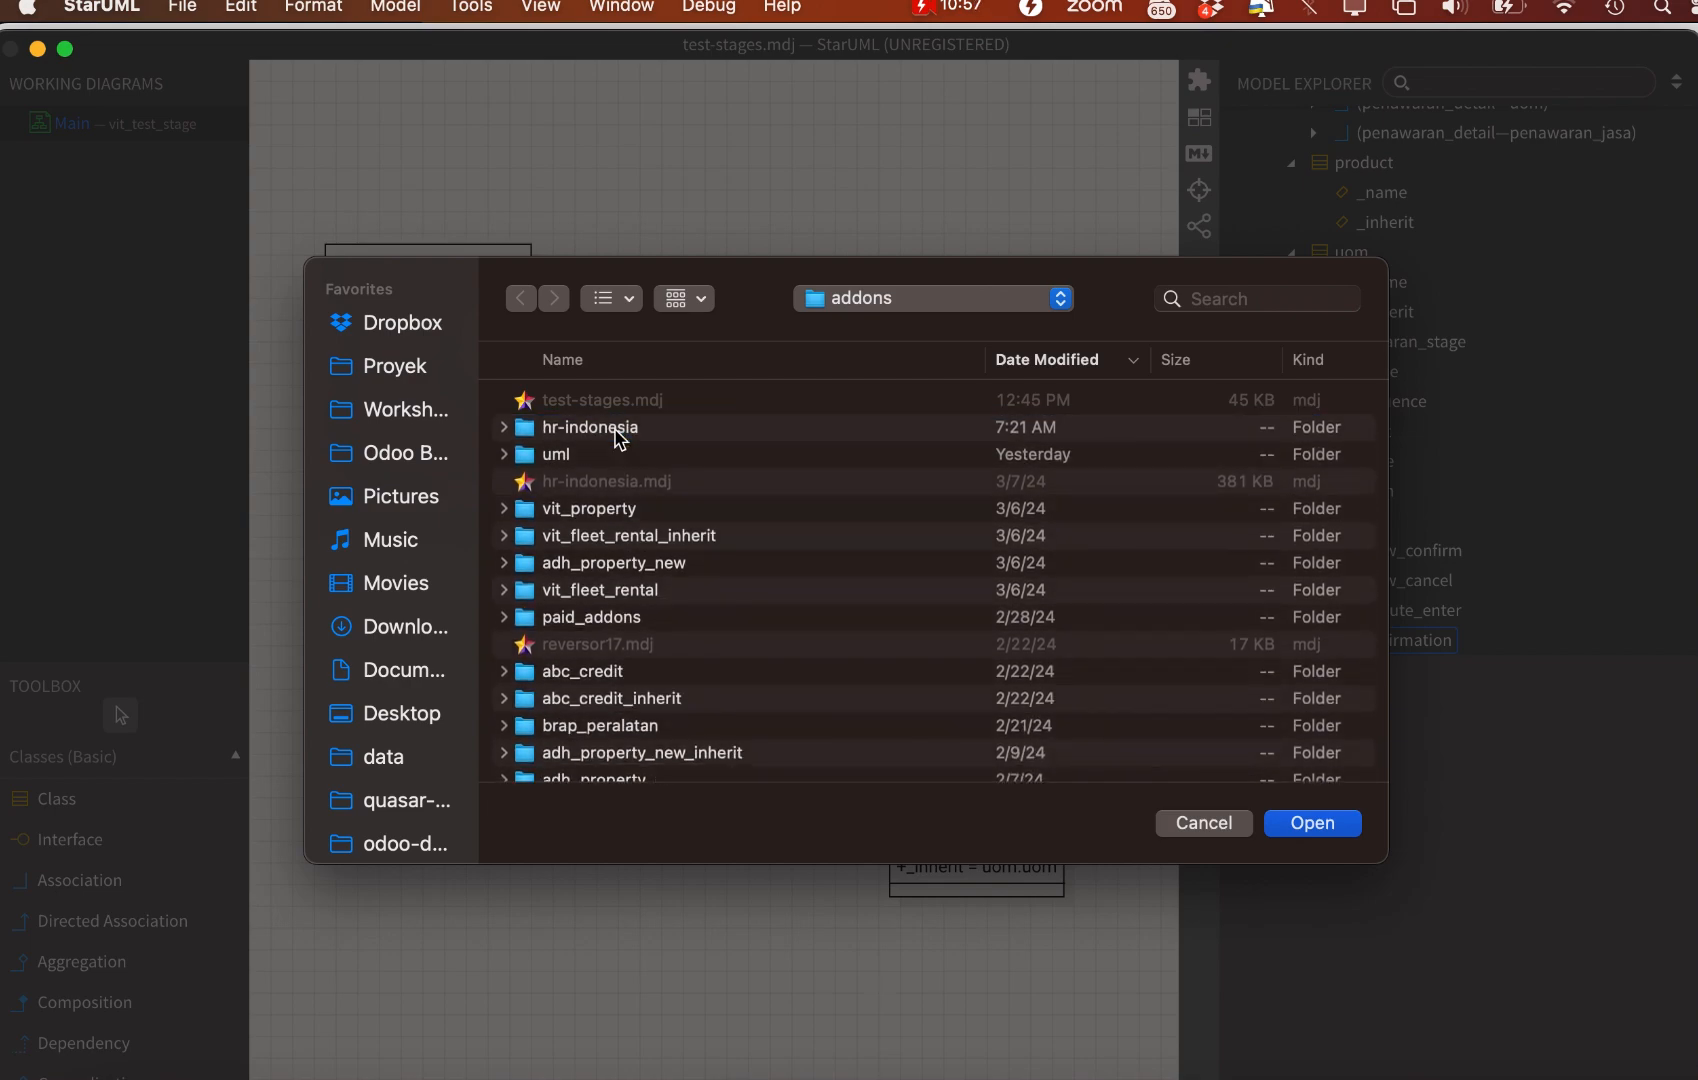
left_click(1310, 823)
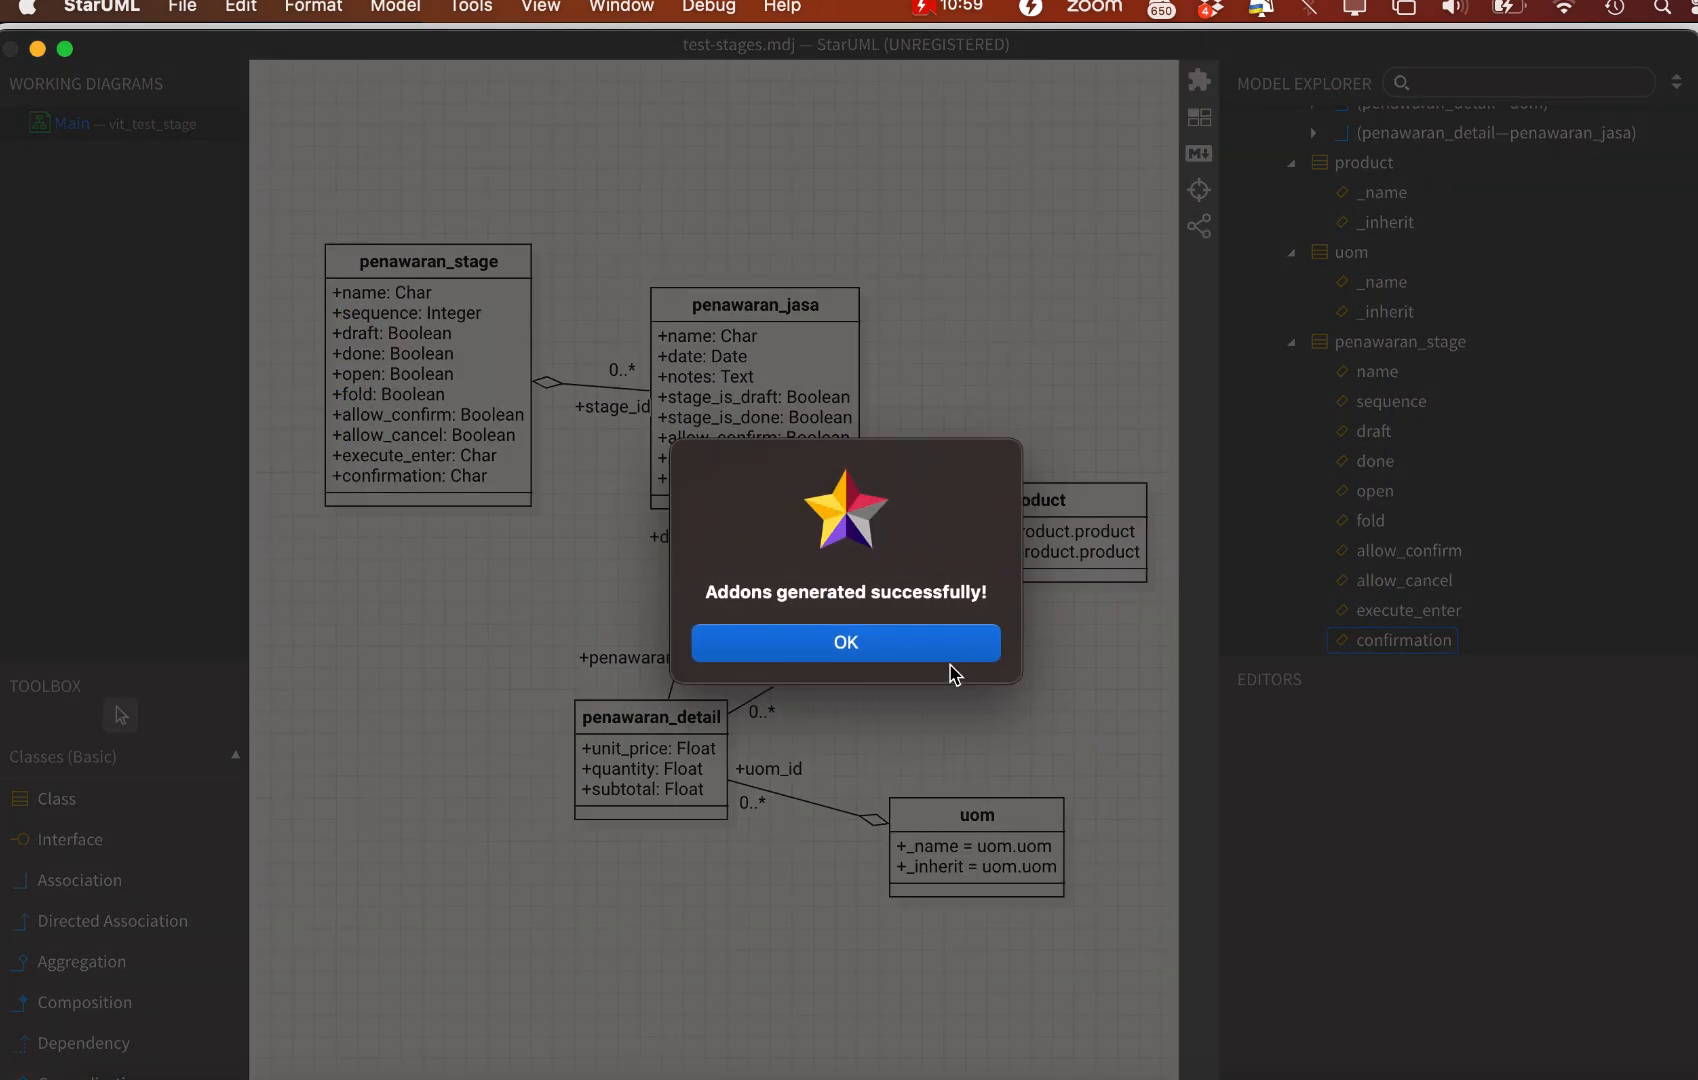
left_click(940, 656)
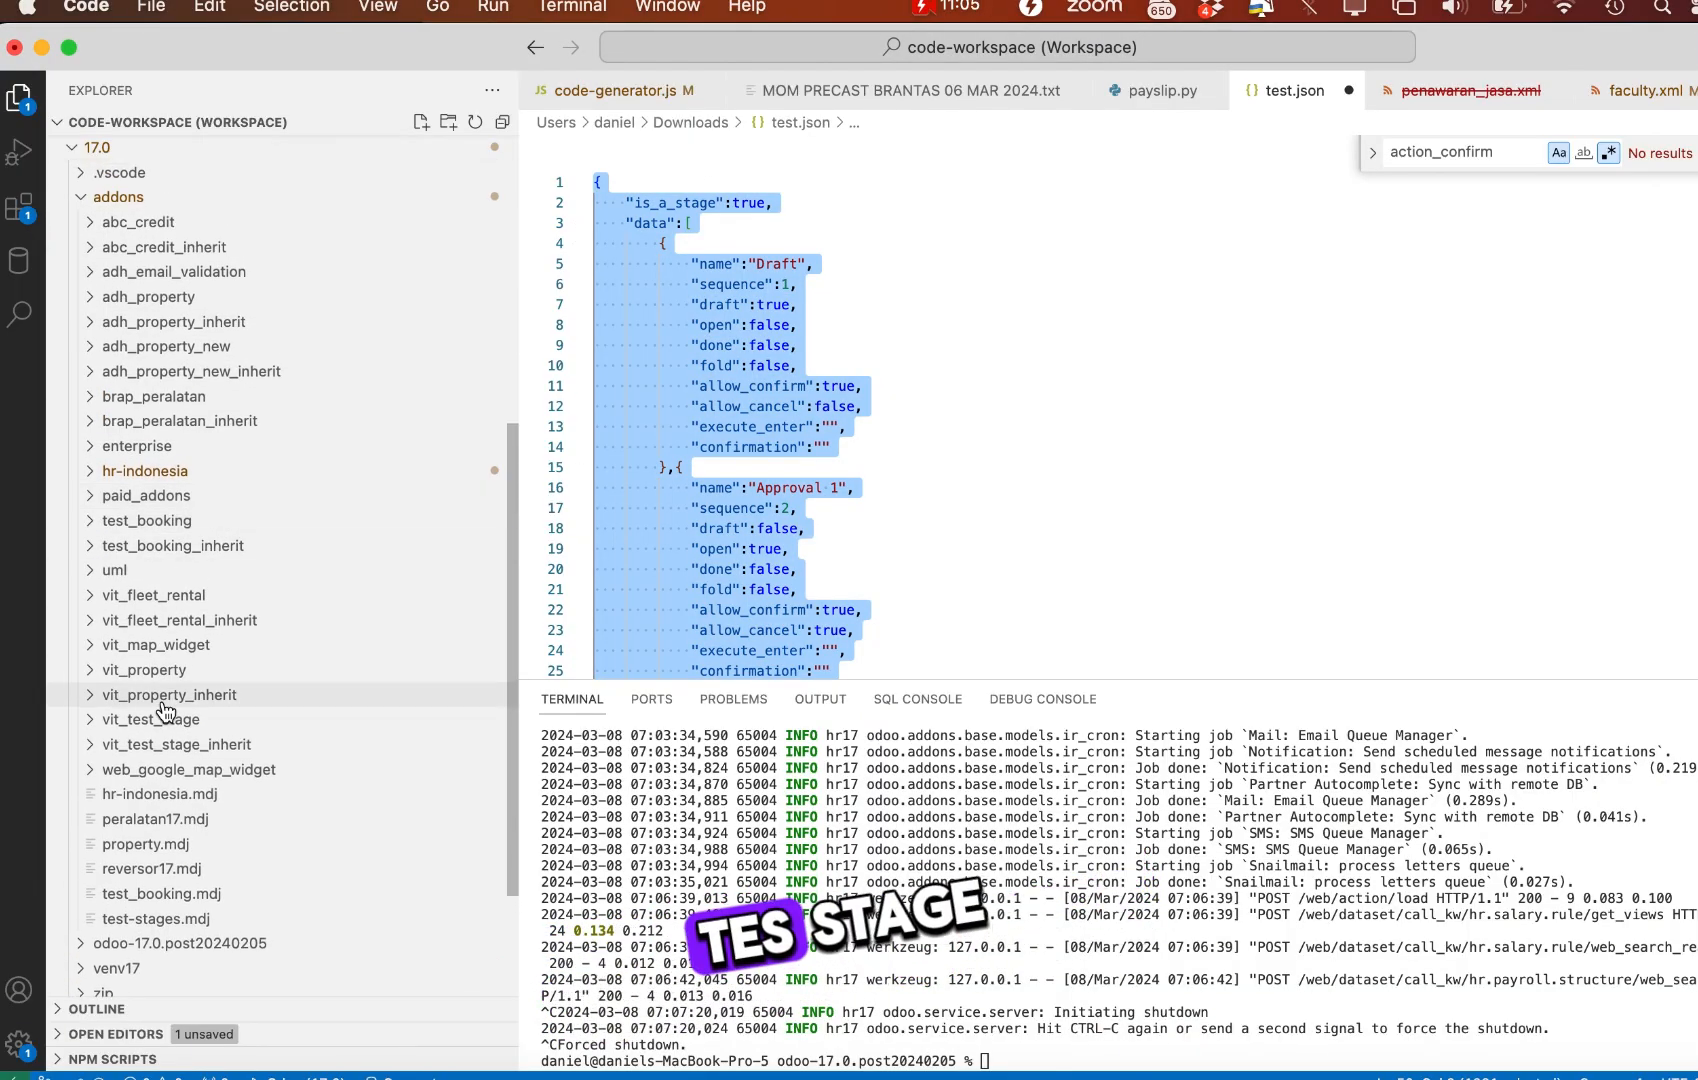
Switch to VS Code and examine vit.penawaran_stage.csv in the data folder of the vit_test_stage addon
left_click(162, 716)
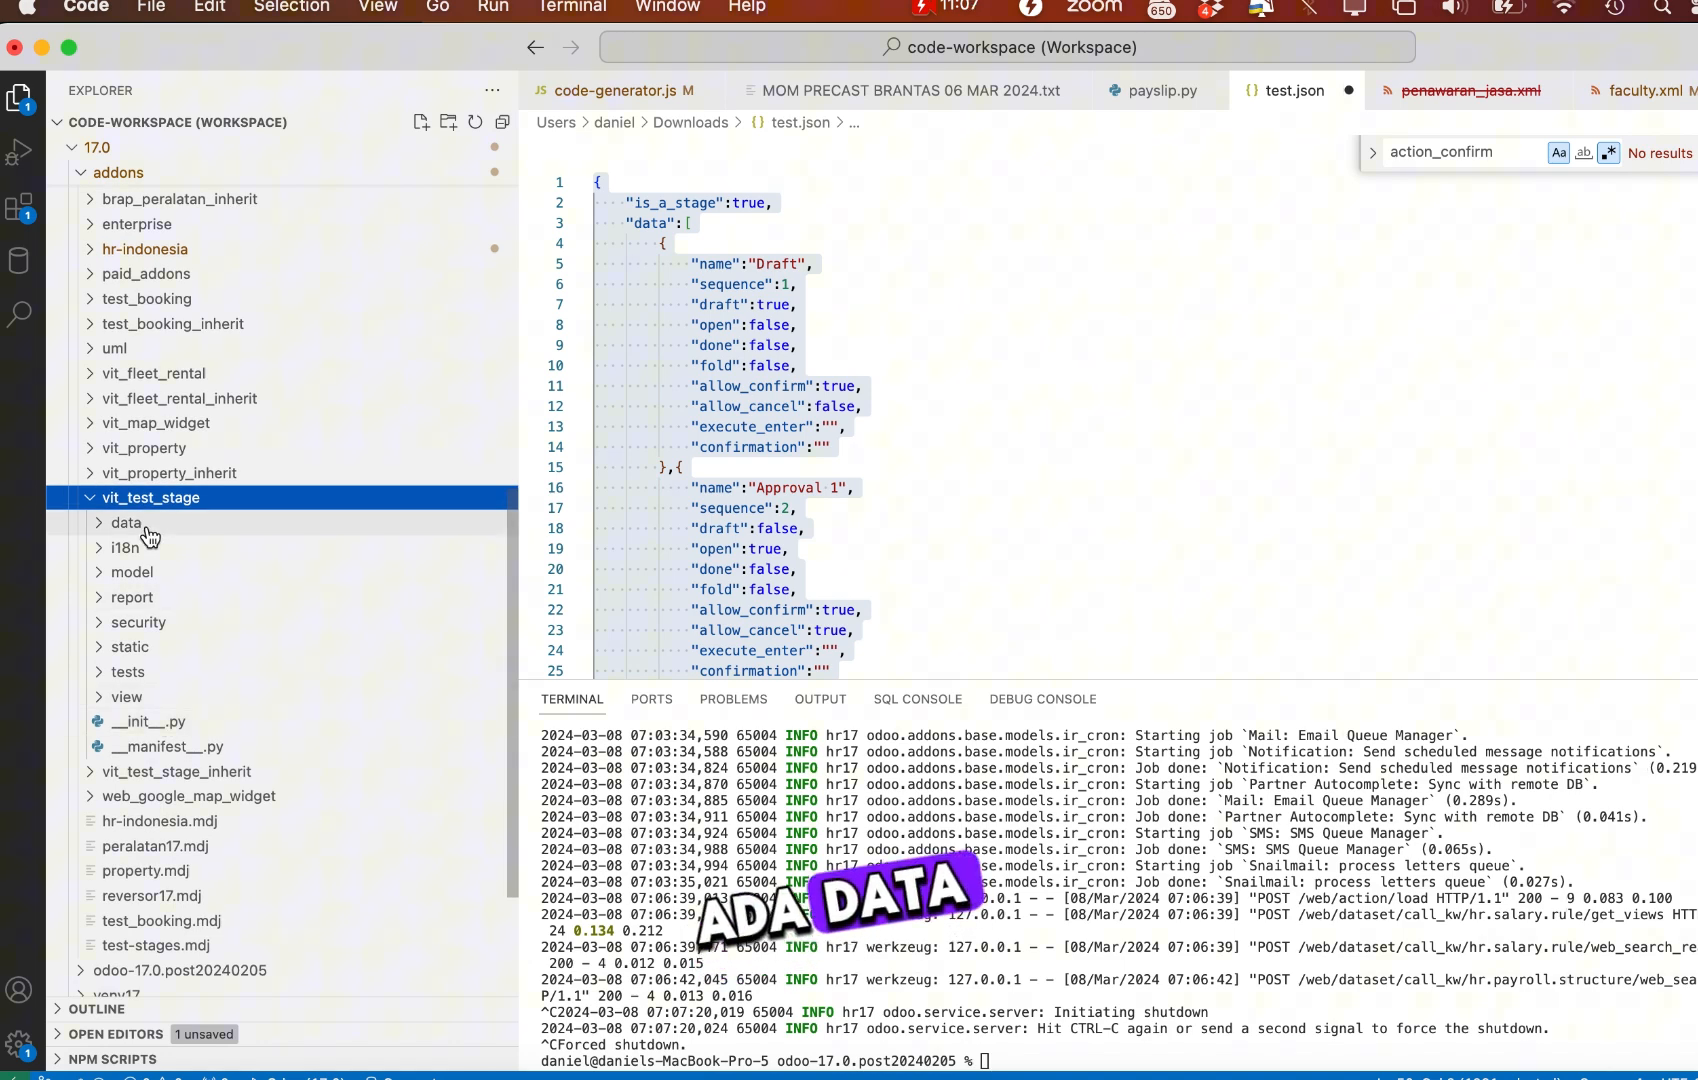
left_click(160, 524)
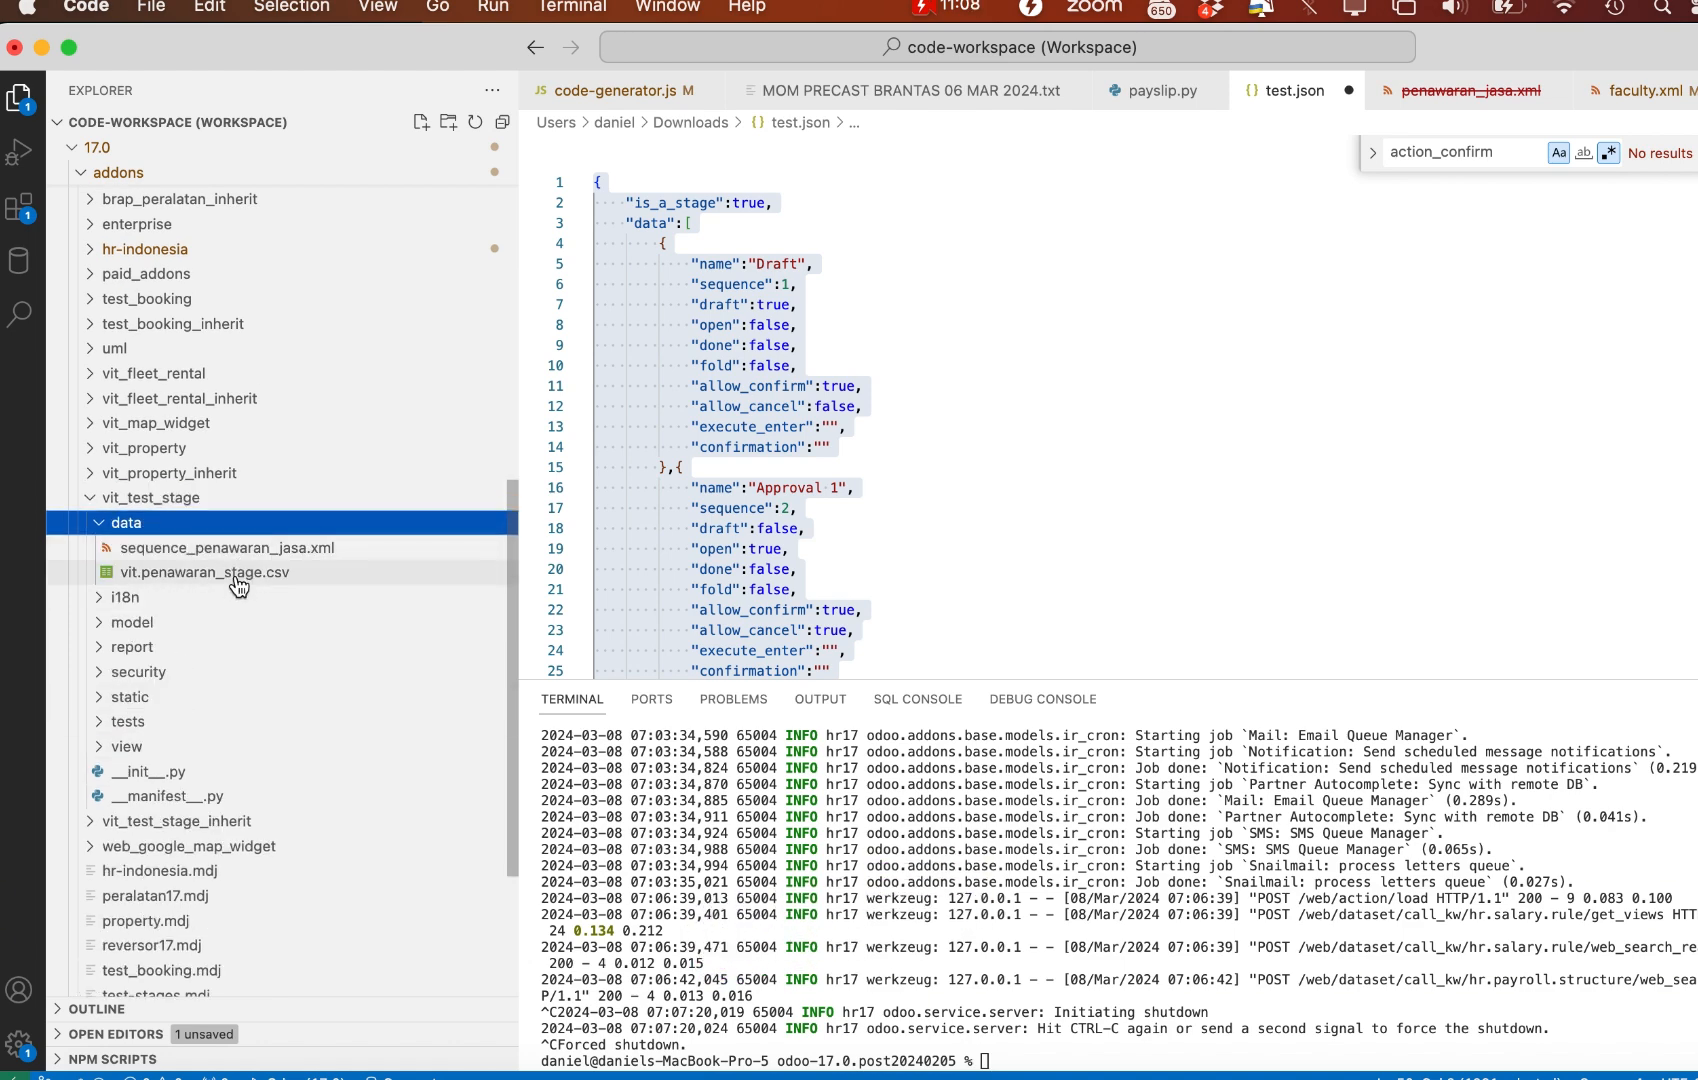
left_click(236, 578)
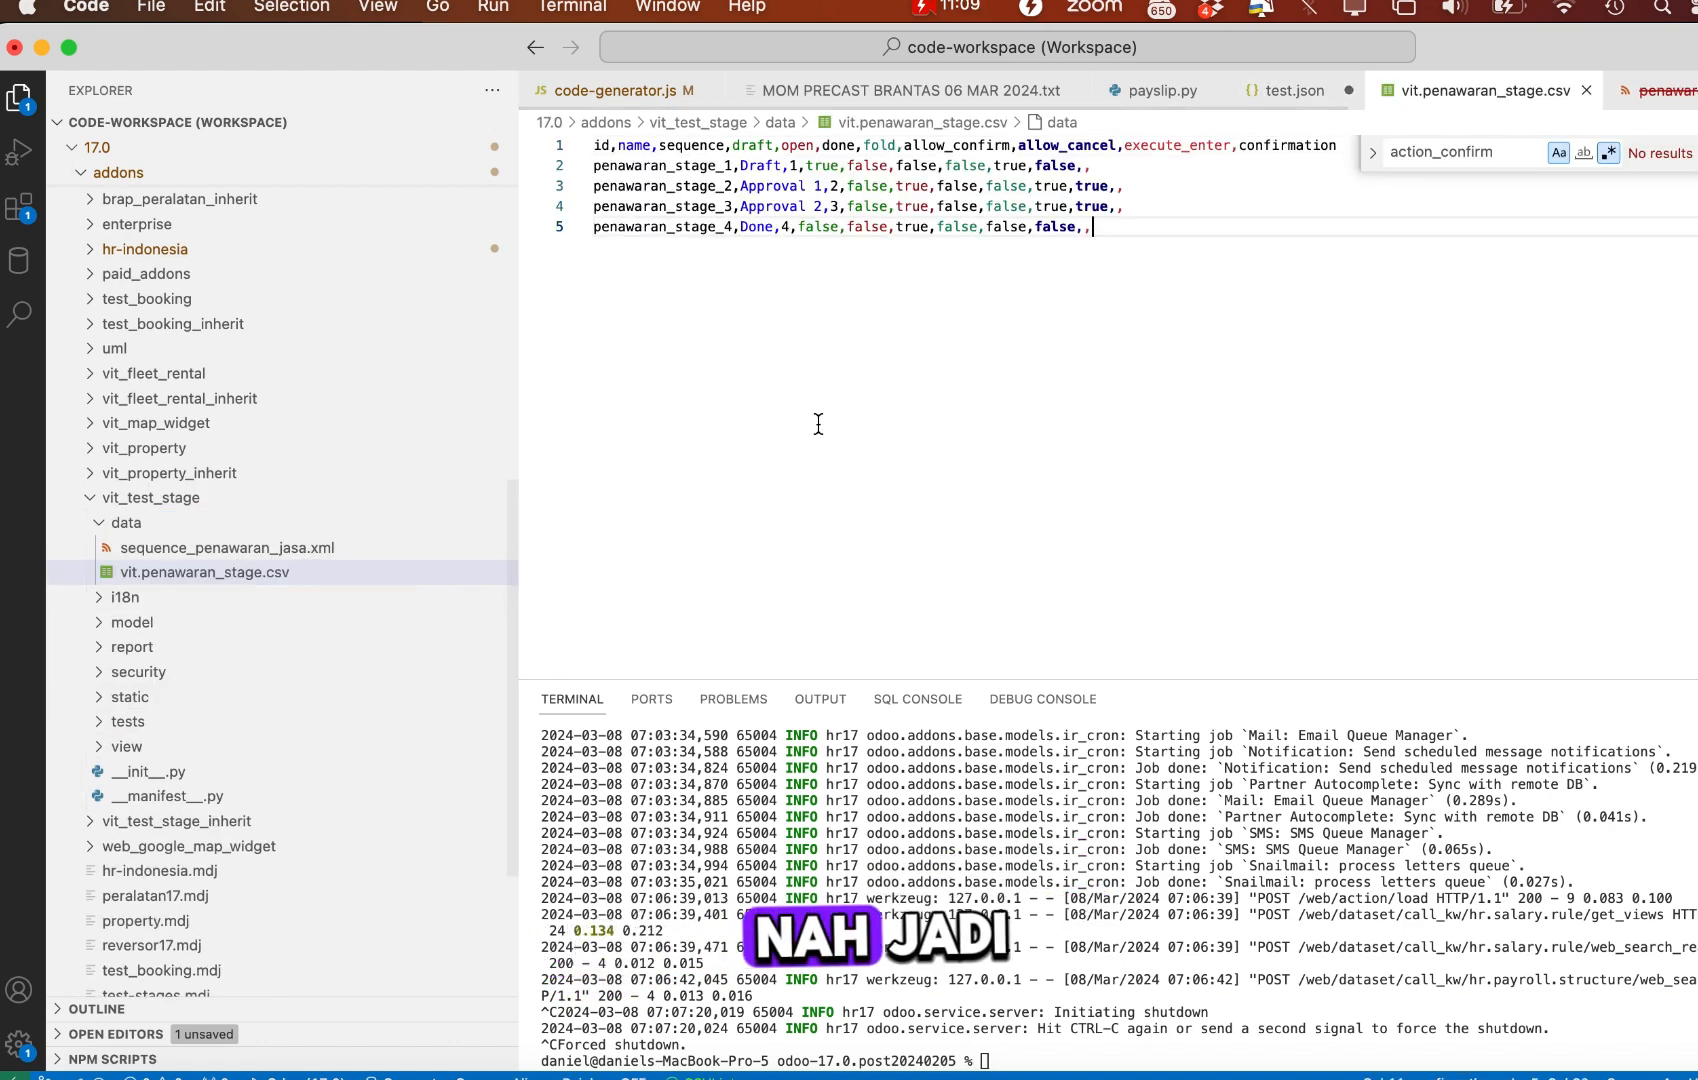
left_click_drag(1092, 227, 587, 127)
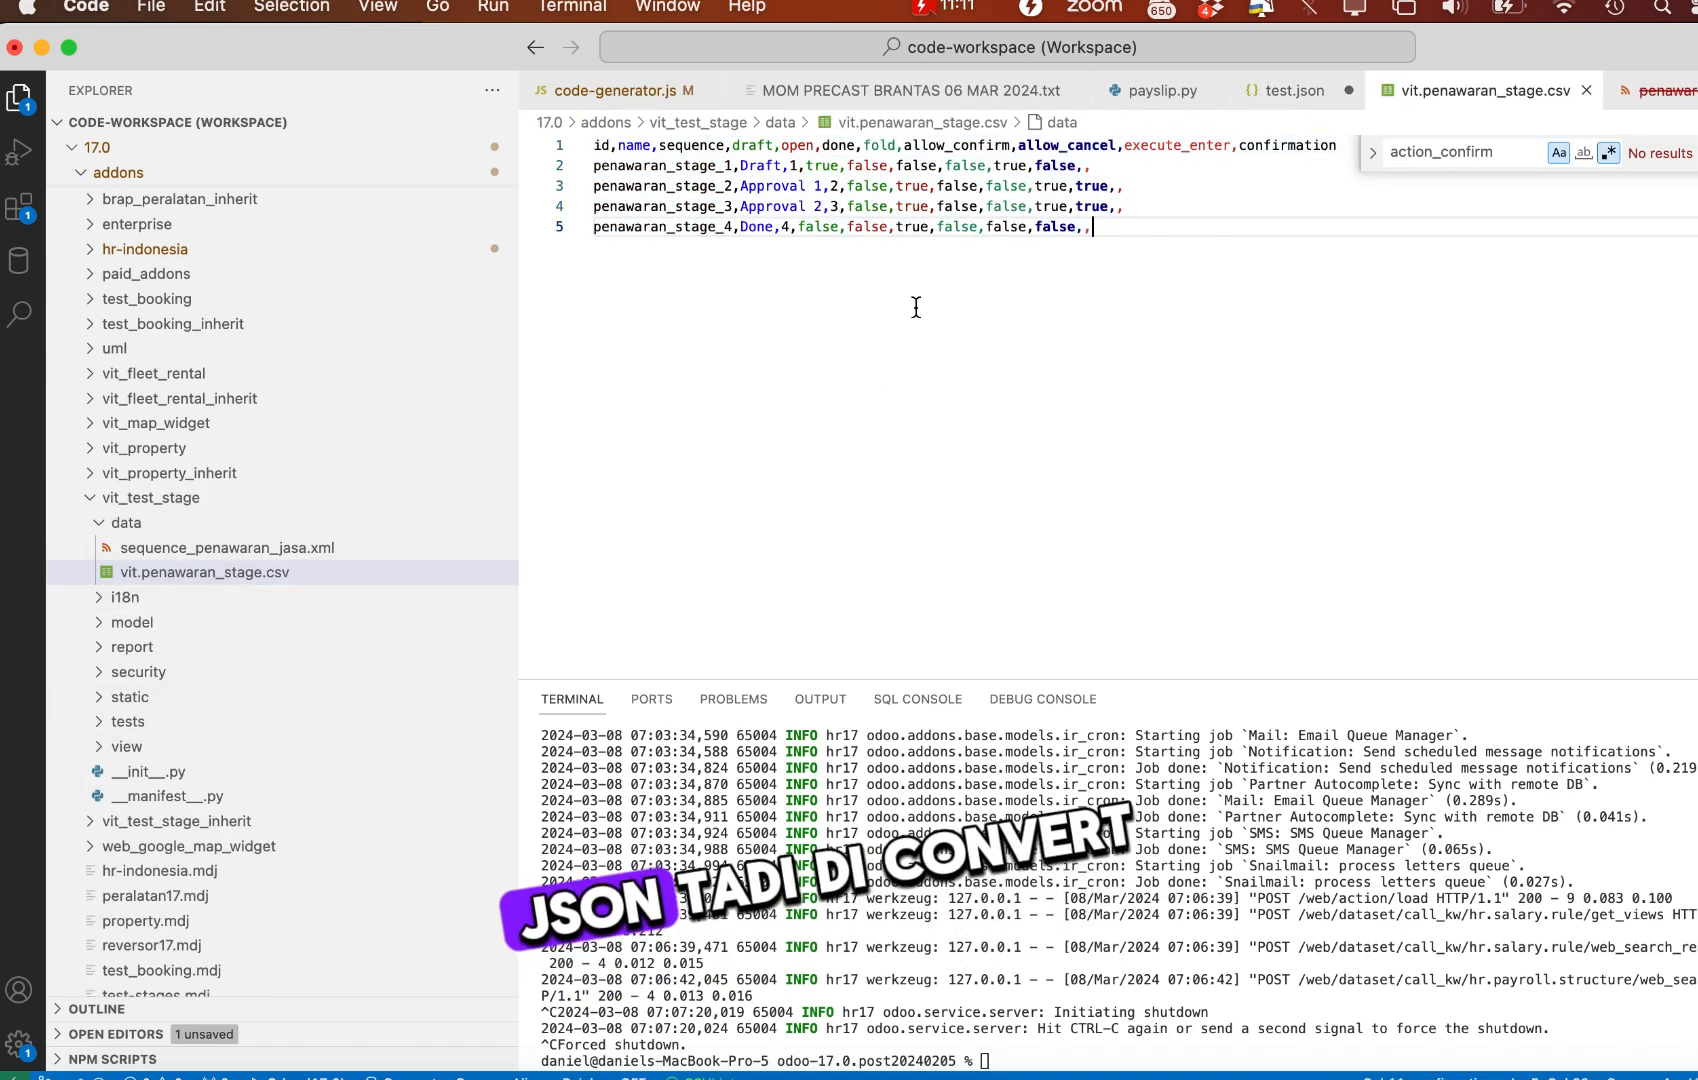
left_click_drag(1129, 262, 513, 99)
left_click(928, 341)
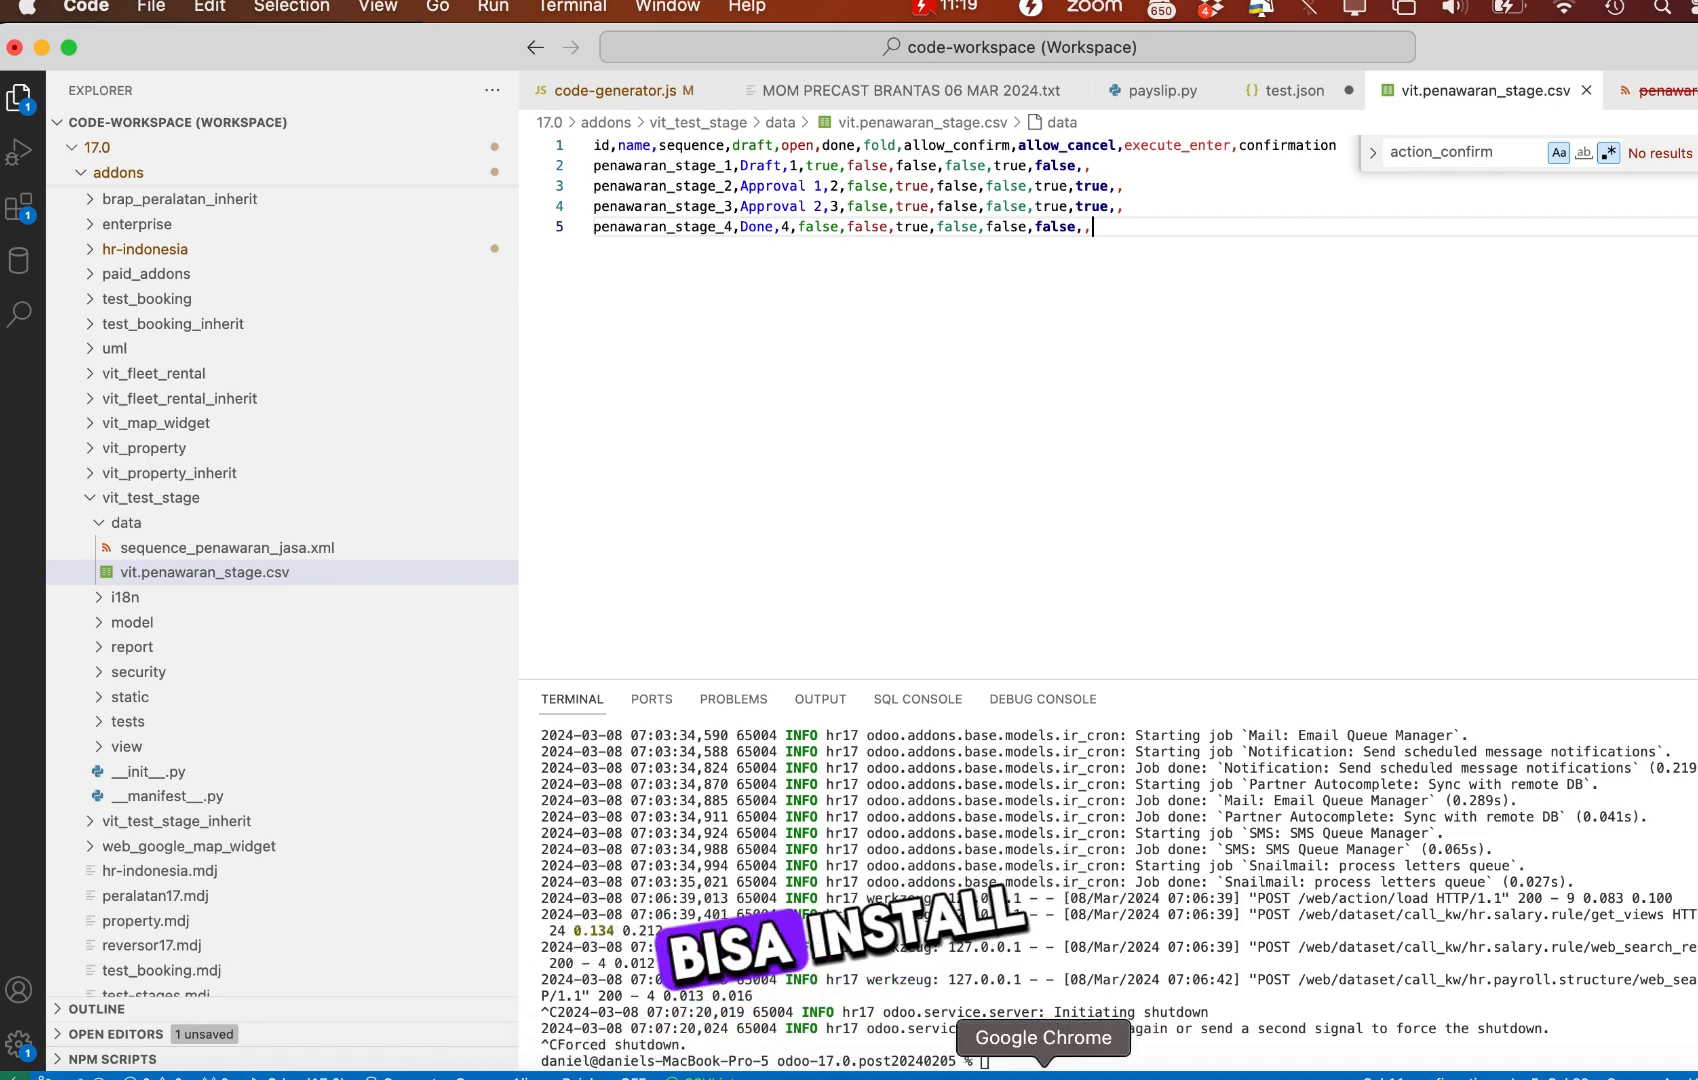
Switch to Odoo in Chrome and update the apps list
left_click(1156, 1066)
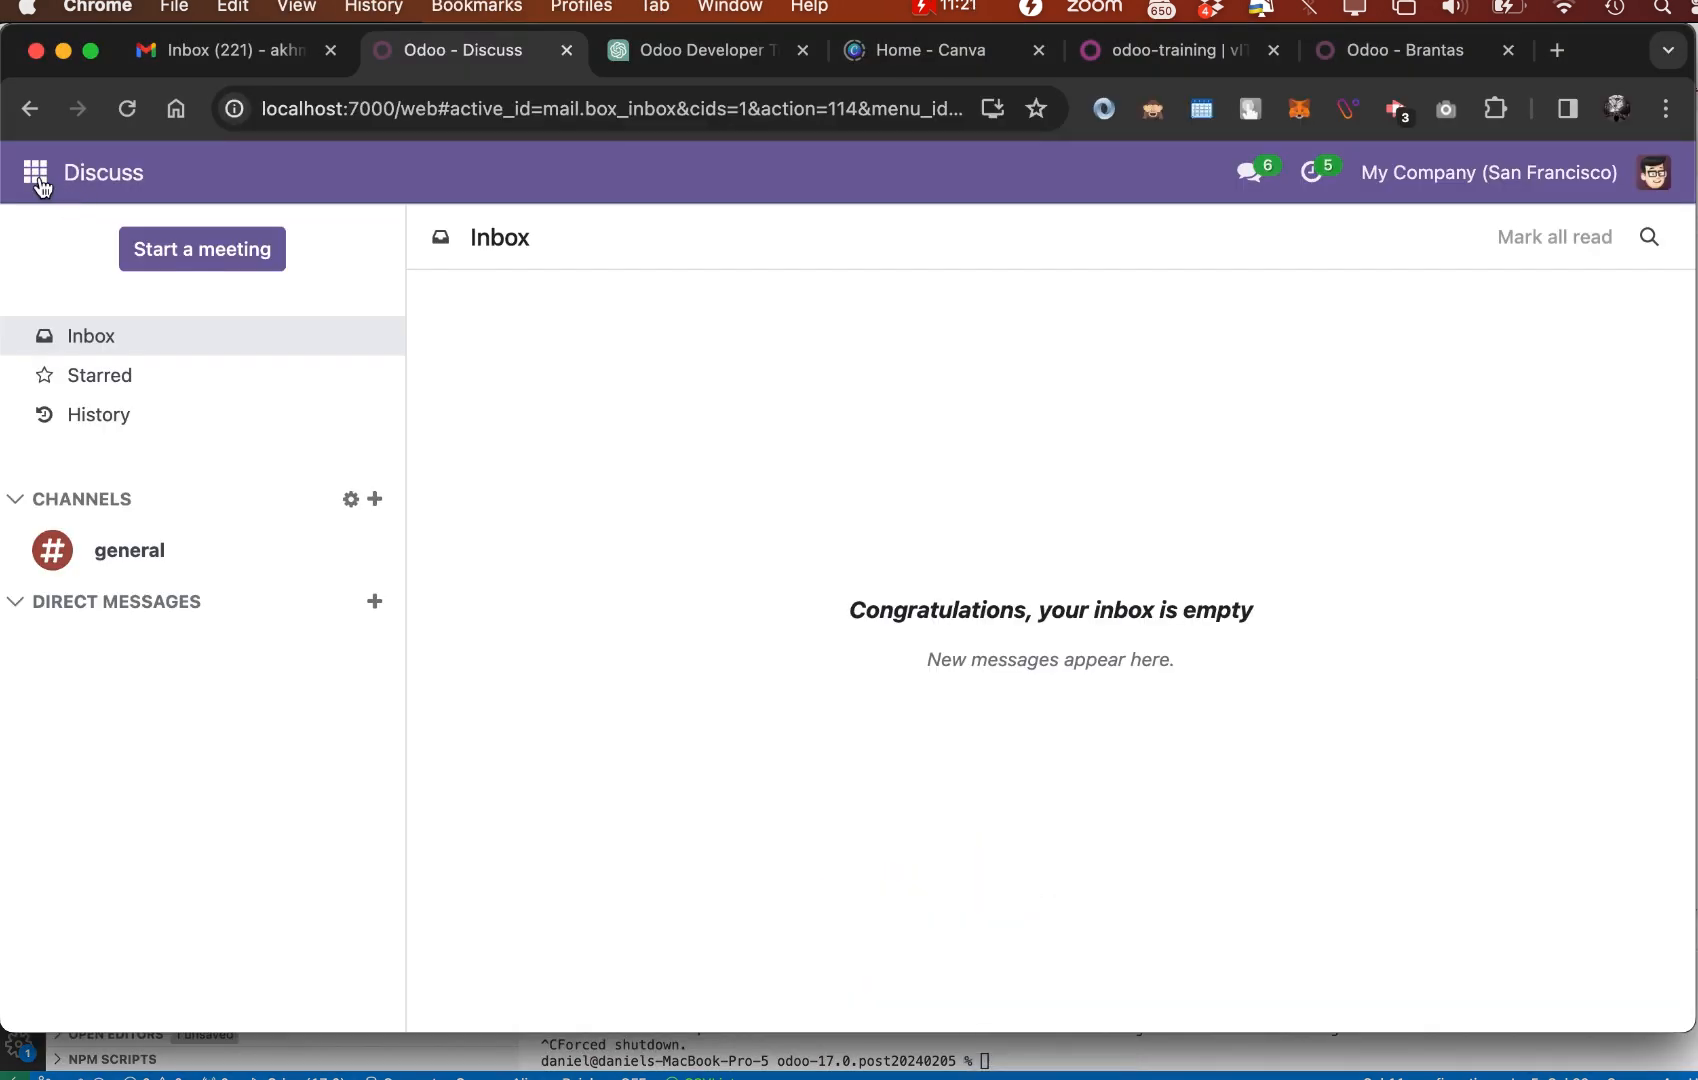
left_click(36, 180)
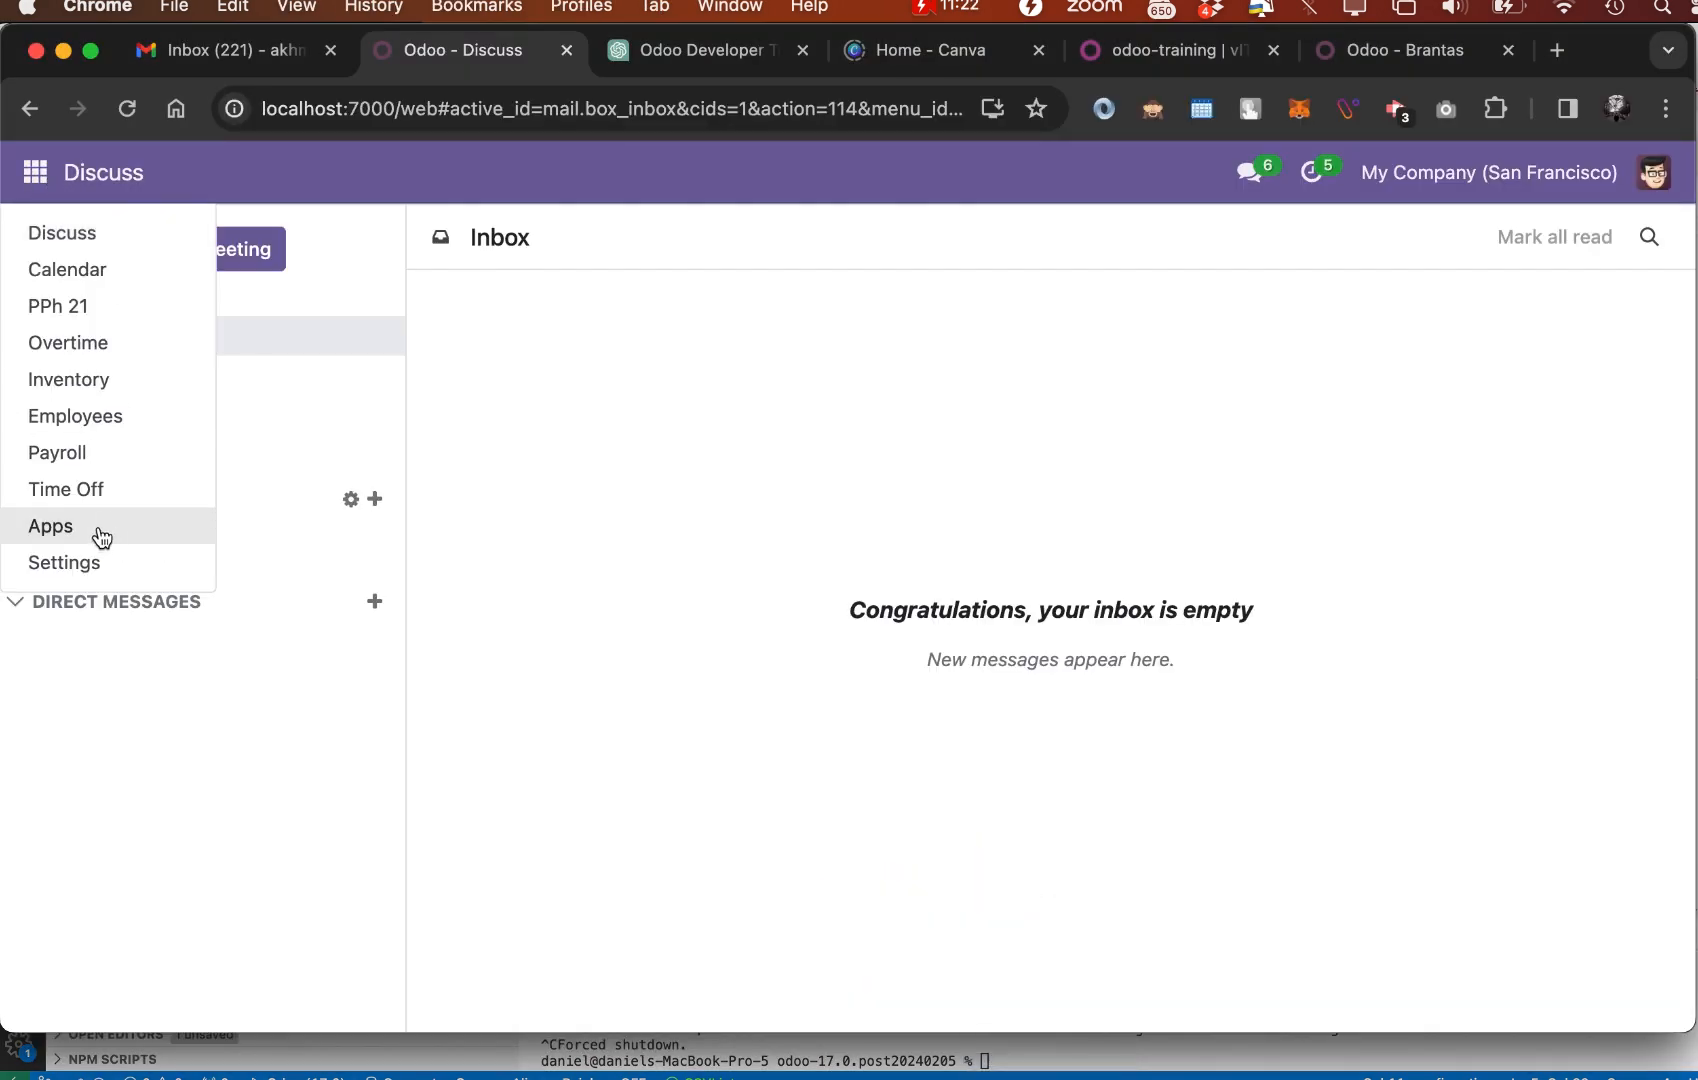
left_click(102, 532)
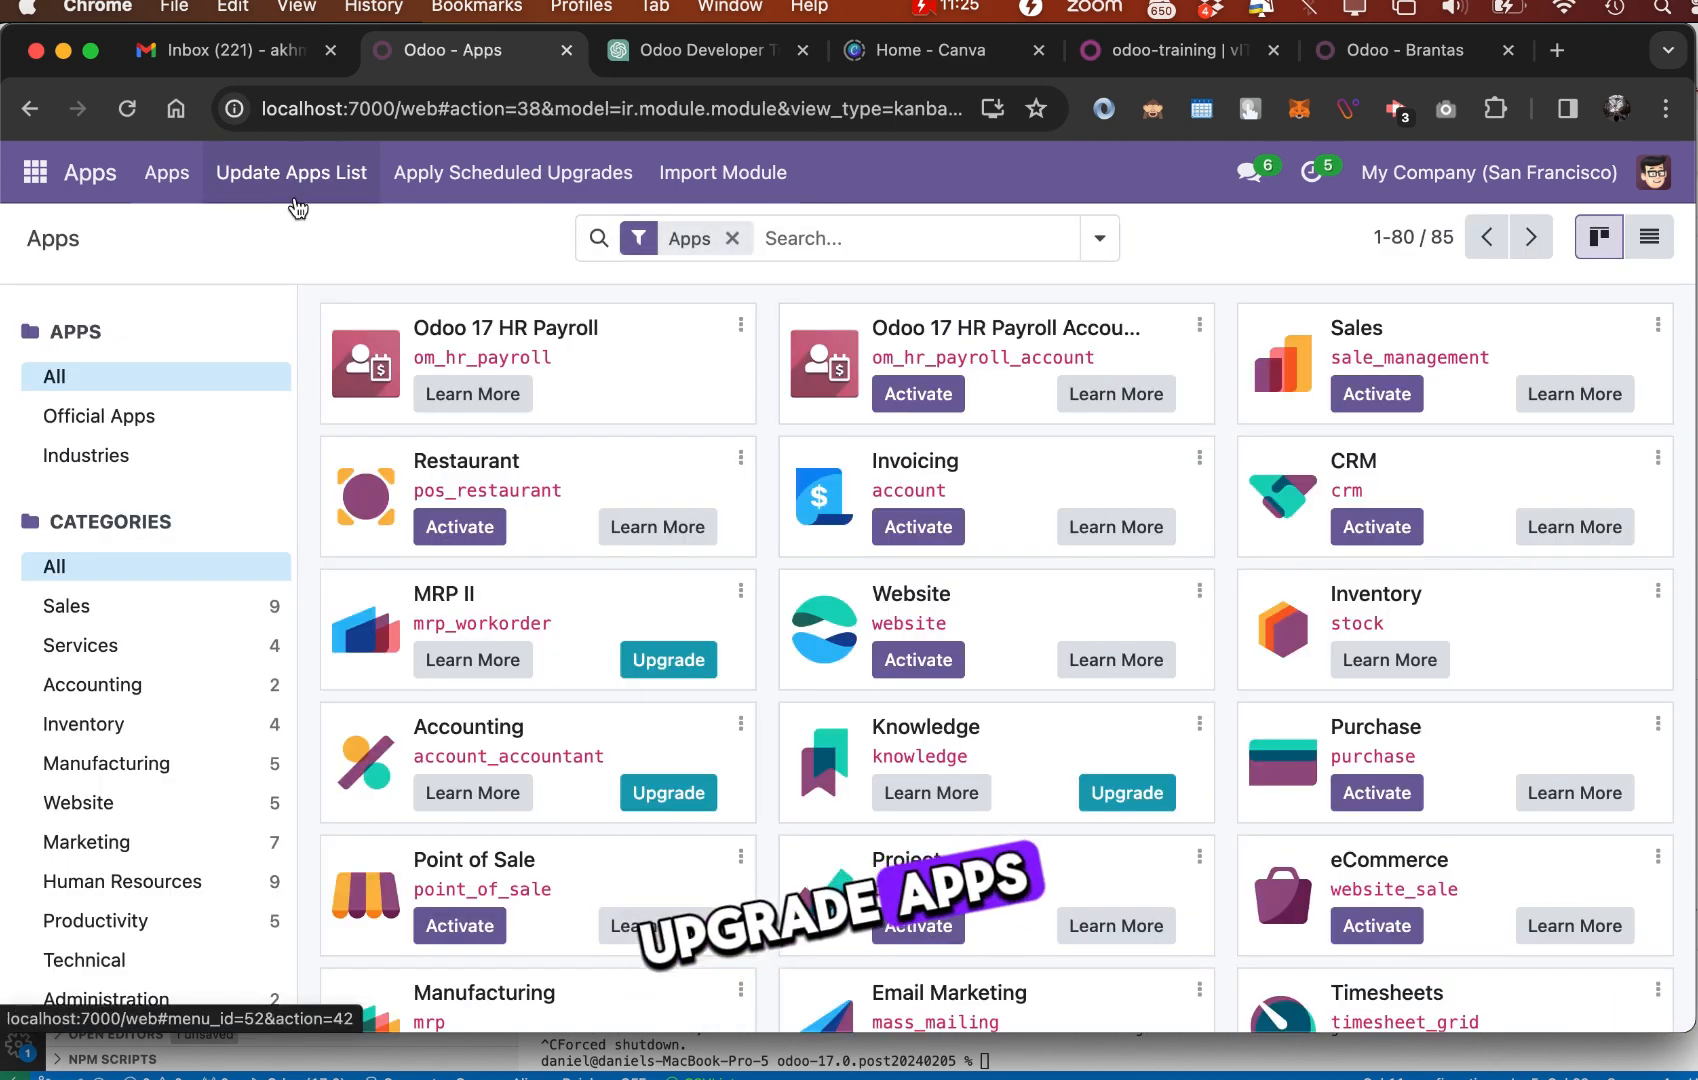
left_click(291, 172)
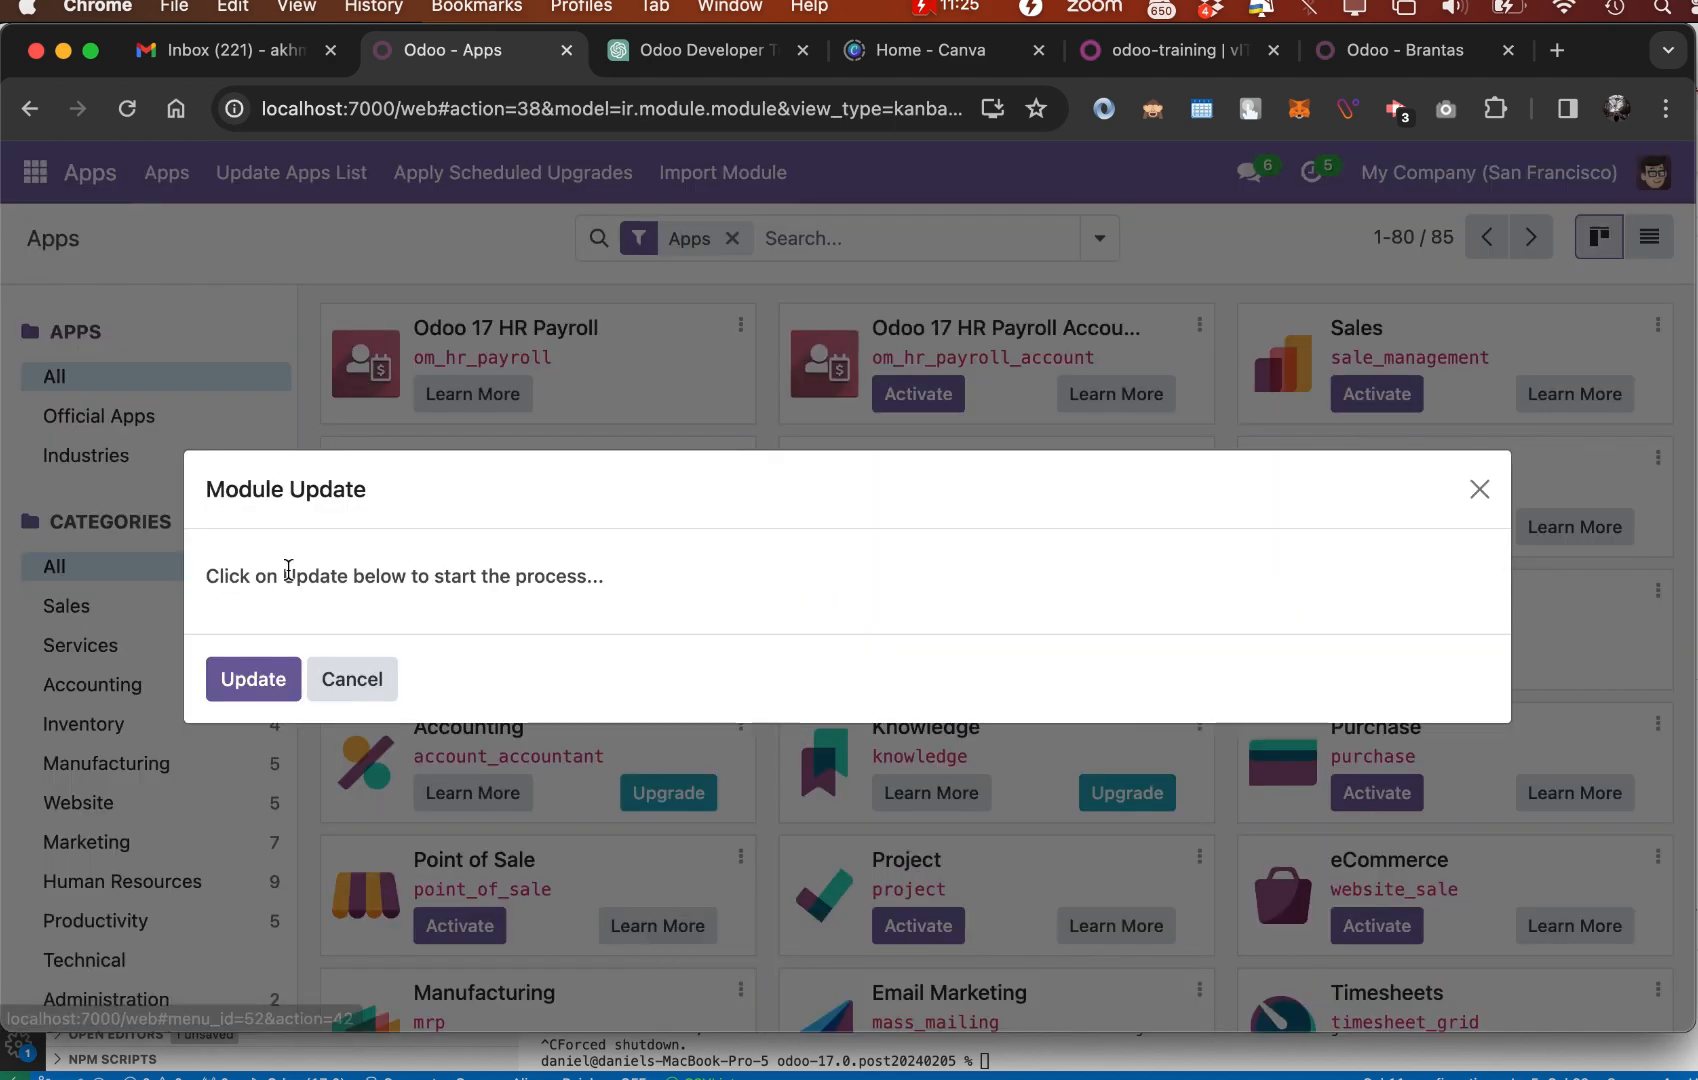
left_click(256, 683)
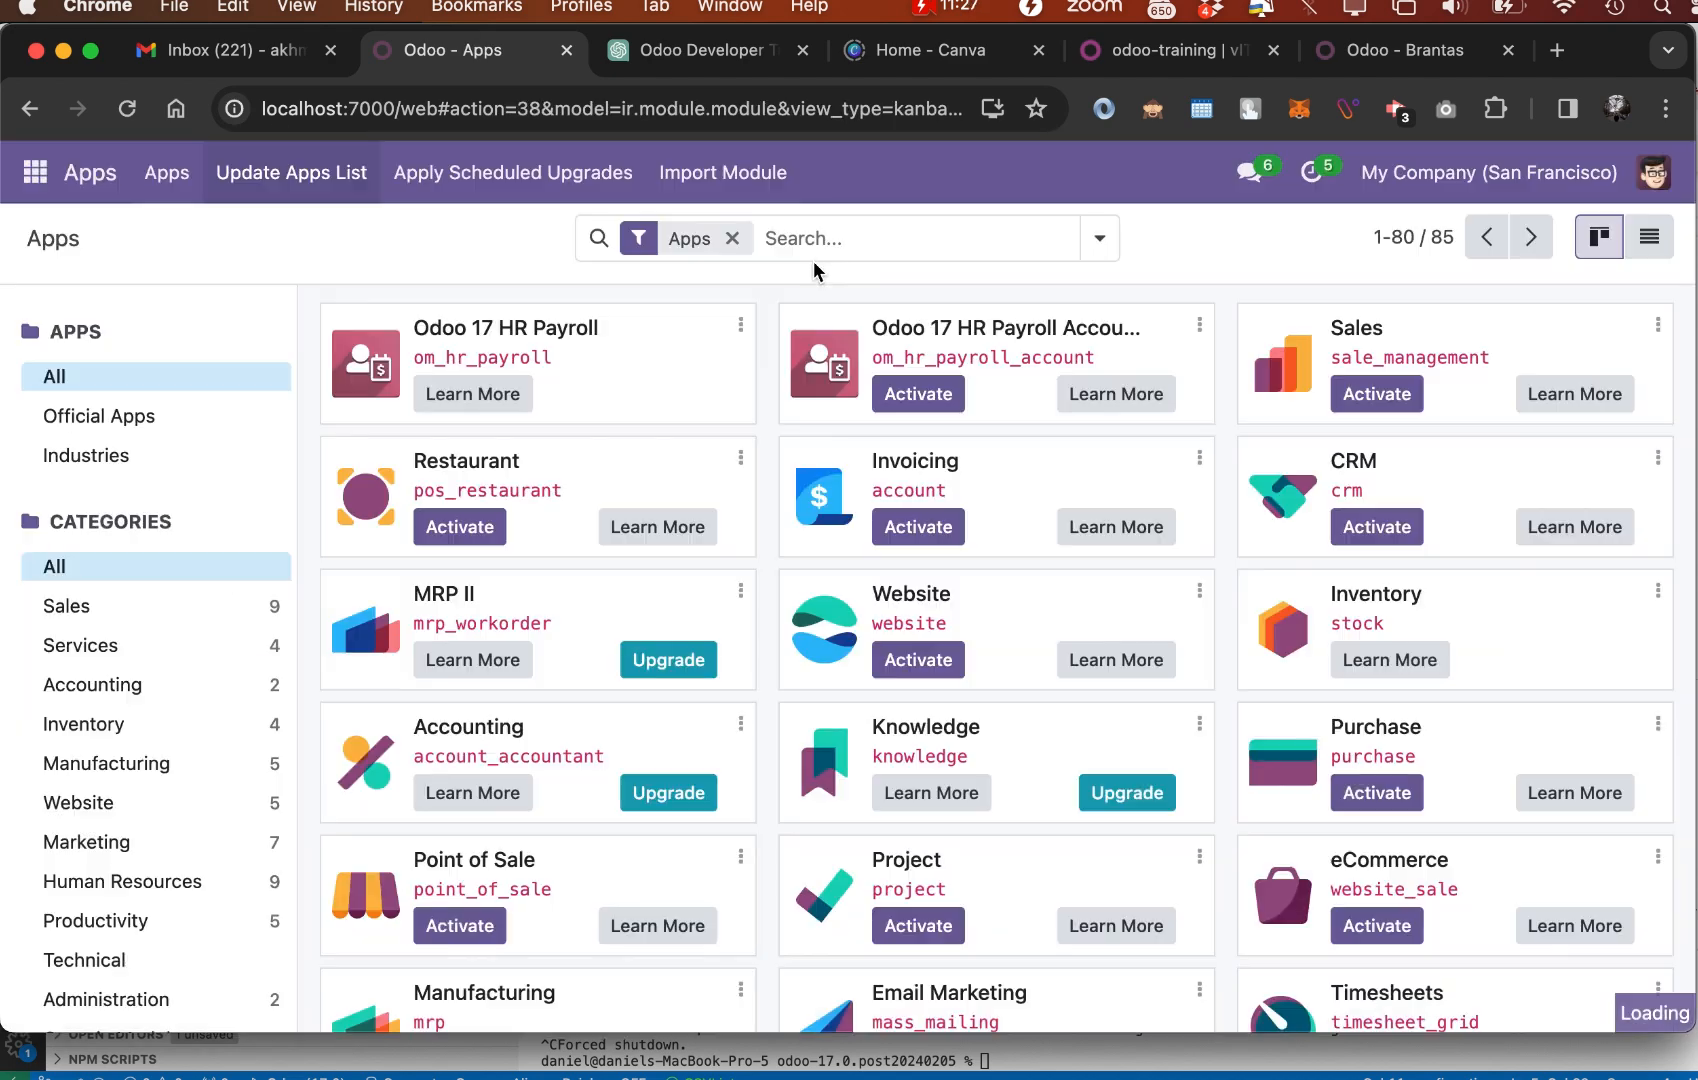
Search the Odoo apps for modules matching "stage"
left_click(836, 242)
type("stage")
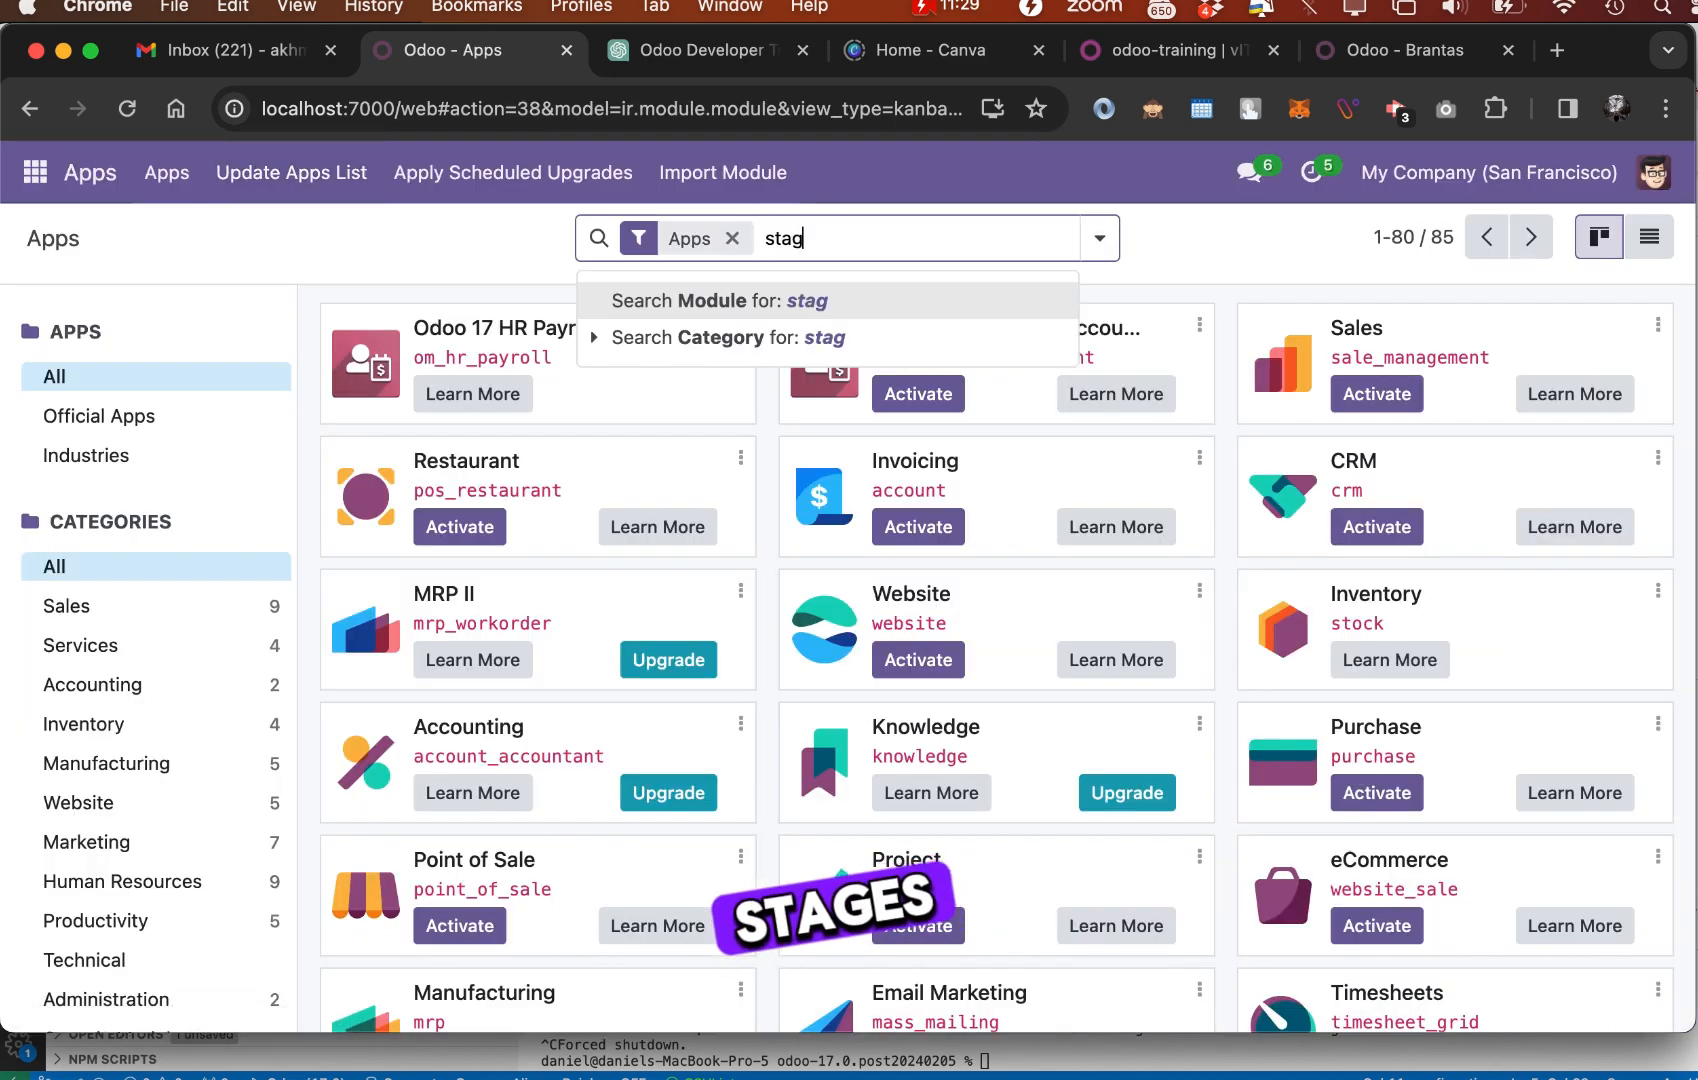
key("Return")
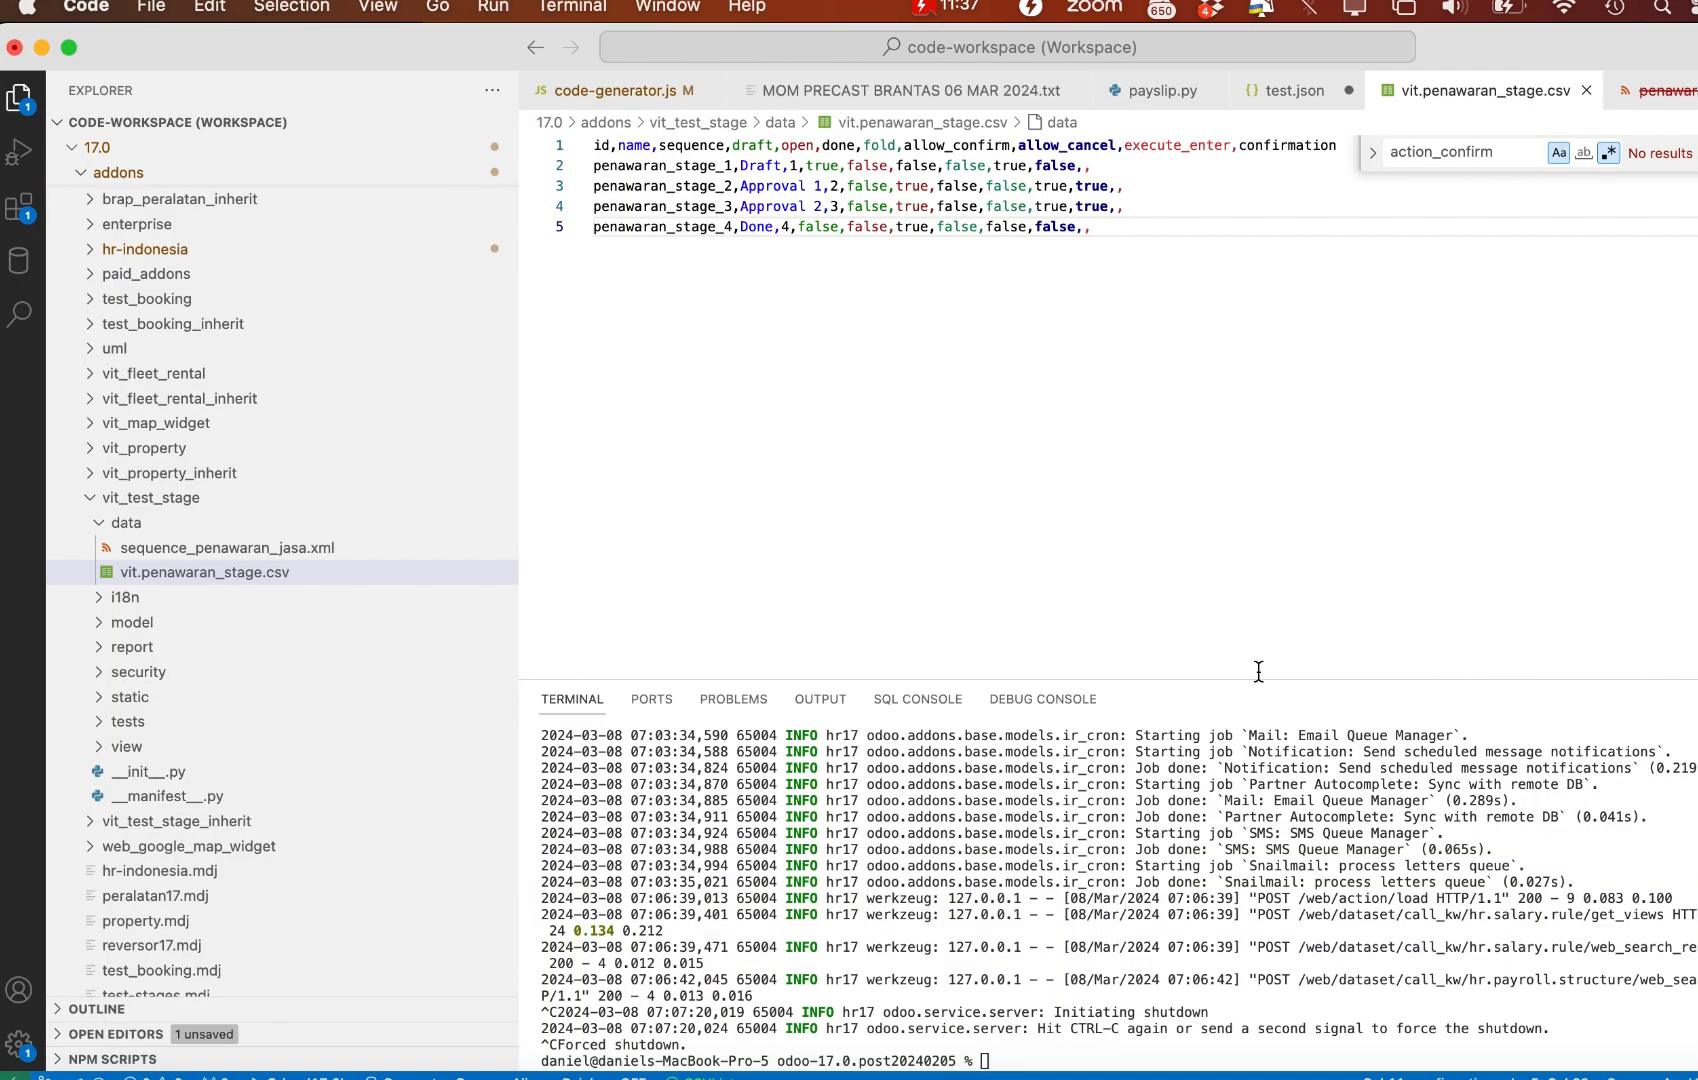
Switch to StarUML and check the addon's package name in the model tree
left_click(1293, 1068)
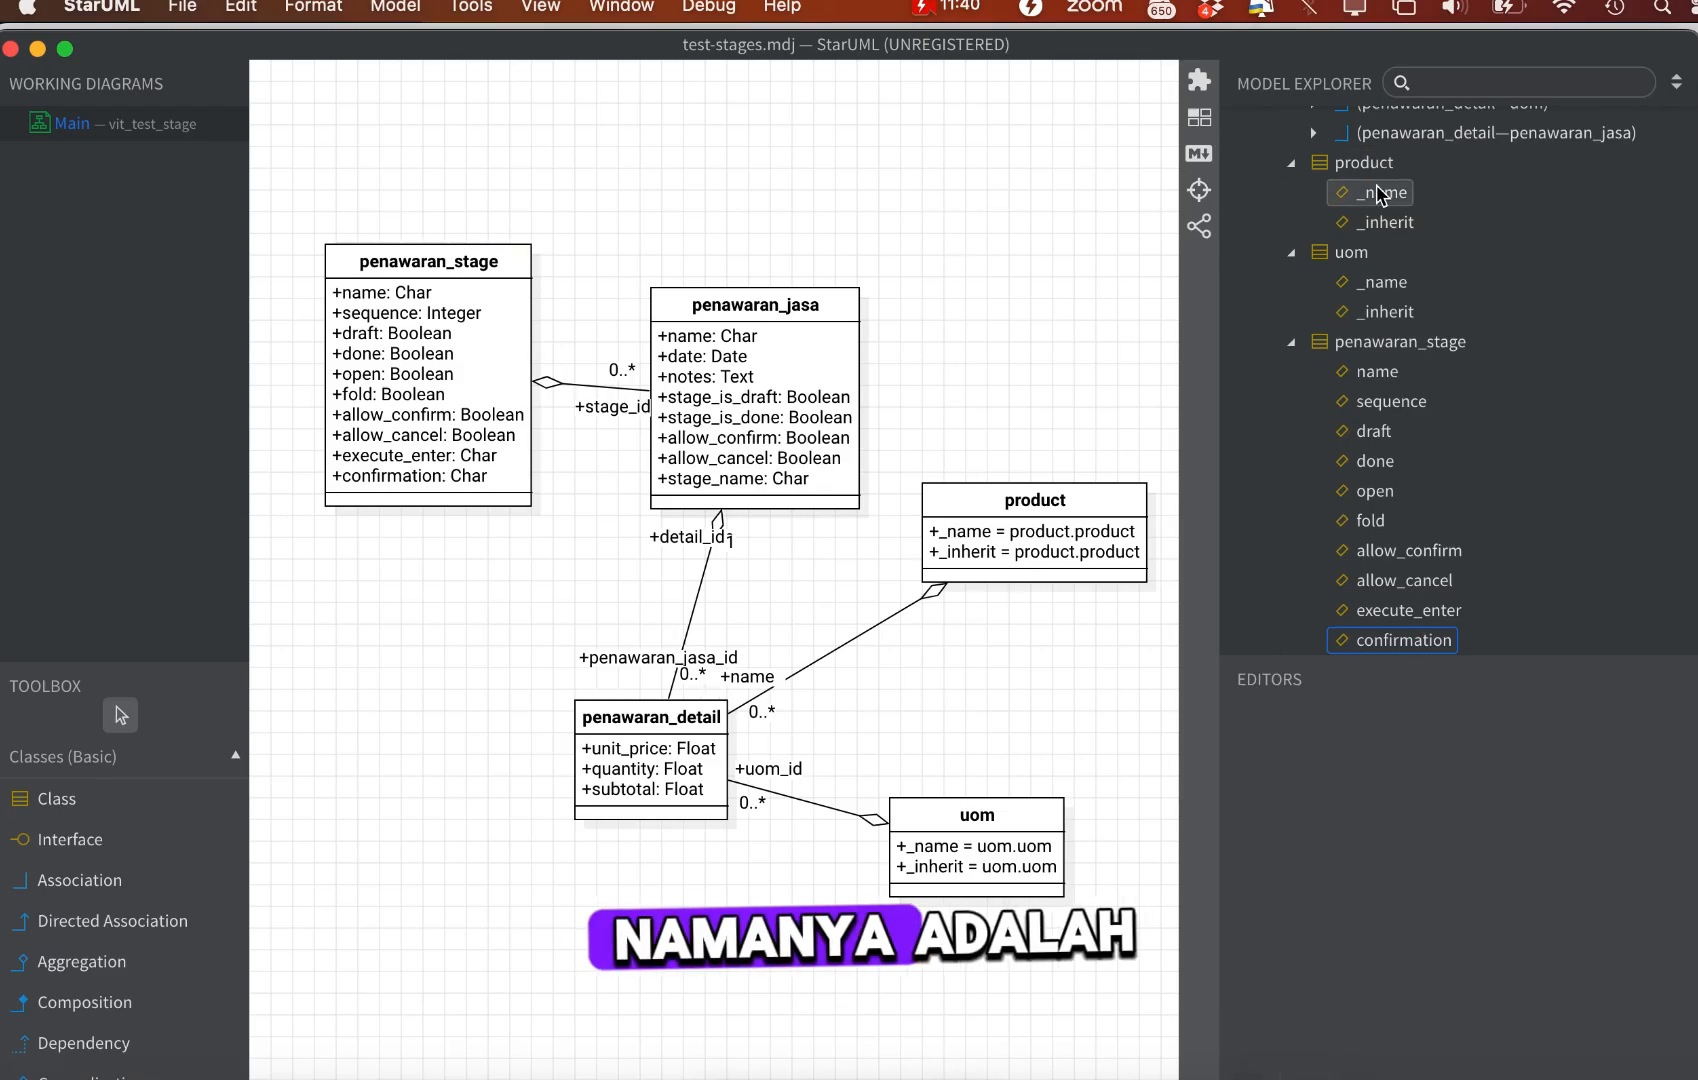
scroll(1380, 200, "up", 10)
left_click(1380, 210)
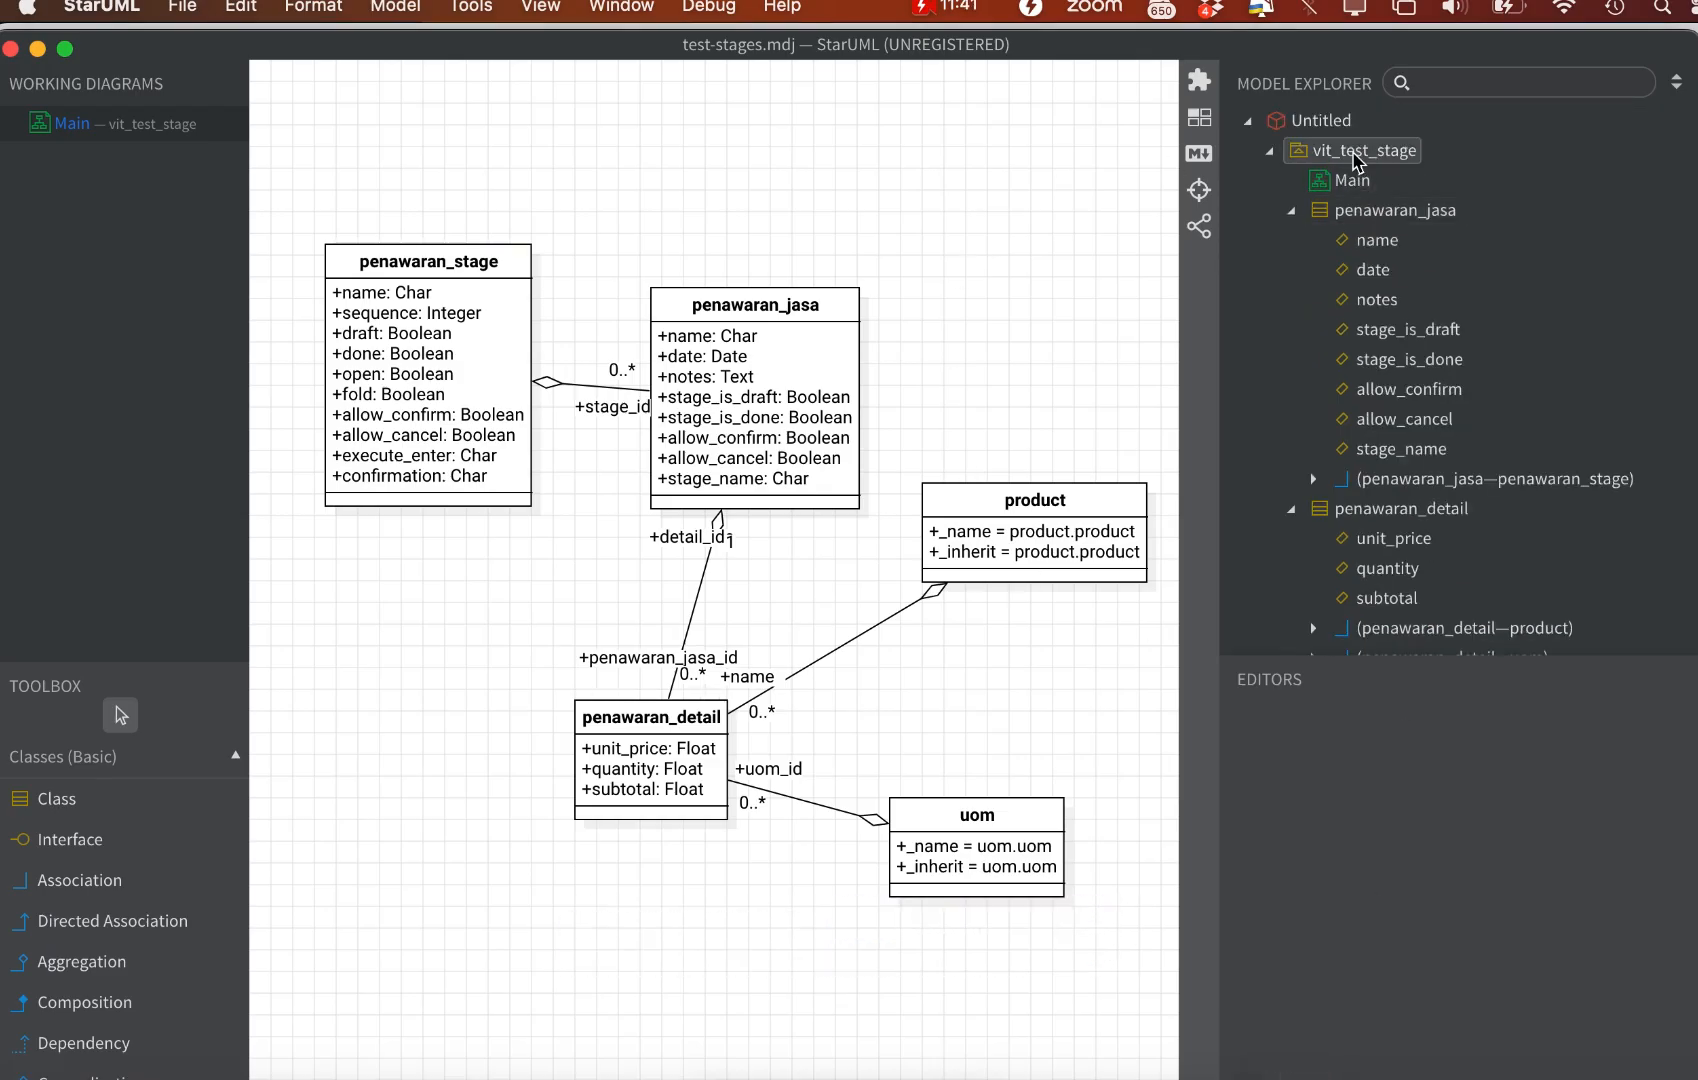
left_click(1356, 152)
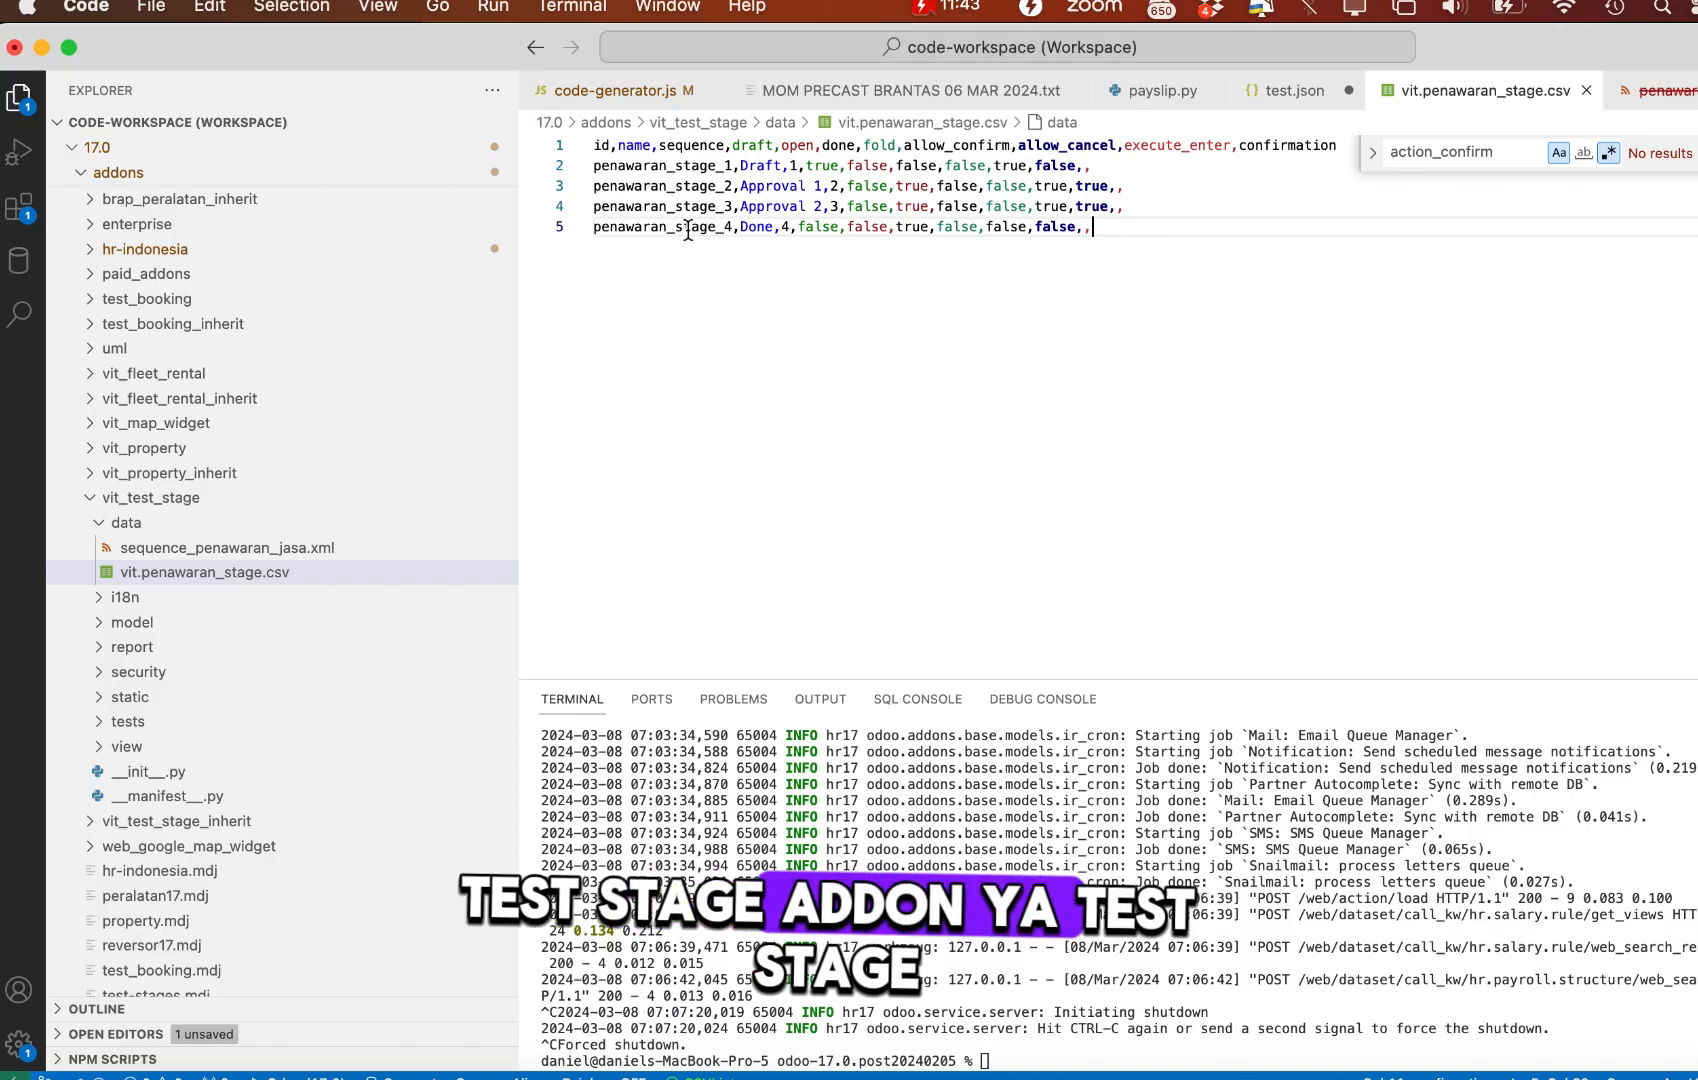
Return to Odoo in Chrome and activate the Test stage addon module (vit_test_stage)
key("super+Tab")
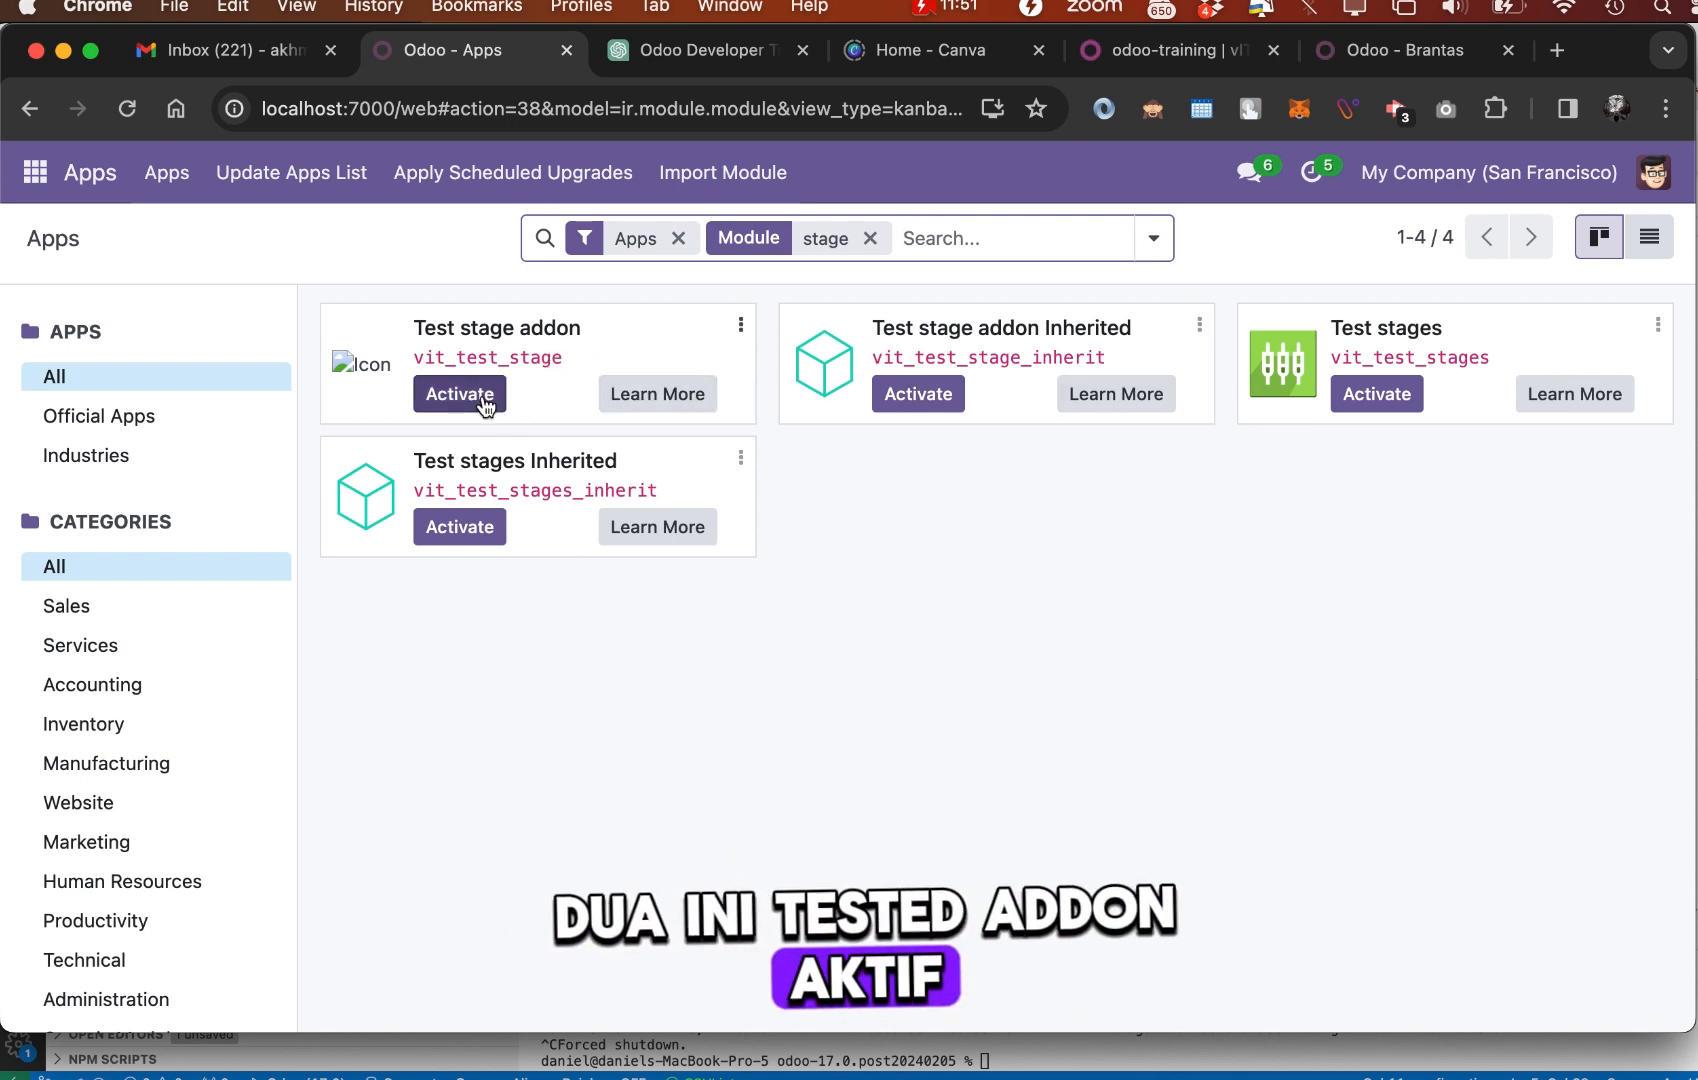
left_click(460, 394)
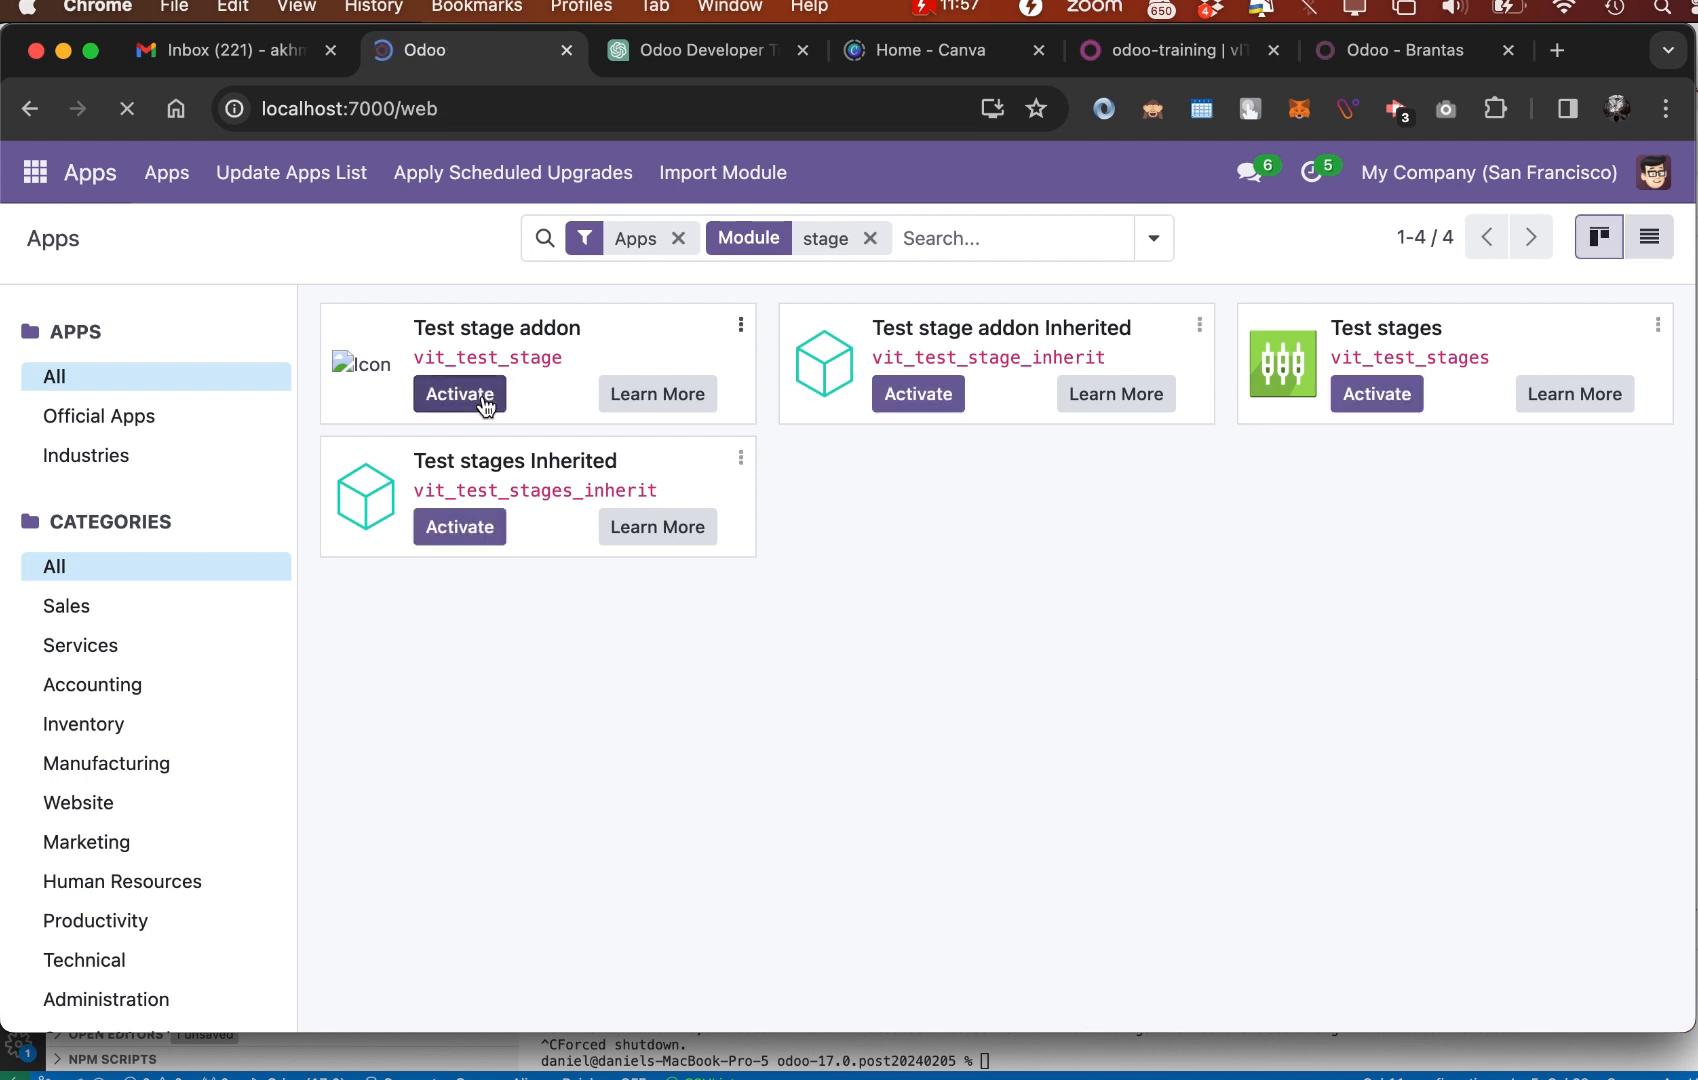
Open the Test stage addon app and view its Penawaran Stage configuration list
left_click(28, 184)
left_click(124, 395)
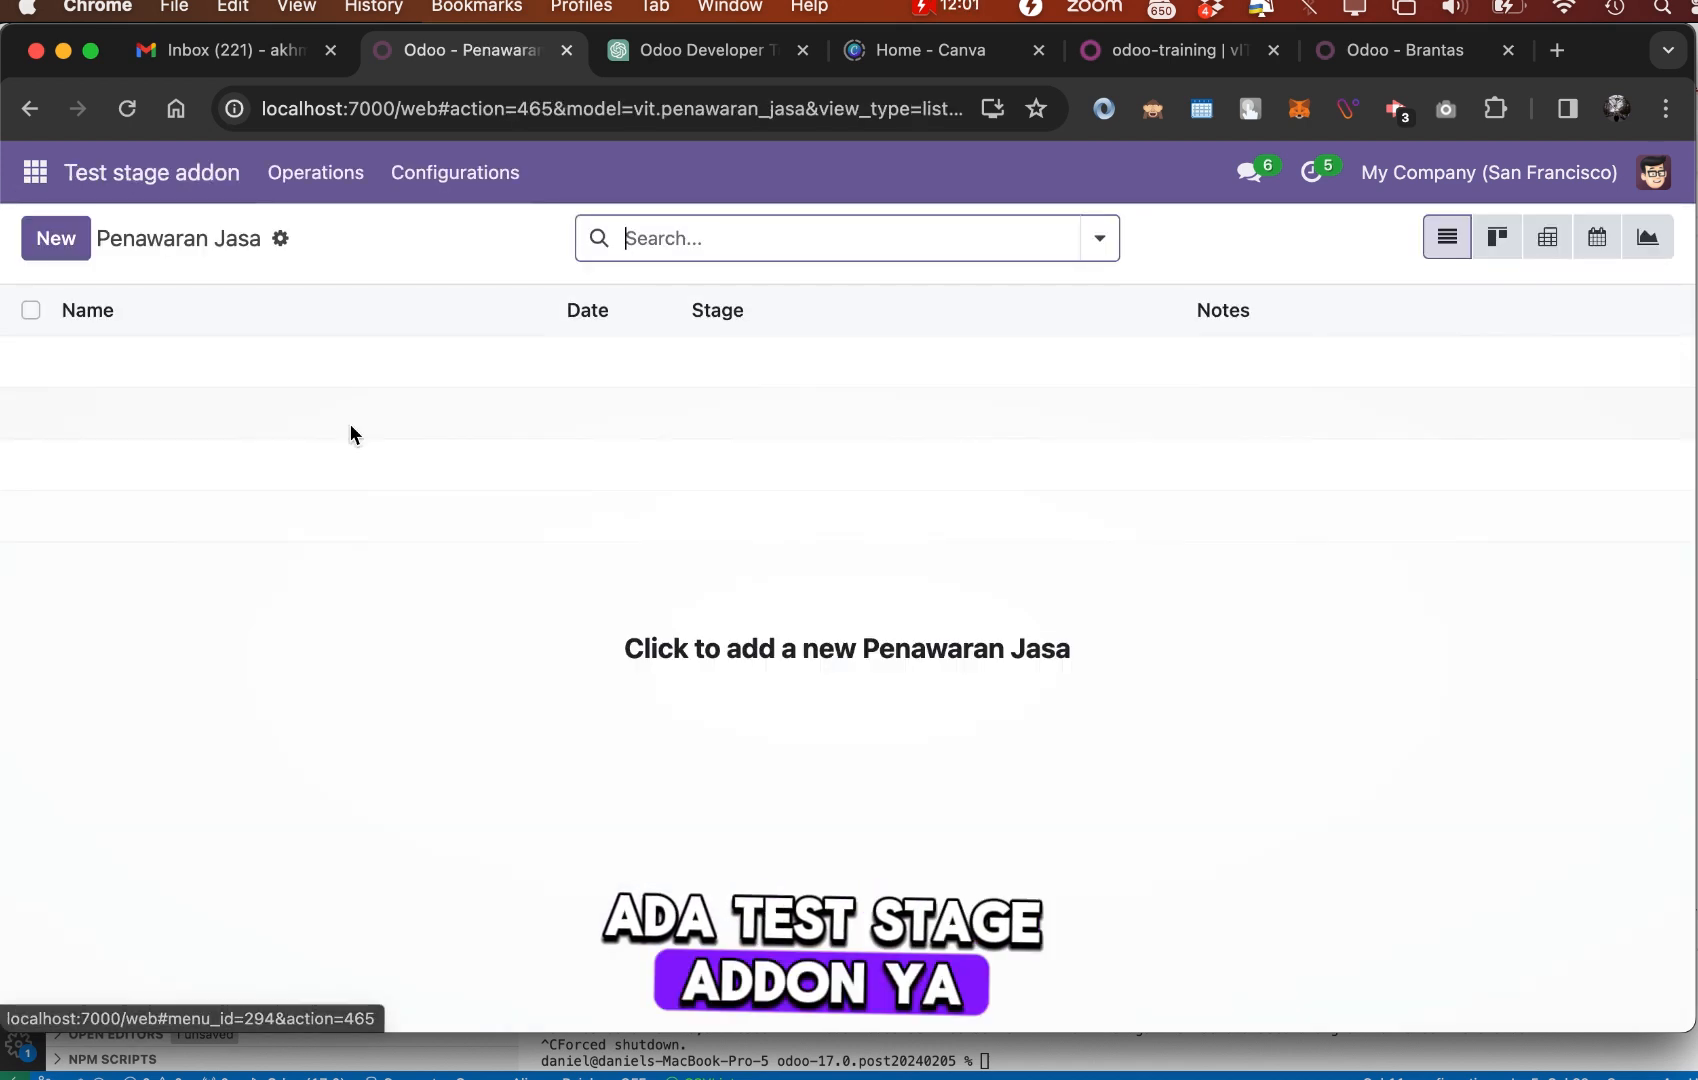
left_click(483, 180)
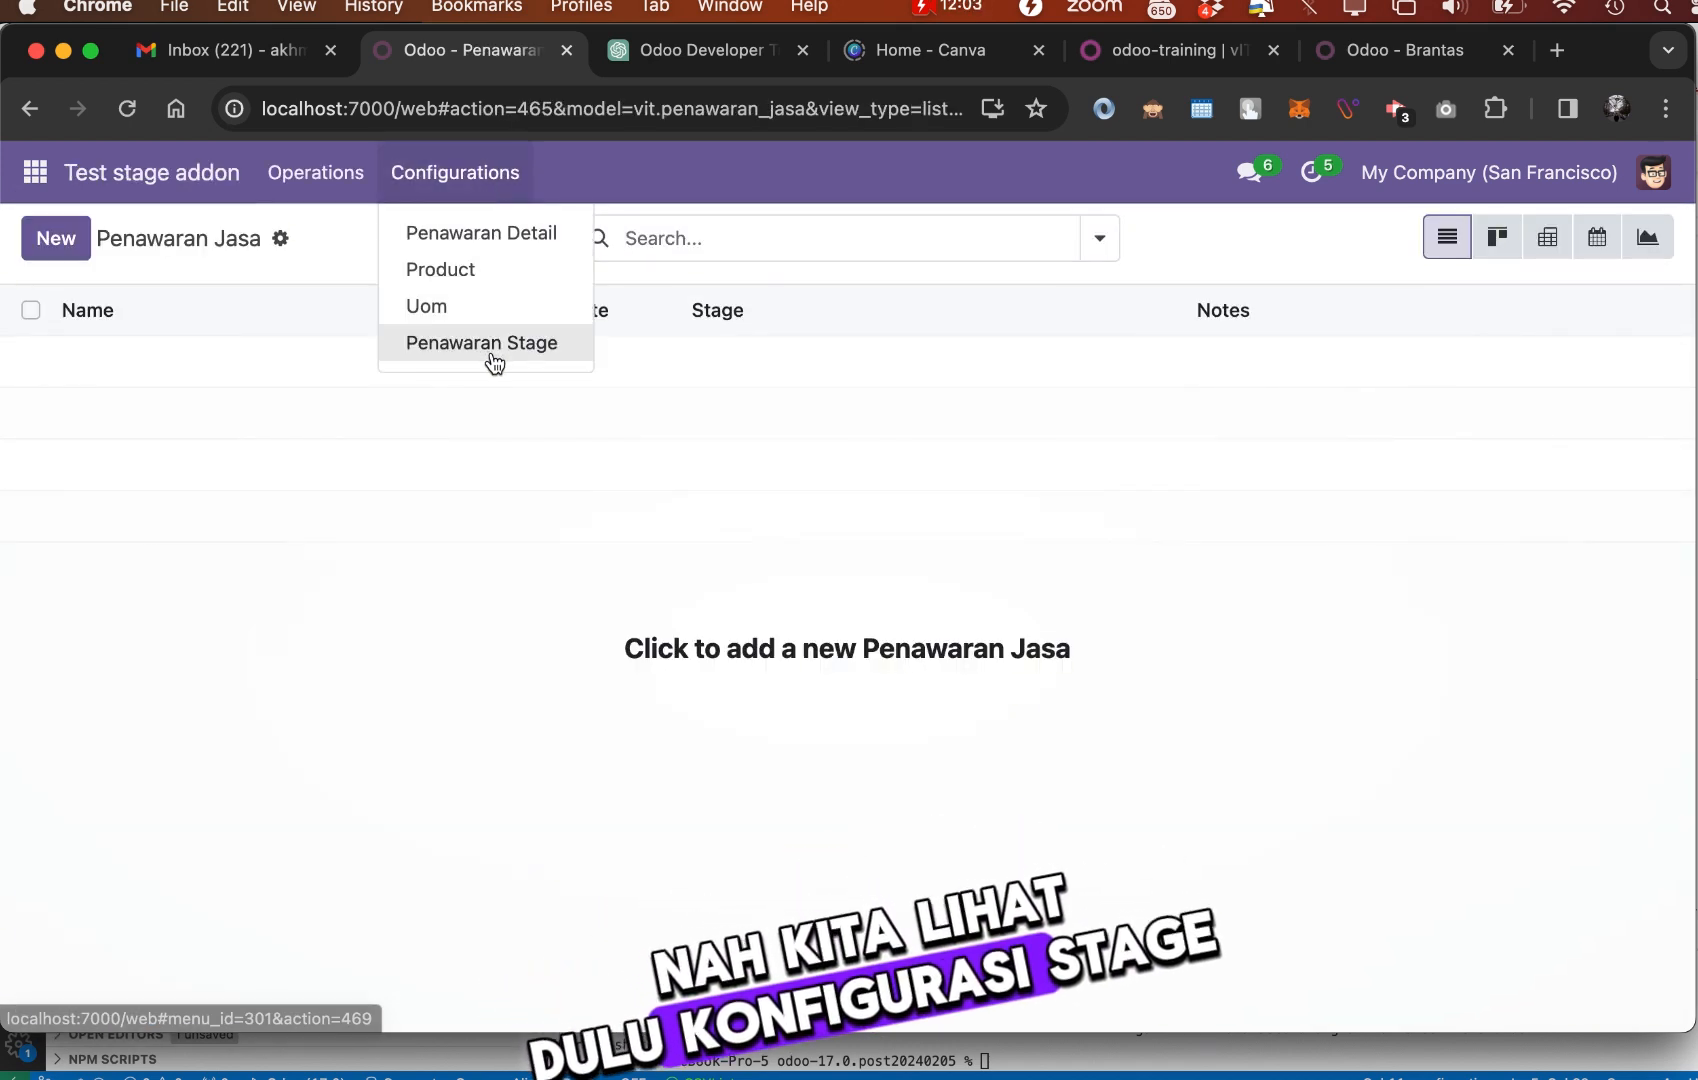
left_click(493, 360)
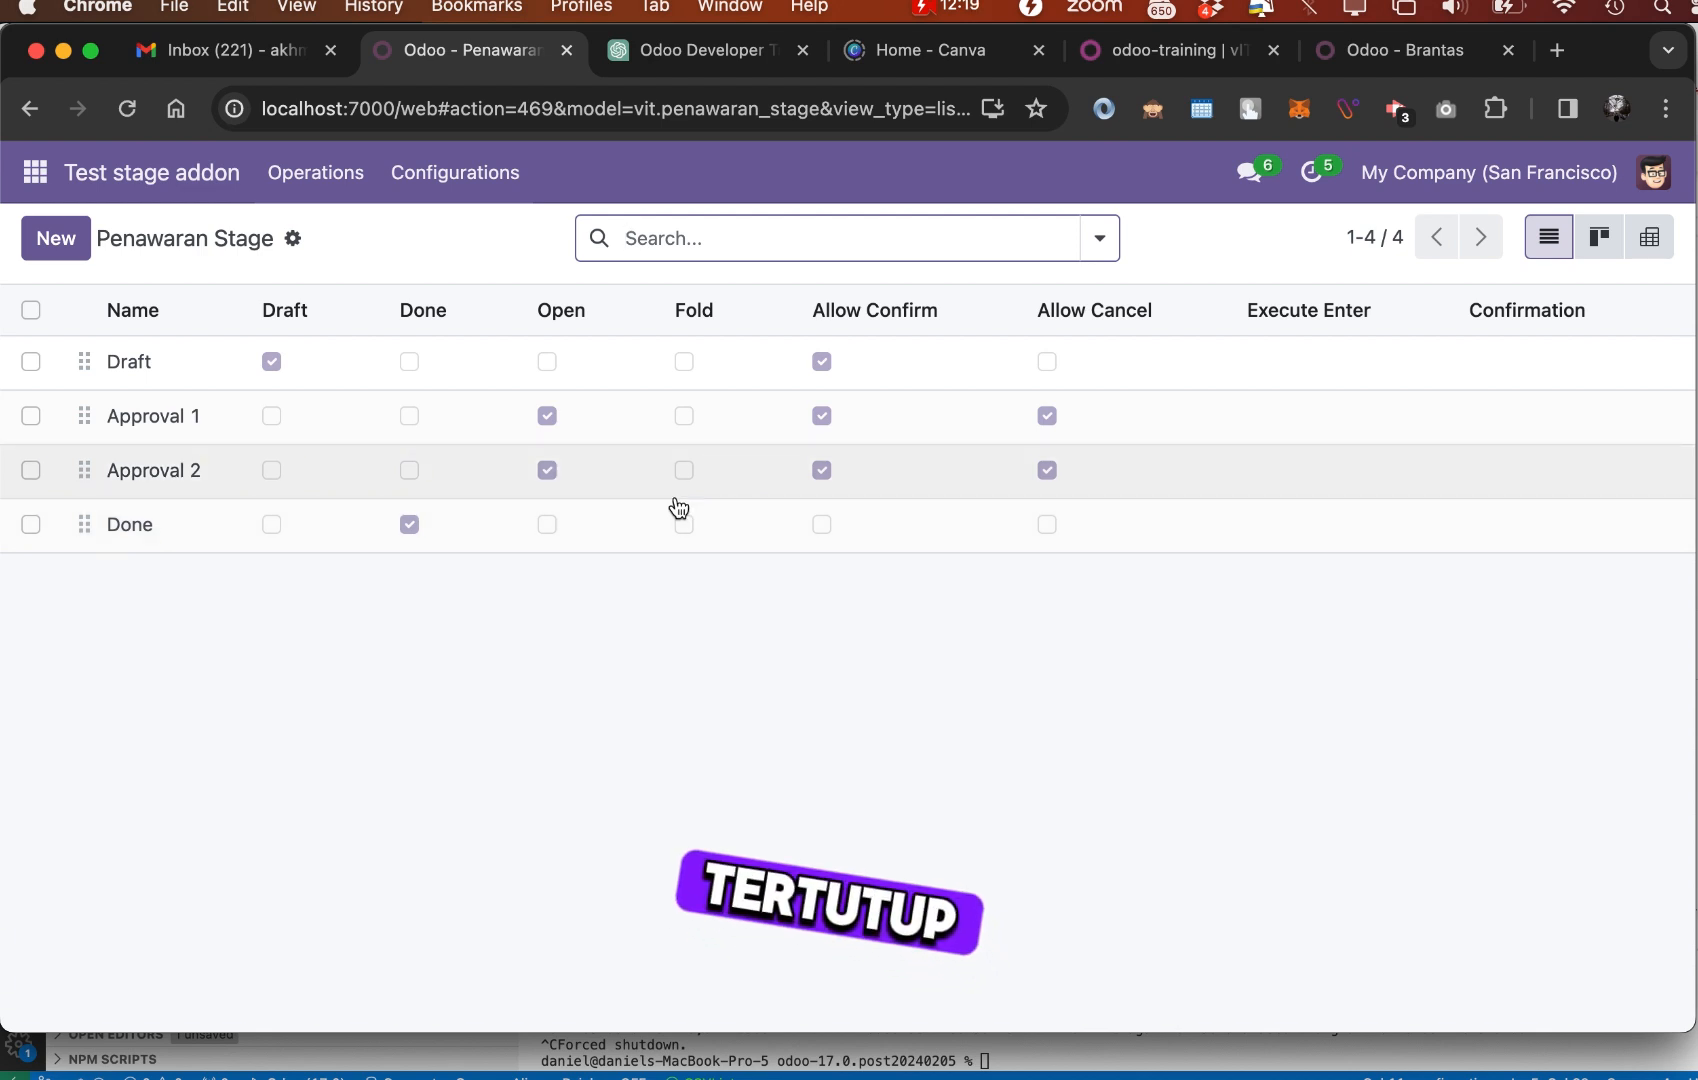
Create a new Penawaran Jasa record, leaving its date empty and entering "test" as the notes
left_click(338, 185)
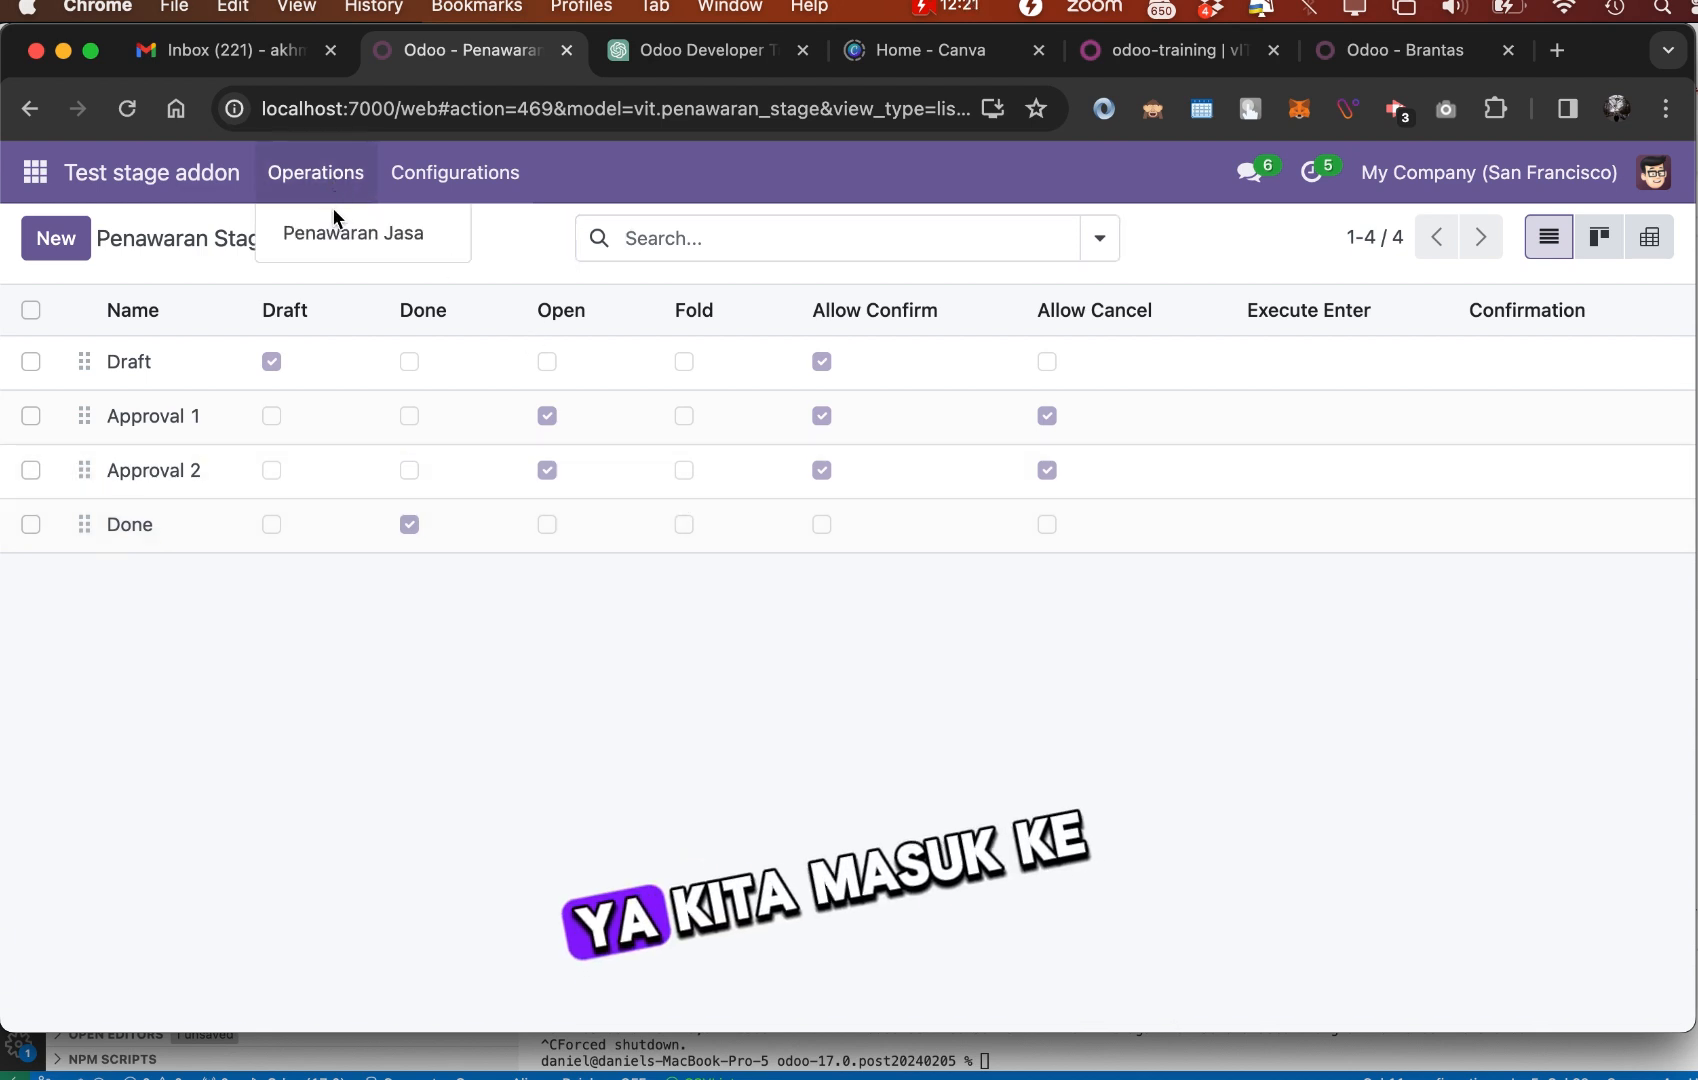
left_click(340, 235)
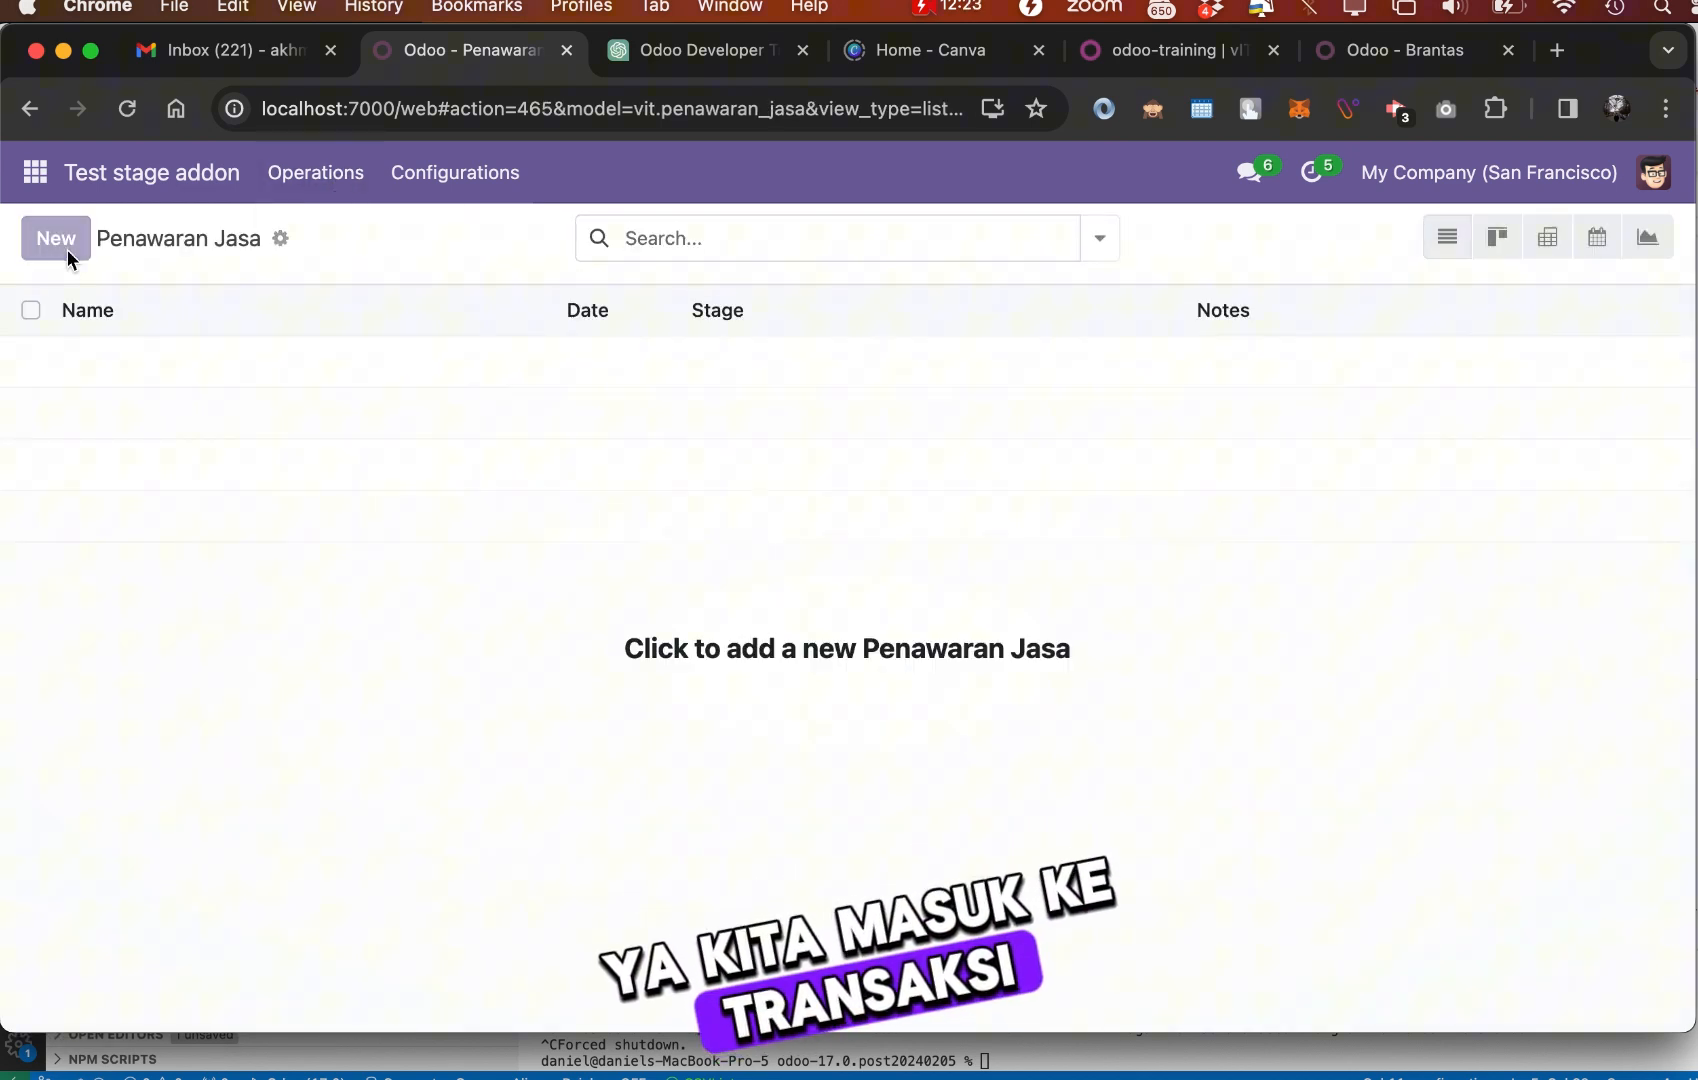
left_click(56, 240)
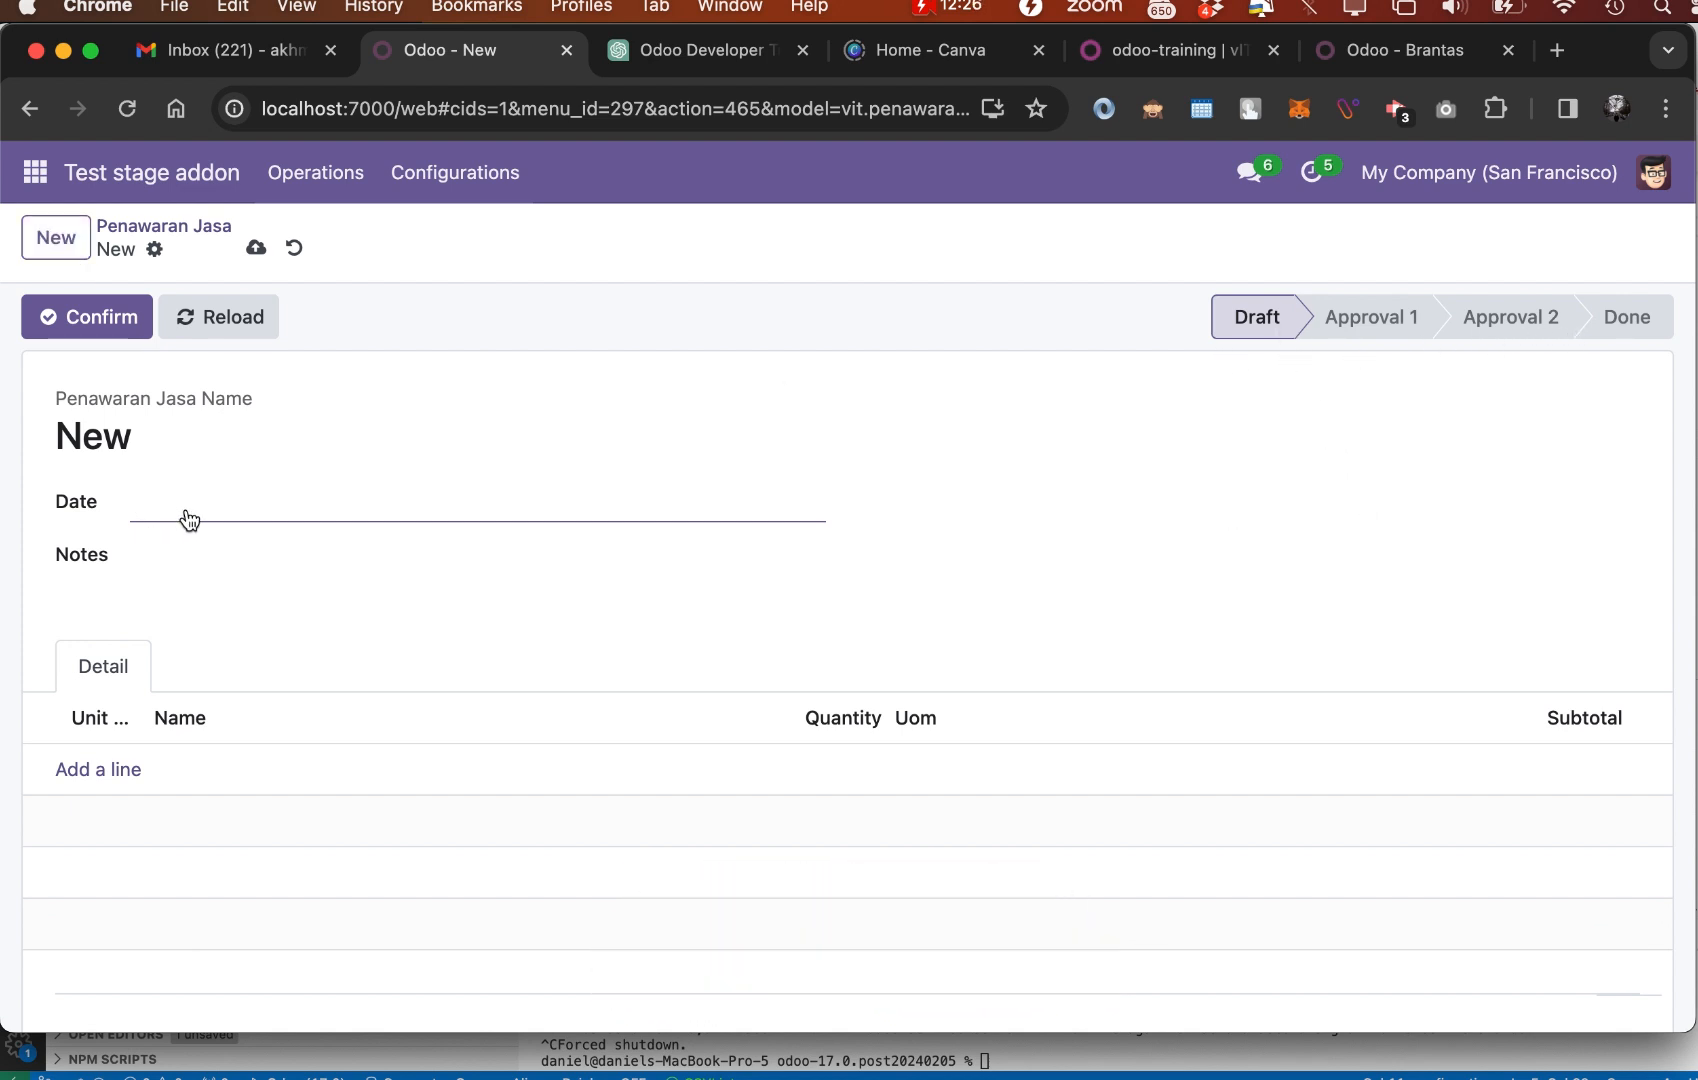
left_click(186, 515)
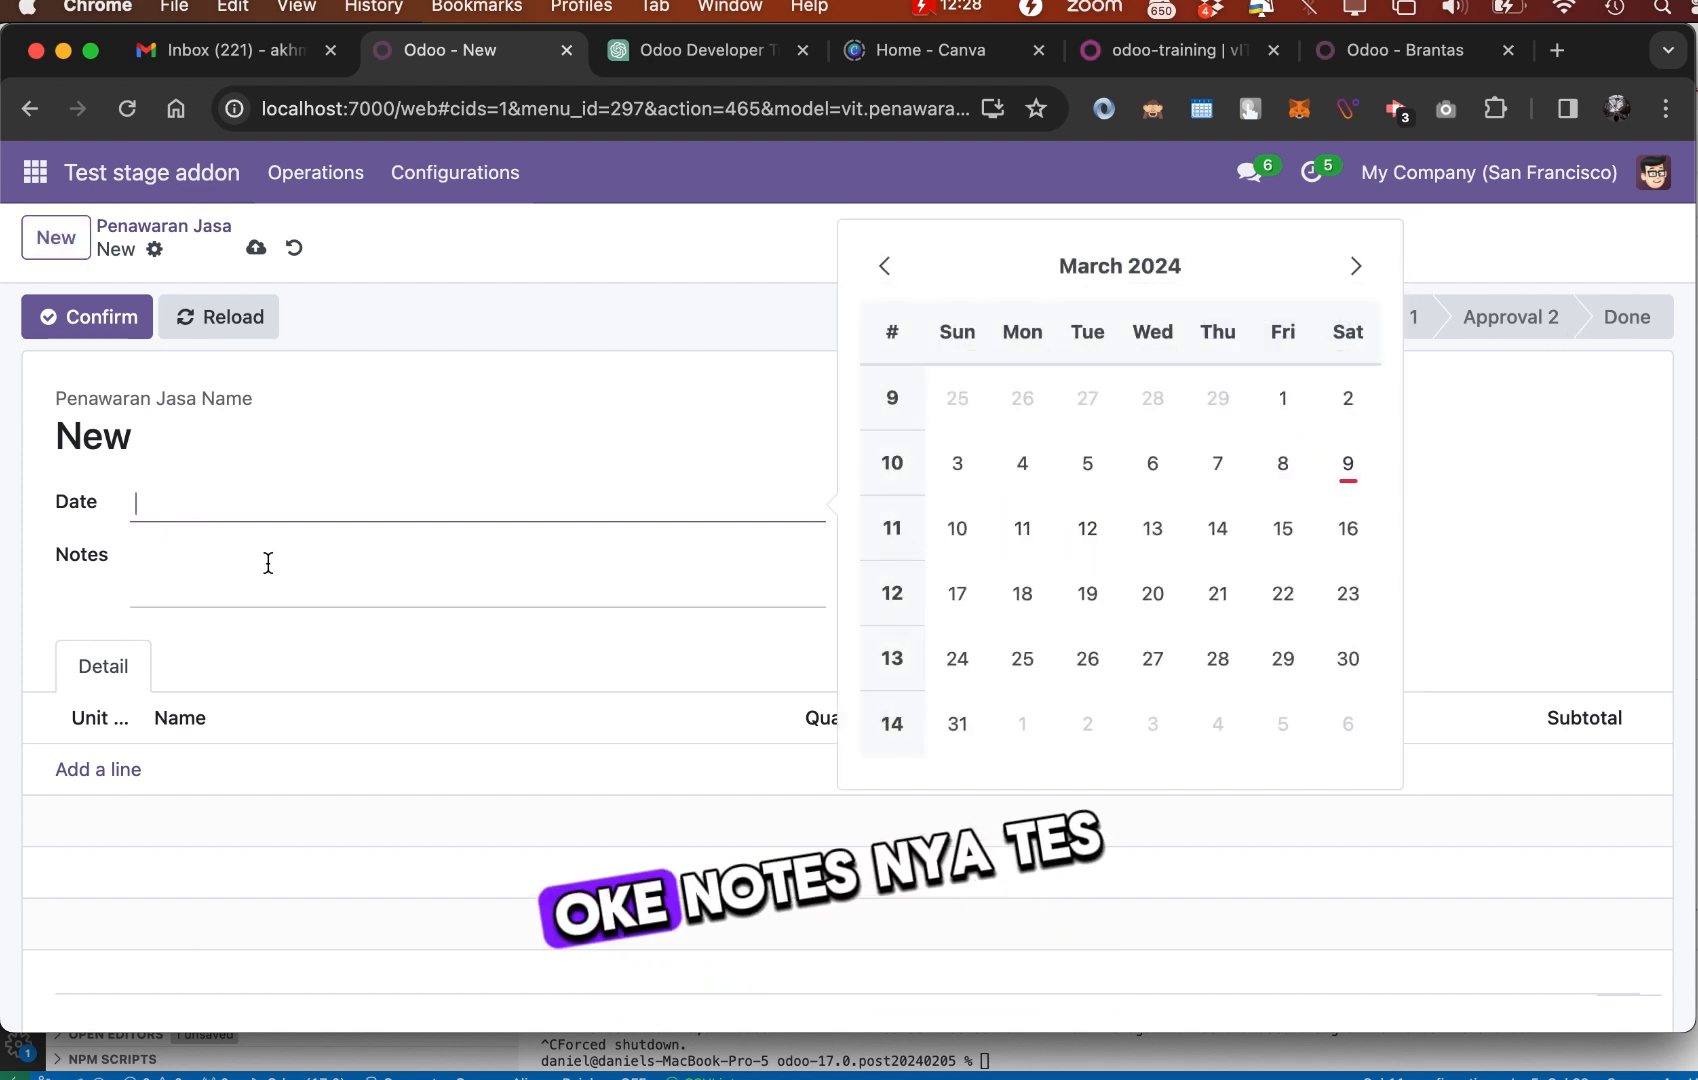
left_click(268, 563)
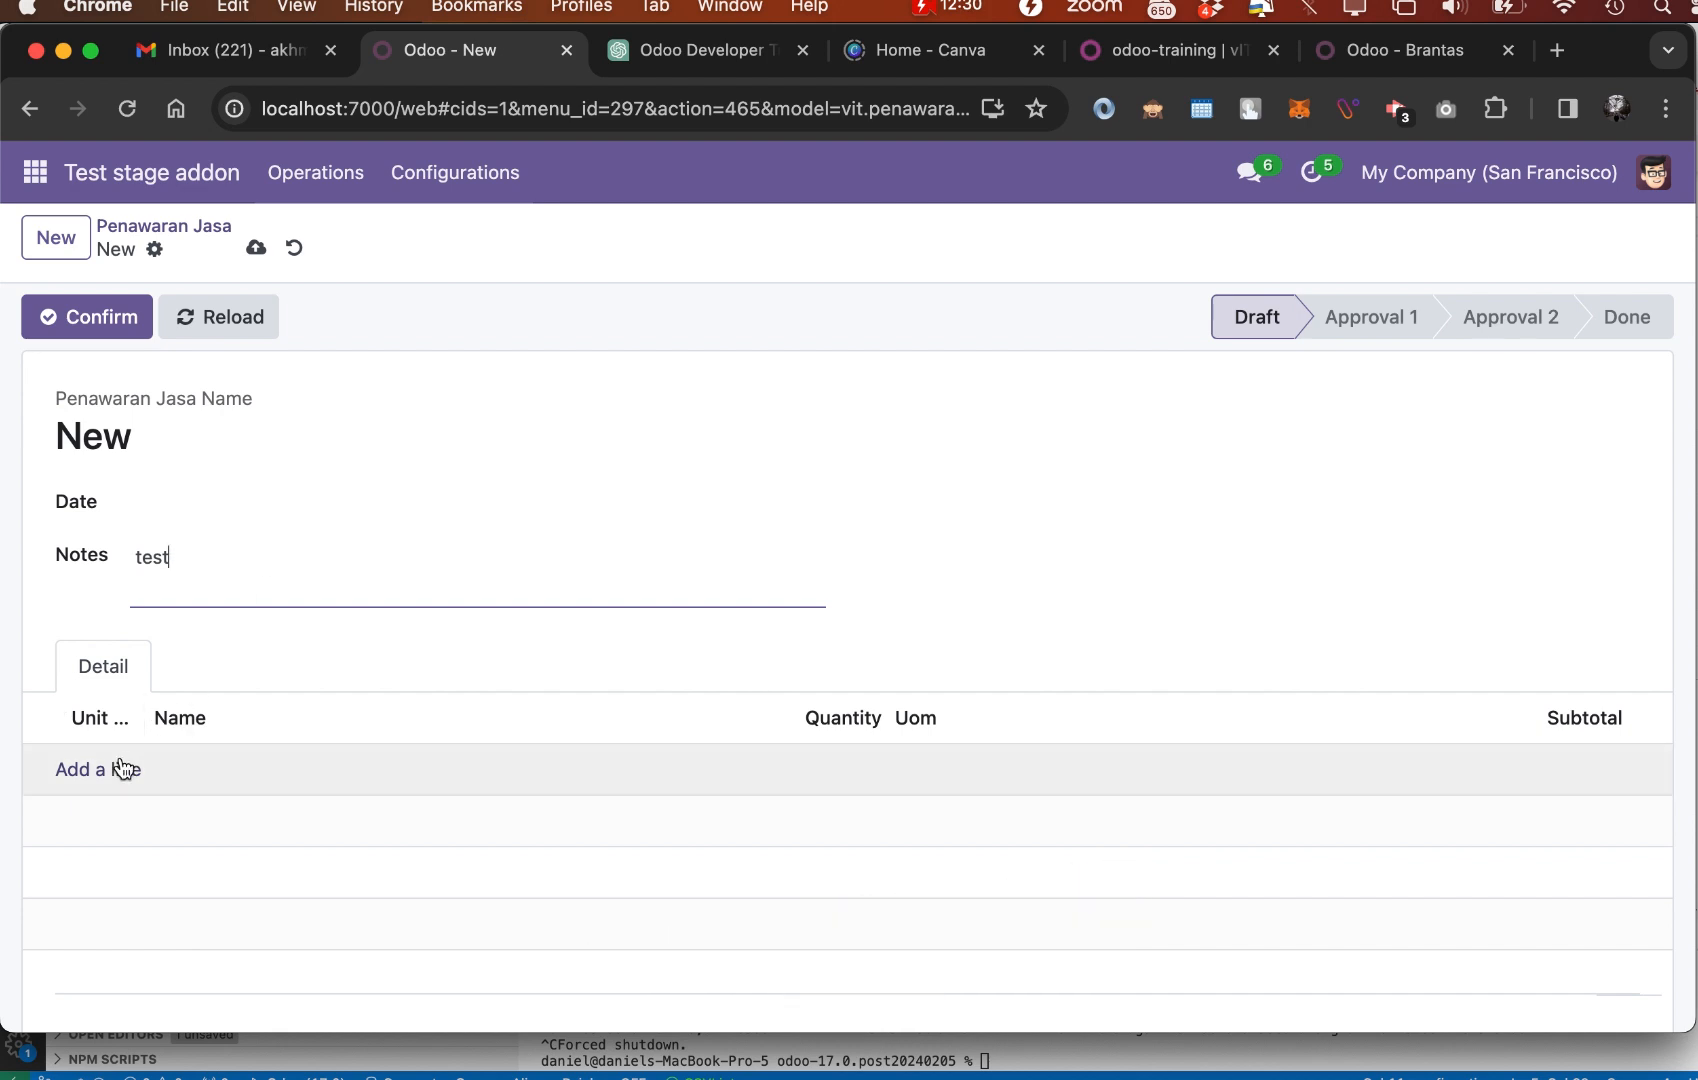
Add and save a detail line for [E-COM06] Corner Desk Right Sit with unit price 1000, quantity 1, subtotal 1000 and UoM Units
left_click(125, 769)
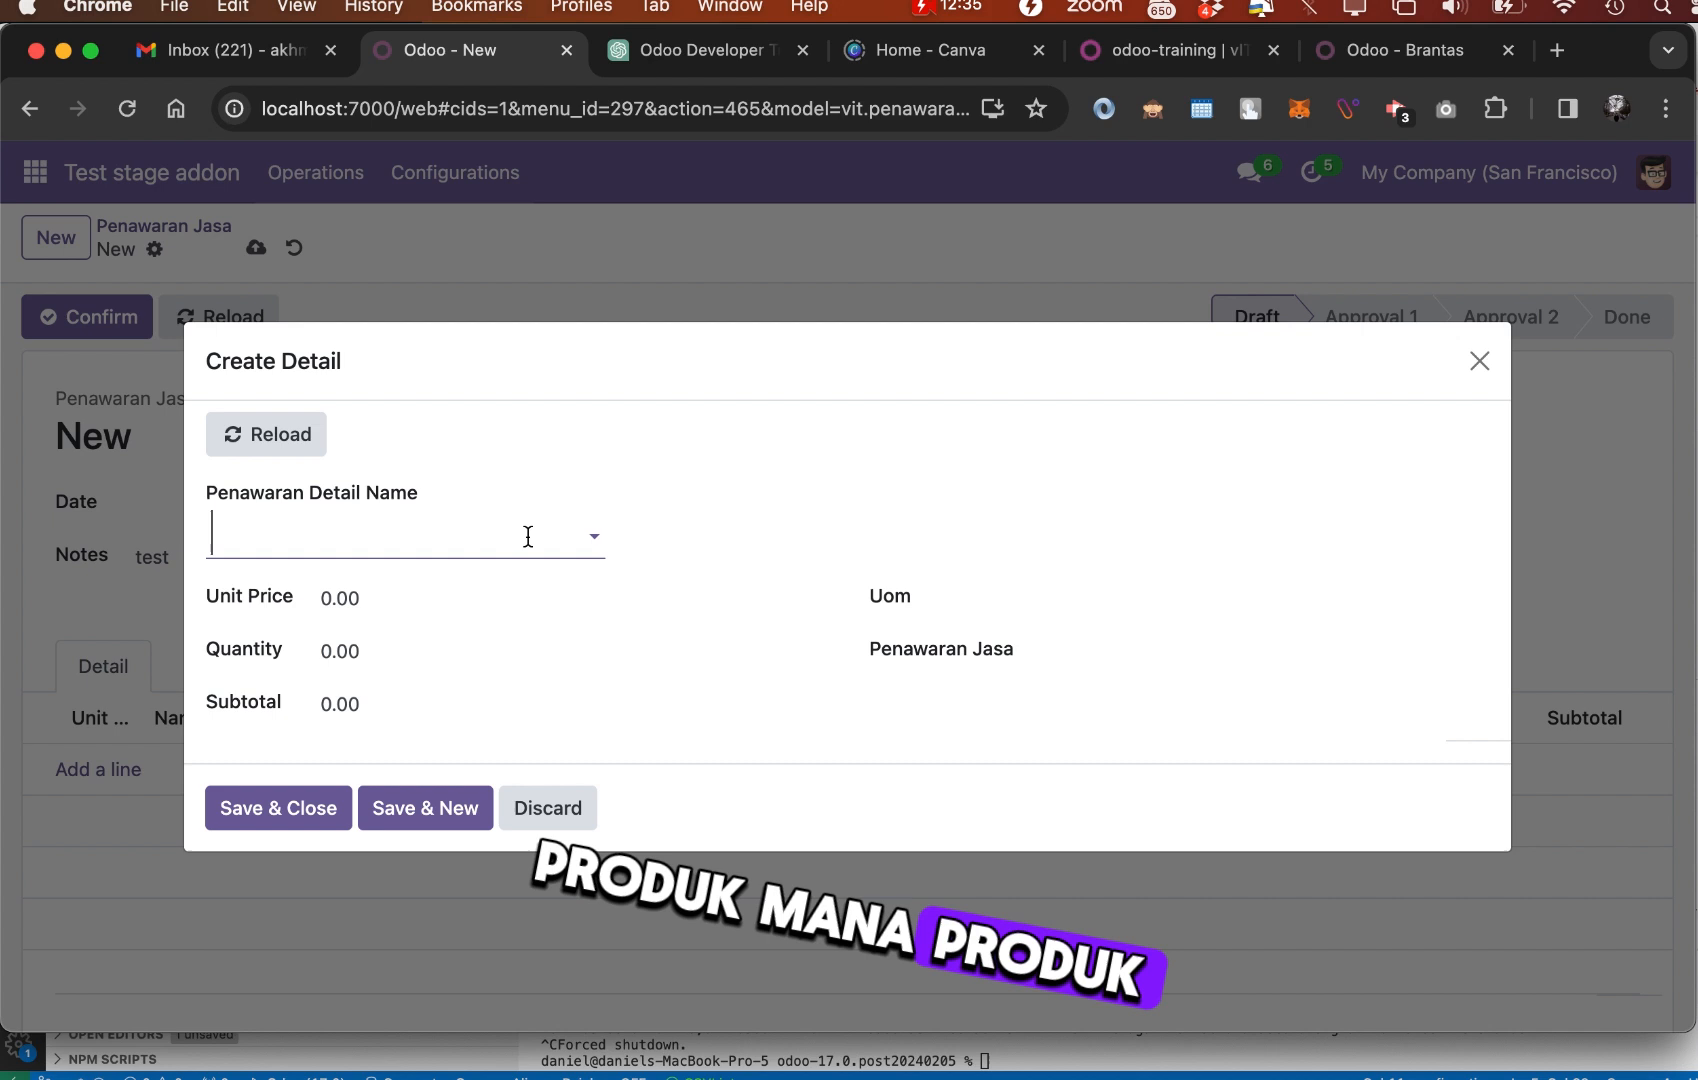
left_click(472, 542)
left_click(460, 588)
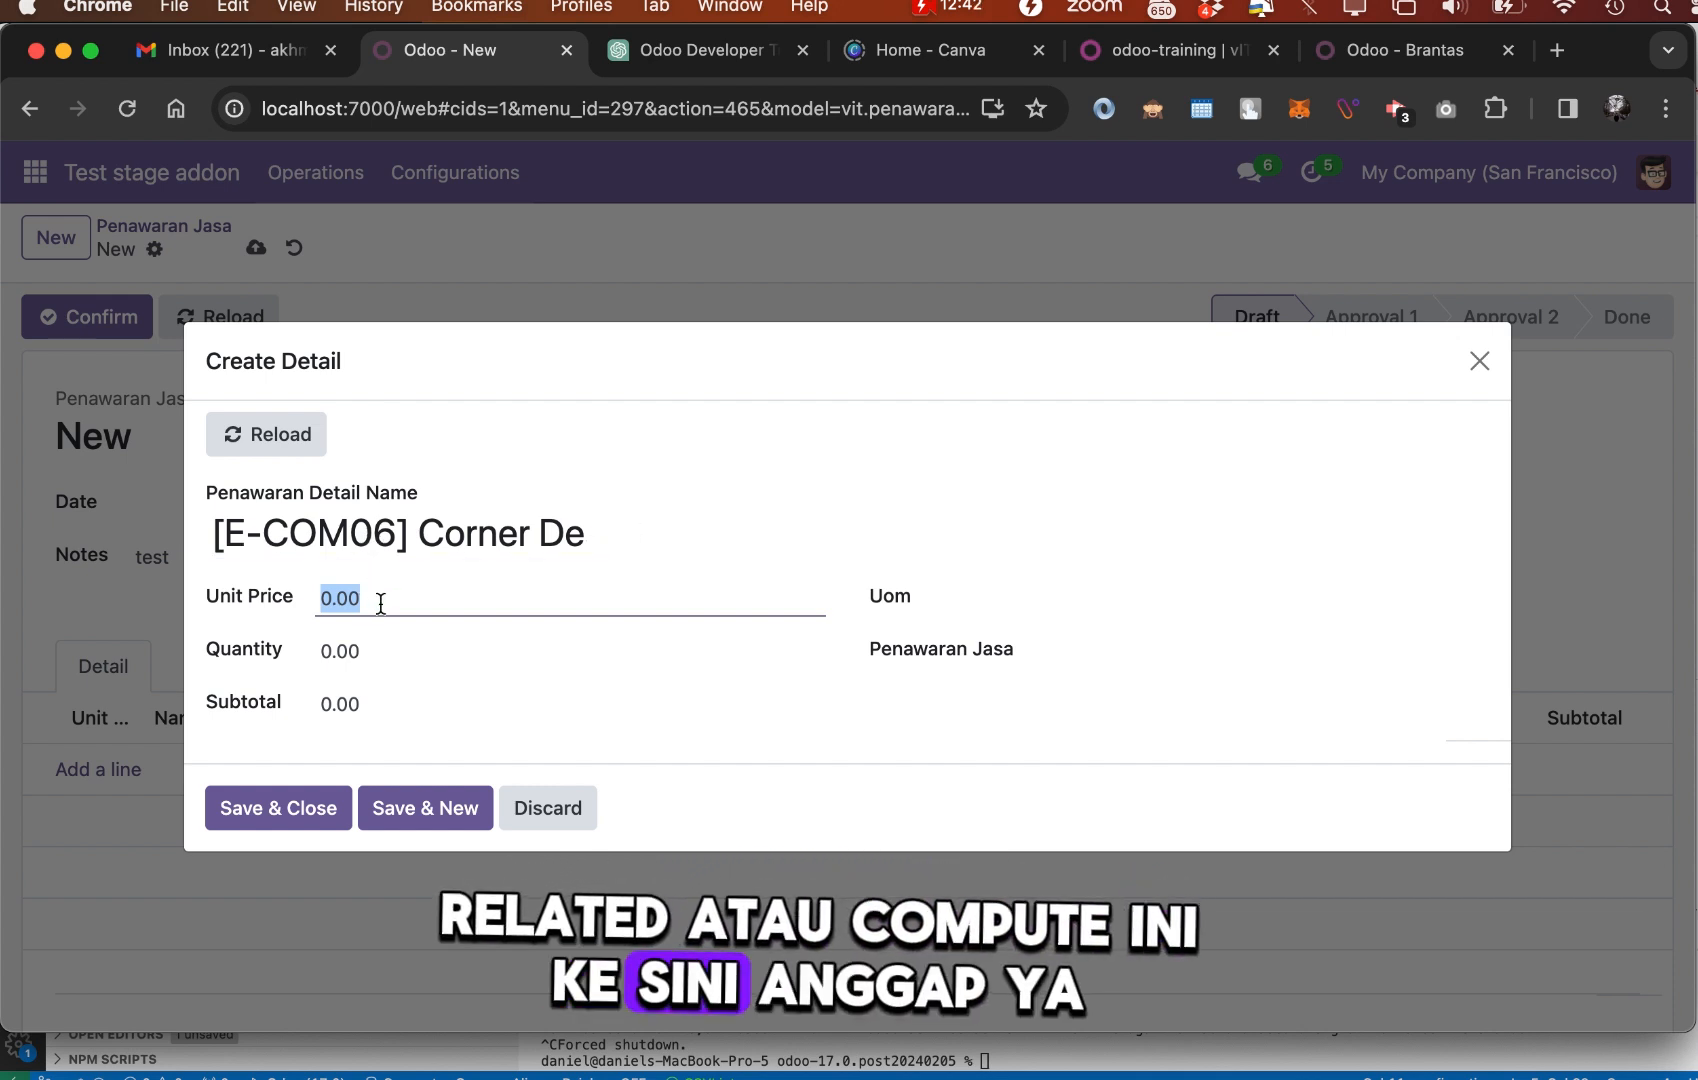
type("1000")
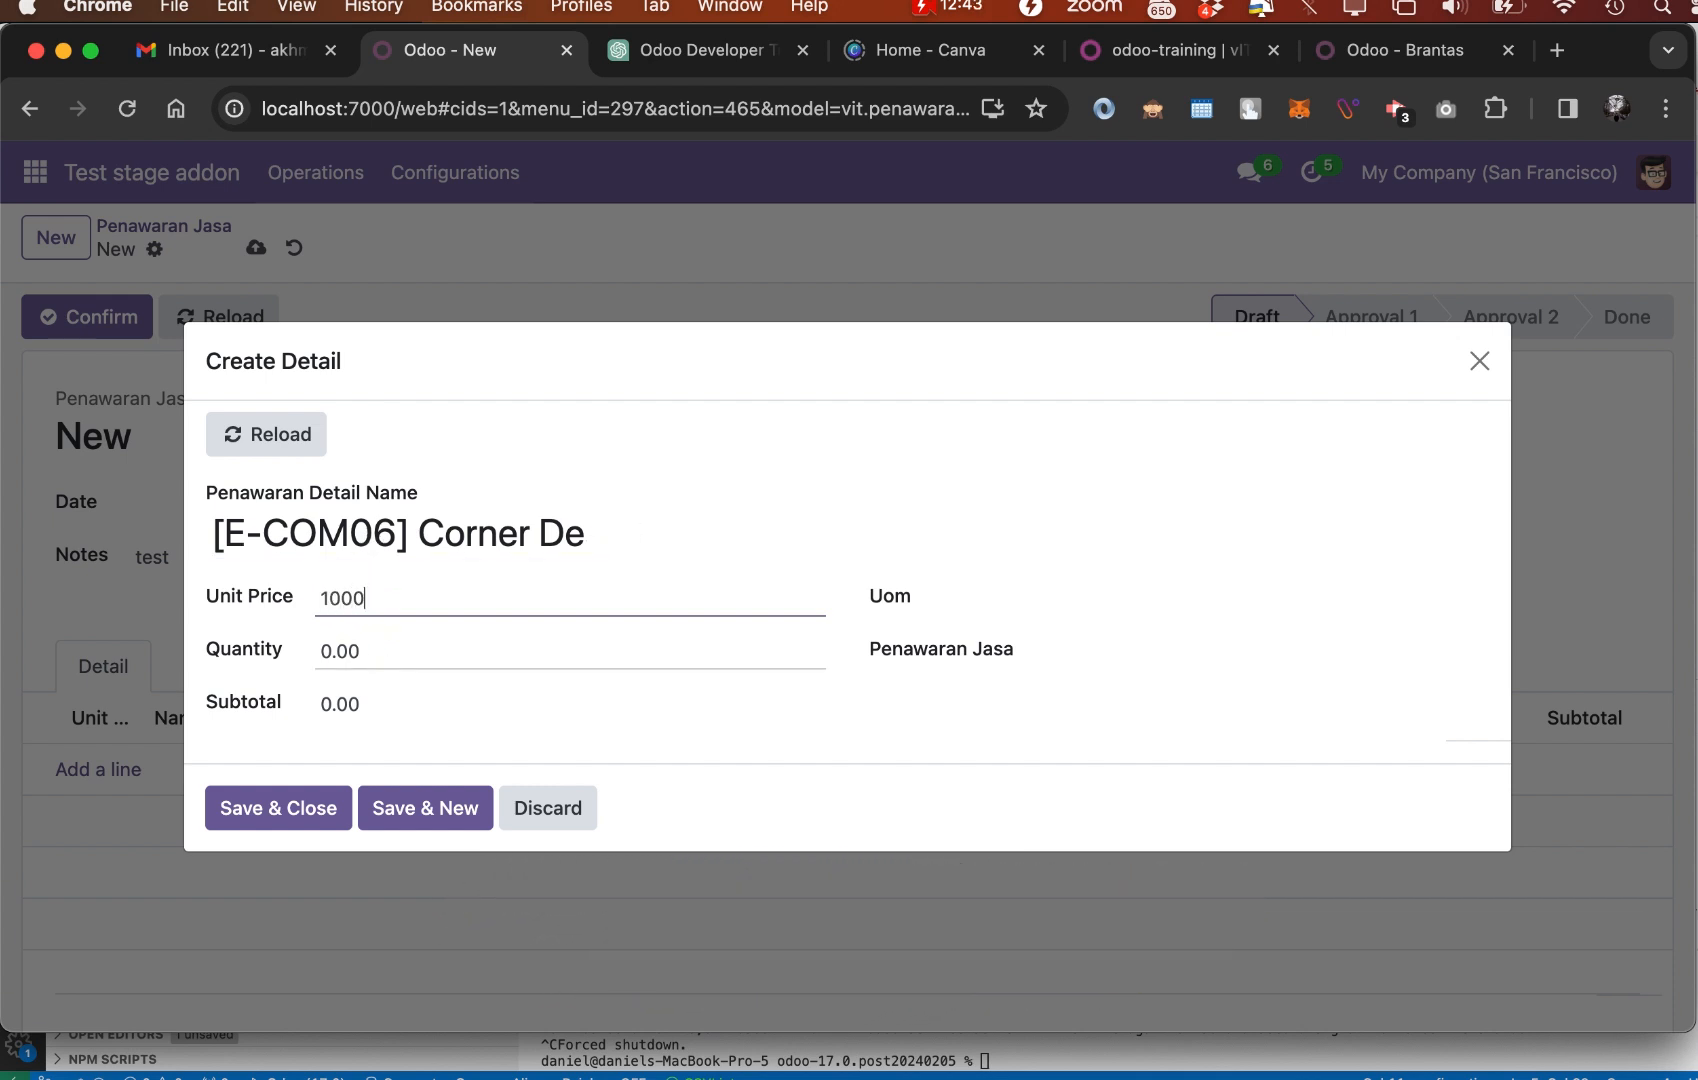
left_click(419, 657)
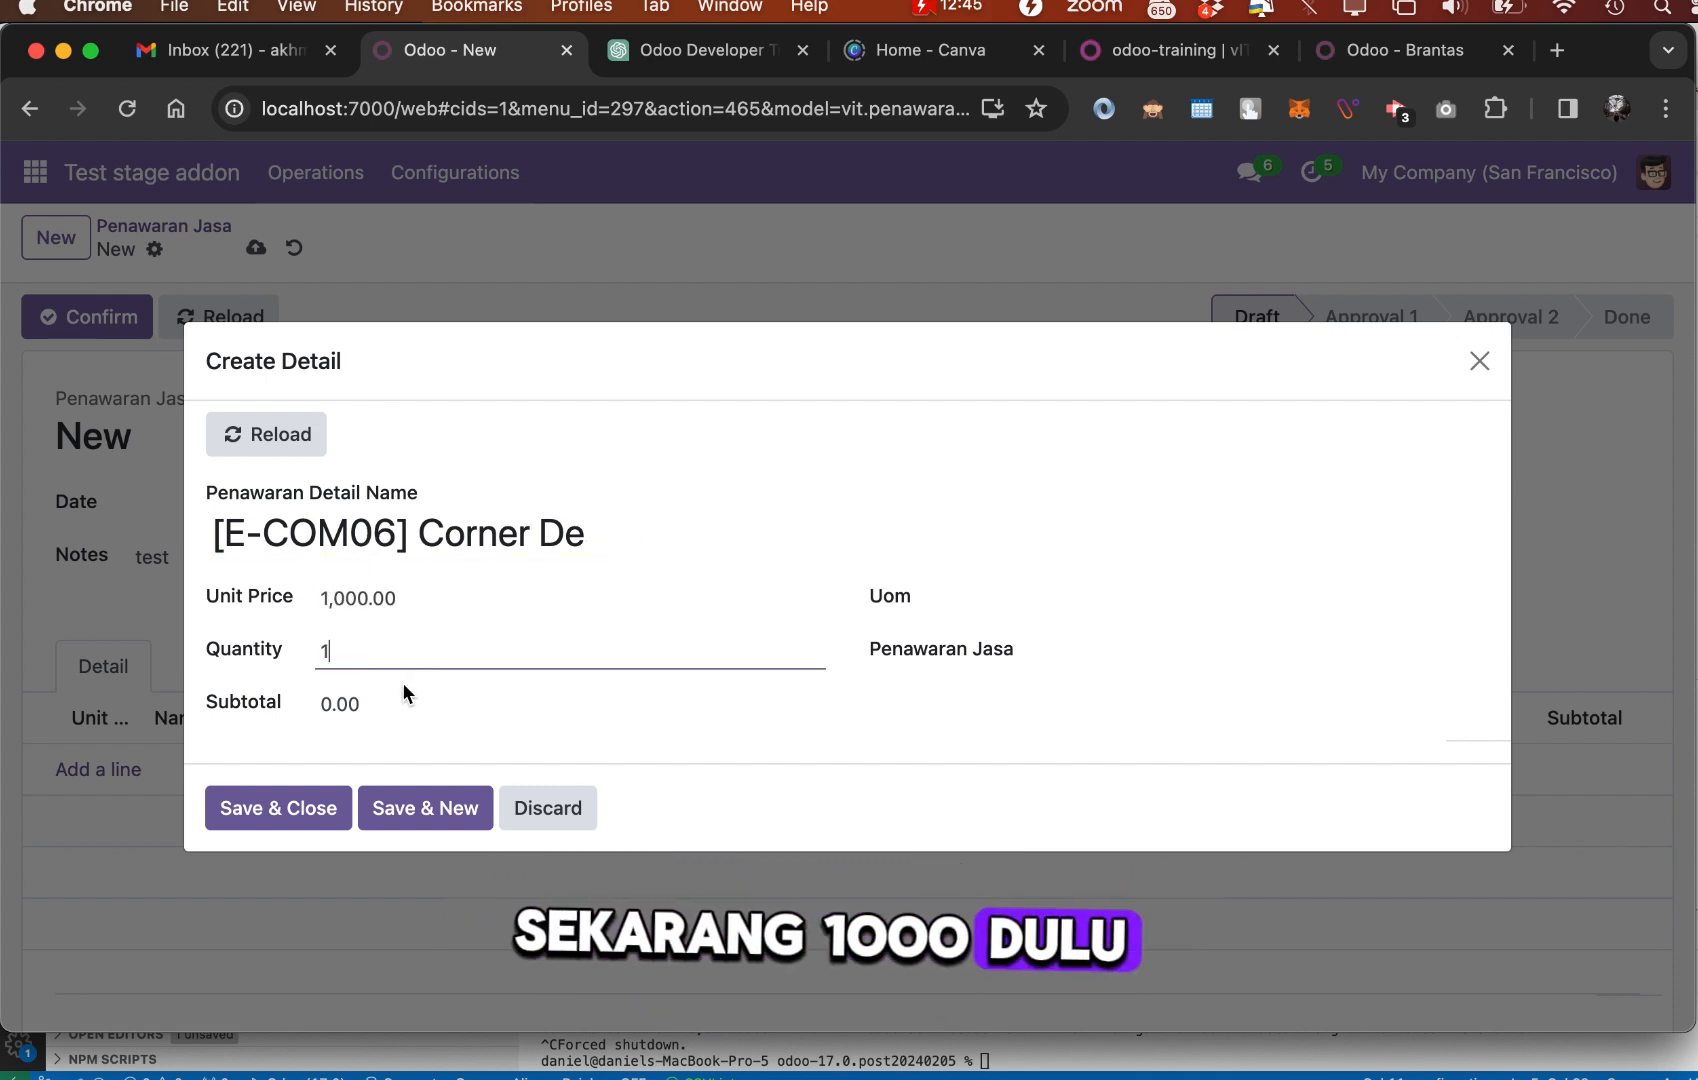
type("1")
left_click(366, 693)
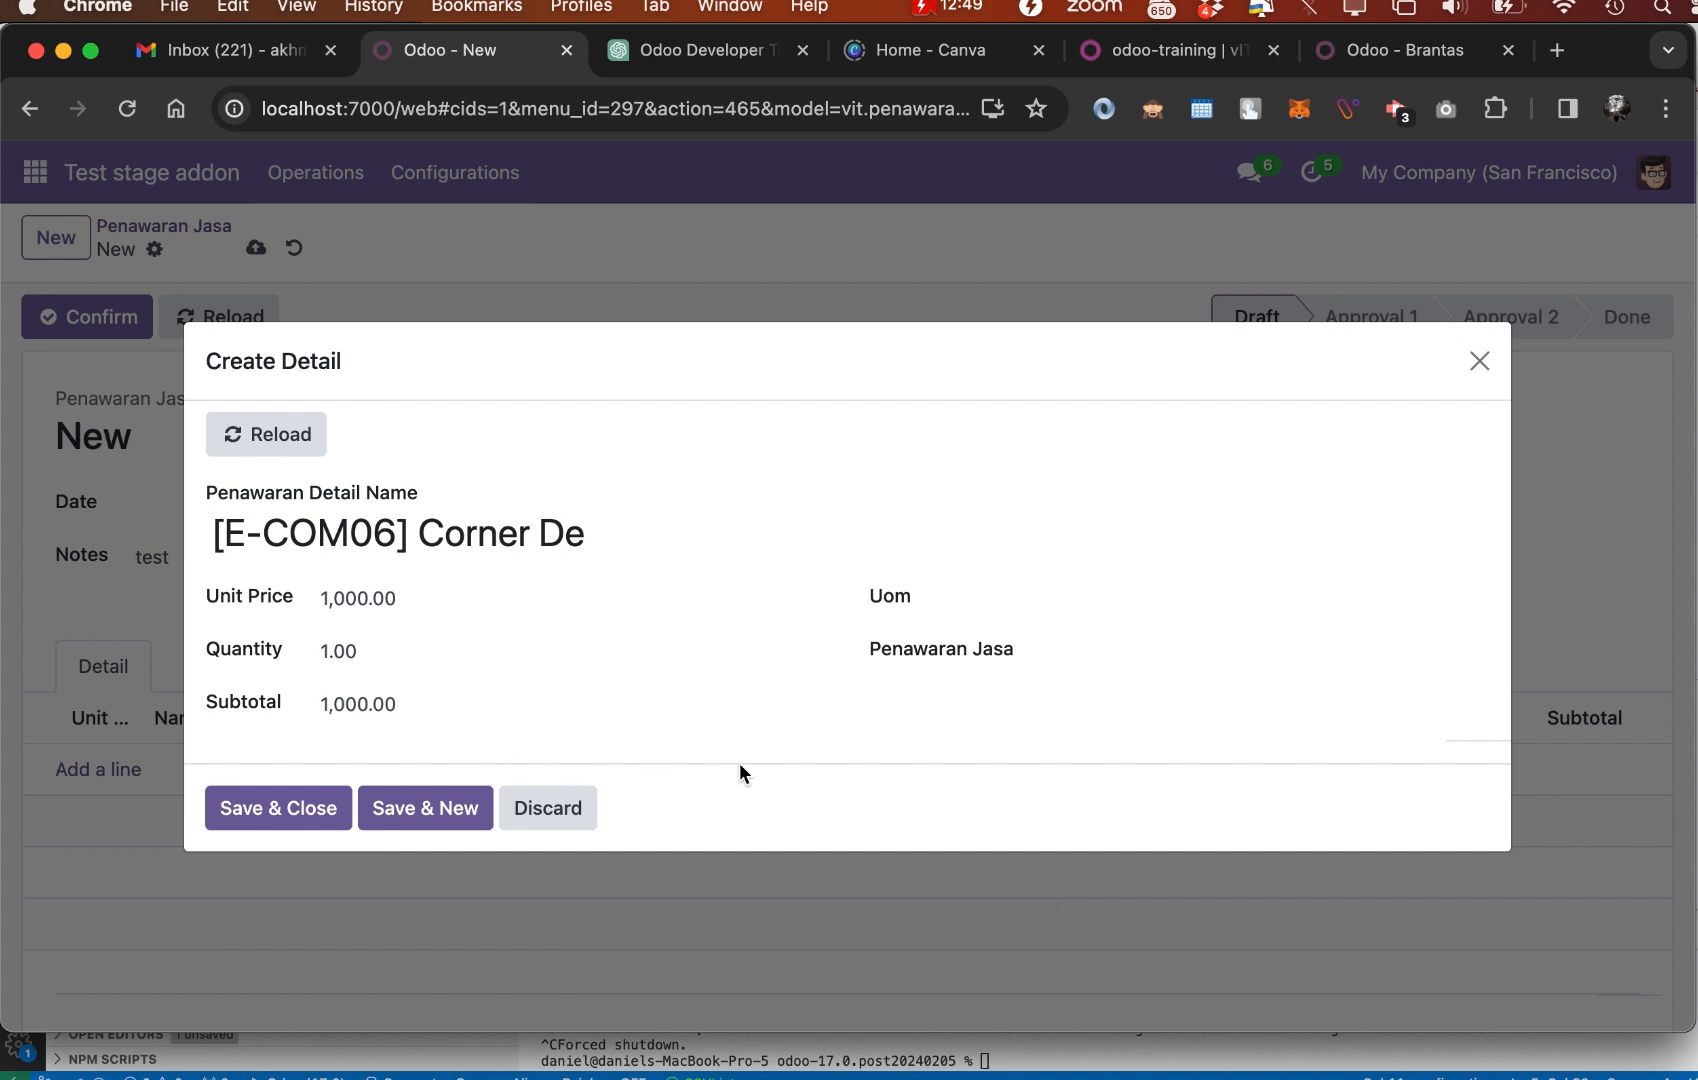
left_click(1067, 592)
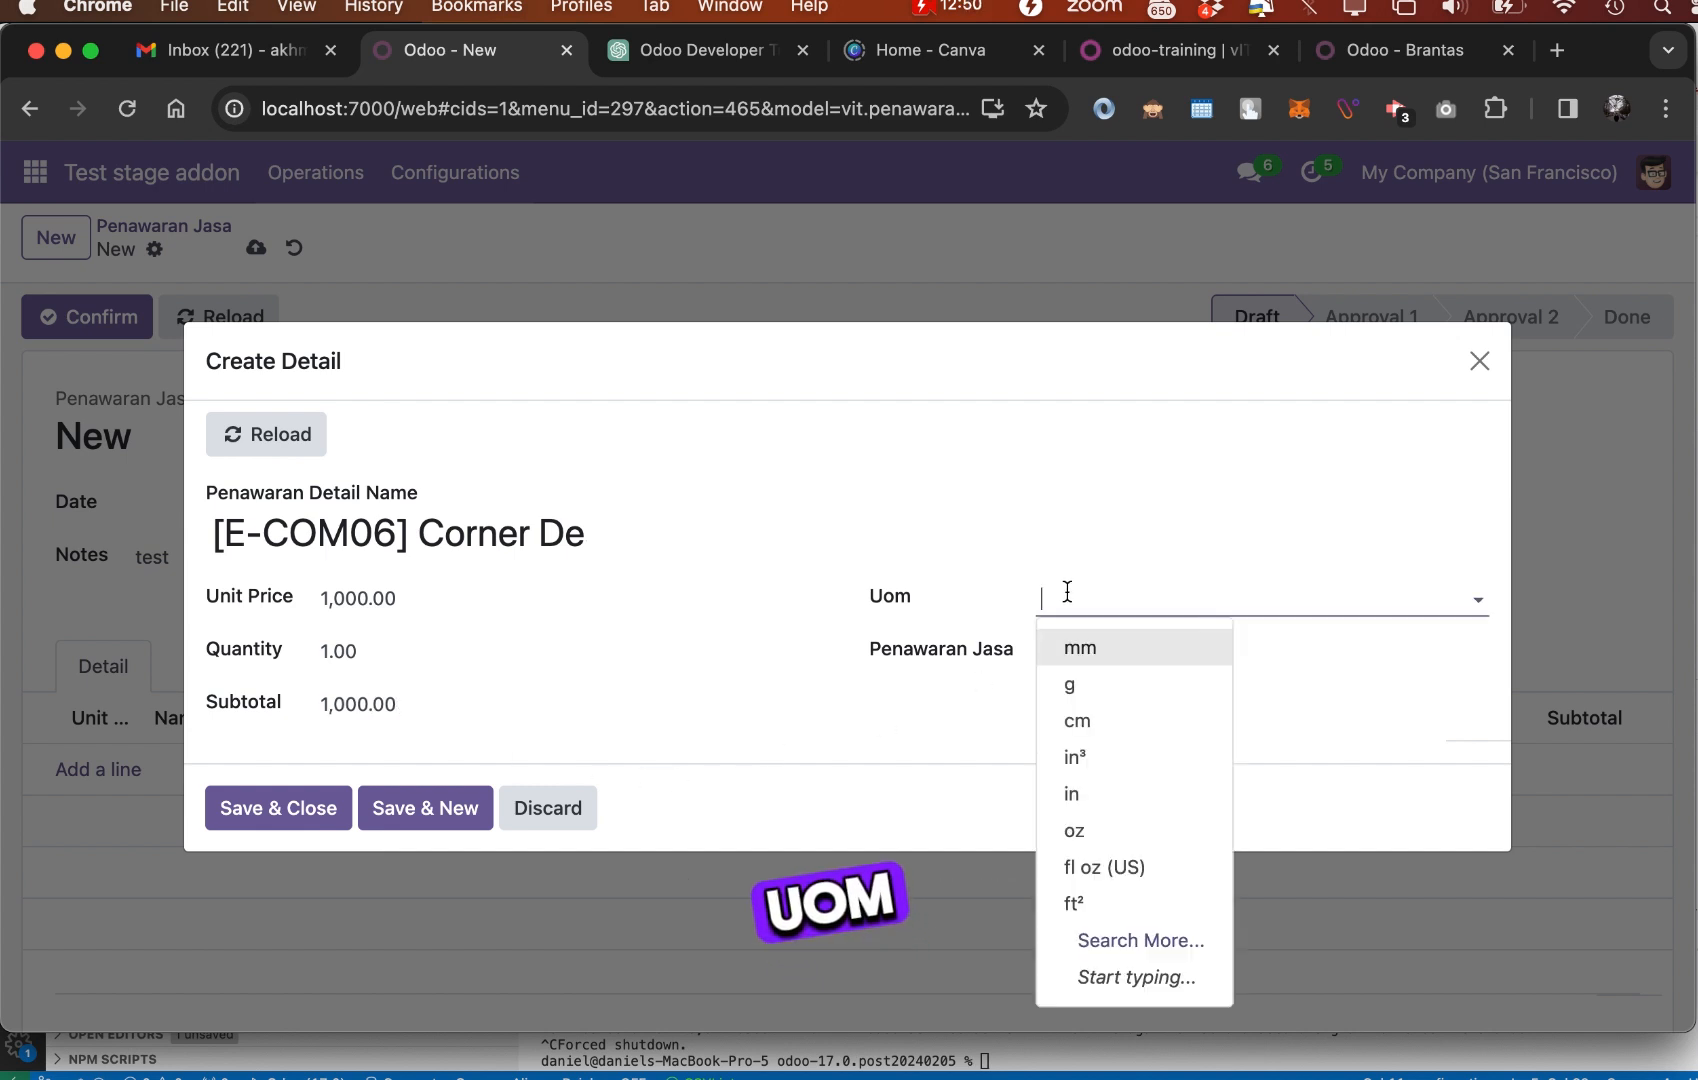
left_click(1120, 648)
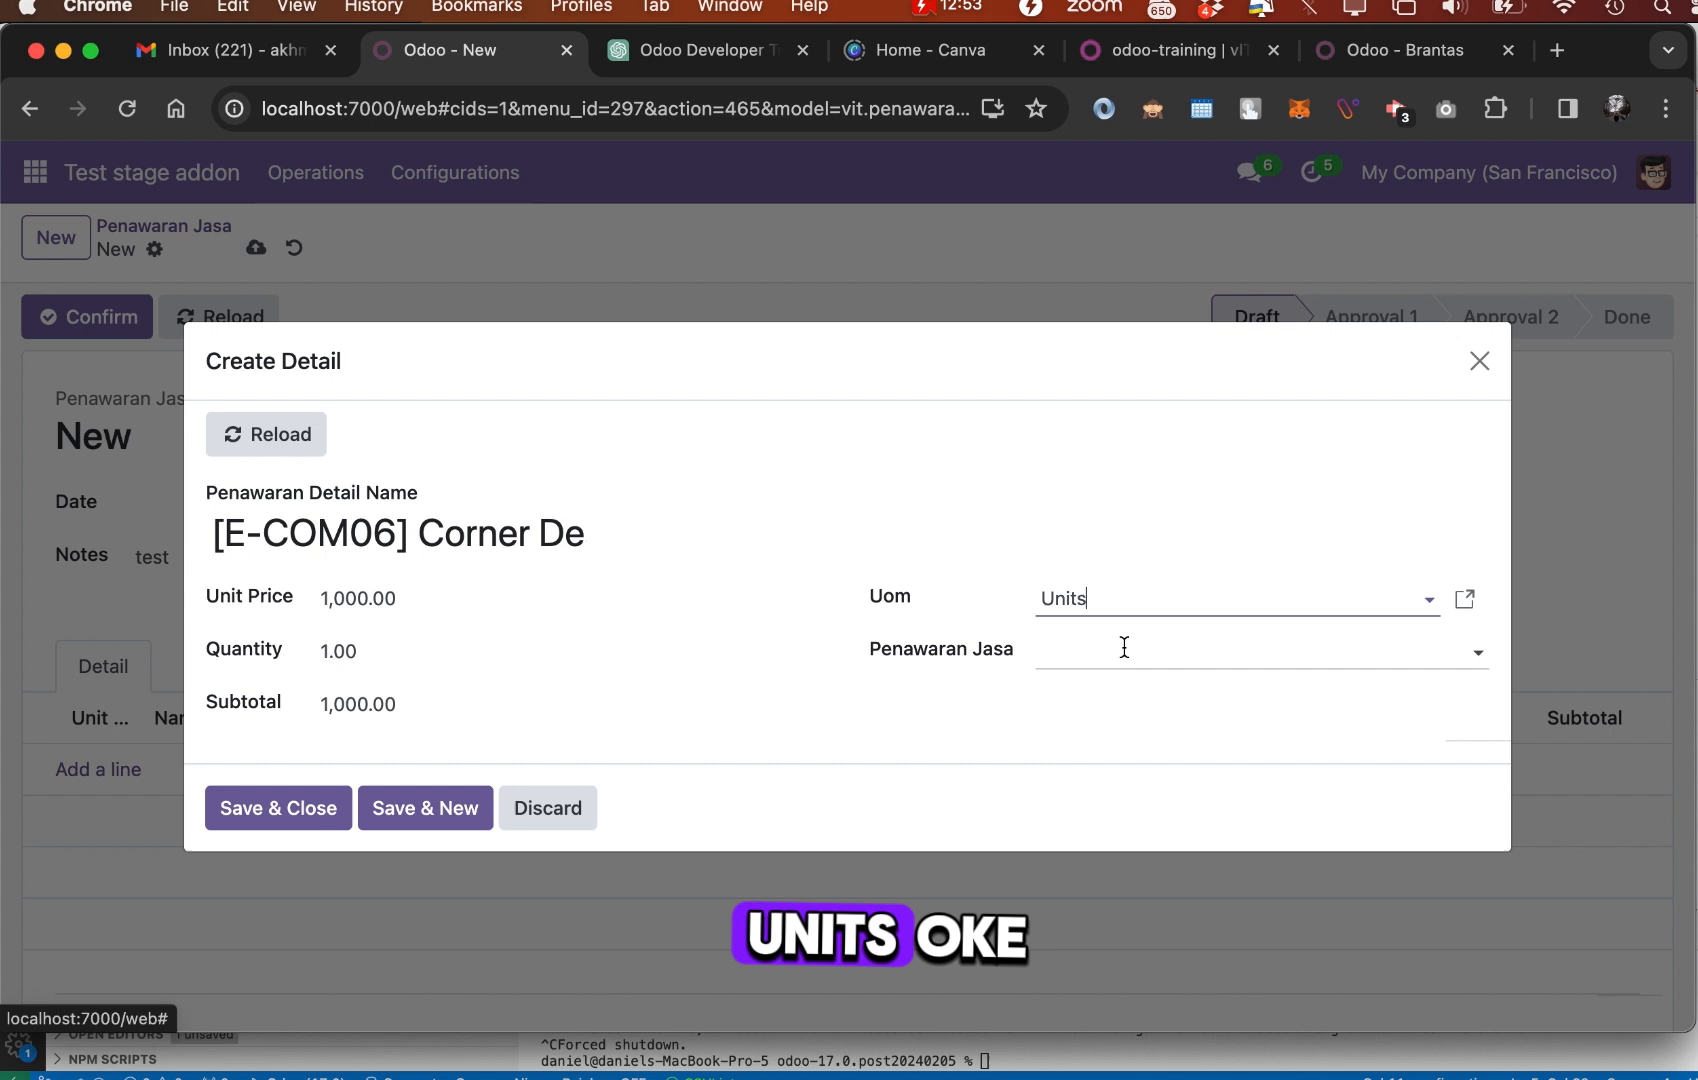
left_click(424, 808)
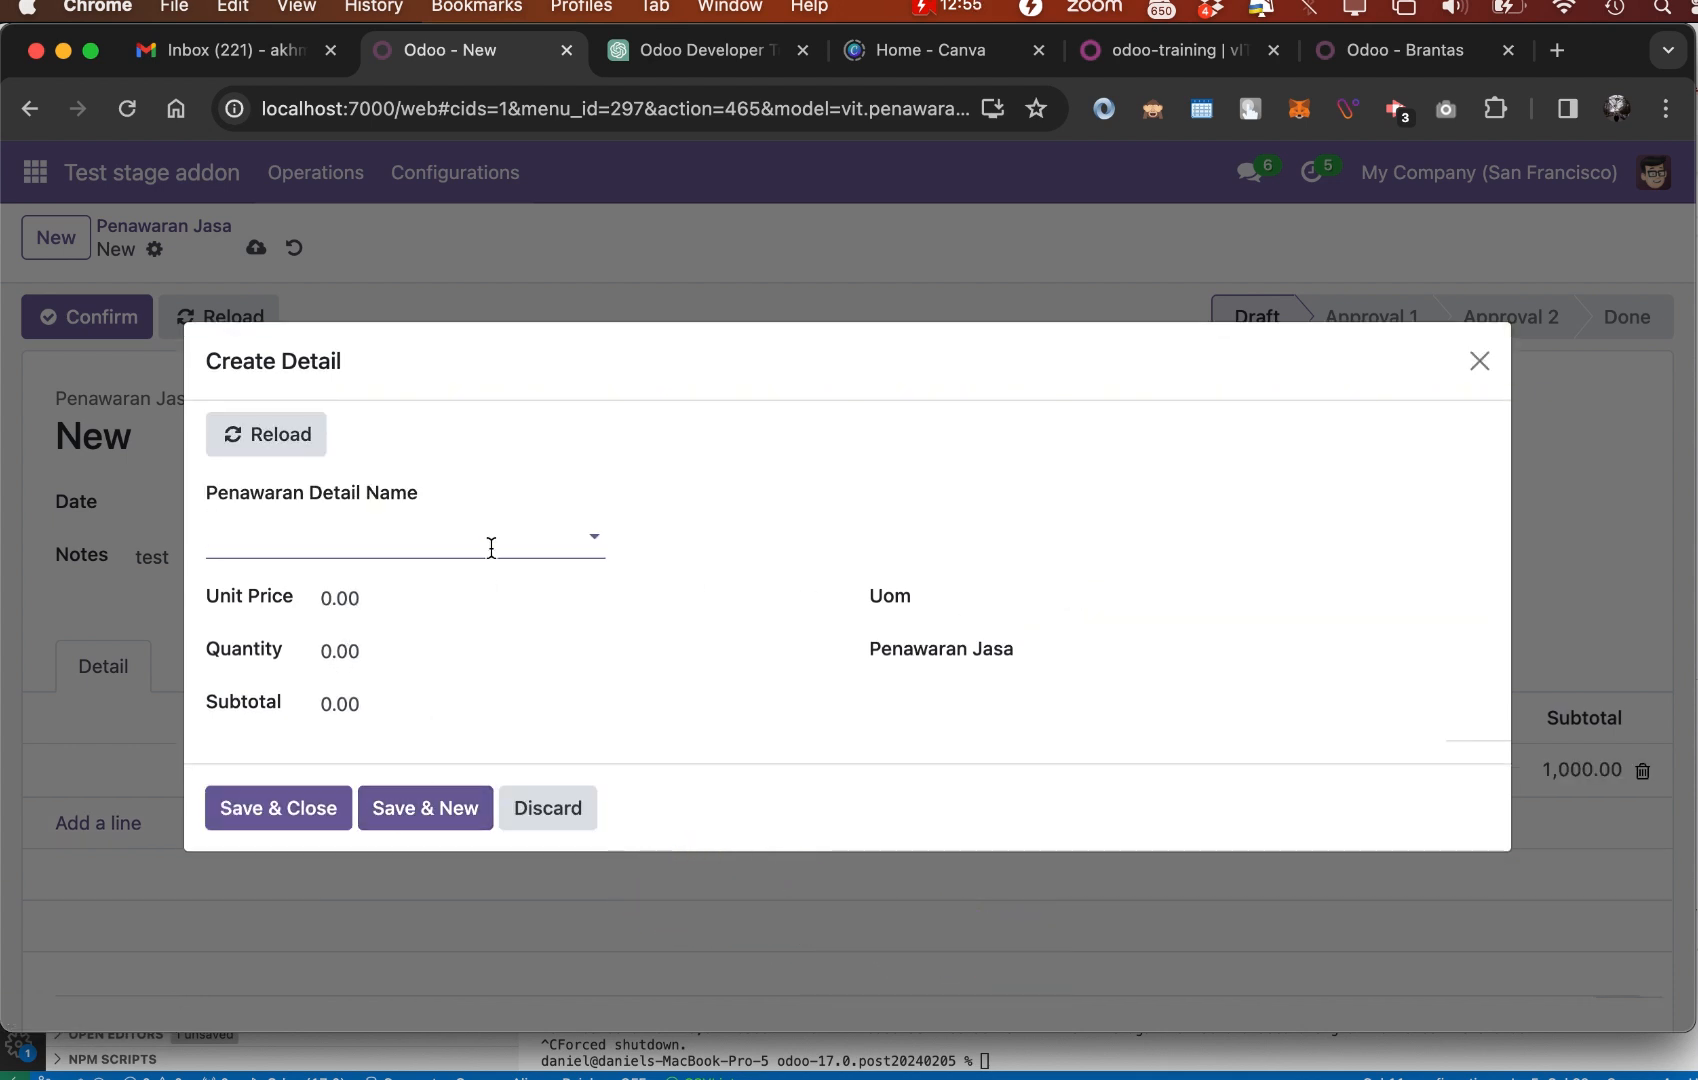
Add a second detail line for [E-COM08] Storage Box with unit price 10000, quantity 1, subtotal 10000 and UoM Units
left_click(491, 547)
left_click(455, 652)
left_click(421, 600)
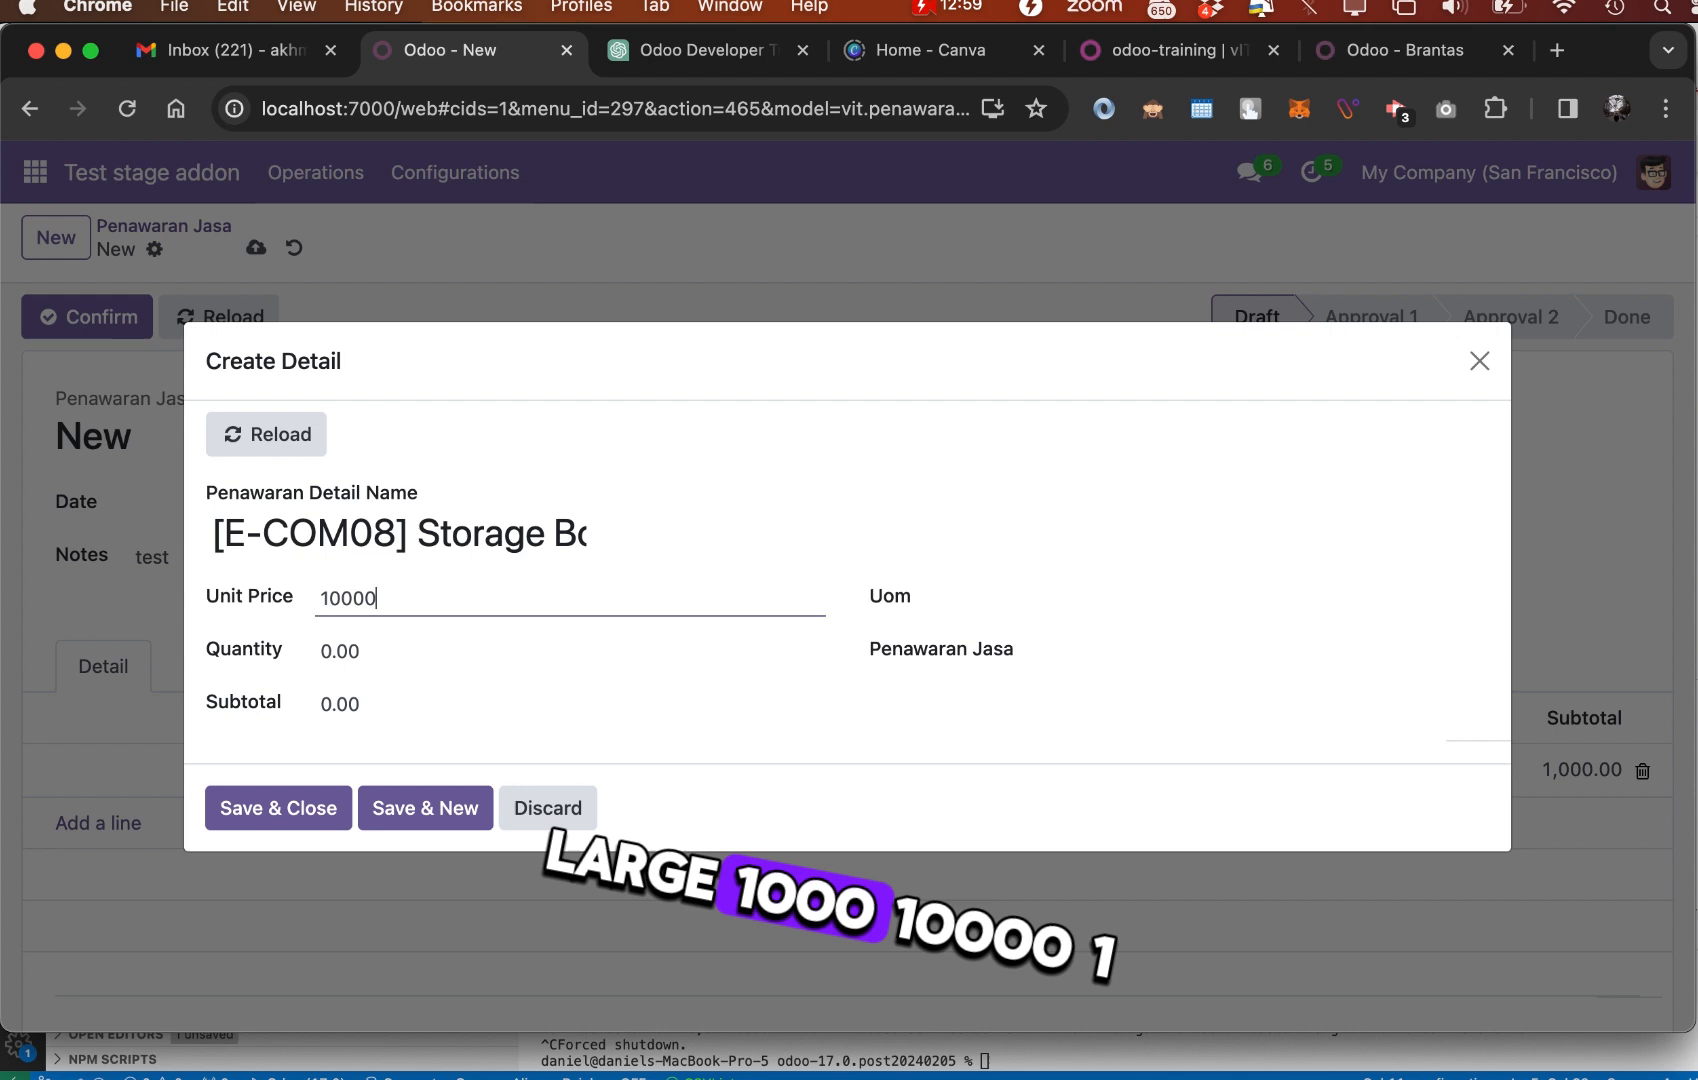
key("Tab")
type("1")
key("Tab")
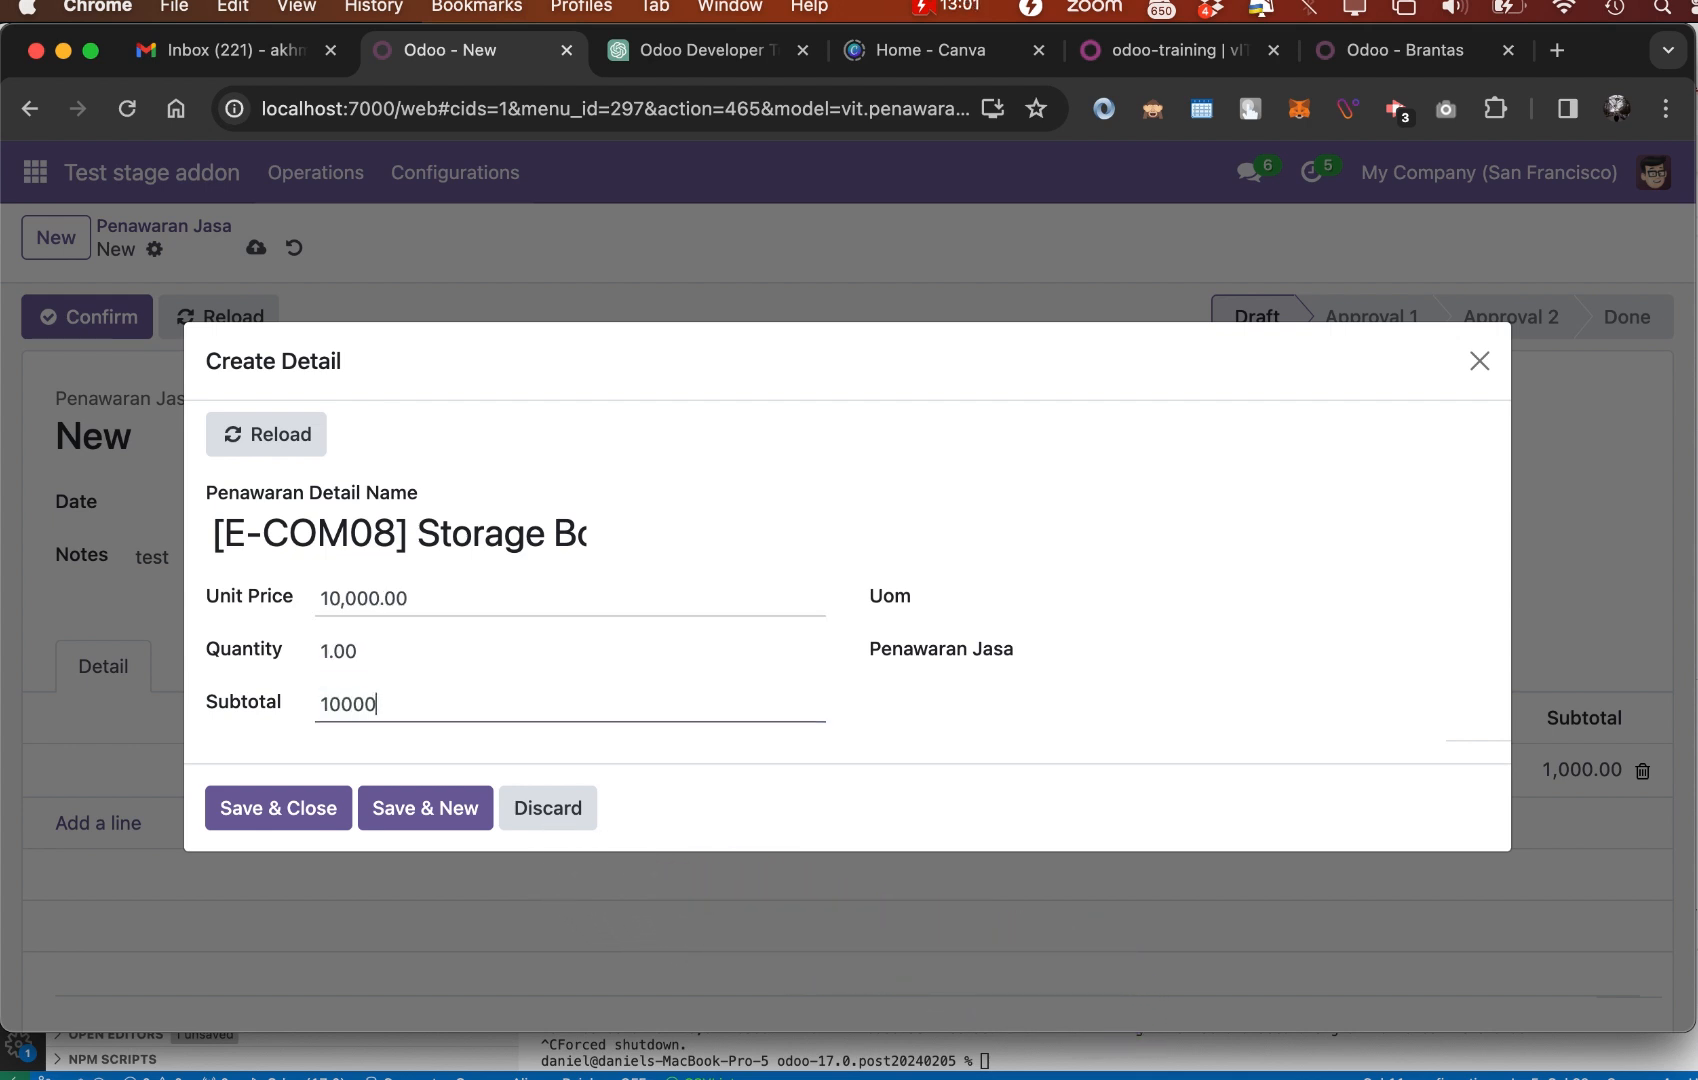
key("Tab")
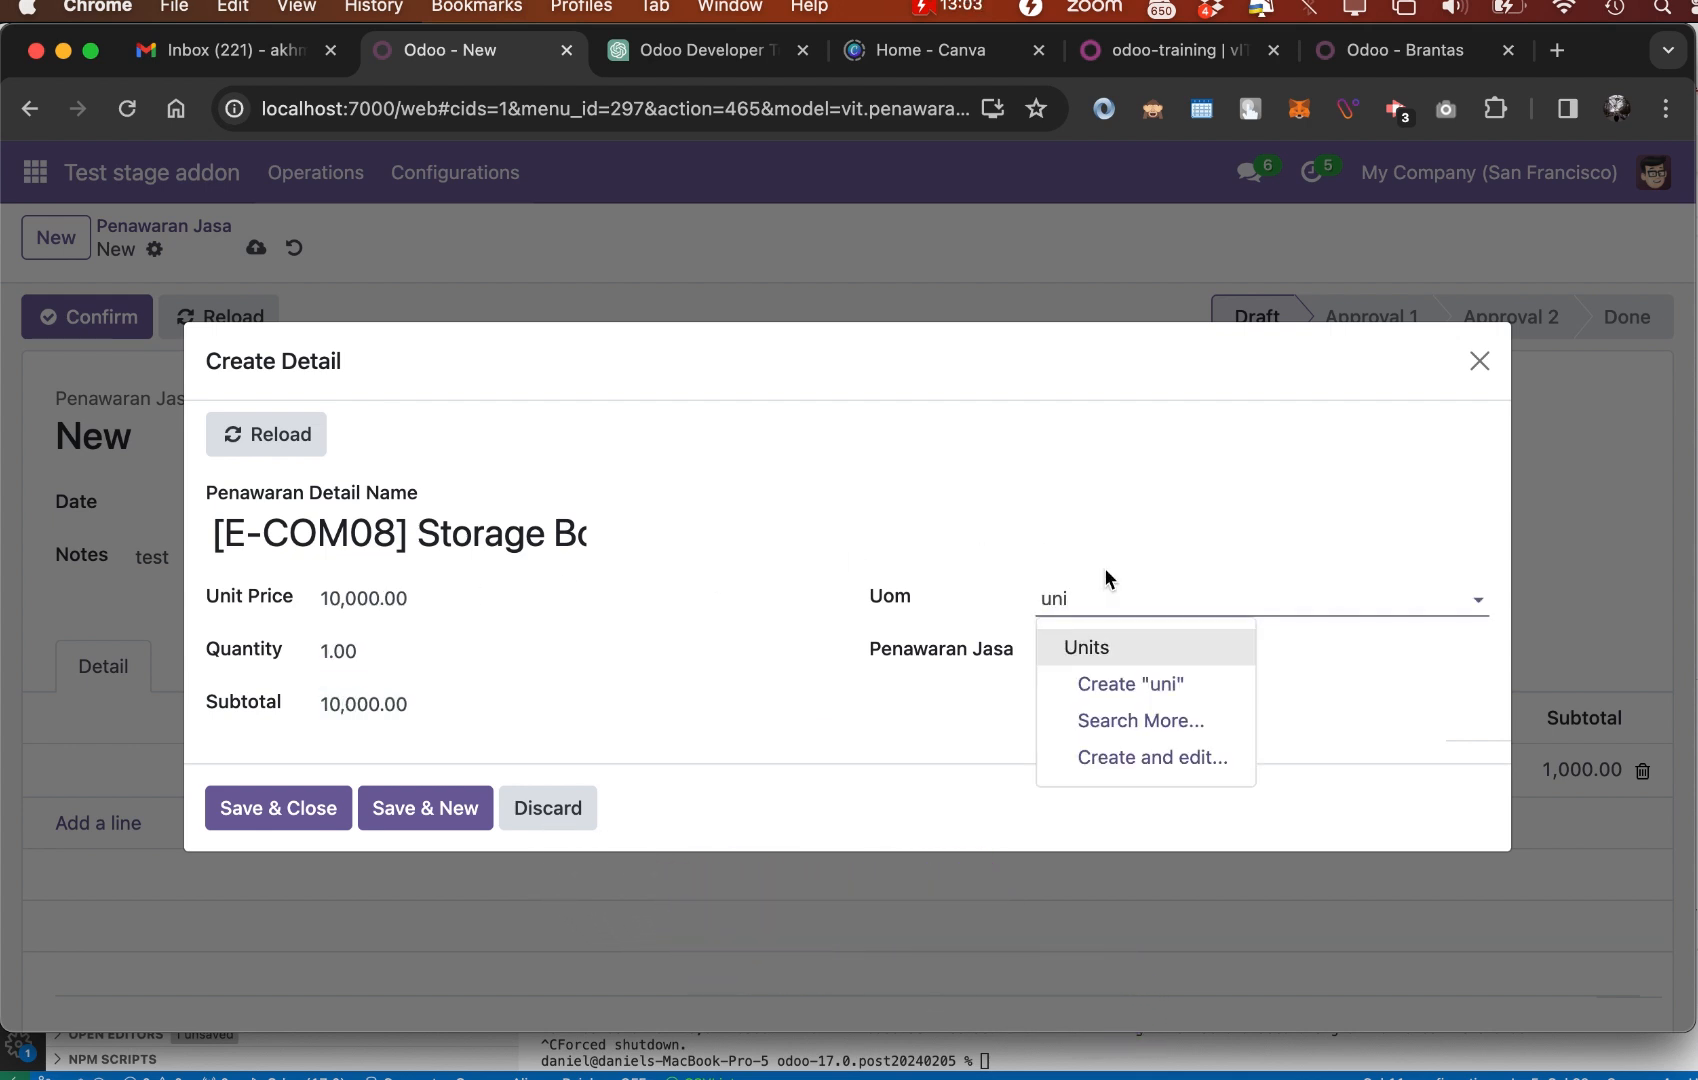
left_click(1088, 645)
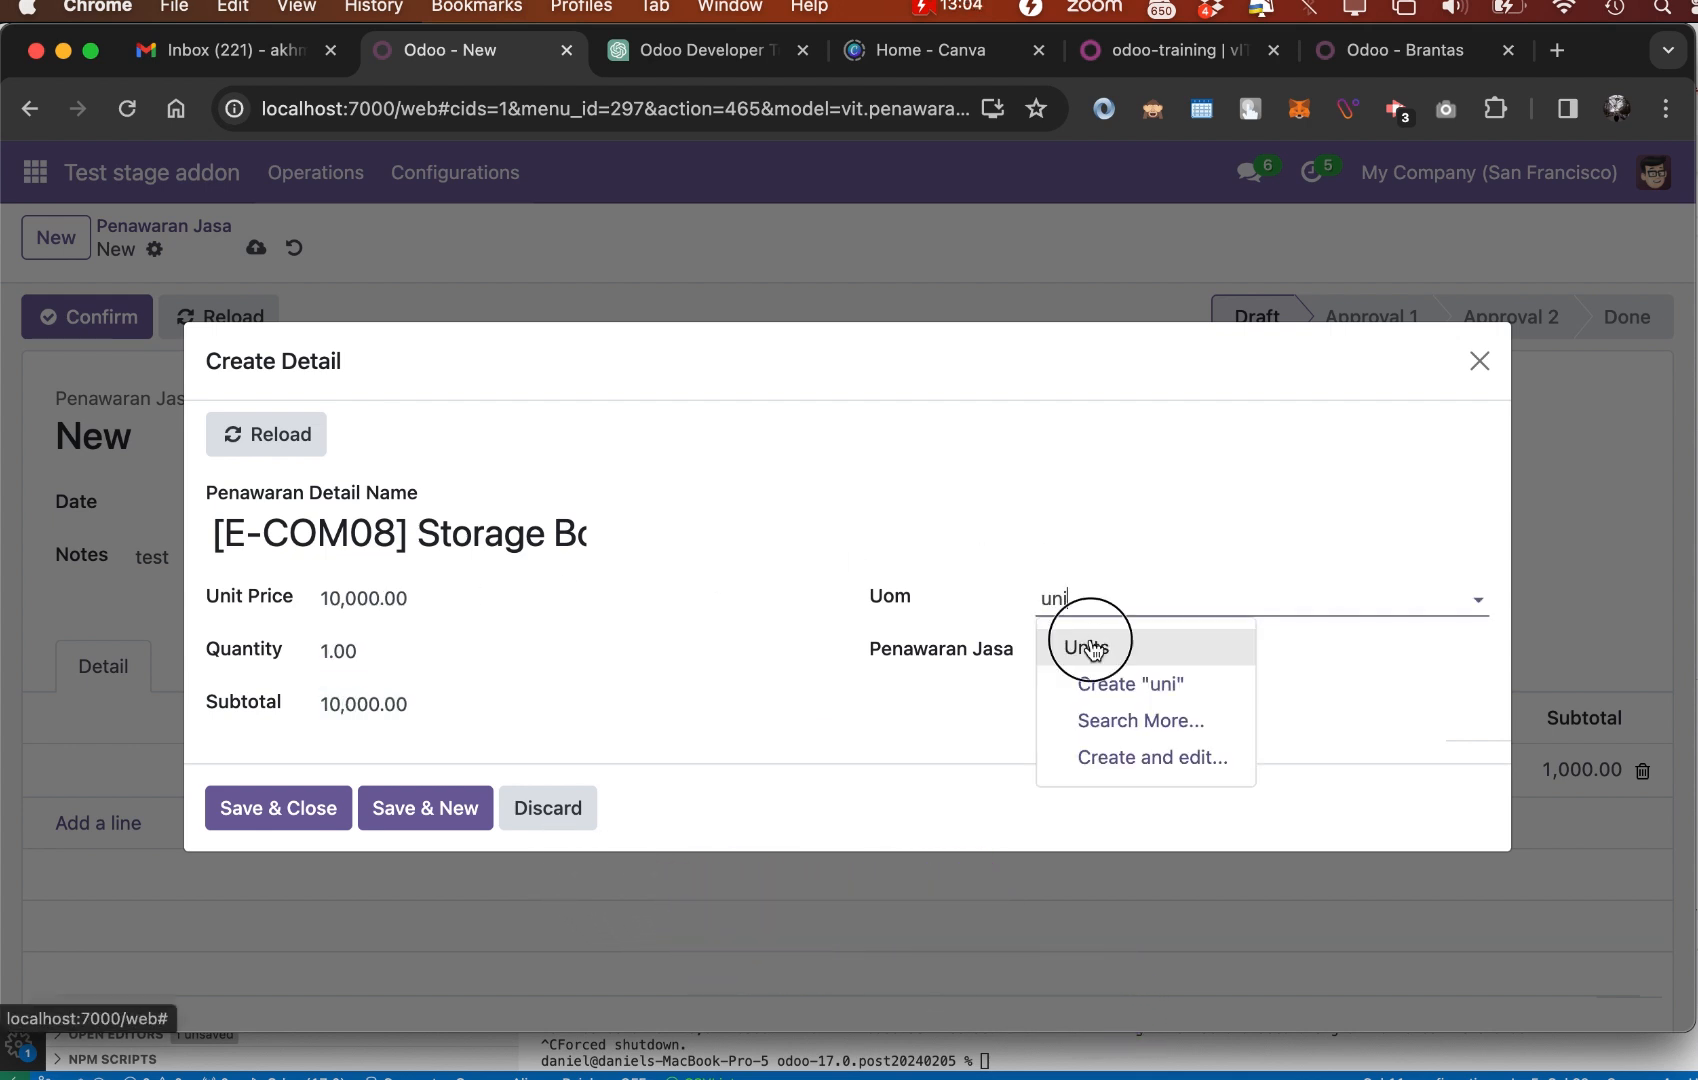
left_click(258, 810)
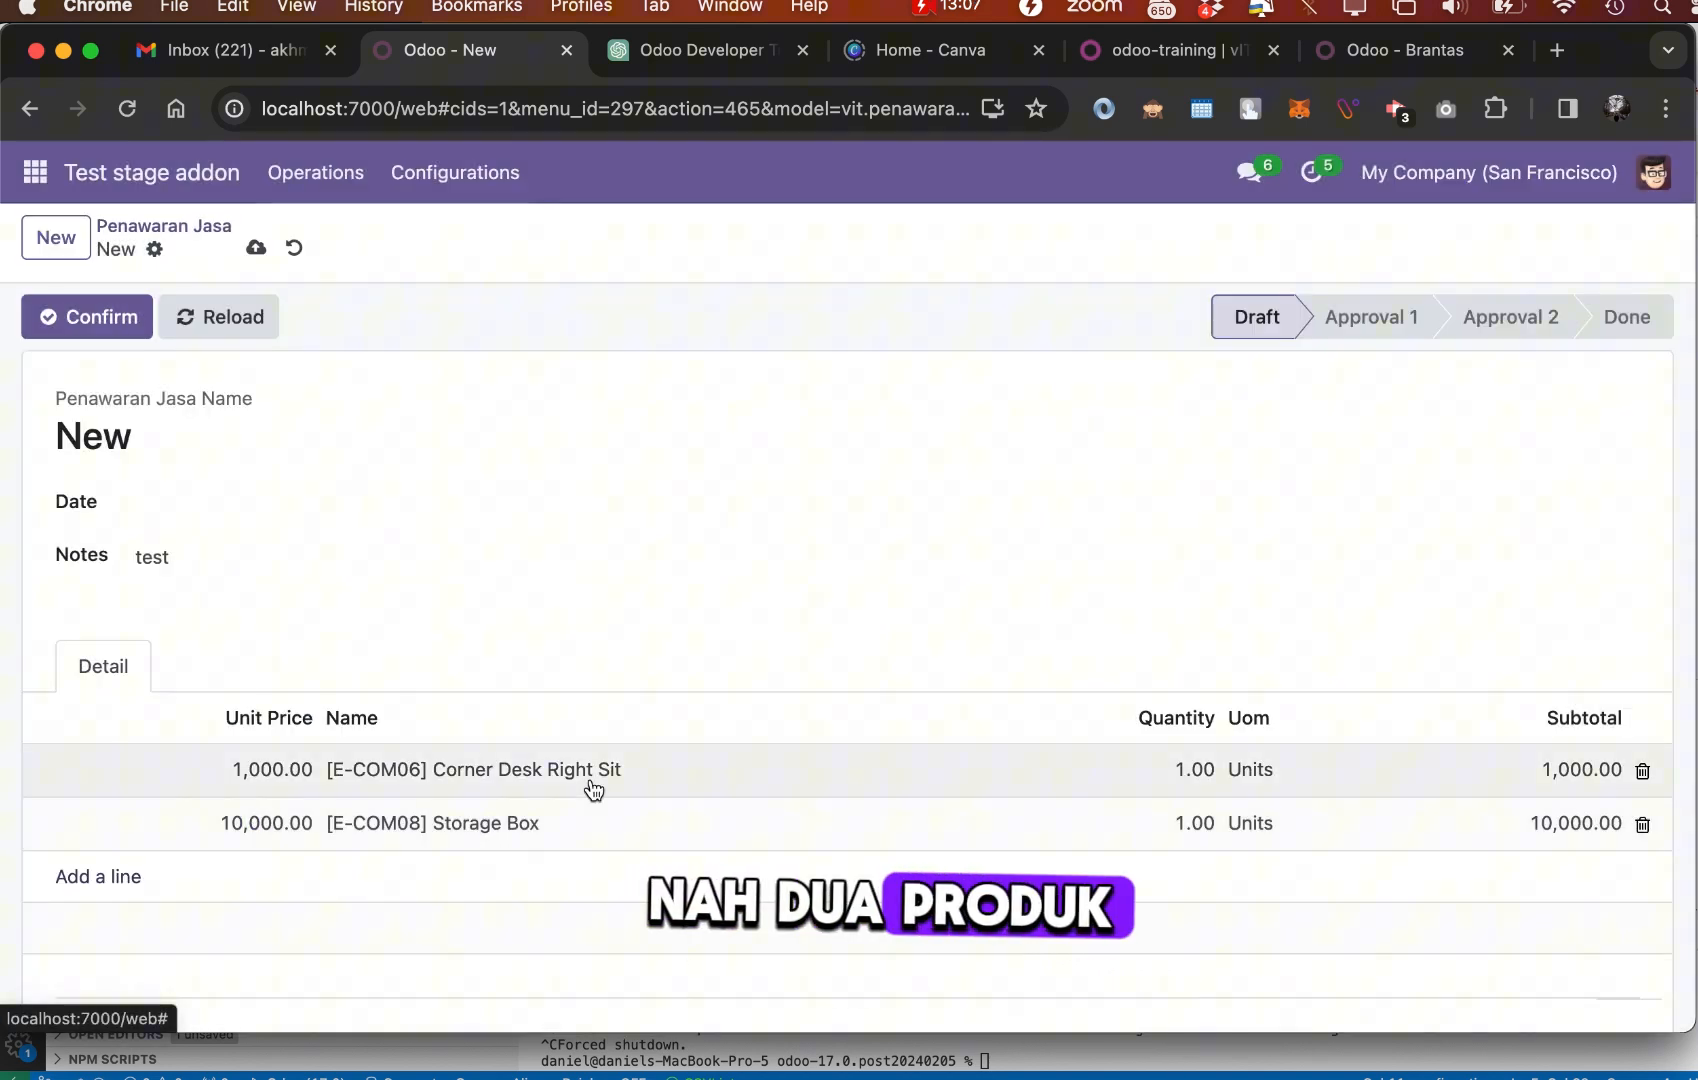
Save the quotation and confirm it through Approval 1 and Approval 2 to Done, checking at each approval stage whether its fields are editable
left_click(257, 247)
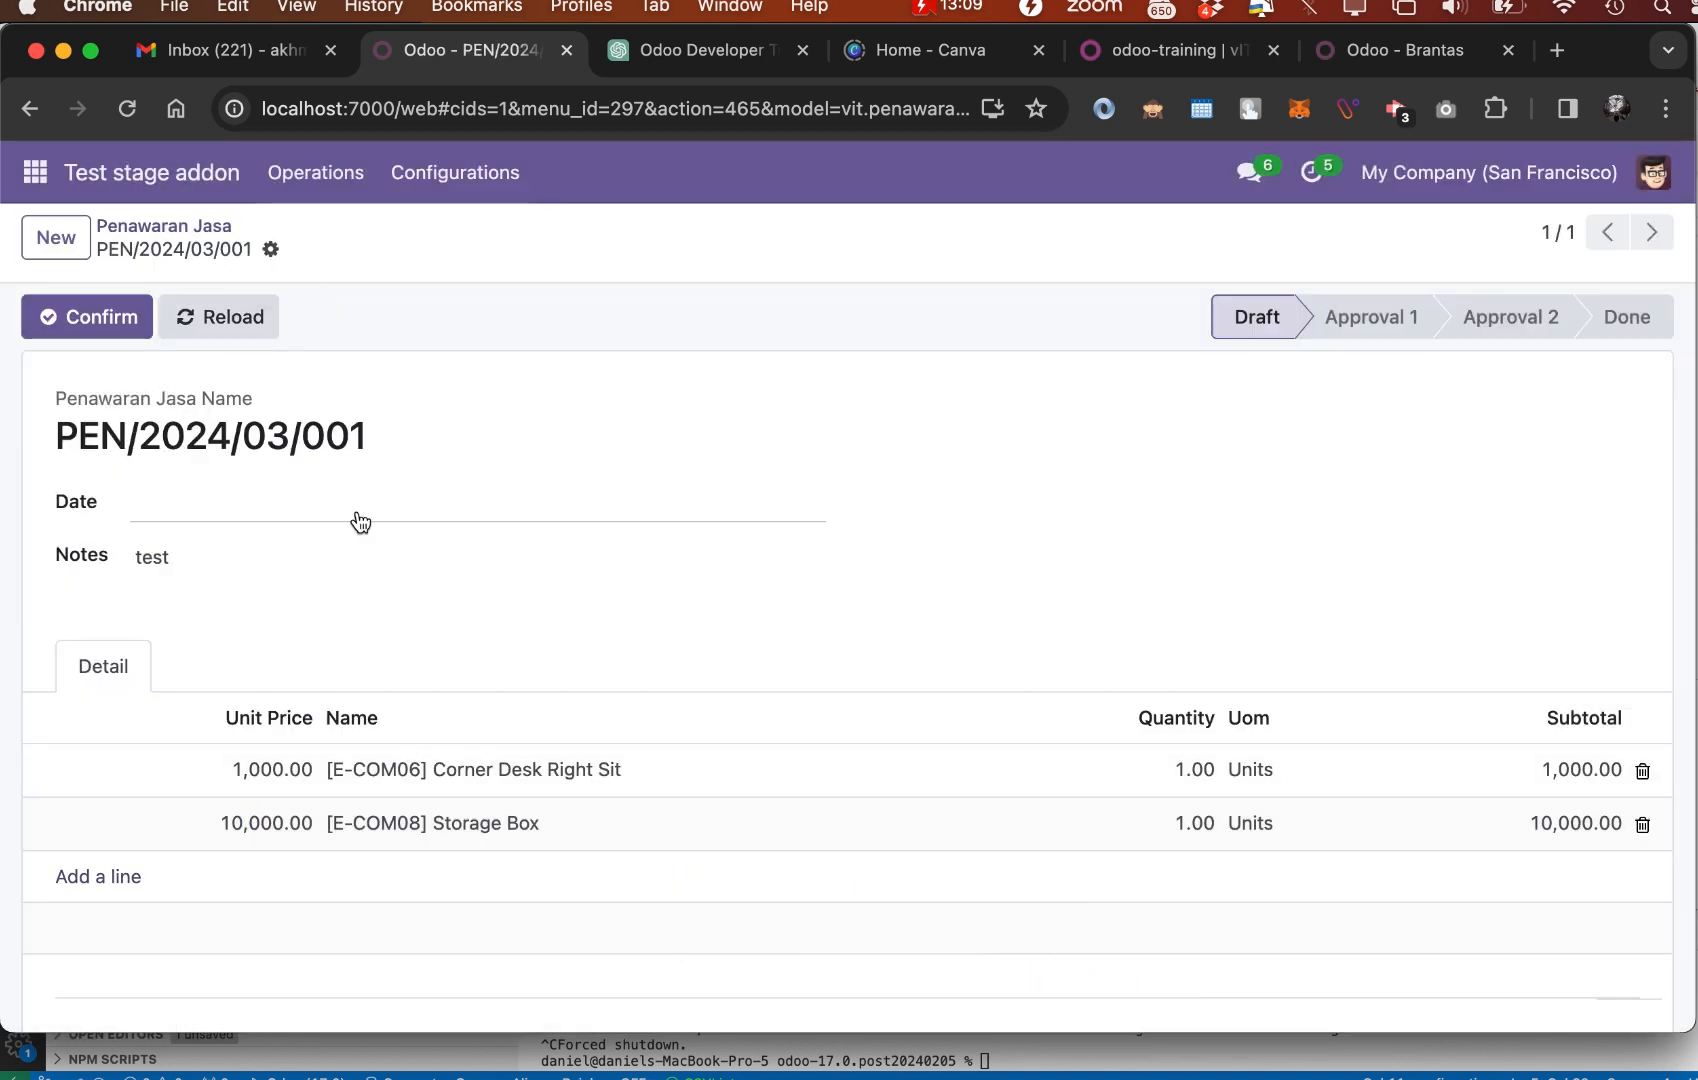
left_click(84, 316)
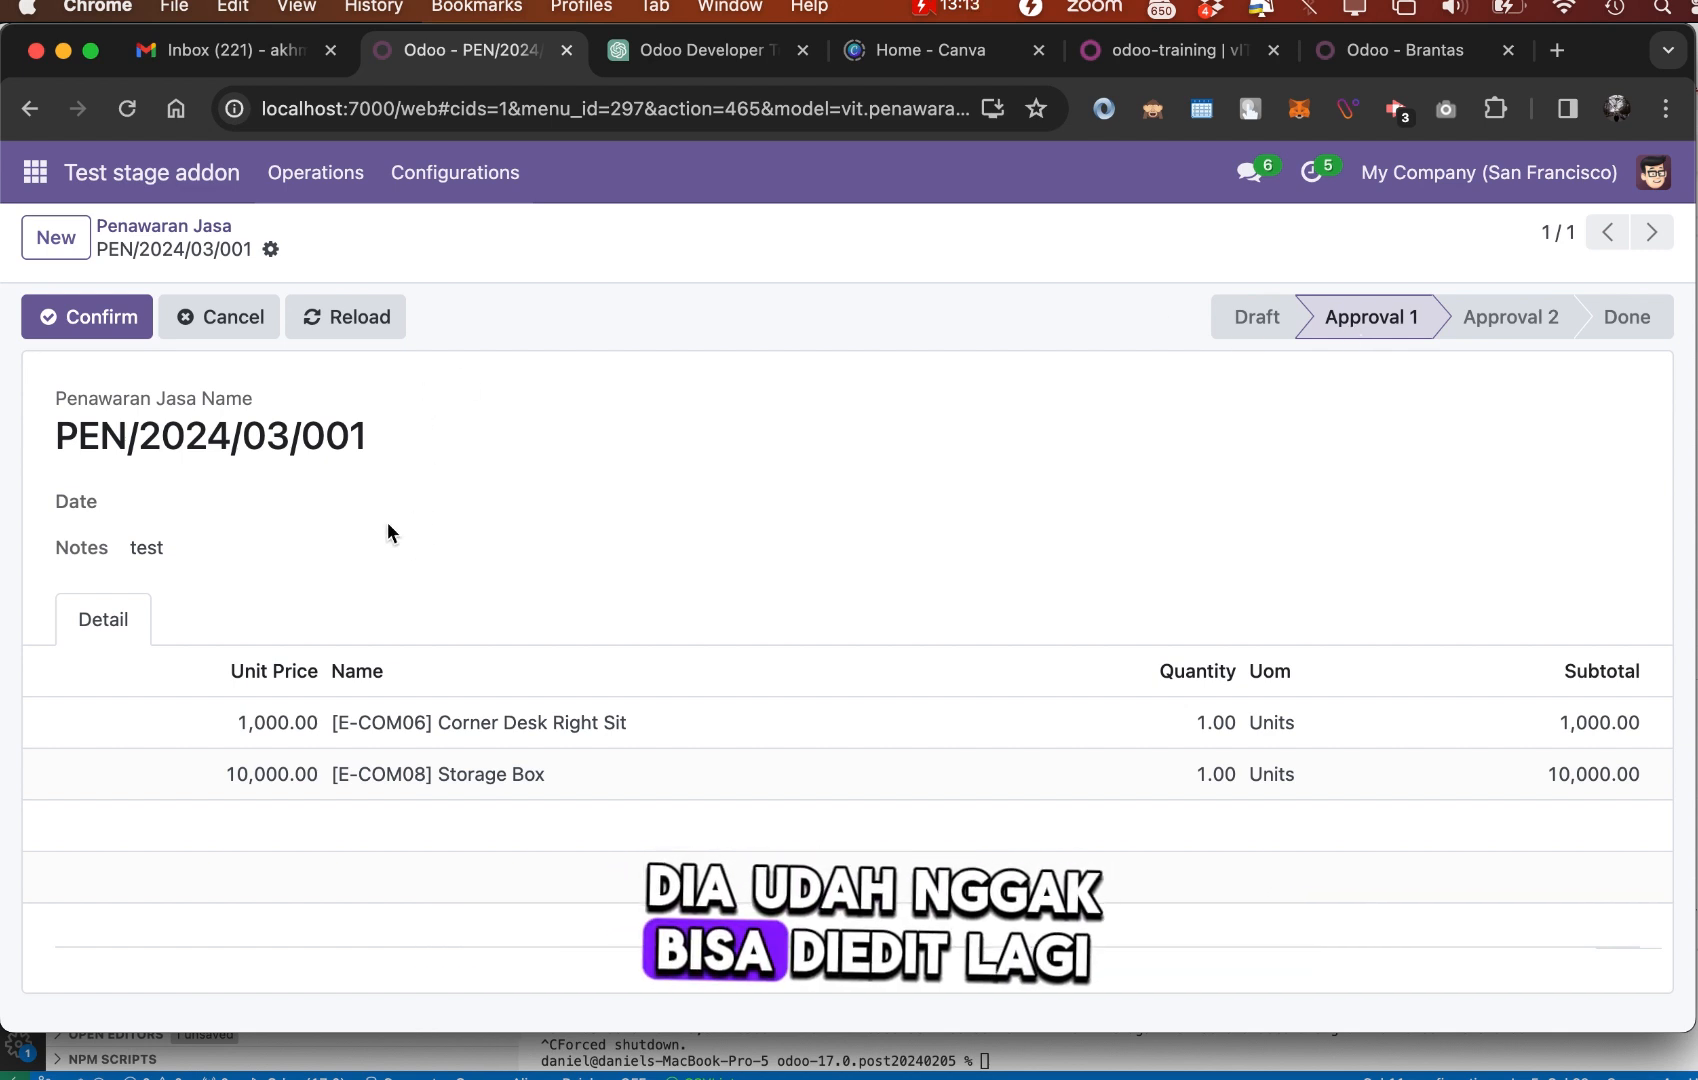
left_click_drag(101, 428, 587, 557)
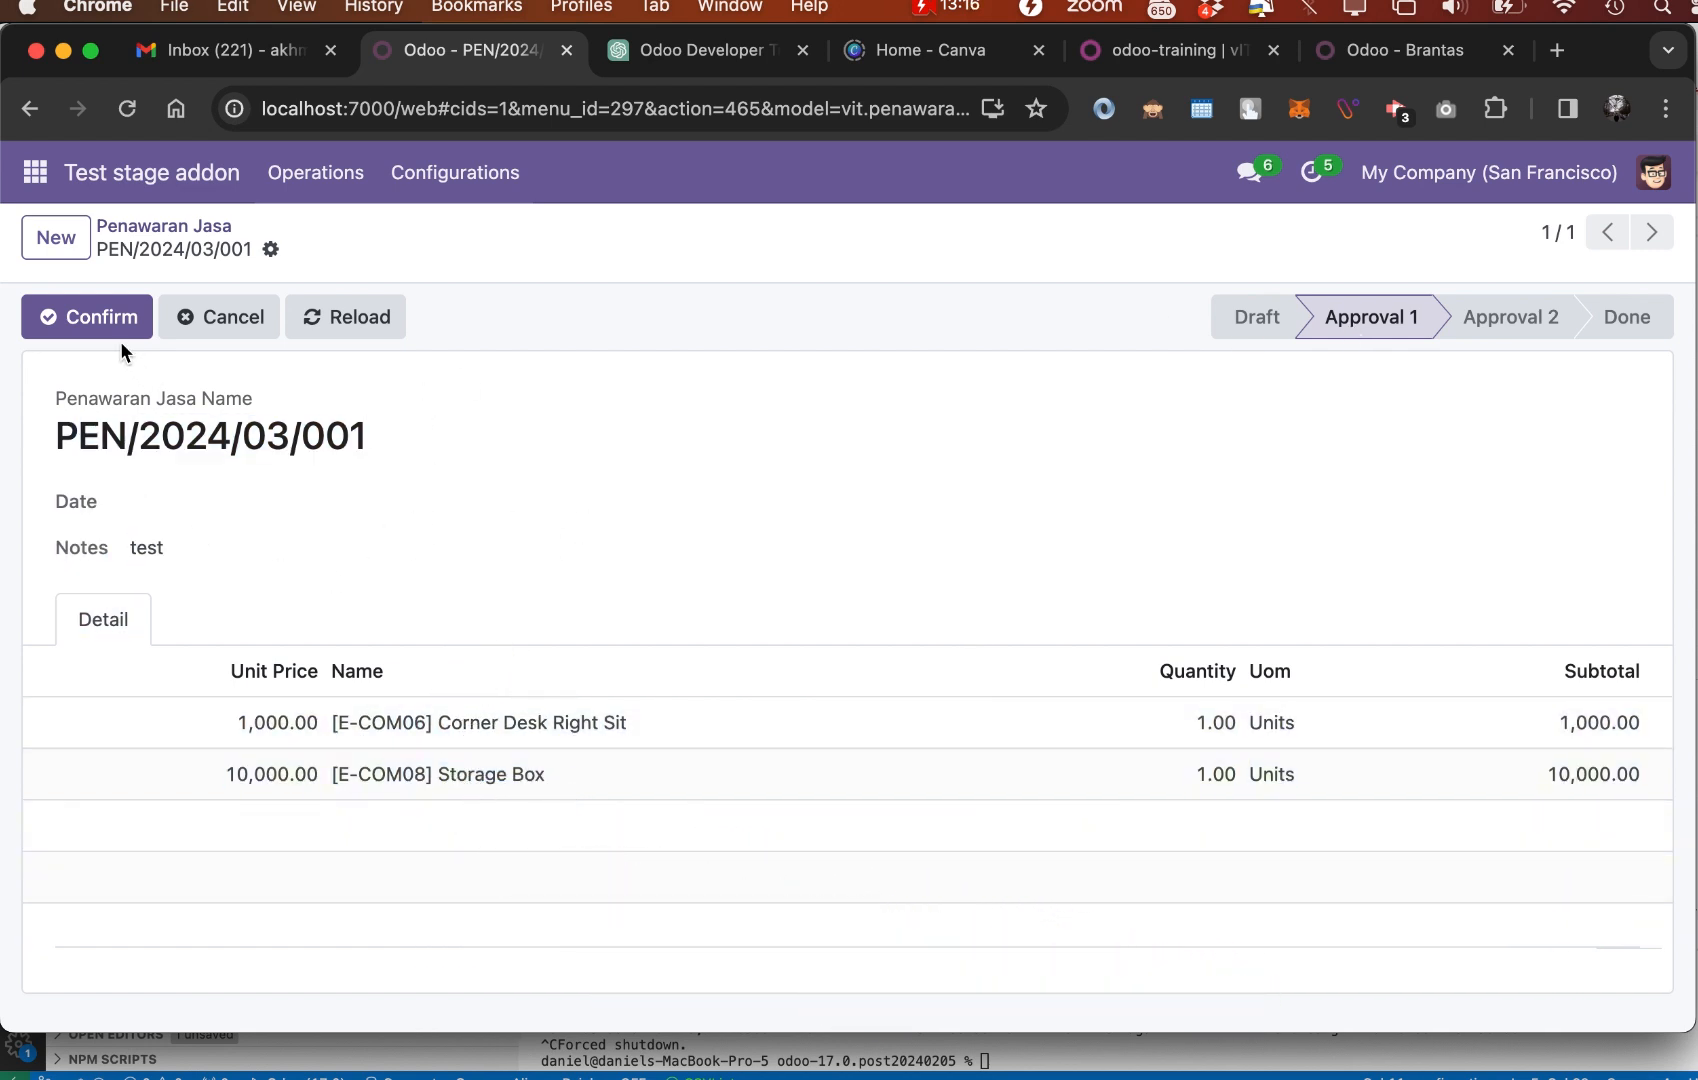
left_click(114, 330)
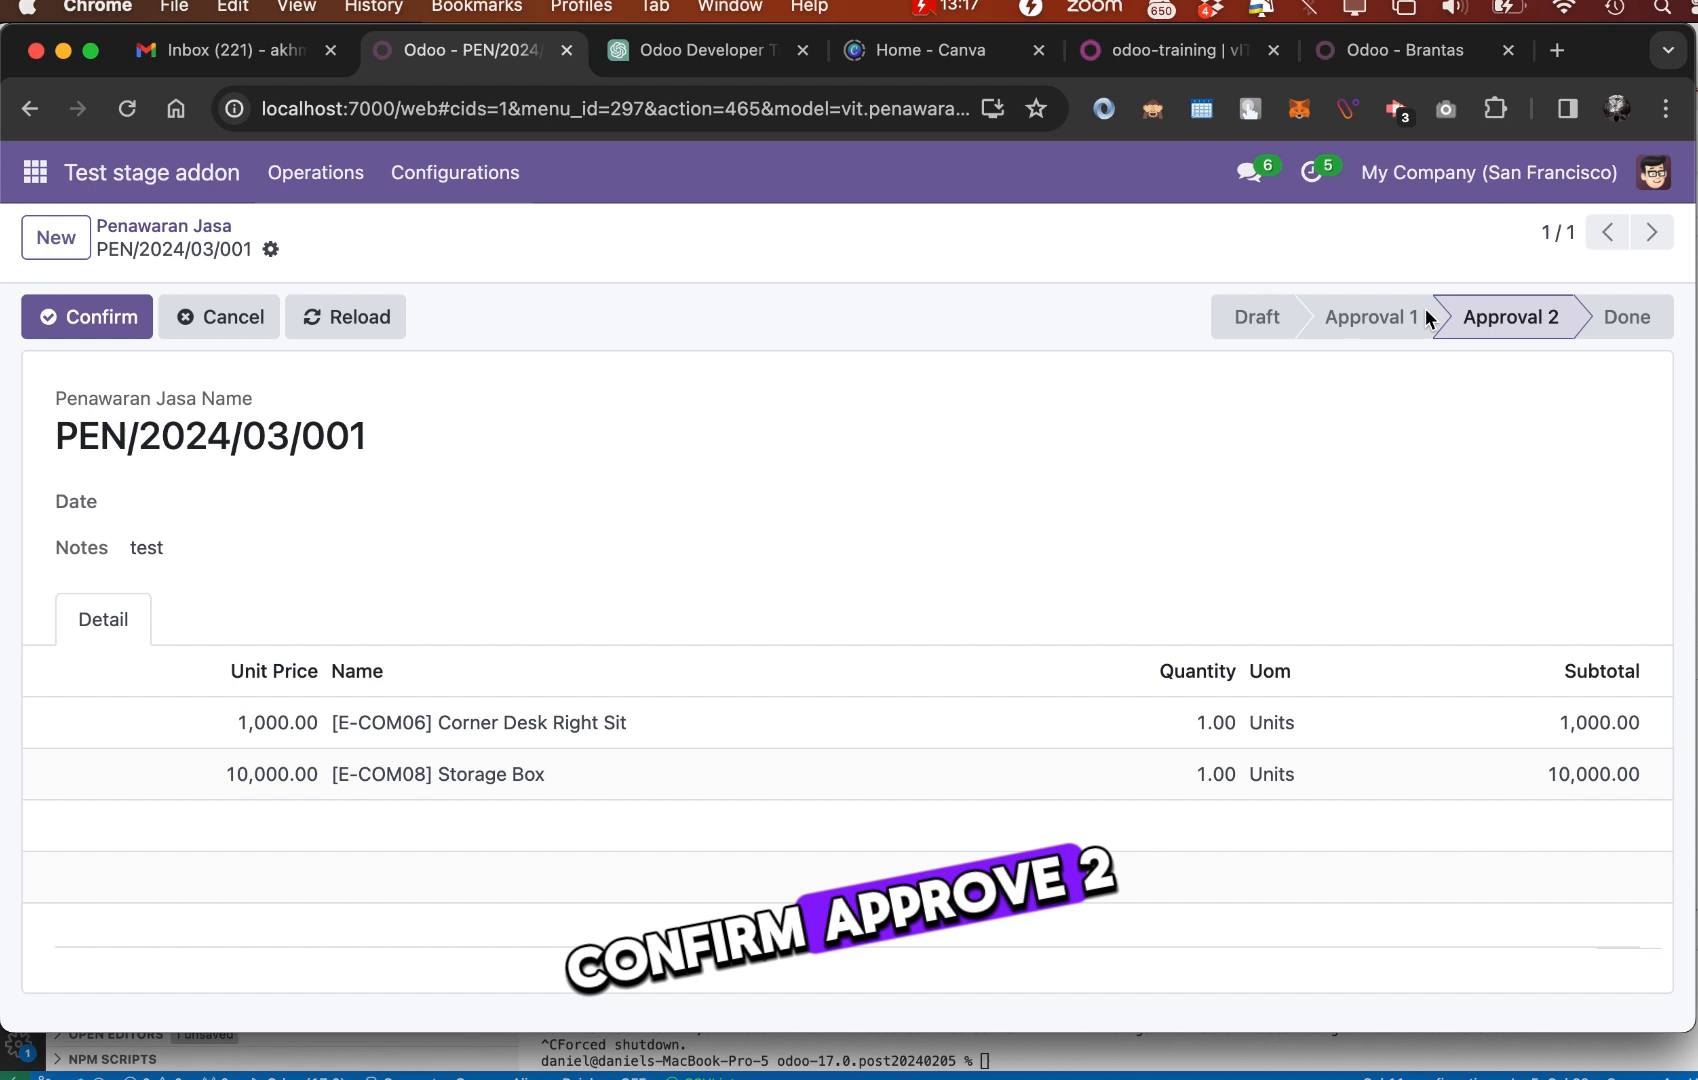
left_click_drag(638, 652, 757, 586)
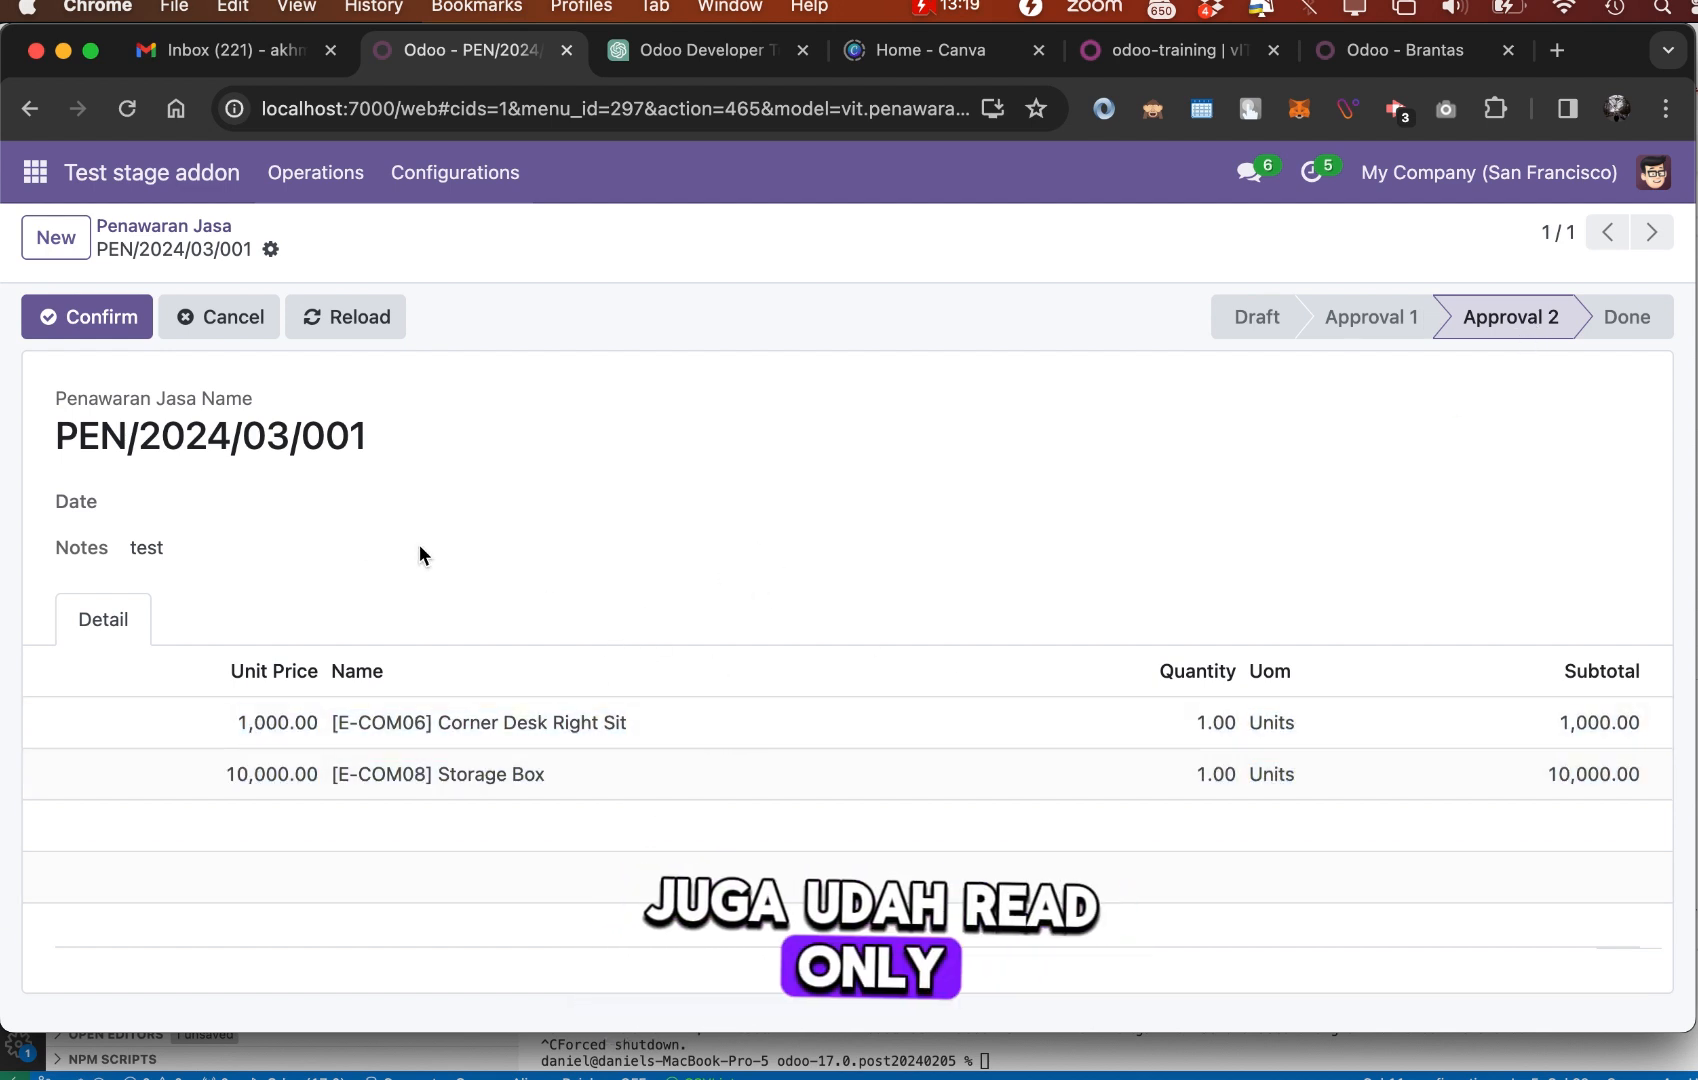
left_click(72, 316)
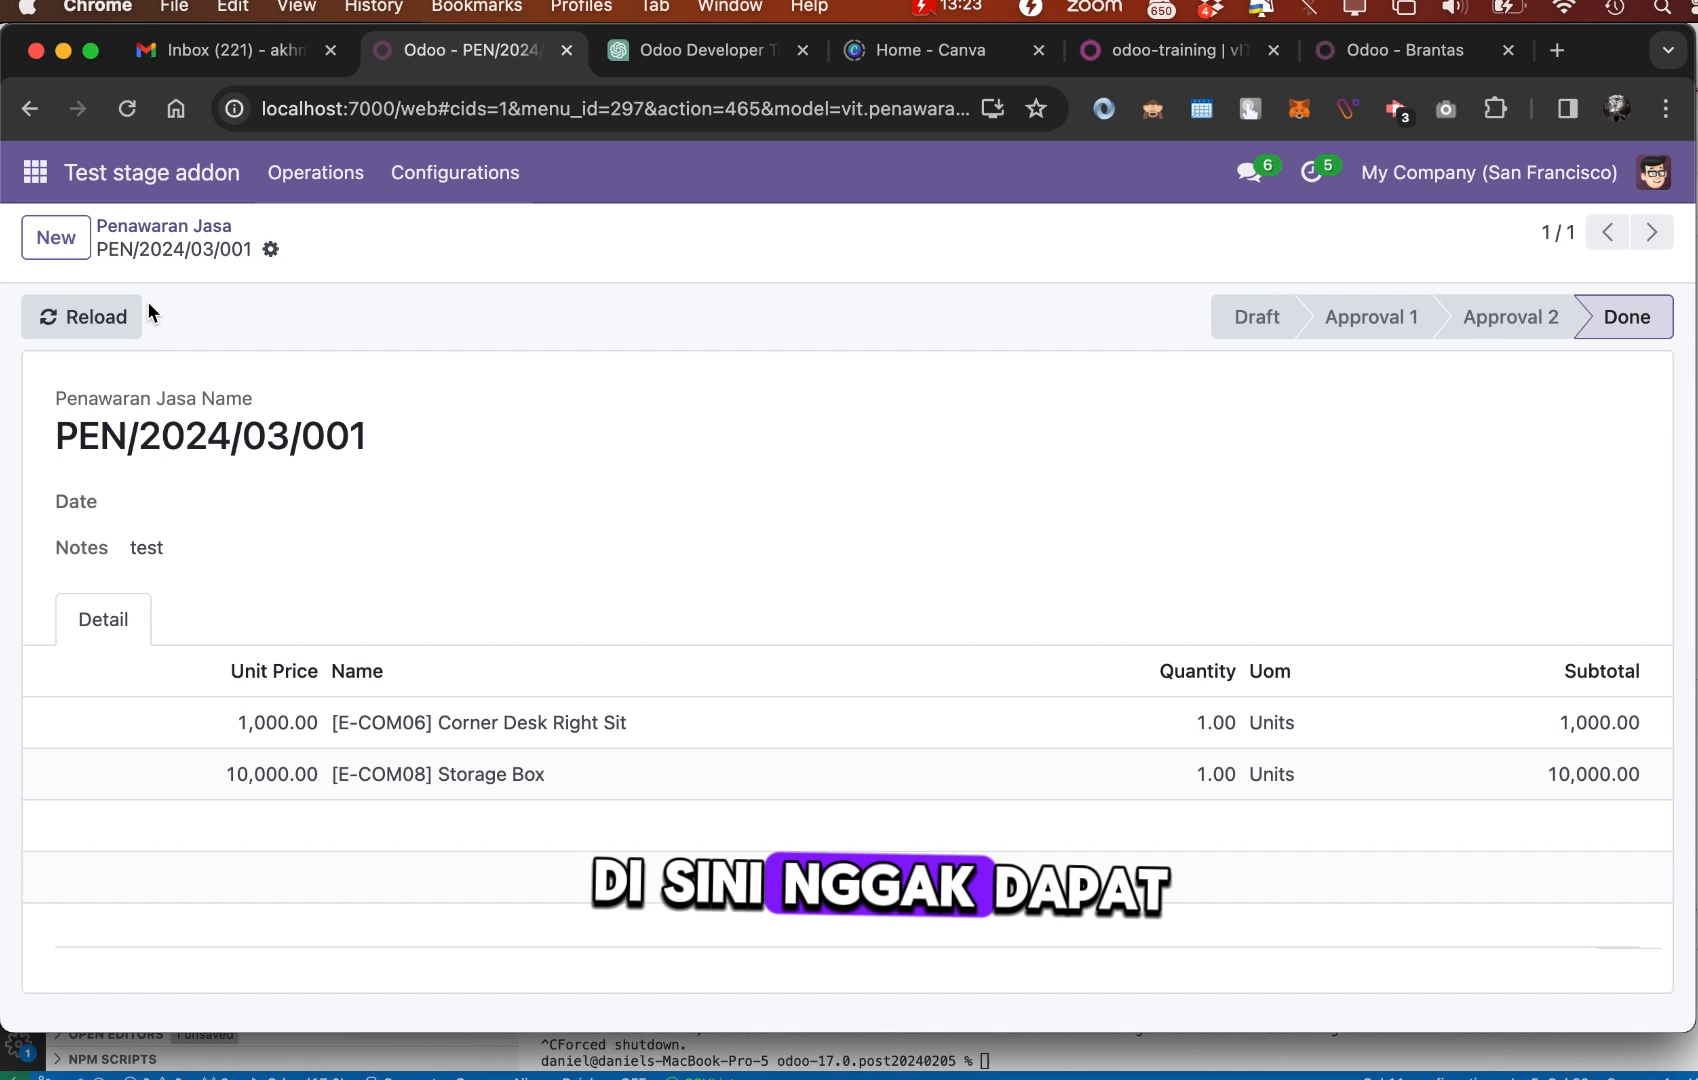
Enable Allow Cancel on the Done stage in the Penawaran Stage configuration
left_click(484, 188)
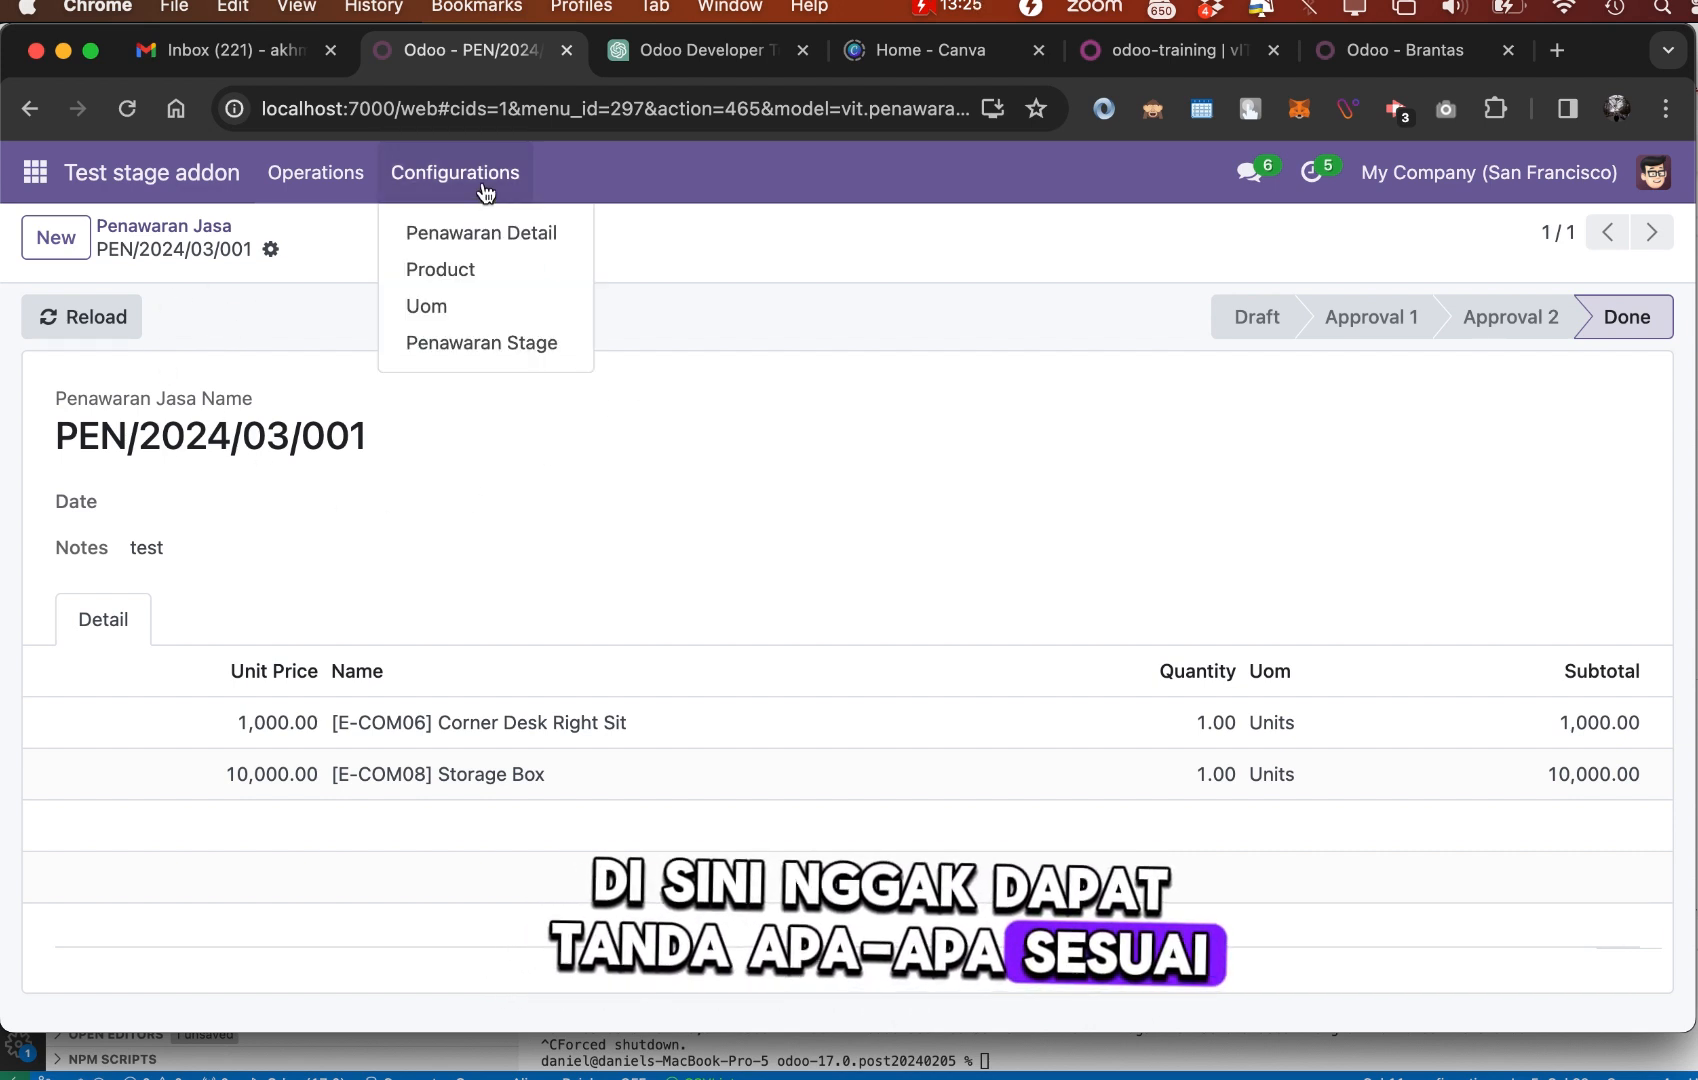
left_click(508, 345)
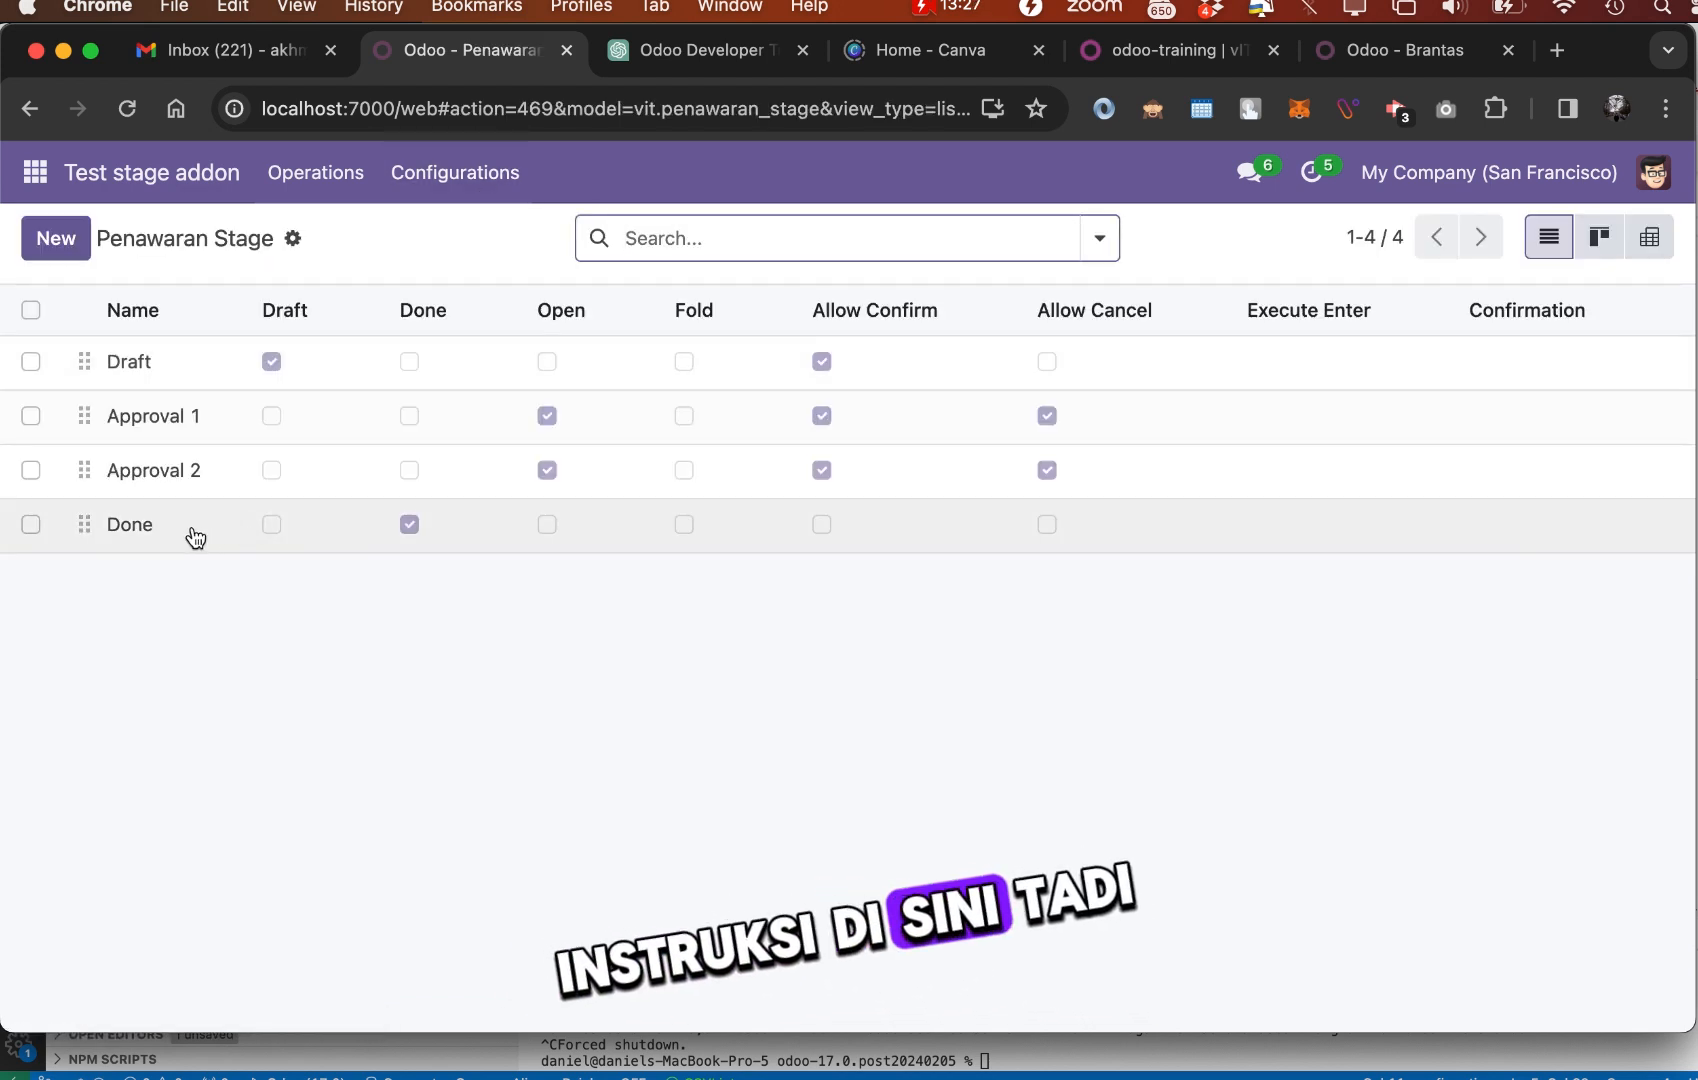
left_click(195, 538)
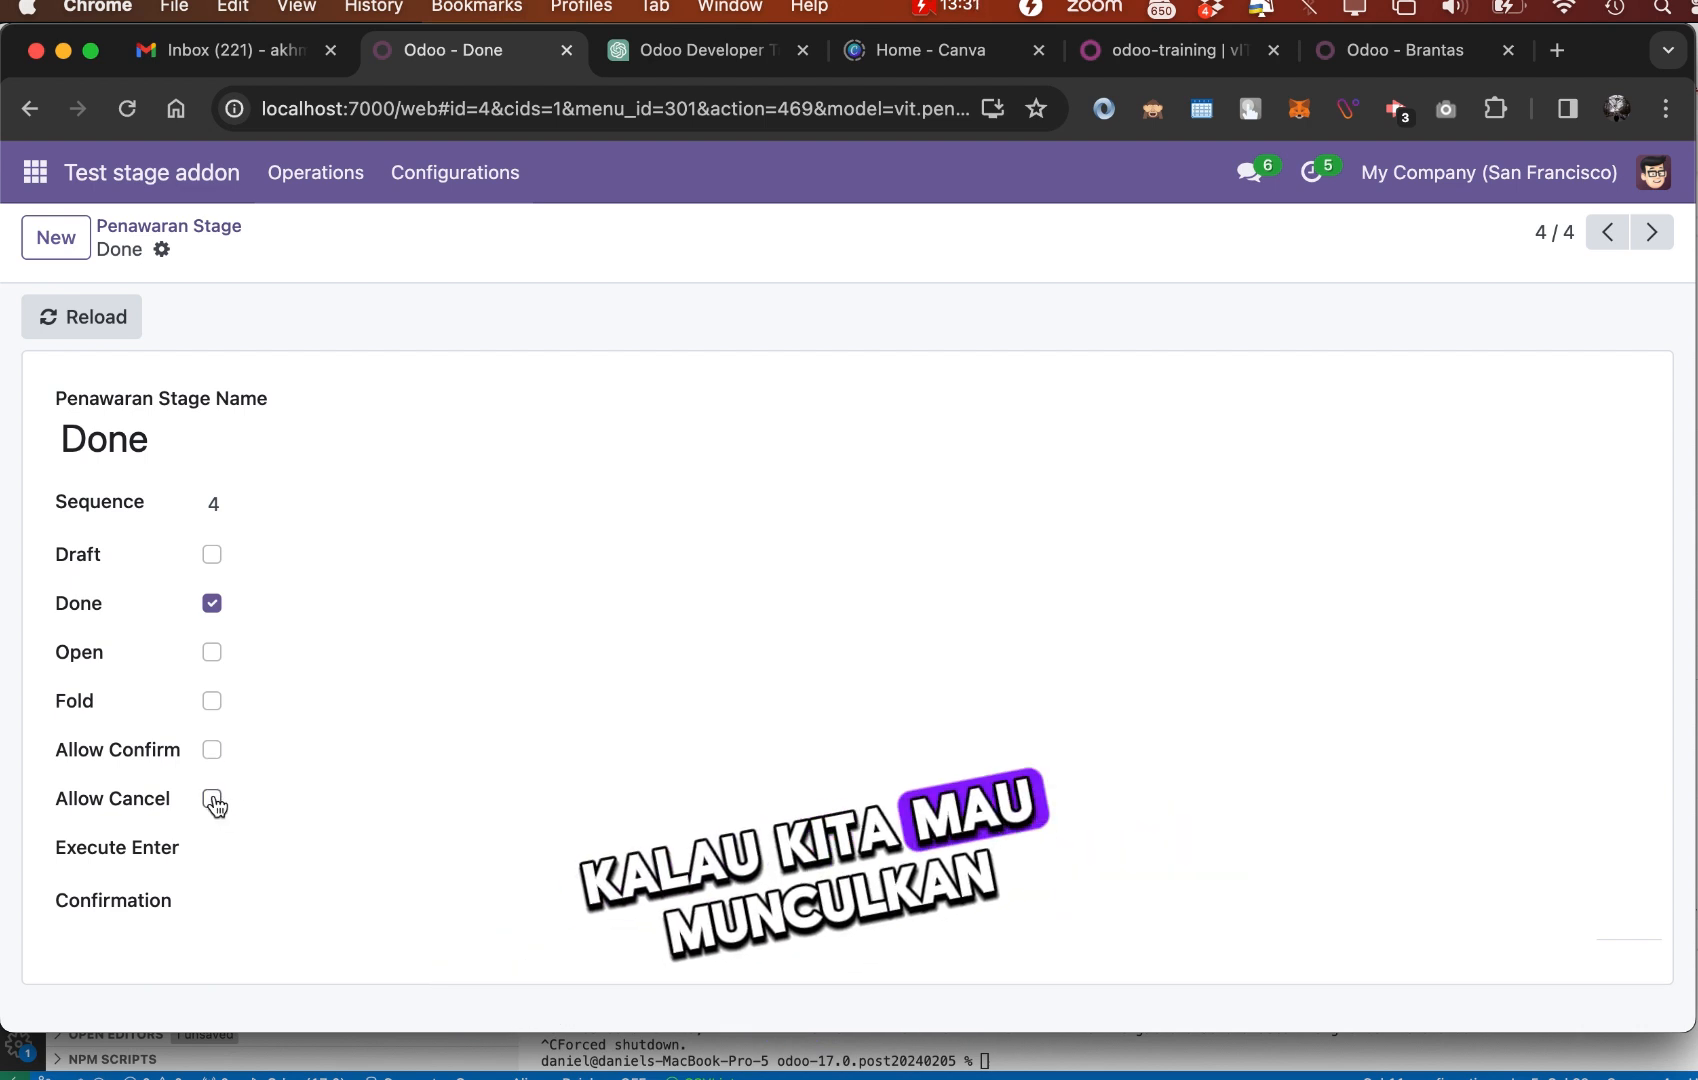
left_click(212, 799)
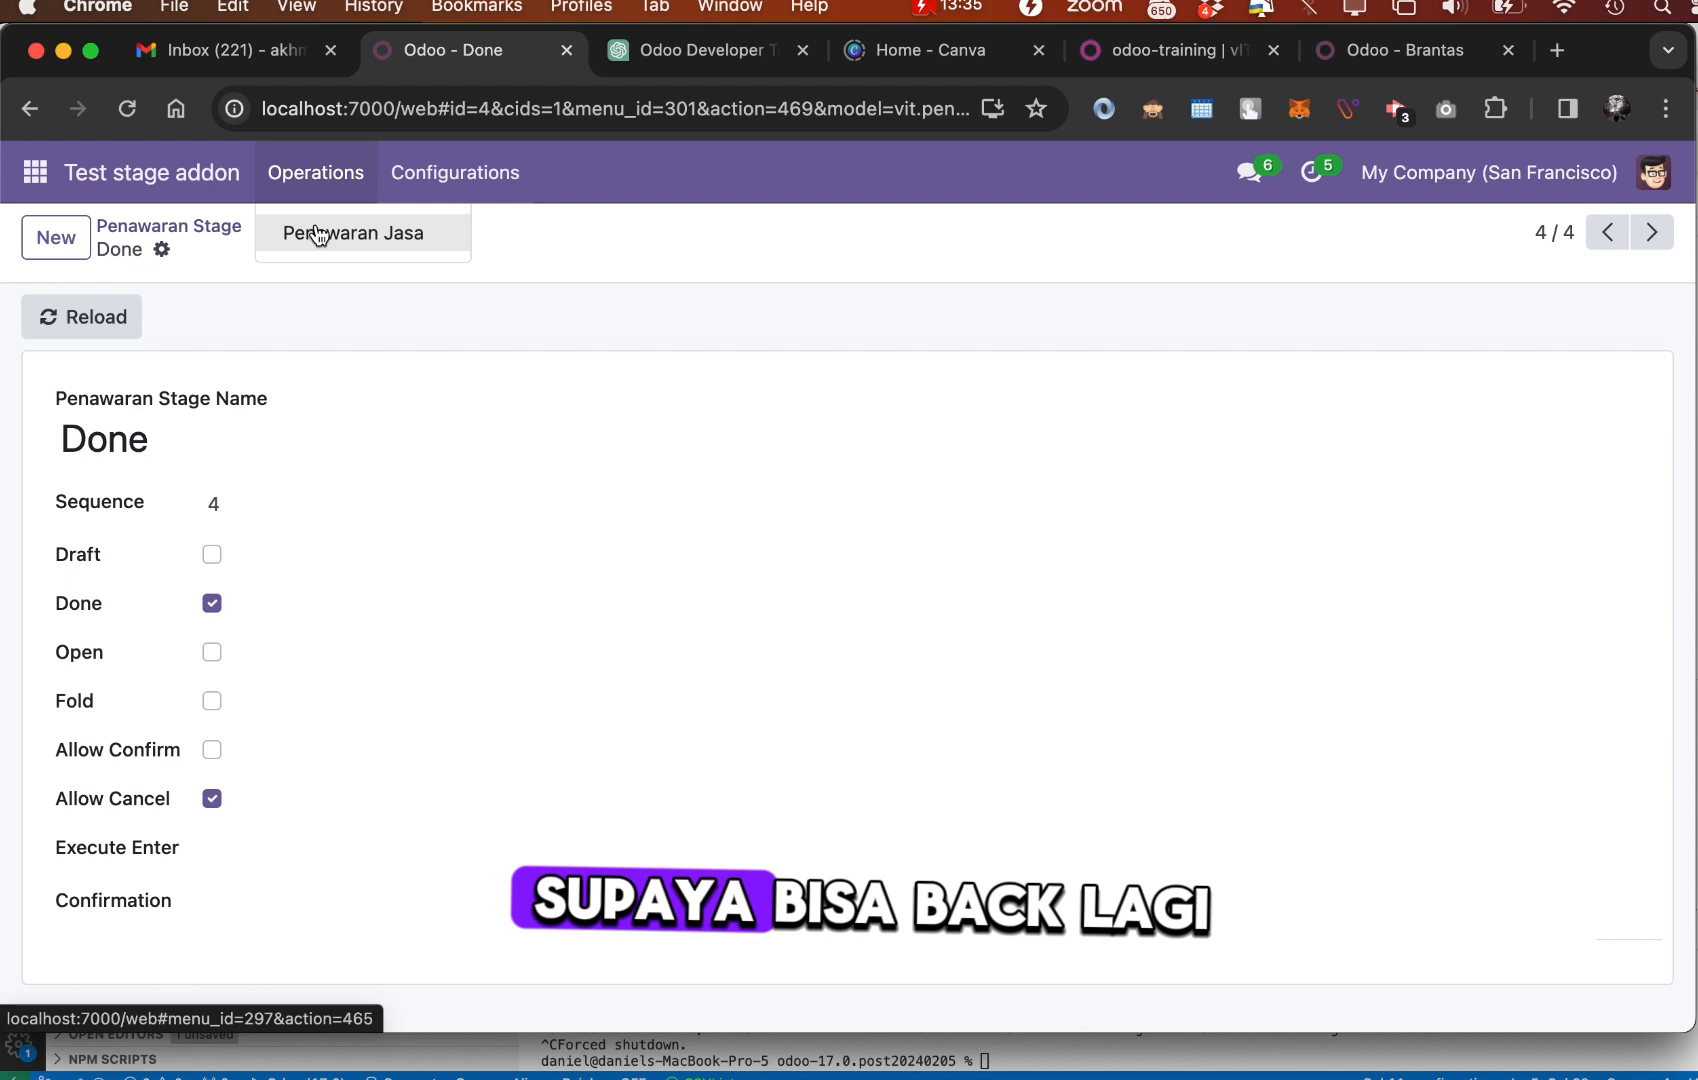
Reopen the completed Penawaran Jasa quotation, cancel it stage by stage back to Draft, and confirm it through to Done again
left_click(318, 234)
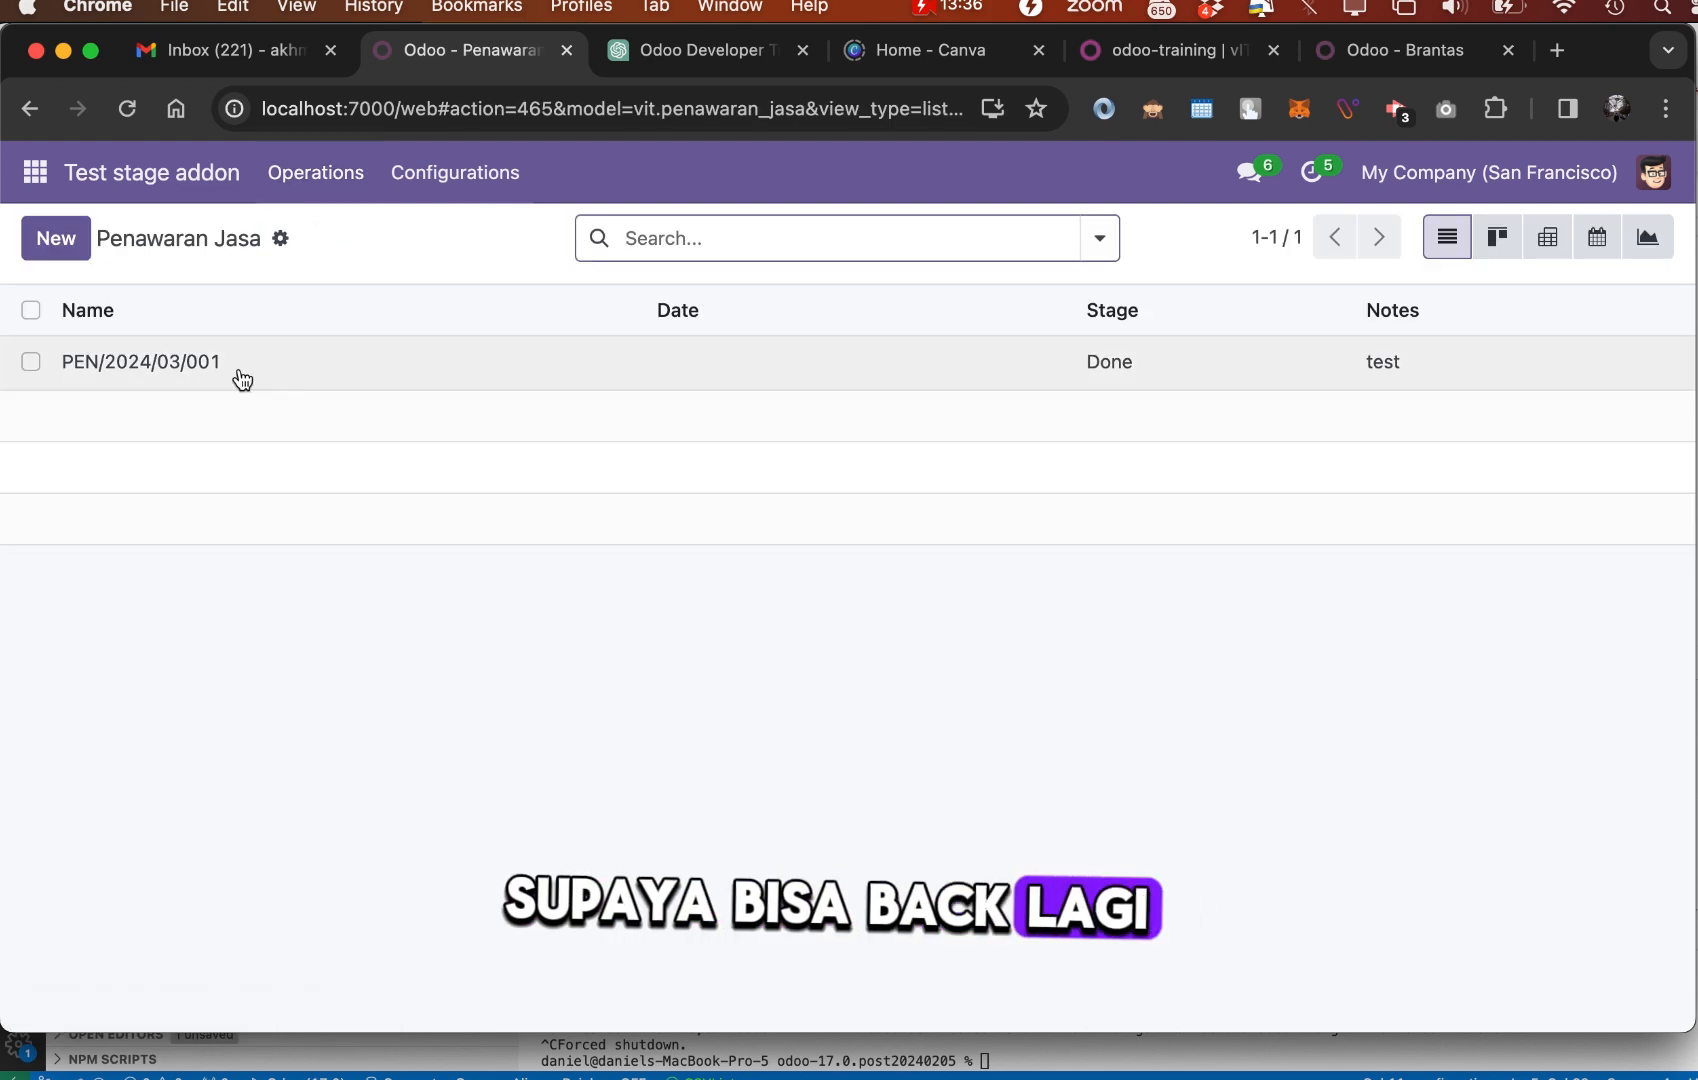
left_click(242, 379)
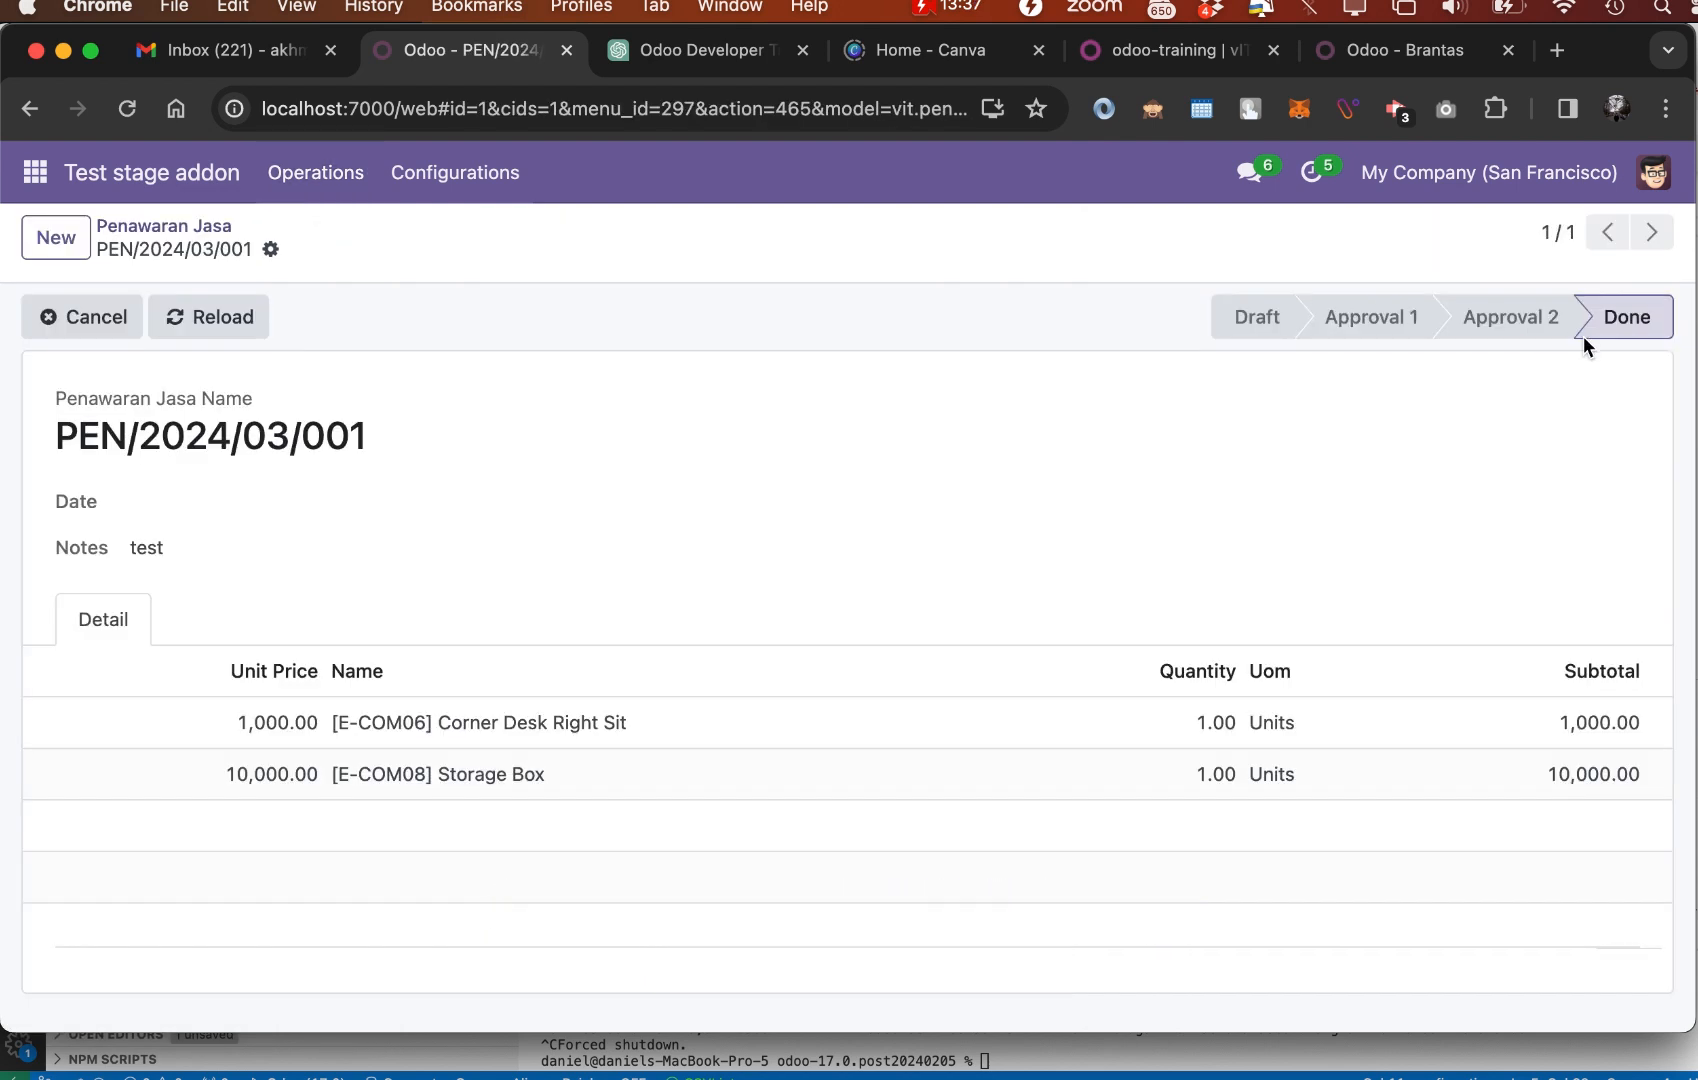
left_click(110, 314)
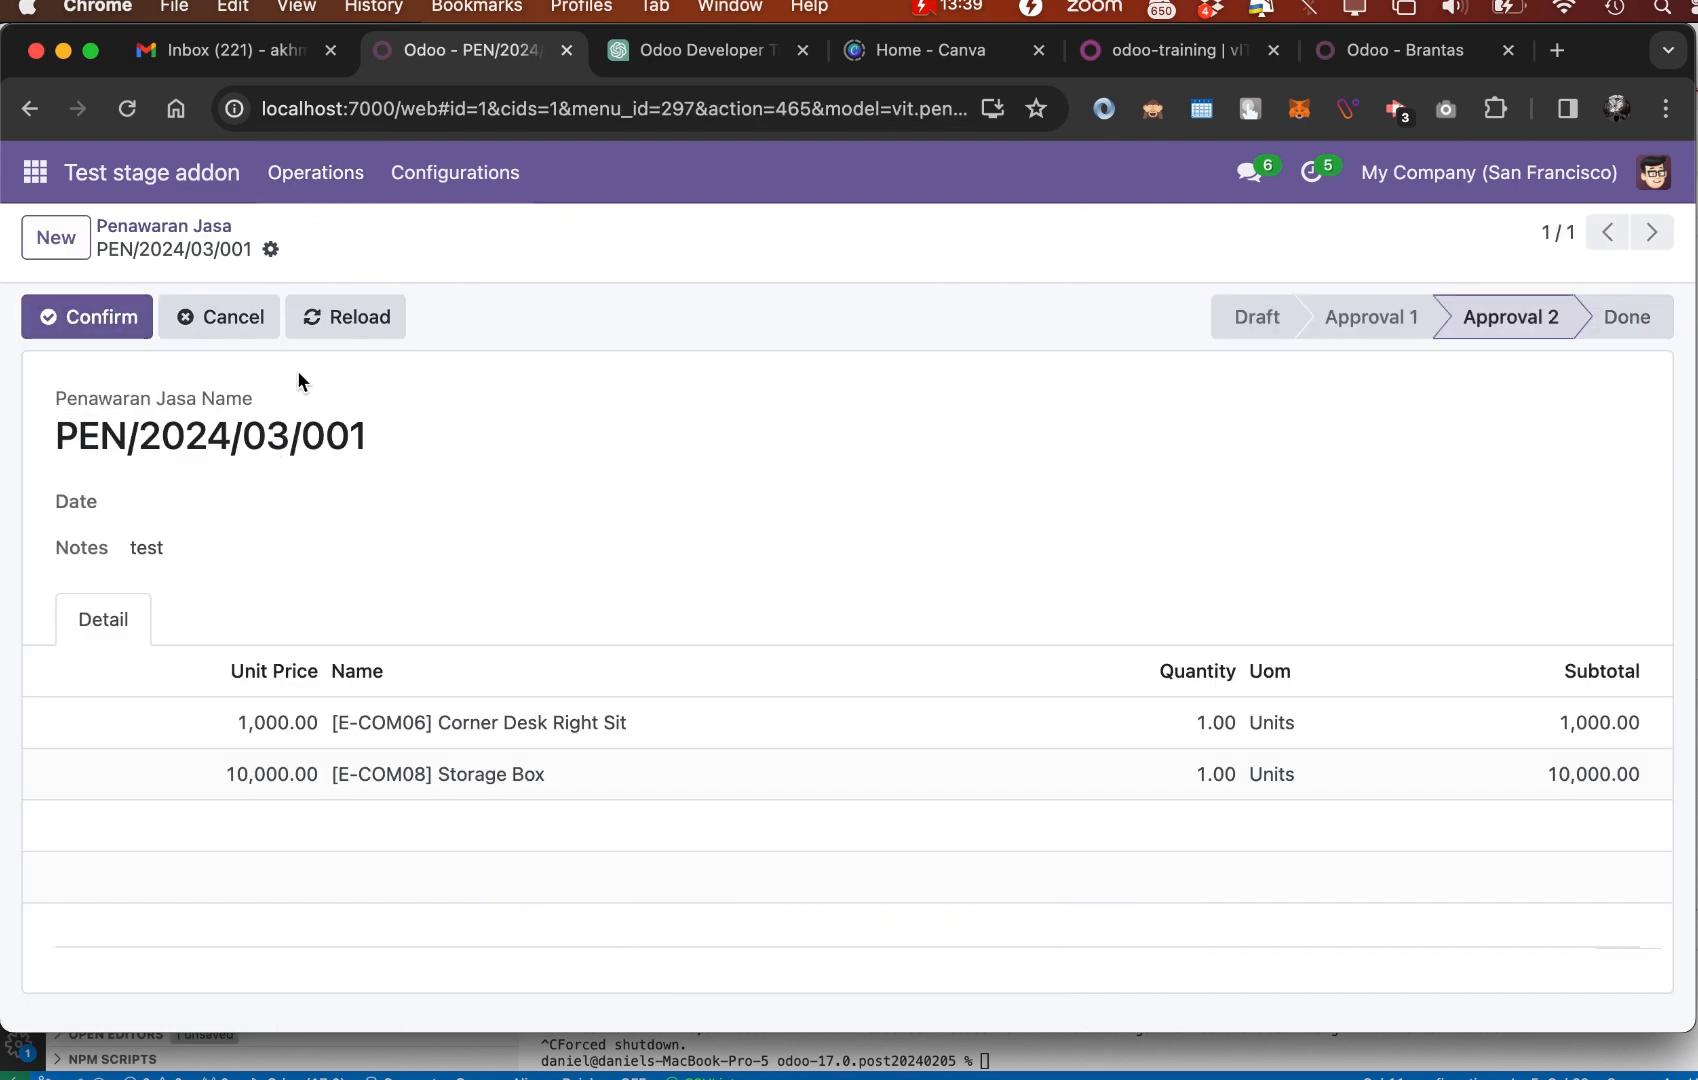
left_click(241, 334)
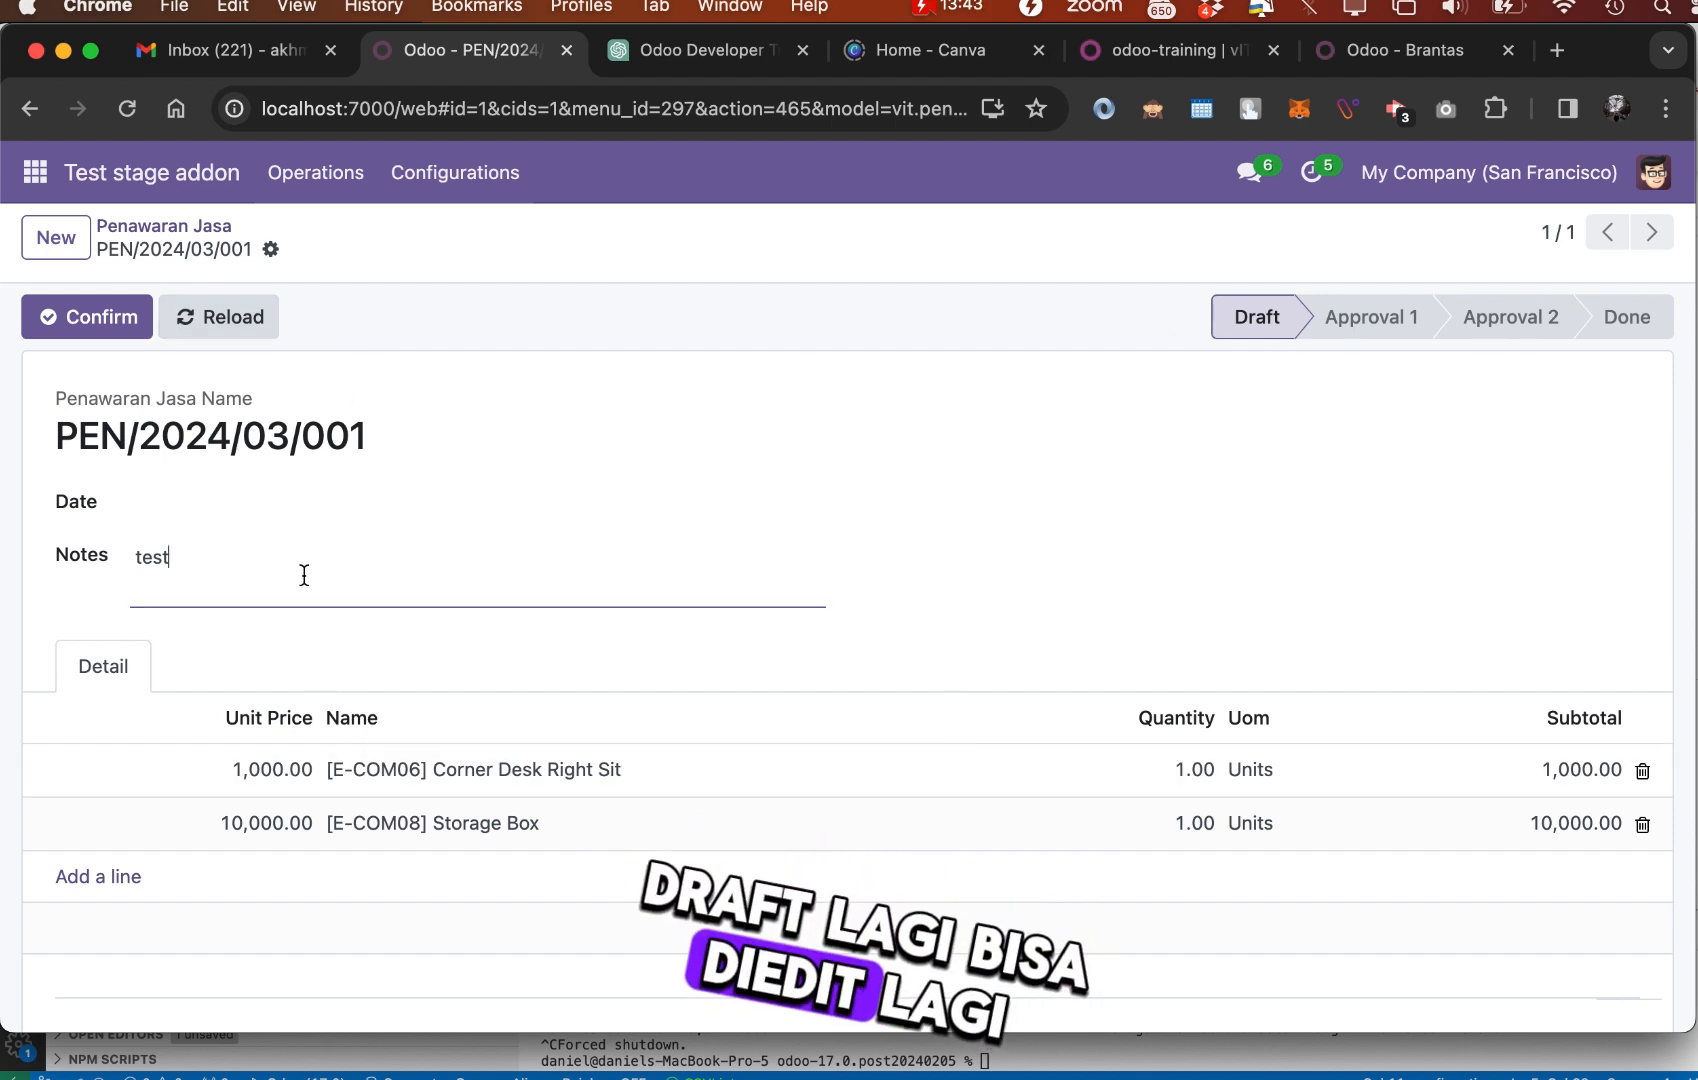
left_click(114, 318)
left_click(114, 318)
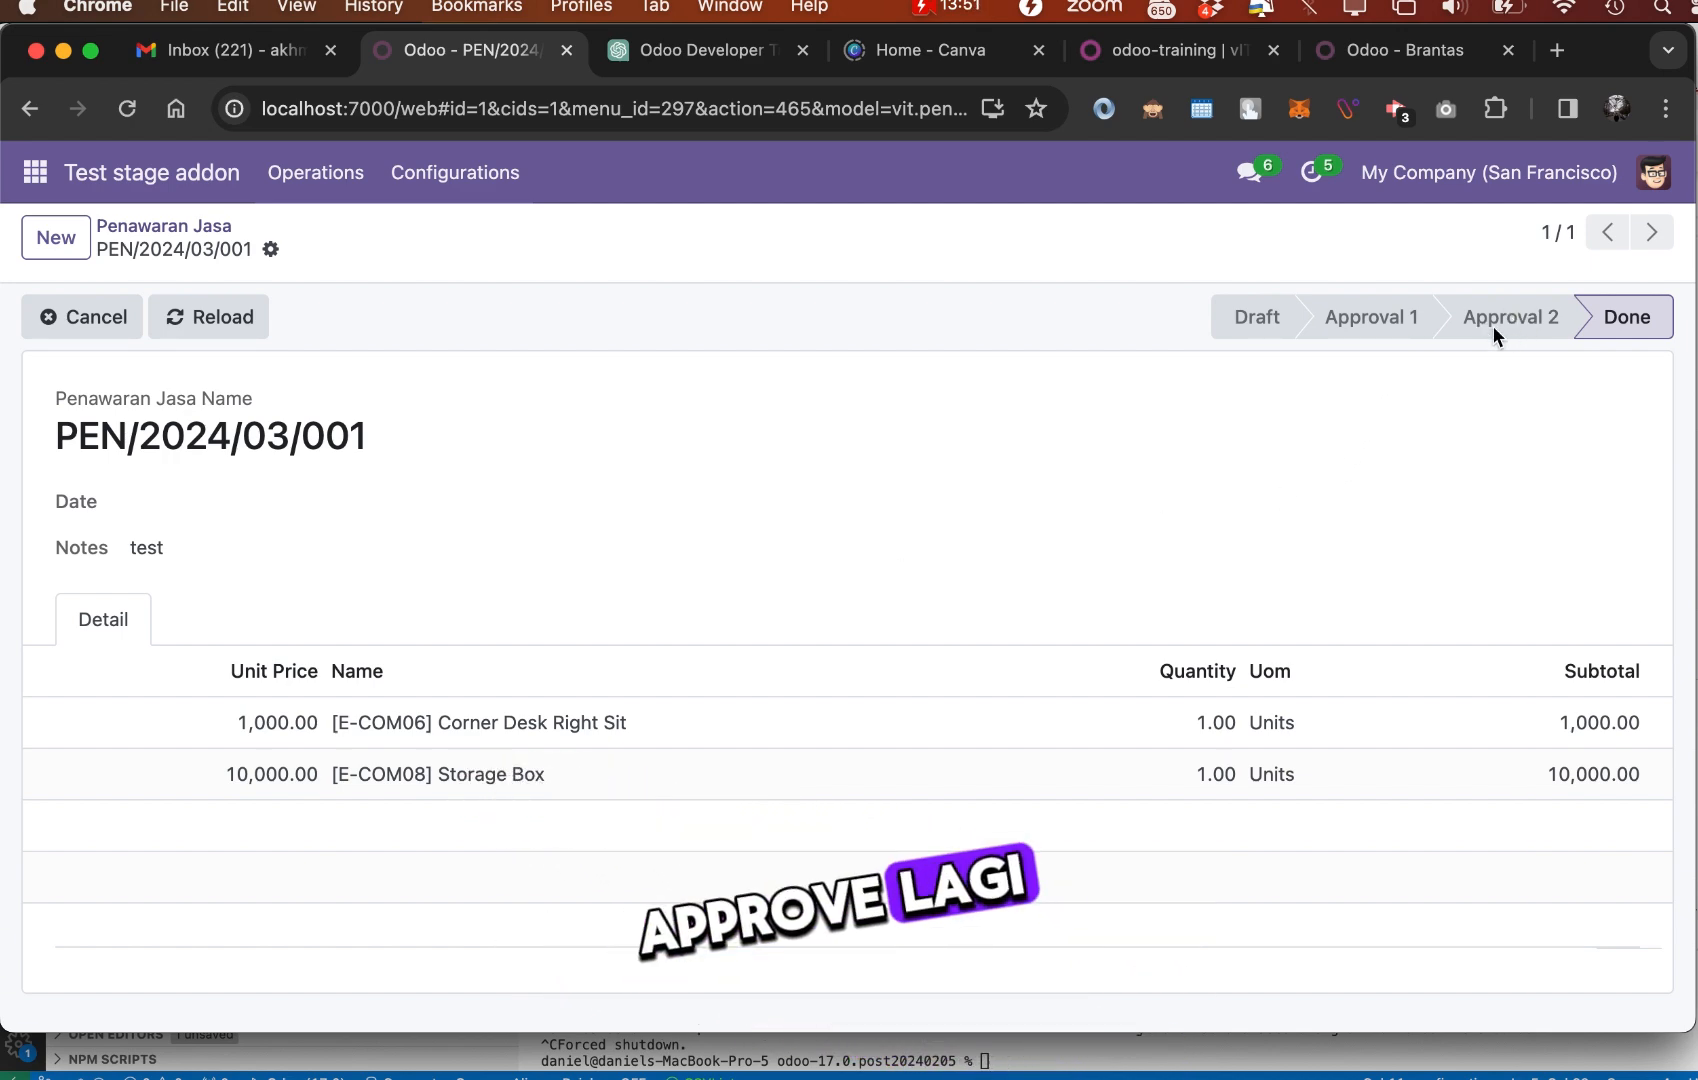
Create and save a new Penawaran Stage named Approval Direksi with Done, Allow Confirm and Allow Cancel enabled
left_click(455, 172)
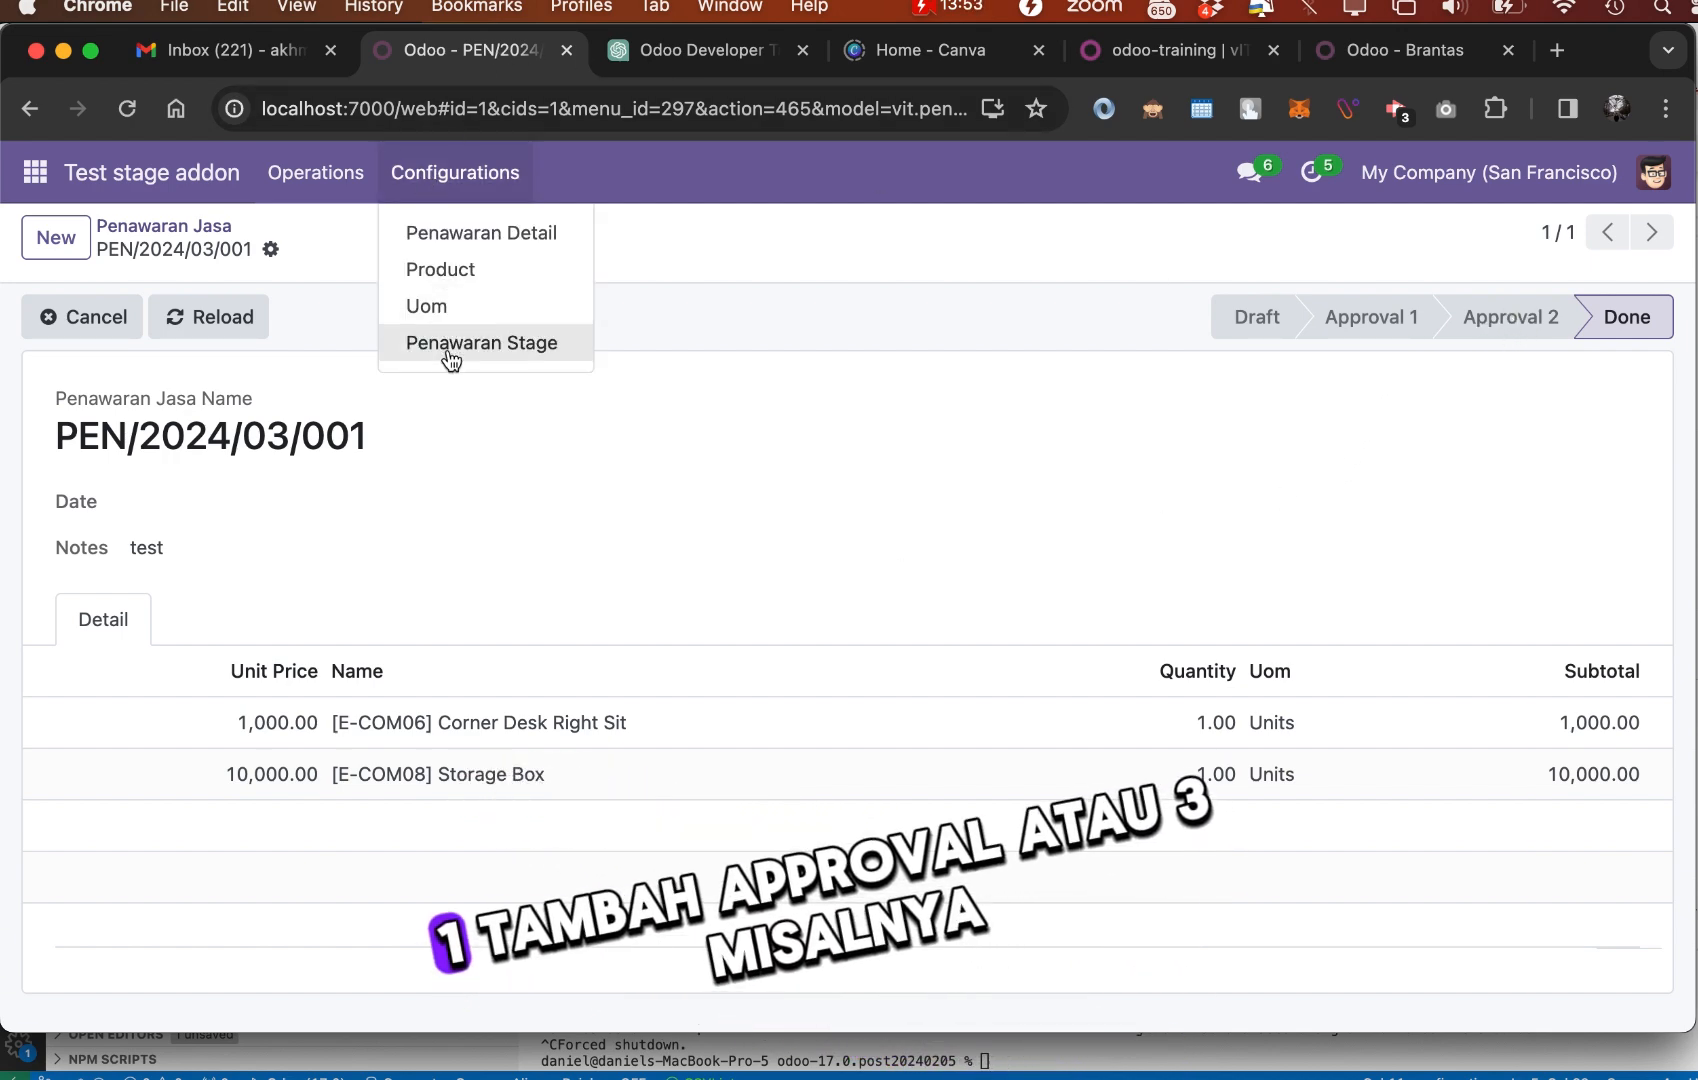
left_click(447, 350)
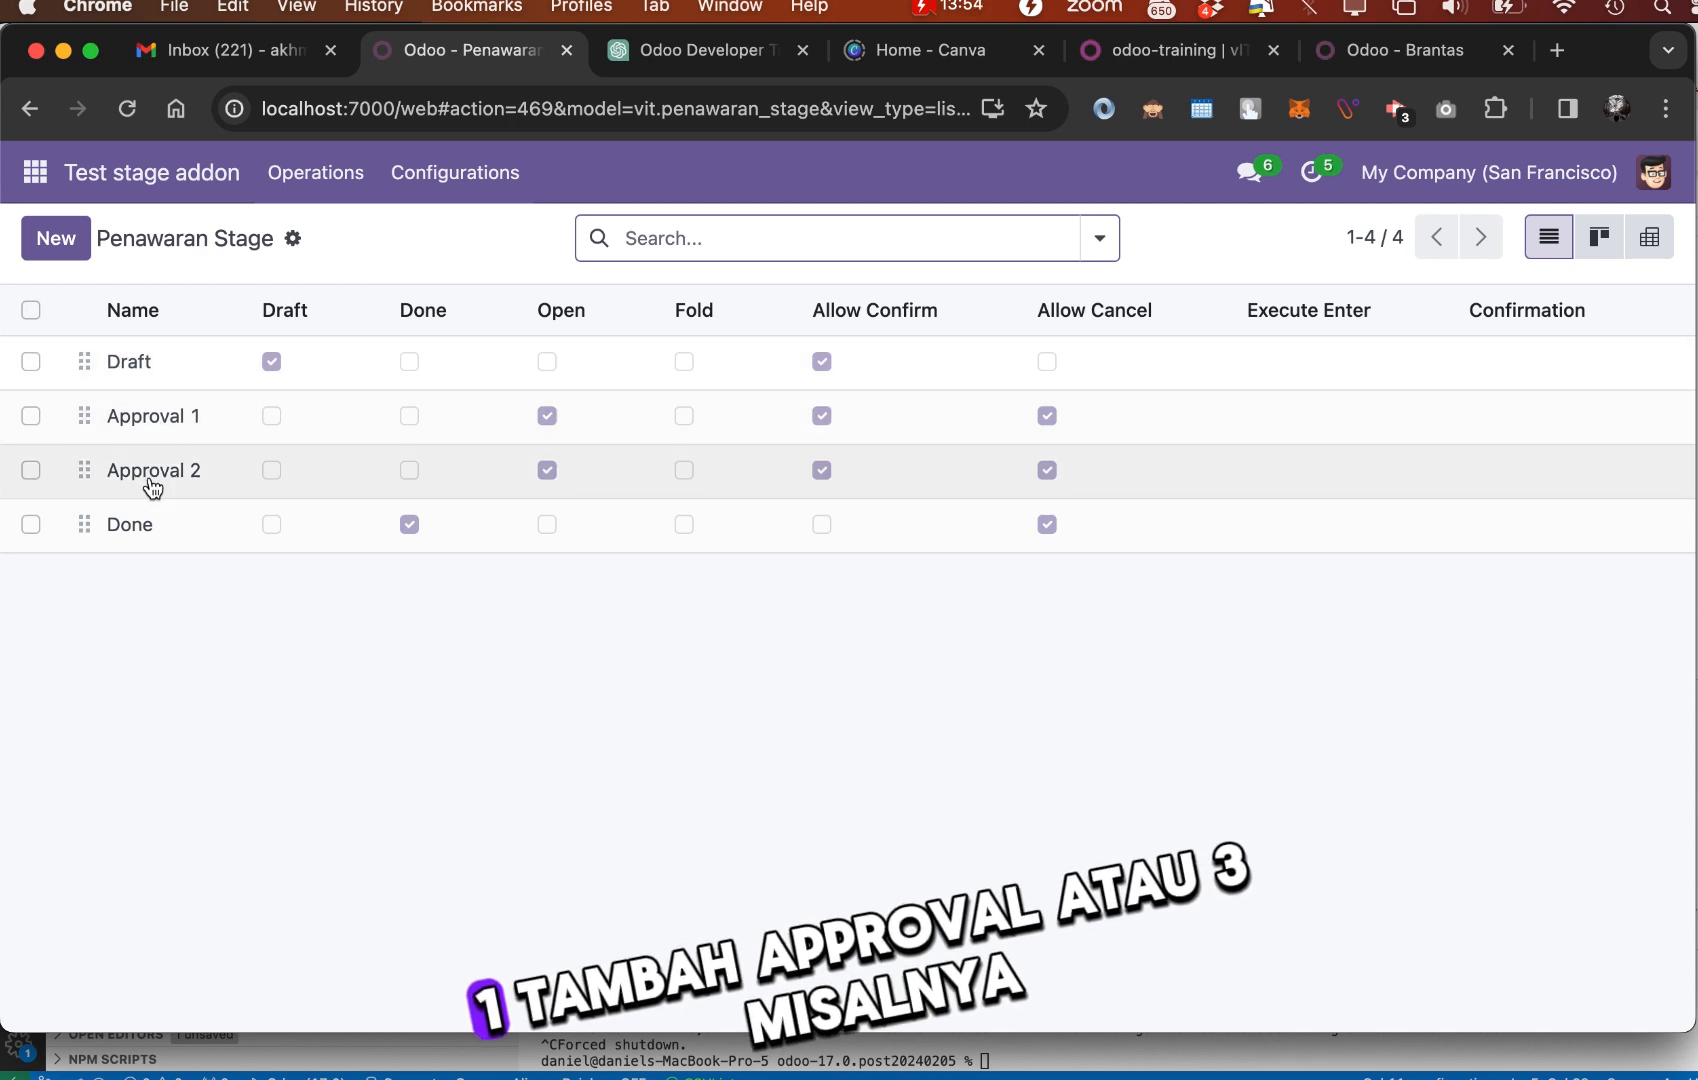
left_click(60, 241)
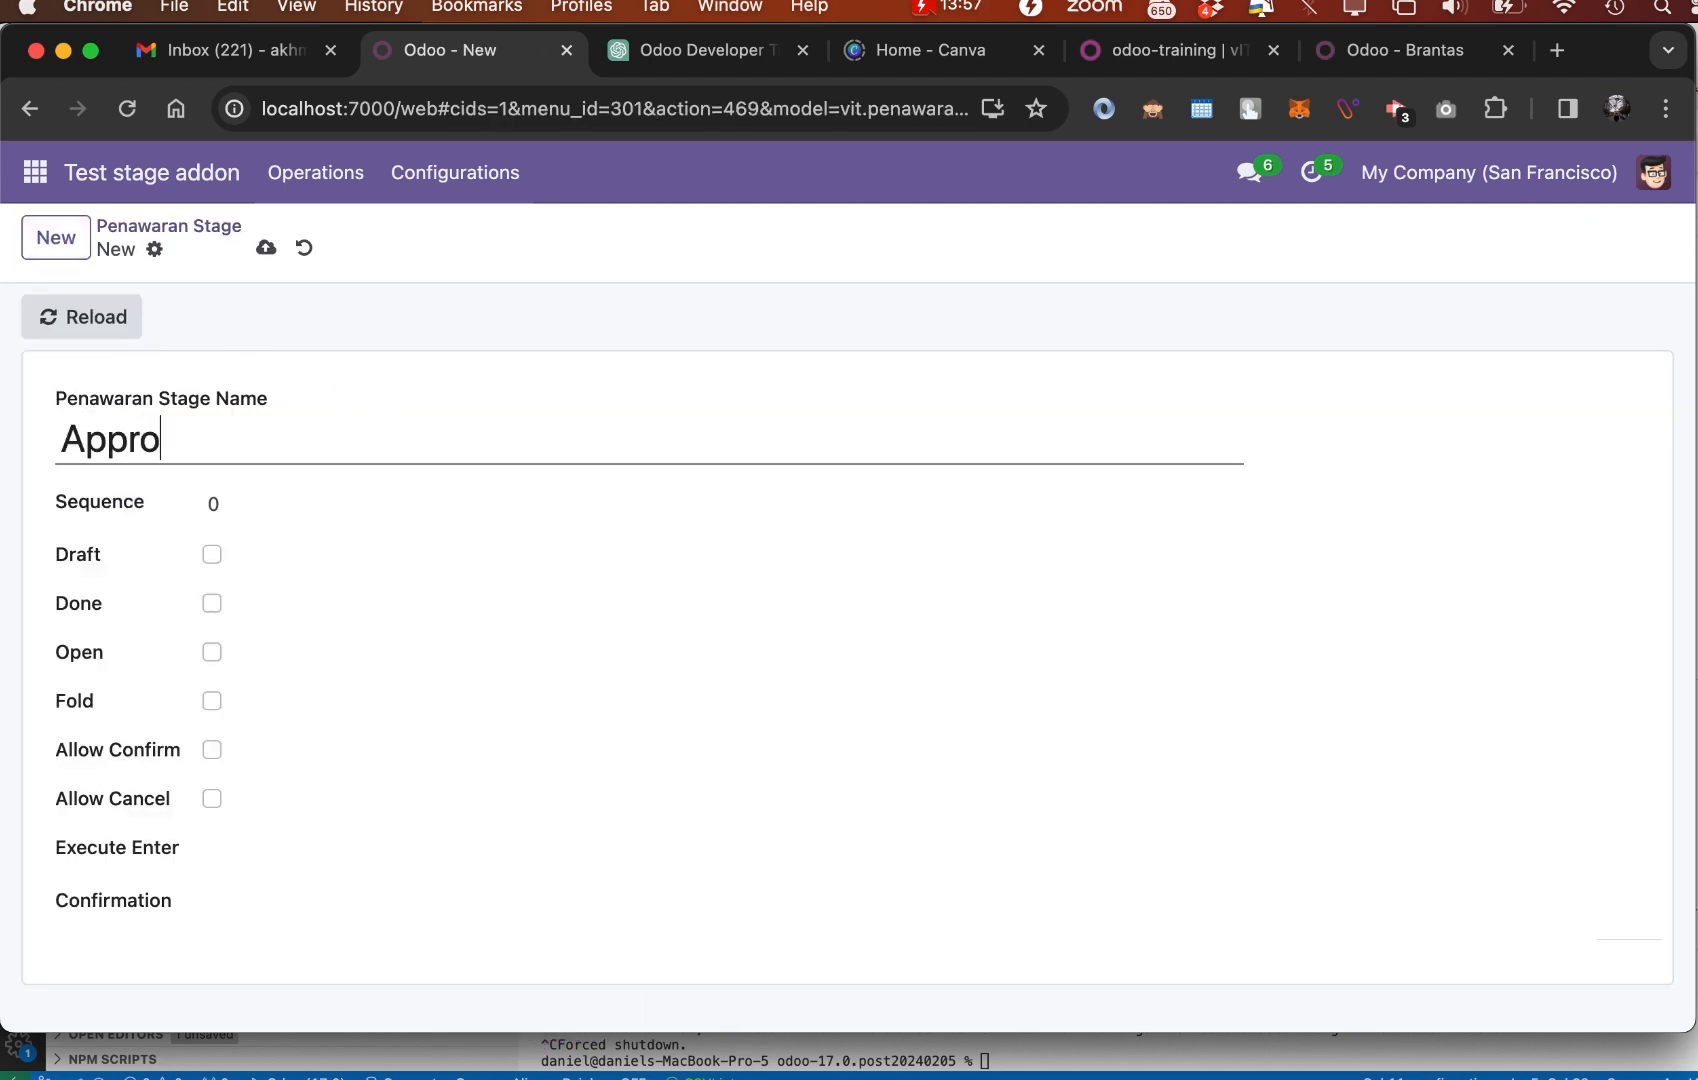
type("Approa")
key("BackSpace")
type("val Direksi")
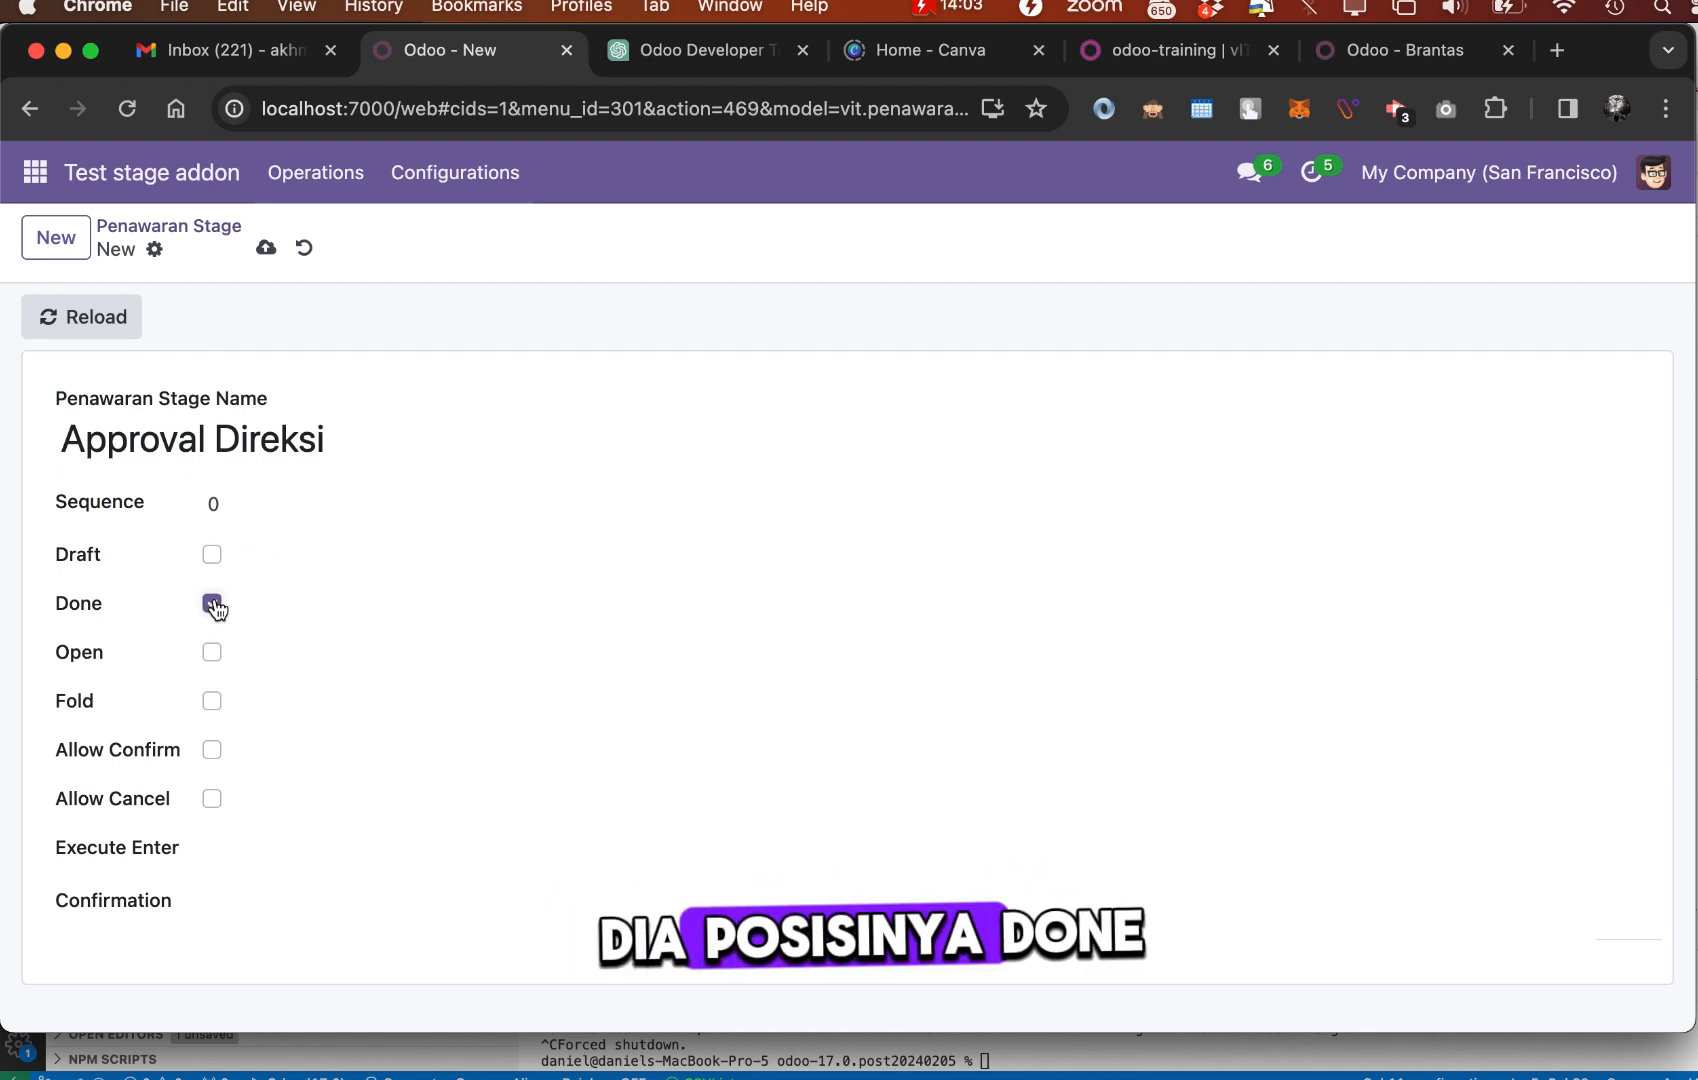
left_click(212, 750)
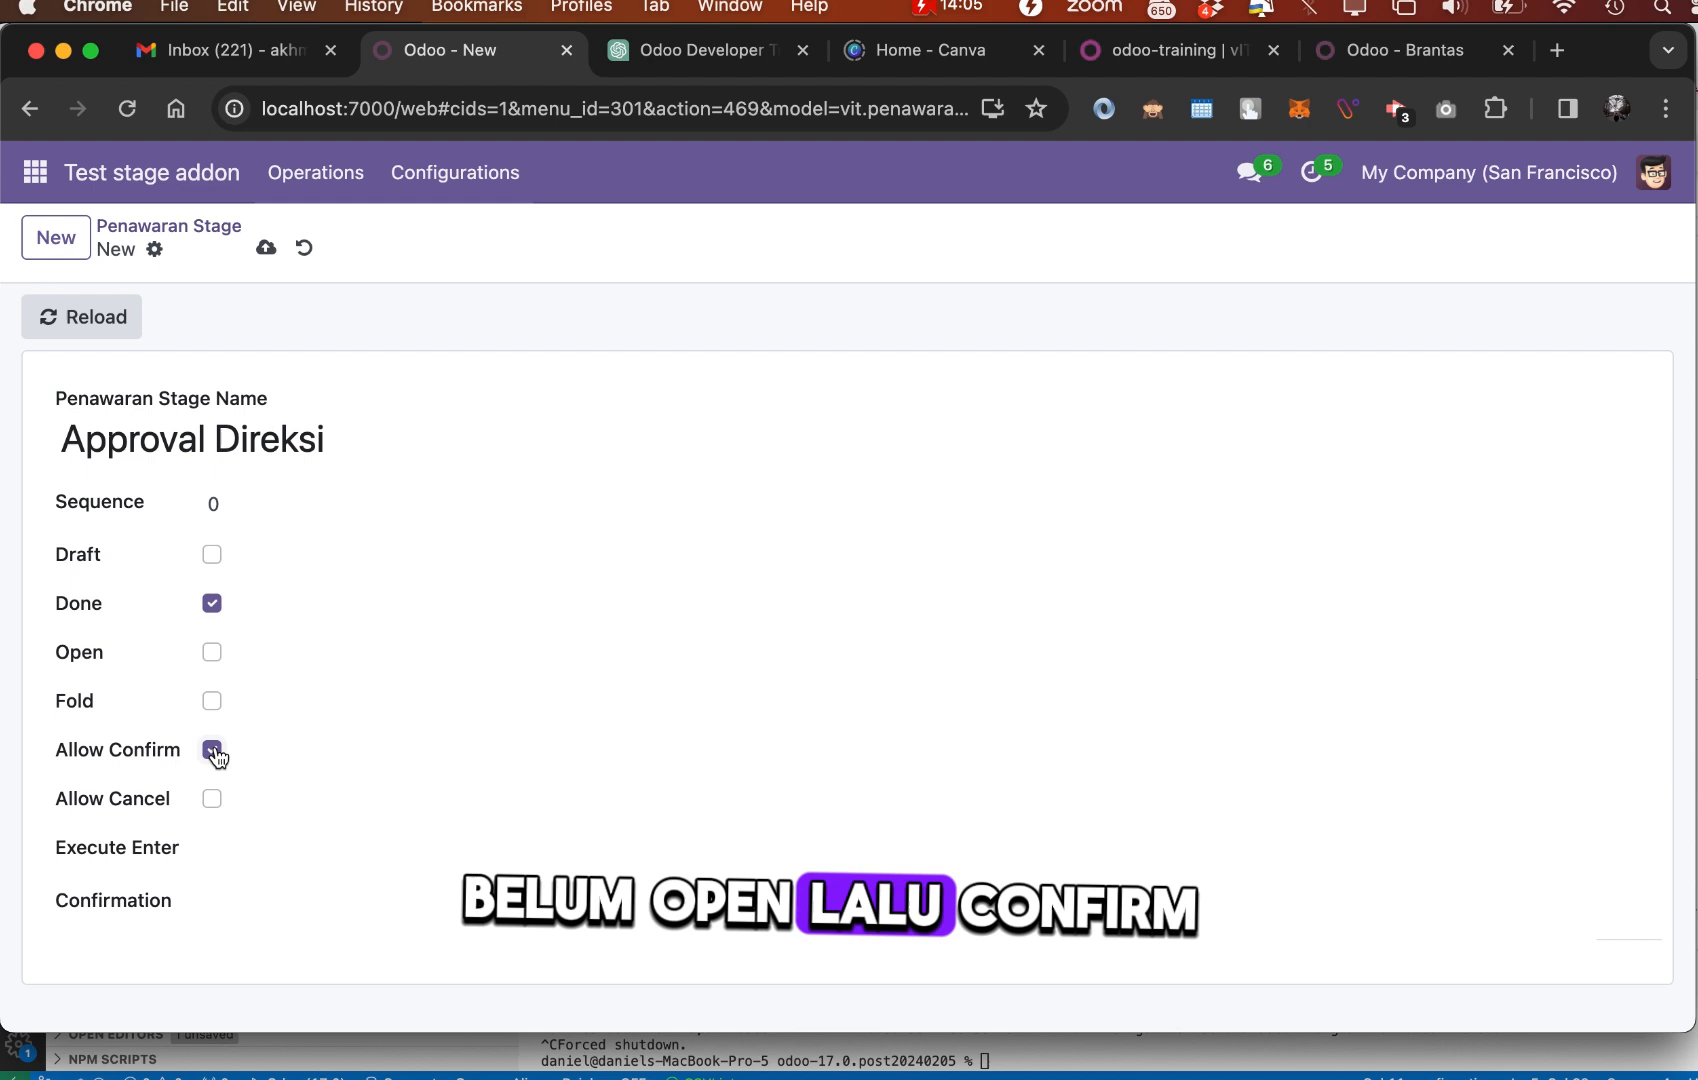
left_click(212, 798)
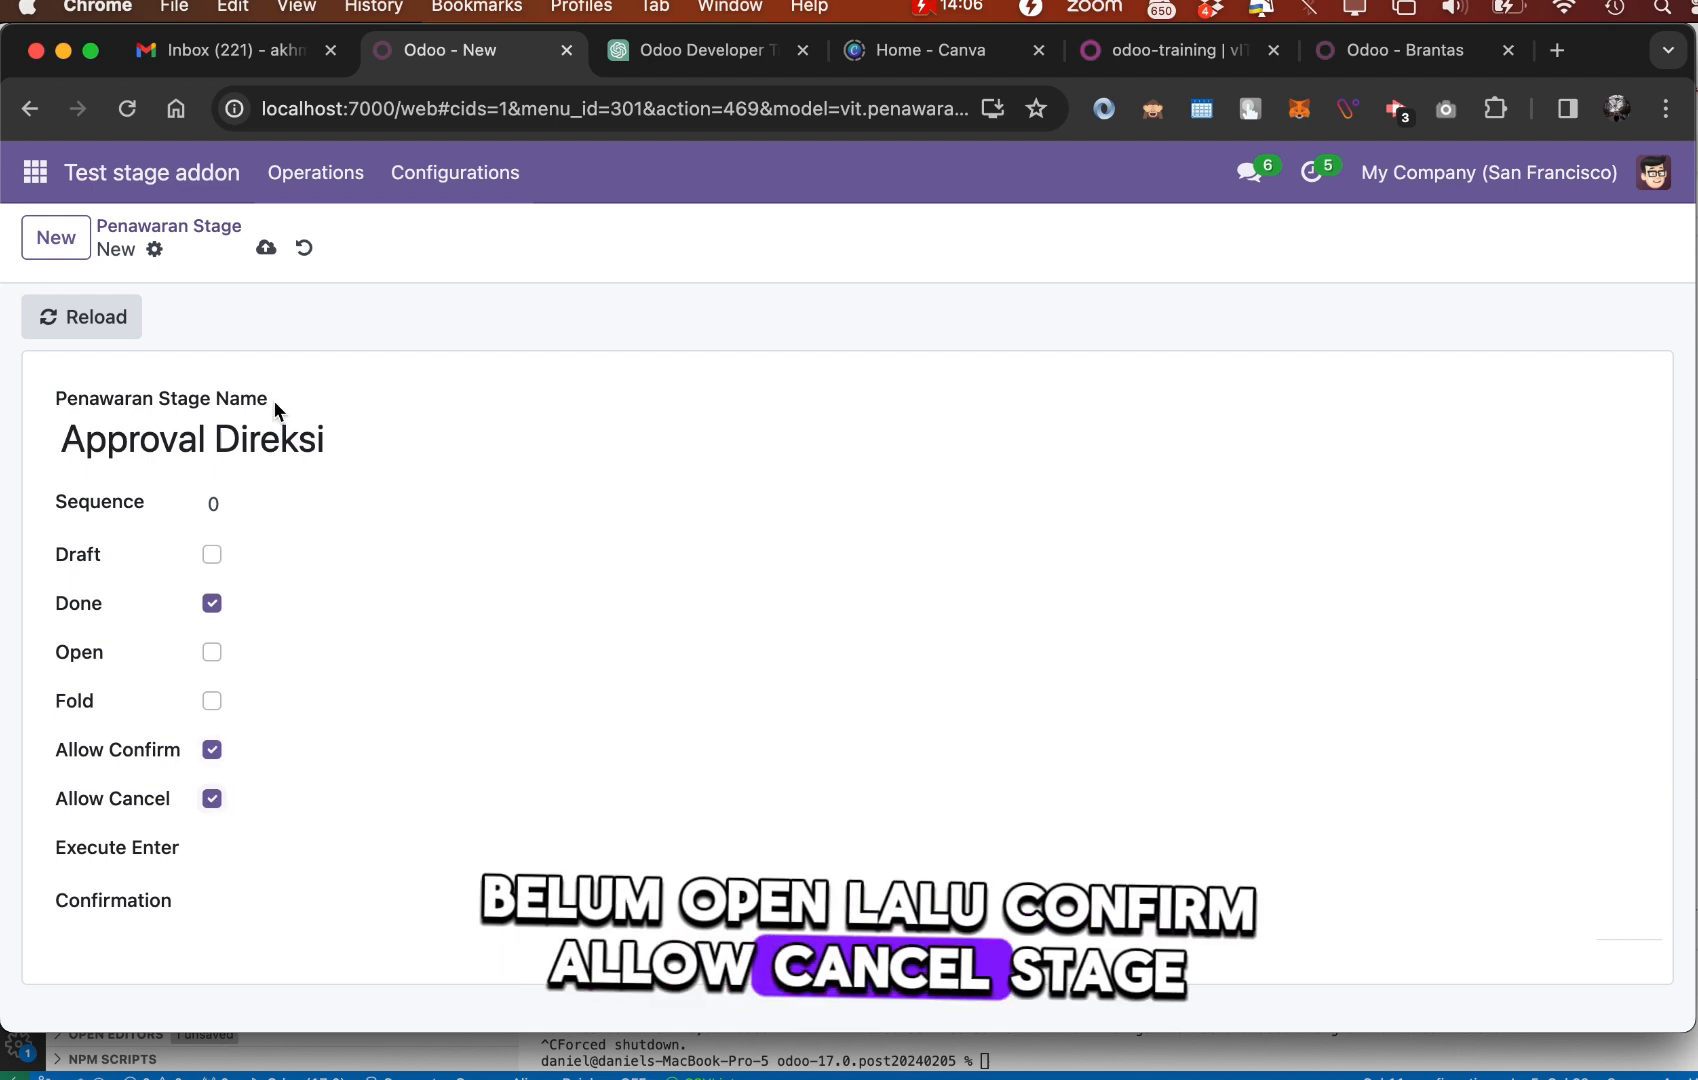
left_click(266, 250)
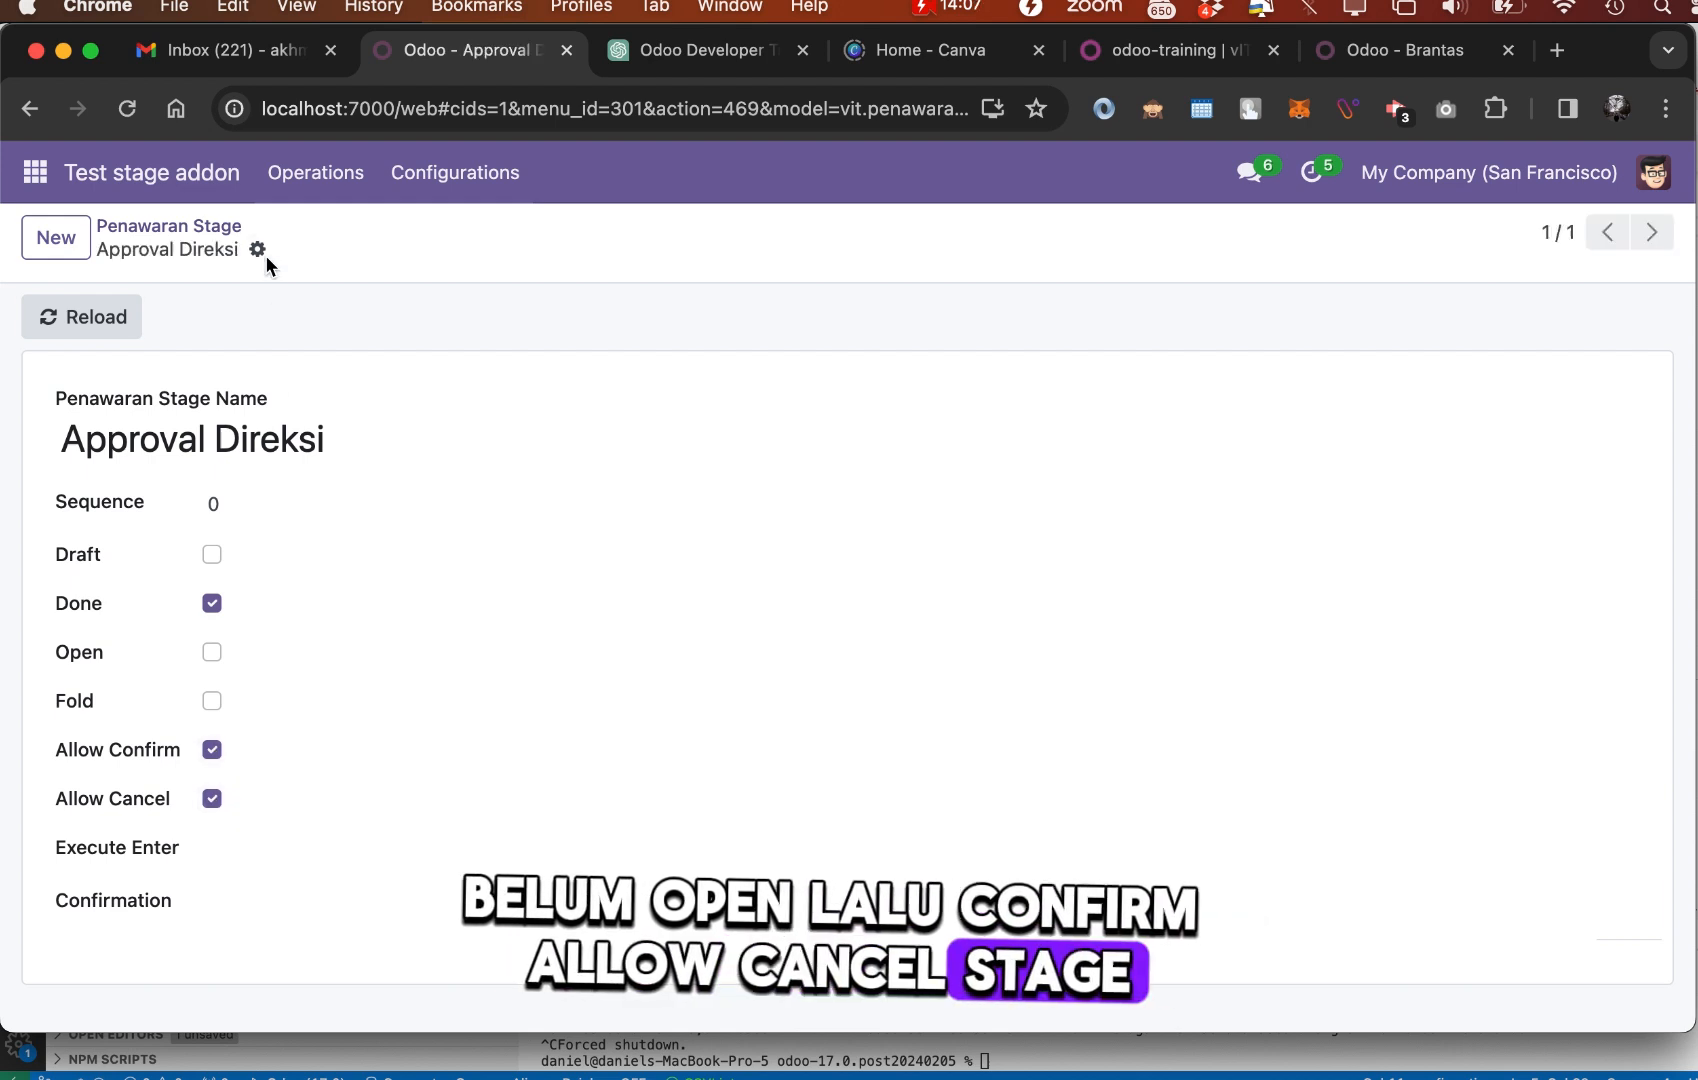
Move the Approval Direksi stage between Approval 2 and Done in the stage list, and check the sequence of Approval Direksi, Done and Draft
left_click(230, 227)
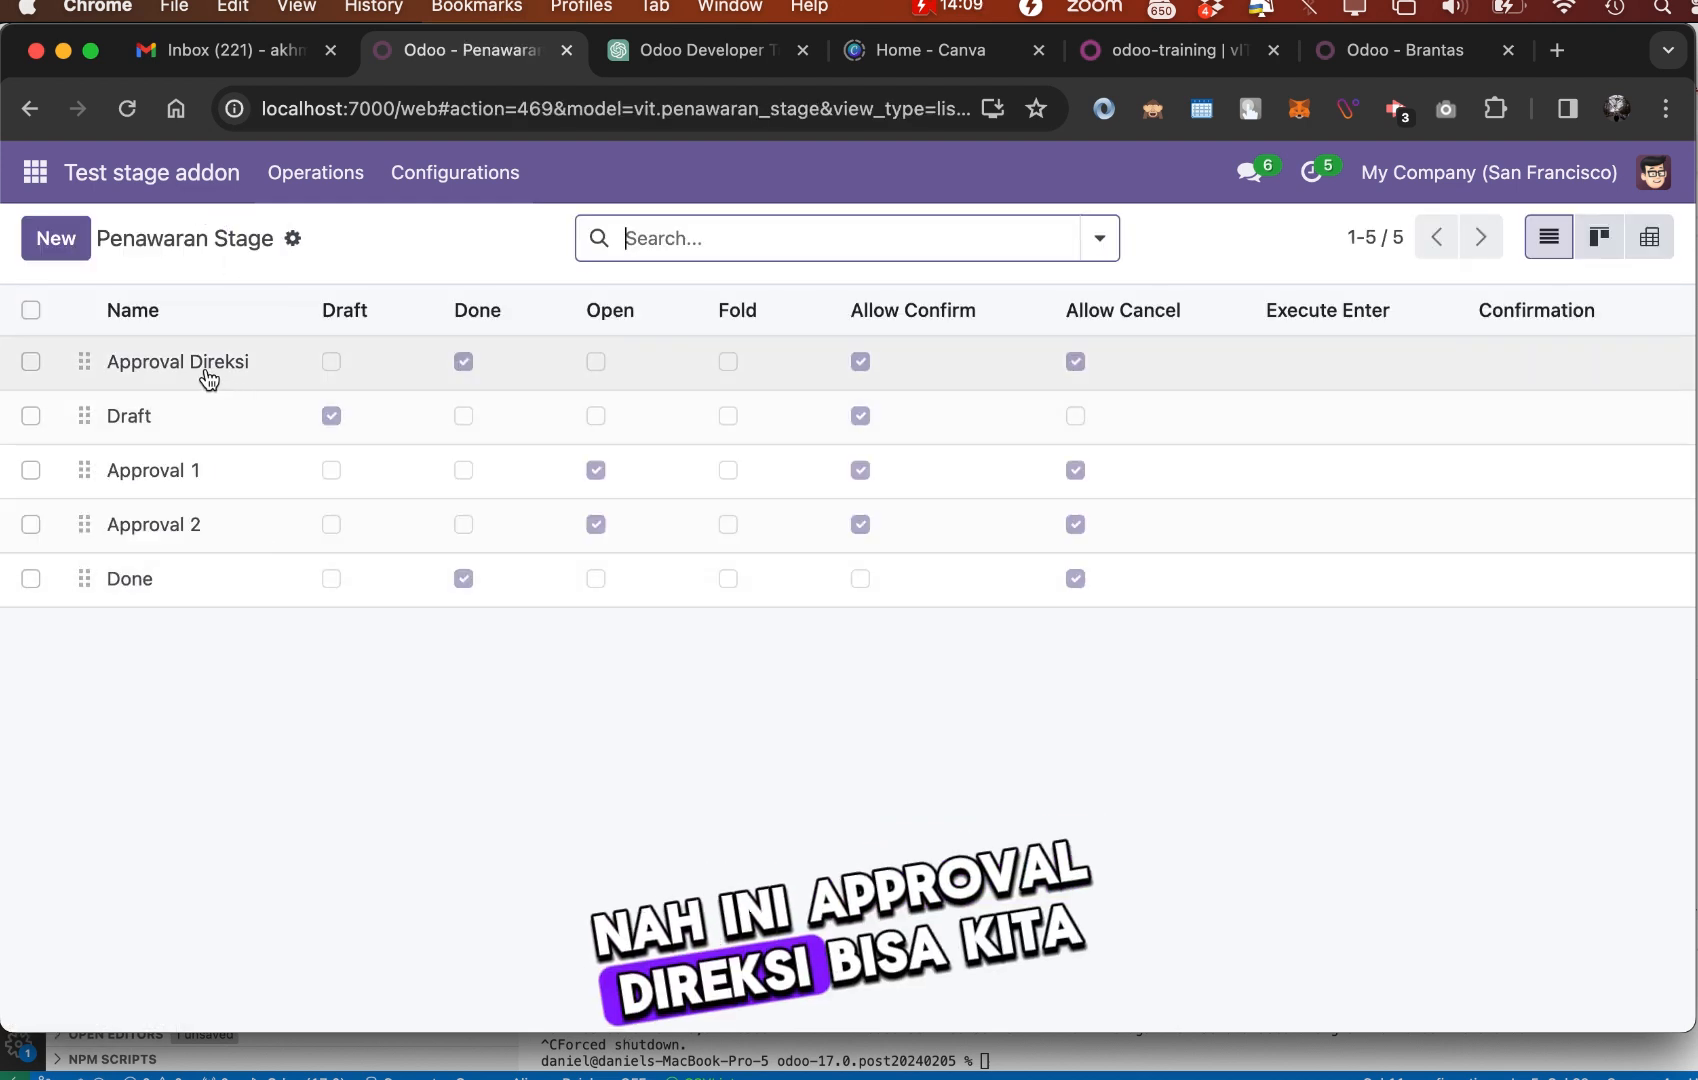
left_click_drag(86, 366, 88, 540)
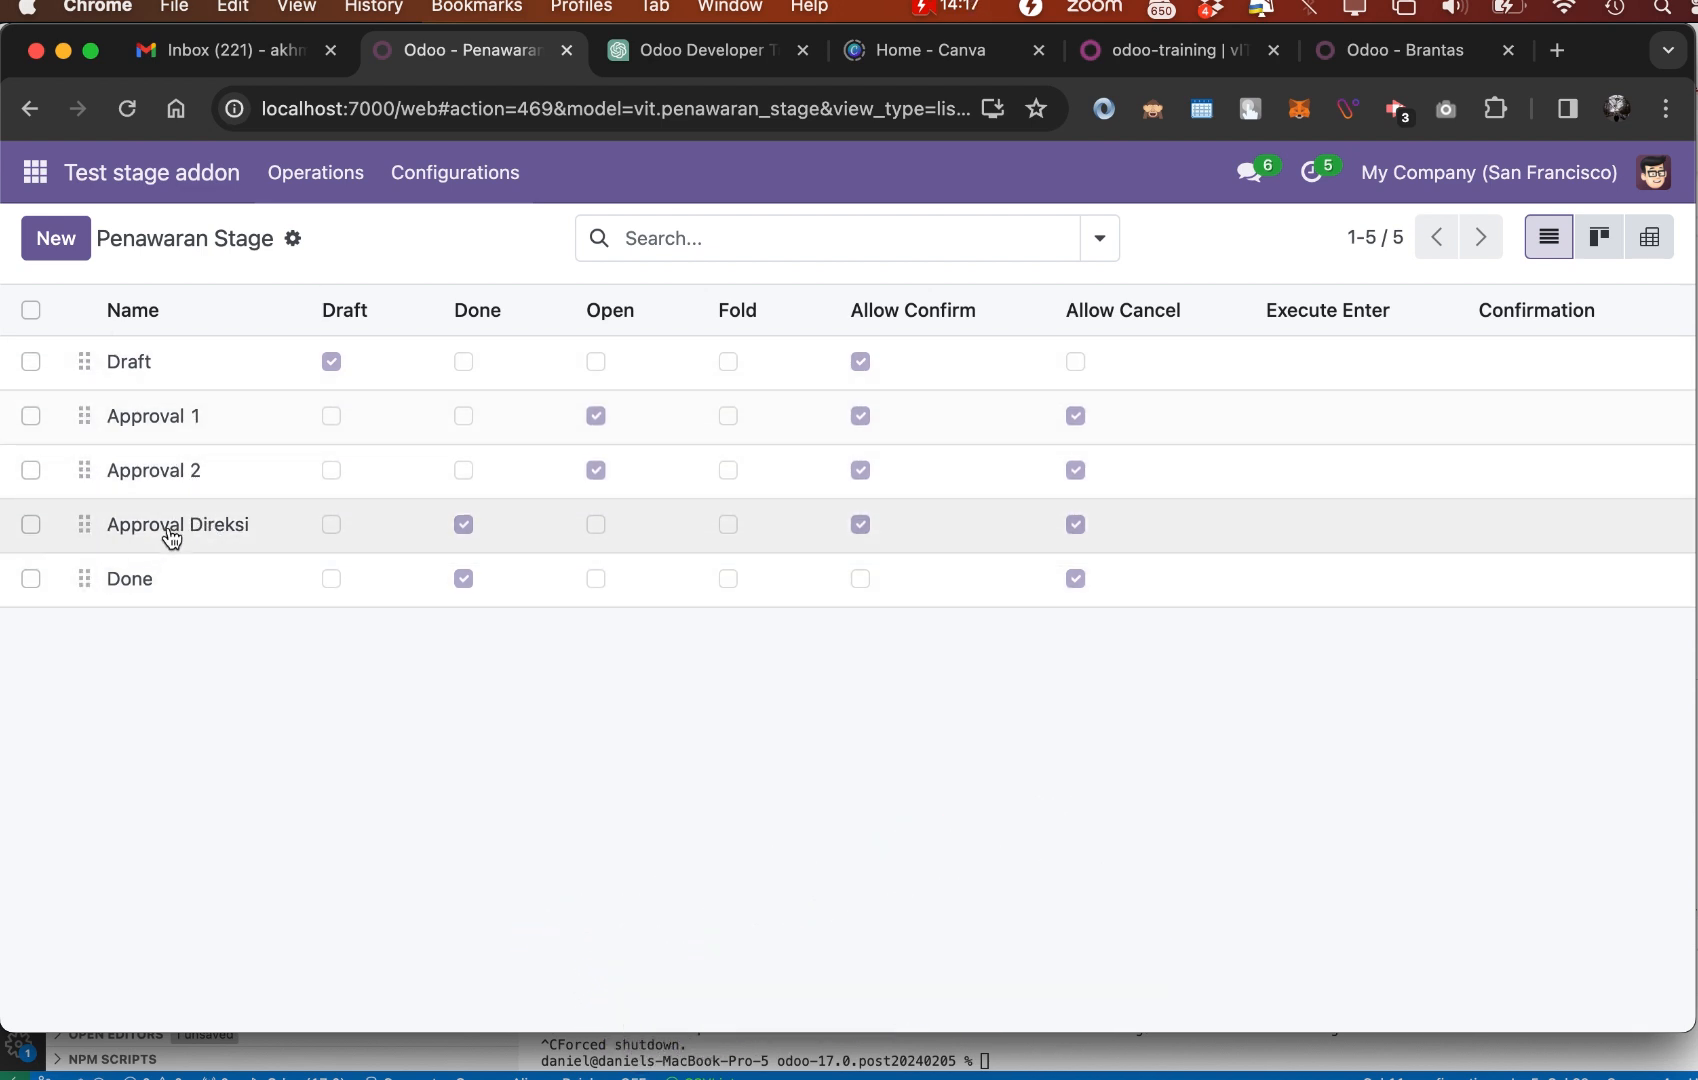
left_click(172, 539)
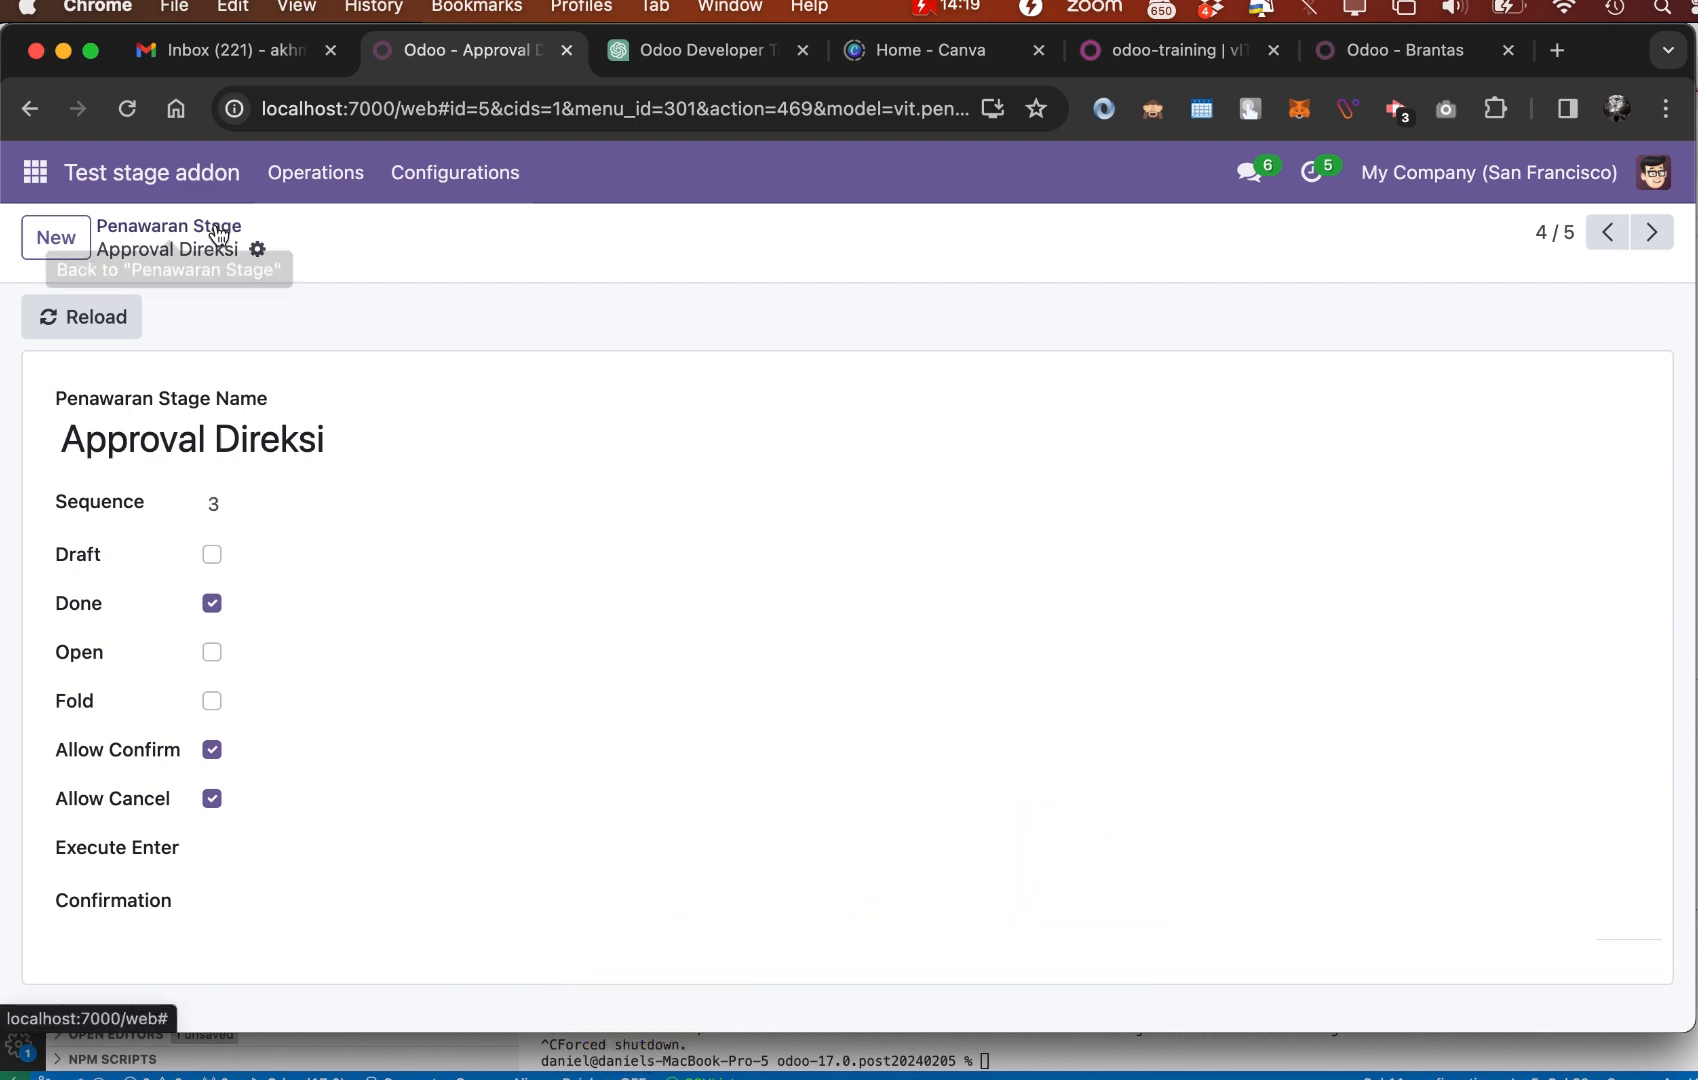
left_click(168, 226)
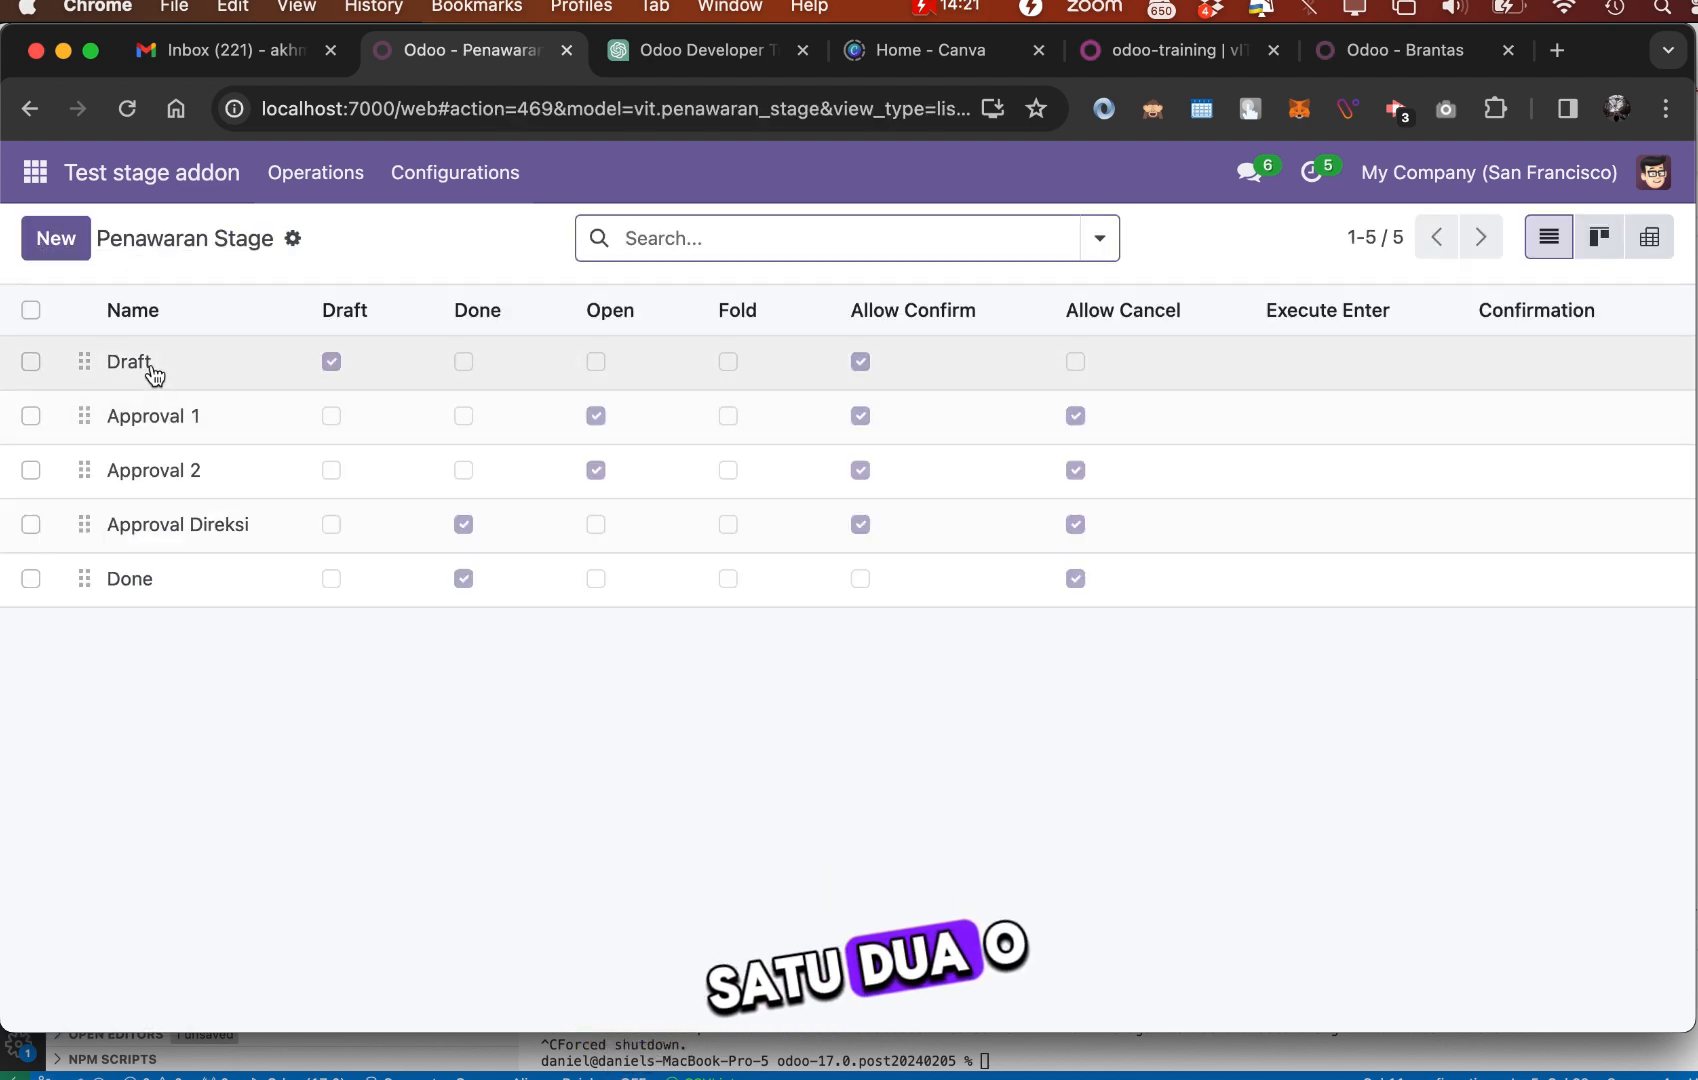
left_click(154, 600)
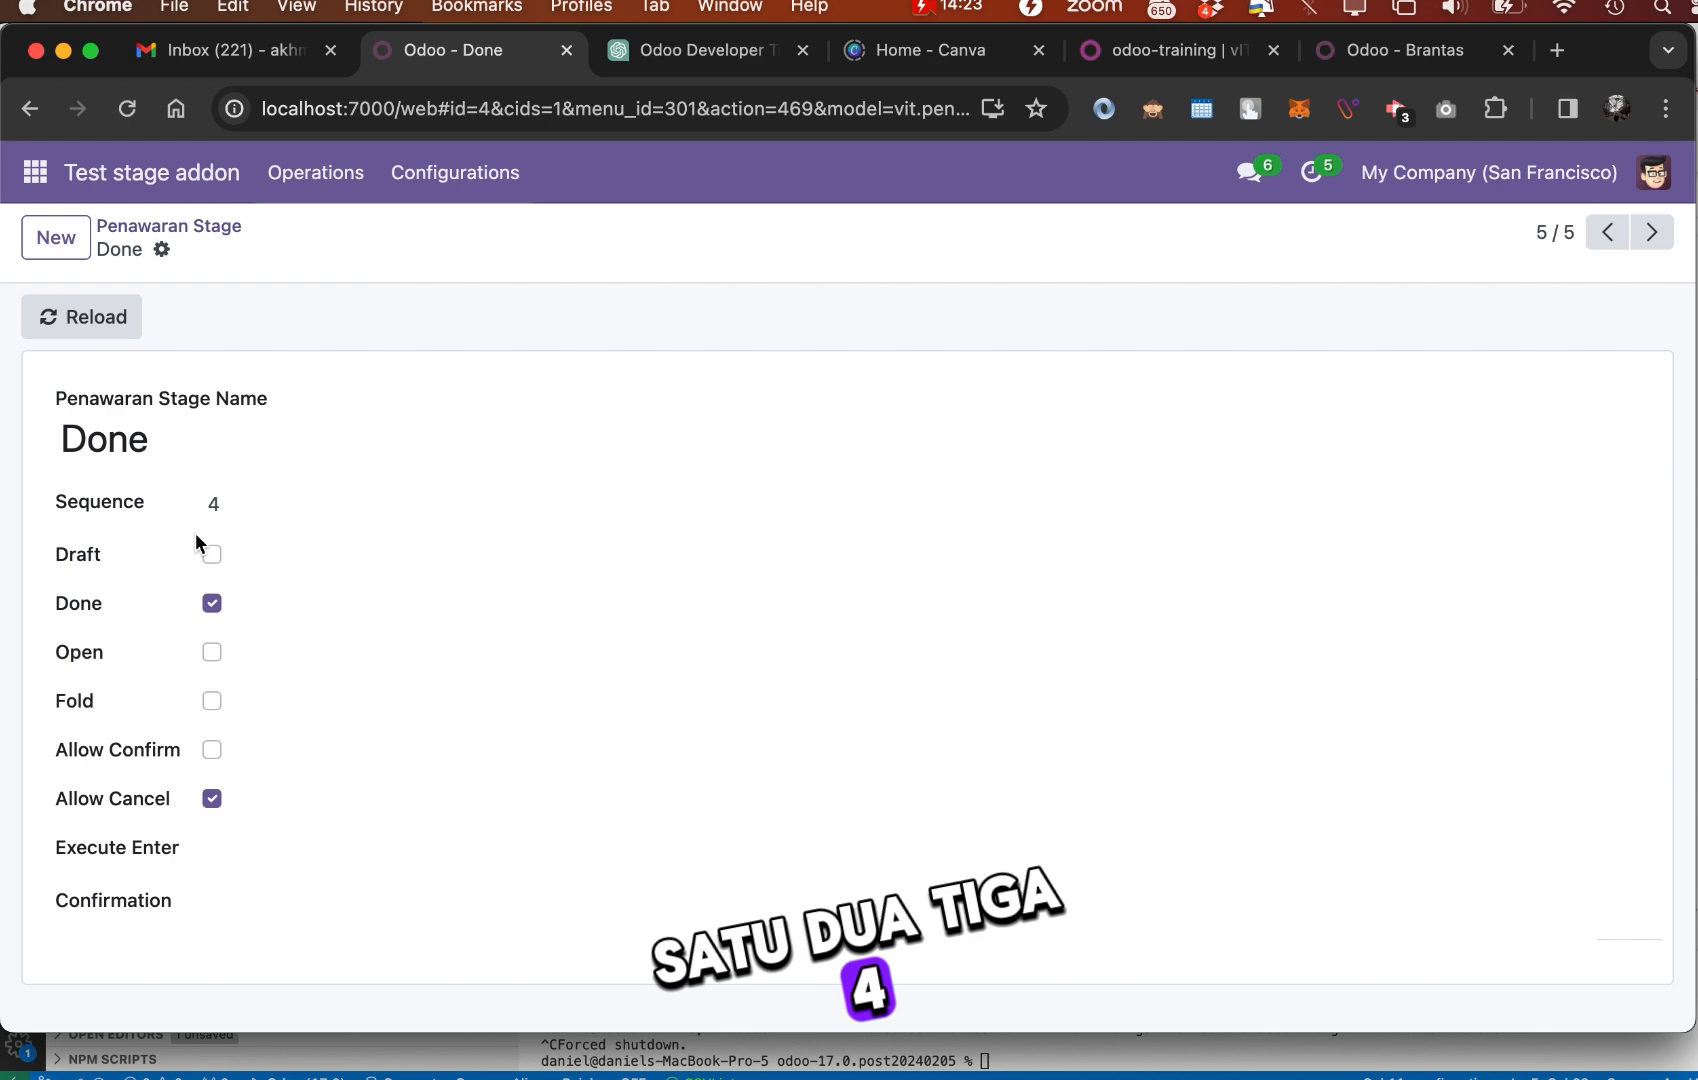
left_click(183, 230)
left_click(193, 372)
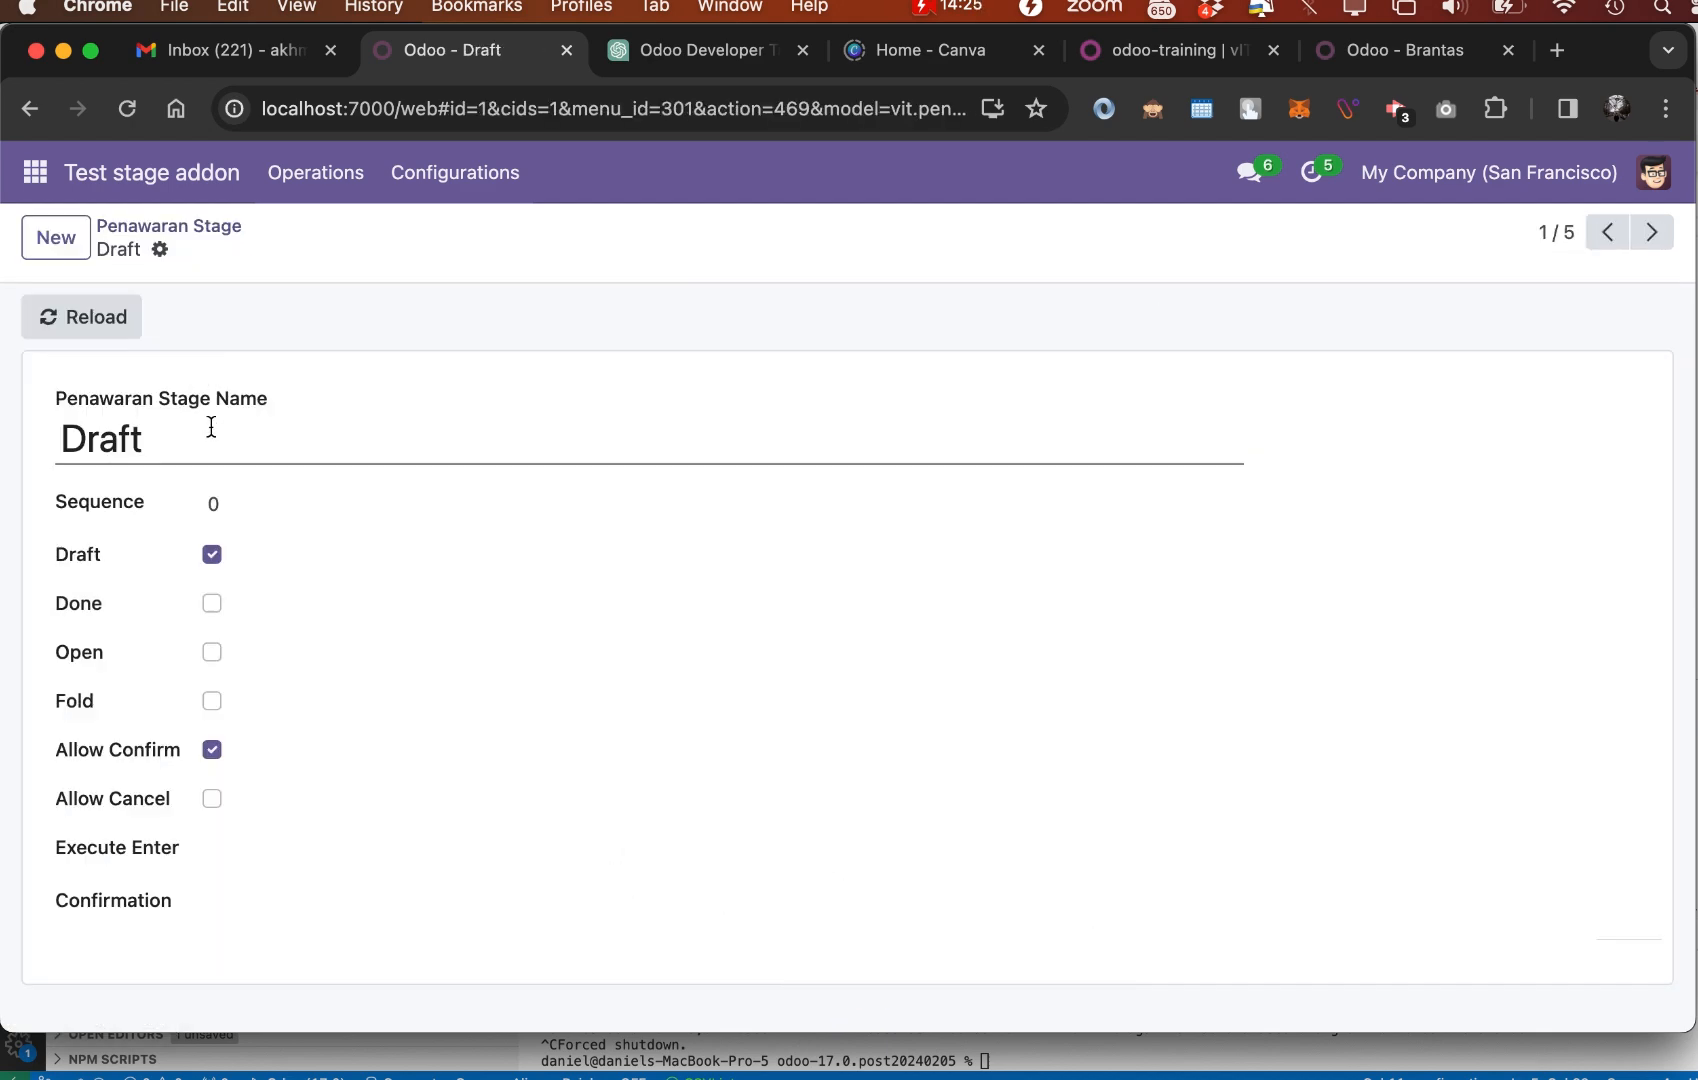
left_click(172, 227)
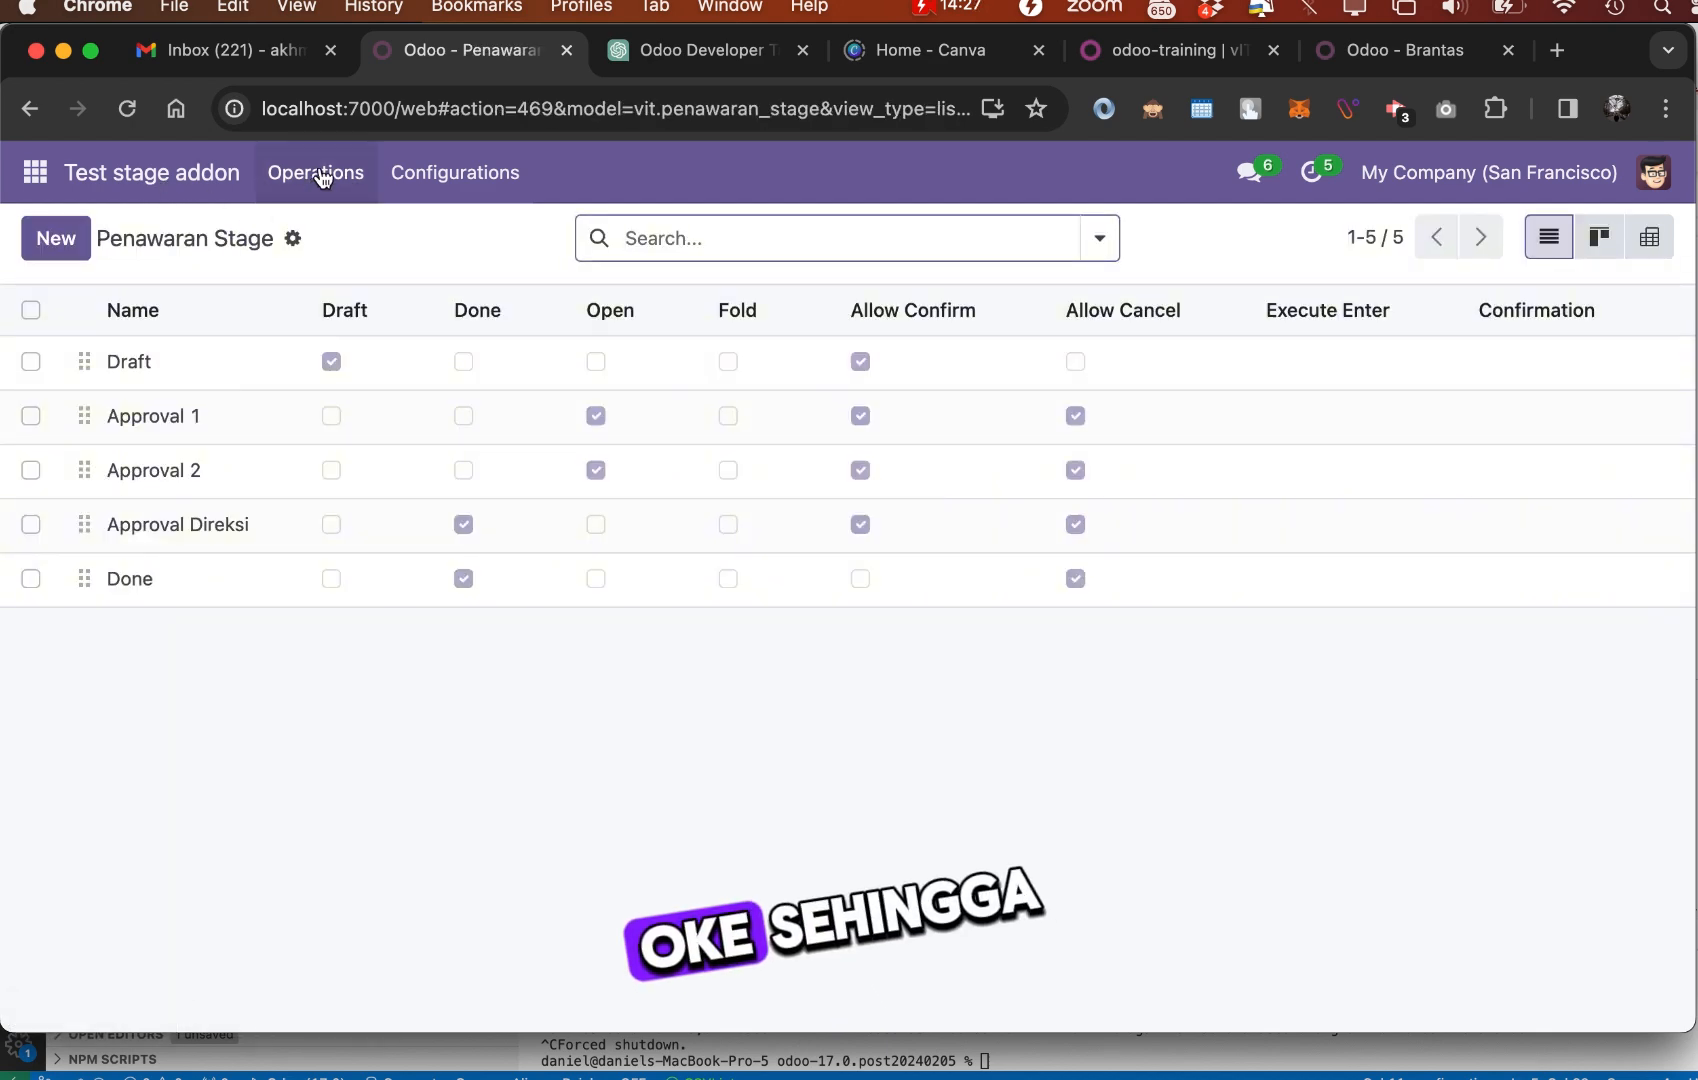
Open the completed Penawaran Jasa quotation and cancel it stage by stage from Done back to Draft
left_click(337, 238)
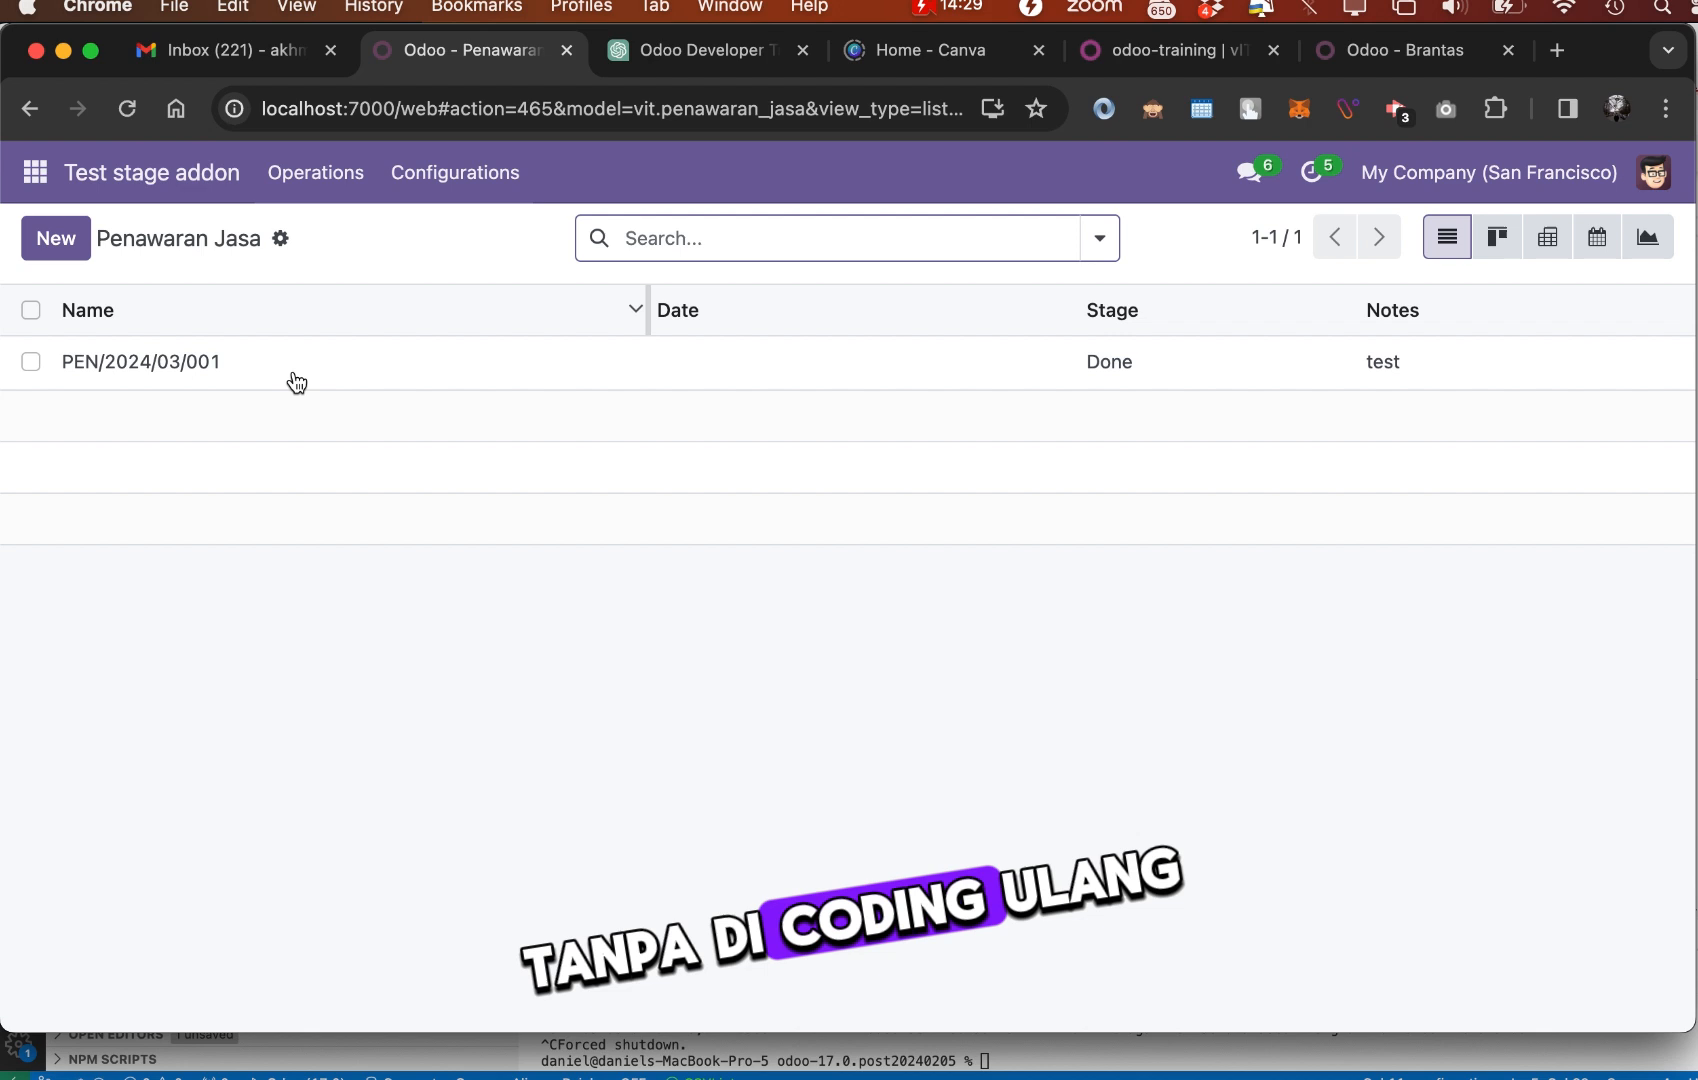
left_click(293, 378)
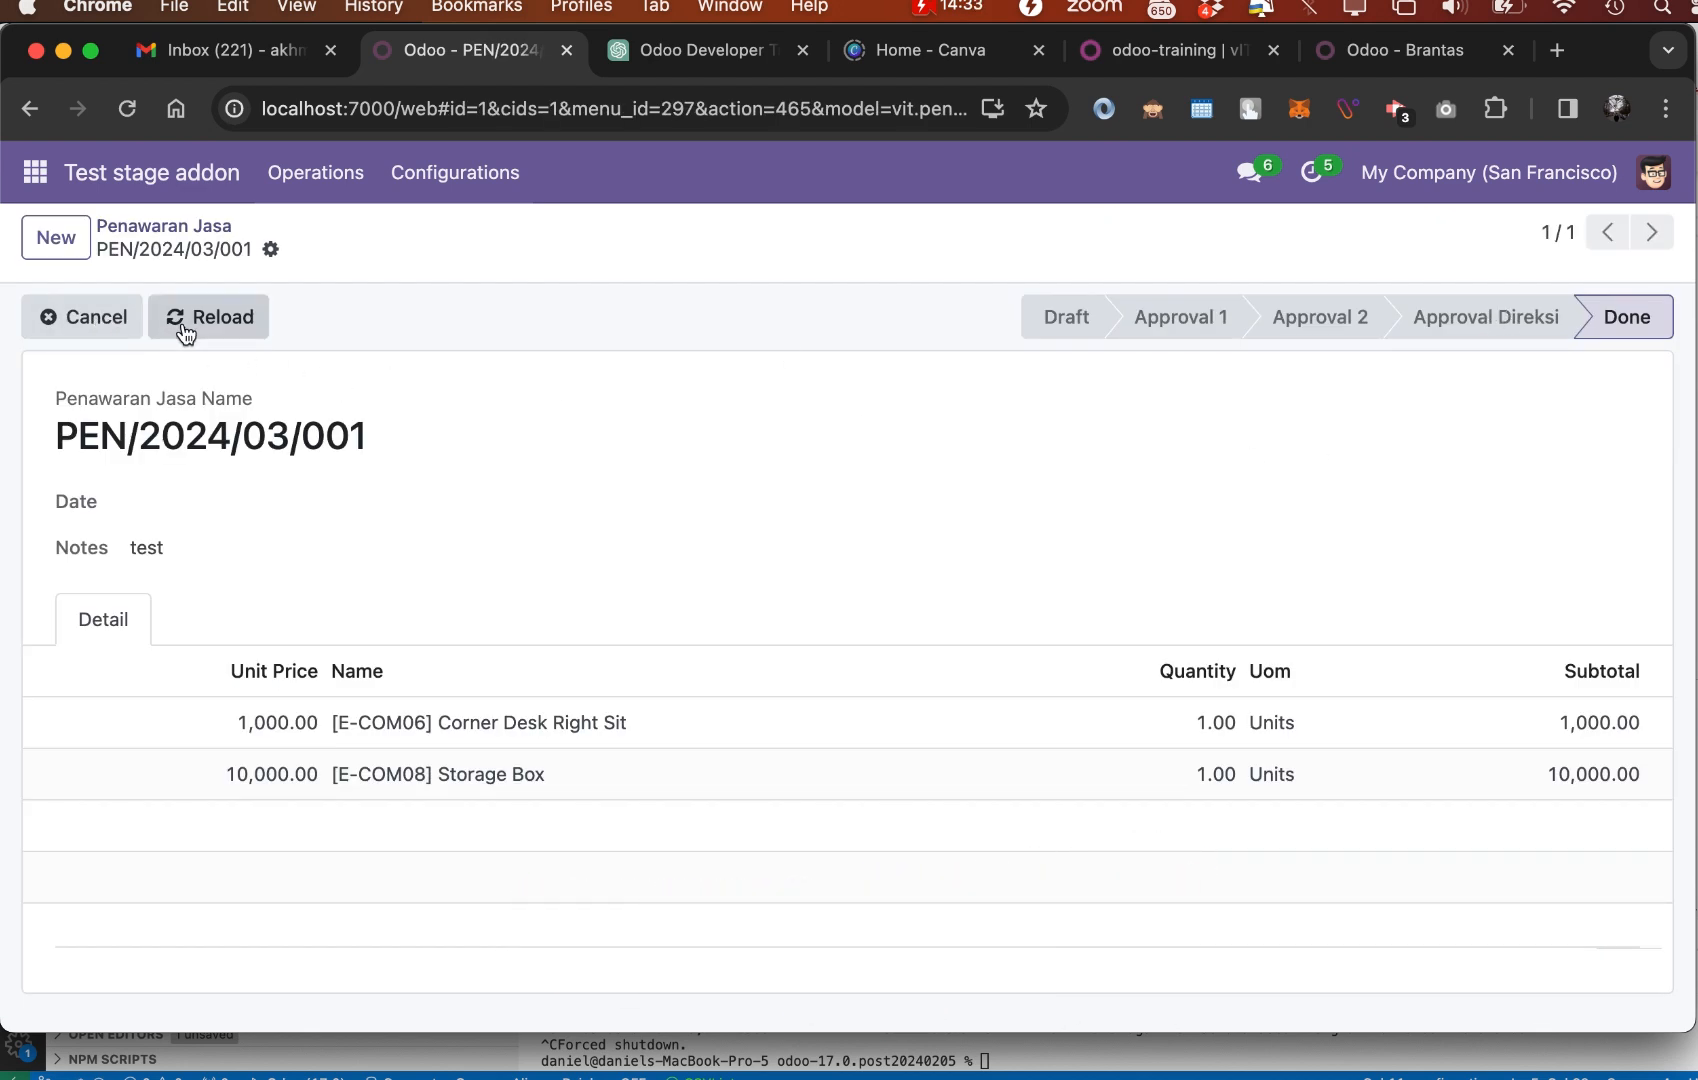
left_click(97, 322)
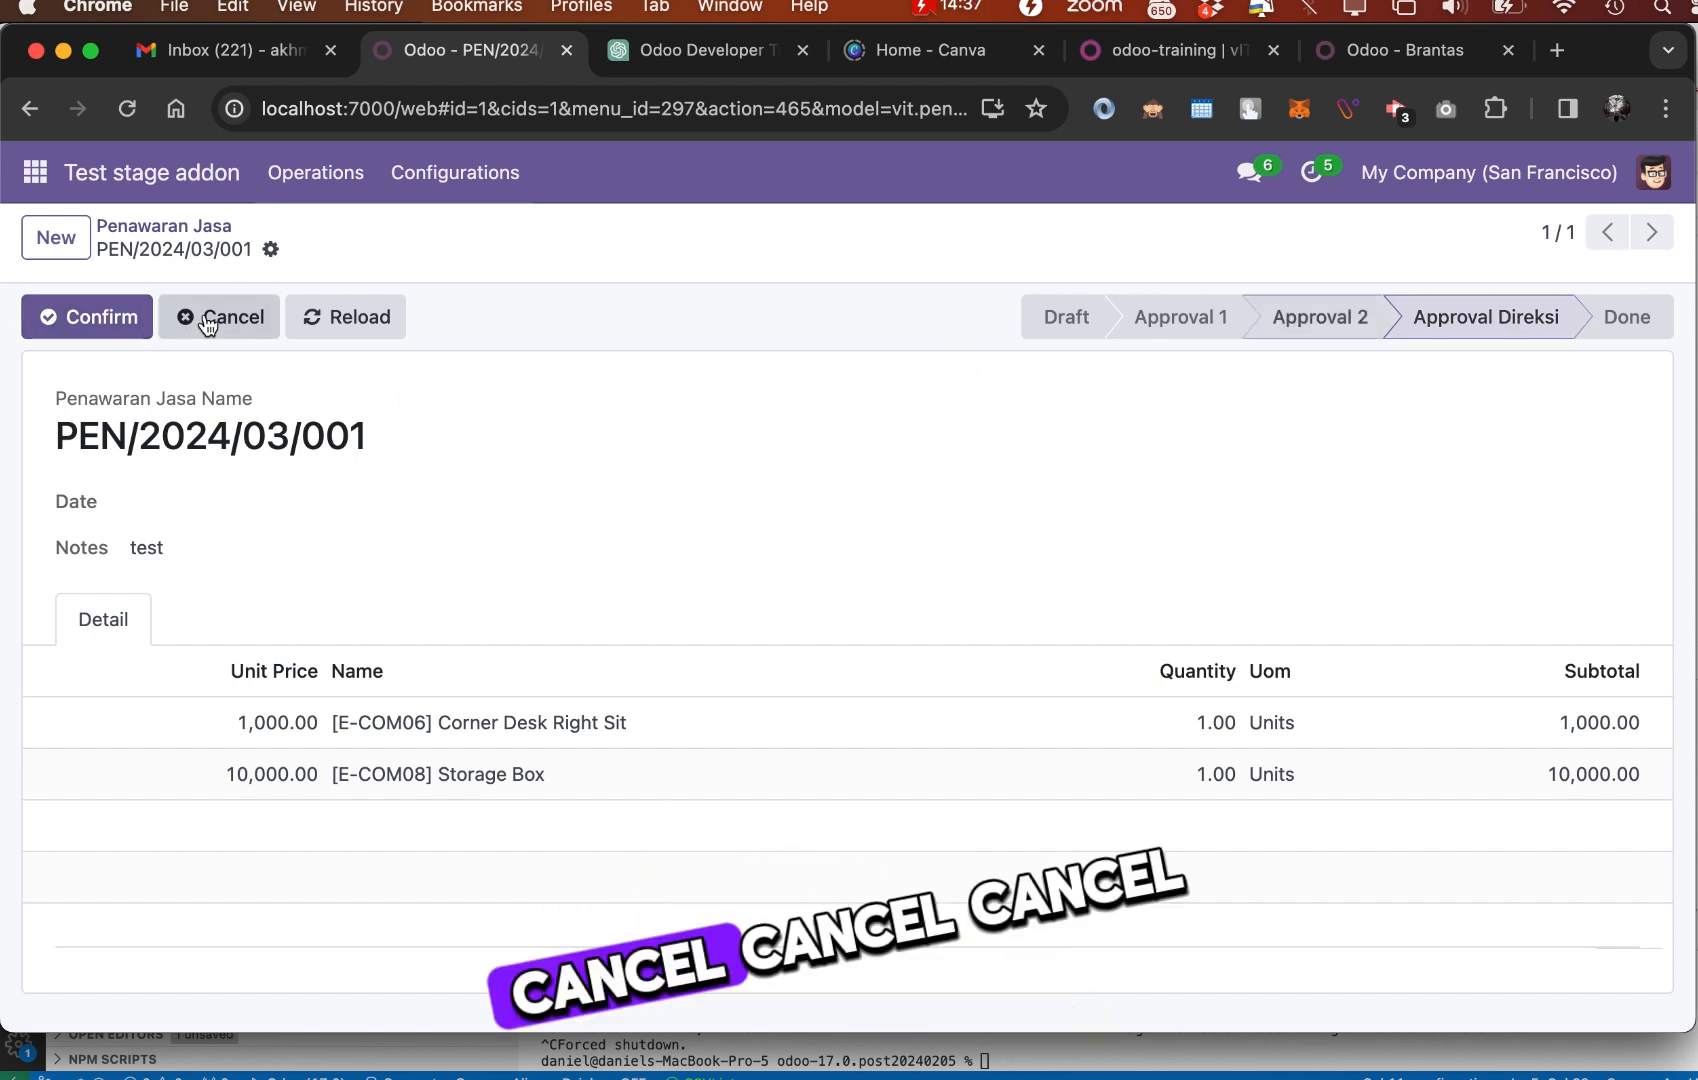
left_click(207, 318)
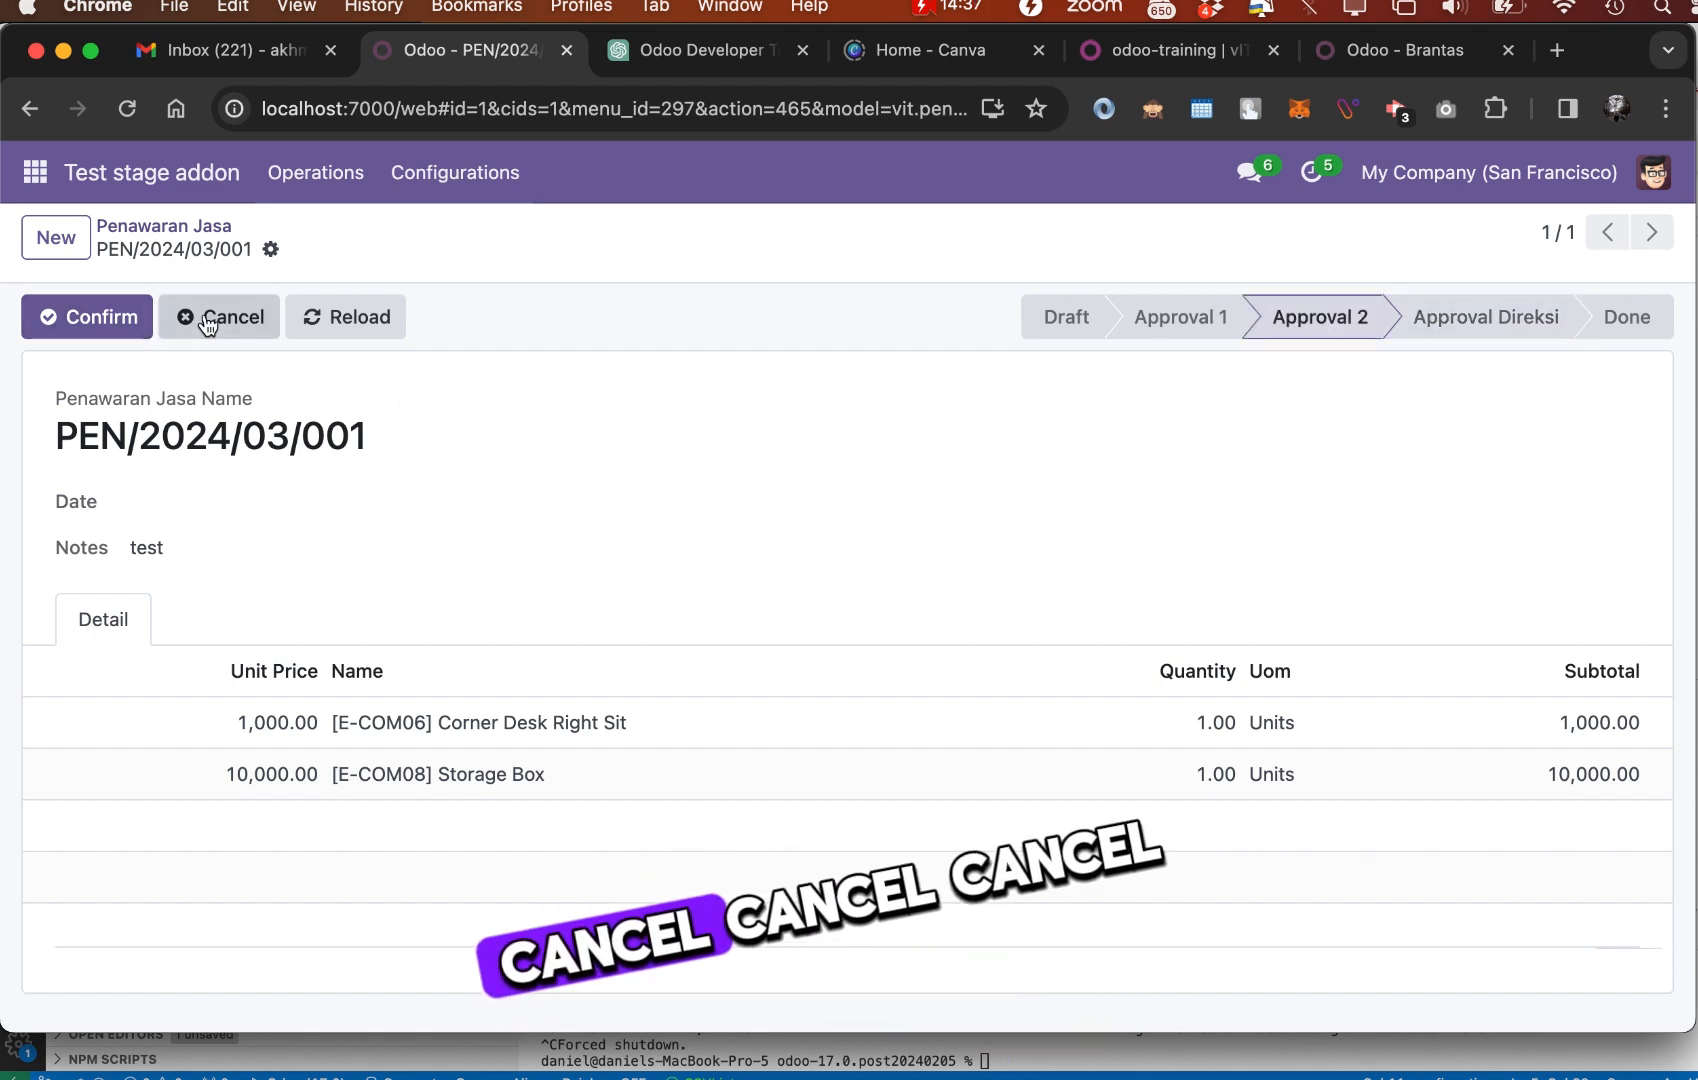
left_click(207, 318)
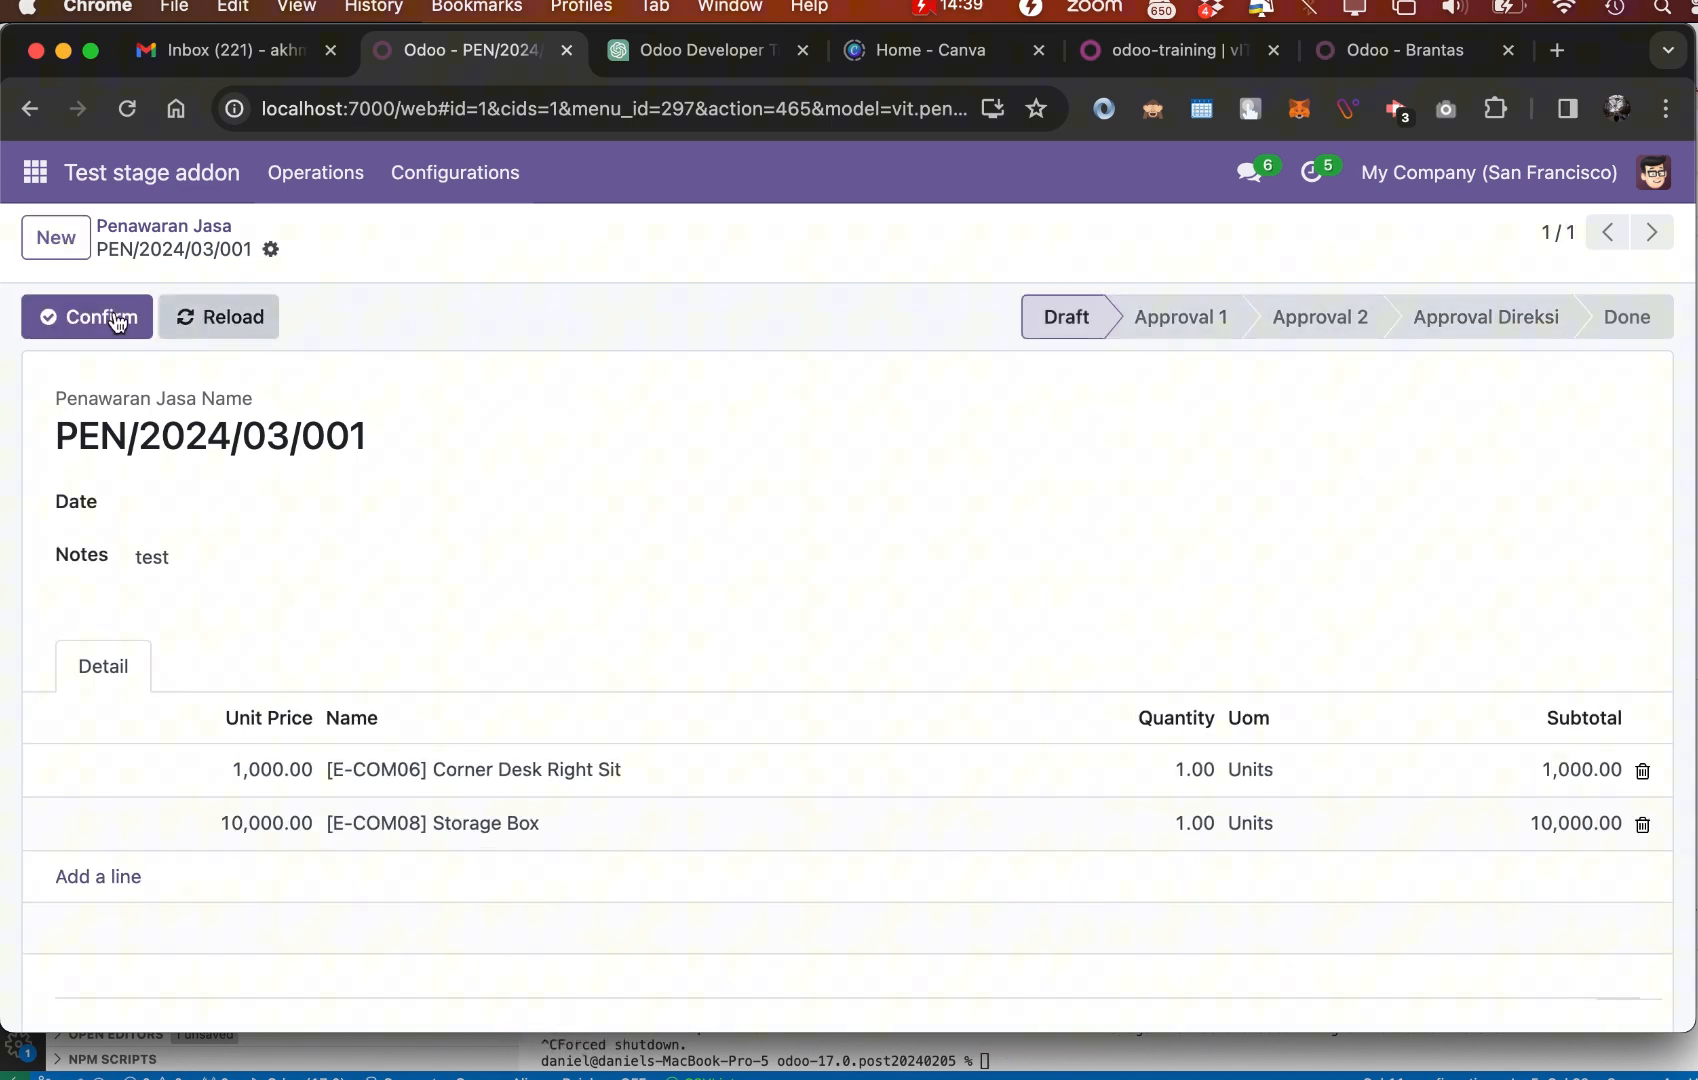
Confirm the draft quotation through Approval 1, Approval 2 and Approval Direksi to Done
left_click(98, 317)
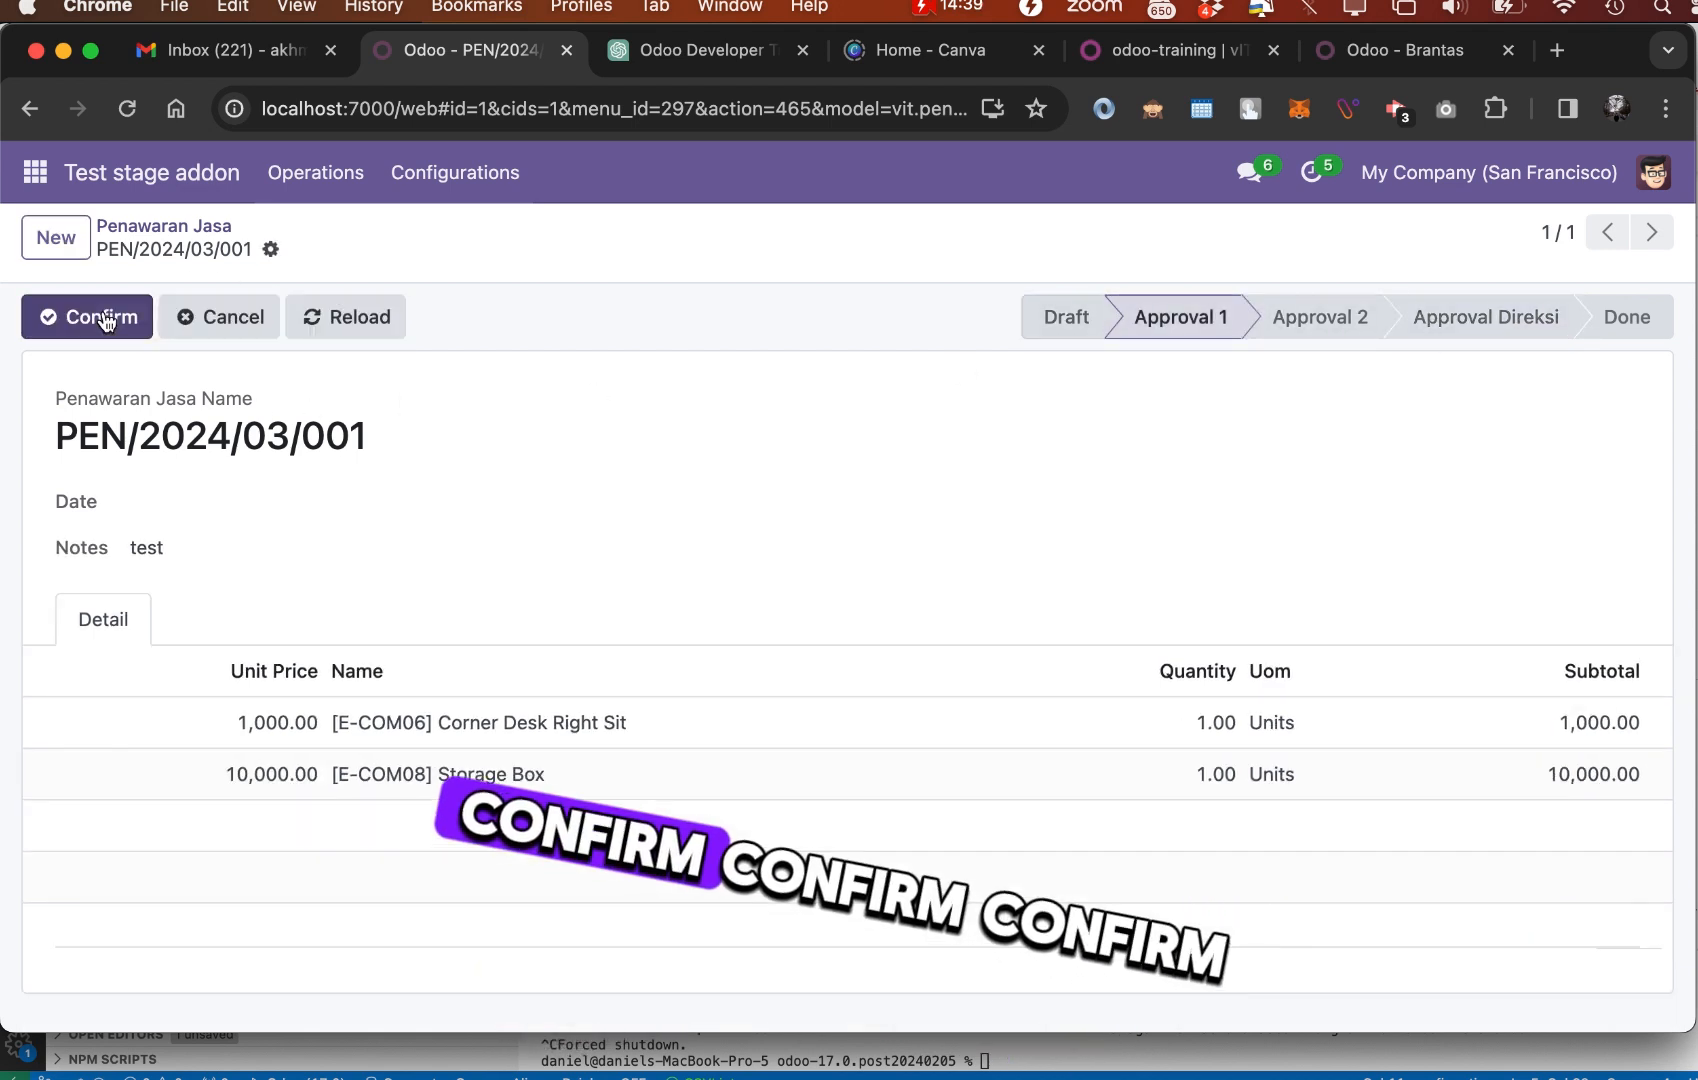
left_click(103, 316)
left_click(103, 316)
left_click(103, 316)
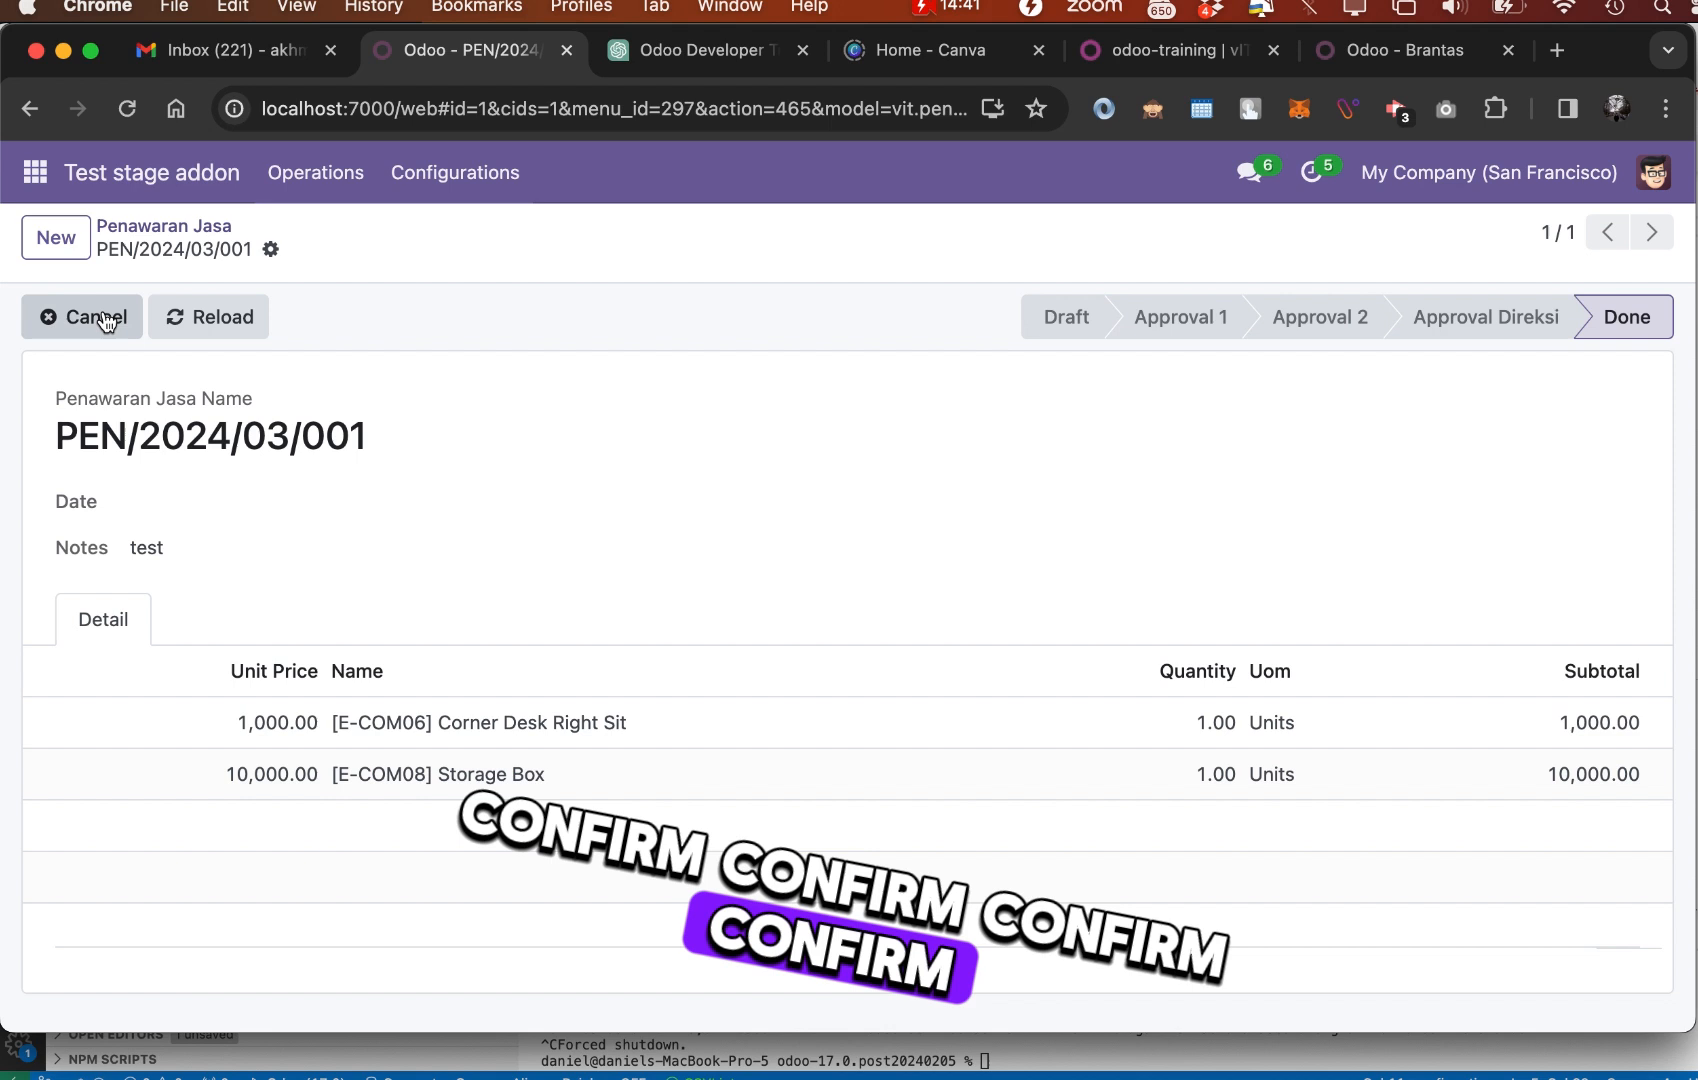